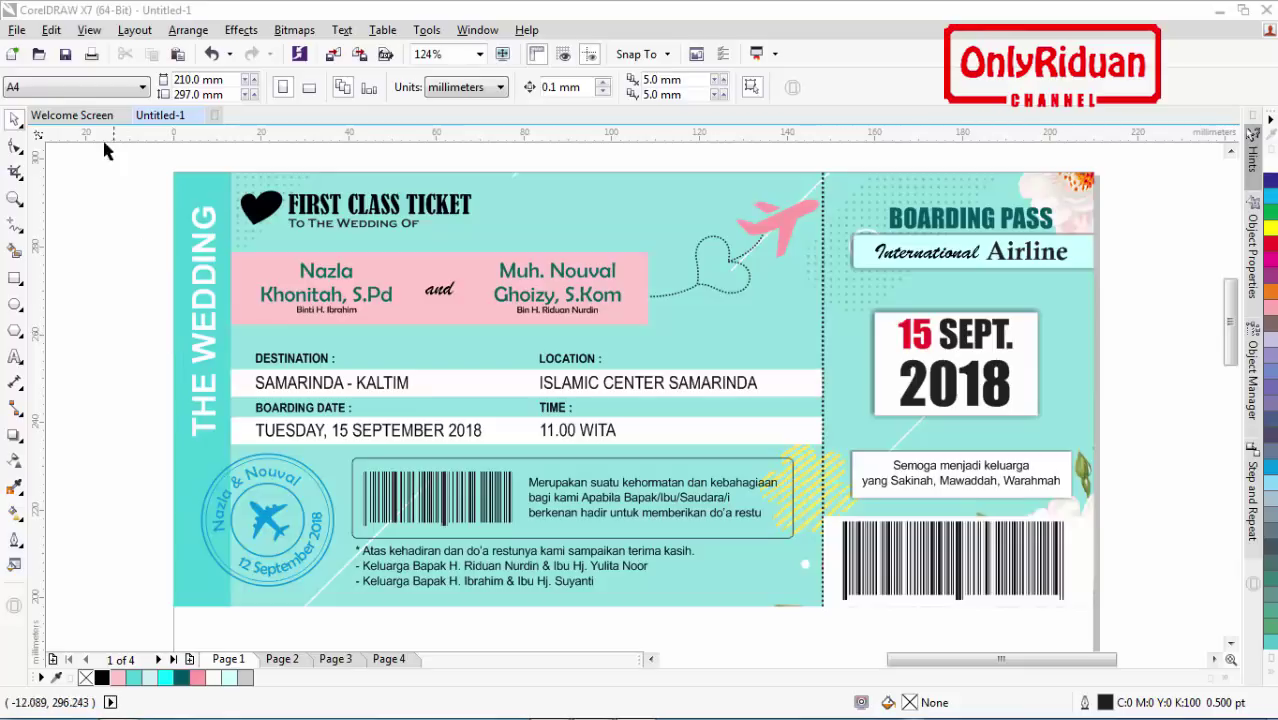
Step: Create a new document with an A4 page size and centimeters as the units
{"action": "left_click", "coordinate": [17, 31]}
{"action": "left_click", "coordinate": [40, 50]}
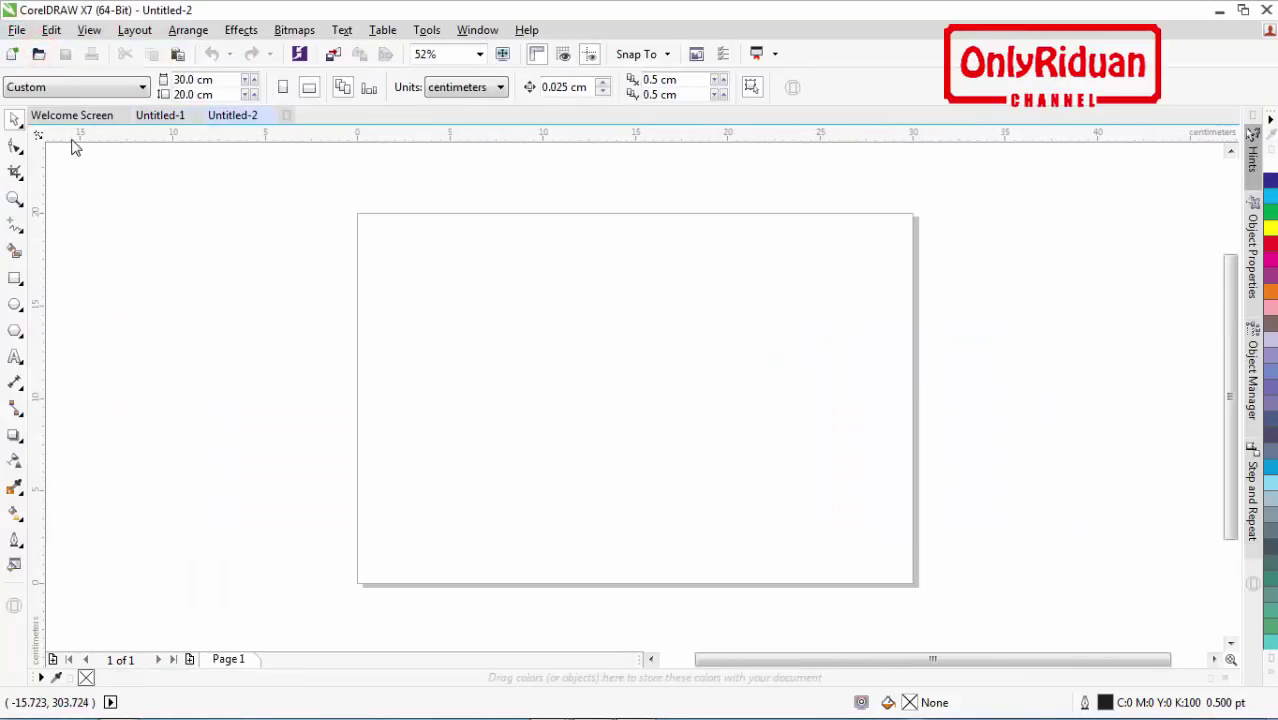
{"action": "left_click", "coordinate": [97, 92]}
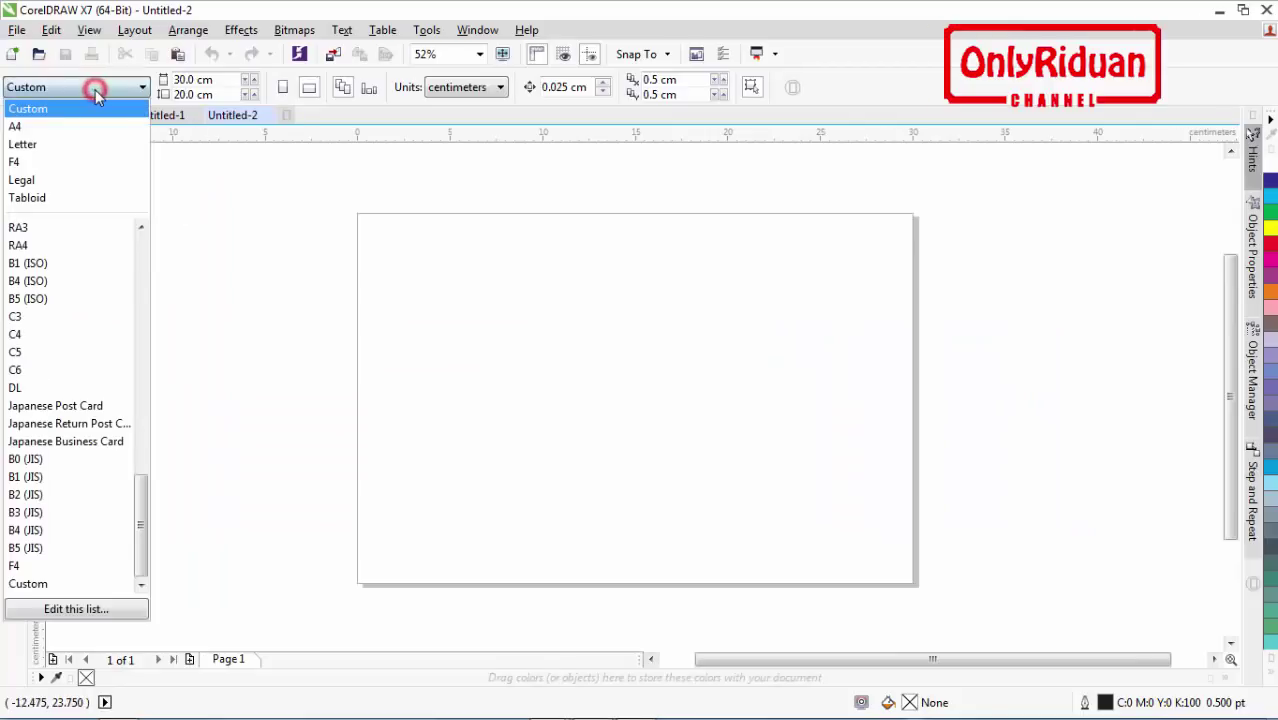
{"action": "left_click", "coordinate": [62, 134]}
{"action": "left_click", "coordinate": [497, 87]}
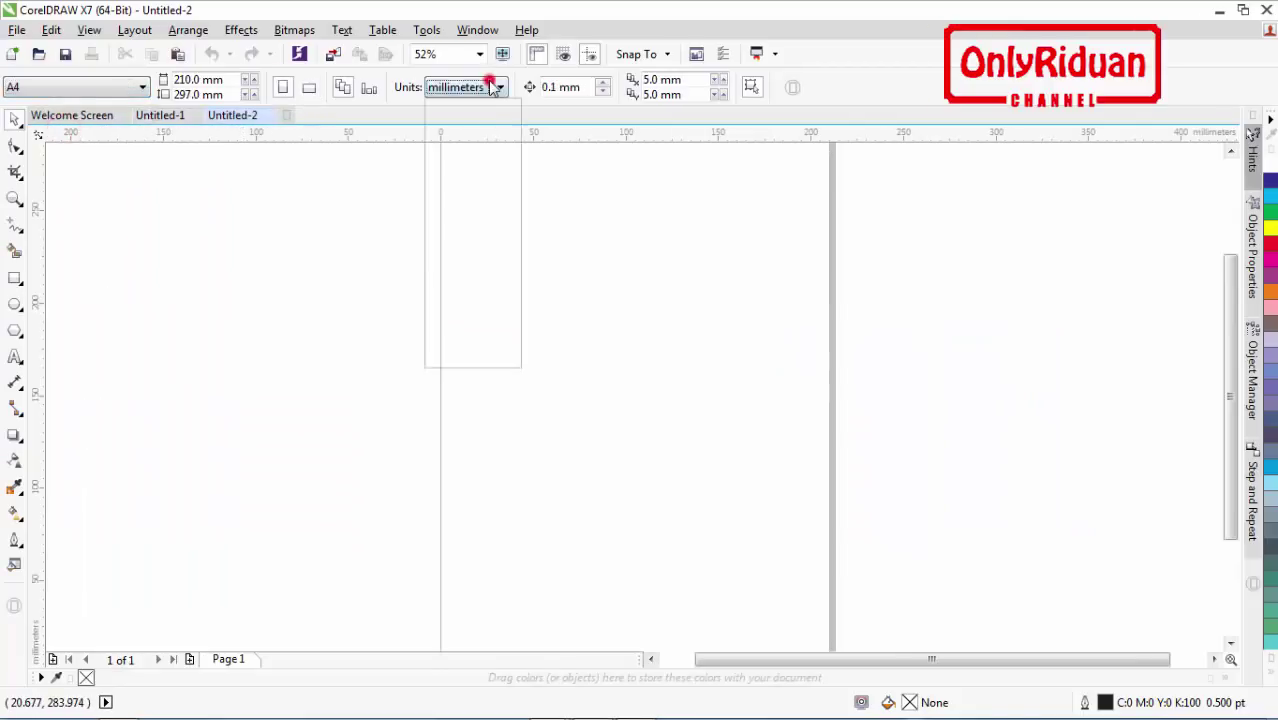
{"action": "left_click", "coordinate": [456, 287]}
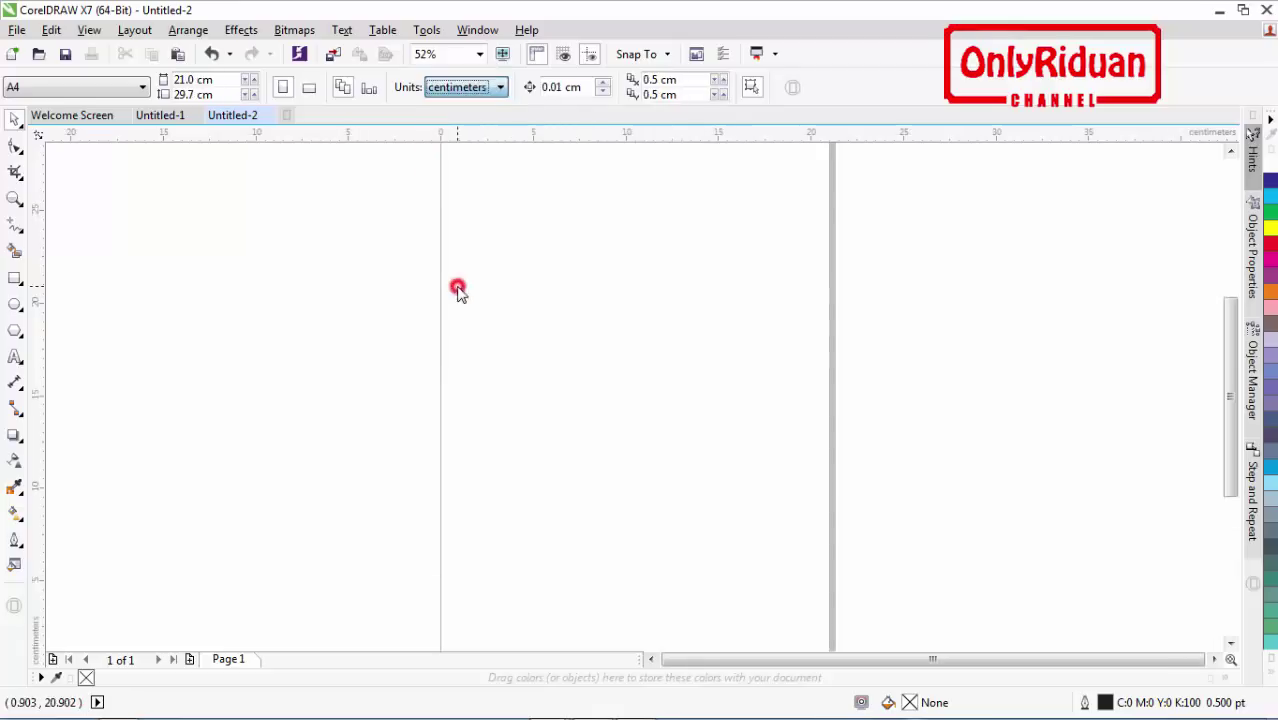
{"action": "left_click", "coordinate": [15, 198]}
{"action": "left_click", "coordinate": [221, 87]}
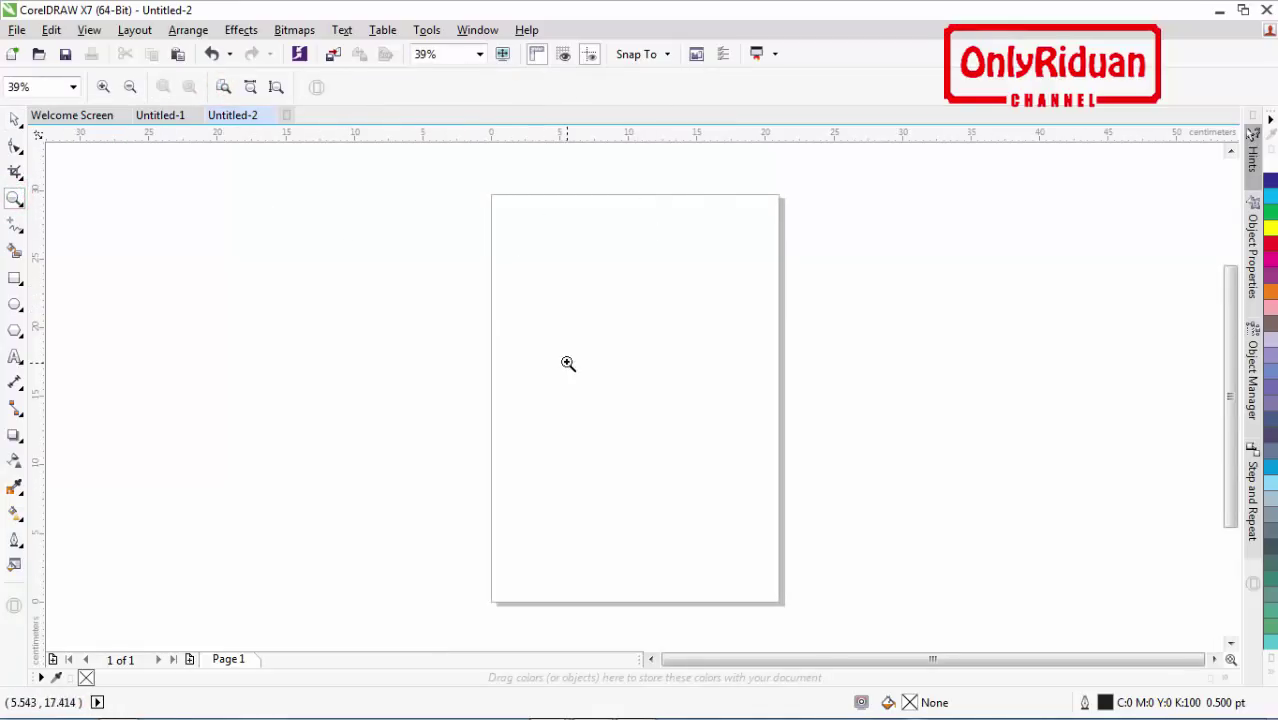
Step: Add a page-sized rectangle and draw a second one about 21 × 7.2 cm across the upper part of the page
{"action": "left_click", "coordinate": [13, 118]}
{"action": "left_click", "coordinate": [232, 212]}
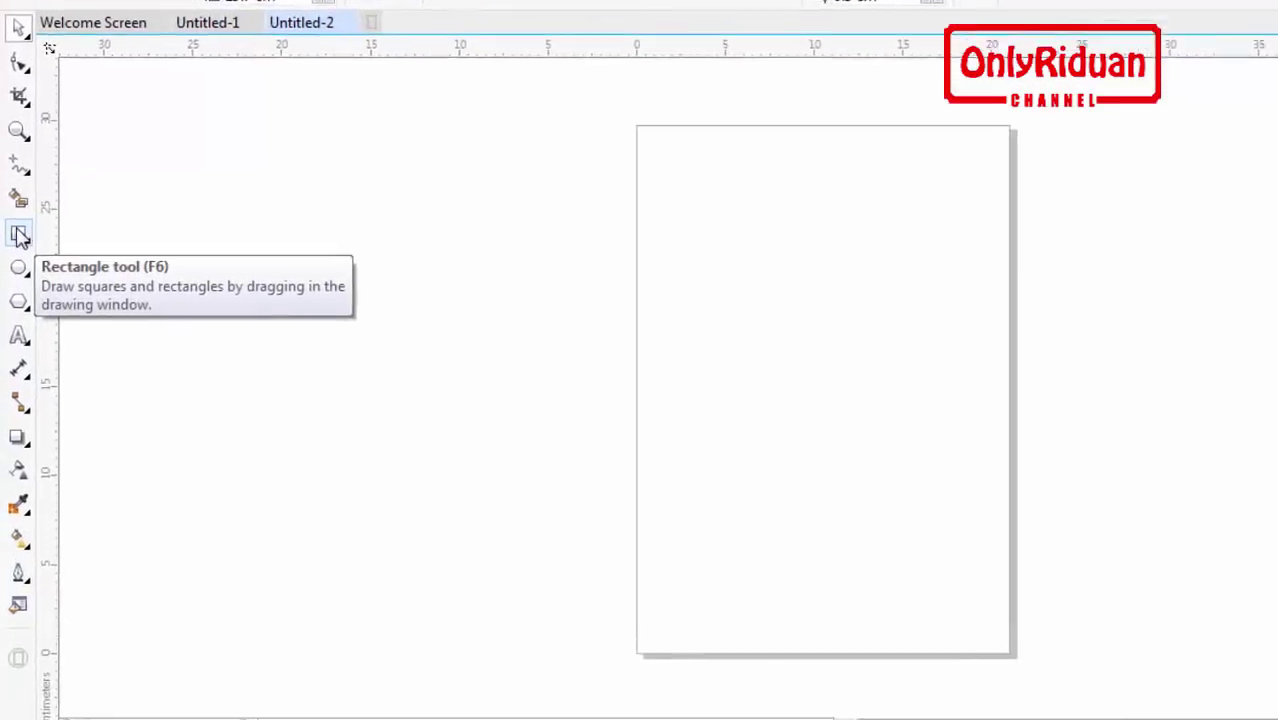
{"action": "double_click", "coordinate": [20, 209]}
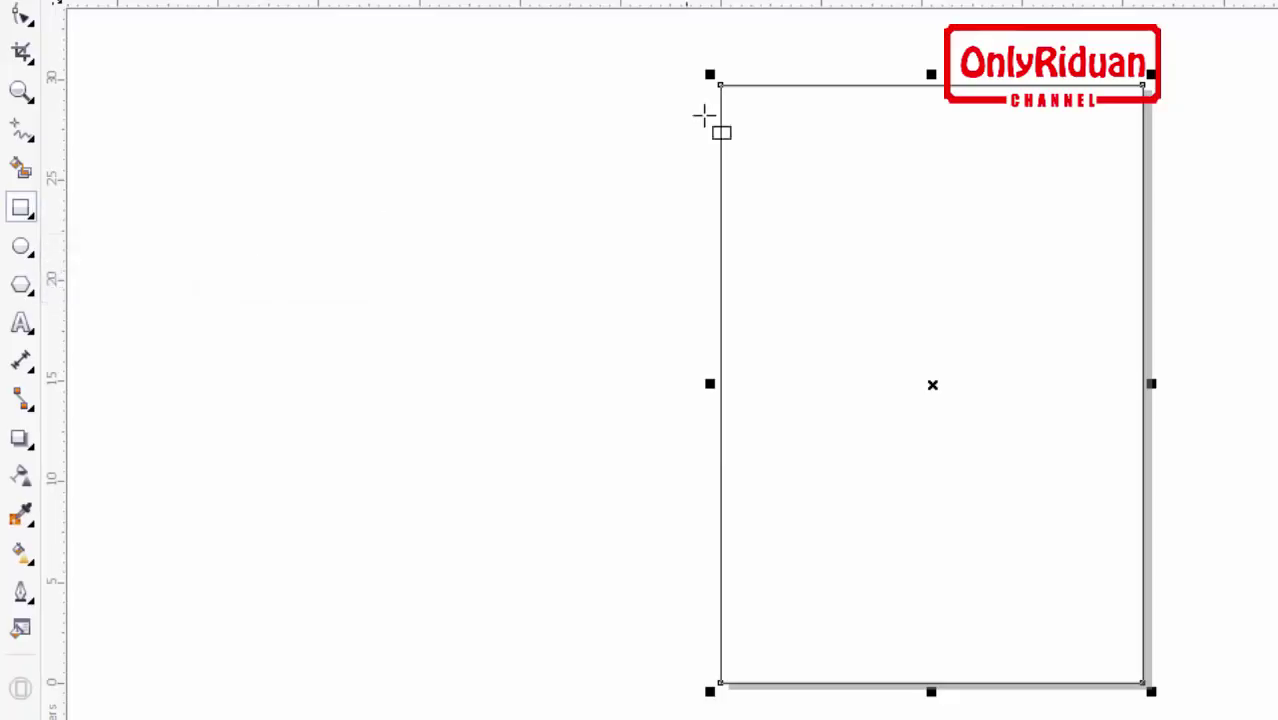
{"action": "left_click_drag", "start_coordinate": [720, 85], "coordinate": [1143, 230]}
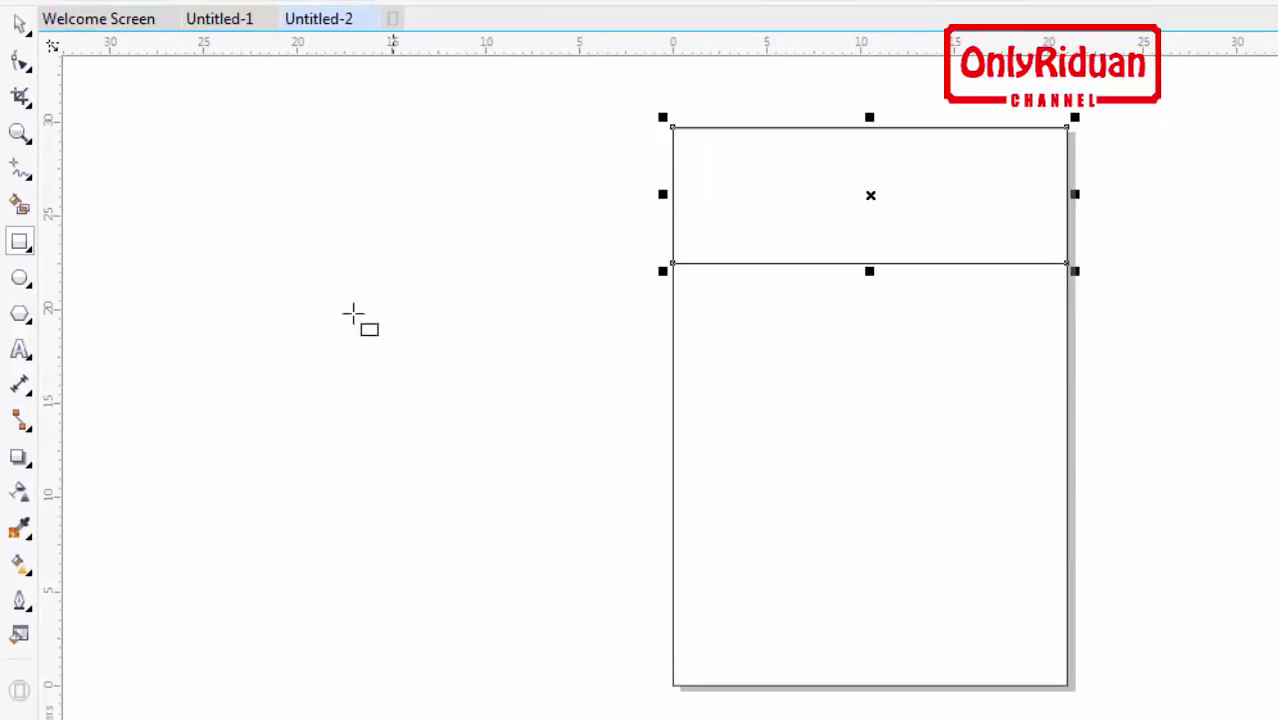
Step: Duplicate the upper rectangle directly beneath itself, snapping the copy to its lower edge
{"action": "left_click", "coordinate": [20, 23]}
{"action": "left_click", "coordinate": [324, 147]}
{"action": "left_click", "coordinate": [756, 190]}
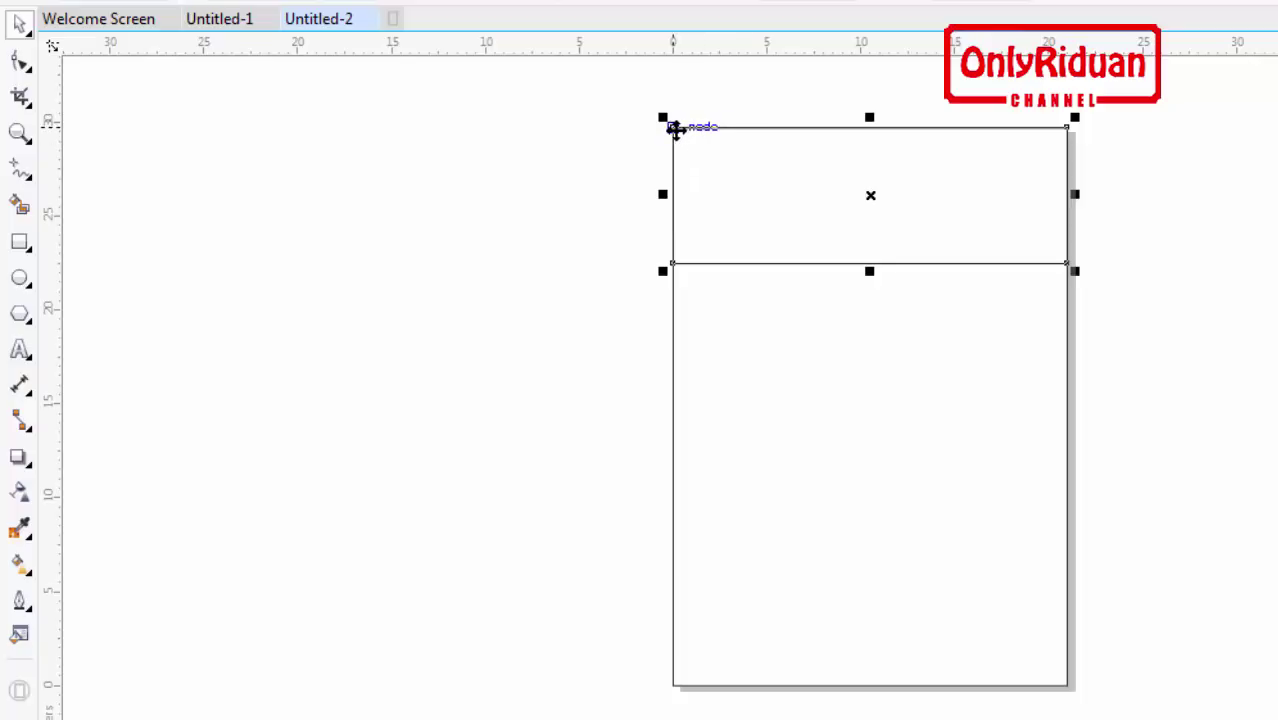
{"action": "scroll", "coordinate": [676, 128], "scroll_direction": "up", "scroll_amount": 2}
{"action": "scroll", "coordinate": [678, 130], "scroll_direction": "up", "scroll_amount": 2}
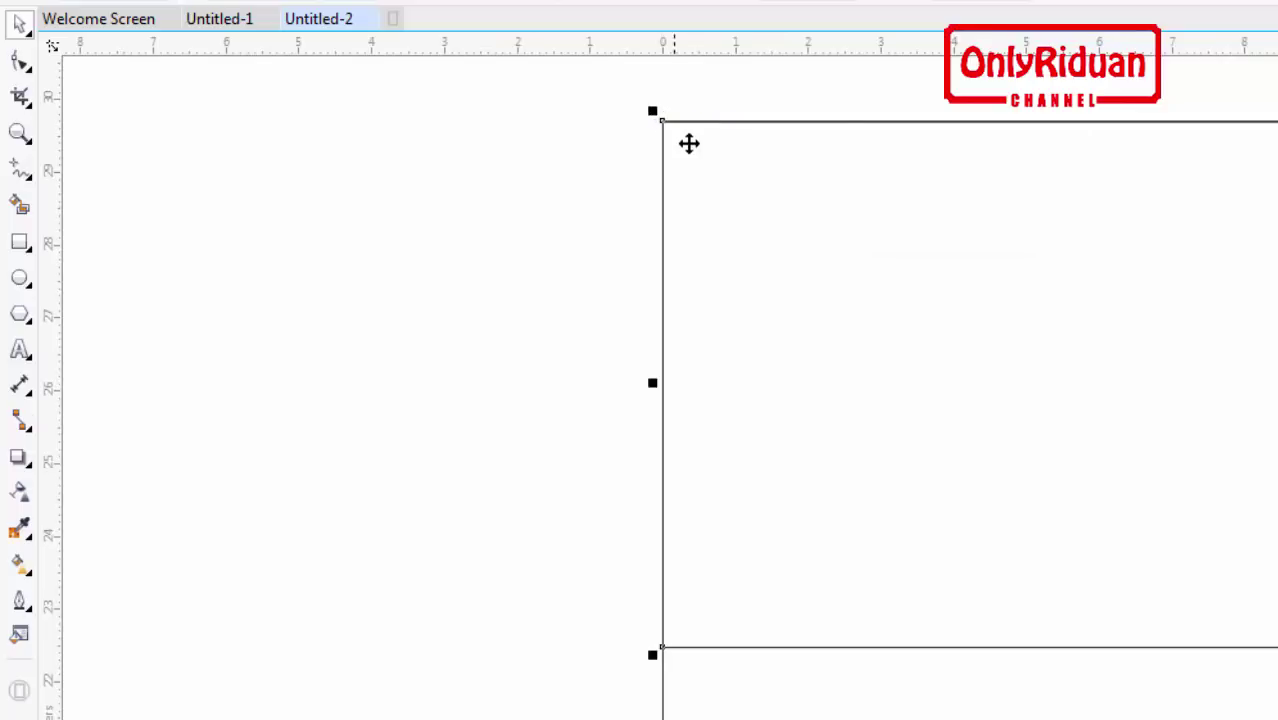
{"action": "scroll", "coordinate": [689, 145], "scroll_direction": "down", "scroll_amount": 2}
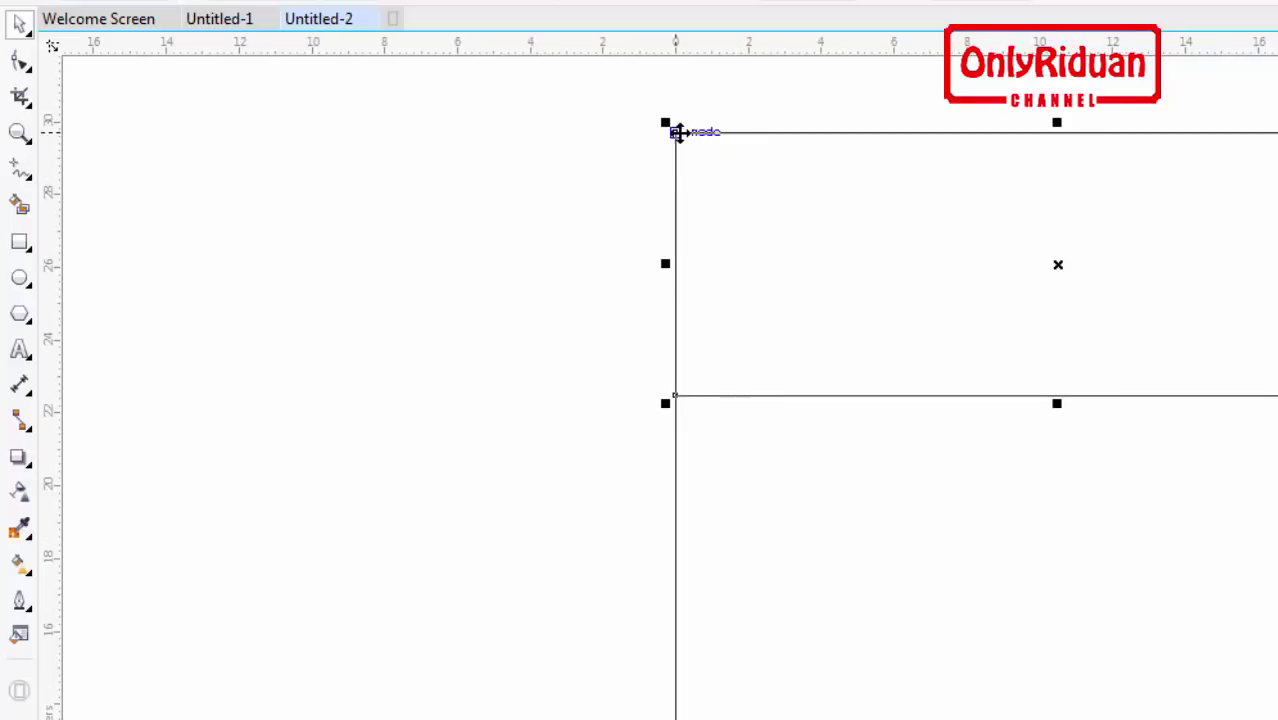
{"action": "left_click_drag", "start_coordinate": [676, 132], "coordinate": [676, 395]}
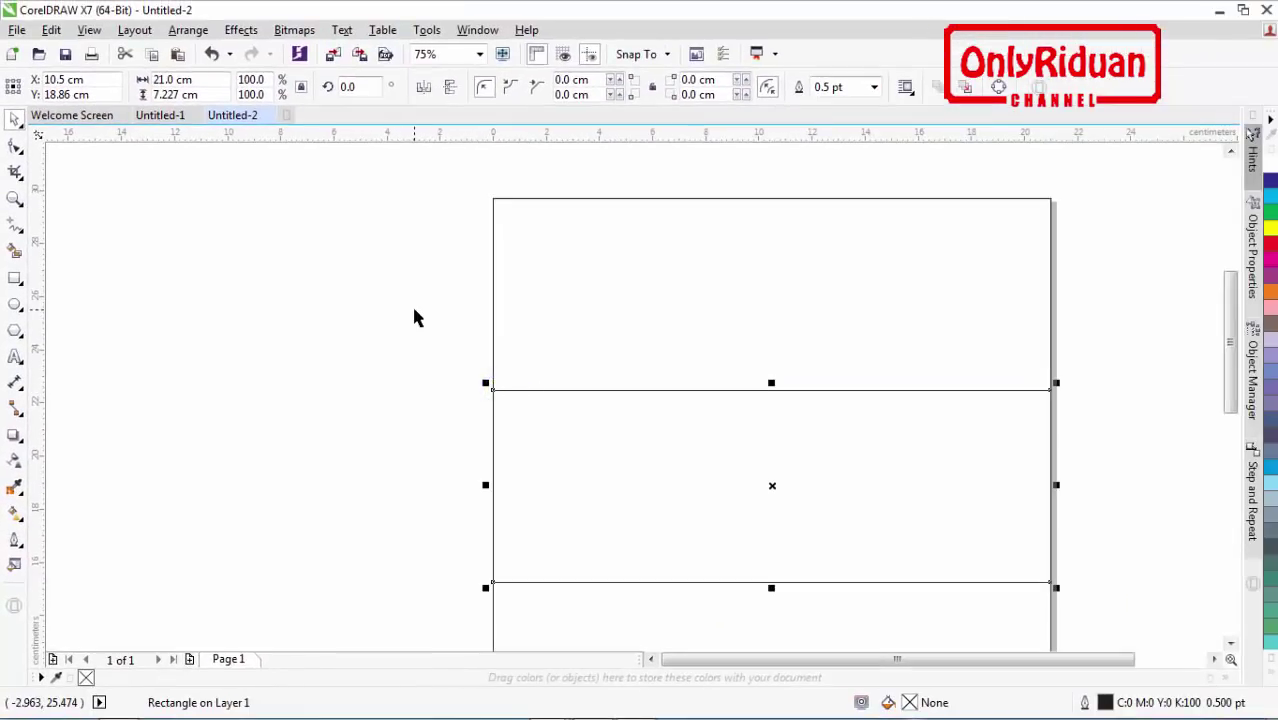
Step: Duplicate the second rectangle directly below itself to make a third one in the stack
{"action": "left_click_drag", "start_coordinate": [1231, 326], "coordinate": [1234, 352]}
{"action": "left_click", "coordinate": [826, 258]}
{"action": "left_click", "coordinate": [807, 399]}
{"action": "left_click_drag", "start_coordinate": [1230, 348], "coordinate": [1228, 390]}
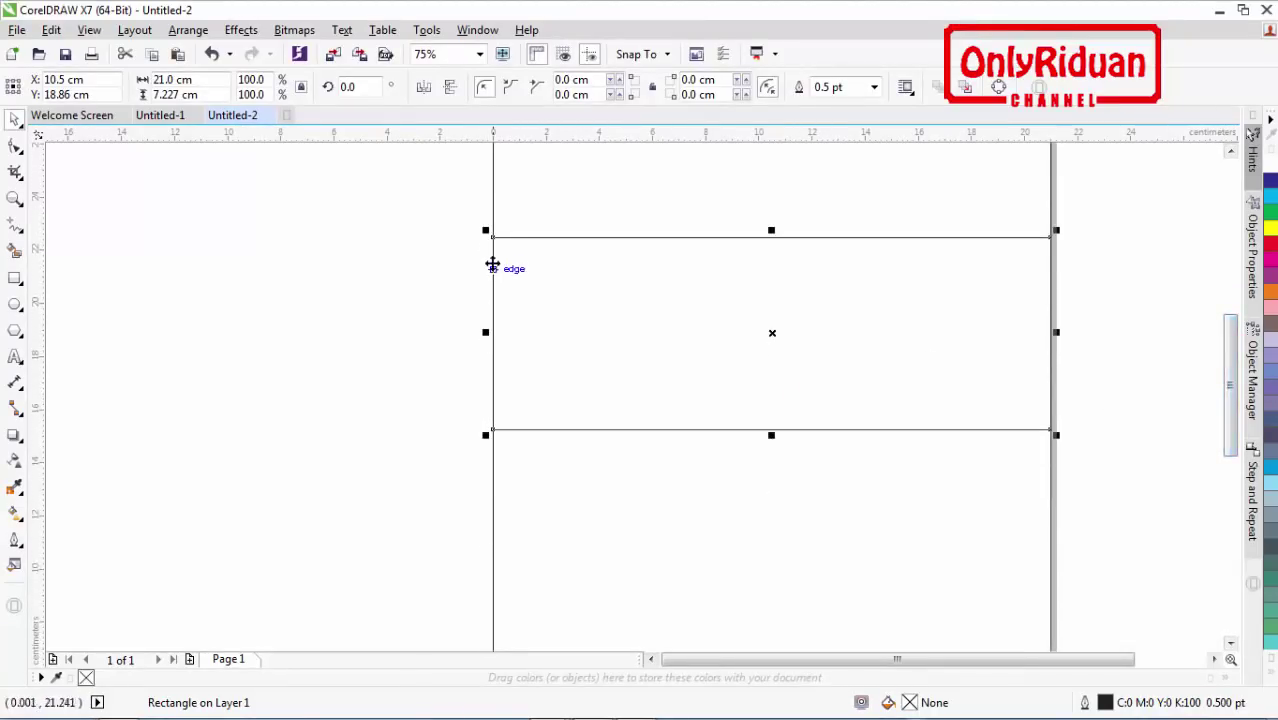
{"action": "left_click_drag", "start_coordinate": [494, 237], "coordinate": [492, 429]}
{"action": "left_click", "coordinate": [424, 324]}
{"action": "scroll", "coordinate": [424, 324], "scroll_direction": "down", "scroll_amount": 2}
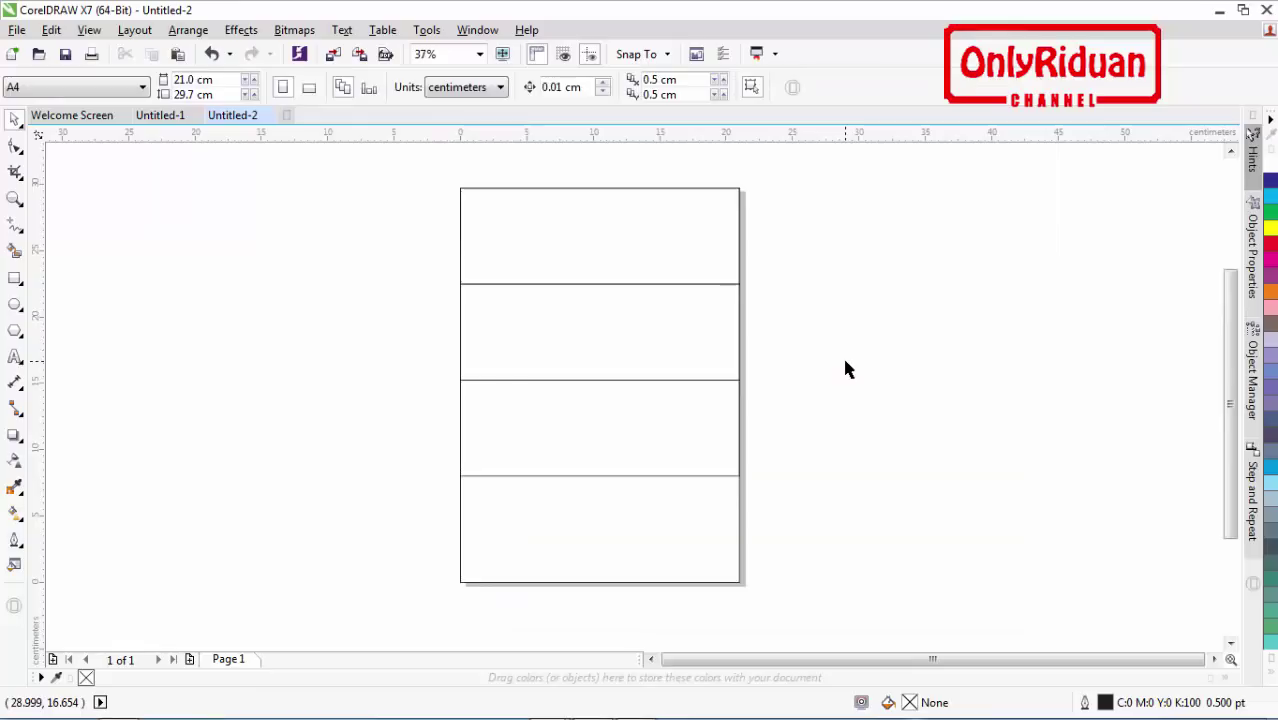
Step: Stretch the three stacked rectangles together down to the page's lower edge, for a total height of 29.7 cm
{"action": "left_click", "coordinate": [645, 426]}
{"action": "left_click", "coordinate": [608, 337]}
{"action": "left_click", "coordinate": [597, 244]}
{"action": "left_click", "coordinate": [777, 319]}
{"action": "left_click_drag", "start_coordinate": [693, 484], "coordinate": [416, 180]}
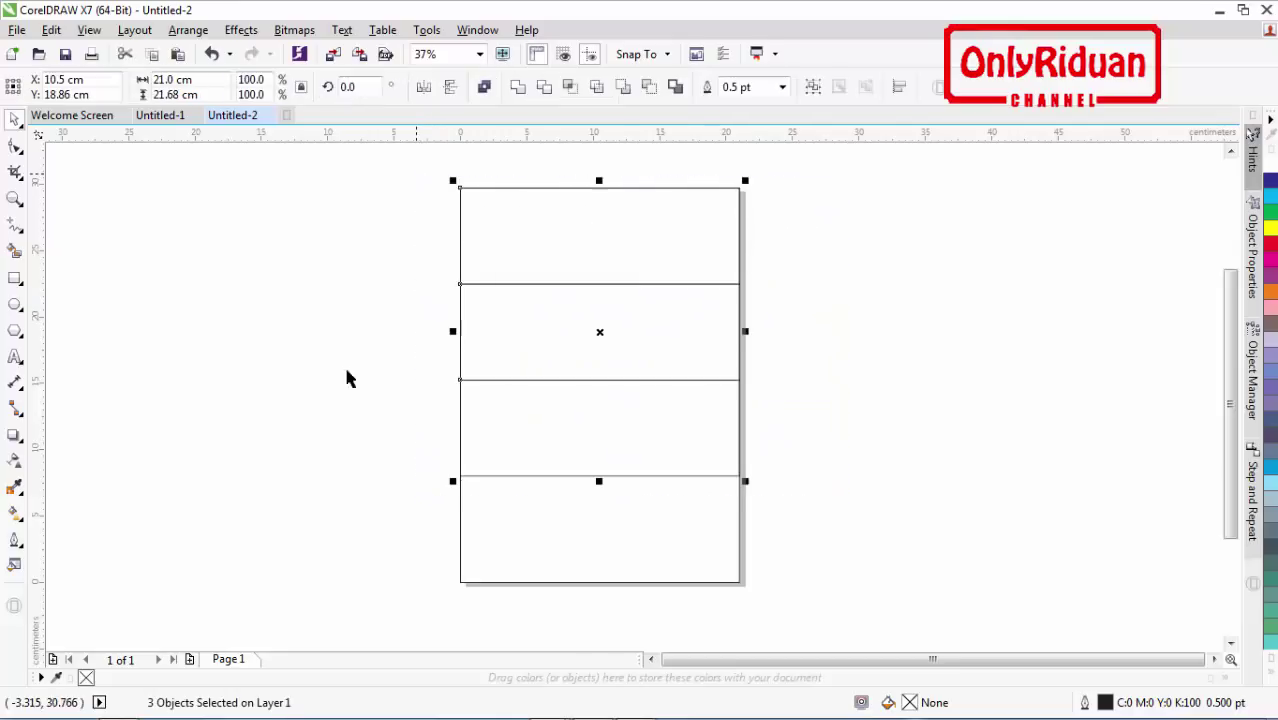
{"action": "left_click_drag", "start_coordinate": [599, 482], "coordinate": [593, 584]}
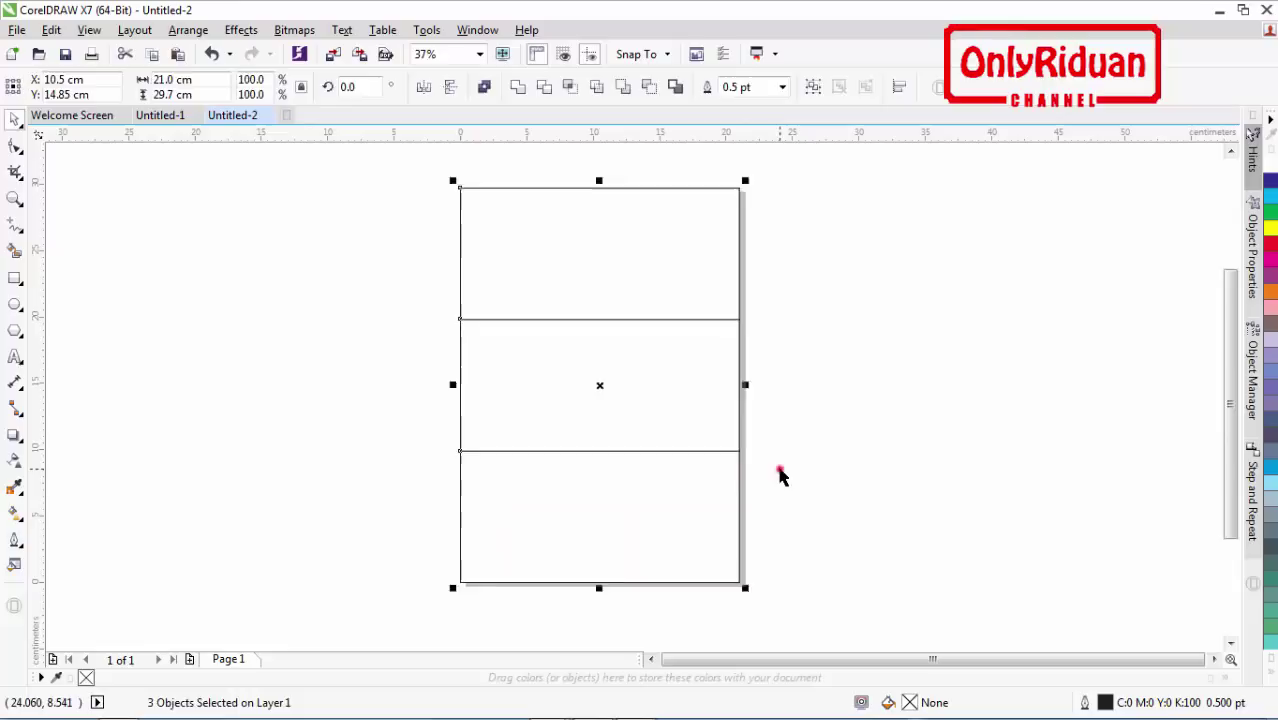
{"action": "left_click", "coordinate": [779, 472]}
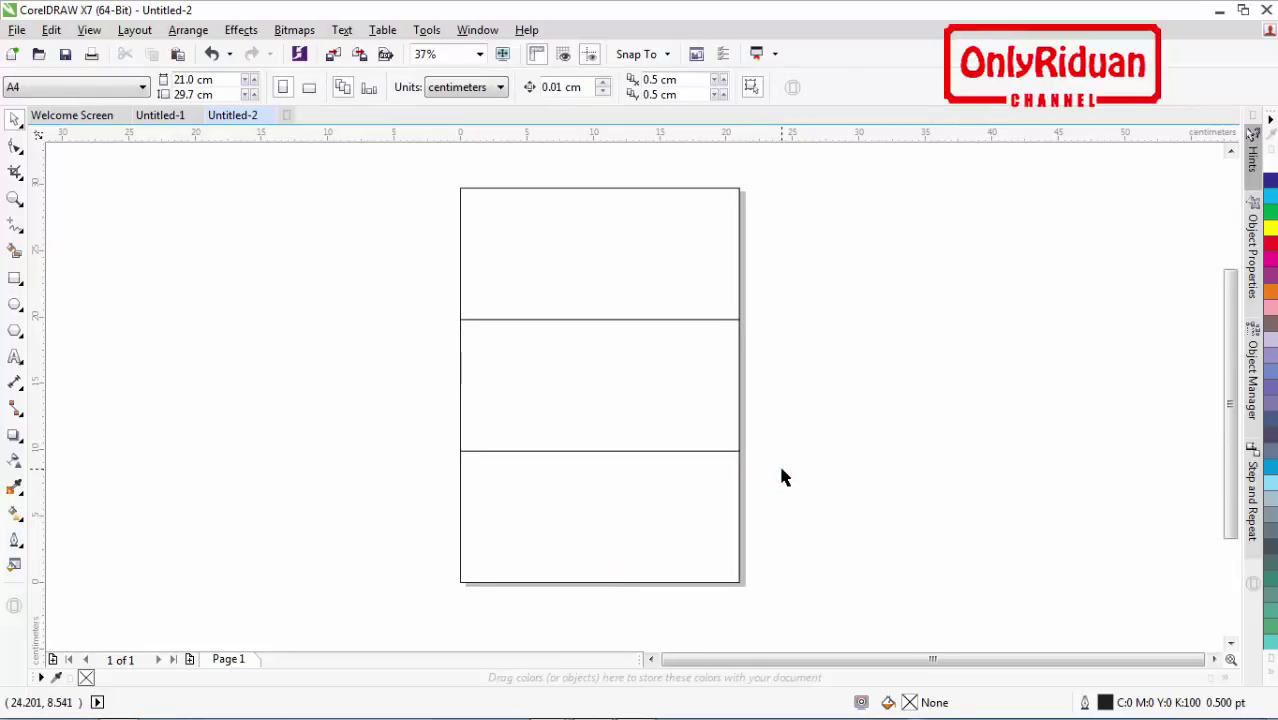
{"action": "left_click", "coordinate": [619, 272]}
{"action": "left_click", "coordinate": [593, 487]}
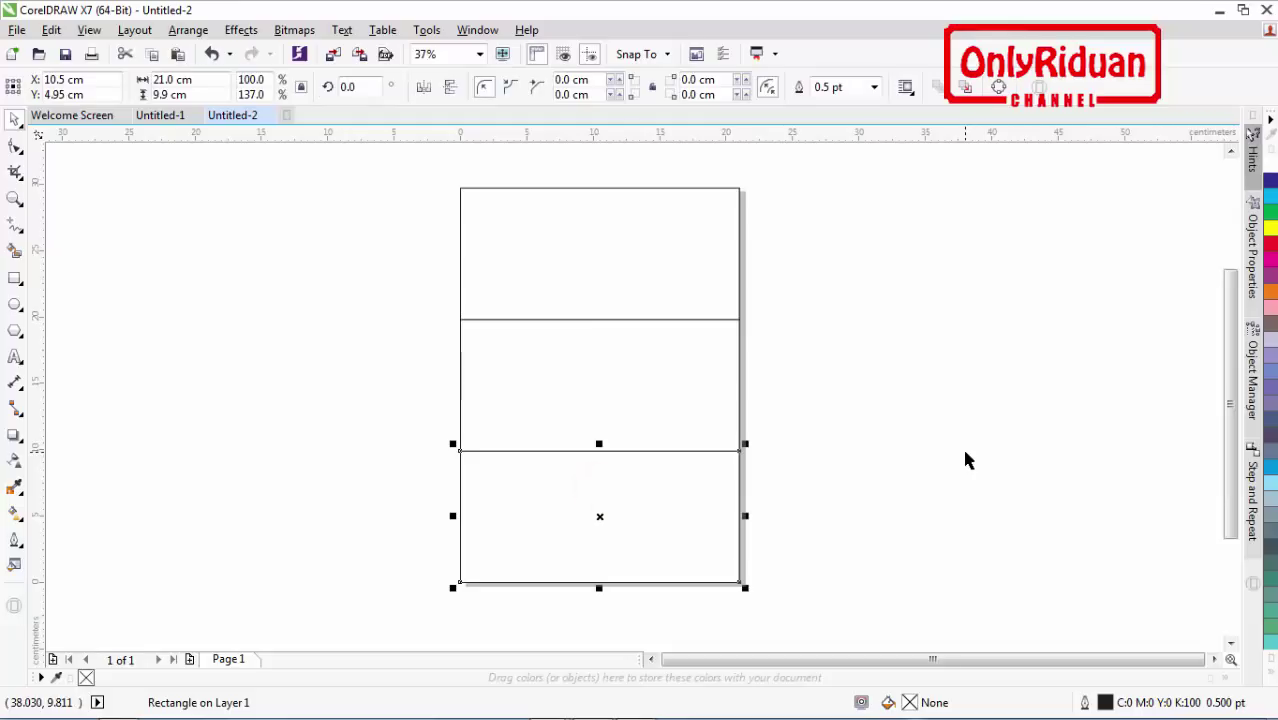
{"action": "left_click", "coordinate": [820, 455]}
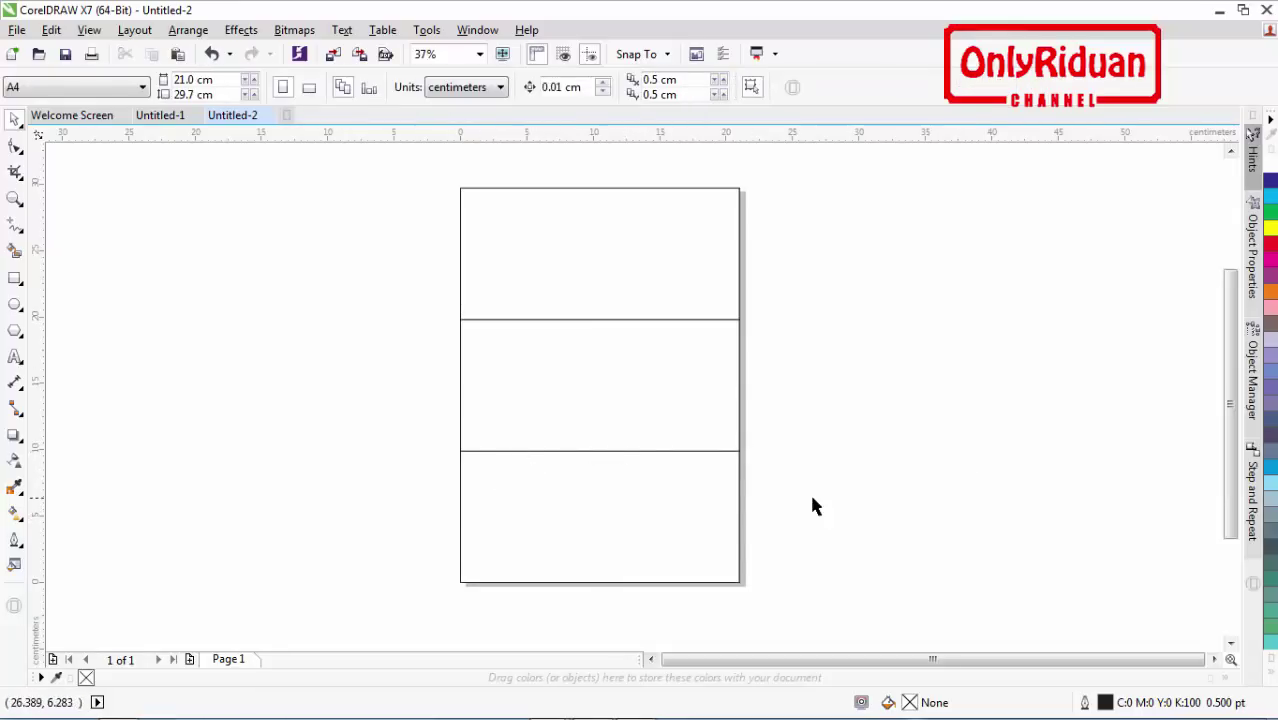
Step: Delete the middle and lowest stacked rectangles, keeping only the one at the upper edge of the page
{"action": "left_click", "coordinate": [634, 518]}
{"action": "key", "text": "Delete"}
{"action": "left_click", "coordinate": [628, 400]}
{"action": "key", "text": "Delete"}
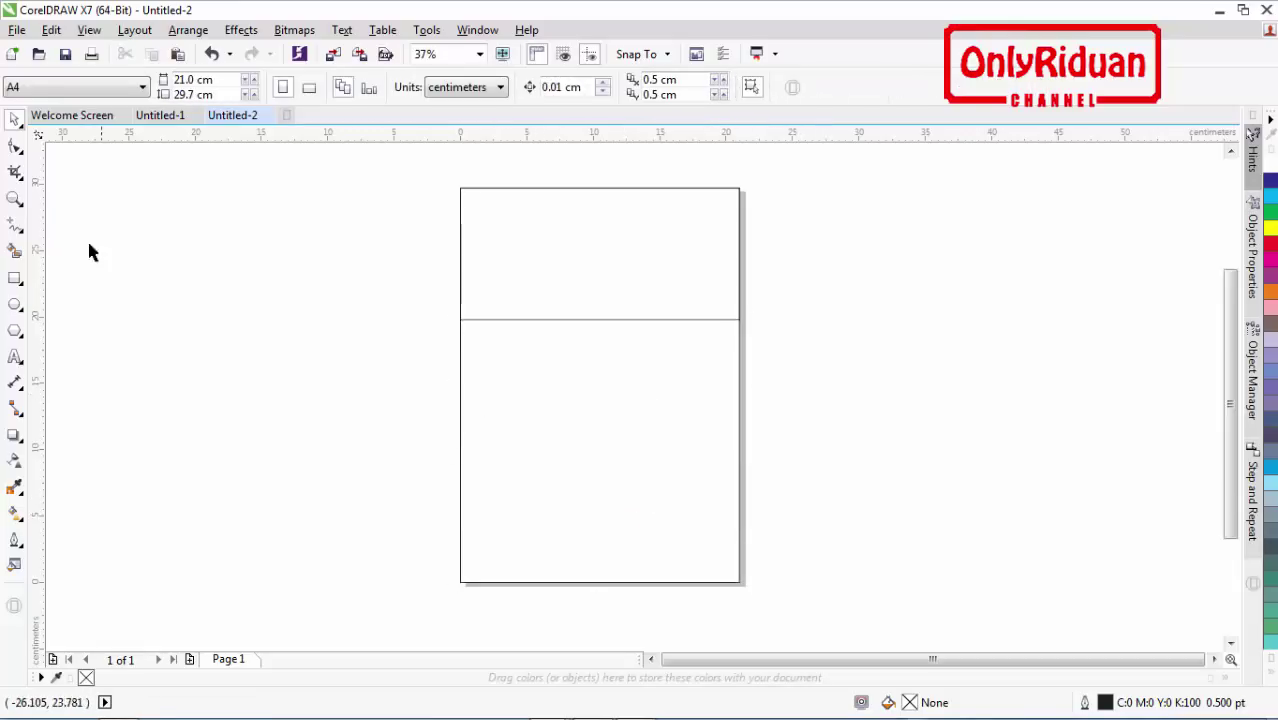
{"action": "left_click", "coordinate": [15, 198]}
{"action": "left_click_drag", "start_coordinate": [446, 178], "coordinate": [760, 348]}
{"action": "left_click", "coordinate": [13, 117]}
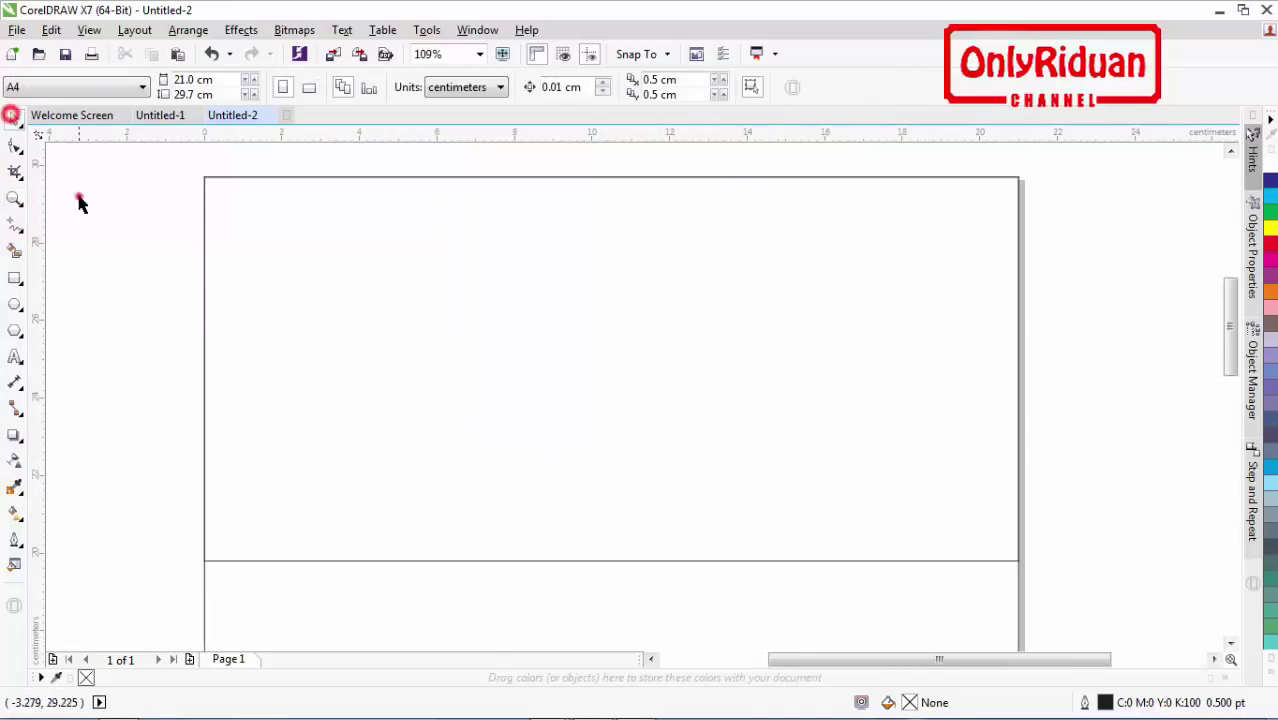
{"action": "left_click", "coordinate": [316, 281]}
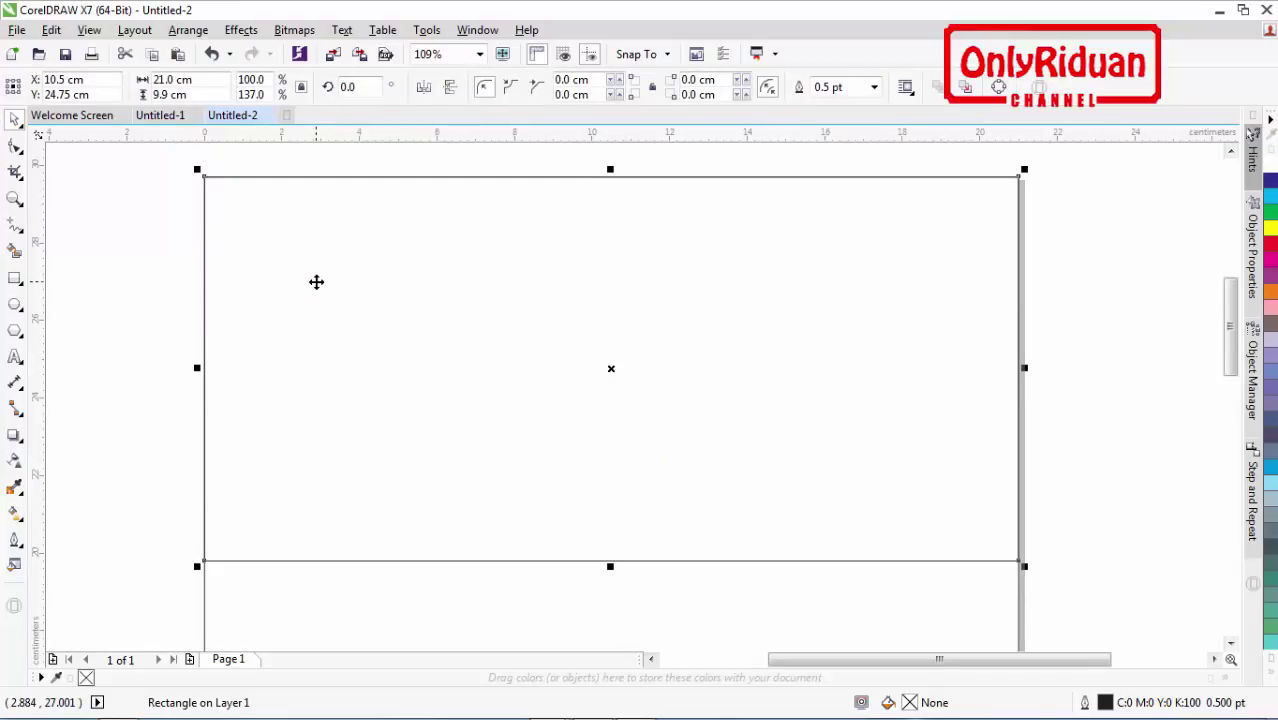
{"action": "left_click", "coordinate": [131, 274]}
{"action": "left_click", "coordinate": [366, 289]}
{"action": "left_click", "coordinate": [16, 279]}
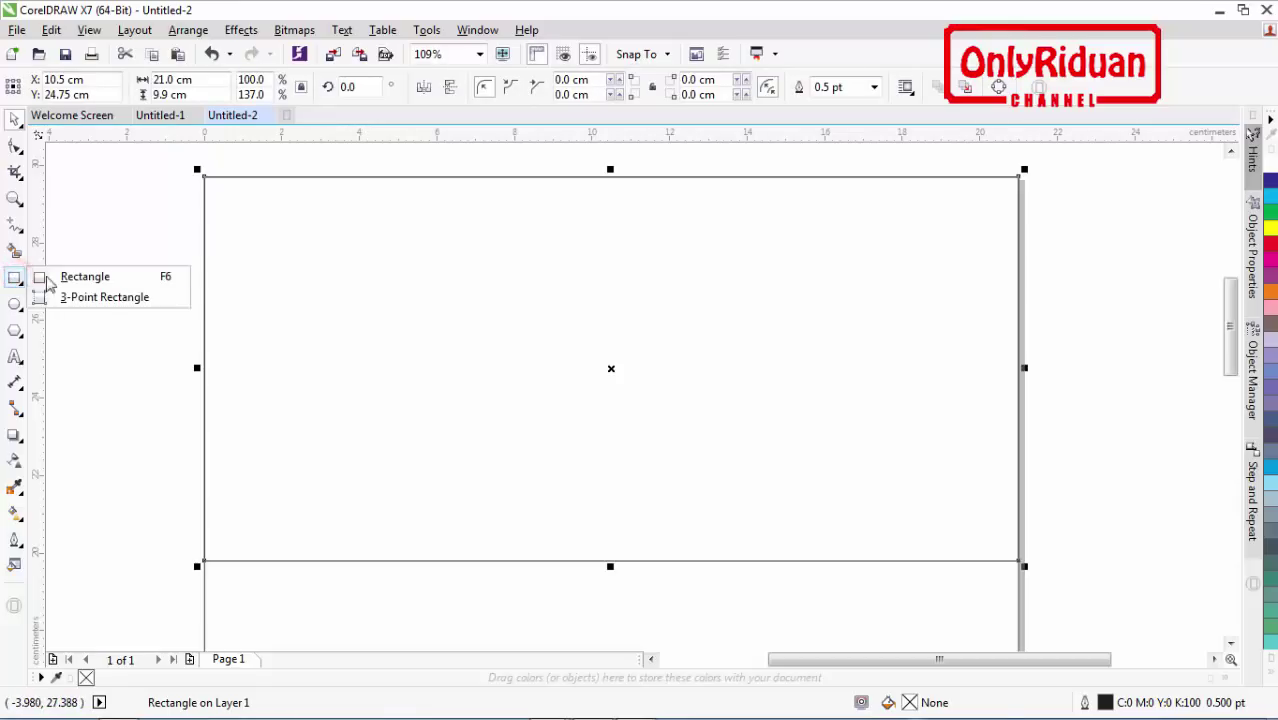
{"action": "left_click", "coordinate": [95, 276]}
Step: On page 2 of Untitled-1, draw rectangles over the vertical side strip, the wide name box and the narrow 55.4 × 7.5 mm stub box
{"action": "left_click", "coordinate": [157, 116]}
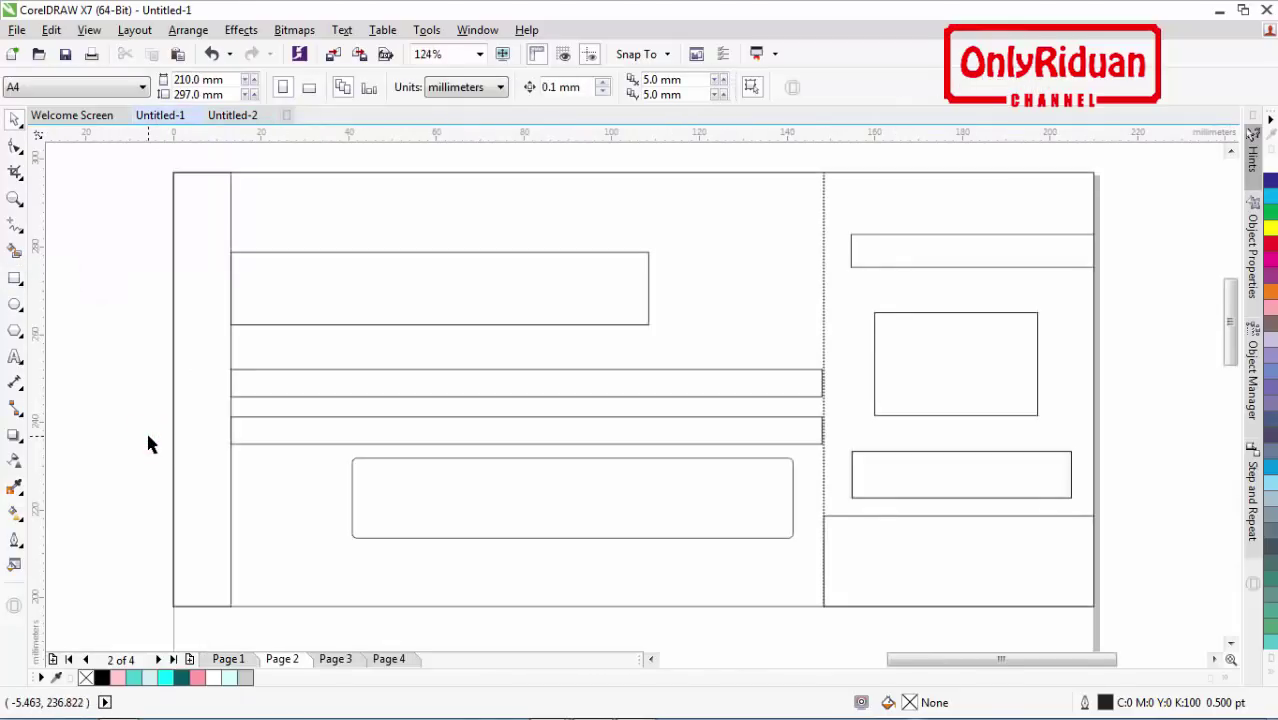
{"action": "left_click", "coordinate": [266, 309]}
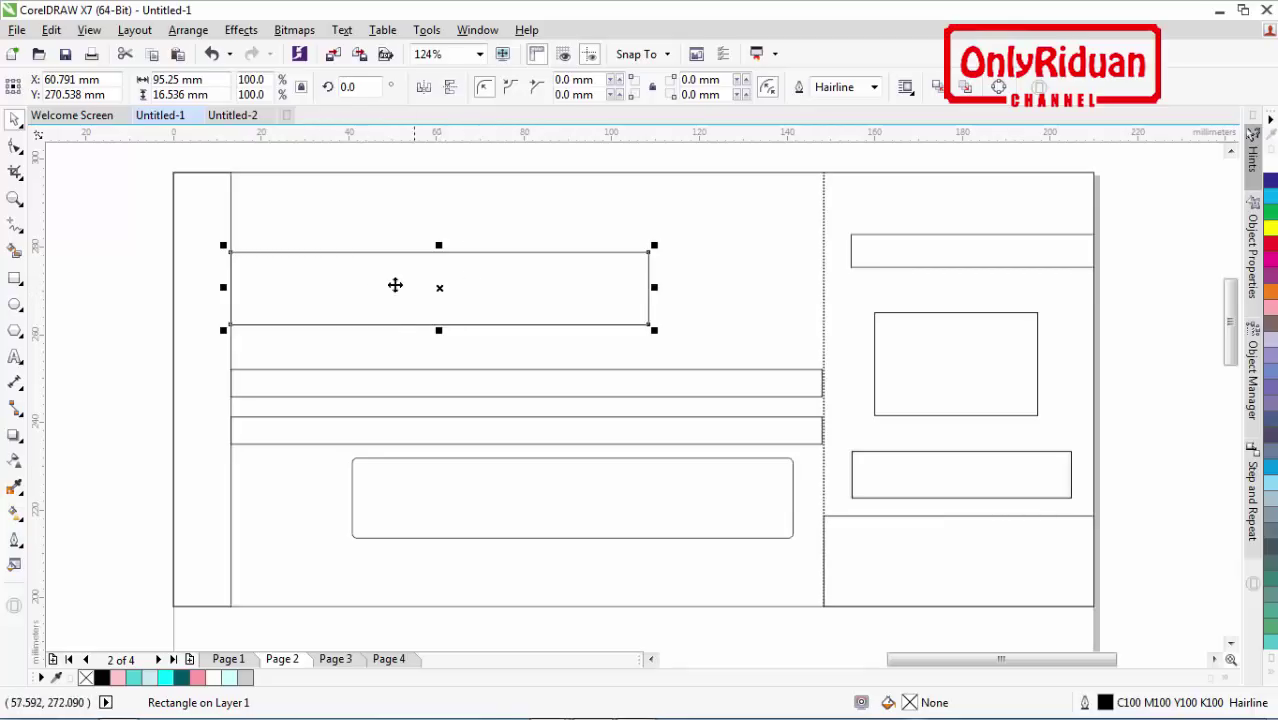
{"action": "left_click", "coordinate": [15, 285]}
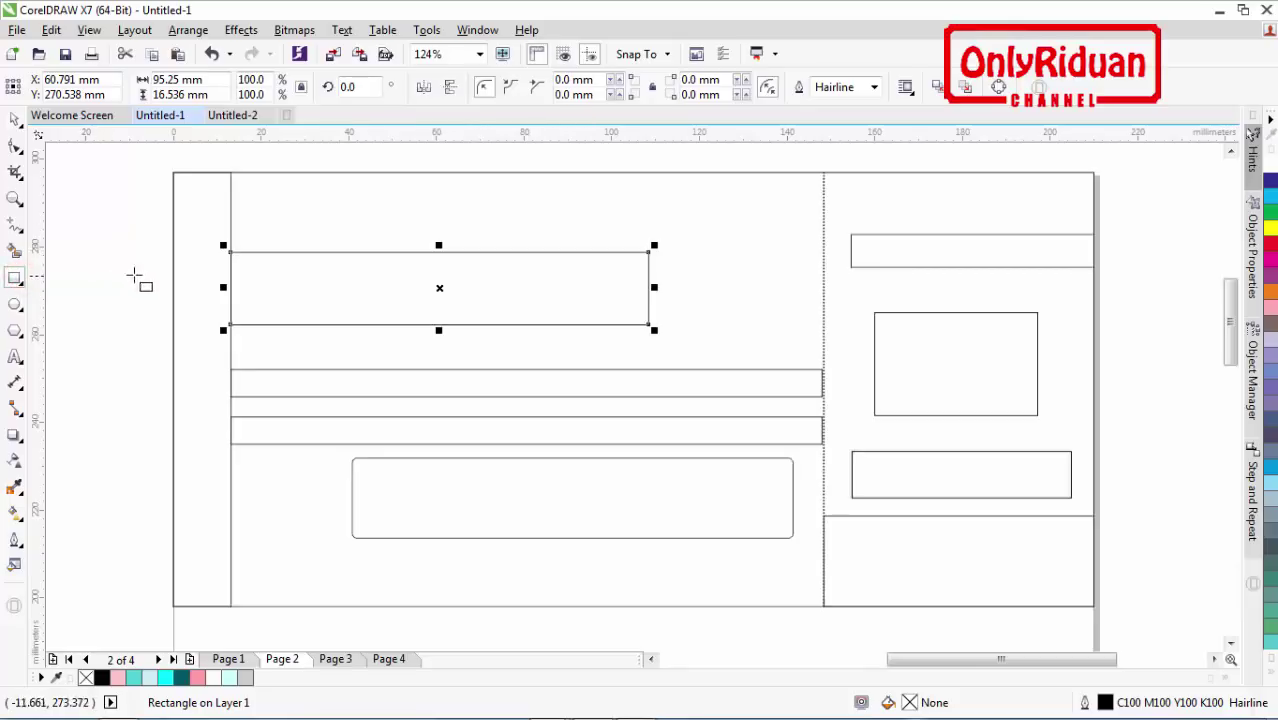
{"action": "left_click_drag", "start_coordinate": [174, 173], "coordinate": [231, 607]}
{"action": "left_click_drag", "start_coordinate": [231, 252], "coordinate": [648, 324]}
{"action": "left_click_drag", "start_coordinate": [853, 236], "coordinate": [1093, 267]}
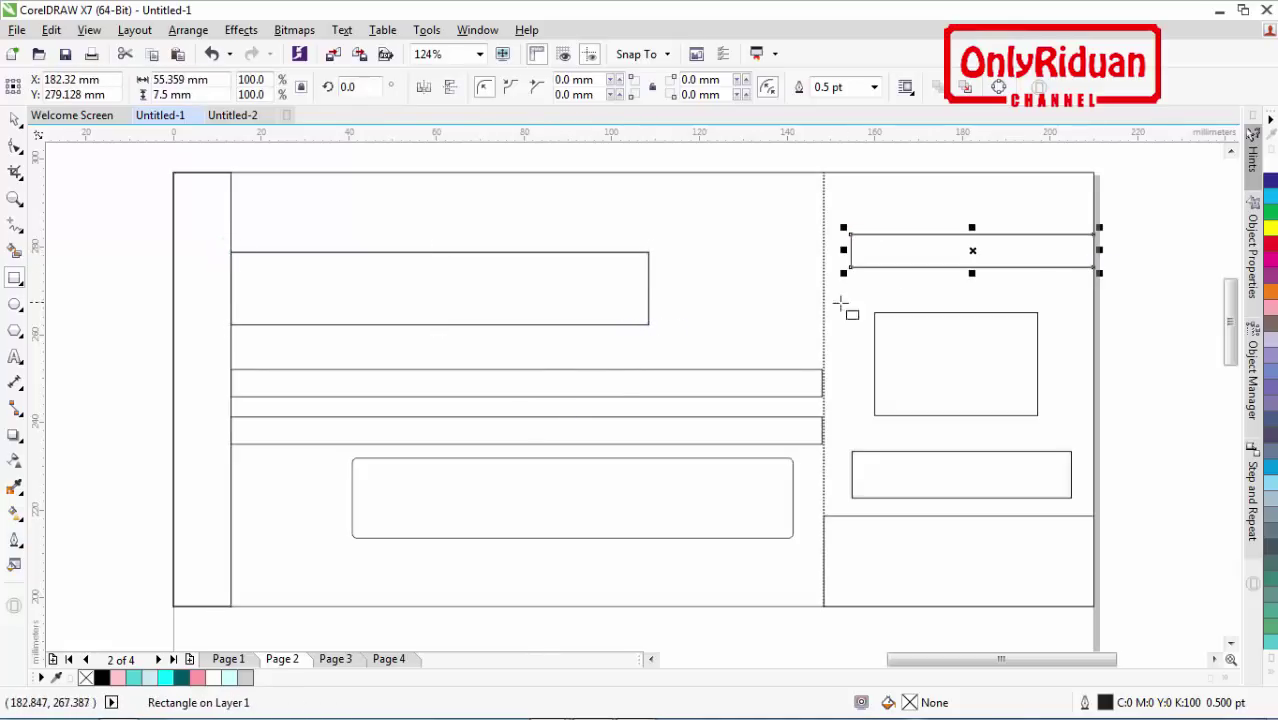
{"action": "left_click", "coordinate": [15, 119]}
{"action": "left_click", "coordinate": [83, 187]}
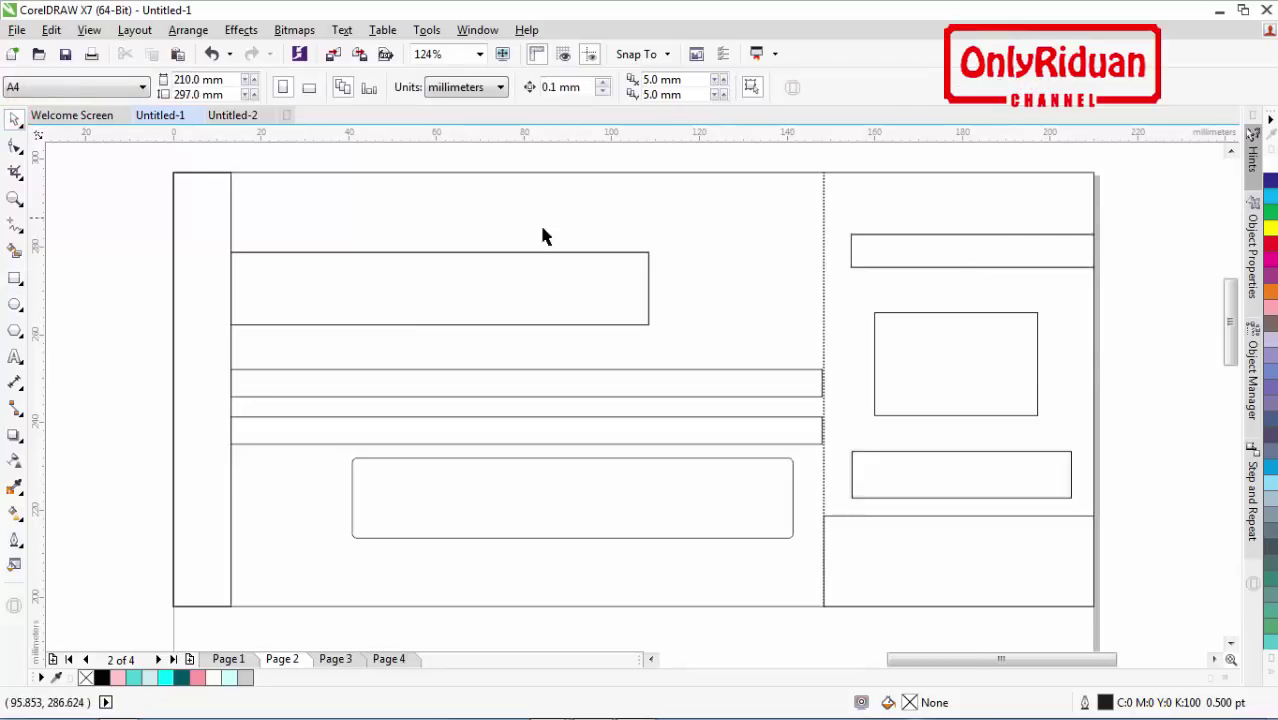
Step: Examine the individual rectangles that make up the ticket stub and the main part of the layout on page 2
{"action": "left_click", "coordinate": [882, 551]}
{"action": "left_click", "coordinate": [907, 488]}
{"action": "left_click", "coordinate": [912, 388]}
{"action": "left_click", "coordinate": [908, 258]}
{"action": "left_click", "coordinate": [579, 288]}
{"action": "left_click", "coordinate": [596, 380]}
{"action": "left_click", "coordinate": [586, 428]}
Step: Square off the corners of the wide rounded rectangle with the Shape tool, and round them again to about 1.14 mm
{"action": "left_click", "coordinate": [579, 480]}
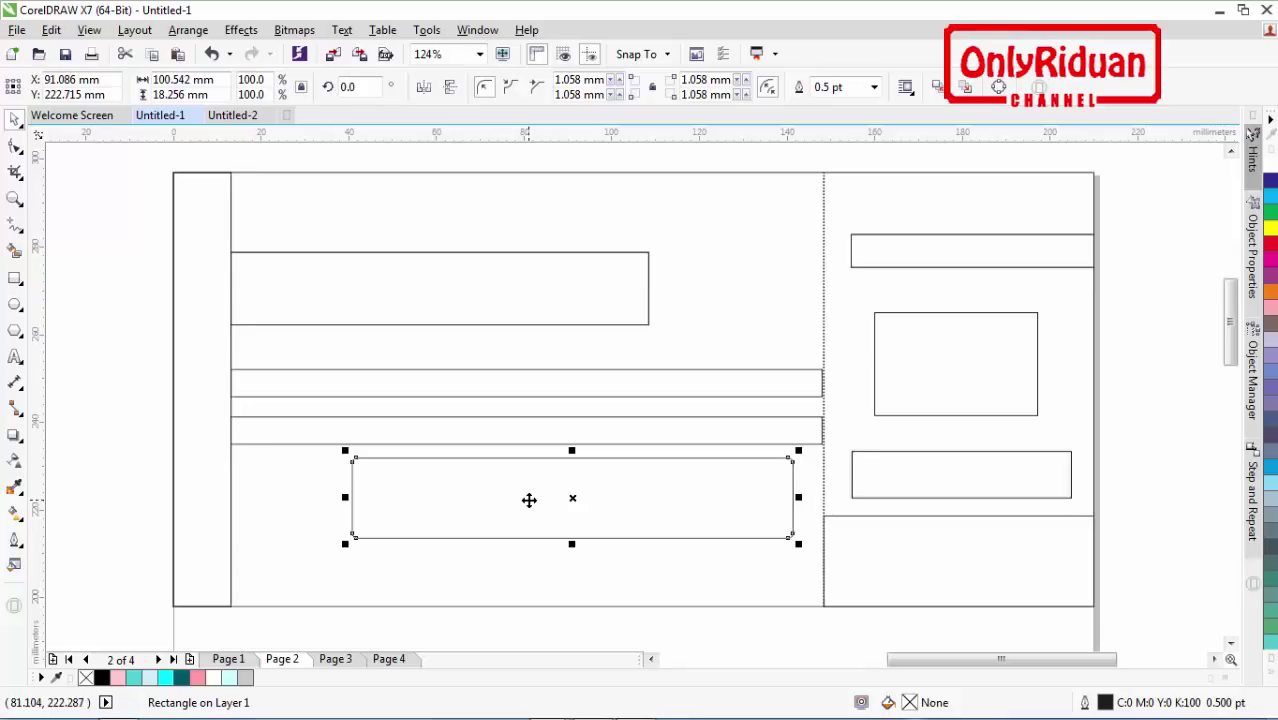
{"action": "scroll", "coordinate": [368, 462], "scroll_direction": "up", "scroll_amount": 3}
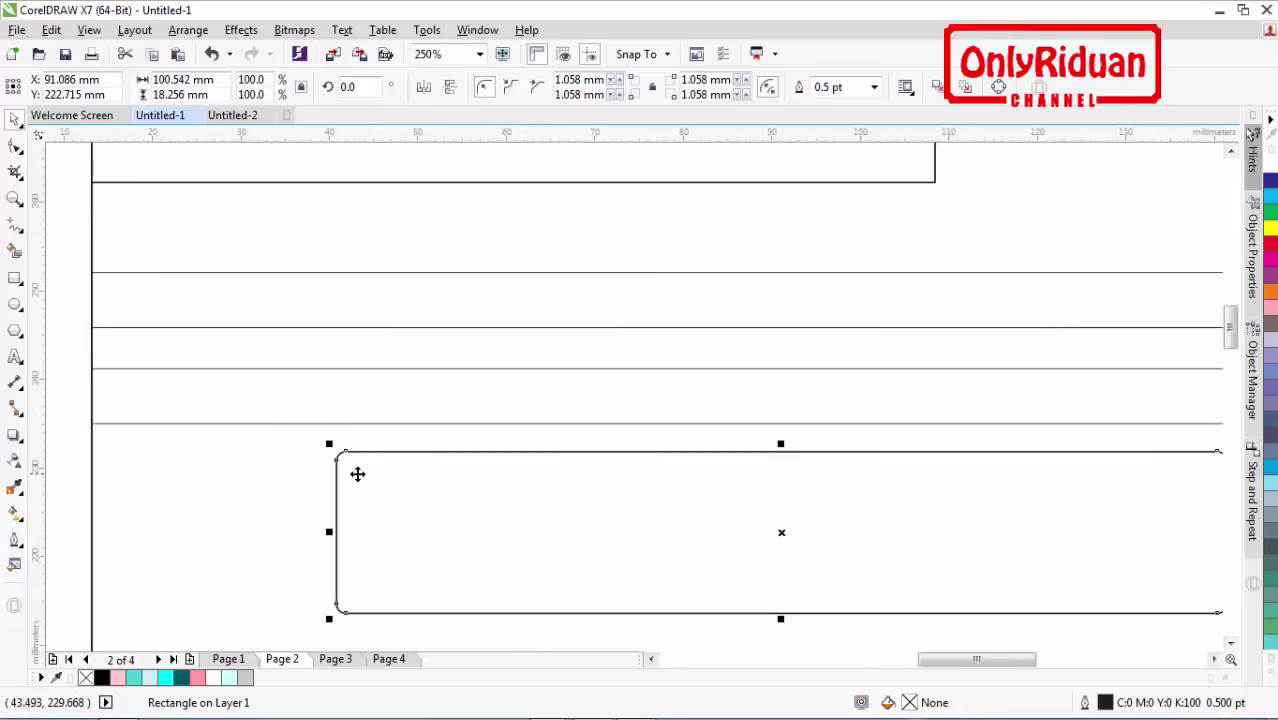
{"action": "scroll", "coordinate": [357, 474], "scroll_direction": "up", "scroll_amount": 2}
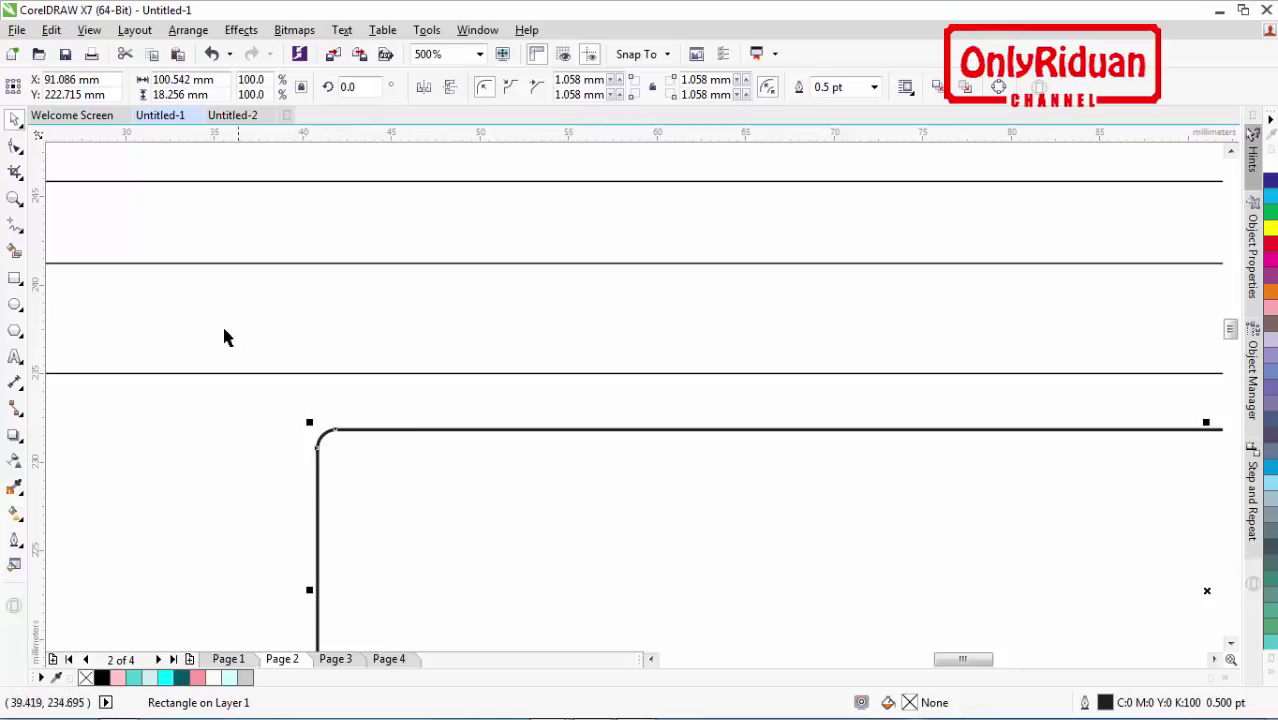
{"action": "left_click", "coordinate": [15, 148]}
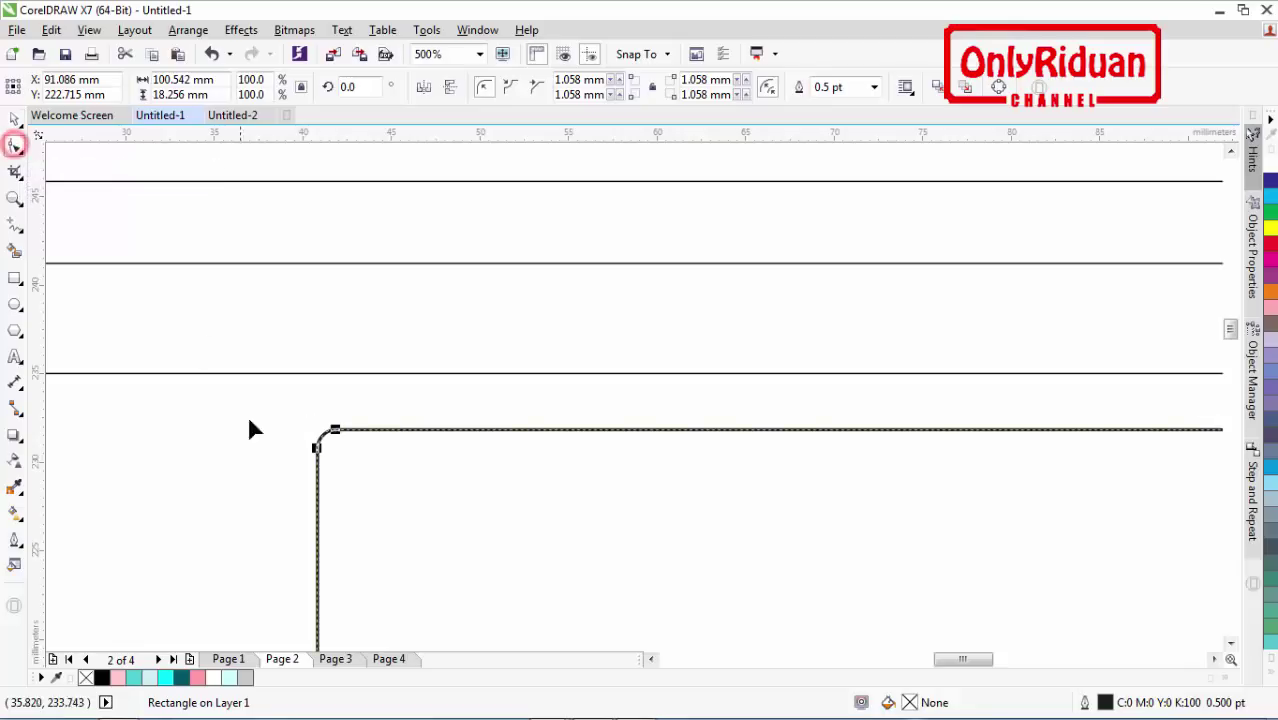
{"action": "left_click_drag", "start_coordinate": [339, 432], "coordinate": [313, 433]}
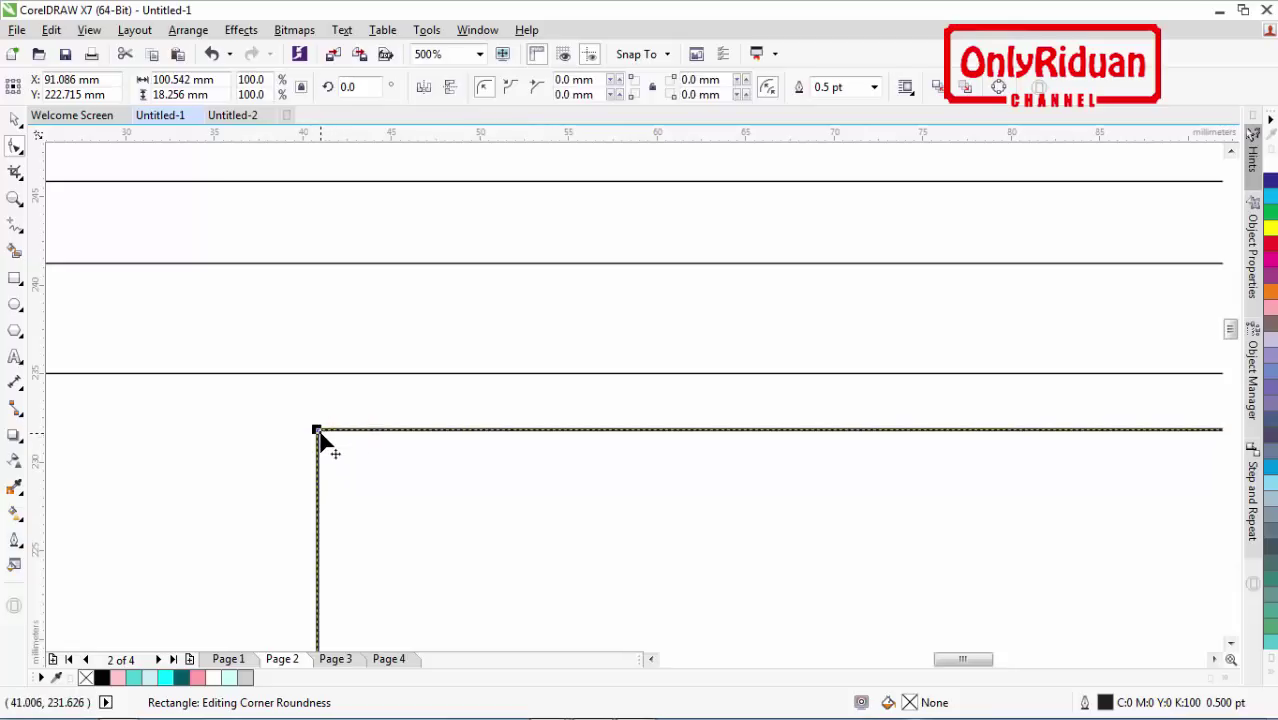
{"action": "scroll", "coordinate": [318, 432], "scroll_direction": "down", "scroll_amount": 1}
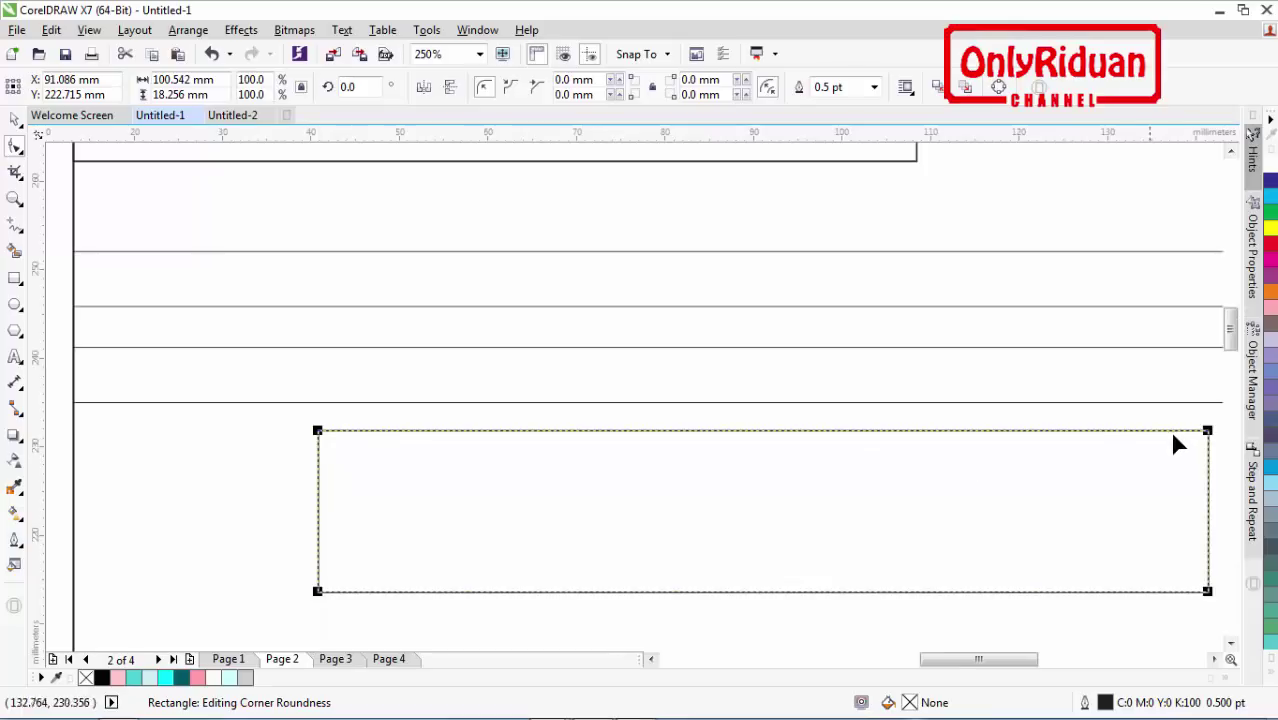
{"action": "left_click_drag", "start_coordinate": [320, 438], "coordinate": [329, 433]}
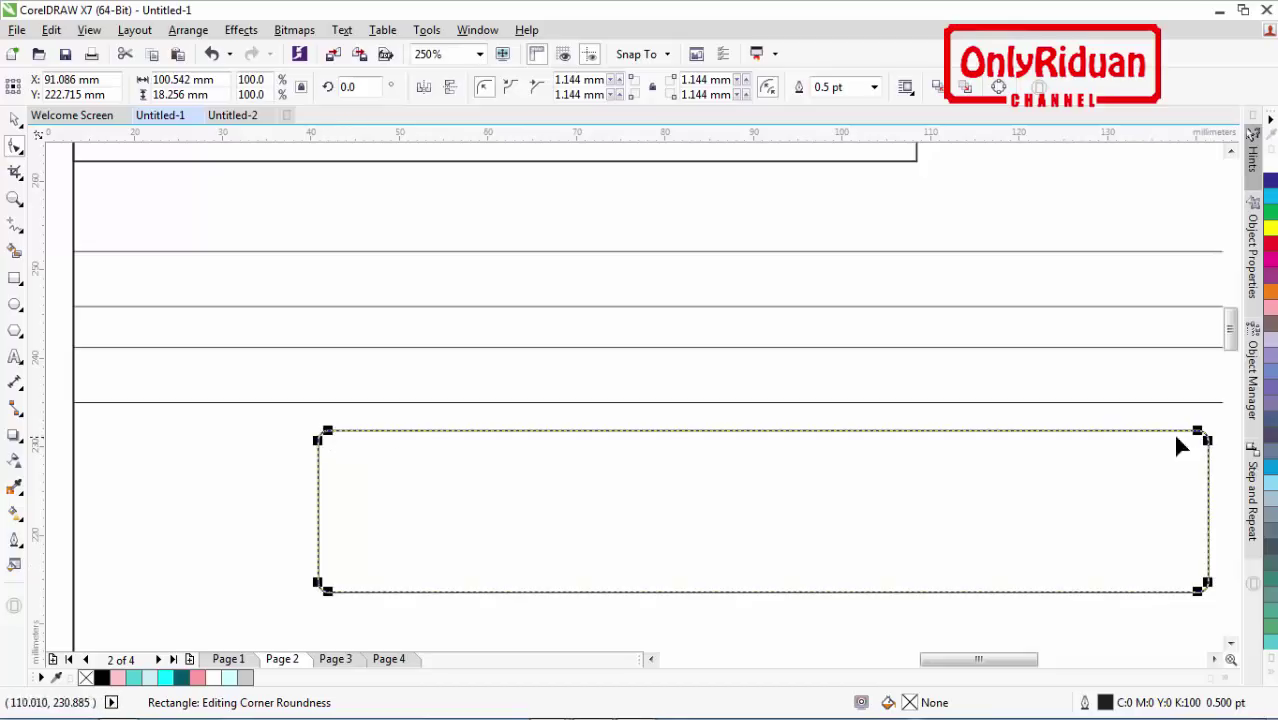
Step: Round the corners of the 37.2 × 23.5 mm date box in the middle of the ticket stub with the Shape tool
{"action": "scroll", "coordinate": [932, 424], "scroll_direction": "down", "scroll_amount": 2}
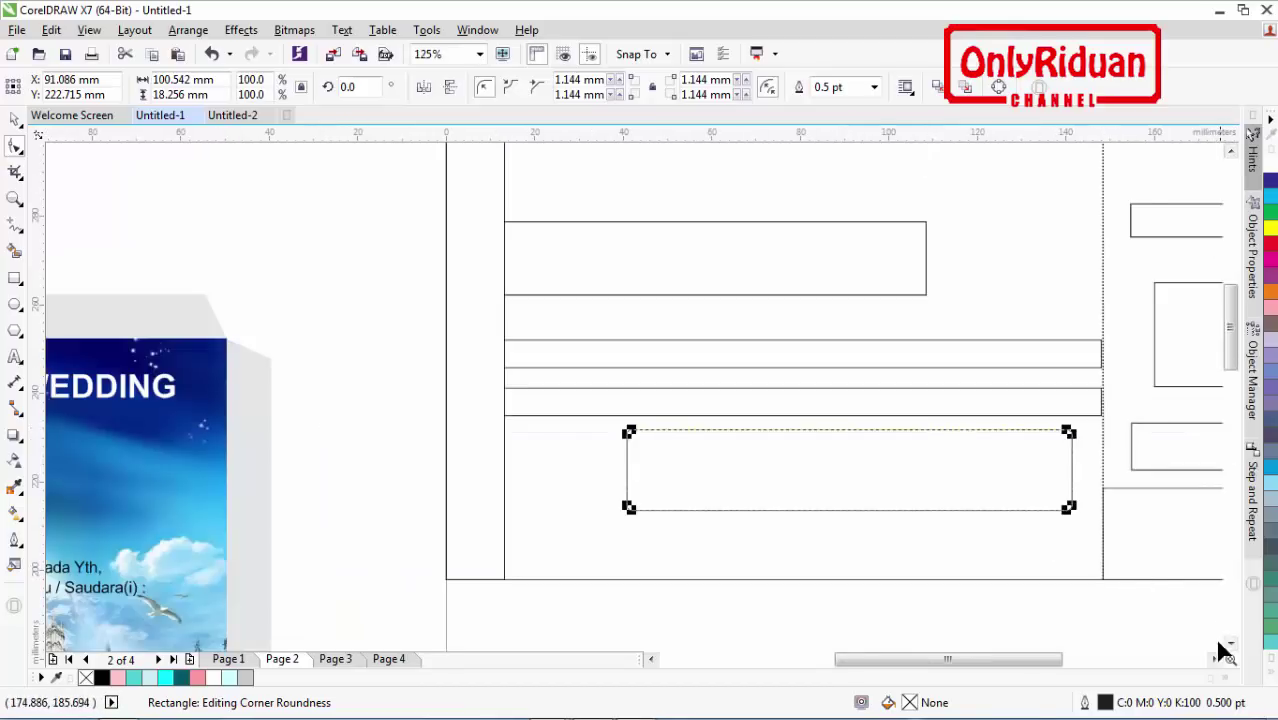
{"action": "scroll", "coordinate": [1218, 640], "scroll_direction": "right", "scroll_amount": 5}
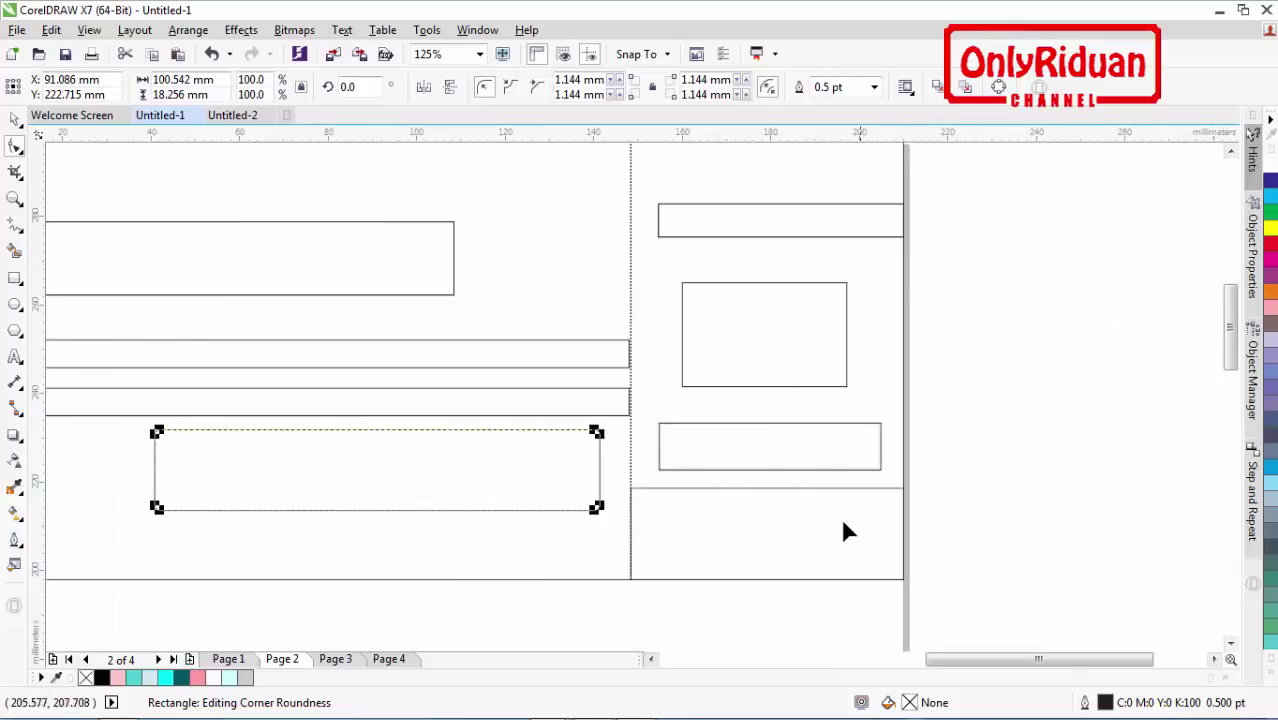
{"action": "left_click", "coordinate": [742, 314]}
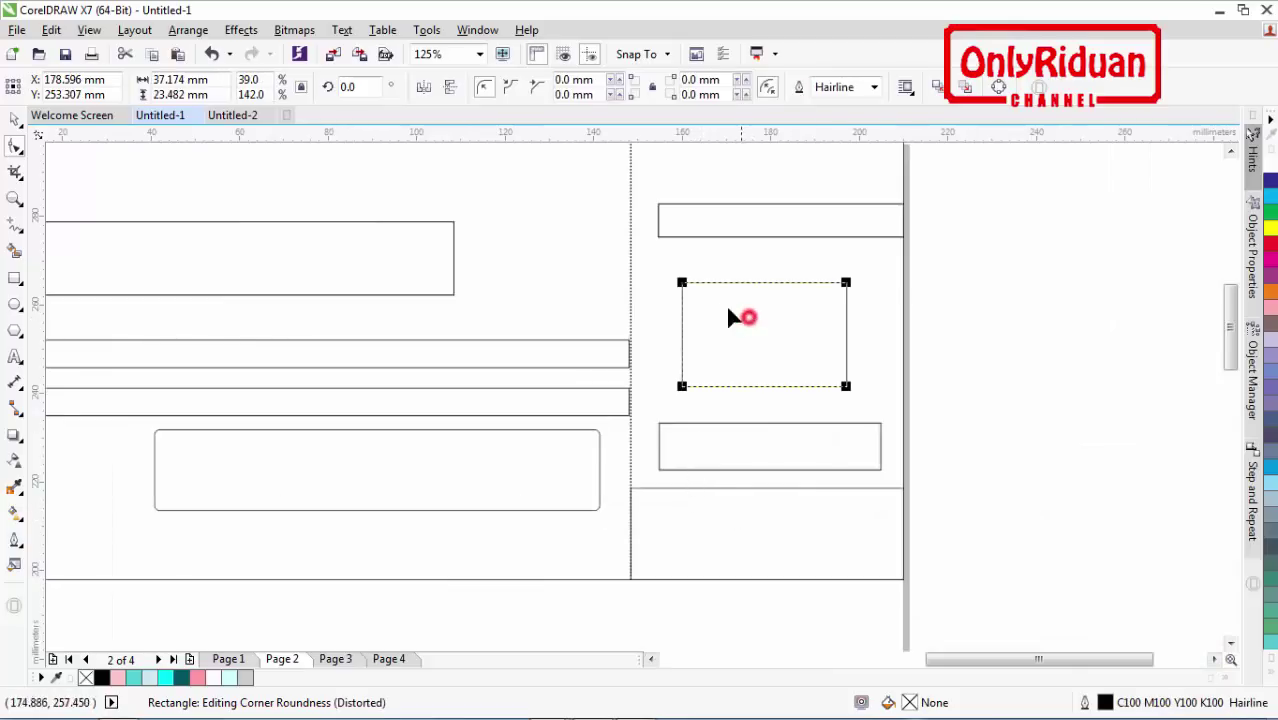
{"action": "scroll", "coordinate": [688, 291], "scroll_direction": "up", "scroll_amount": 2}
{"action": "left_click_drag", "start_coordinate": [676, 279], "coordinate": [684, 281]}
Step: Round the corners of the narrow 55.4 × 7.5 mm box near the stub's upper edge to about 0.77 mm
{"action": "left_click", "coordinate": [676, 165]}
{"action": "left_click", "coordinate": [1230, 151]}
{"action": "left_click_drag", "start_coordinate": [628, 270], "coordinate": [634, 273]}
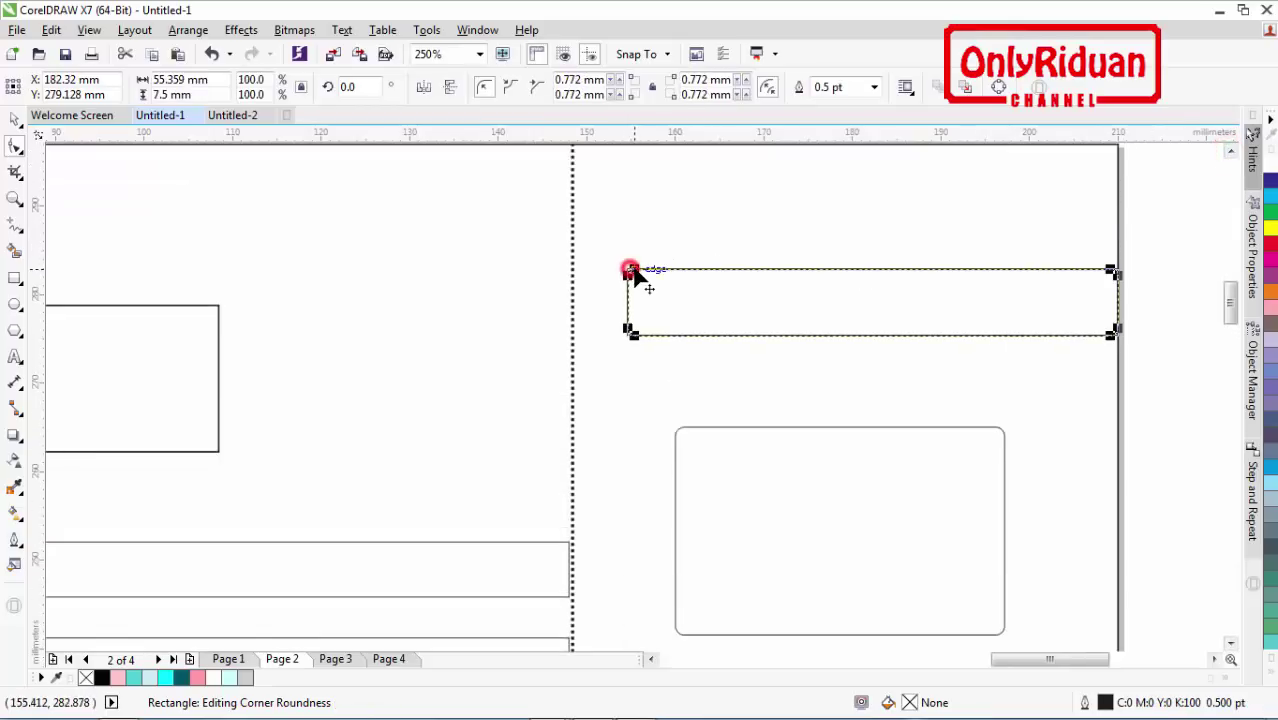
{"action": "scroll", "coordinate": [639, 277], "scroll_direction": "down", "scroll_amount": 2}
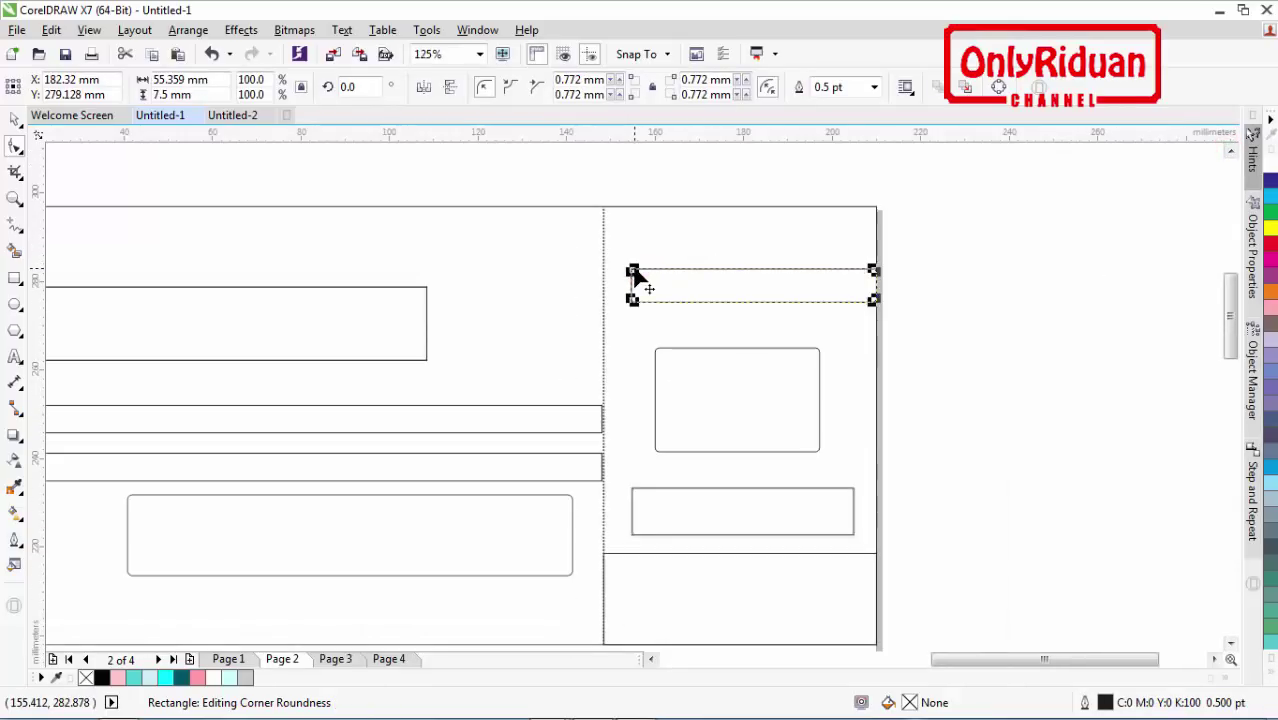
{"action": "left_click", "coordinate": [15, 119]}
{"action": "left_click", "coordinate": [931, 322]}
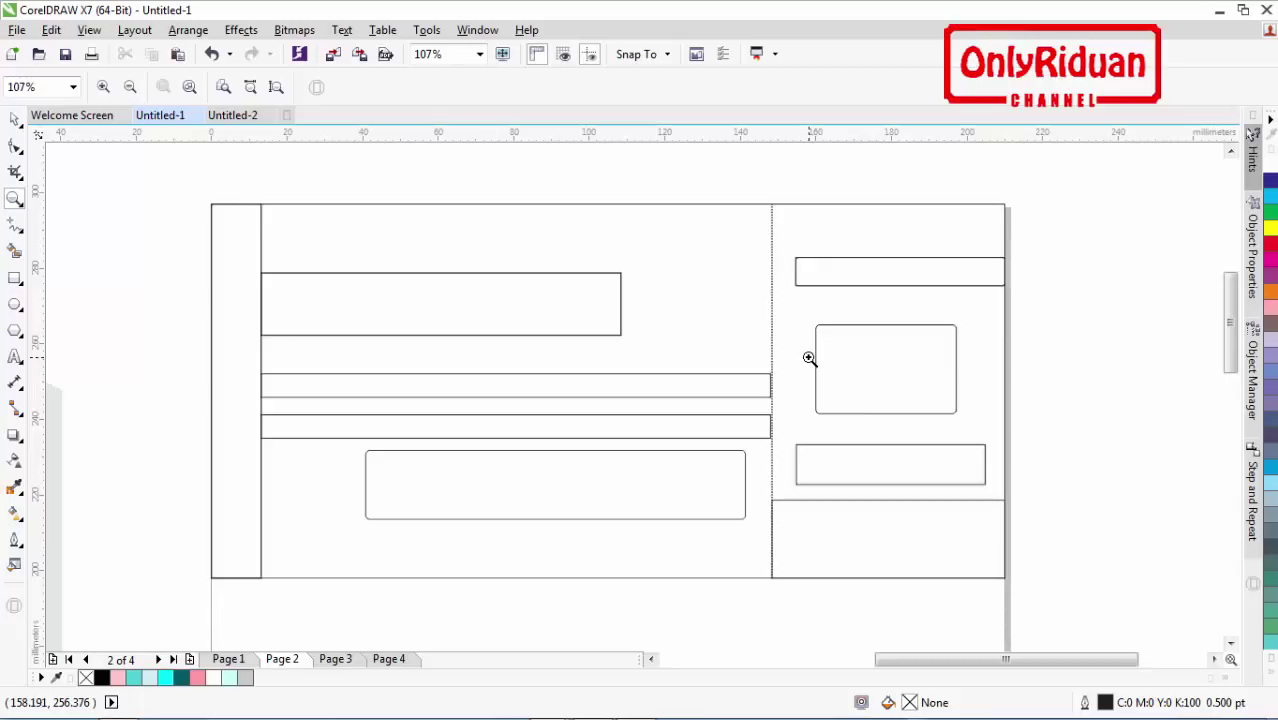
Step: Examine the floral background PowerClip behind the coloured boxes on page 3, and return to page 2
{"action": "left_click", "coordinate": [336, 660]}
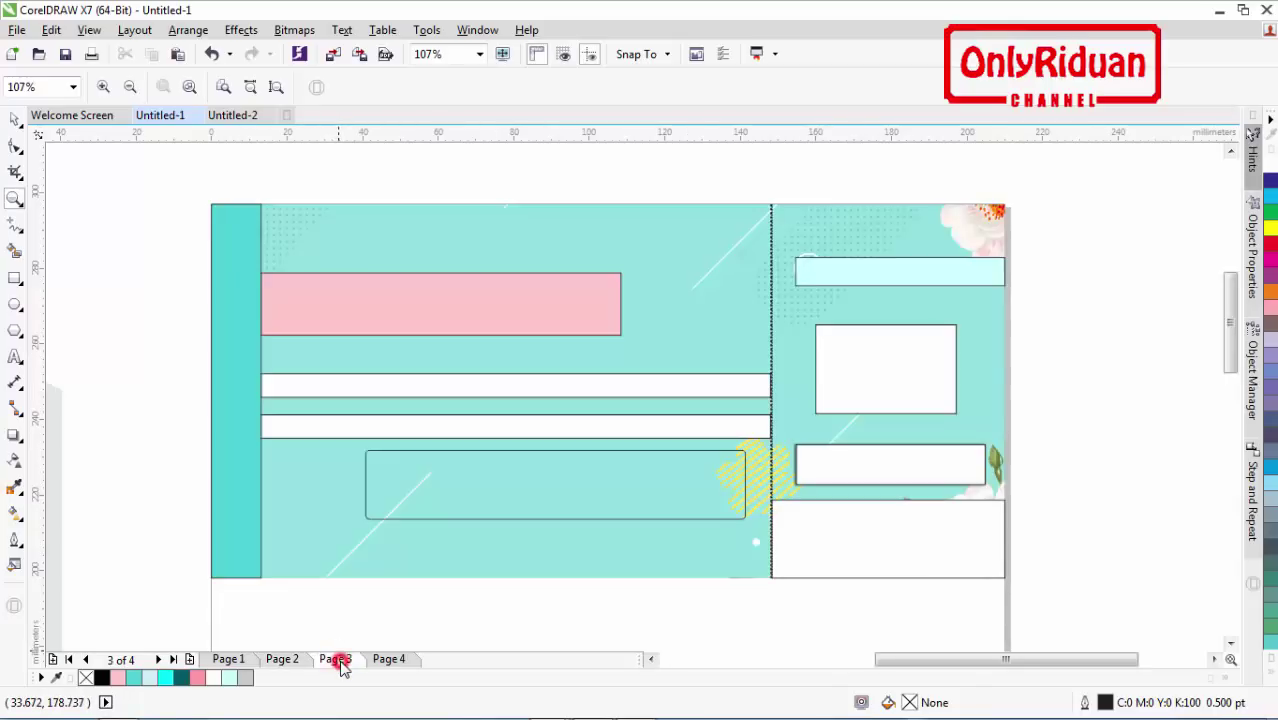
{"action": "left_click", "coordinate": [15, 121]}
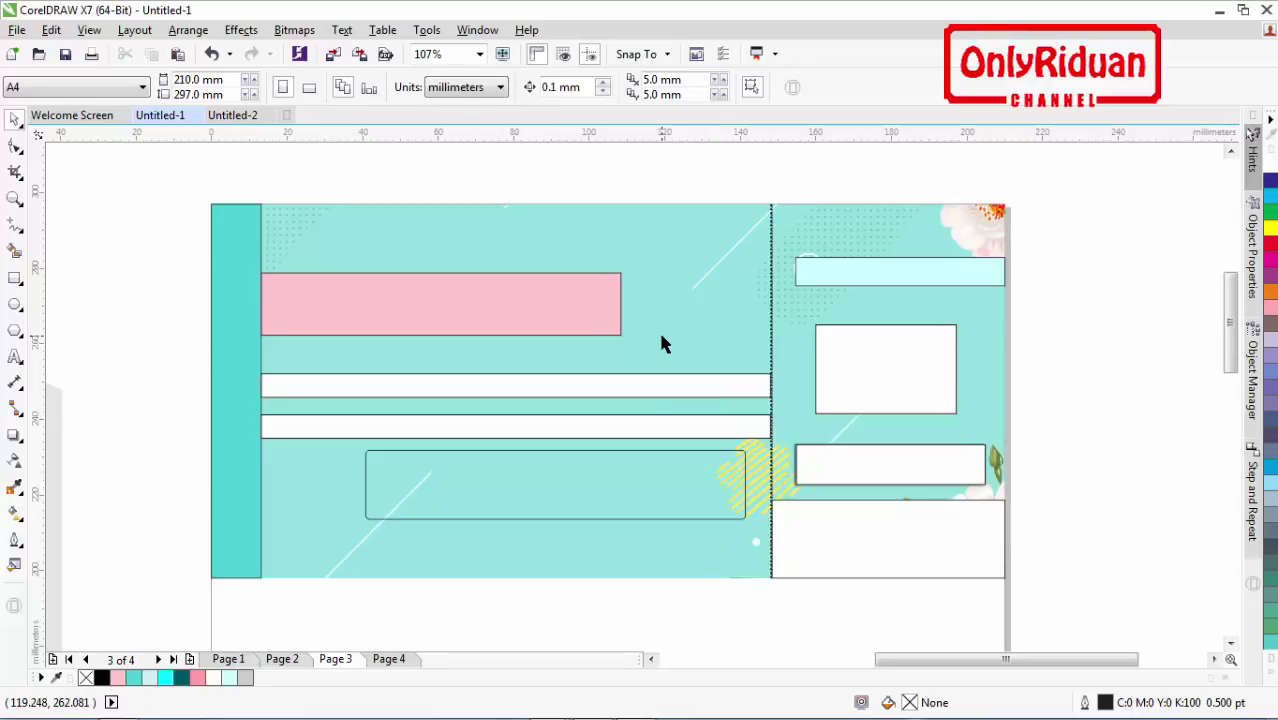
{"action": "left_click", "coordinate": [622, 236]}
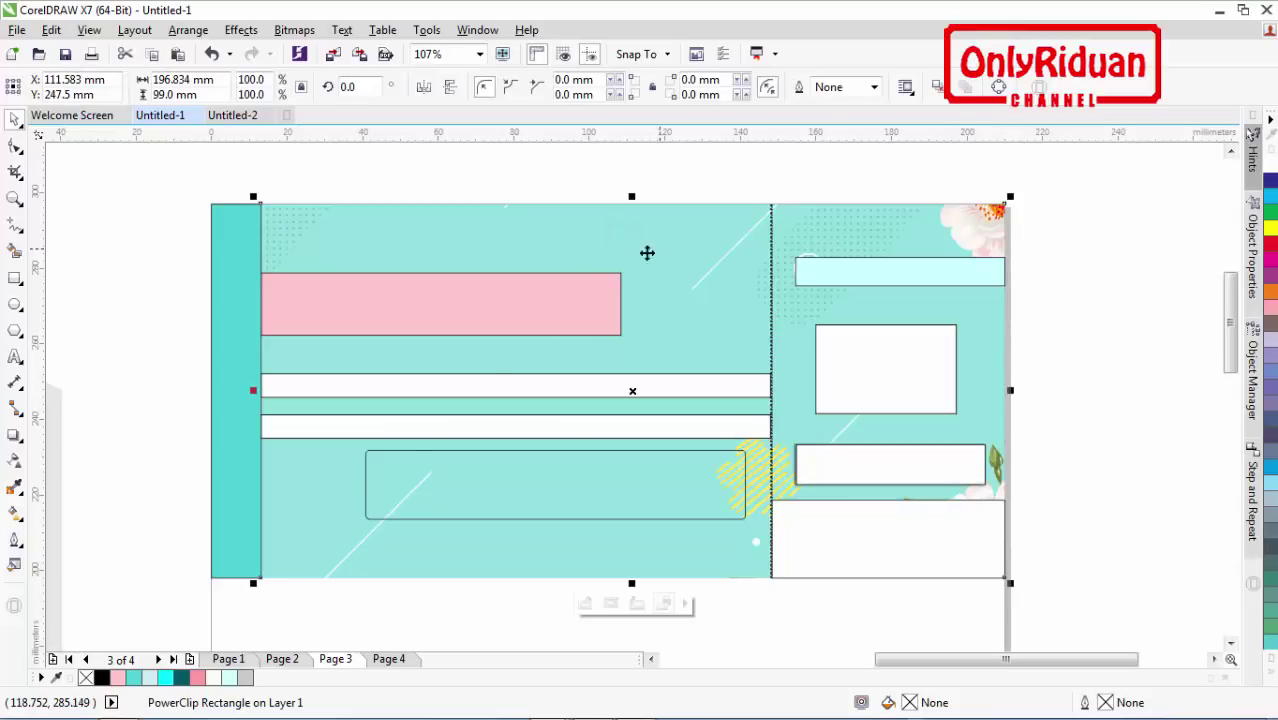
{"action": "left_click", "coordinate": [282, 659]}
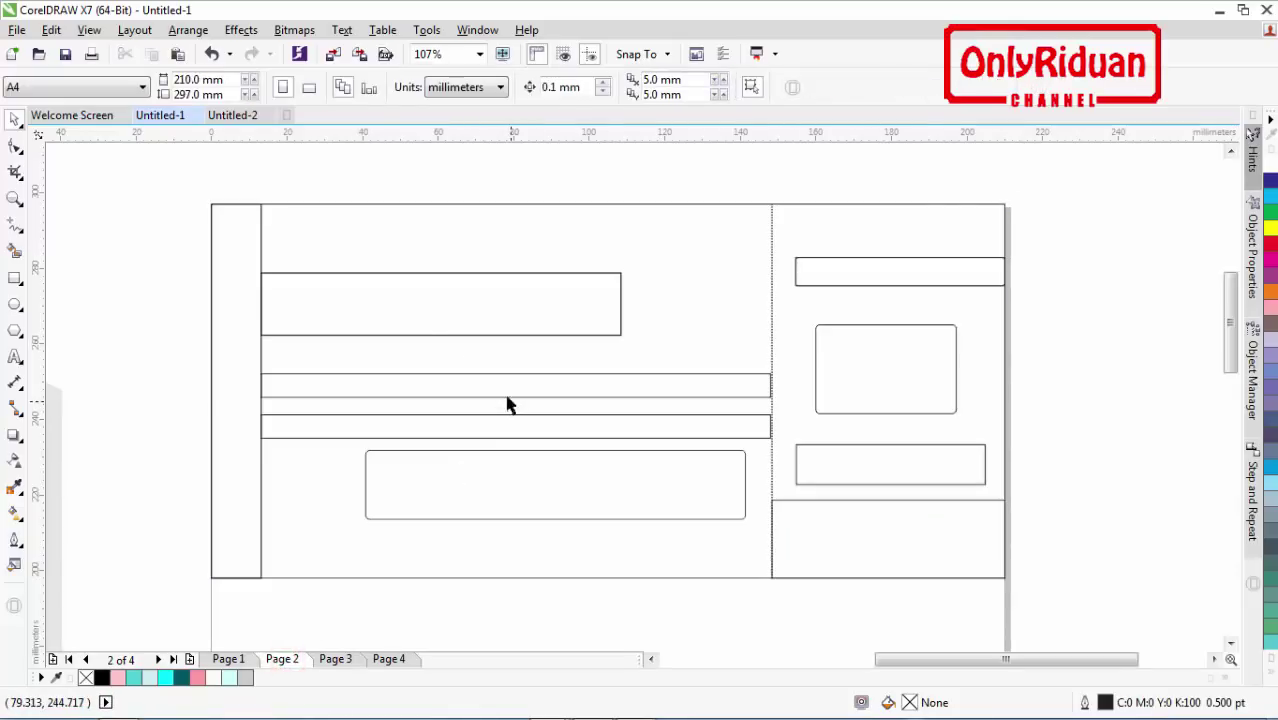
Step: Import the image 2aded8b78bd69953bb9bcf7b3a295613 at about 348 × 109 mm and place it below the ticket outline on page 2
{"action": "left_click", "coordinate": [428, 205]}
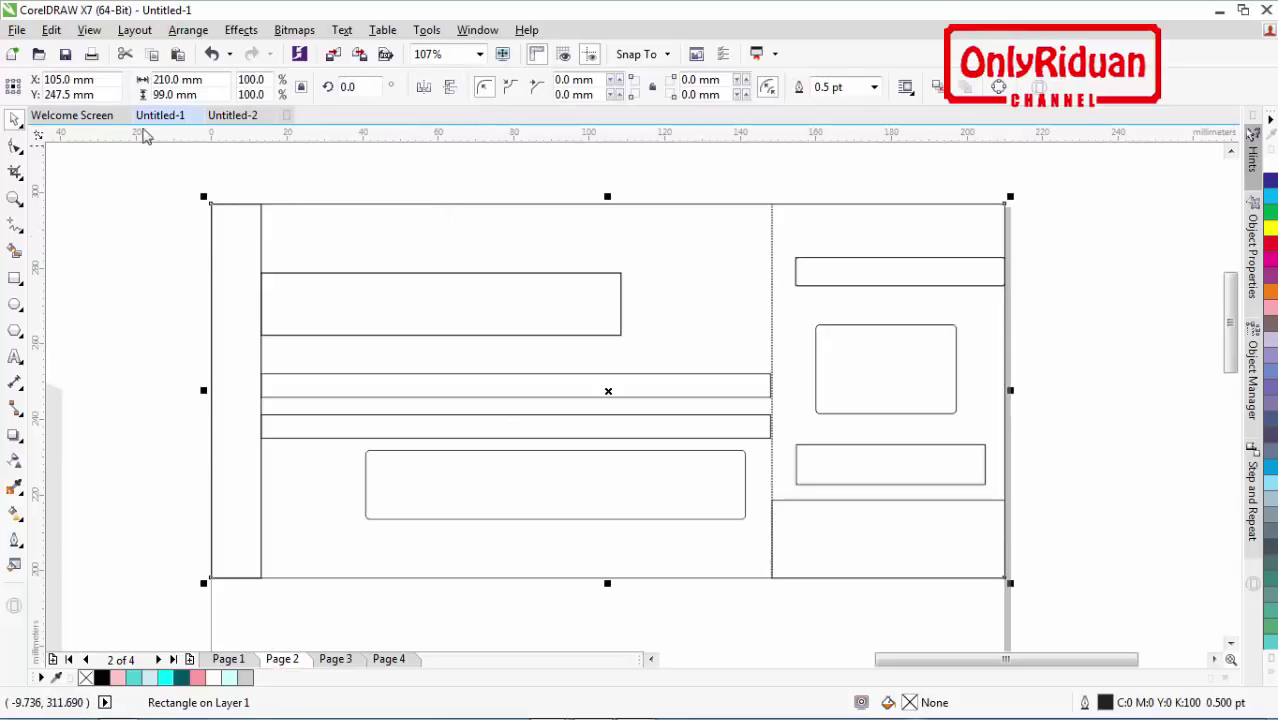
{"action": "left_click", "coordinate": [17, 29]}
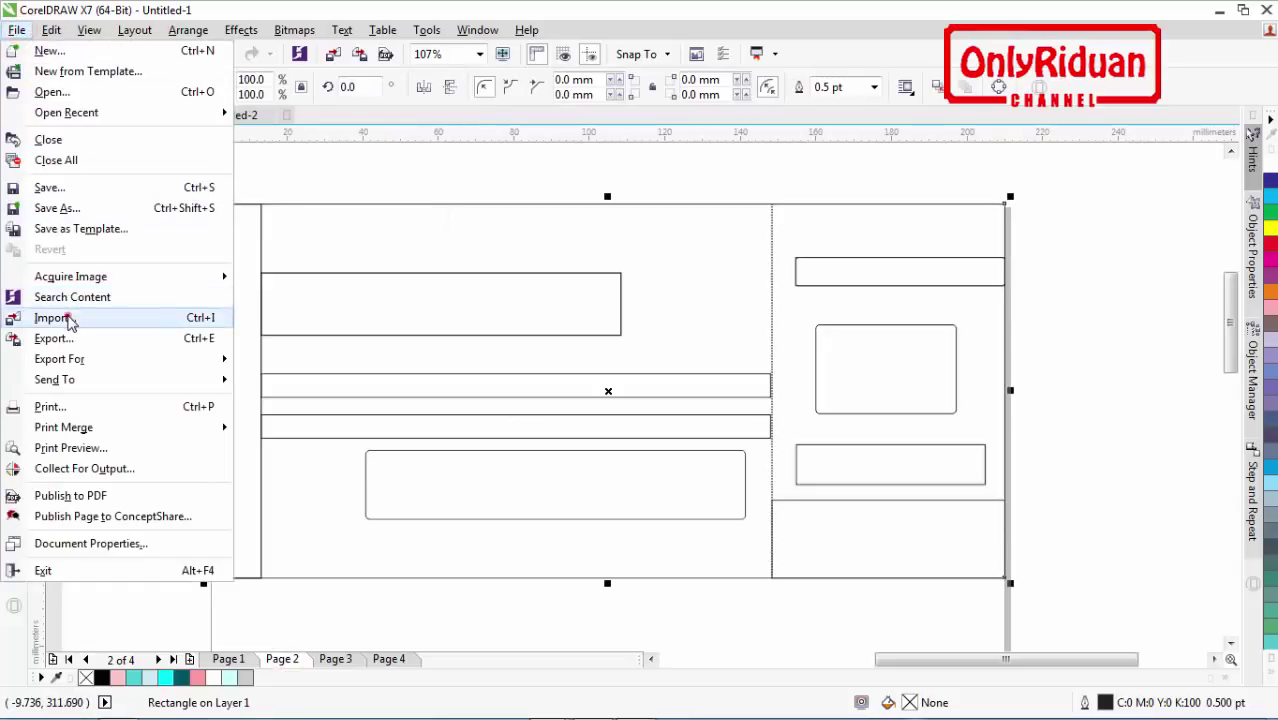
{"action": "left_click", "coordinate": [66, 318]}
{"action": "left_click", "coordinate": [227, 238]}
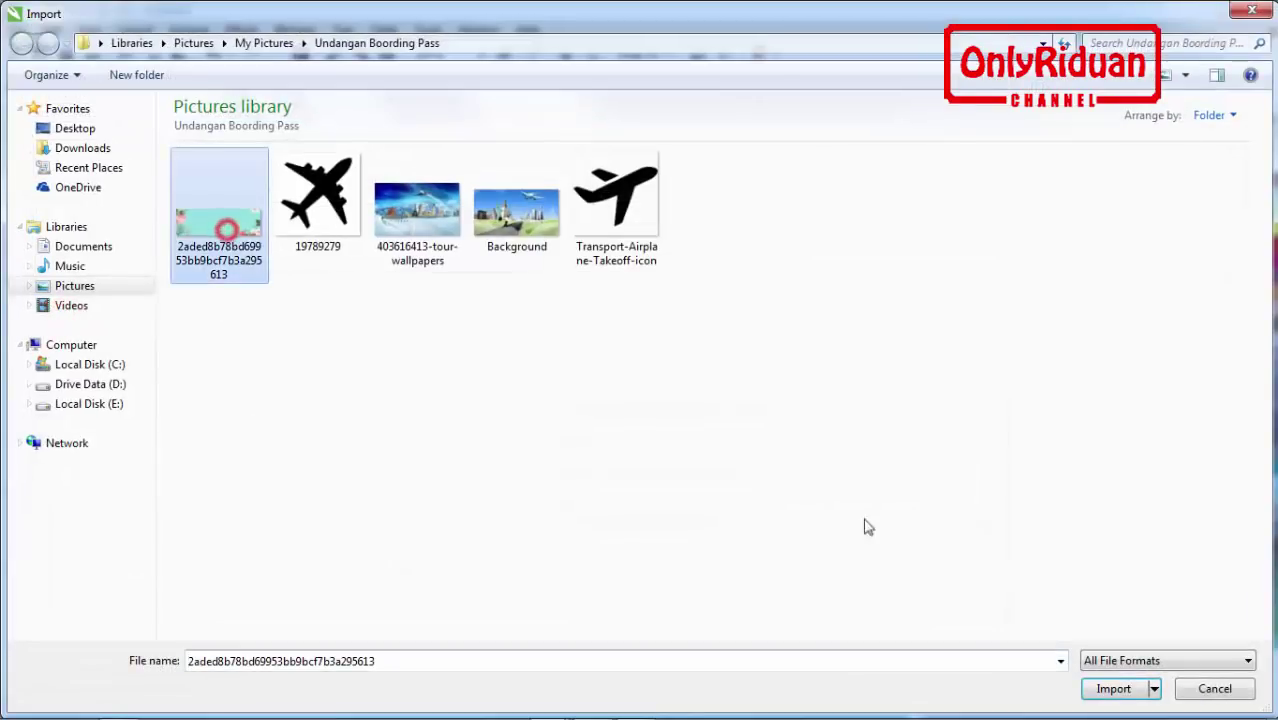
{"action": "left_click", "coordinate": [1115, 690]}
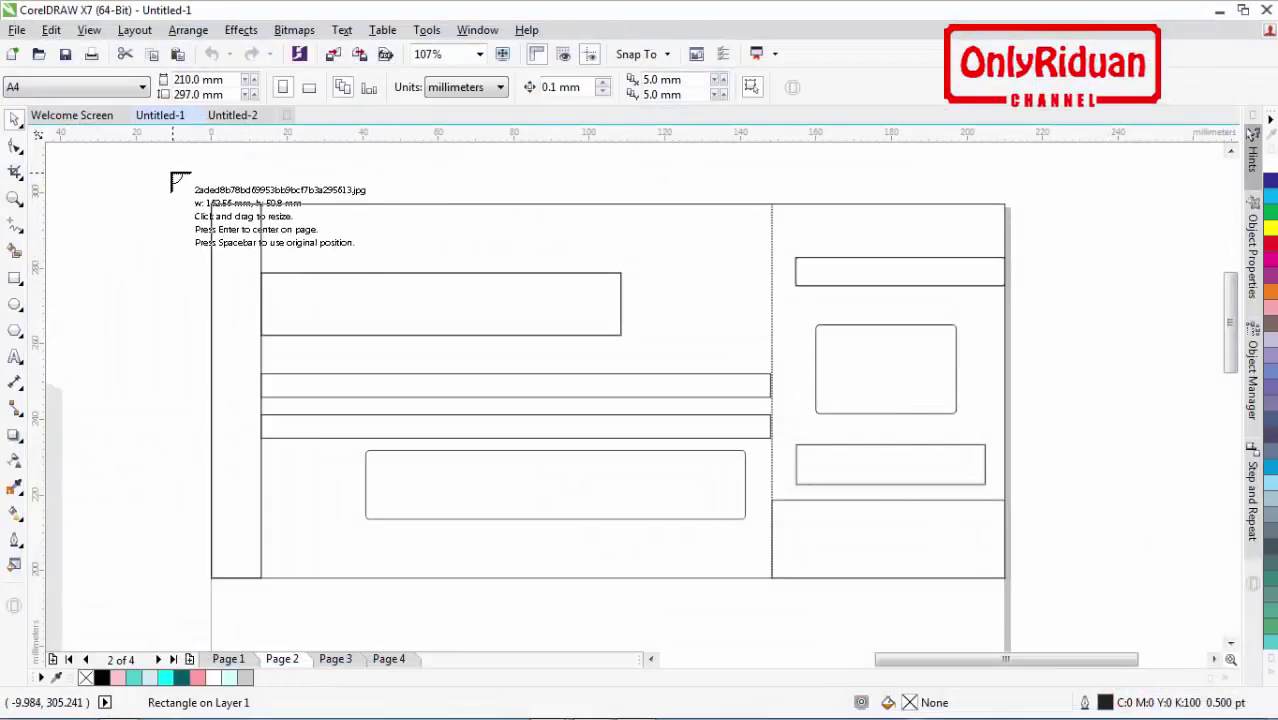
{"action": "left_click_drag", "start_coordinate": [165, 174], "coordinate": [1180, 568]}
{"action": "scroll", "coordinate": [884, 422], "scroll_direction": "down", "scroll_amount": 3}
{"action": "left_click_drag", "start_coordinate": [589, 371], "coordinate": [626, 576]}
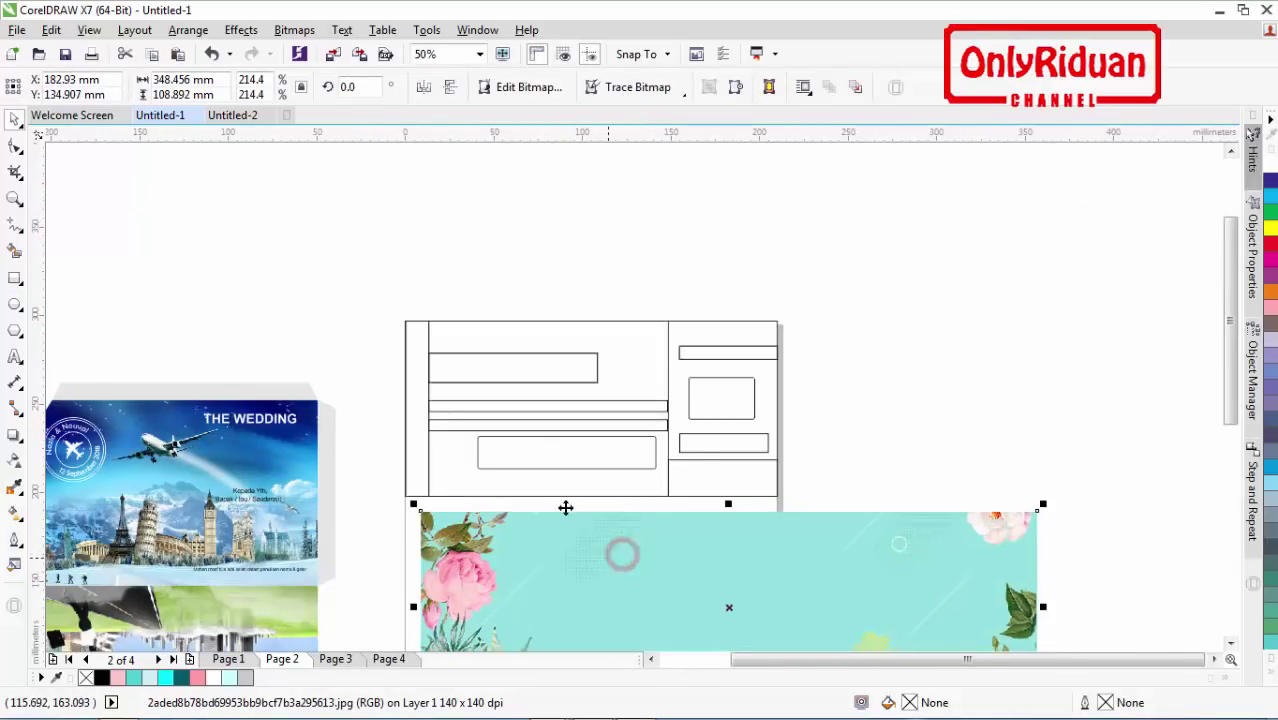
Step: PowerClip the imported floral image inside the large 210 × 99 mm ticket rectangle
{"action": "left_click_drag", "start_coordinate": [1228, 348], "coordinate": [1236, 402]}
{"action": "left_click", "coordinate": [707, 474]}
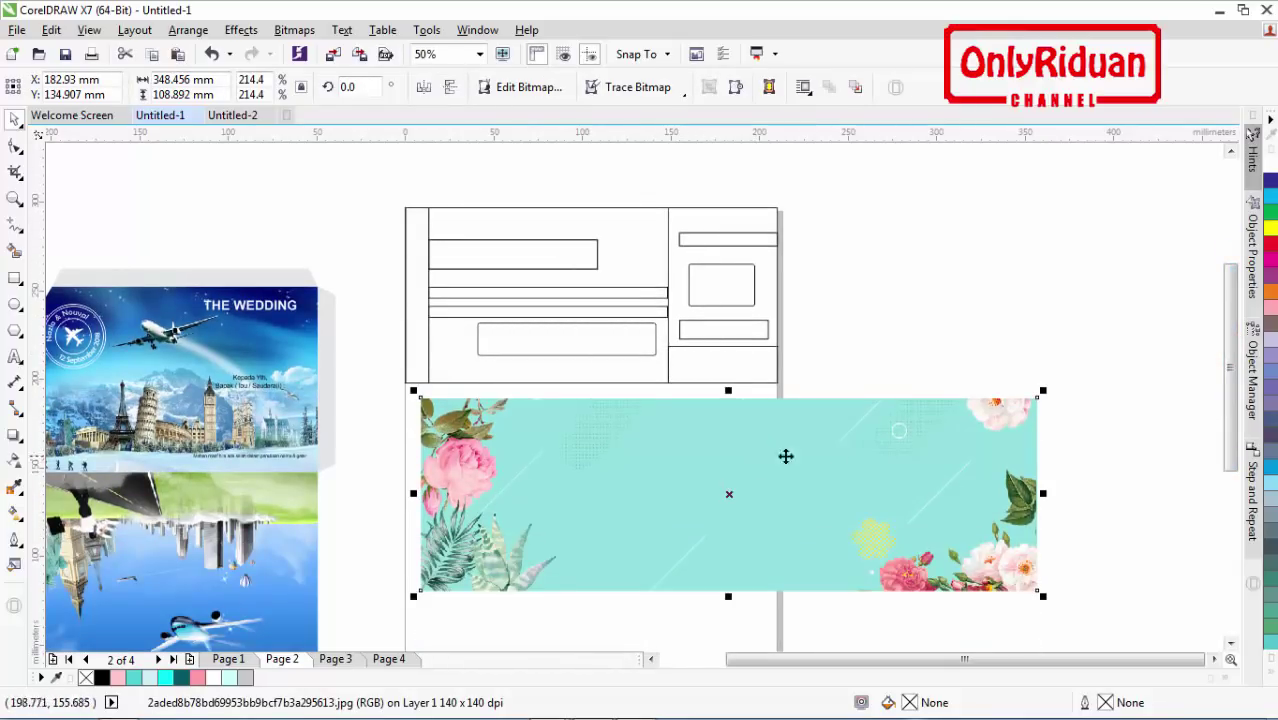
{"action": "right_click", "coordinate": [784, 452]}
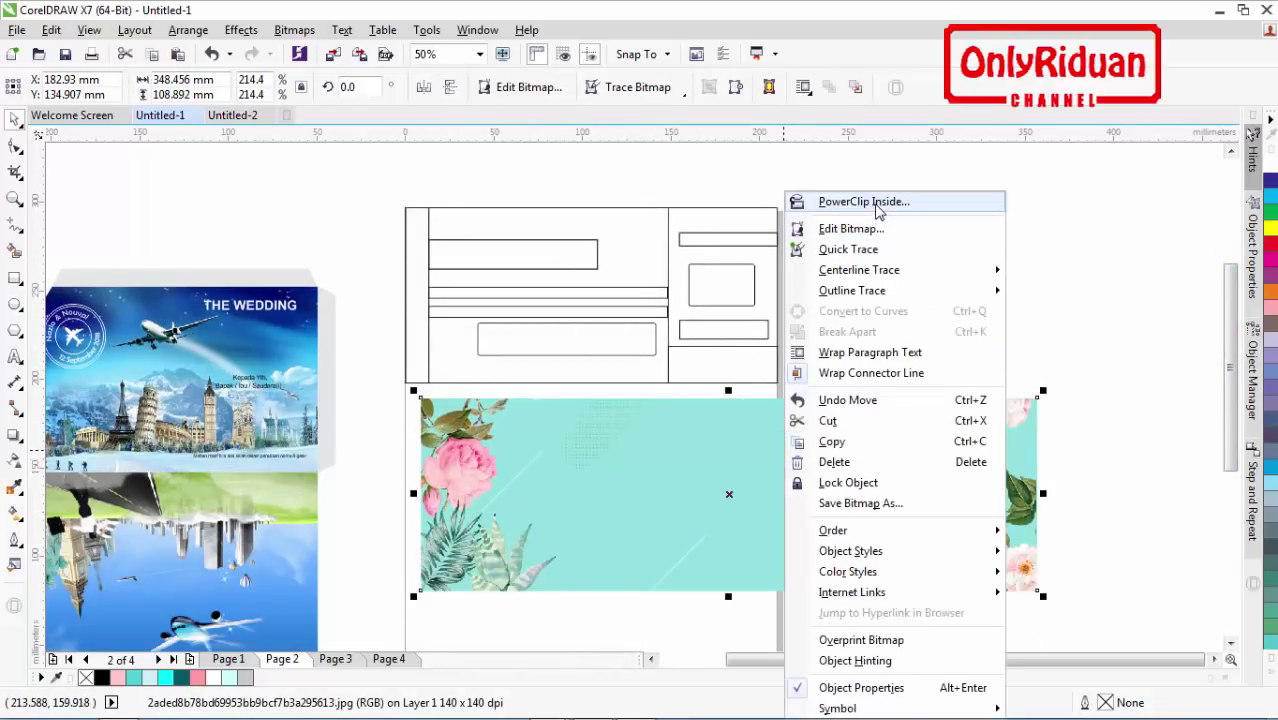
{"action": "left_click", "coordinate": [875, 204]}
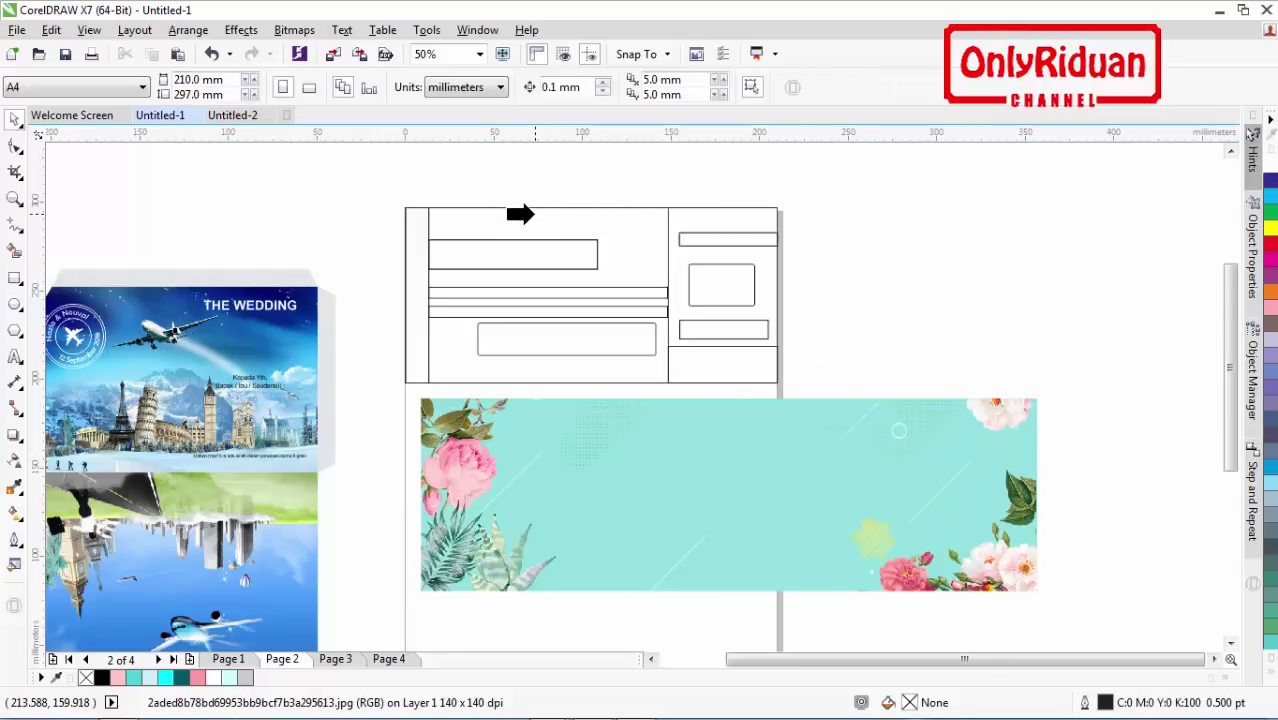
{"action": "left_click", "coordinate": [533, 213]}
{"action": "left_click", "coordinate": [840, 242]}
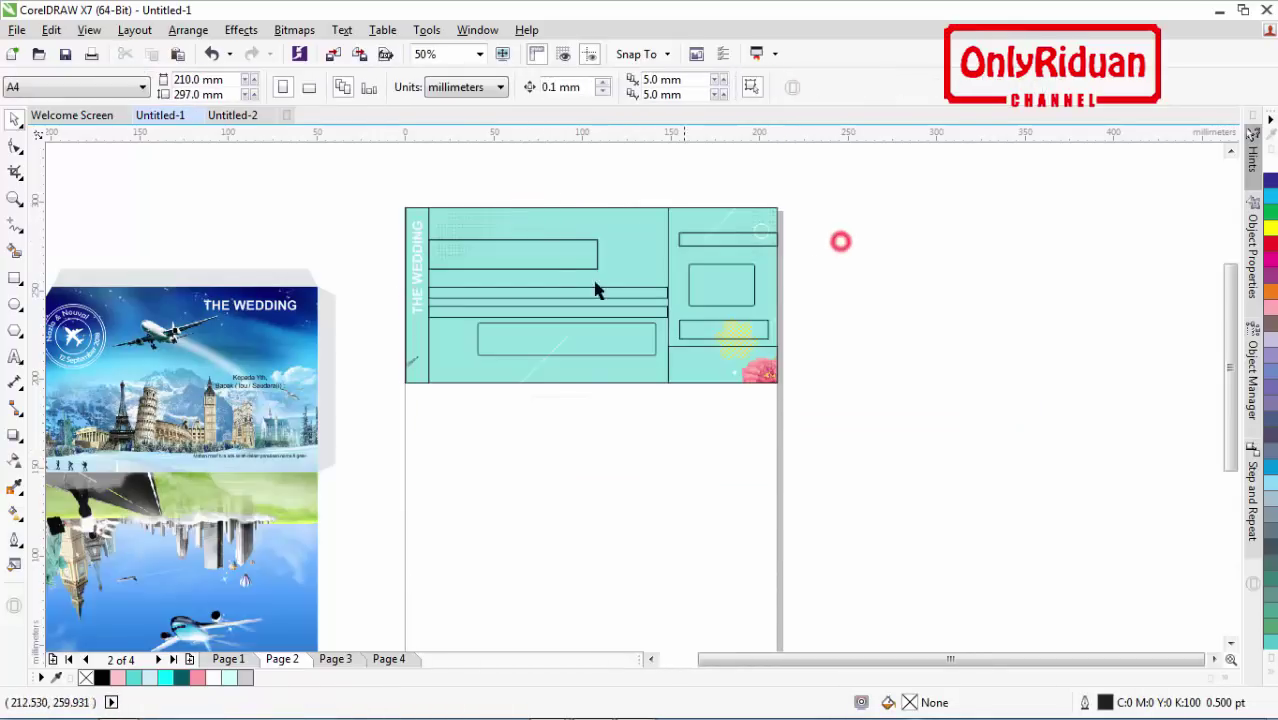
Step: Edit the ticket's PowerClip contents, moving the floral image to about X 41 mm, Y 245 mm so its flowers cover the stub, and finish editing
{"action": "scroll", "coordinate": [620, 258], "scroll_direction": "up", "scroll_amount": 1}
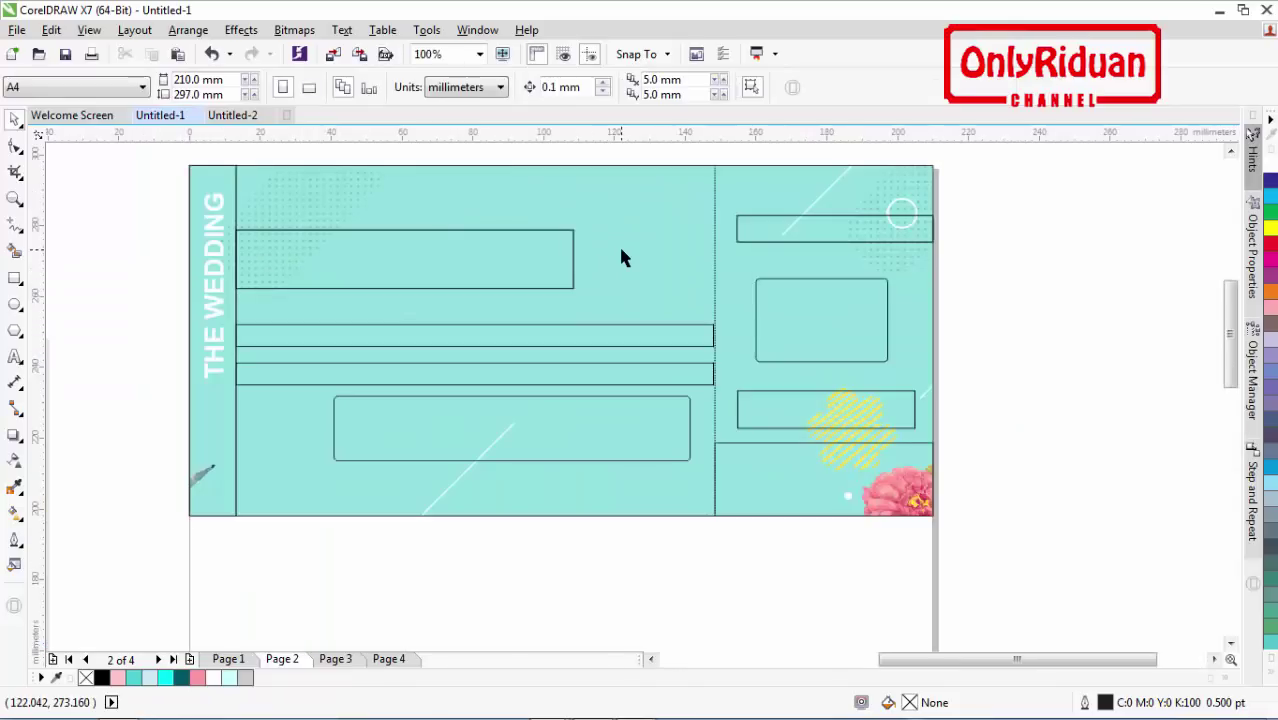
{"action": "scroll", "coordinate": [620, 258], "scroll_direction": "down", "scroll_amount": 1}
{"action": "scroll", "coordinate": [620, 258], "scroll_direction": "up", "scroll_amount": 1}
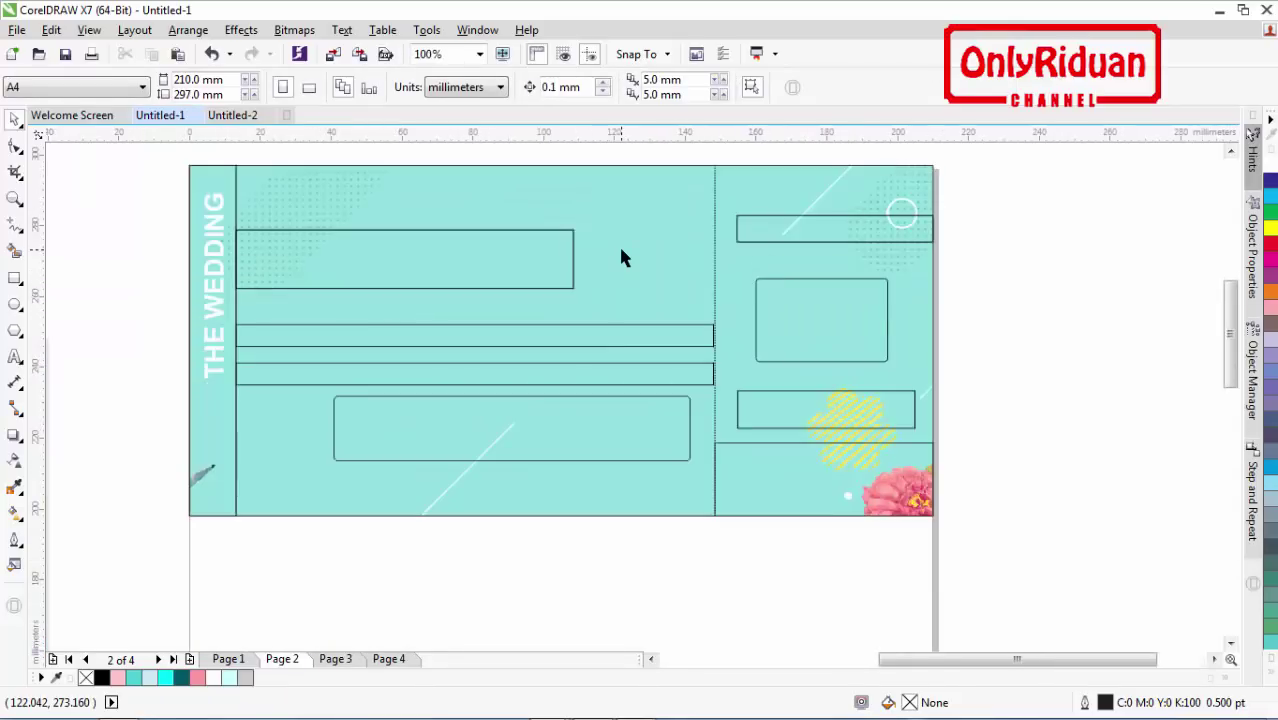
{"action": "left_click", "coordinate": [1230, 150]}
{"action": "left_click", "coordinate": [650, 348]}
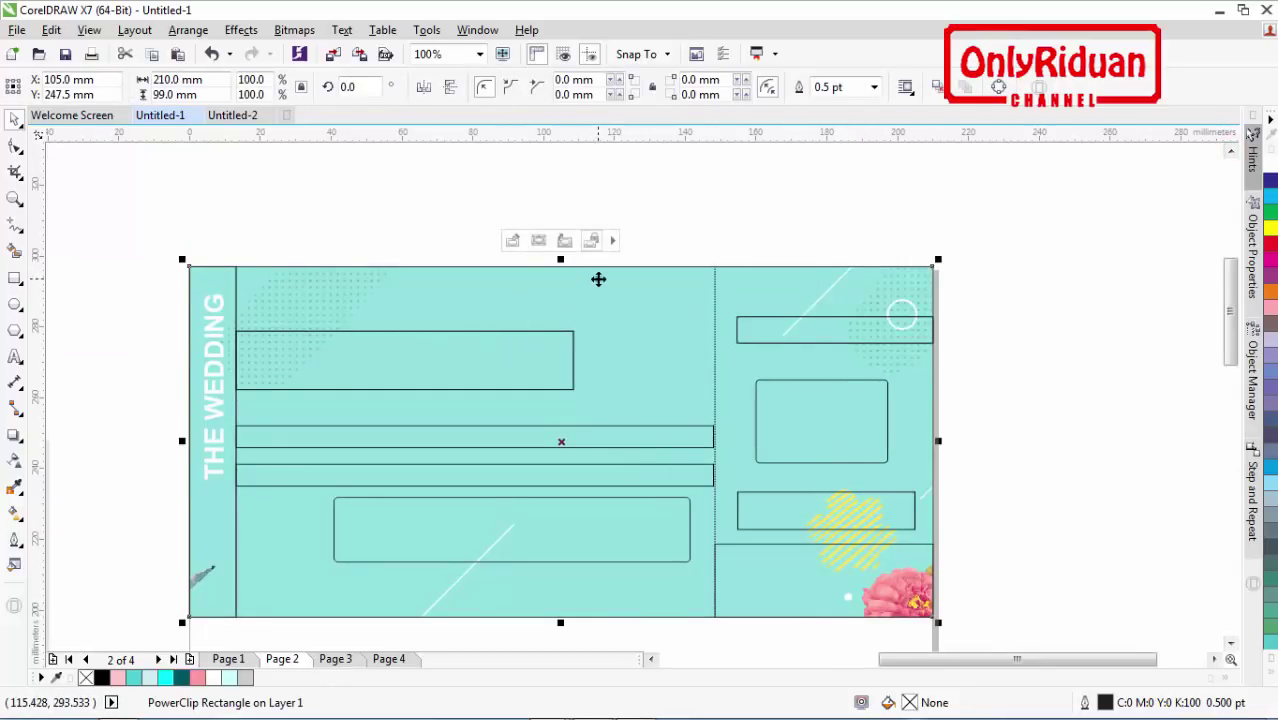
{"action": "right_click", "coordinate": [597, 279]}
{"action": "left_click", "coordinate": [647, 236]}
{"action": "left_click", "coordinate": [1003, 380]}
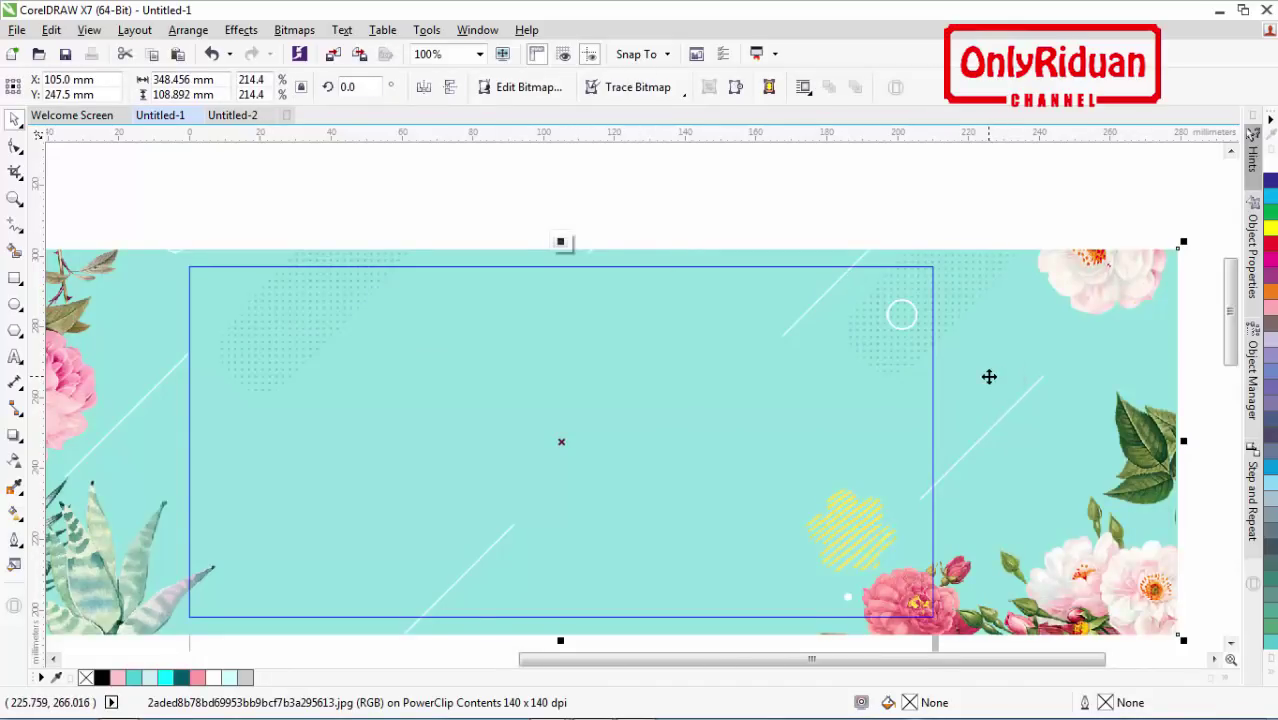
{"action": "scroll", "coordinate": [987, 376], "scroll_direction": "down", "scroll_amount": 1}
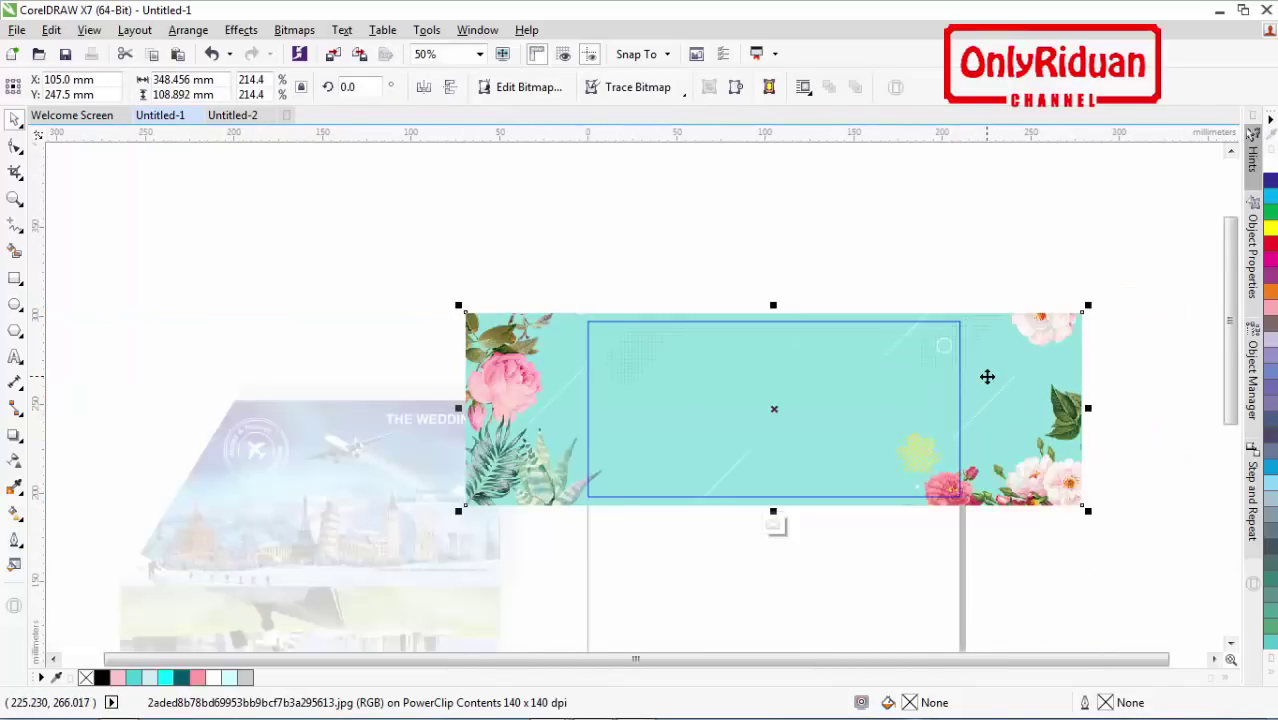
{"action": "left_click_drag", "start_coordinate": [1040, 372], "coordinate": [922, 404]}
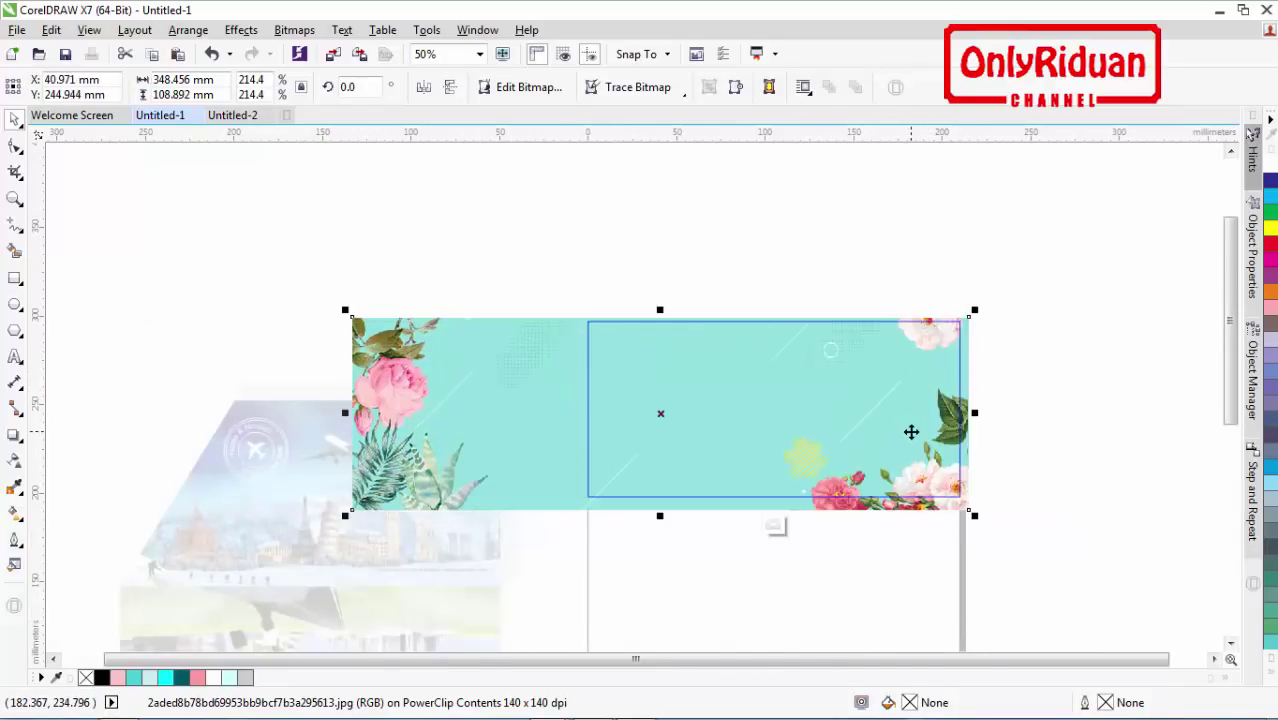
{"action": "scroll", "coordinate": [910, 432], "scroll_direction": "up", "scroll_amount": 1}
{"action": "right_click", "coordinate": [939, 358]}
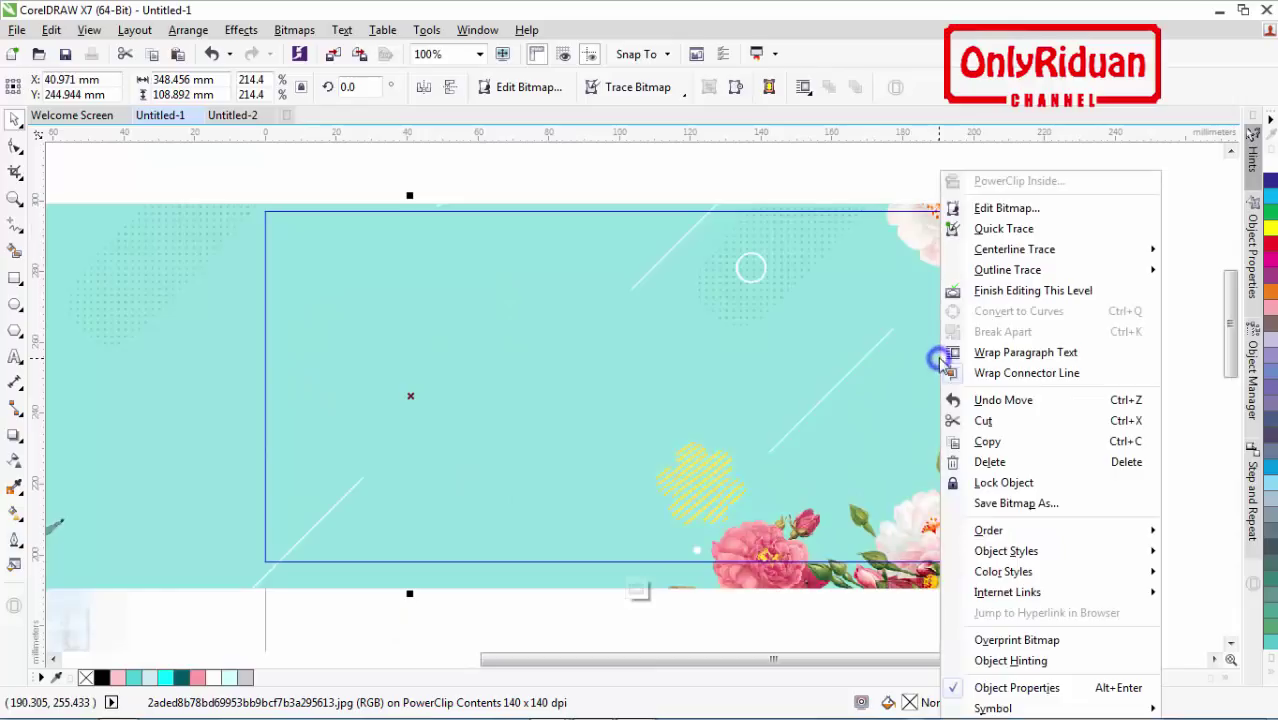
{"action": "left_click", "coordinate": [992, 292]}
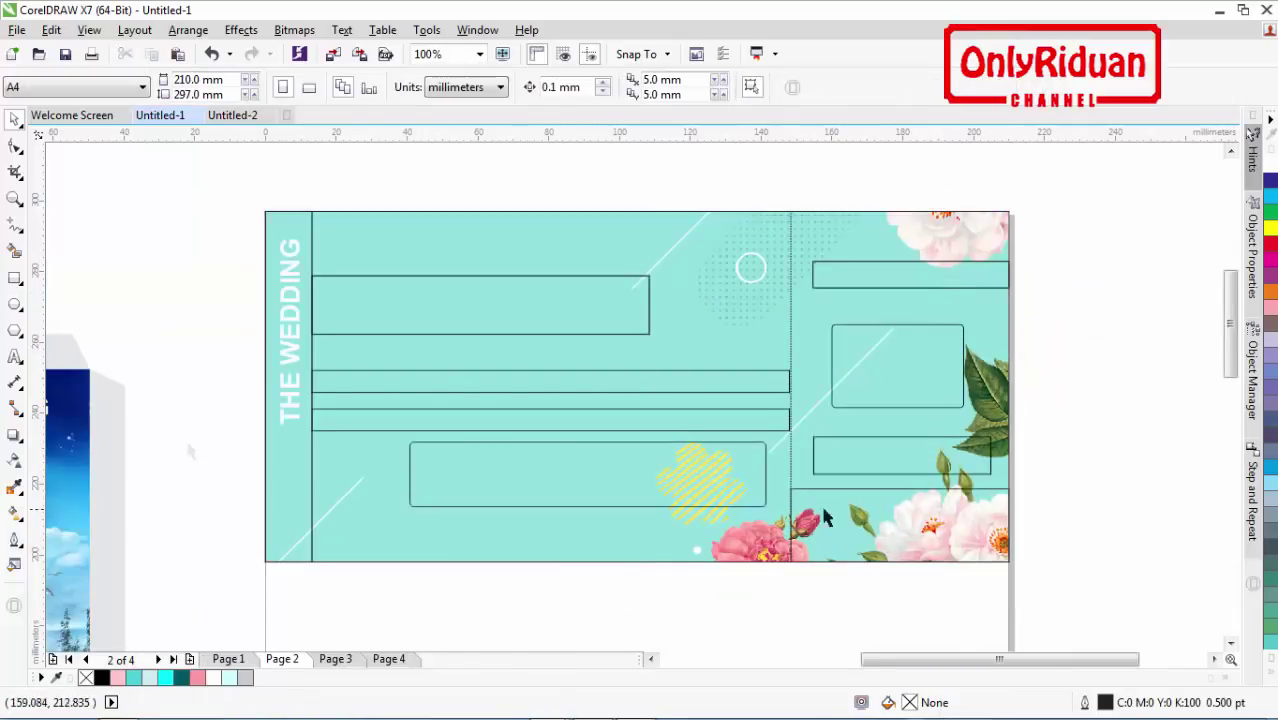
Step: Examine the fill colours of the name box and the two long bars in the coloured layout on page 3
{"action": "left_click", "coordinate": [335, 659]}
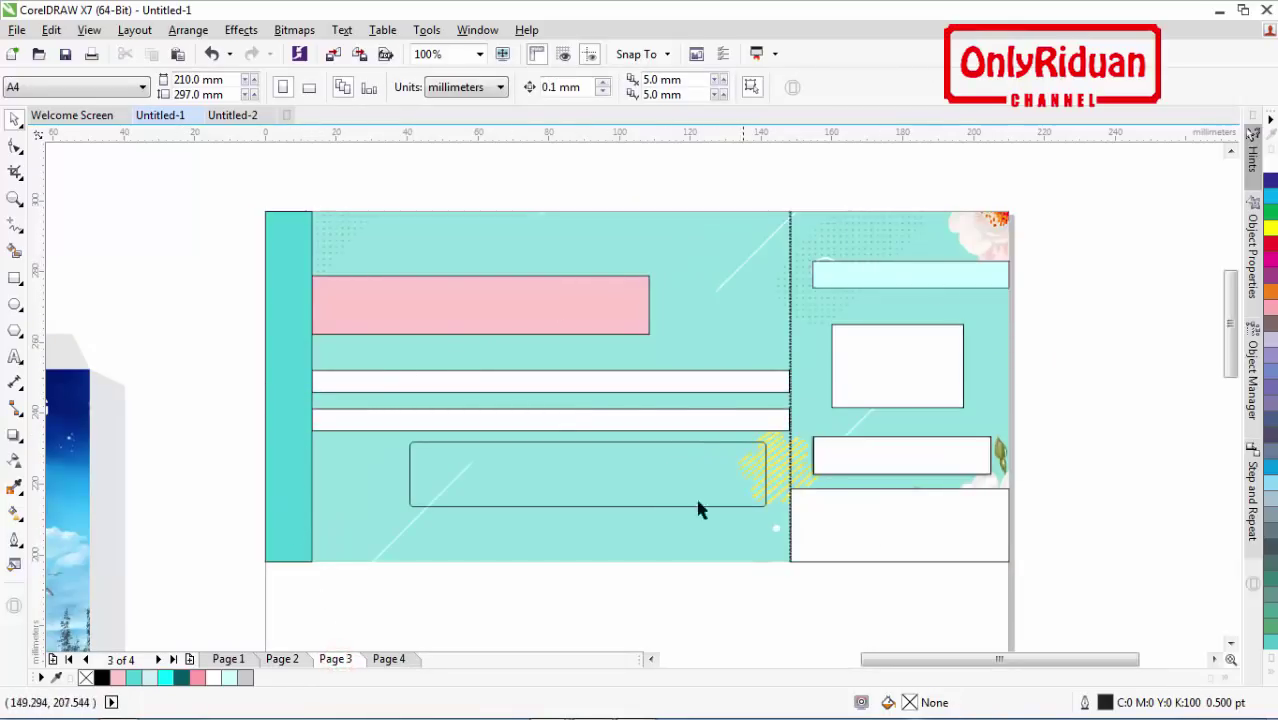
{"action": "left_click", "coordinate": [540, 392]}
{"action": "left_click", "coordinate": [522, 422]}
{"action": "left_click", "coordinate": [525, 320]}
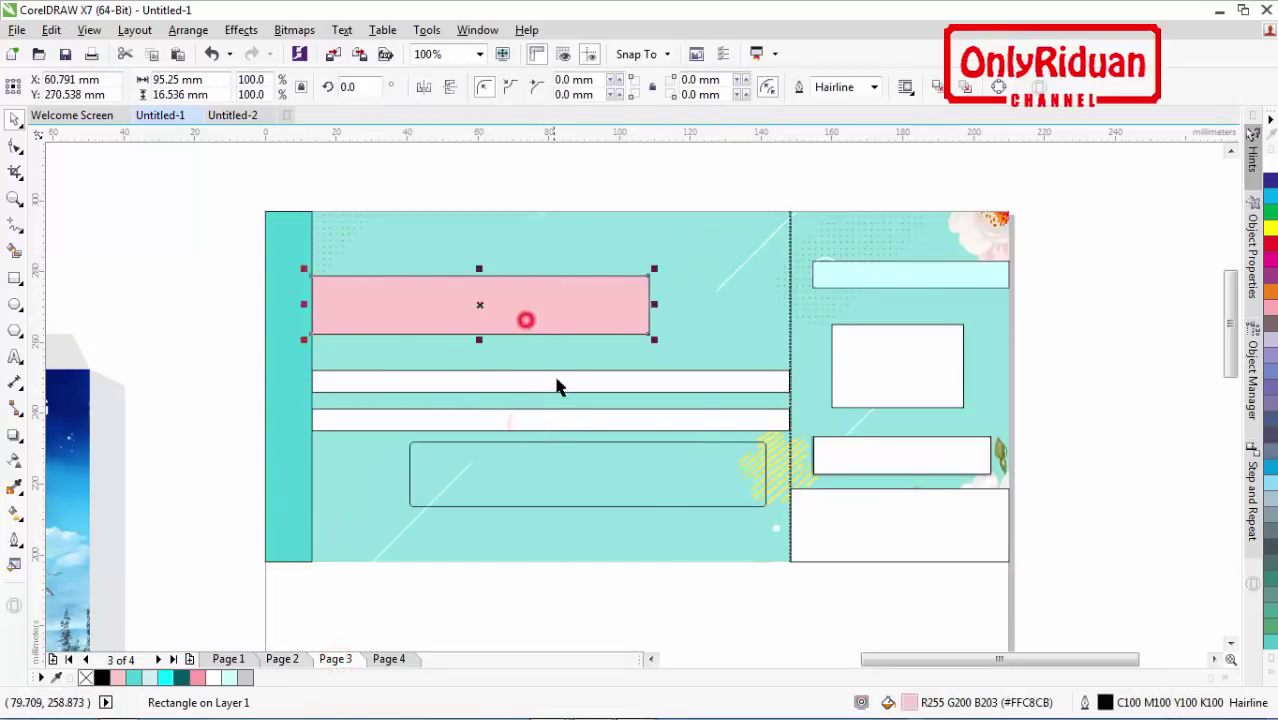
{"action": "left_click", "coordinate": [555, 424]}
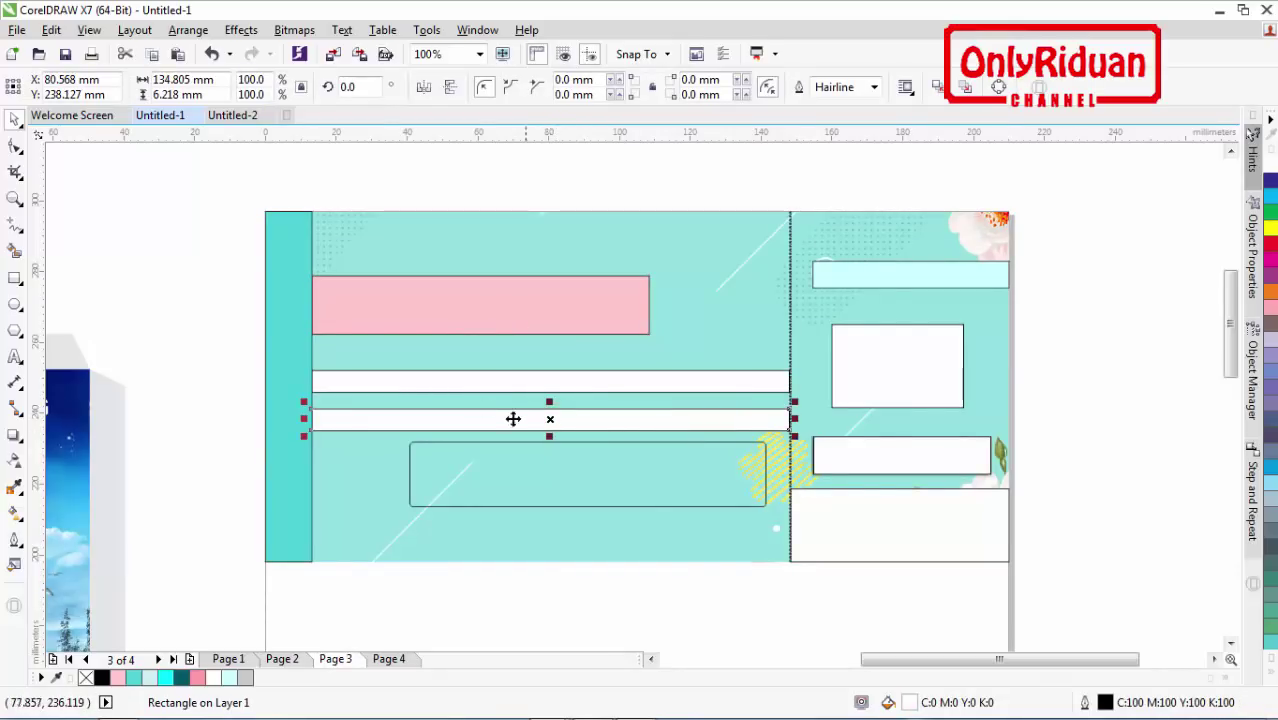
{"action": "left_click", "coordinate": [391, 307]}
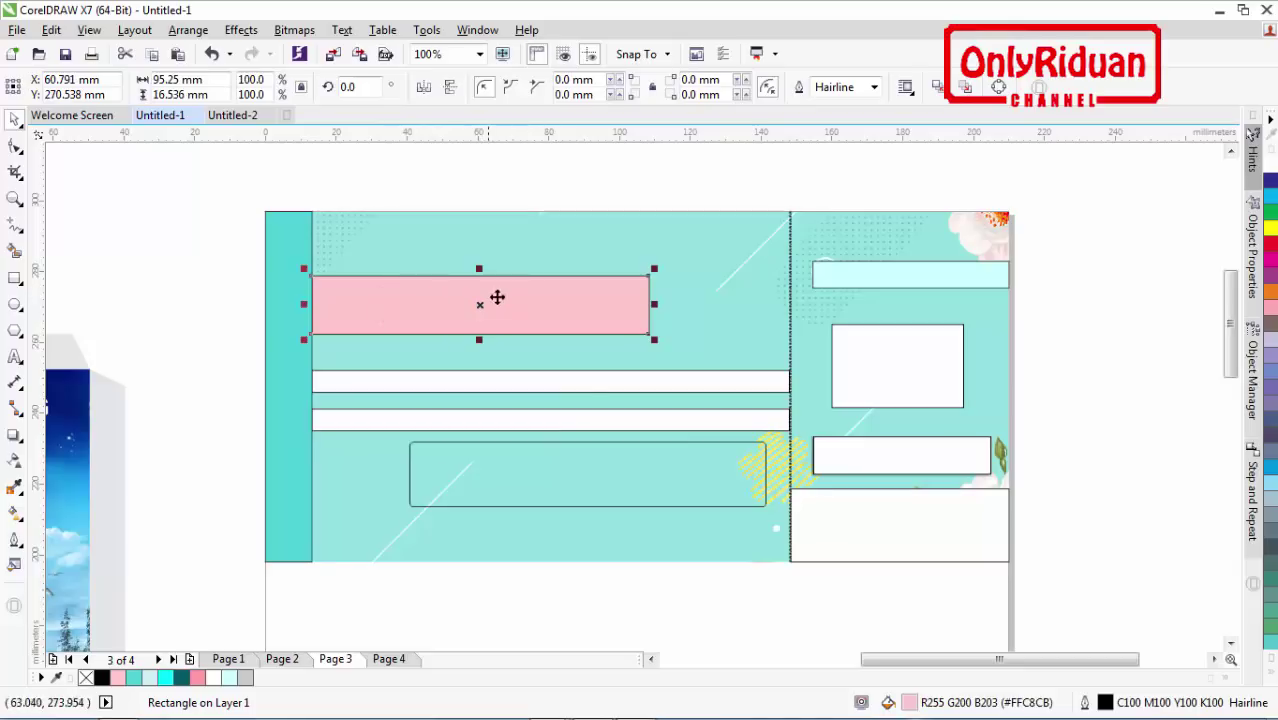
Step: Compare the side strip and text bars of the finished ticket on page 1 with the coloured name box on page 3
{"action": "left_click", "coordinate": [228, 658]}
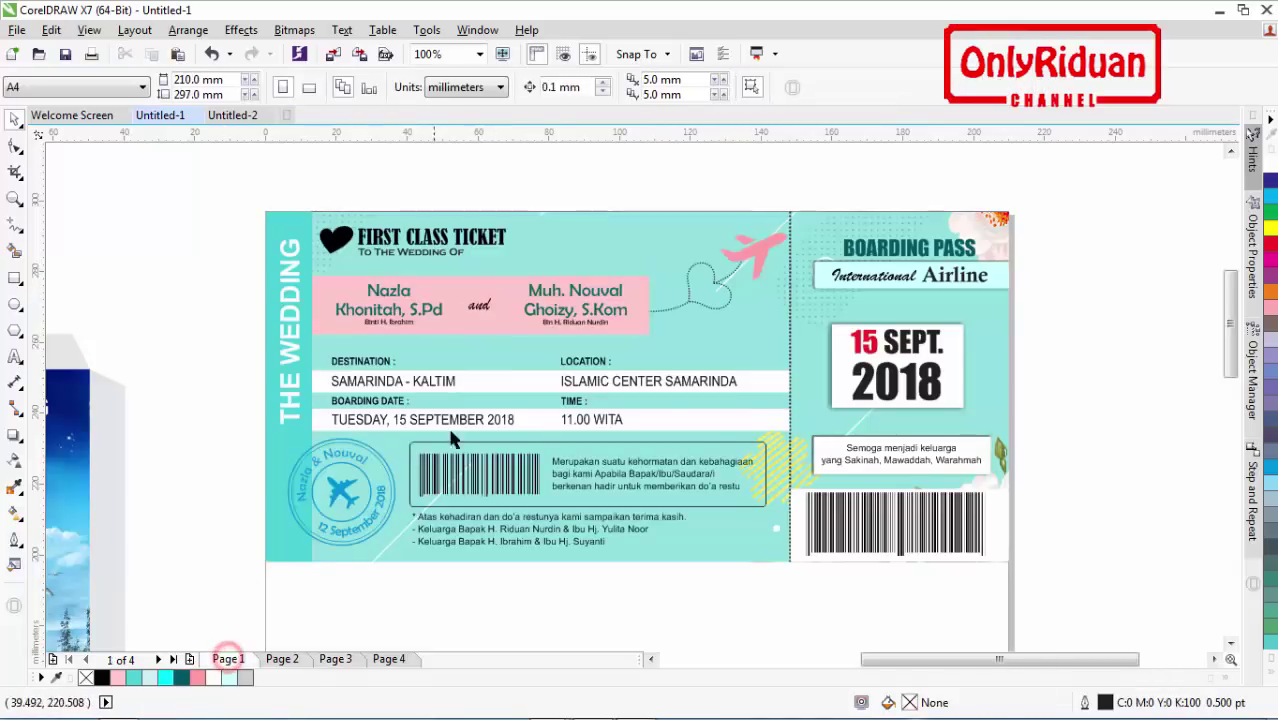
{"action": "left_click", "coordinate": [492, 381]}
{"action": "left_click", "coordinate": [291, 447]}
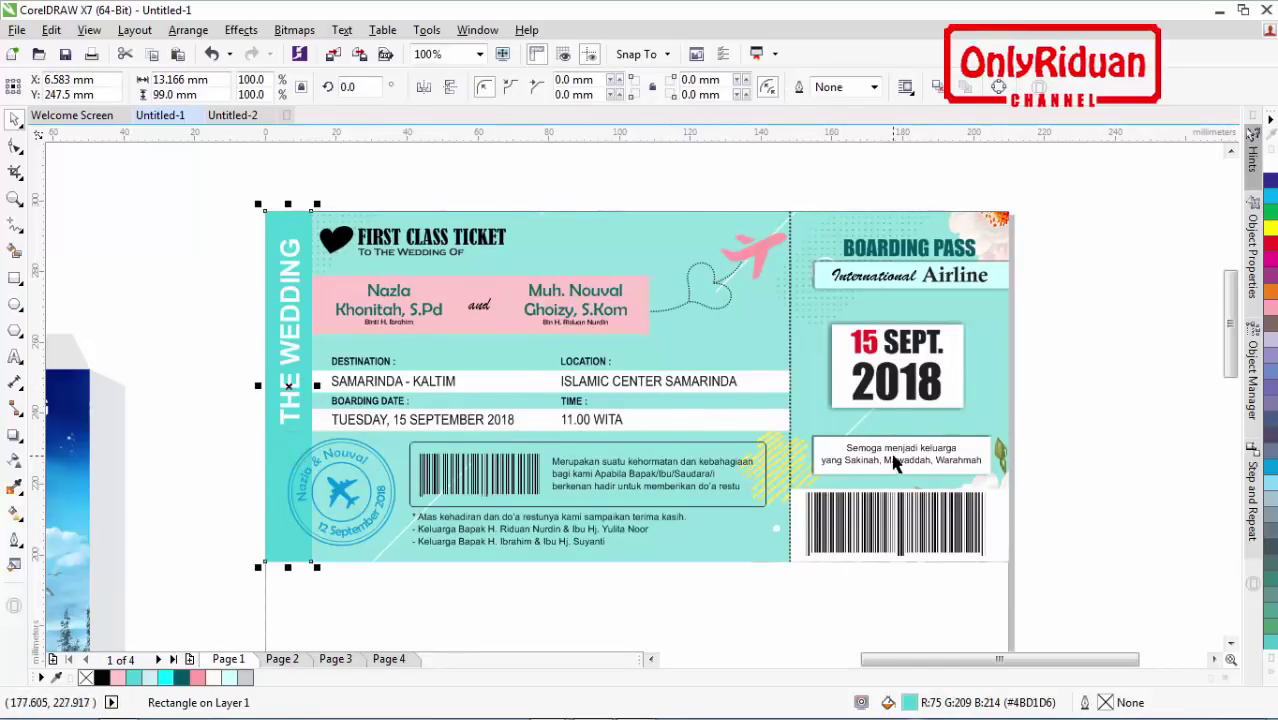
{"action": "left_click", "coordinate": [288, 659]}
{"action": "left_click", "coordinate": [330, 660]}
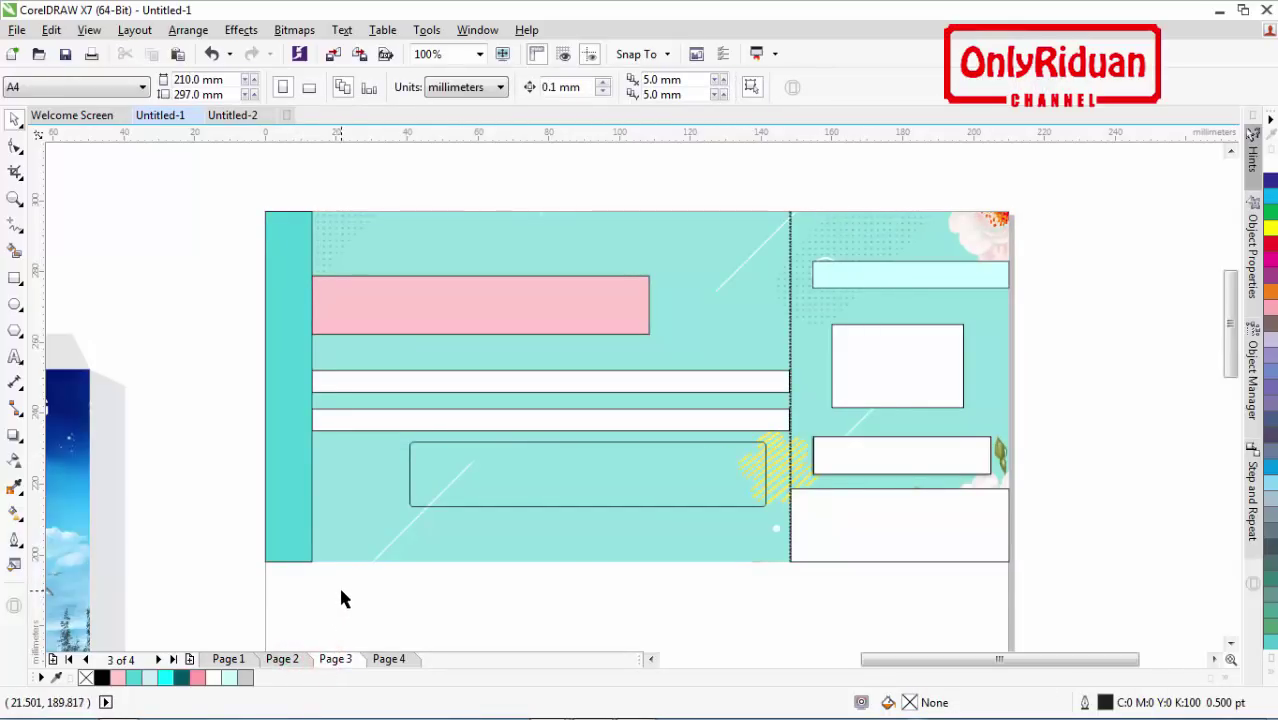
{"action": "left_click", "coordinate": [432, 312]}
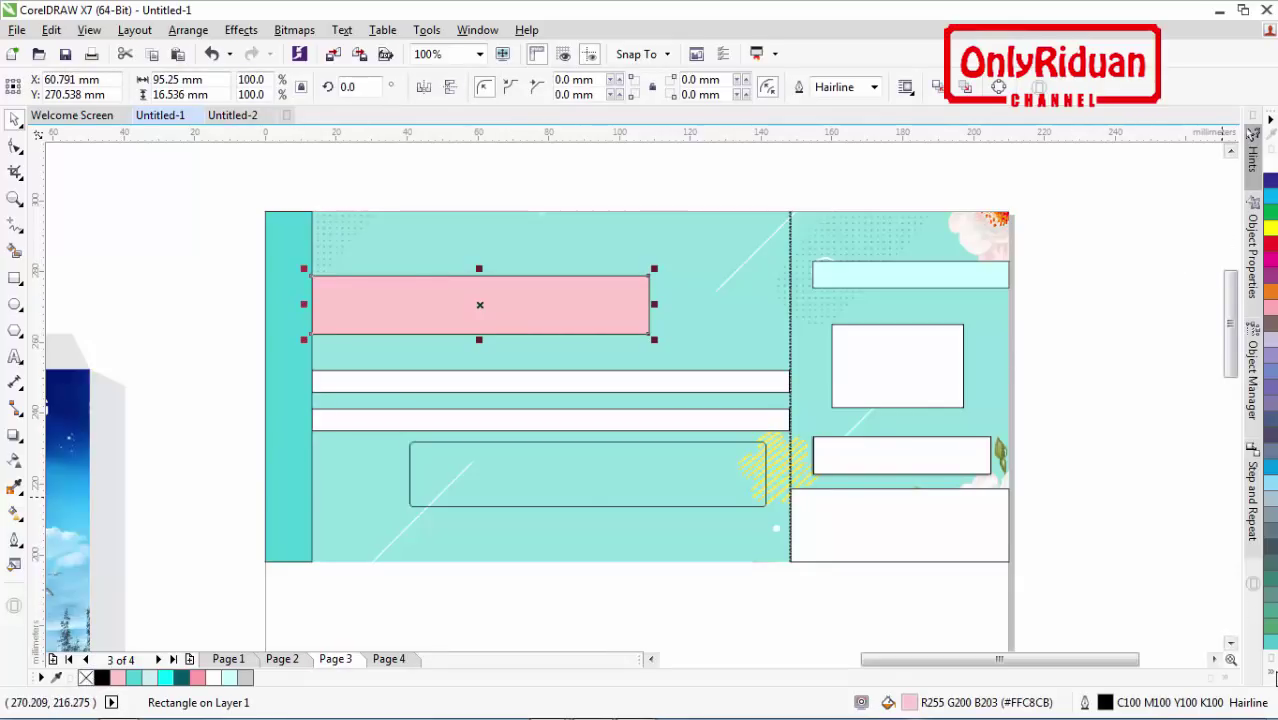
Step: Remove the outline from the pink name box on page 3
{"action": "left_click", "coordinate": [1272, 676]}
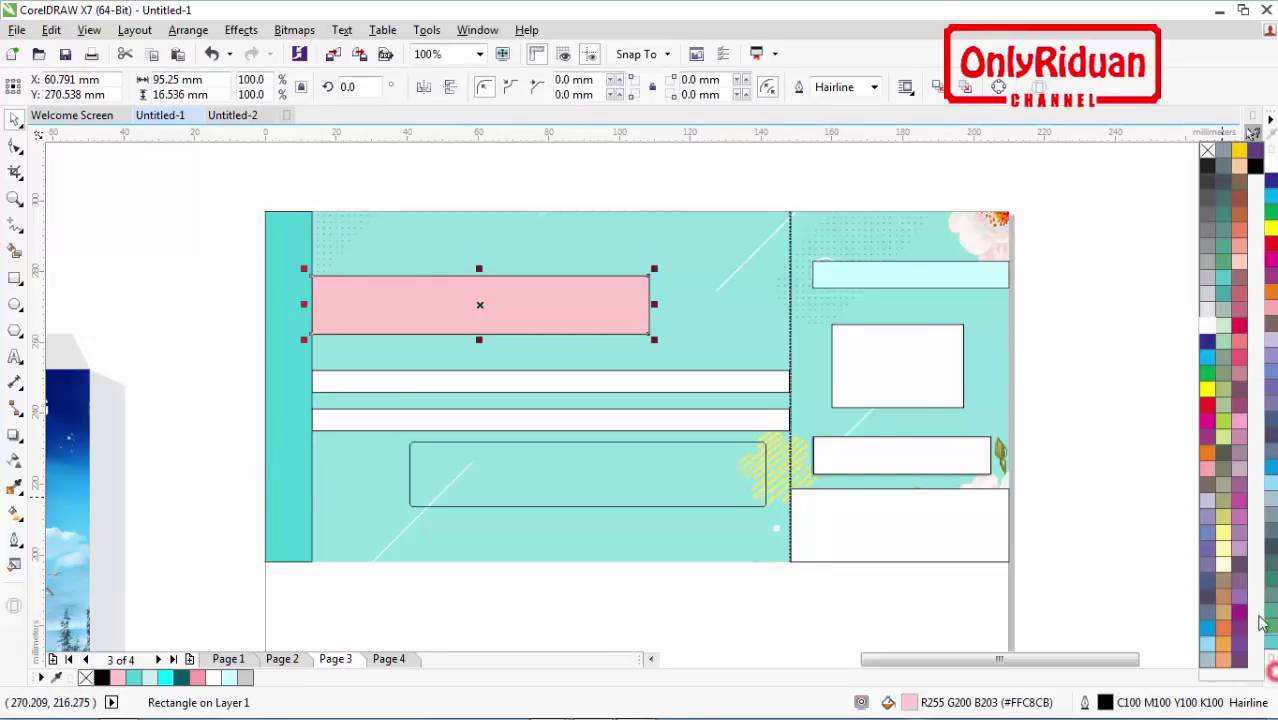
{"action": "right_click", "coordinate": [1208, 150]}
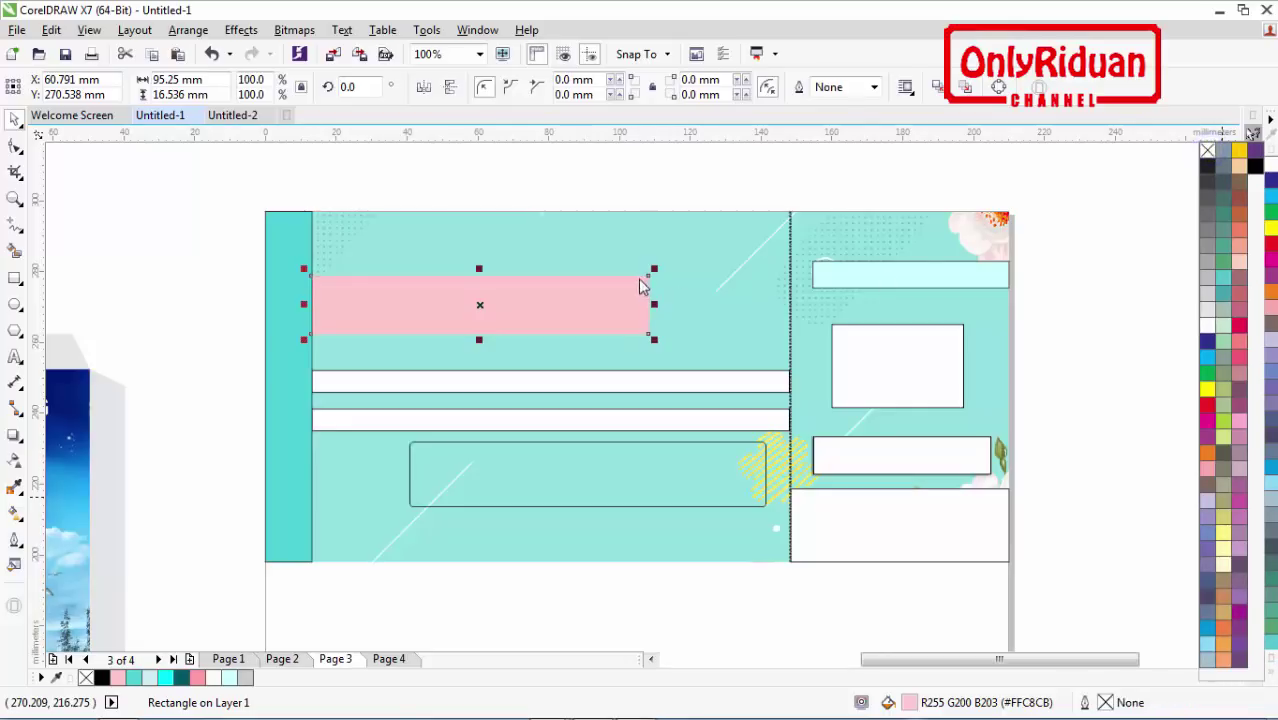
{"action": "left_click", "coordinate": [658, 193]}
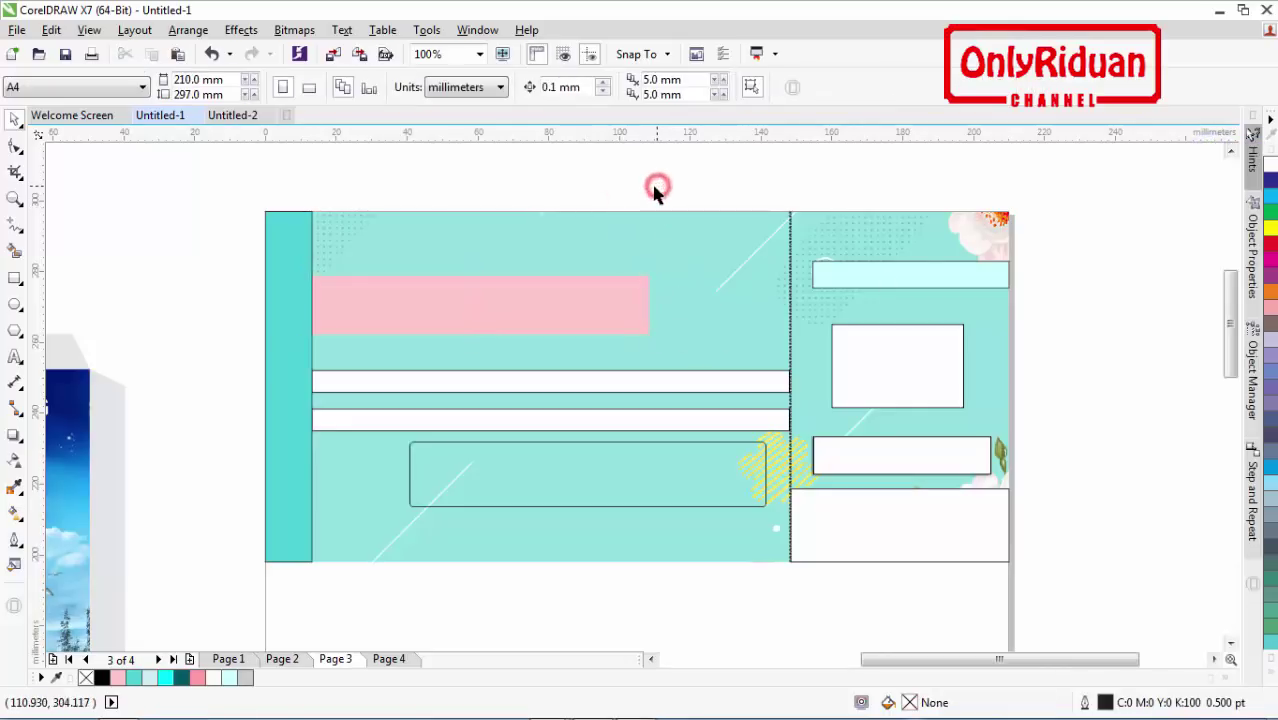
Step: Remove the outlines from the side strip, the two long white bars and the four filled boxes on the stub
{"action": "left_click", "coordinate": [502, 381]}
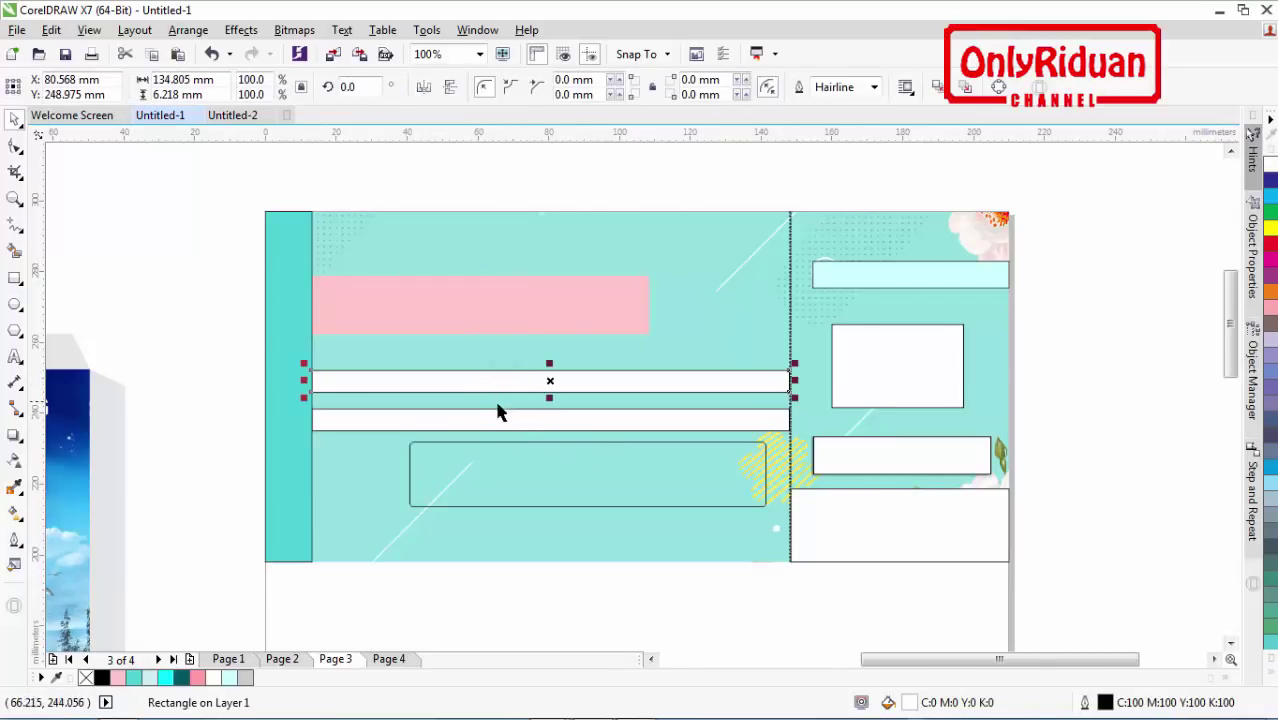
{"action": "left_click", "coordinate": [485, 420], "text": "shift"}
{"action": "left_click", "coordinate": [297, 328], "text": "shift"}
{"action": "left_click", "coordinate": [880, 273], "text": "shift"}
{"action": "left_click", "coordinate": [880, 365], "text": "shift"}
{"action": "left_click", "coordinate": [870, 454], "text": "shift"}
{"action": "left_click", "coordinate": [869, 518], "text": "shift"}
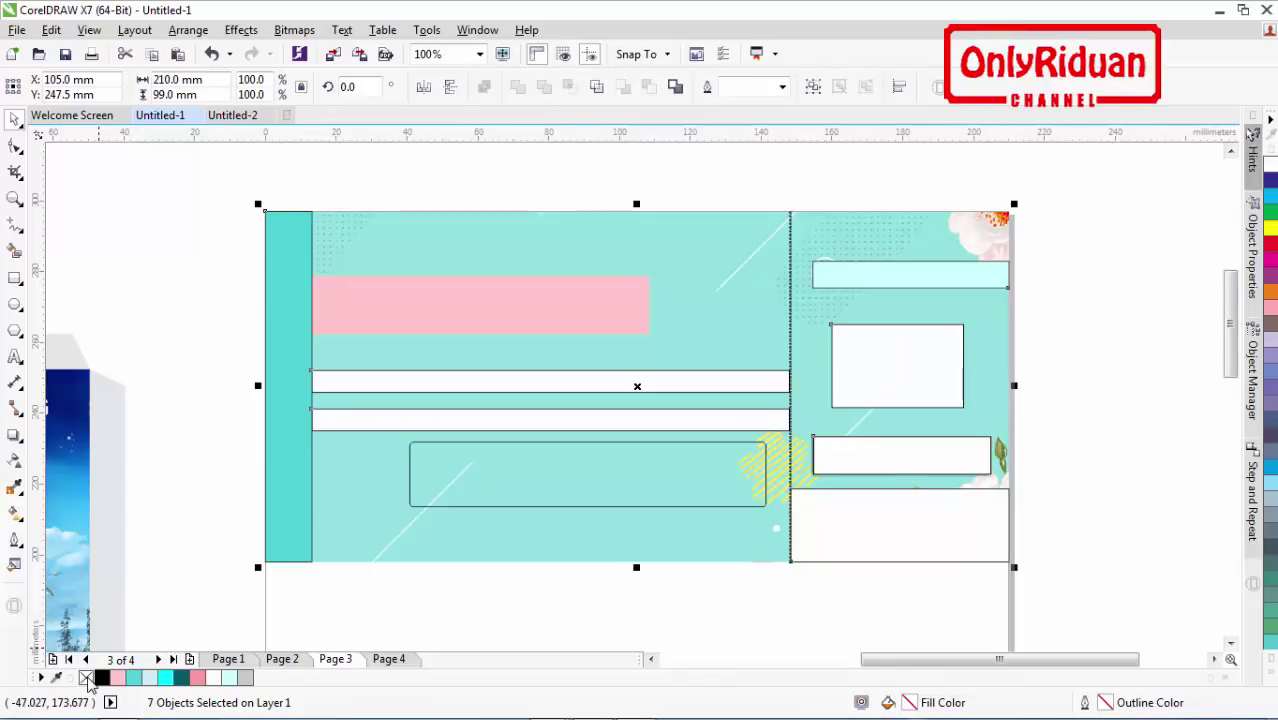
{"action": "right_click", "coordinate": [87, 679]}
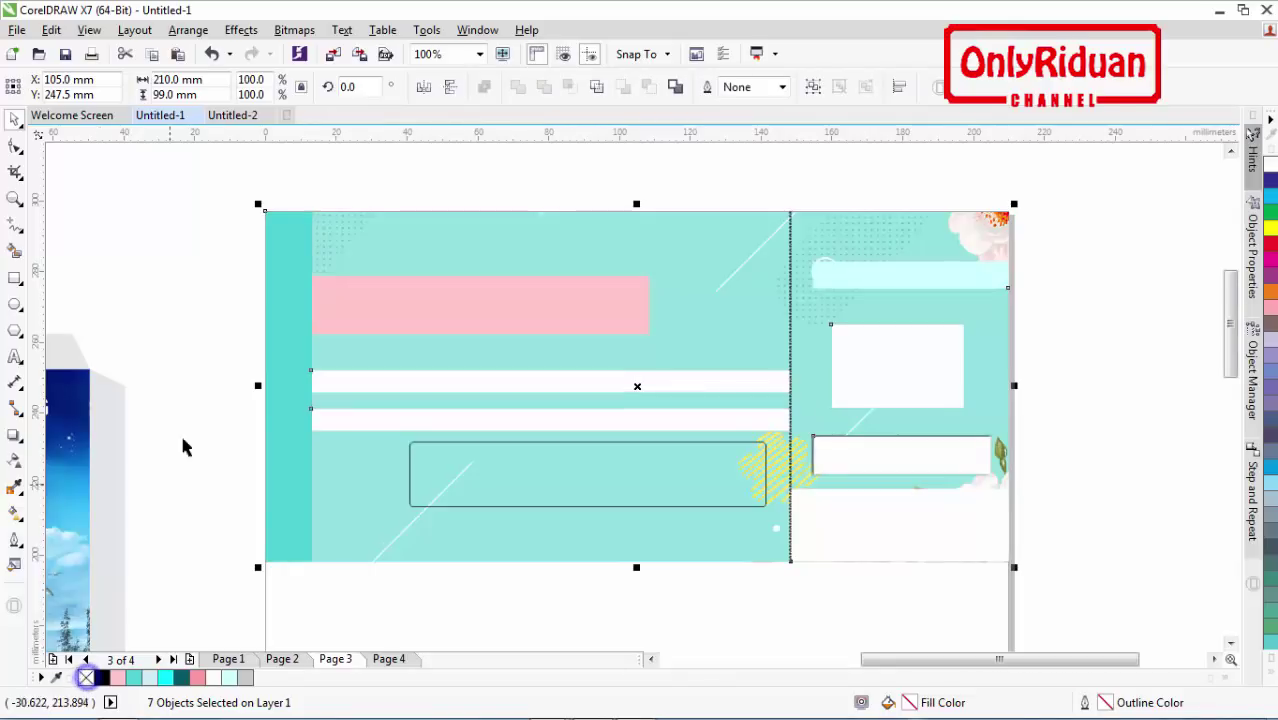
{"action": "left_click", "coordinate": [208, 330]}
Step: Compare the outlined rounded box in the page 3 layout with the finished ticket on page 1
{"action": "left_click", "coordinate": [536, 465]}
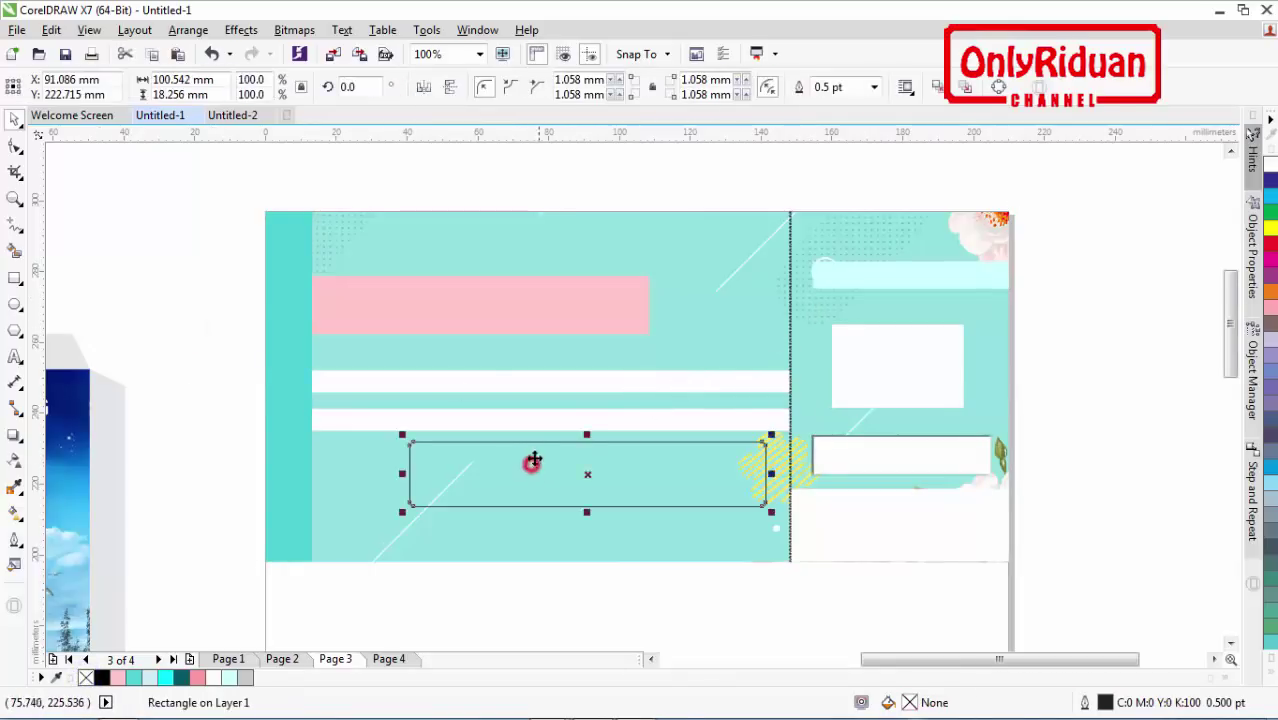
{"action": "left_click", "coordinate": [228, 659]}
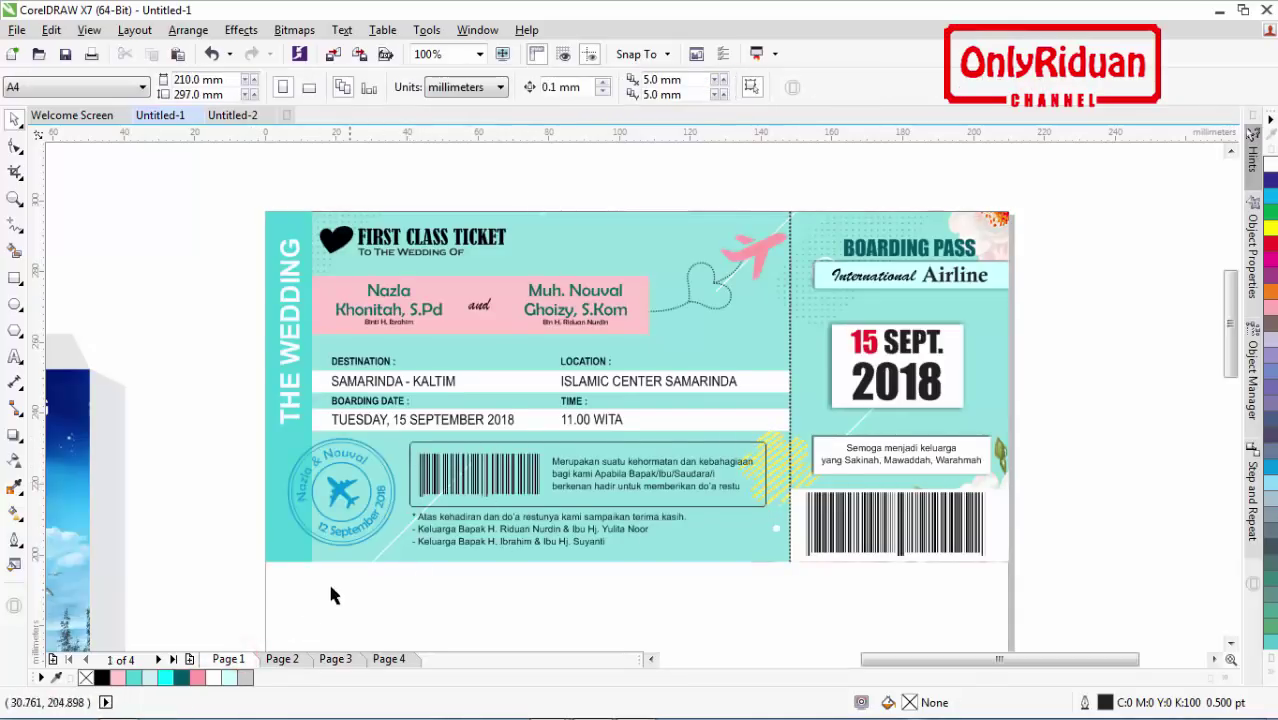
{"action": "left_click", "coordinate": [306, 658]}
{"action": "left_click", "coordinate": [336, 659]}
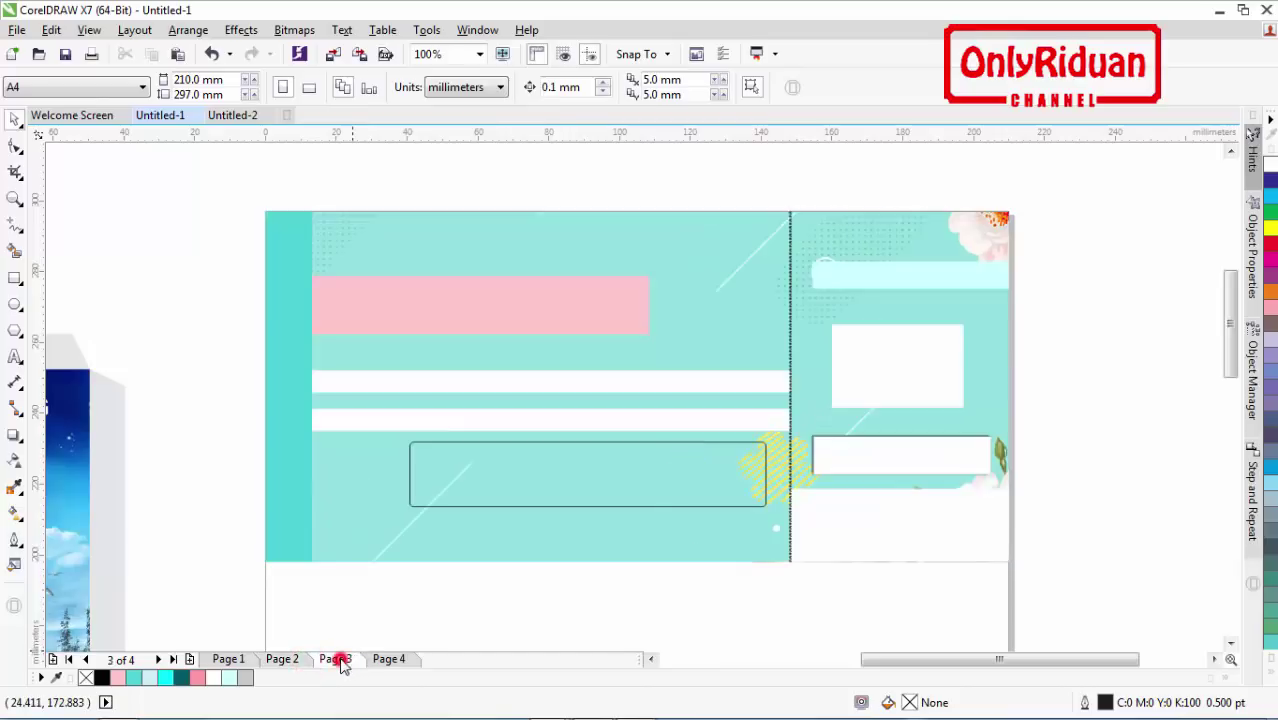
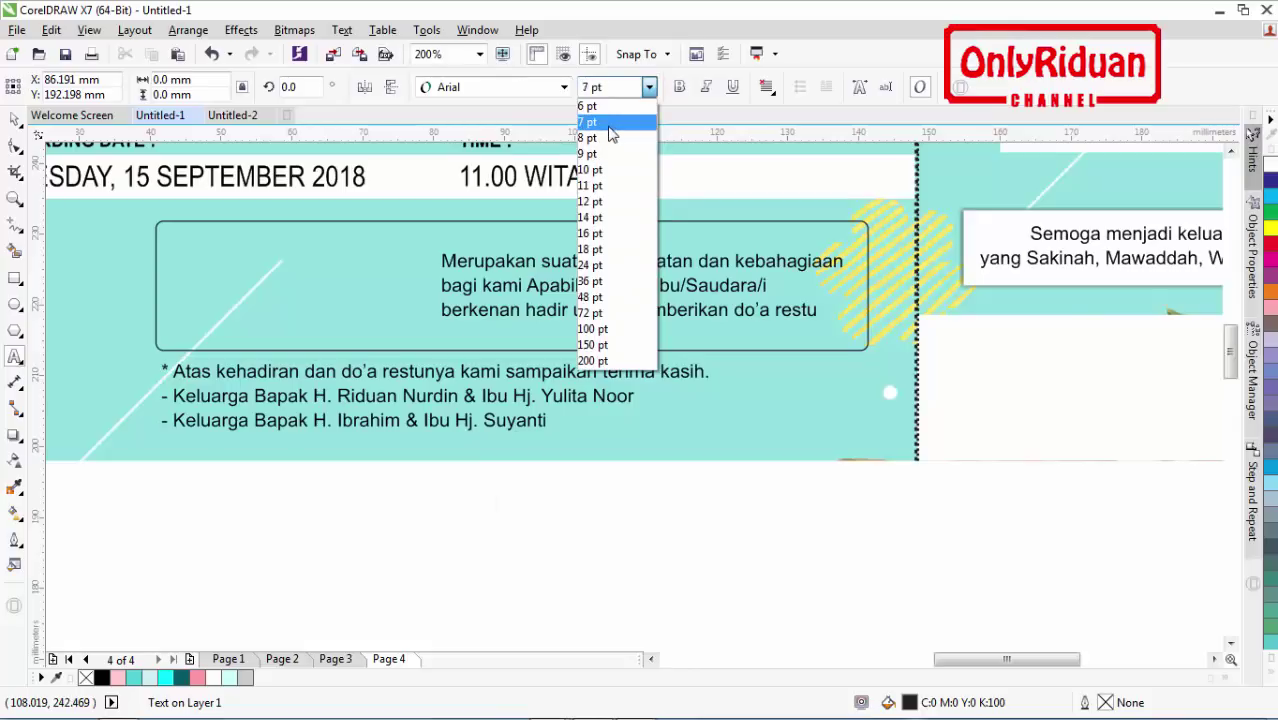
Step: Write the two-line sample text "Merupakan suatu kehormatan dan kebahagian / bagi kami" below the ticket in Arial 7 pt
{"action": "type", "text": "Merupakan suatu"}
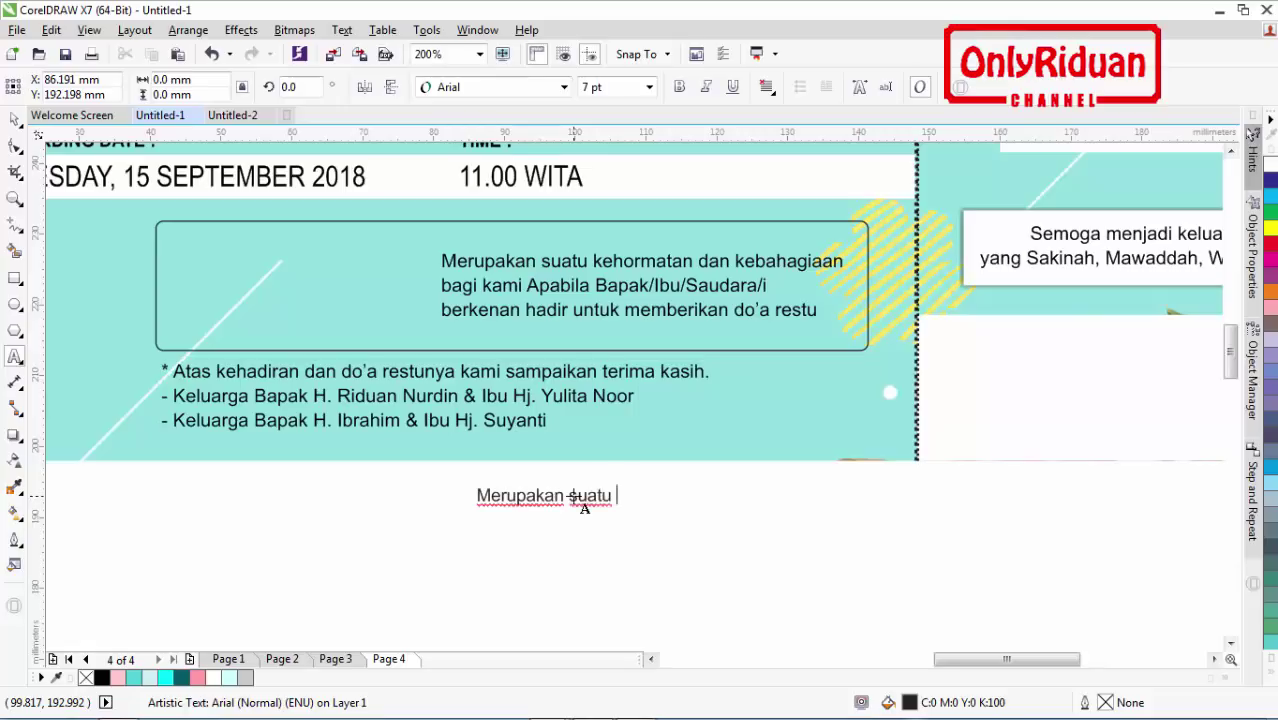
{"action": "type", "text": " kehormatan dan kebahagian"}
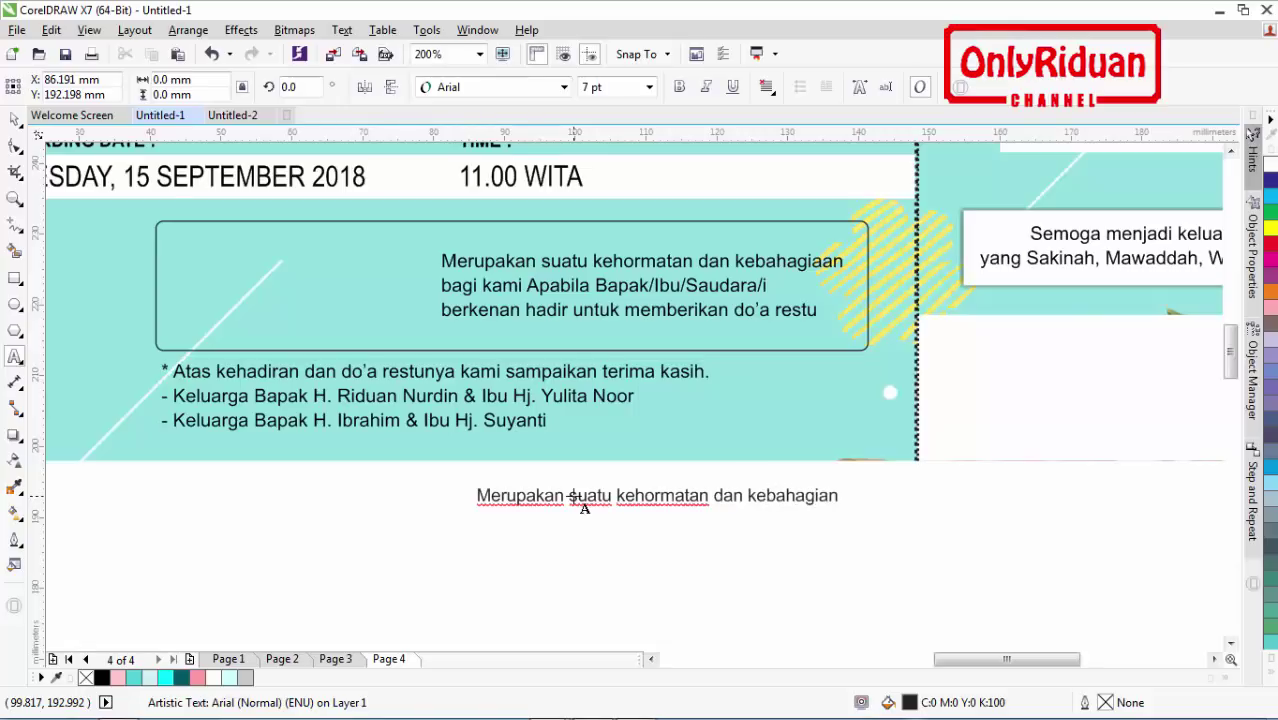
{"action": "key", "text": "Return"}
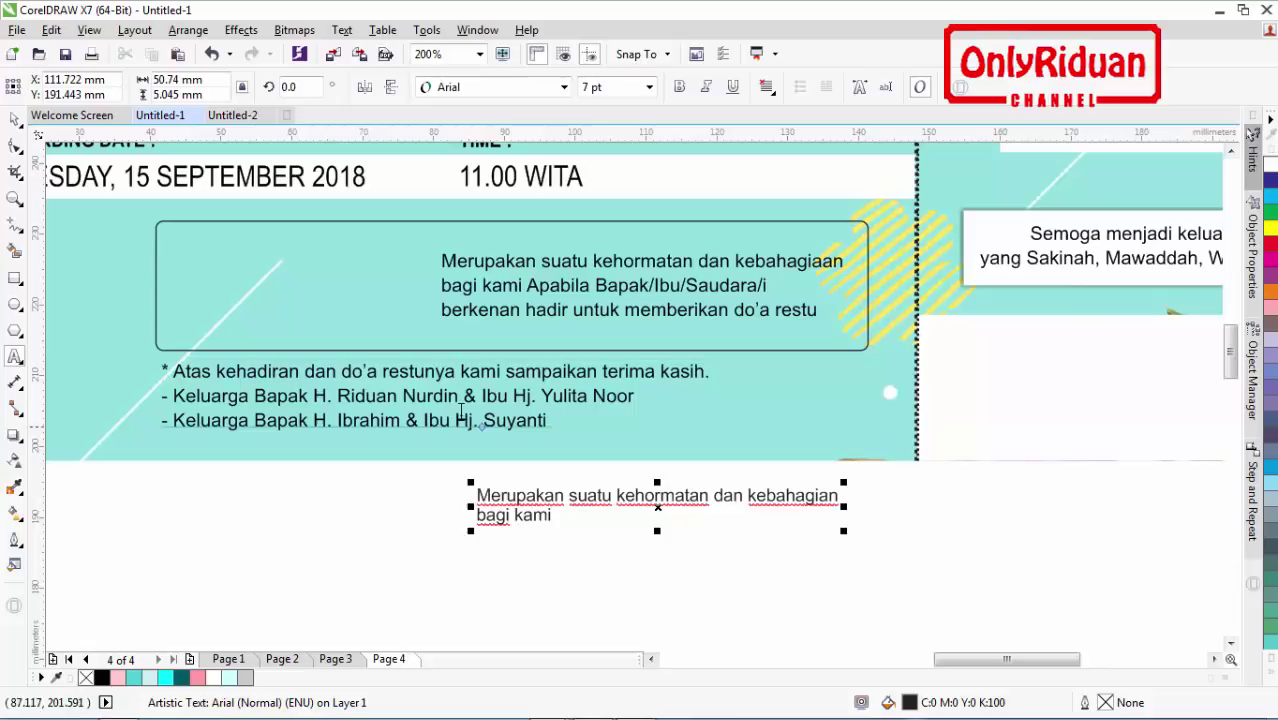
{"action": "left_click", "coordinate": [15, 117]}
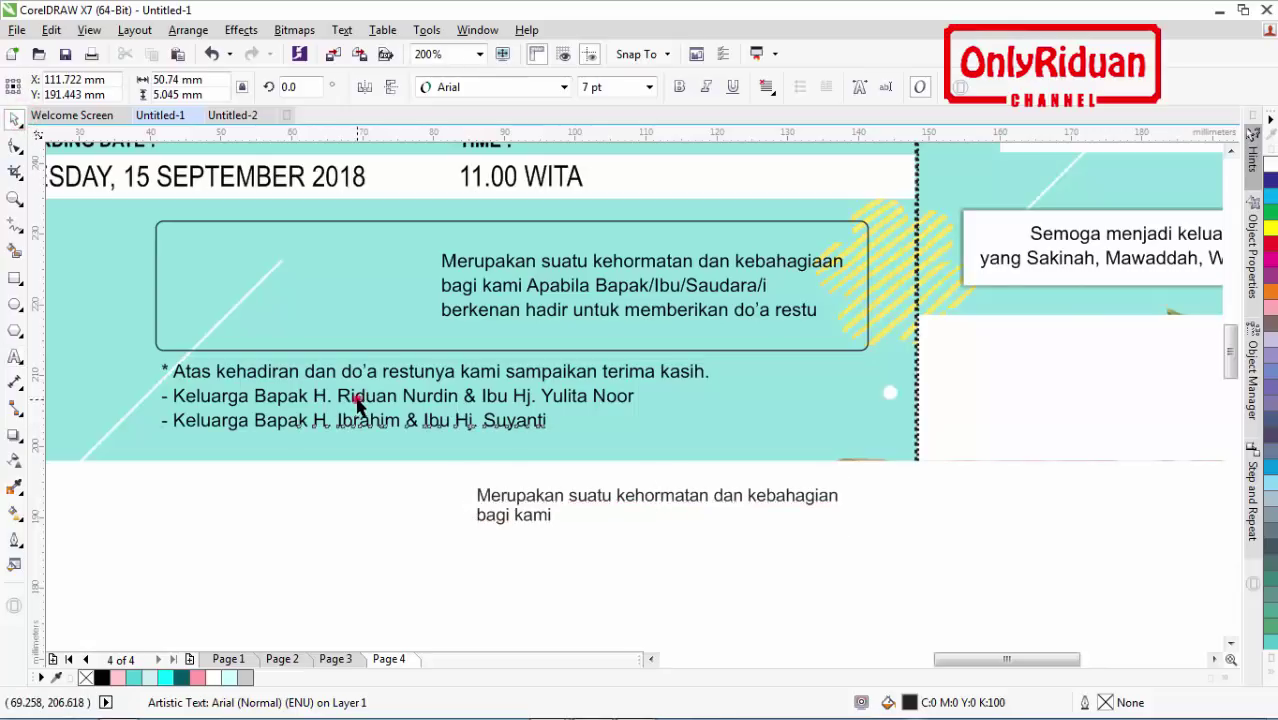
Step: Compare the font settings of the message in the rounded box with those of the sample text below the ticket
{"action": "left_click", "coordinate": [352, 398]}
{"action": "left_click", "coordinate": [518, 288]}
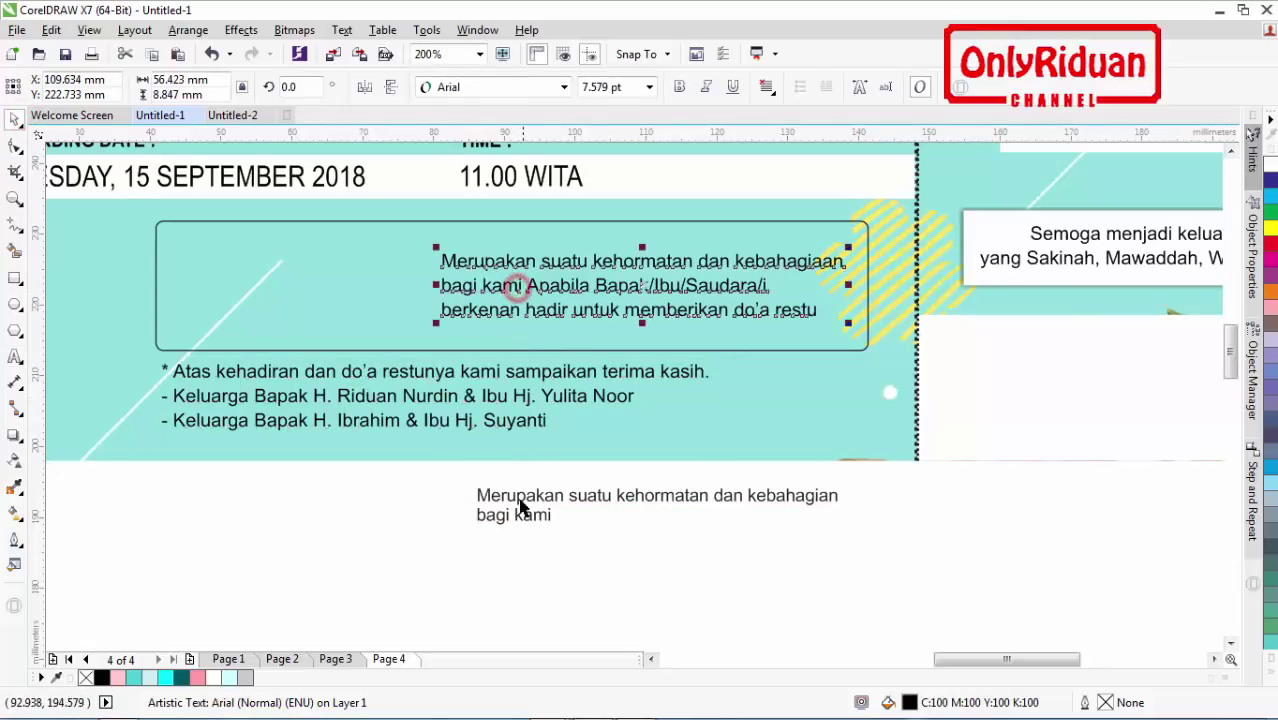
{"action": "left_click", "coordinate": [516, 500]}
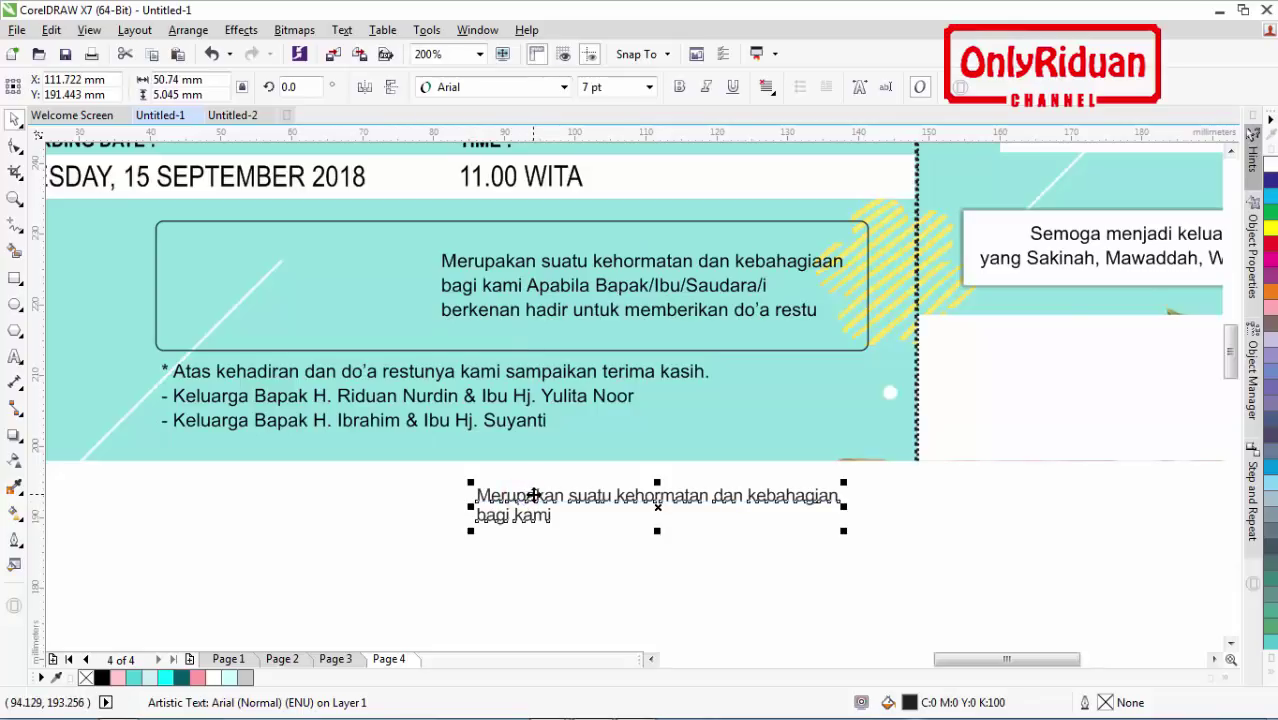
{"action": "left_click", "coordinate": [1070, 265]}
Step: Try Center alignment on the three-line message in the rounded box and settle on Full Justify
{"action": "left_click", "coordinate": [638, 272]}
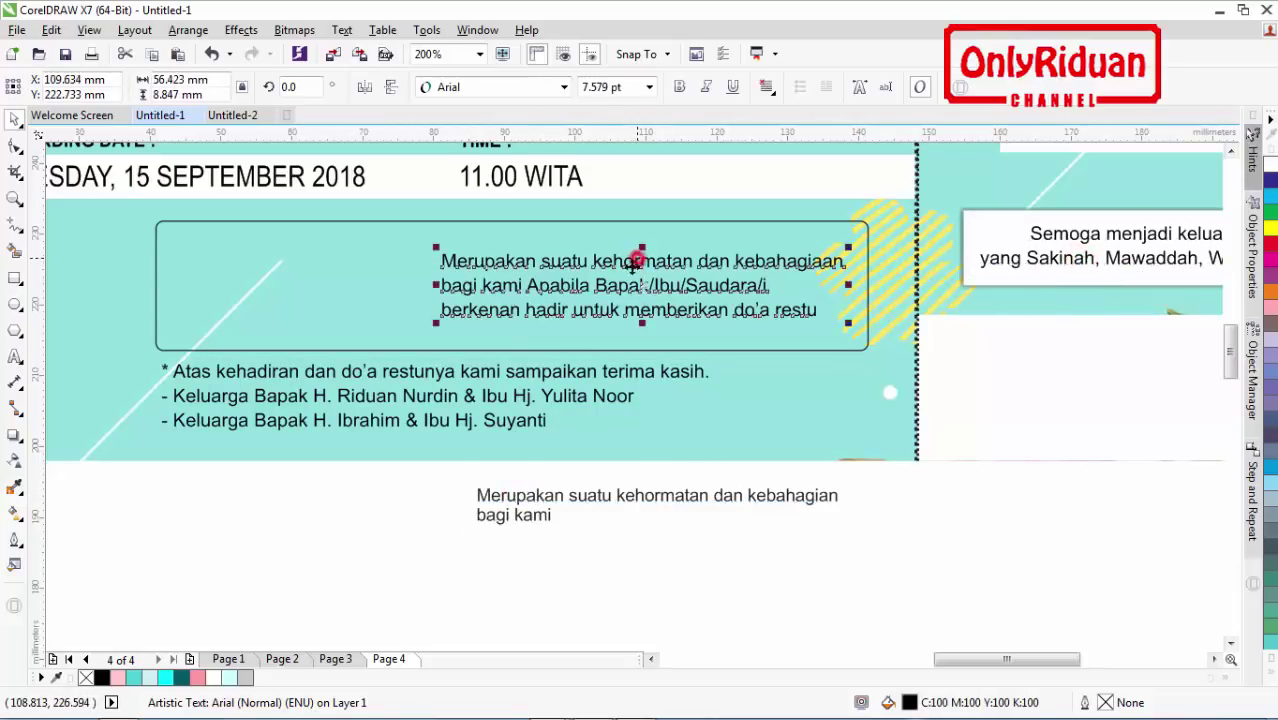
{"action": "left_click", "coordinate": [1215, 660]}
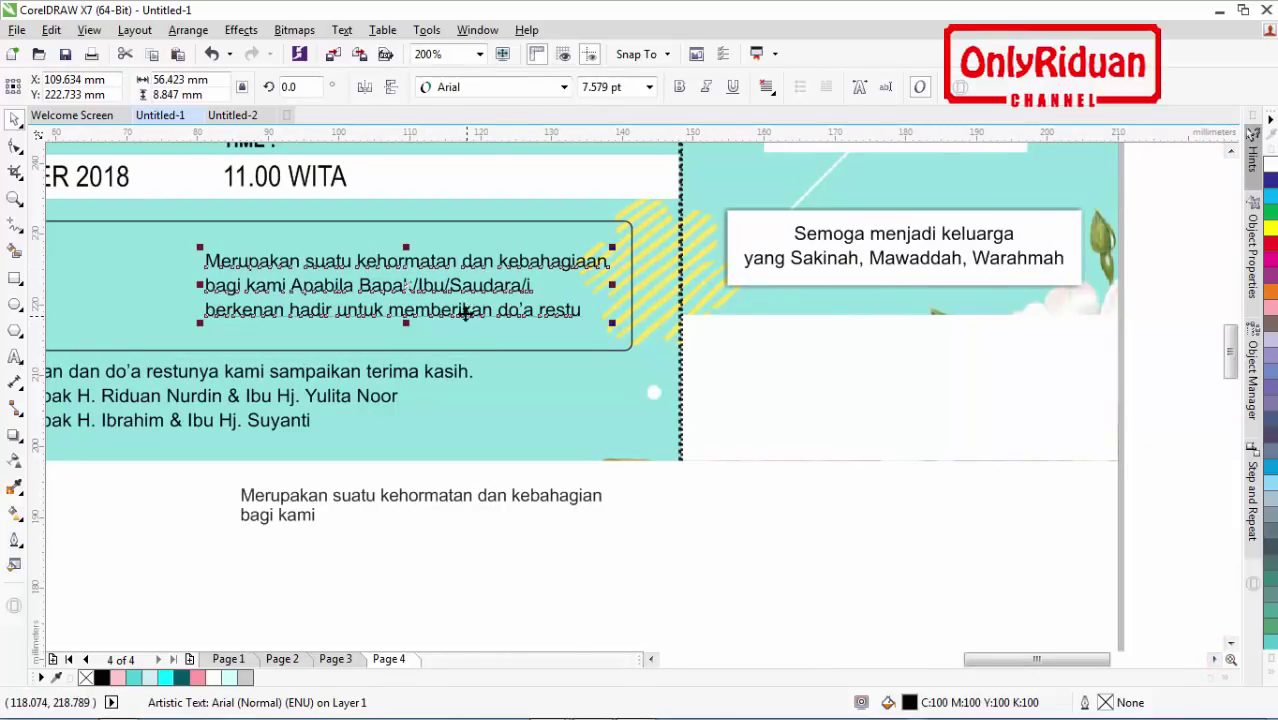
{"action": "left_click", "coordinate": [767, 88]}
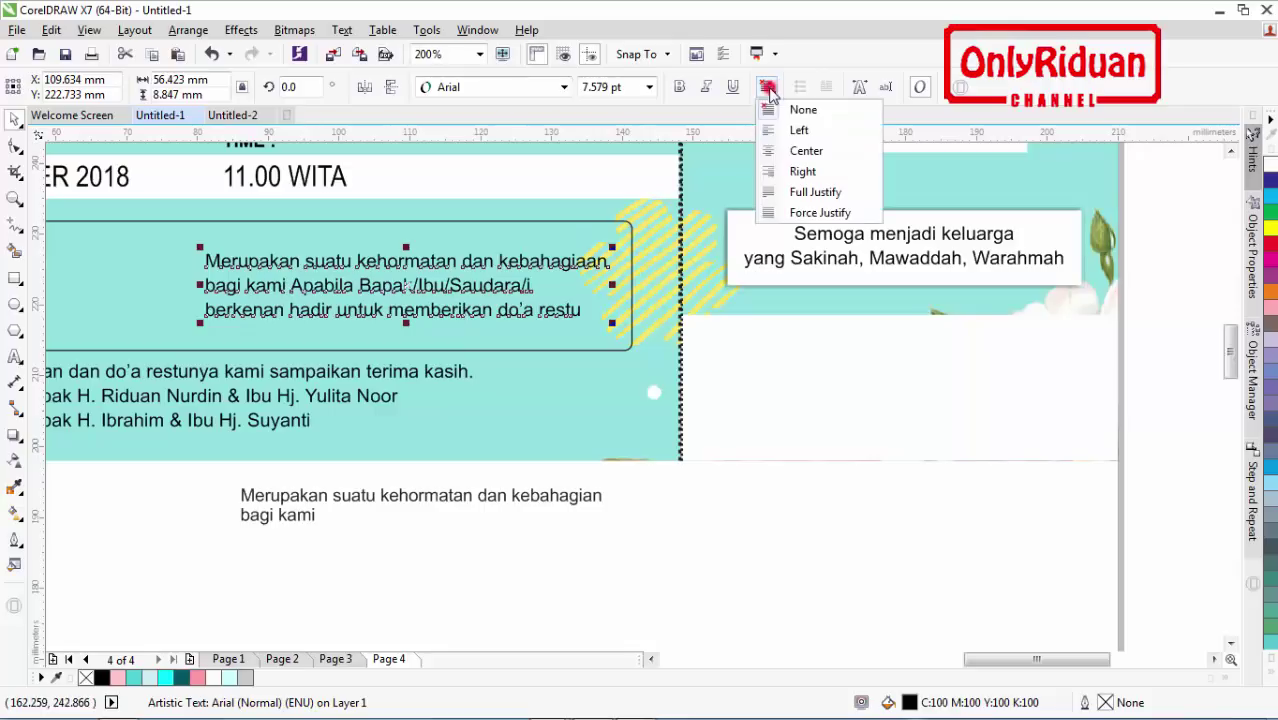
{"action": "left_click", "coordinate": [772, 150]}
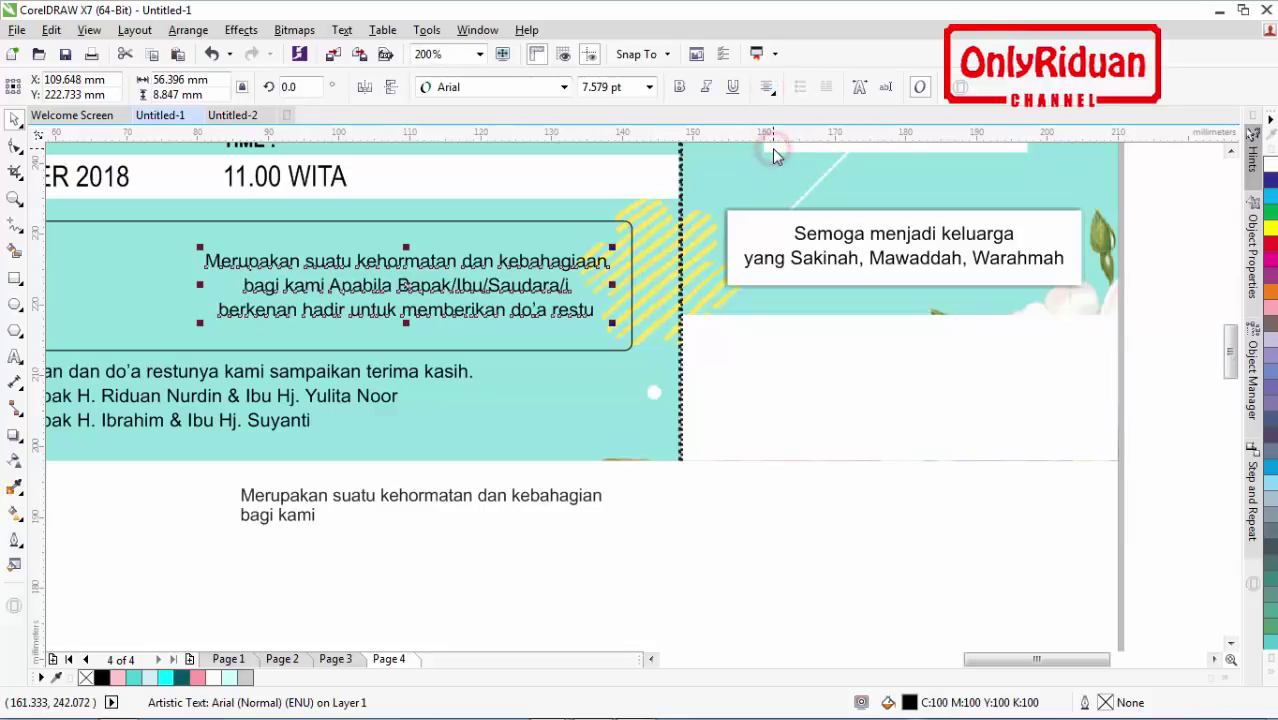
{"action": "left_click", "coordinate": [767, 88]}
{"action": "left_click", "coordinate": [767, 192]}
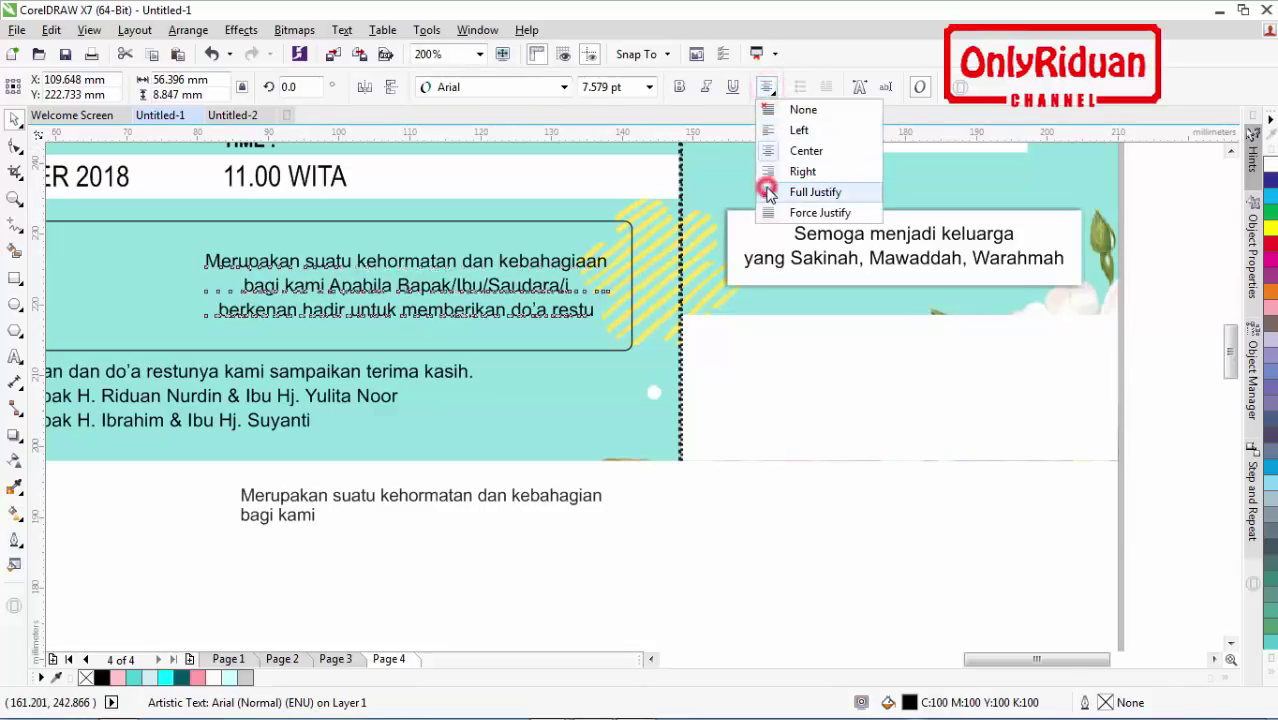
Step: Try Left alignment on the two-line blessing text on the stub and return it to Center
{"action": "left_click", "coordinate": [818, 262]}
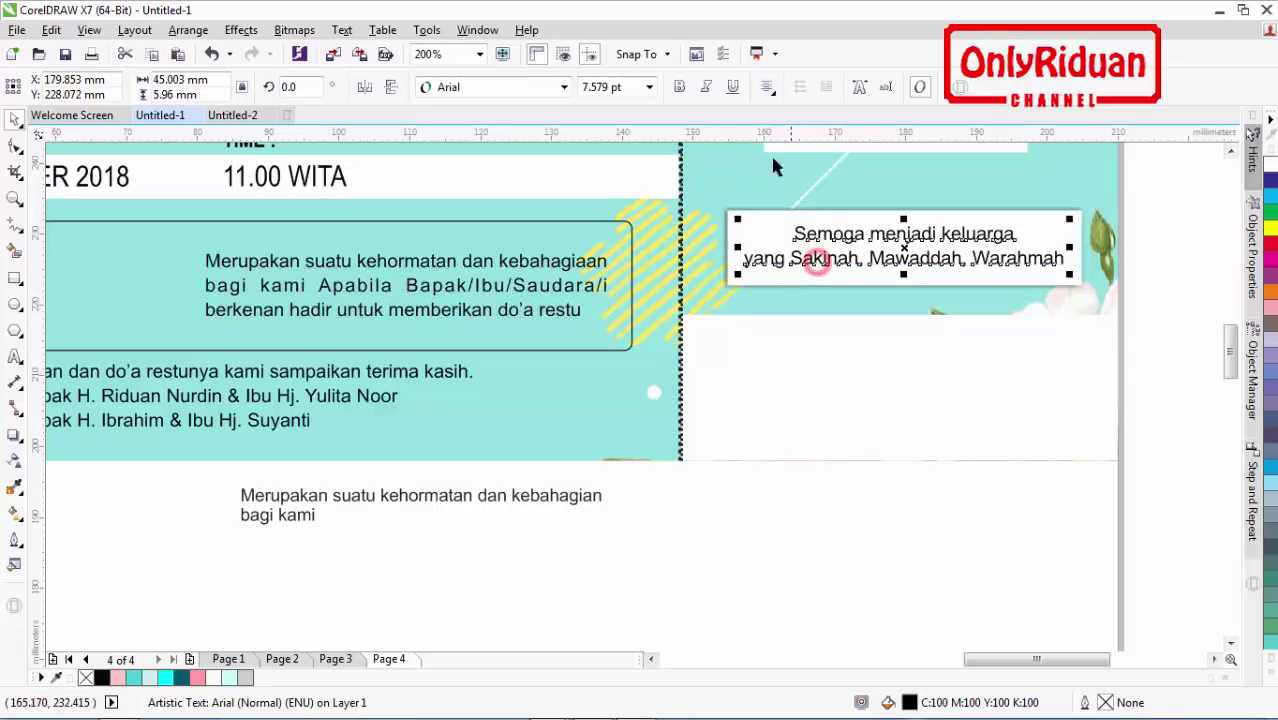
{"action": "left_click", "coordinate": [766, 88]}
{"action": "left_click", "coordinate": [774, 134]}
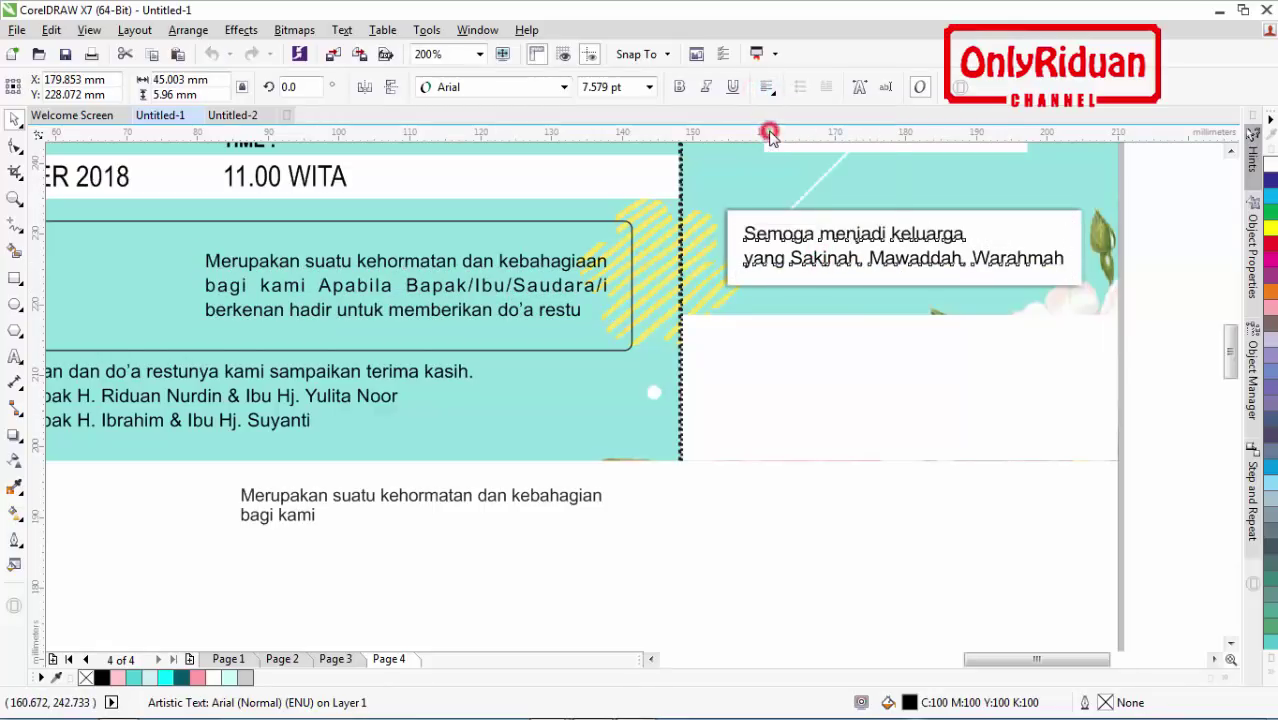
{"action": "left_click", "coordinate": [767, 88]}
{"action": "left_click", "coordinate": [786, 150]}
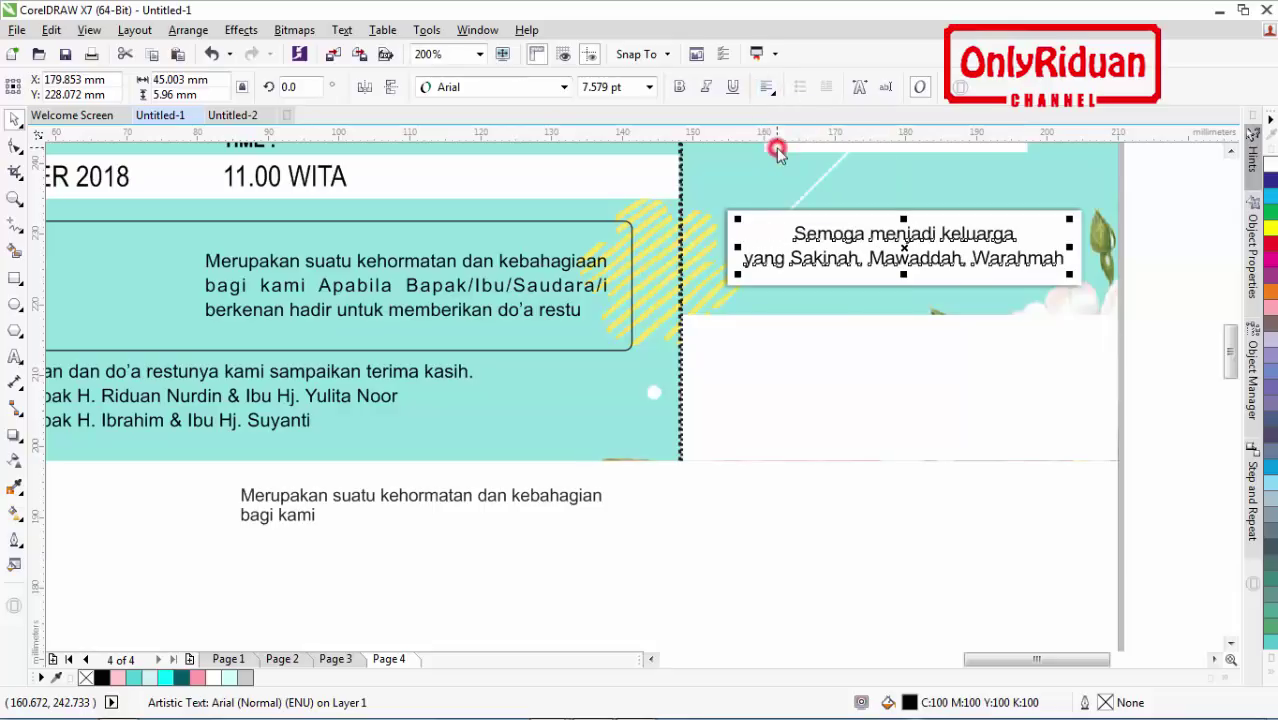
Step: Delete the two-line sample text below the ticket
{"action": "scroll", "coordinate": [642, 383], "scroll_direction": "down", "scroll_amount": 2}
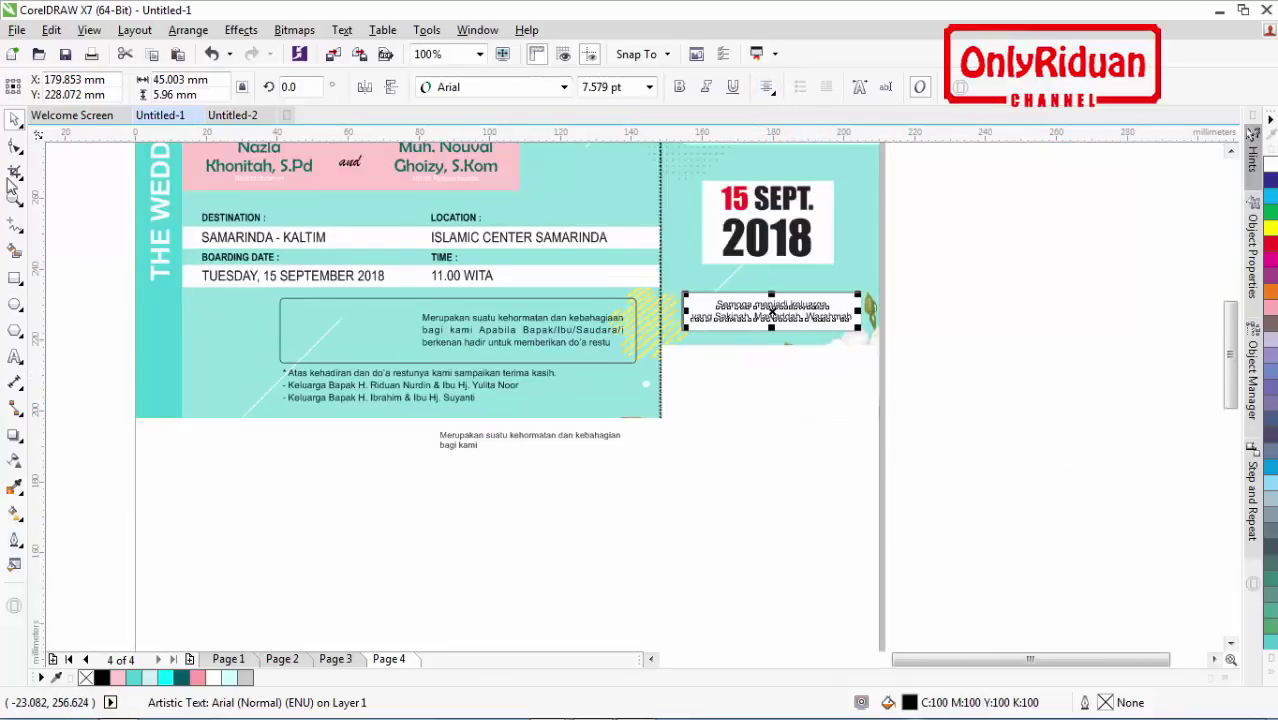
{"action": "left_click", "coordinate": [294, 451]}
{"action": "left_click_drag", "start_coordinate": [657, 493], "coordinate": [417, 418]}
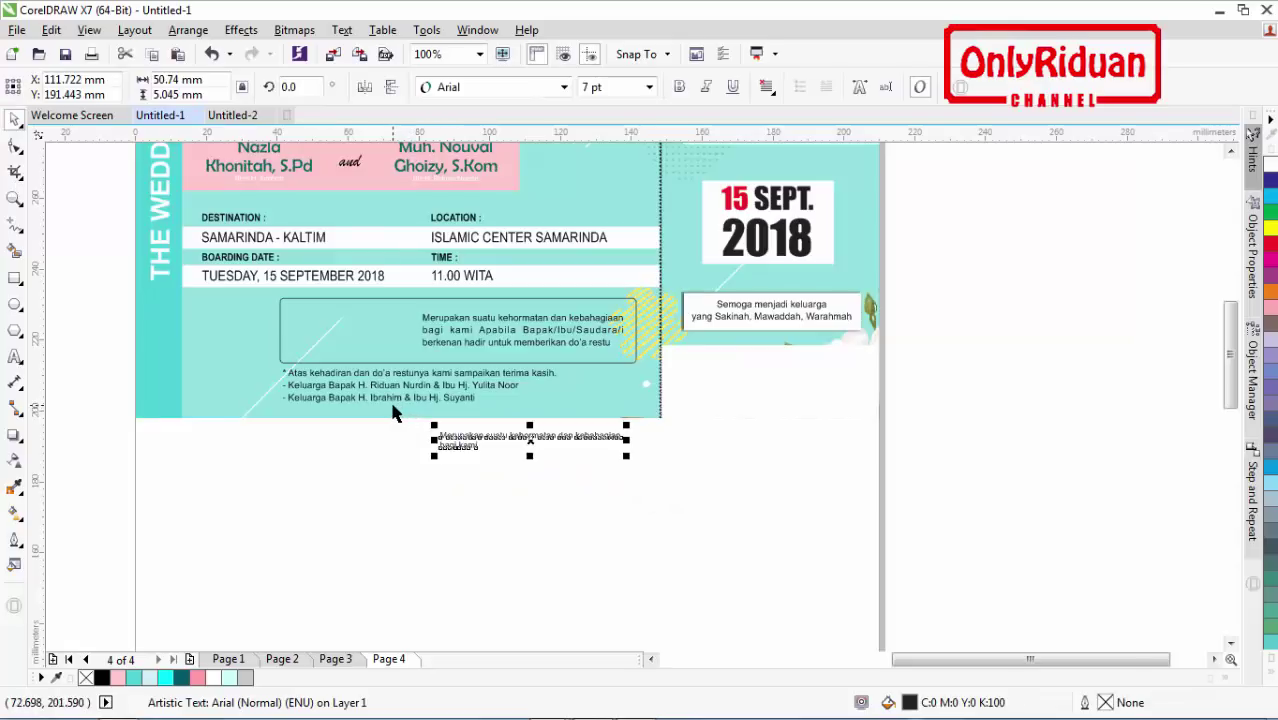
{"action": "key", "text": "Delete"}
Step: Examine the barcode in the rounded box and the barcode area on the stub of the finished ticket on page 1
{"action": "left_click", "coordinate": [1231, 153]}
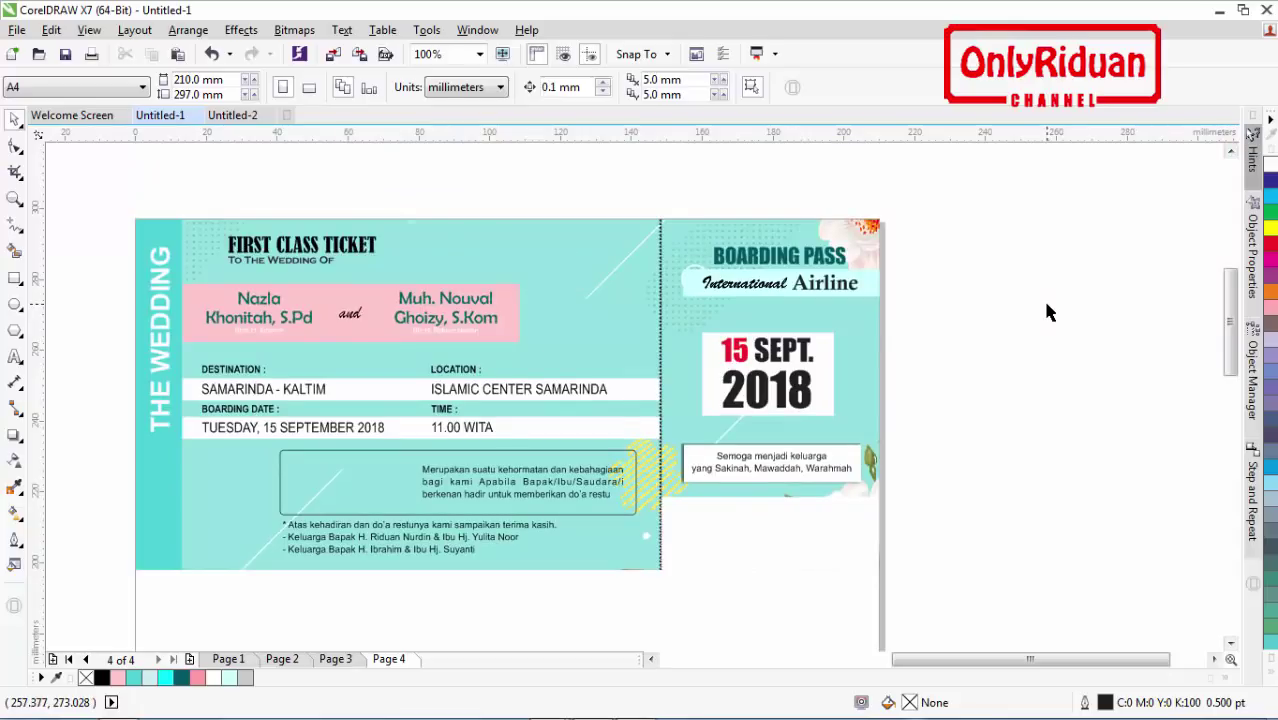
{"action": "left_click", "coordinate": [228, 659]}
{"action": "left_click", "coordinate": [319, 497]}
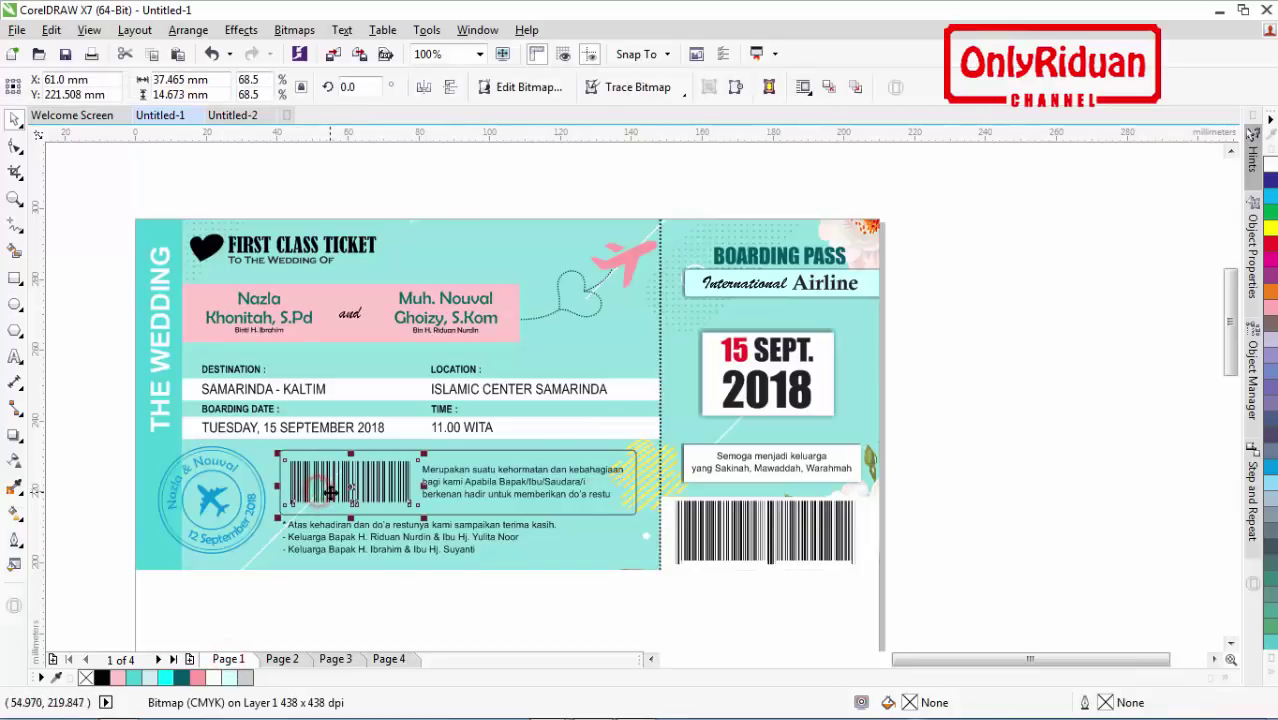
{"action": "left_click", "coordinate": [705, 520]}
{"action": "left_click", "coordinate": [380, 481]}
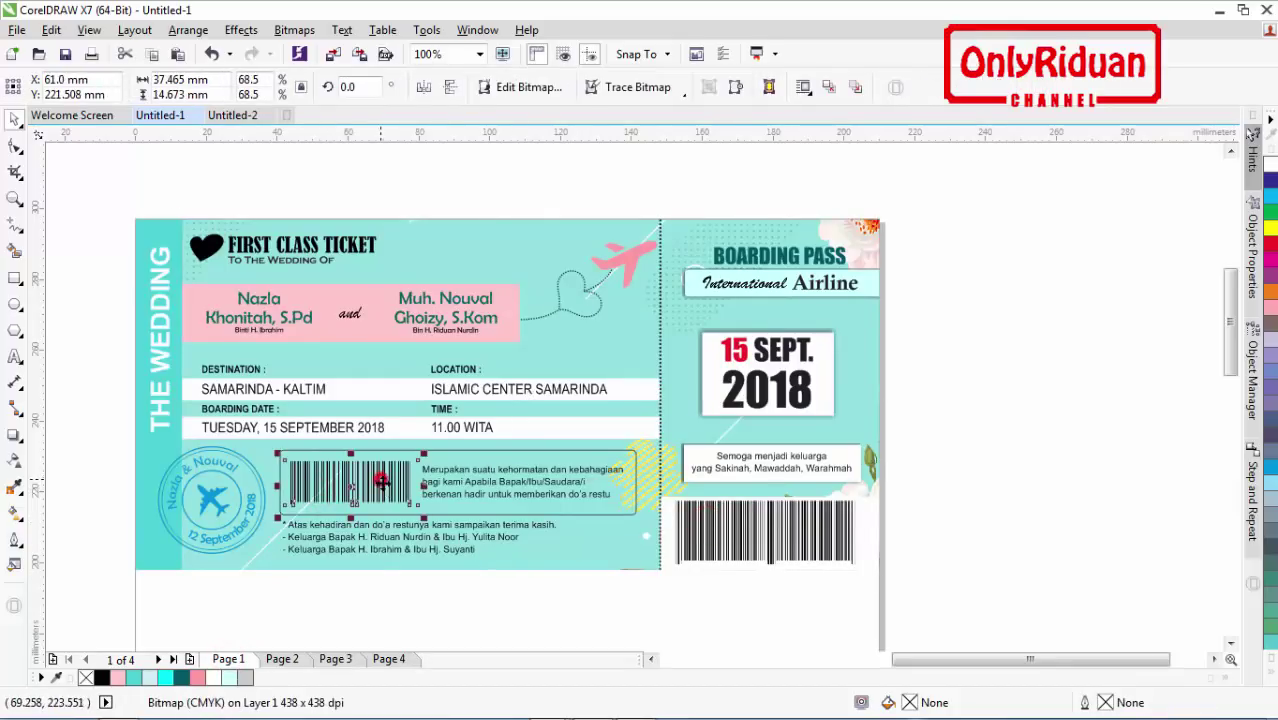
{"action": "left_click", "coordinate": [724, 546]}
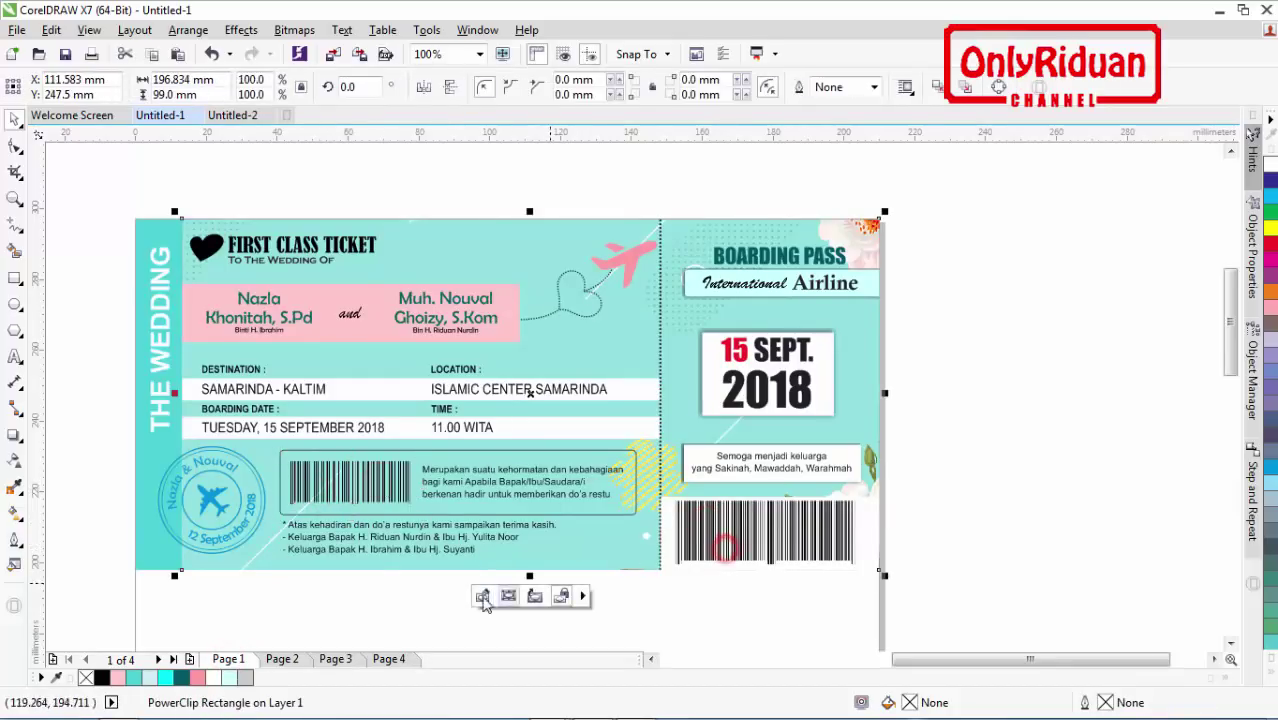
Step: Look over the finished ticket on page 1 and compare it with the text-free coloured layout on page 3
{"action": "left_click", "coordinate": [1231, 644]}
{"action": "left_click", "coordinate": [1231, 644]}
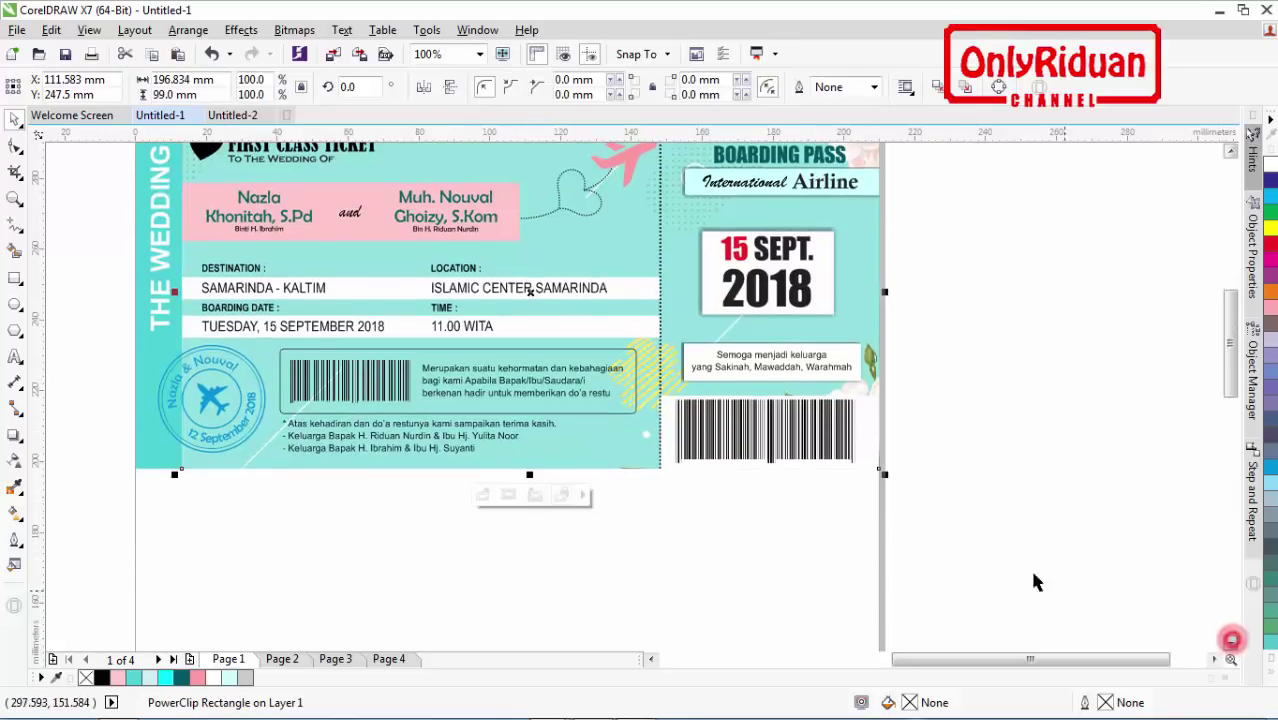
{"action": "left_click", "coordinate": [1231, 151]}
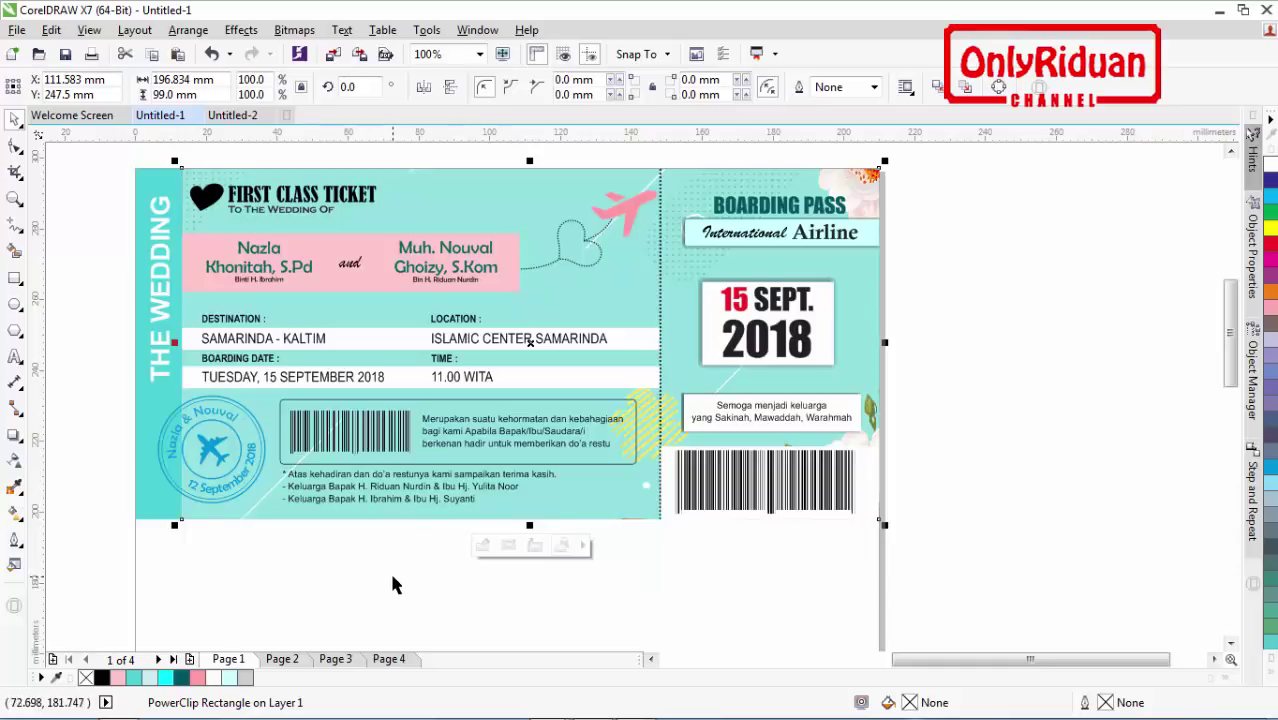
{"action": "left_click", "coordinate": [1230, 644]}
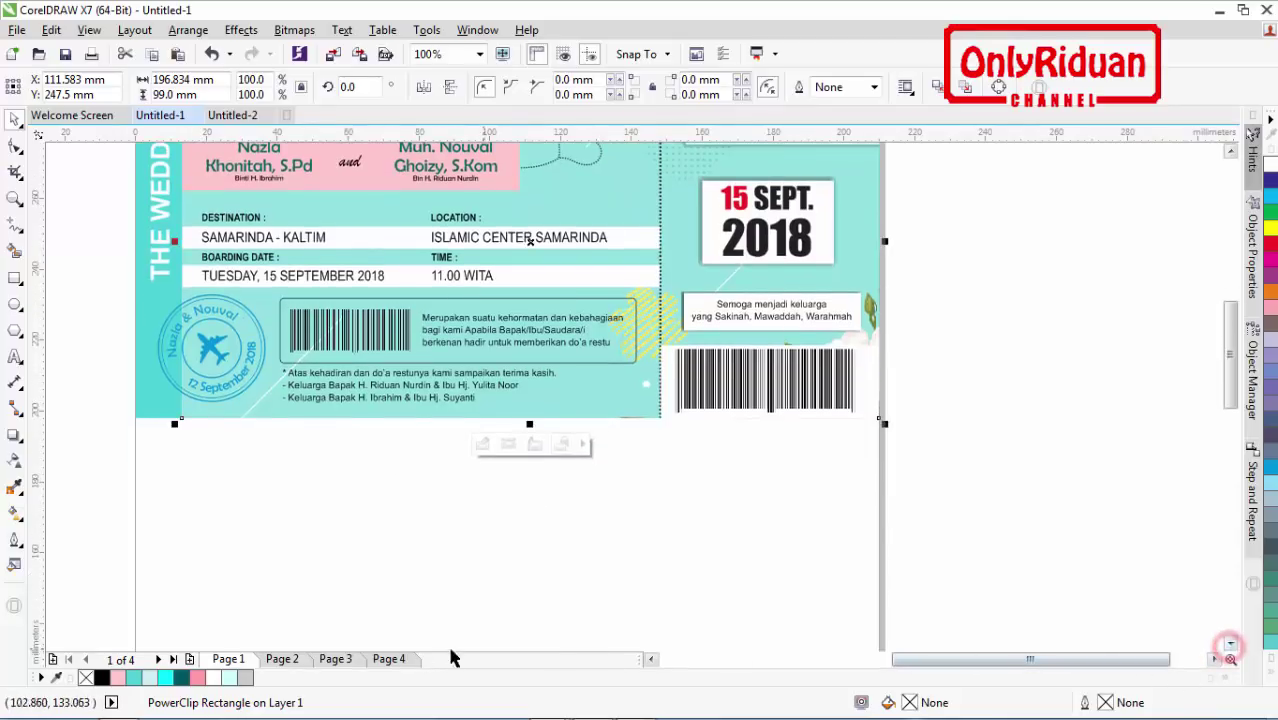
{"action": "left_click", "coordinate": [411, 549]}
{"action": "scroll", "coordinate": [411, 549], "scroll_direction": "up", "scroll_amount": 2}
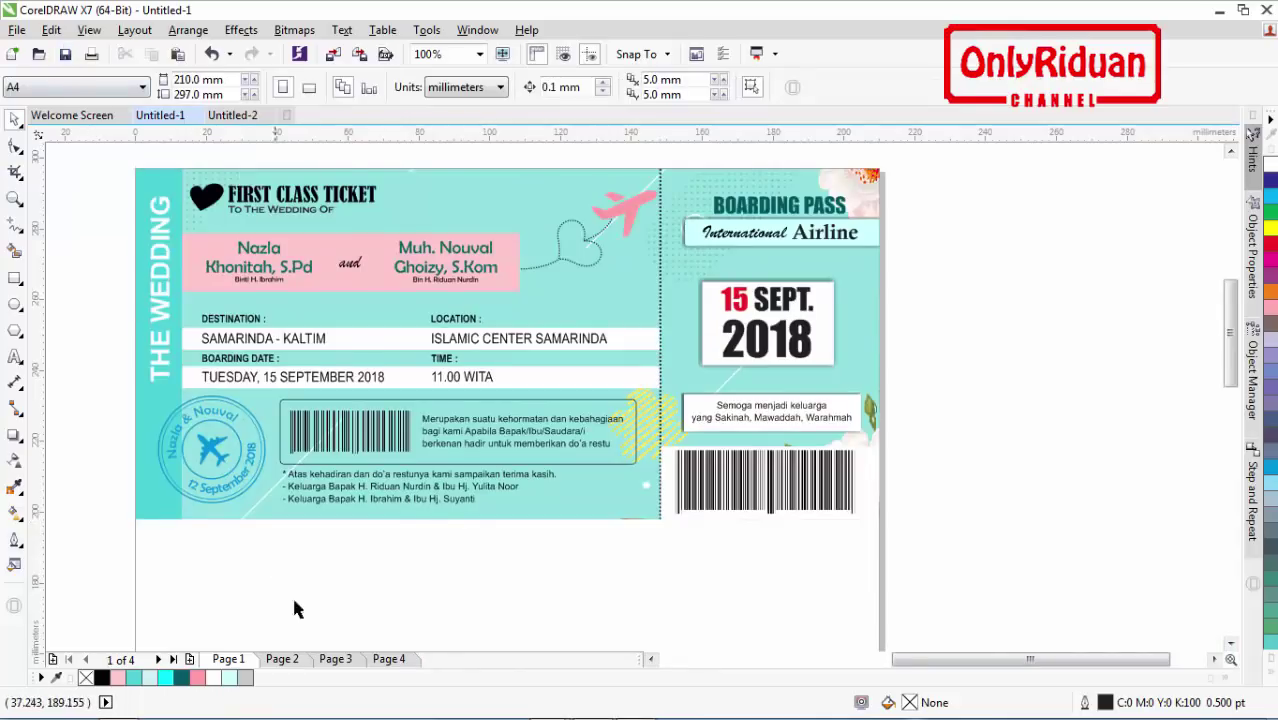
{"action": "left_click", "coordinate": [335, 659]}
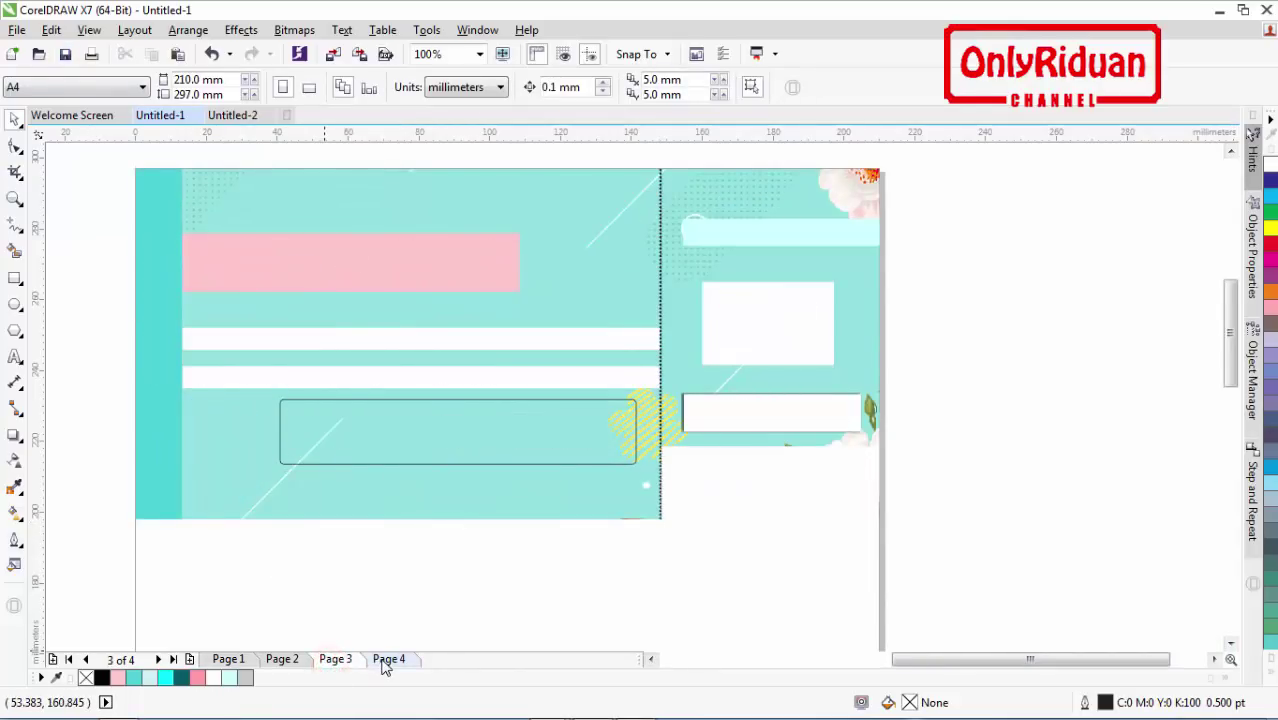
{"action": "left_click", "coordinate": [386, 662]}
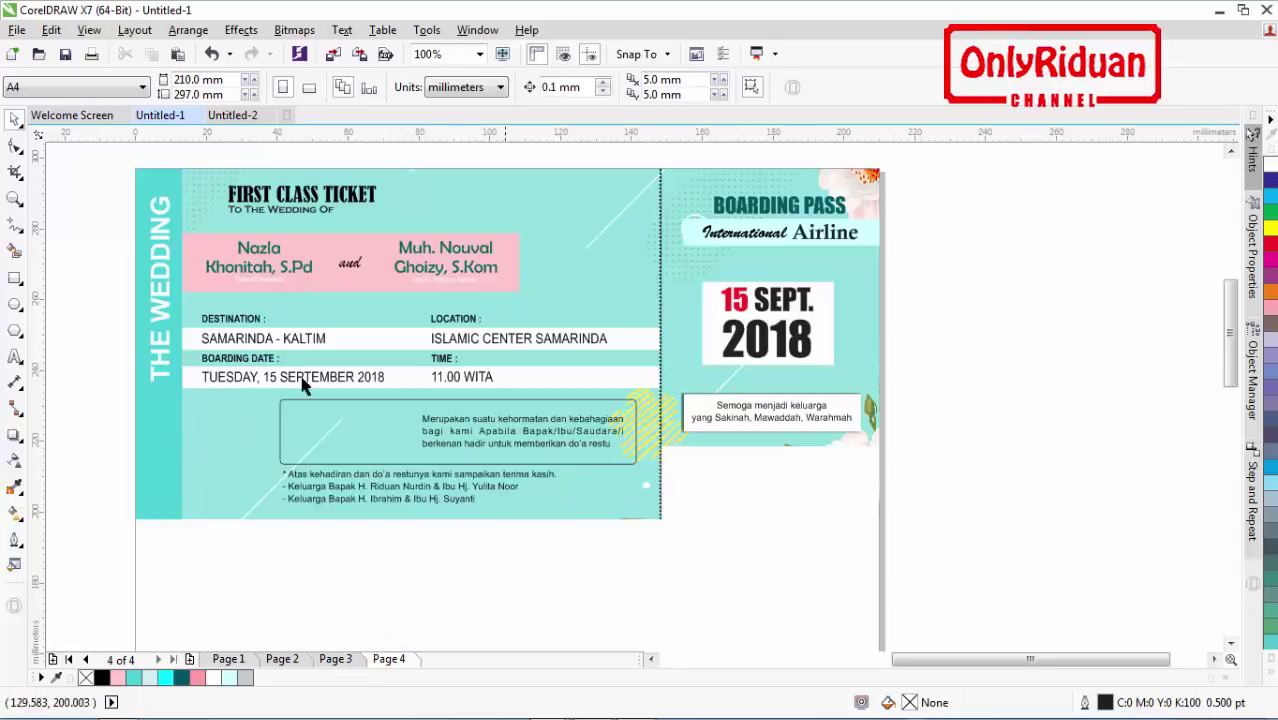
{"action": "left_click", "coordinate": [51, 30]}
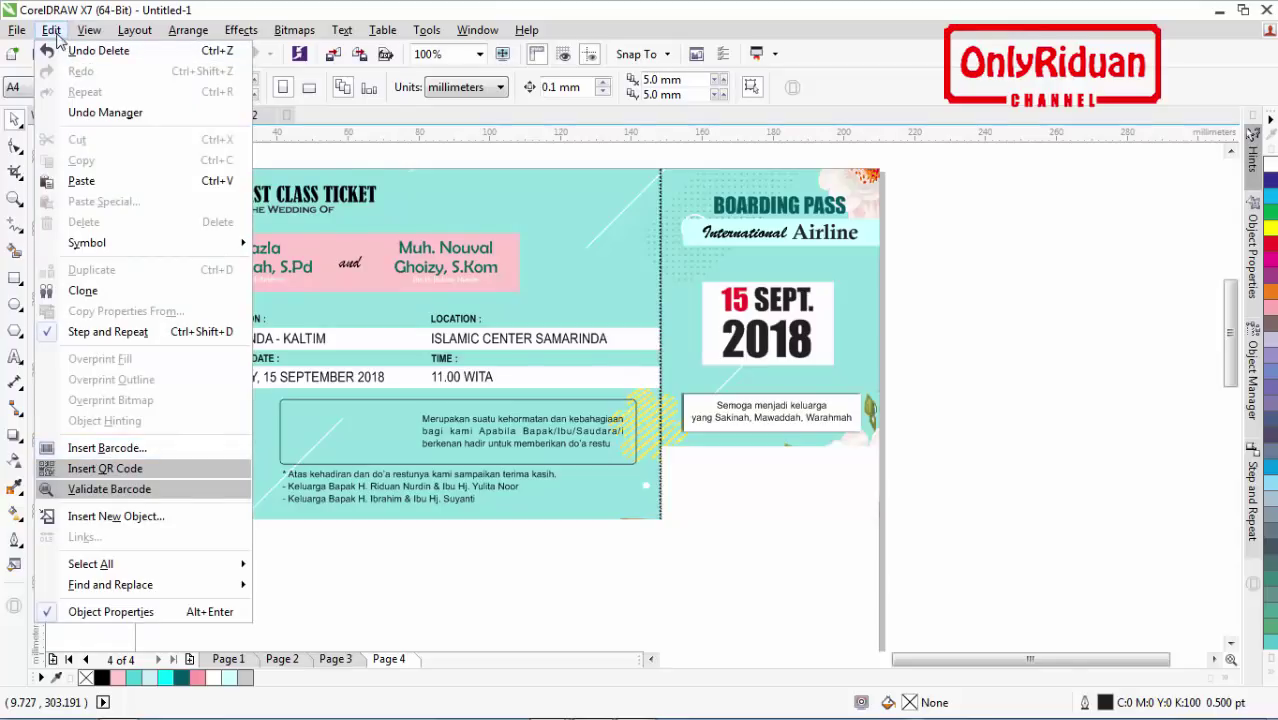
{"action": "left_click", "coordinate": [88, 449]}
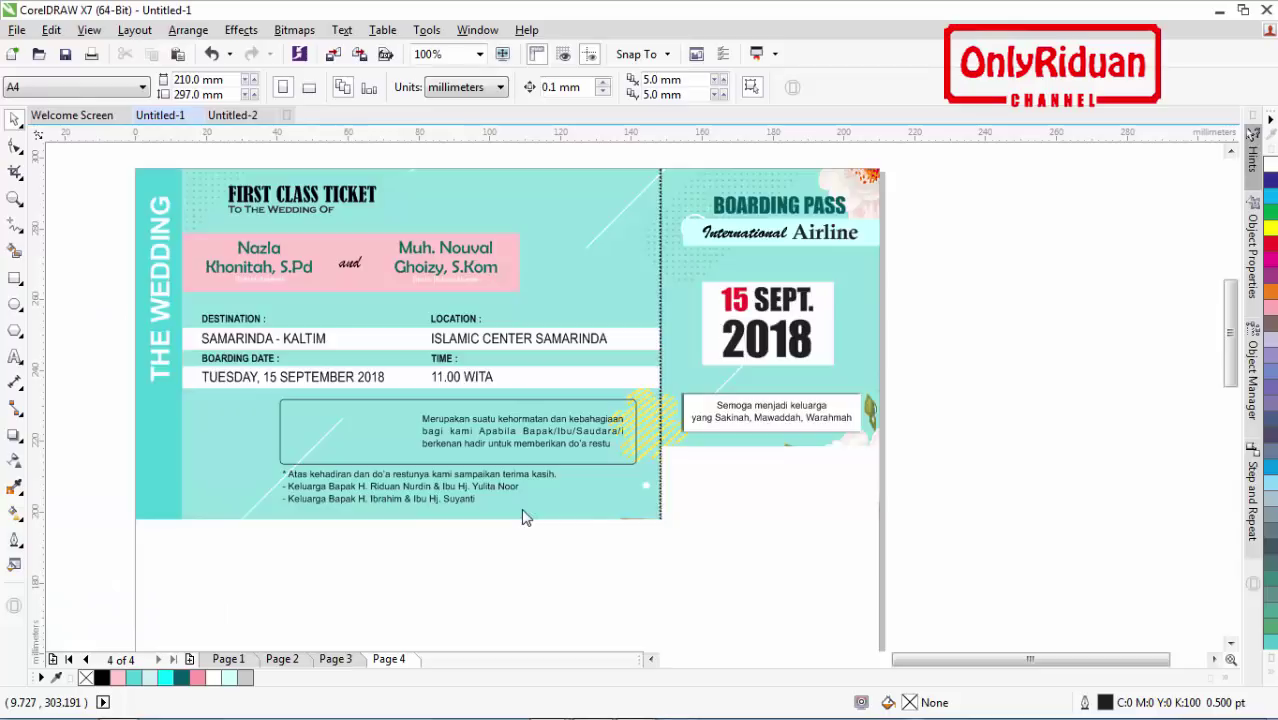
{"action": "left_click_drag", "start_coordinate": [601, 193], "coordinate": [683, 265]}
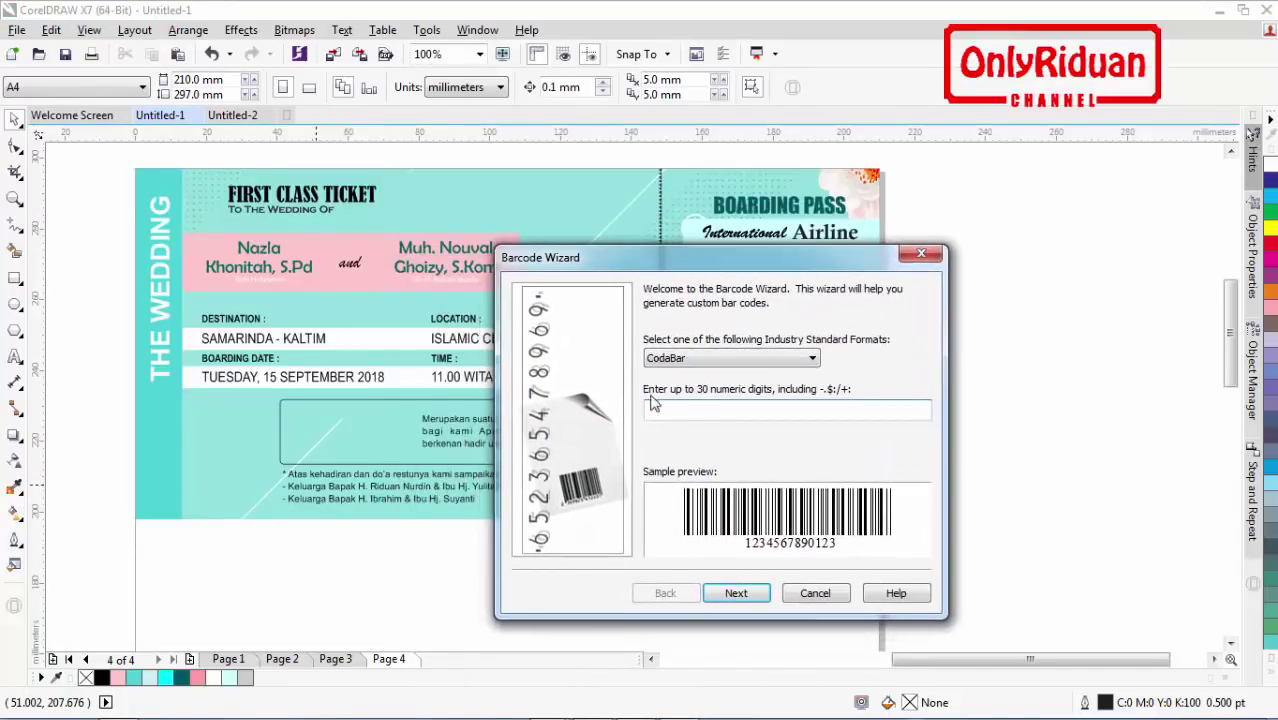
{"action": "left_click_drag", "start_coordinate": [671, 258], "coordinate": [766, 209]}
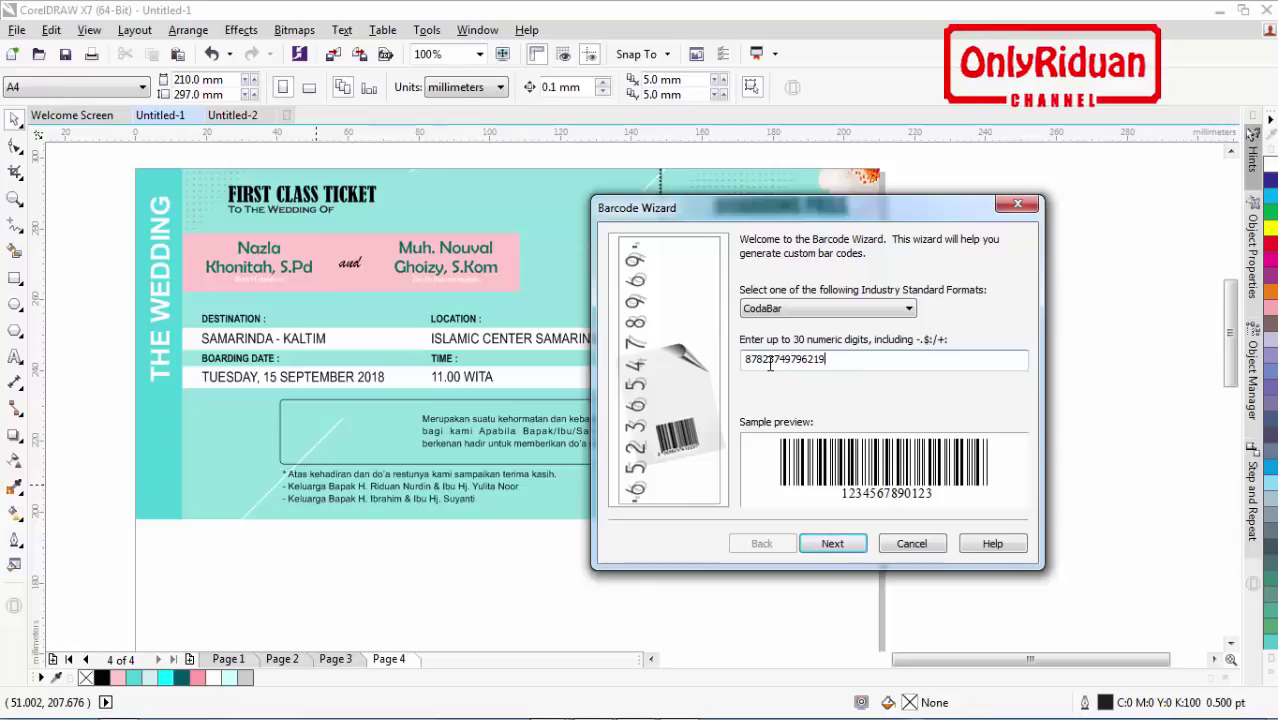
{"action": "left_click", "coordinate": [843, 545]}
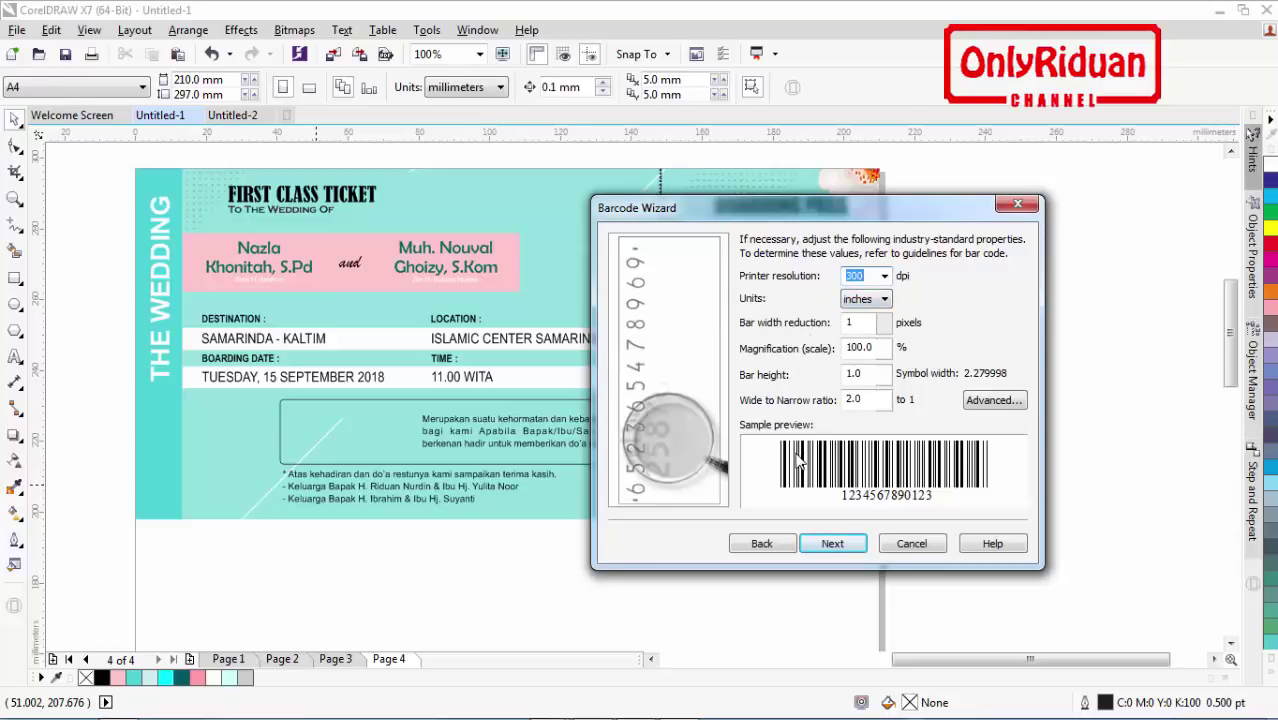
{"action": "left_click", "coordinate": [830, 543]}
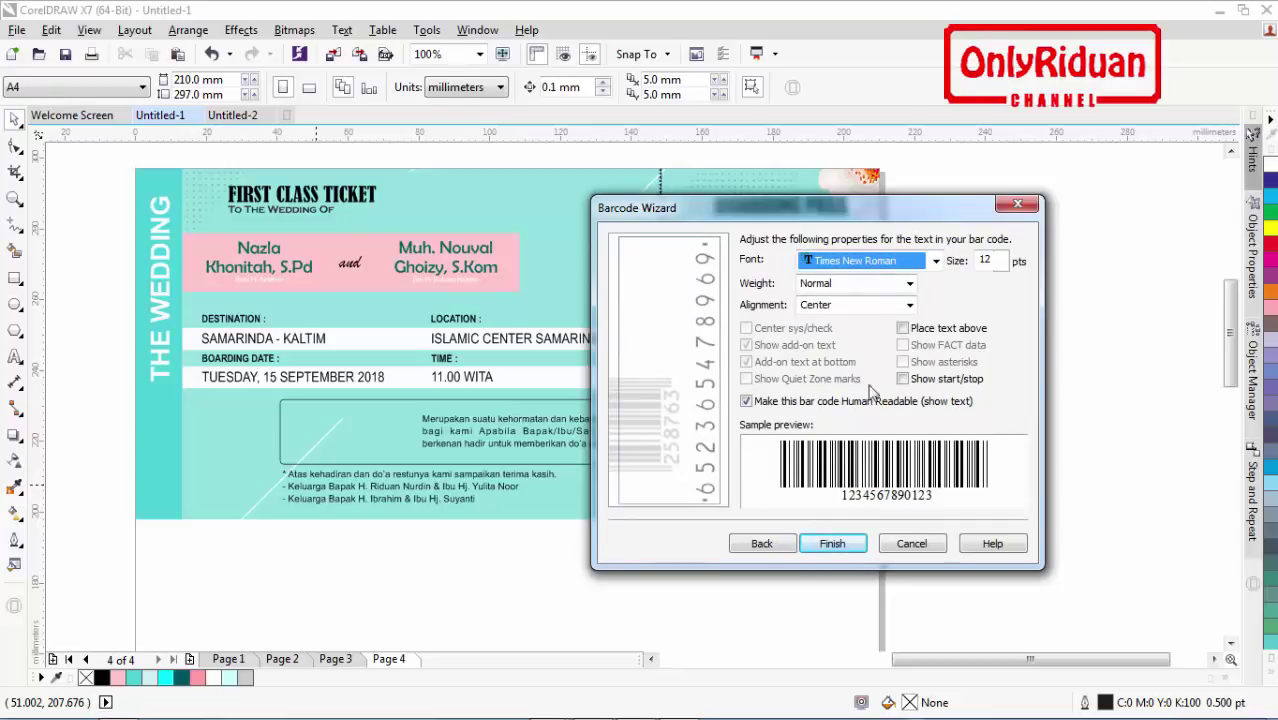
{"action": "left_click", "coordinate": [828, 543]}
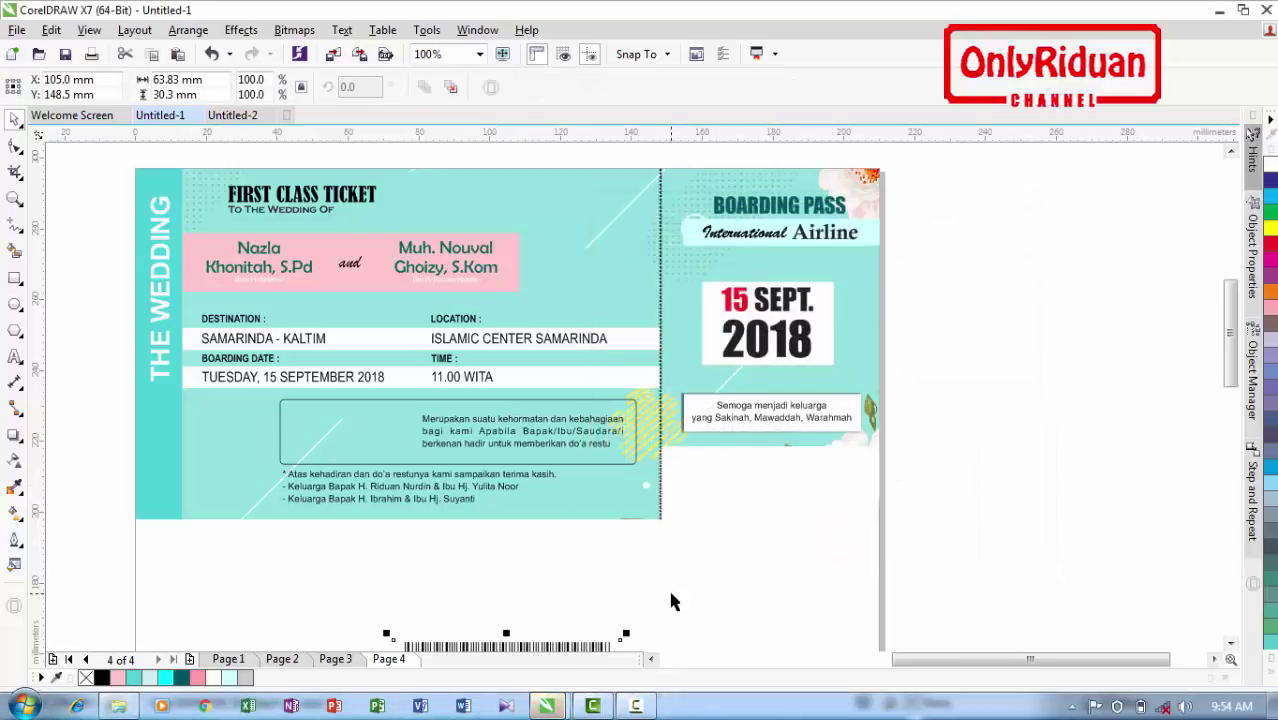
Step: Place the barcode in the white area below the blessing text on the stub and scale it to about 52 mm wide
{"action": "left_click_drag", "start_coordinate": [568, 641], "coordinate": [844, 522]}
{"action": "left_click_drag", "start_coordinate": [797, 568], "coordinate": [799, 507]}
{"action": "left_click_drag", "start_coordinate": [906, 570], "coordinate": [862, 553]}
{"action": "left_click", "coordinate": [976, 555]}
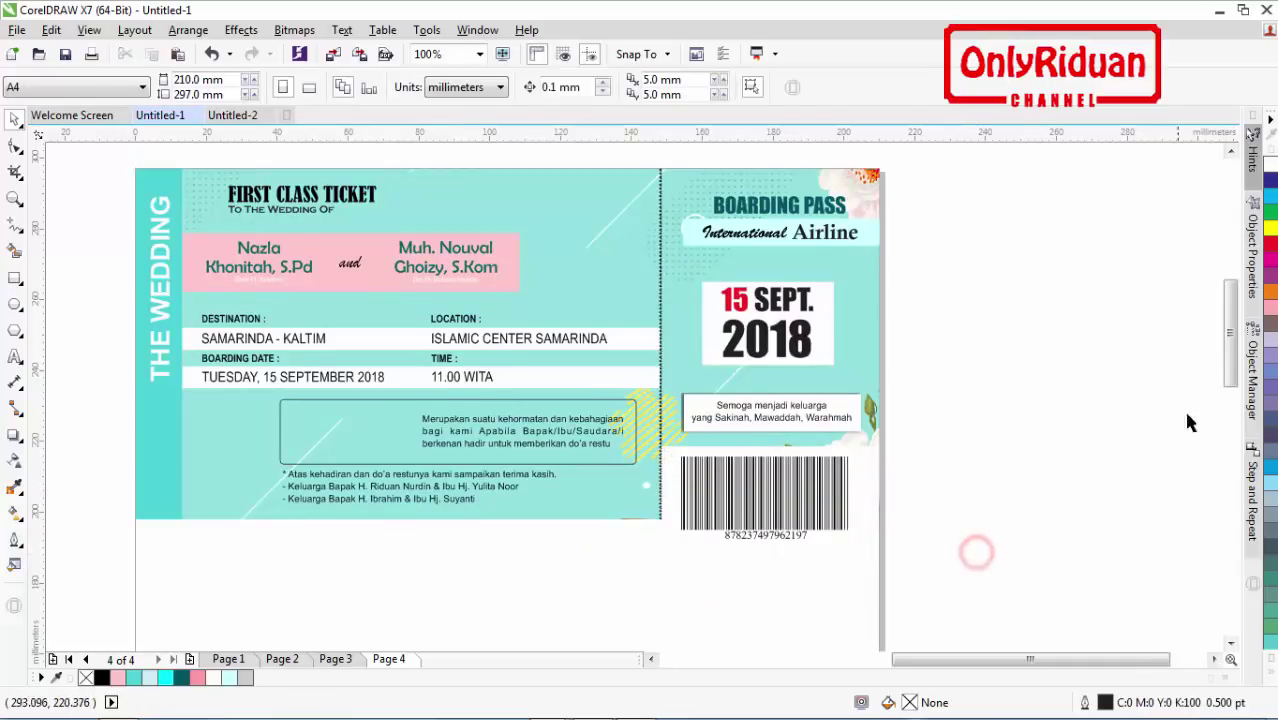
{"action": "scroll", "coordinate": [1187, 423], "scroll_direction": "down", "scroll_amount": 2}
{"action": "scroll", "coordinate": [781, 368], "scroll_direction": "up", "scroll_amount": 2}
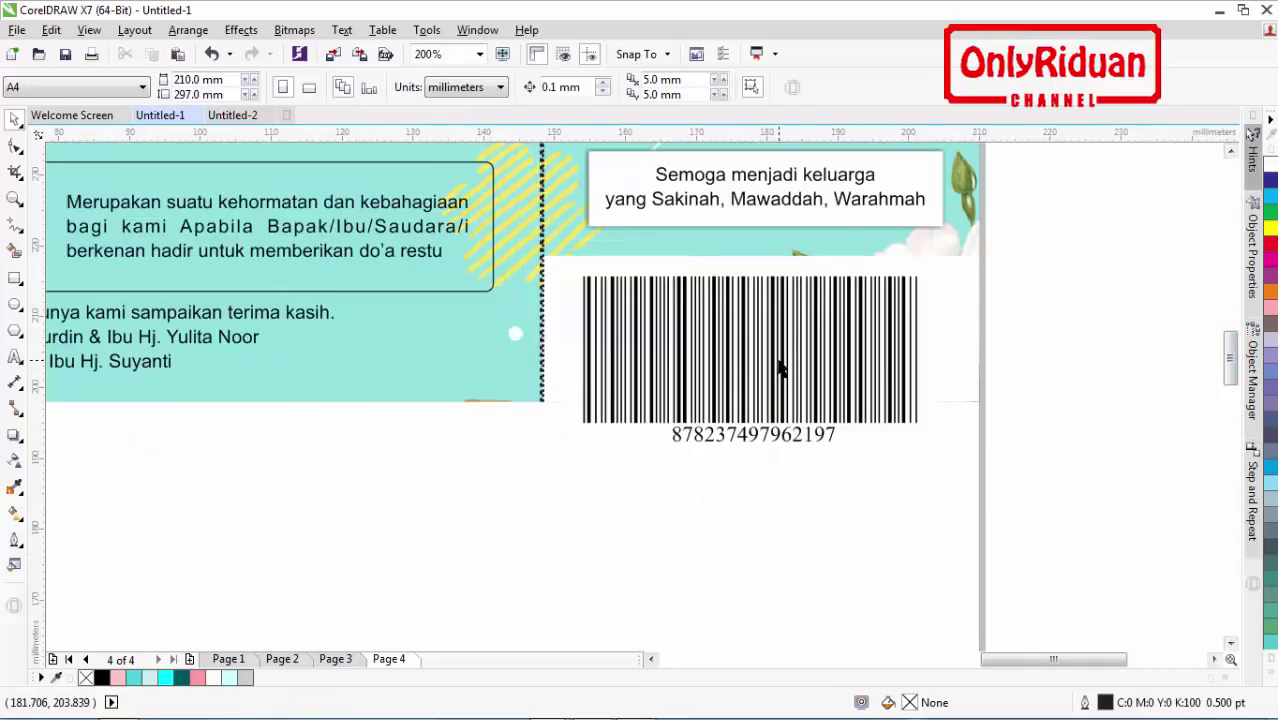
Step: Draw a rectangle about 60 by 13.6 mm over the number and lower end of the stub barcode
{"action": "left_click", "coordinate": [698, 360]}
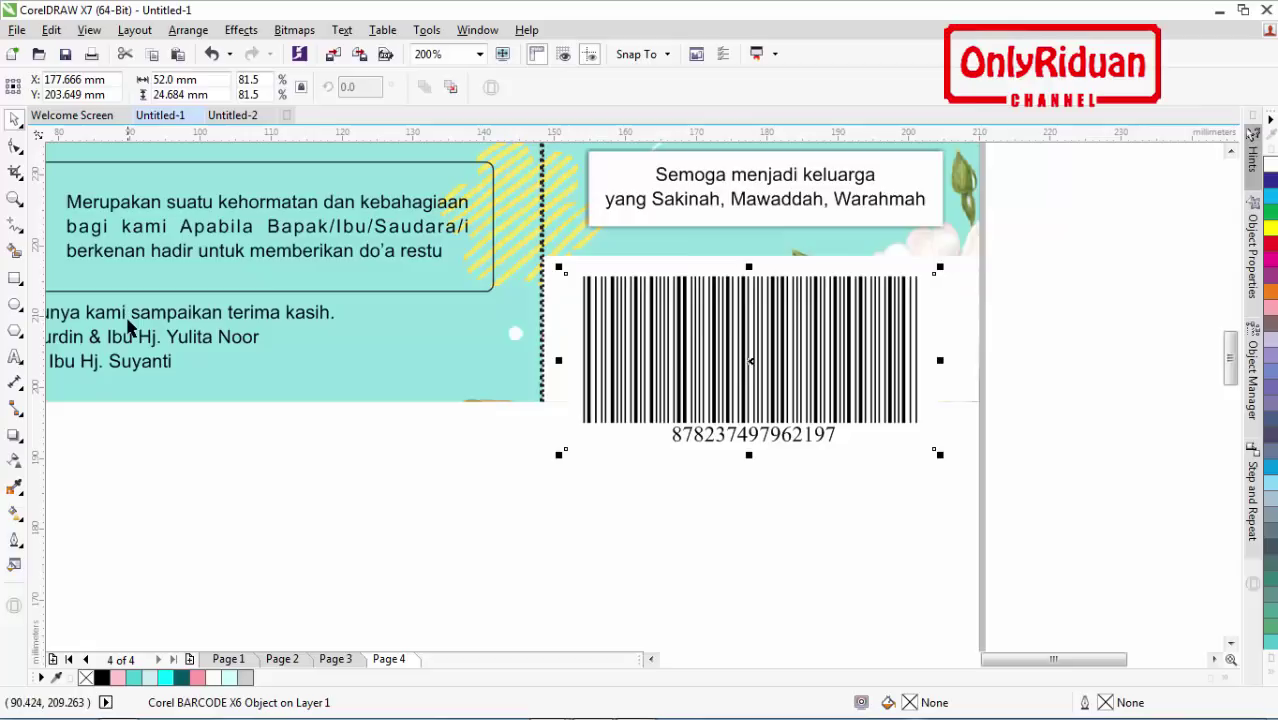
{"action": "left_click", "coordinate": [17, 279]}
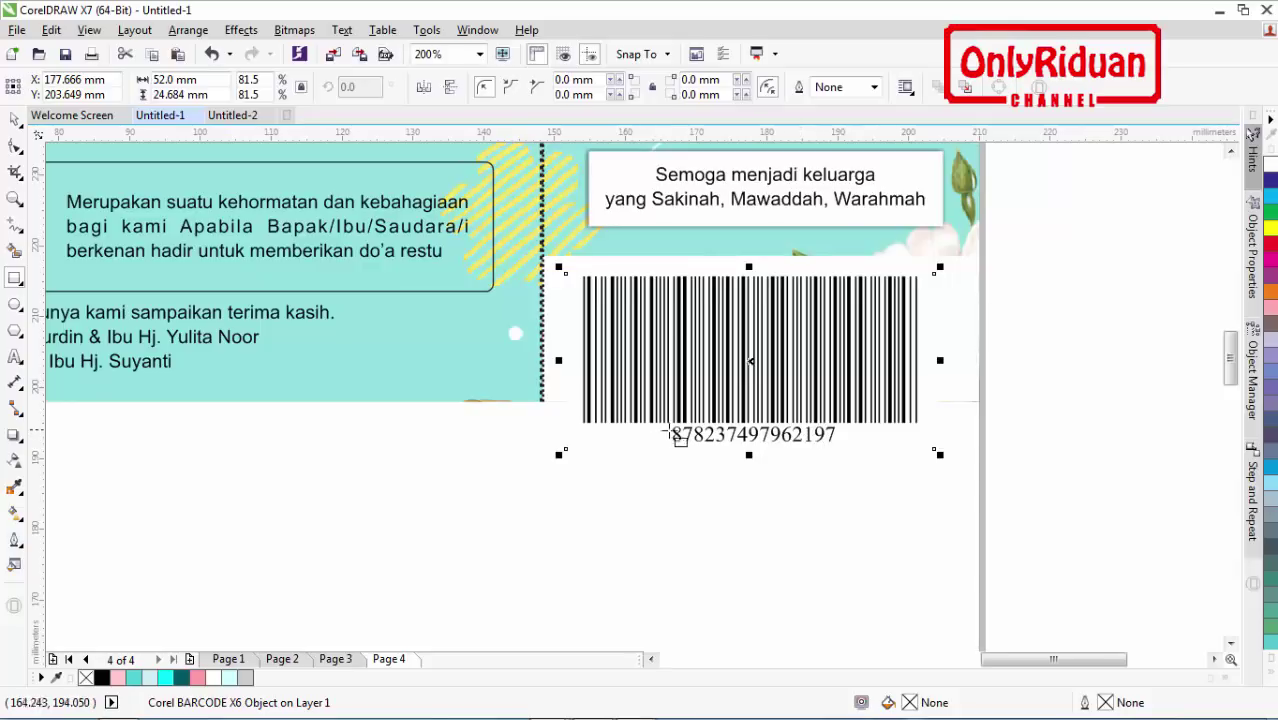
{"action": "left_click_drag", "start_coordinate": [967, 497], "coordinate": [556, 401]}
{"action": "left_click", "coordinate": [12, 118]}
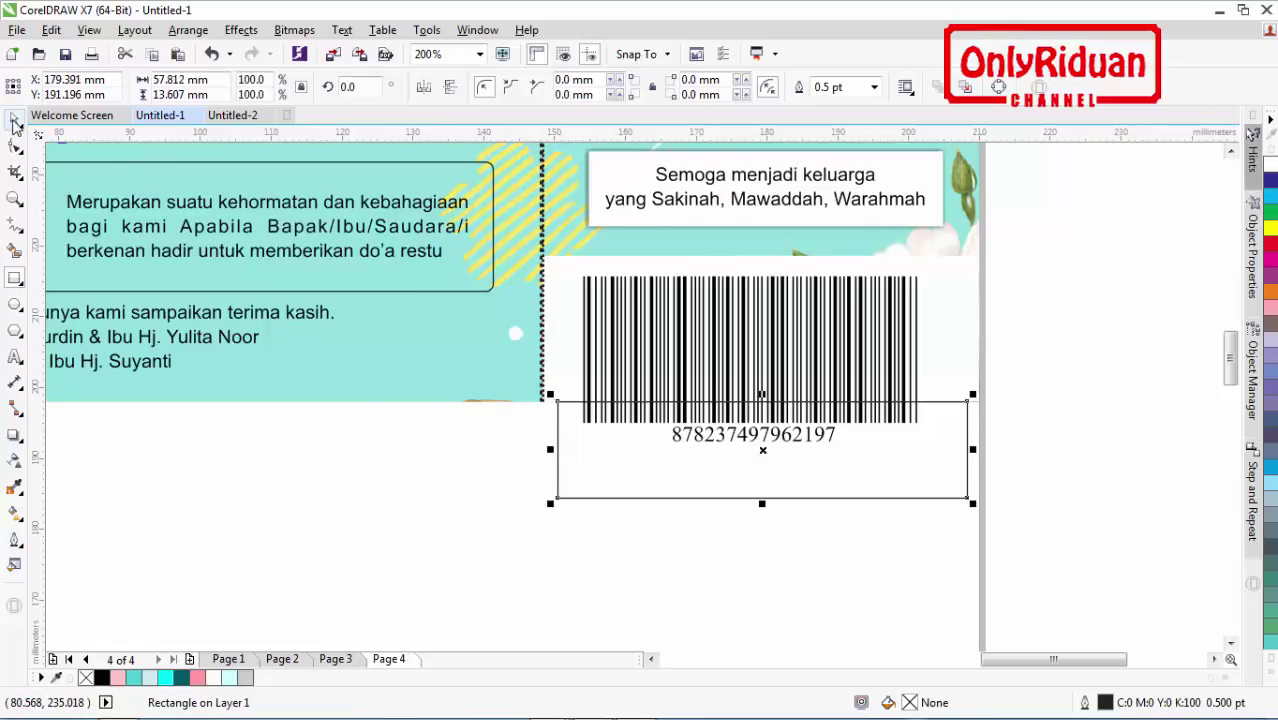
{"action": "left_click_drag", "start_coordinate": [550, 449], "coordinate": [536, 449]}
{"action": "left_click", "coordinate": [770, 551]}
{"action": "left_click", "coordinate": [776, 343]}
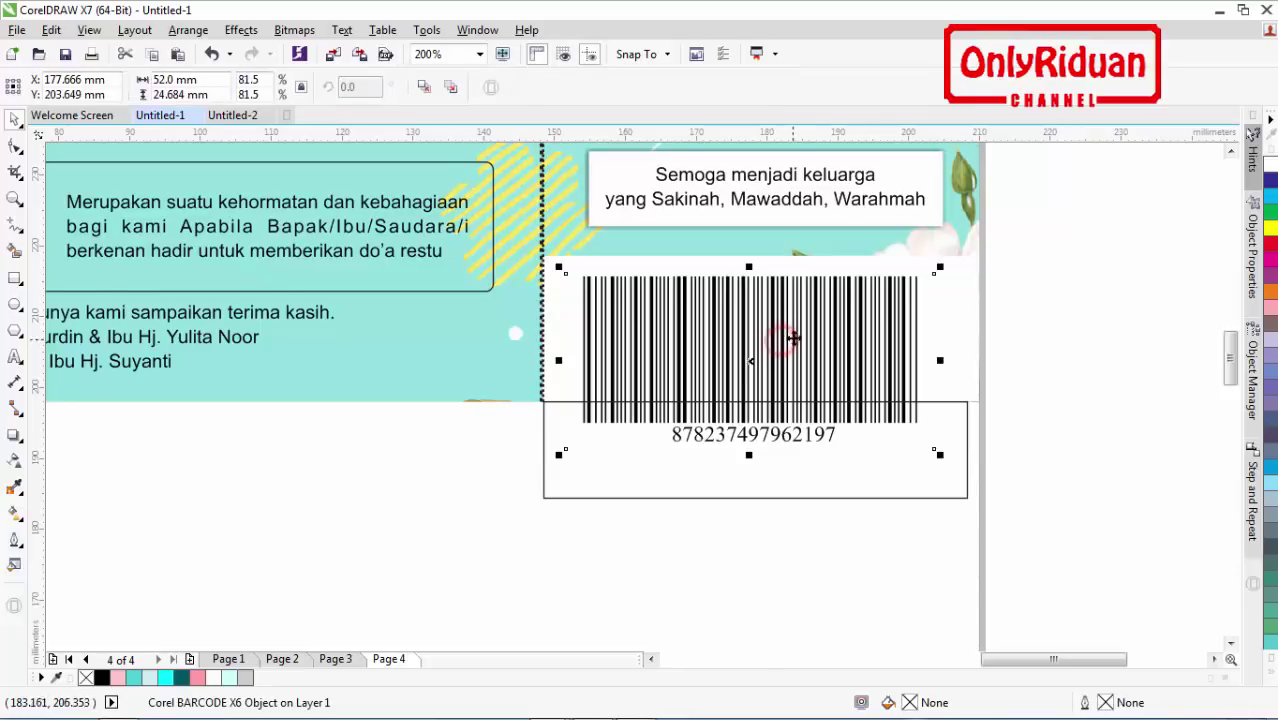
Step: Convert the stub barcode to a 300 dpi CMYK bitmap with anti-aliasing and a transparent background
{"action": "left_click_drag", "start_coordinate": [1046, 548], "coordinate": [490, 274]}
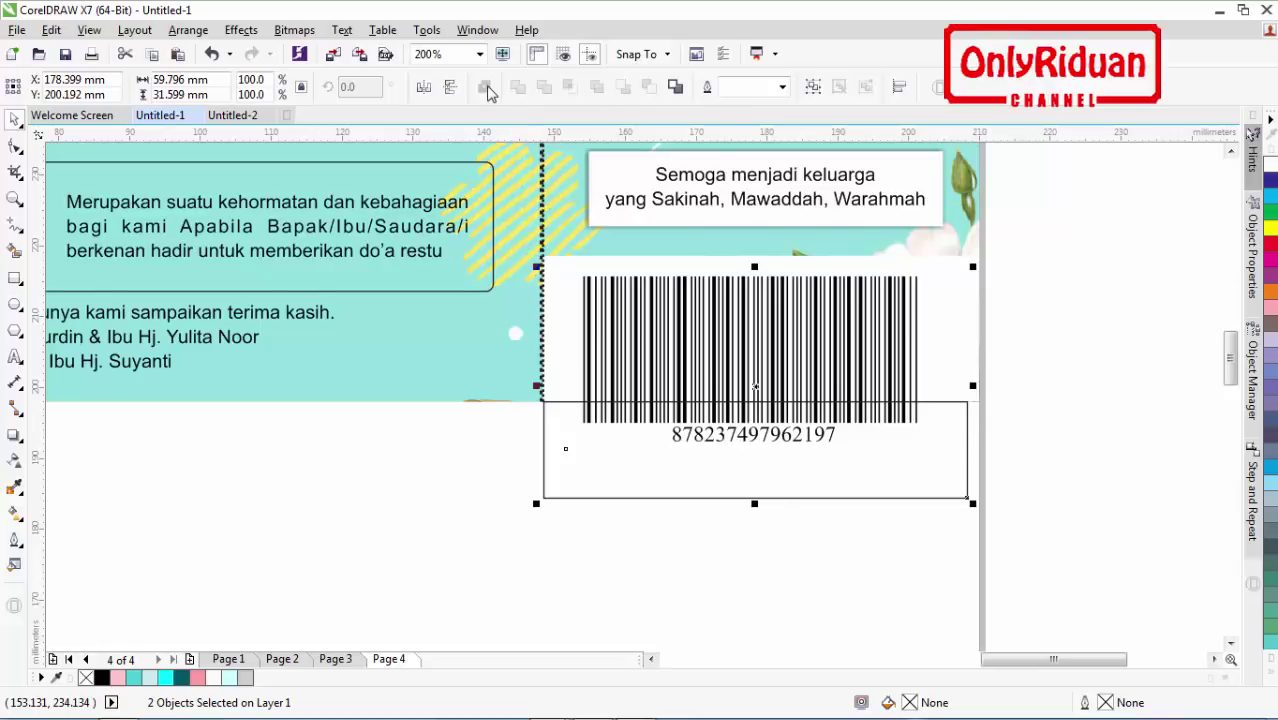
{"action": "left_click", "coordinate": [848, 322]}
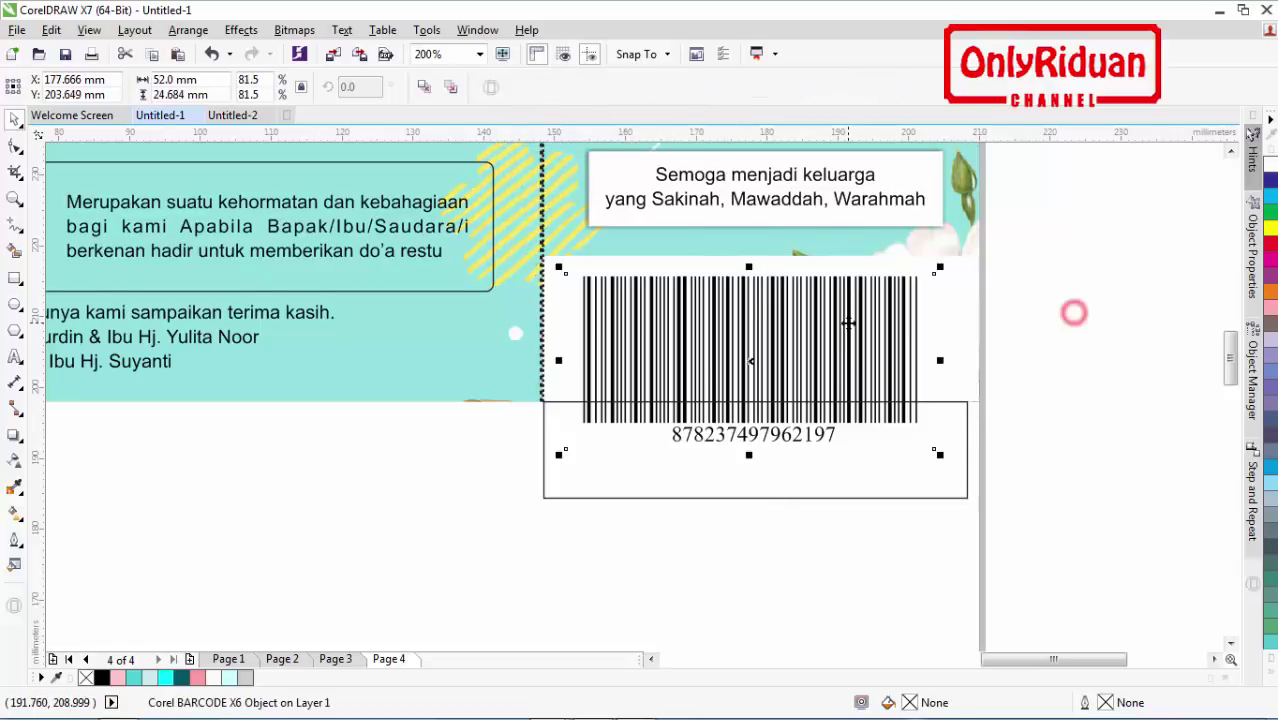
{"action": "left_click", "coordinate": [856, 334]}
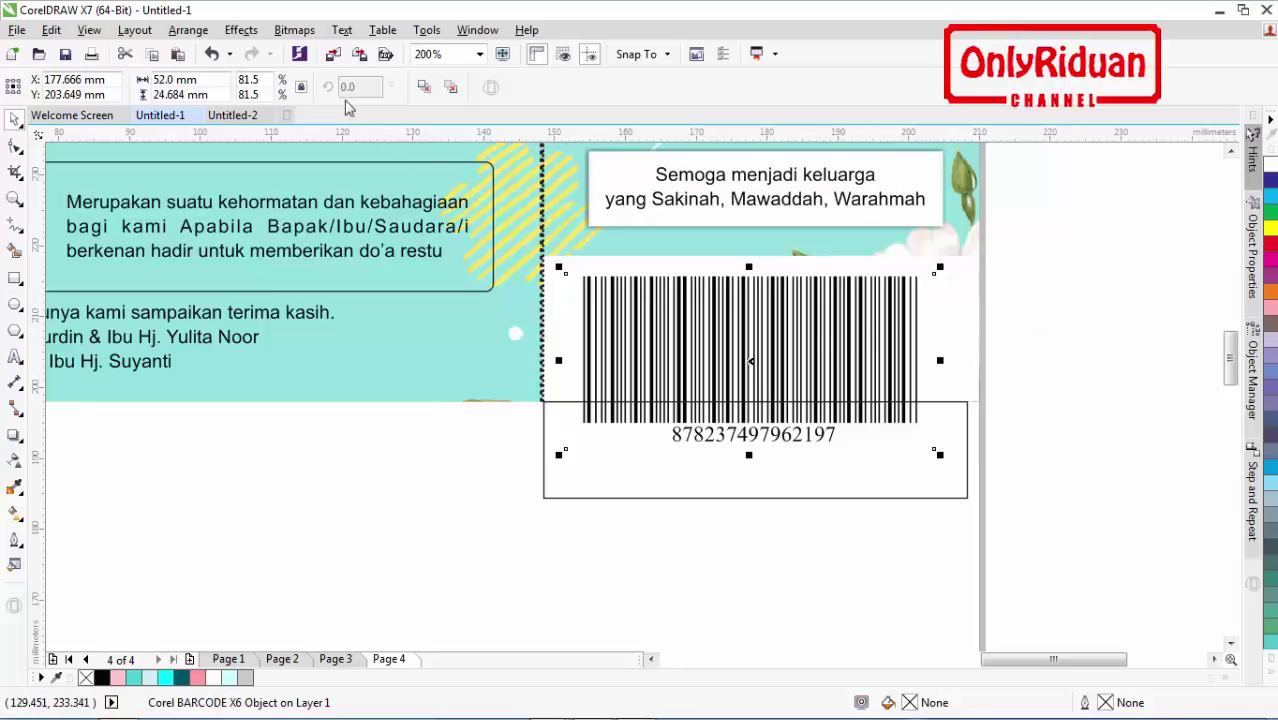
{"action": "left_click", "coordinate": [294, 30]}
{"action": "left_click", "coordinate": [324, 52]}
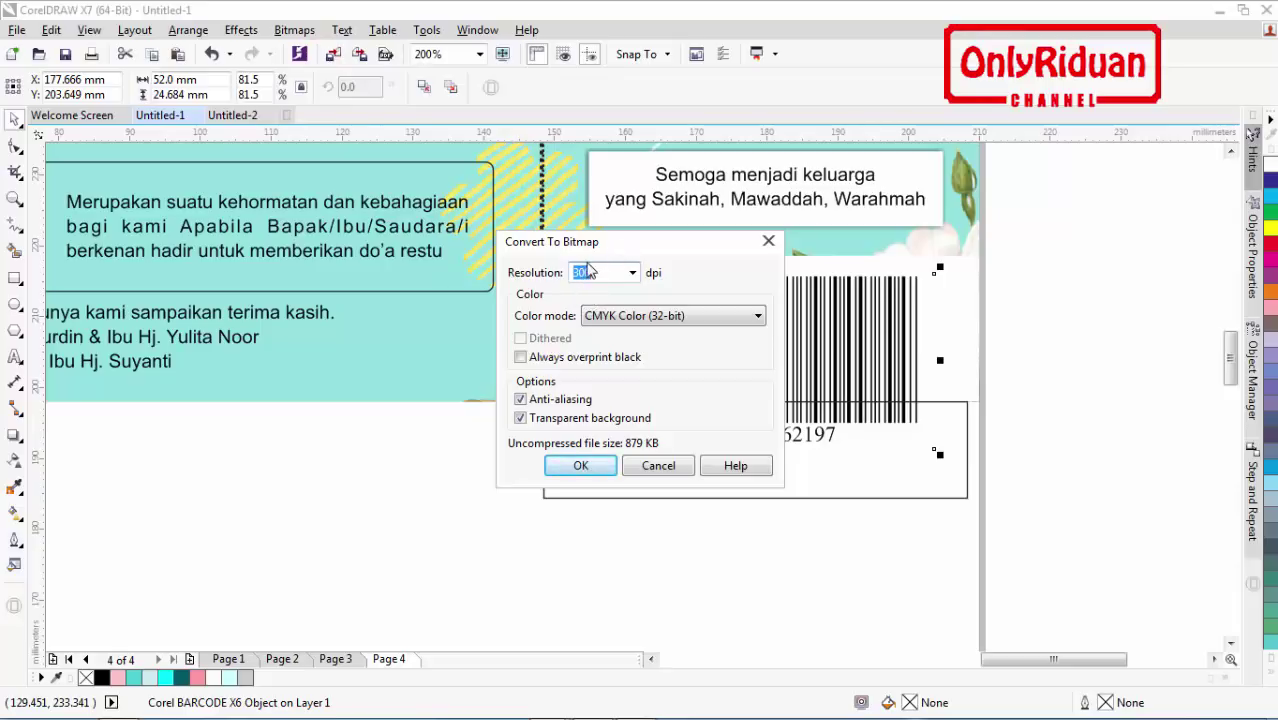
{"action": "left_click", "coordinate": [581, 465]}
{"action": "left_click", "coordinate": [1075, 489]}
Step: Trim the number and lower end off the barcode bitmap with the rectangle, and move the rectangle below the ticket
{"action": "left_click_drag", "start_coordinate": [1033, 551], "coordinate": [510, 268]}
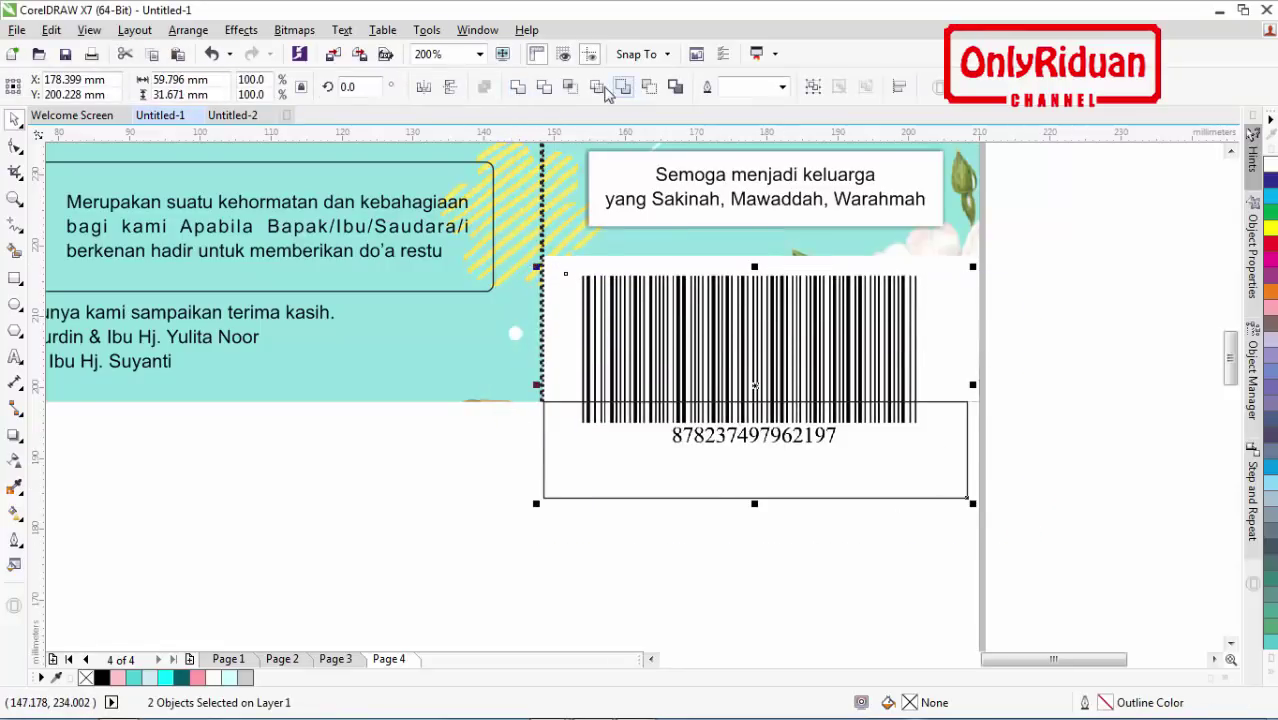
{"action": "left_click", "coordinate": [544, 87]}
{"action": "left_click", "coordinate": [1067, 350]}
{"action": "left_click", "coordinate": [833, 450]}
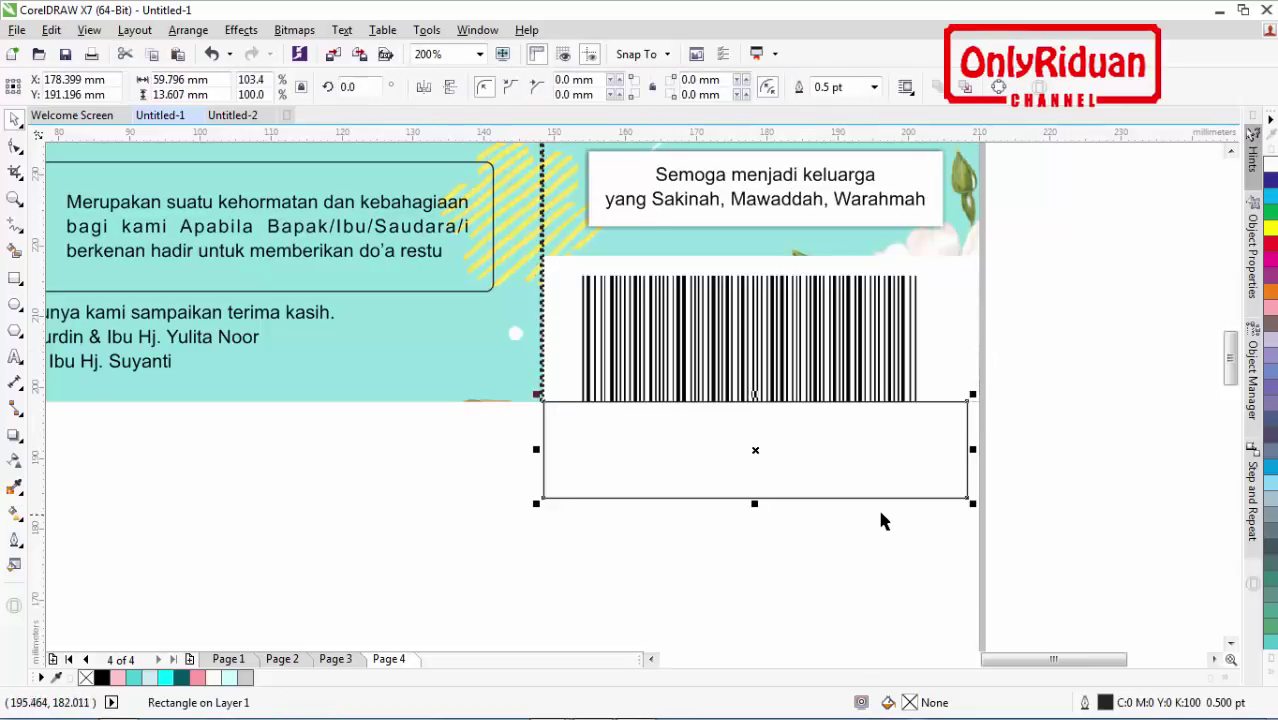
{"action": "left_click_drag", "start_coordinate": [890, 478], "coordinate": [887, 555]}
Step: Nudge the trimmed barcode slightly upward within the white area of the stub
{"action": "left_click", "coordinate": [802, 349]}
{"action": "key", "text": "Up"}
{"action": "key", "text": "Up"}
{"action": "key", "text": "Up"}
{"action": "key", "text": "Up"}
{"action": "key", "text": "Up"}
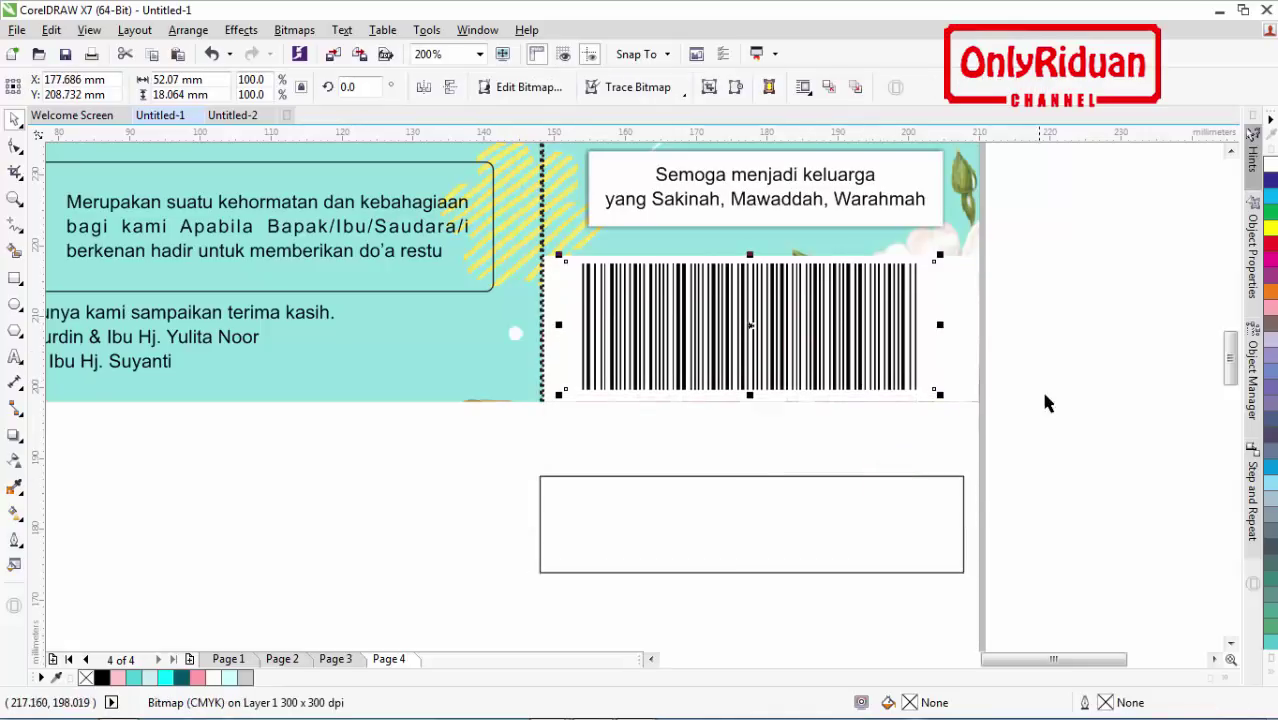
{"action": "left_click", "coordinate": [1047, 393]}
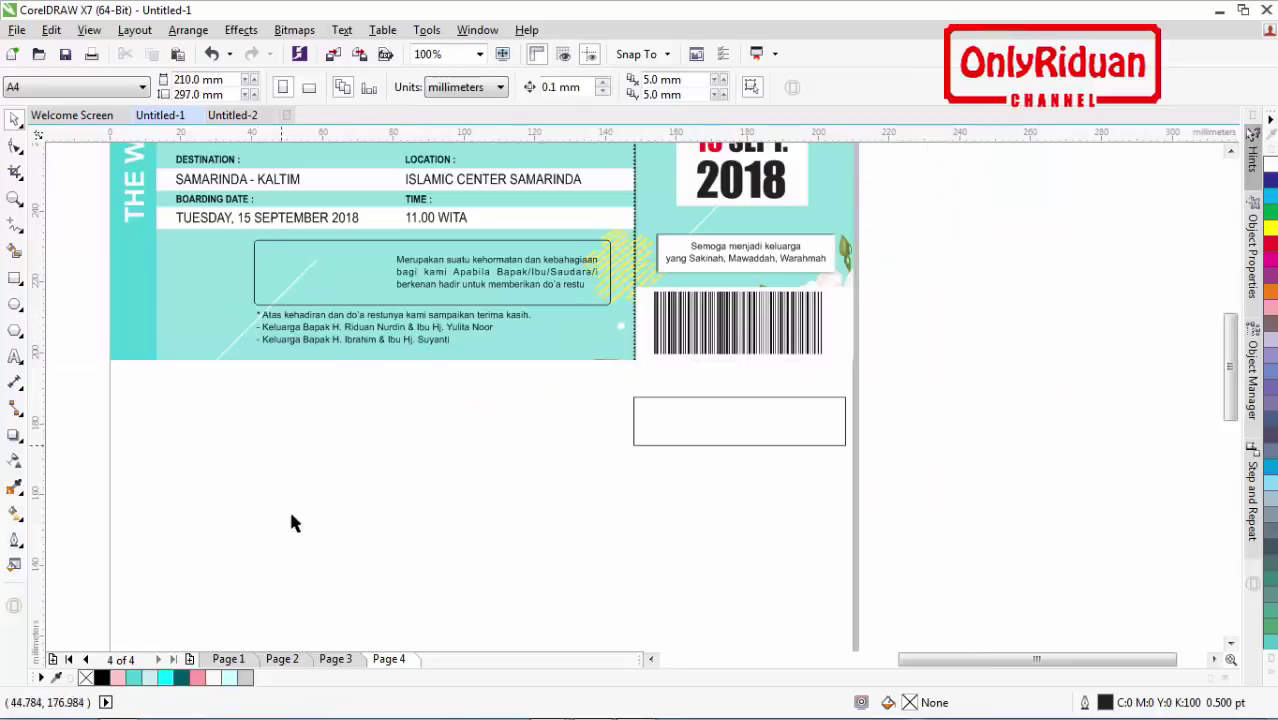
Step: Following the page 1 layout, move the barcode into the rounded box on page 4 and scale it to about 36.7 mm wide
{"action": "left_click", "coordinate": [228, 658]}
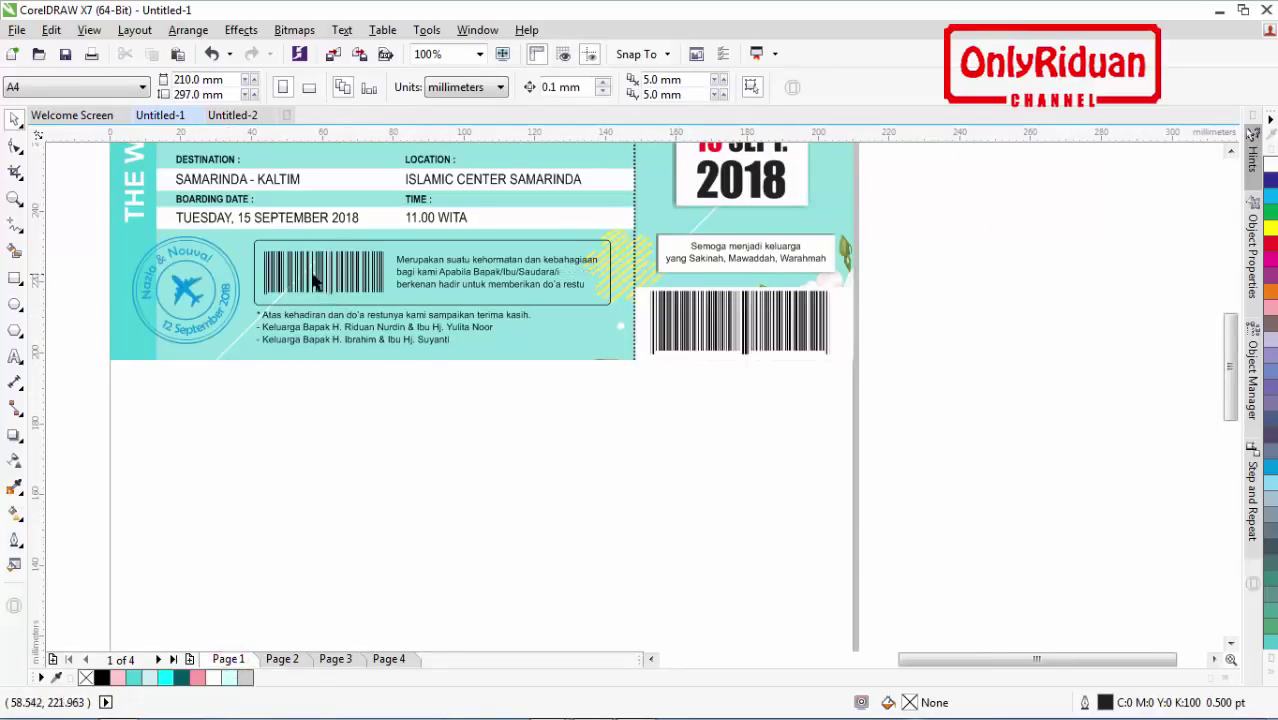
{"action": "left_click", "coordinate": [338, 659]}
{"action": "left_click", "coordinate": [388, 659]}
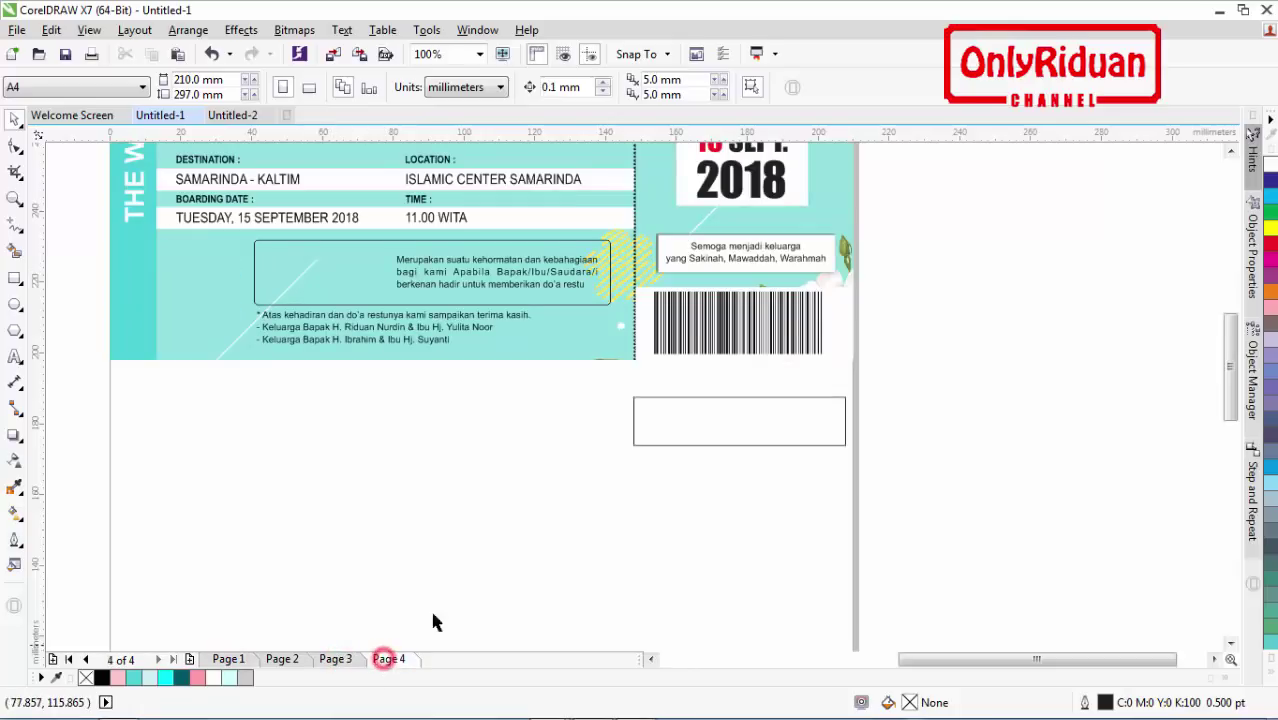
{"action": "left_click", "coordinate": [813, 332]}
{"action": "left_click_drag", "start_coordinate": [810, 330], "coordinate": [372, 289]}
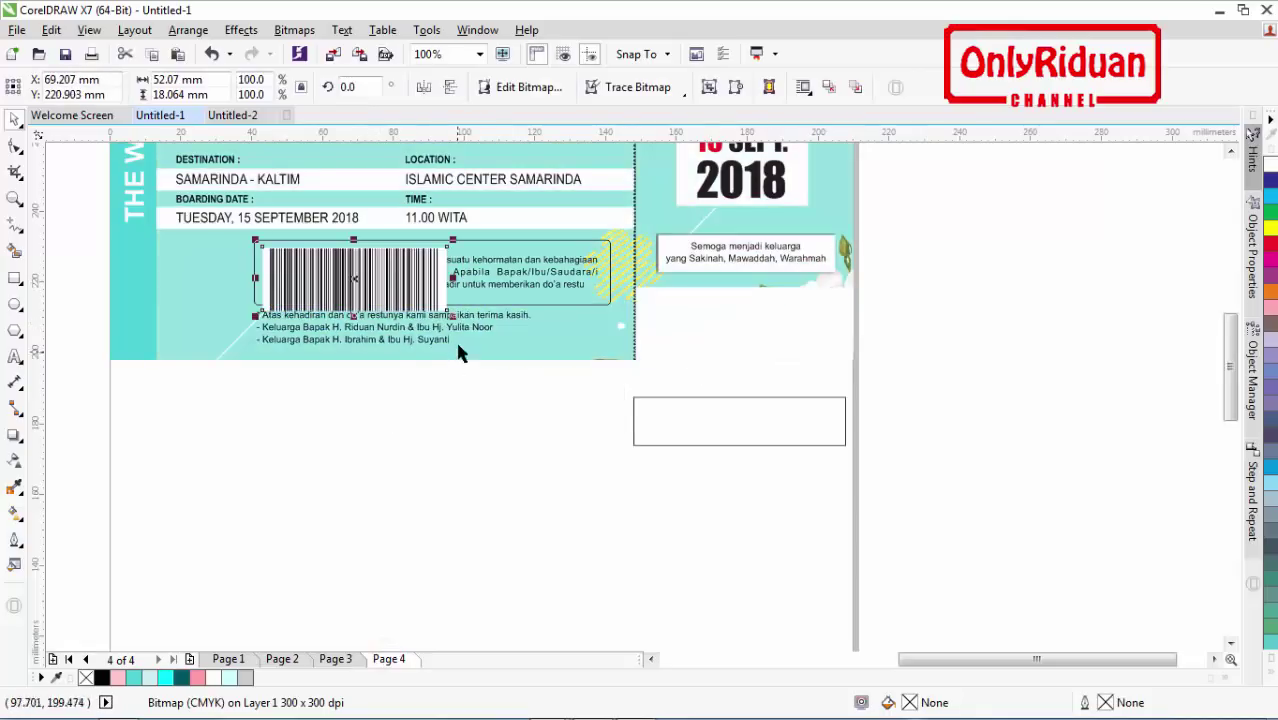
{"action": "left_click_drag", "start_coordinate": [450, 316], "coordinate": [432, 312]}
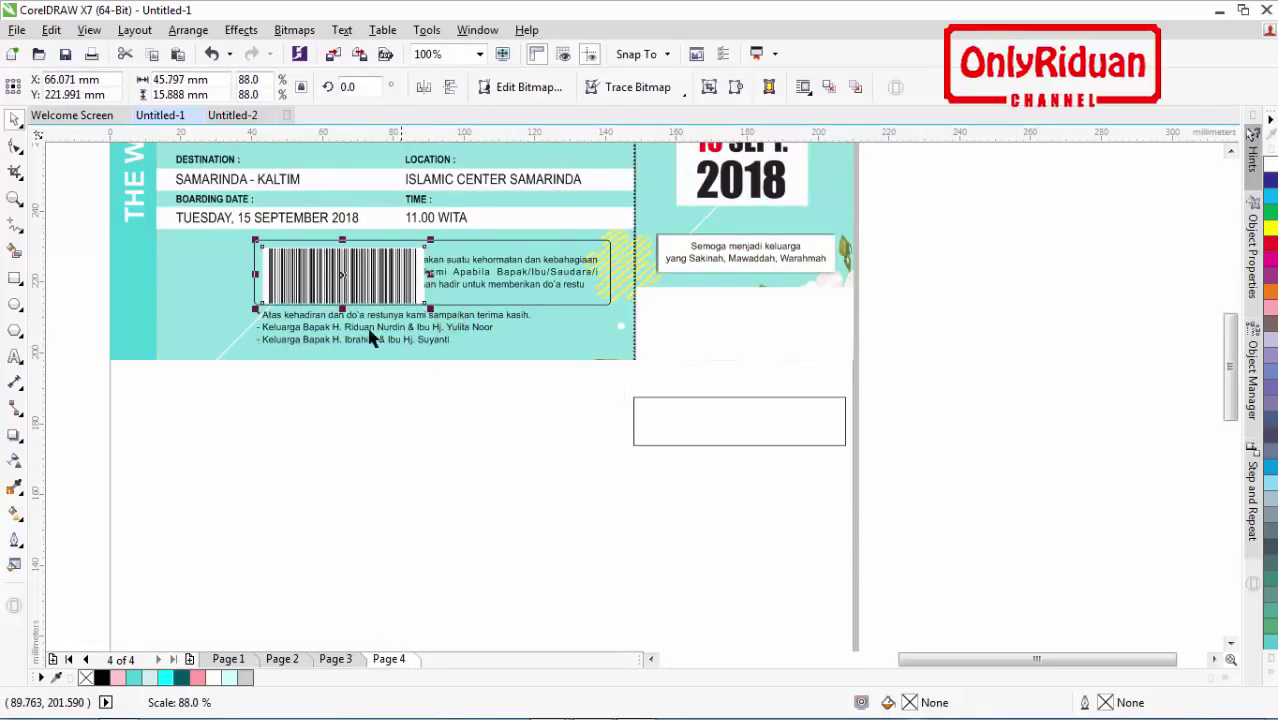
{"action": "scroll", "coordinate": [315, 277], "scroll_direction": "up", "scroll_amount": 1}
{"action": "left_click_drag", "start_coordinate": [538, 338], "coordinate": [474, 313]}
{"action": "left_click_drag", "start_coordinate": [372, 263], "coordinate": [370, 267]}
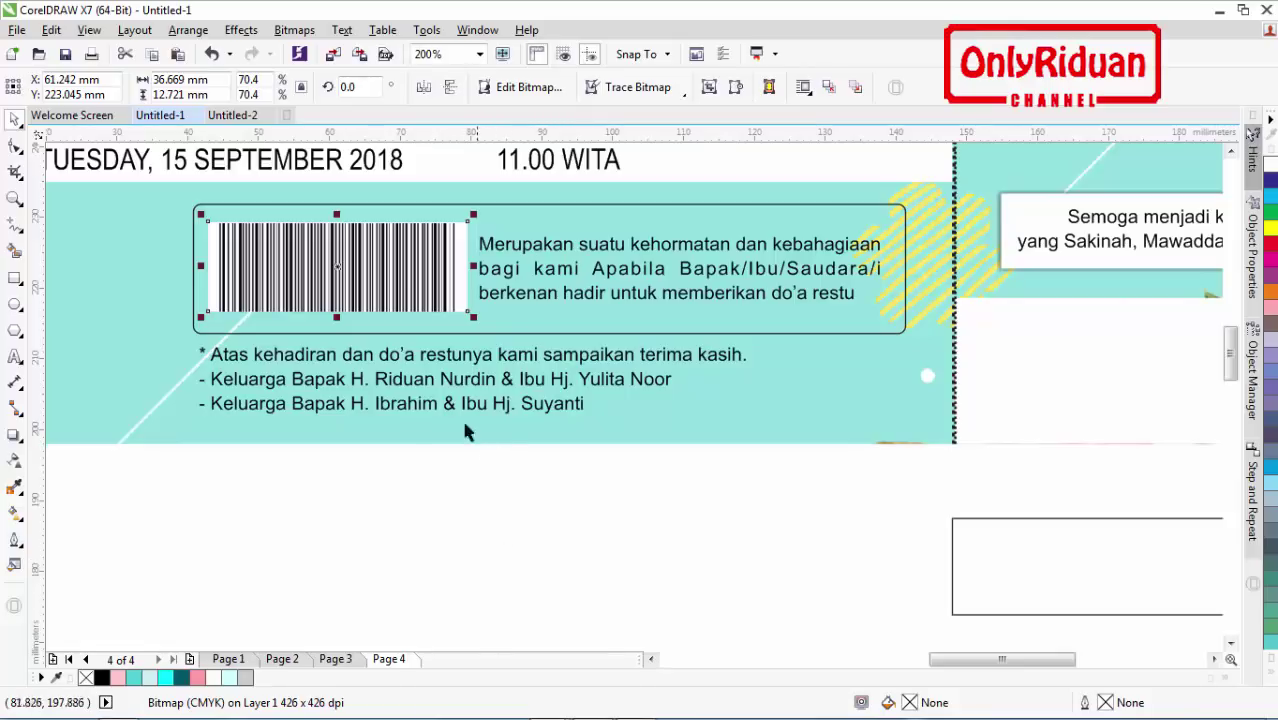
Step: Hide the barcode bitmap's white background with a bitmap color mask, sampling white and using a tolerance of 41
{"action": "left_click", "coordinate": [294, 30]}
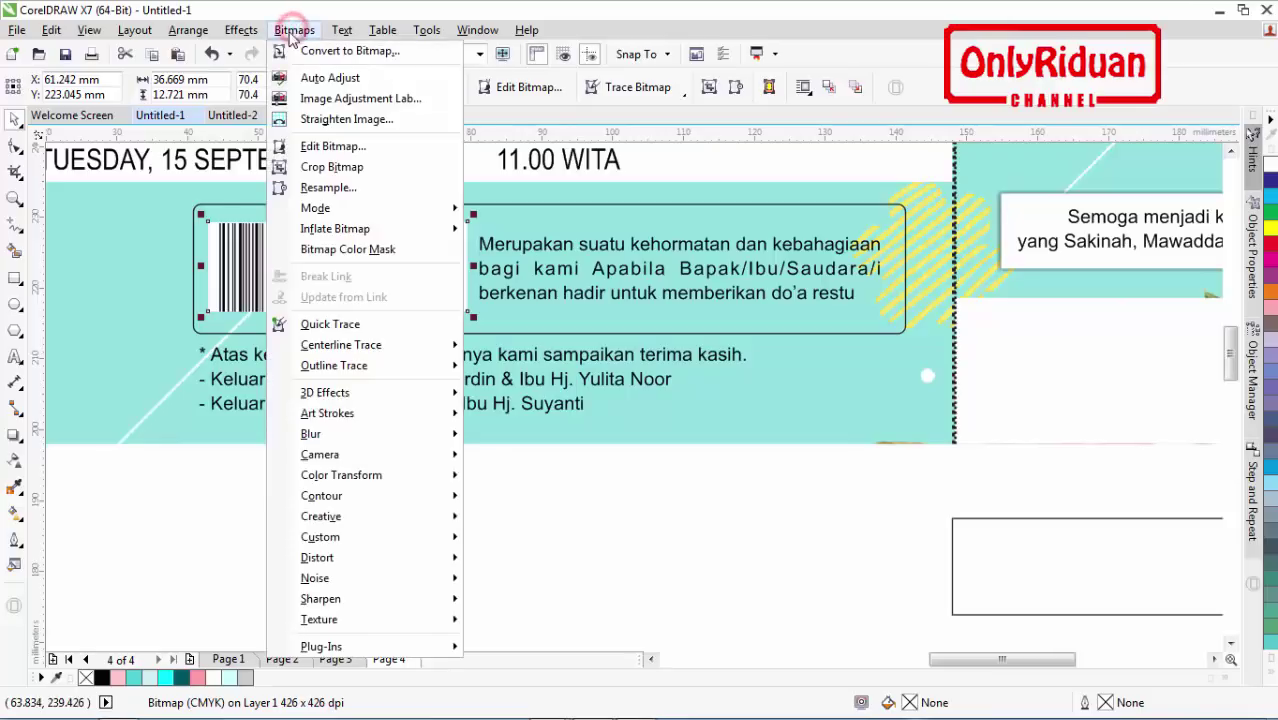
{"action": "left_click", "coordinate": [348, 250]}
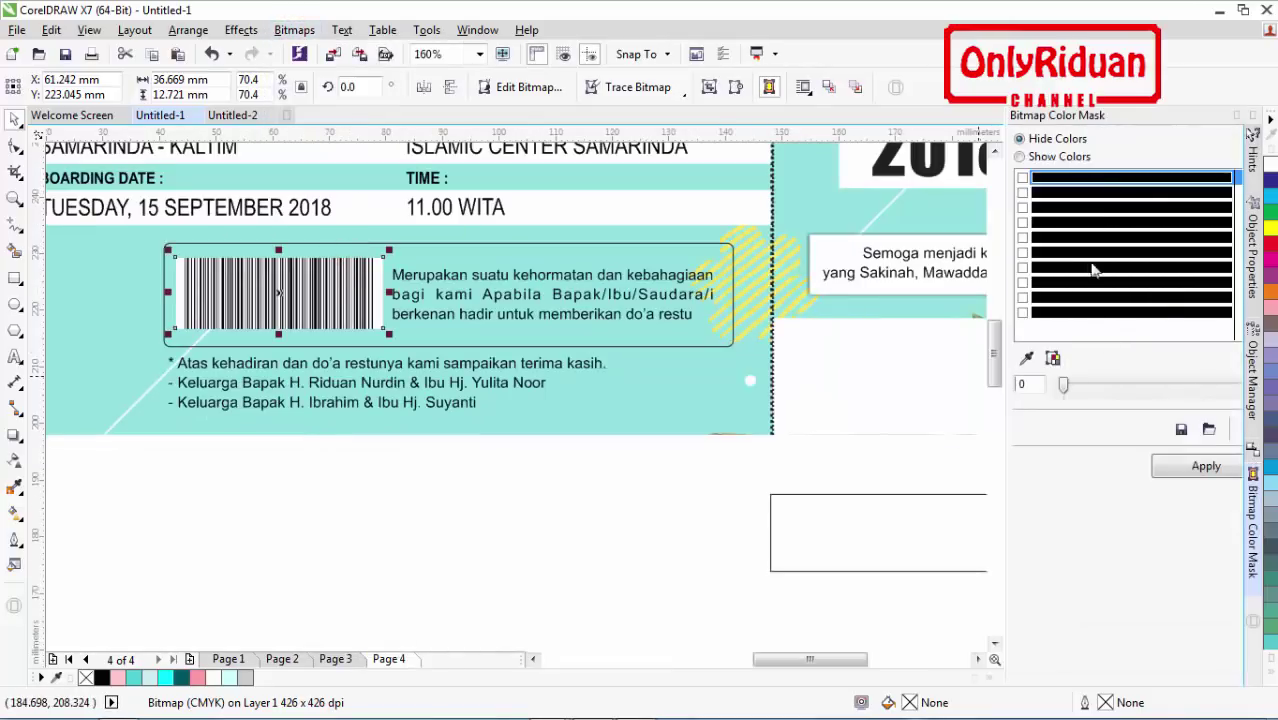
{"action": "left_click", "coordinate": [1022, 179]}
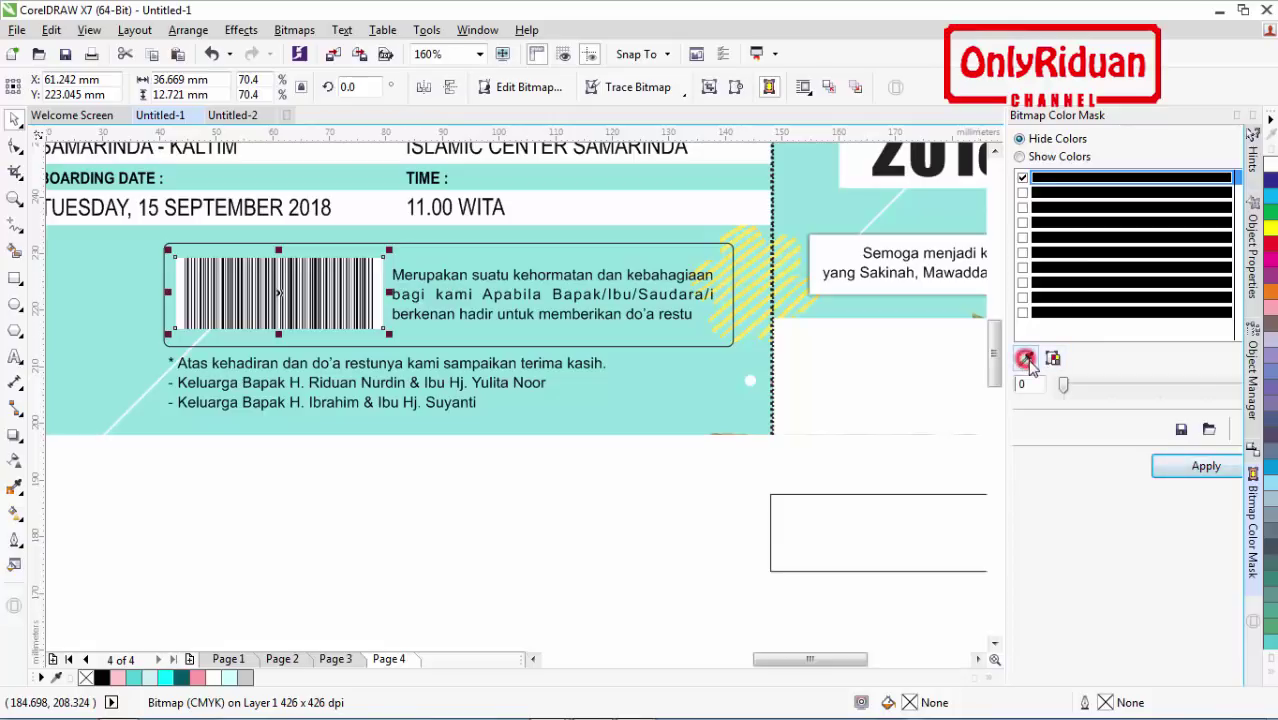
{"action": "left_click", "coordinate": [387, 272]}
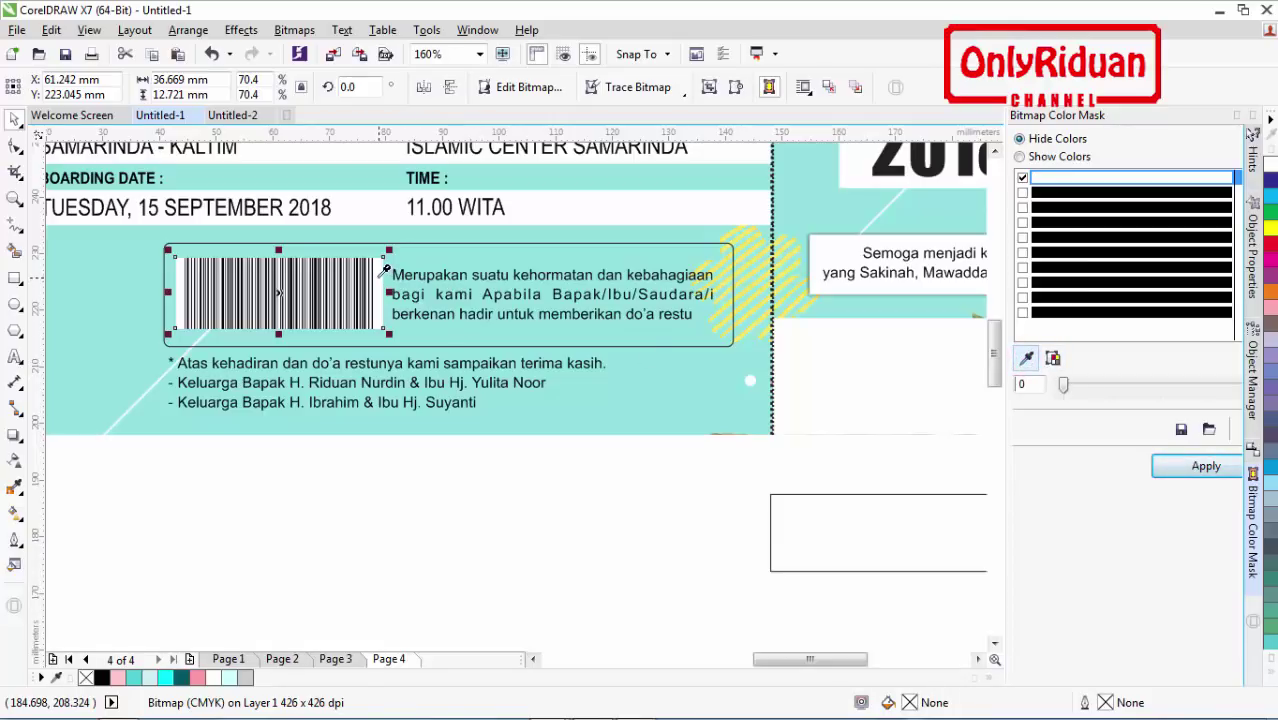
{"action": "left_click", "coordinate": [385, 270]}
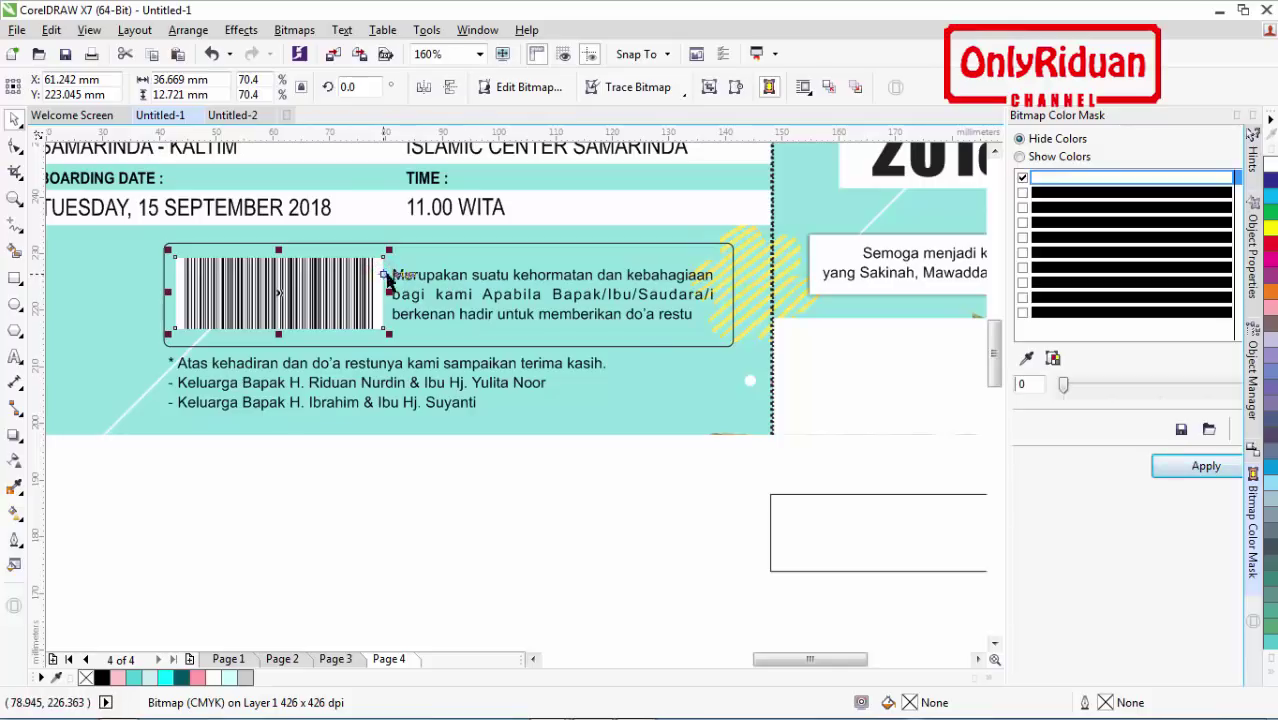
{"action": "left_click_drag", "start_coordinate": [1063, 387], "coordinate": [1145, 397]}
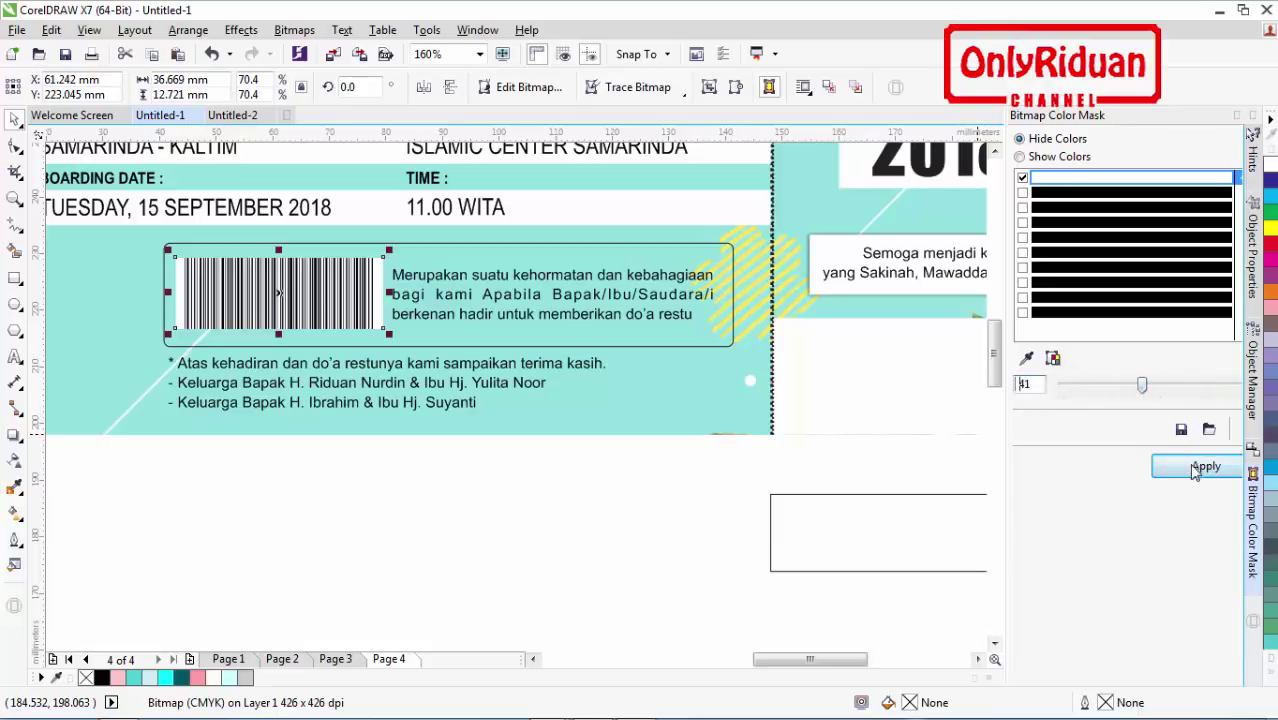
{"action": "left_click", "coordinate": [1196, 467]}
{"action": "left_click", "coordinate": [756, 403]}
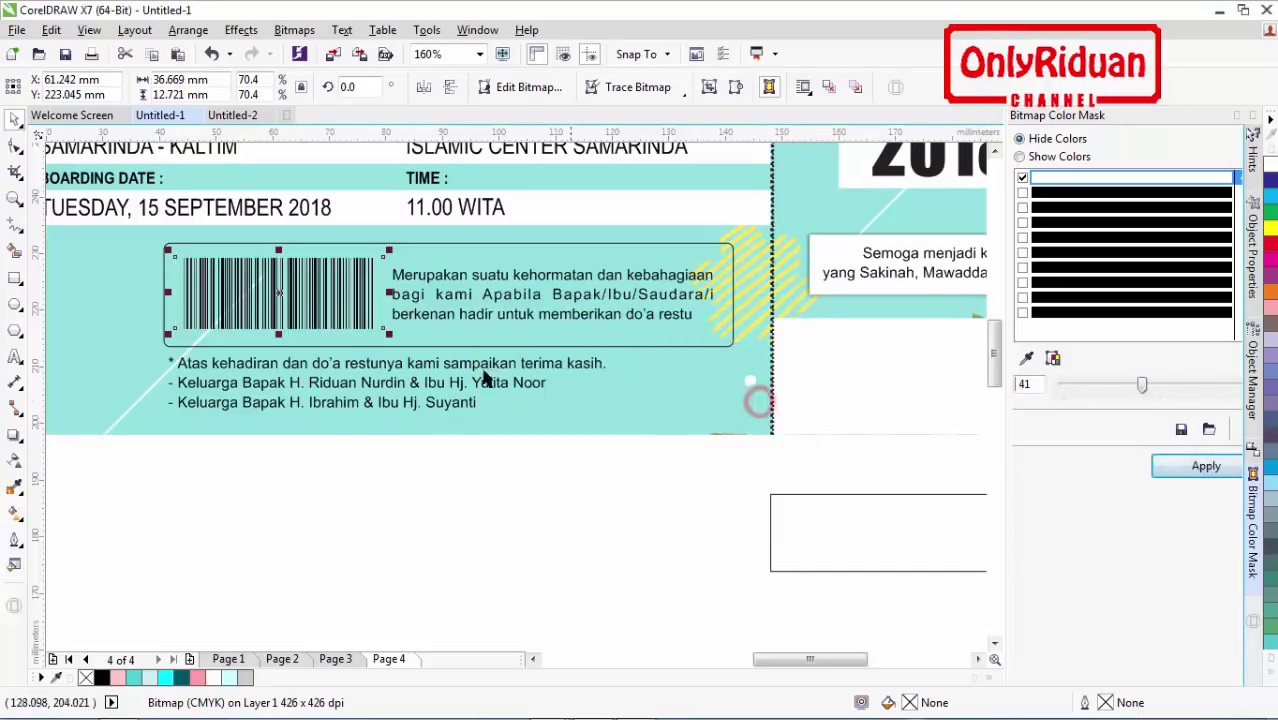
Step: Raise the barcode color mask's tolerance to 55, apply it, and close the mask settings
{"action": "mouse_move", "coordinate": [1147, 397]}
{"action": "left_mouse_down"}
{"action": "mouse_move", "coordinate": [1240, 403]}
{"action": "mouse_move", "coordinate": [1171, 400]}
{"action": "left_mouse_up"}
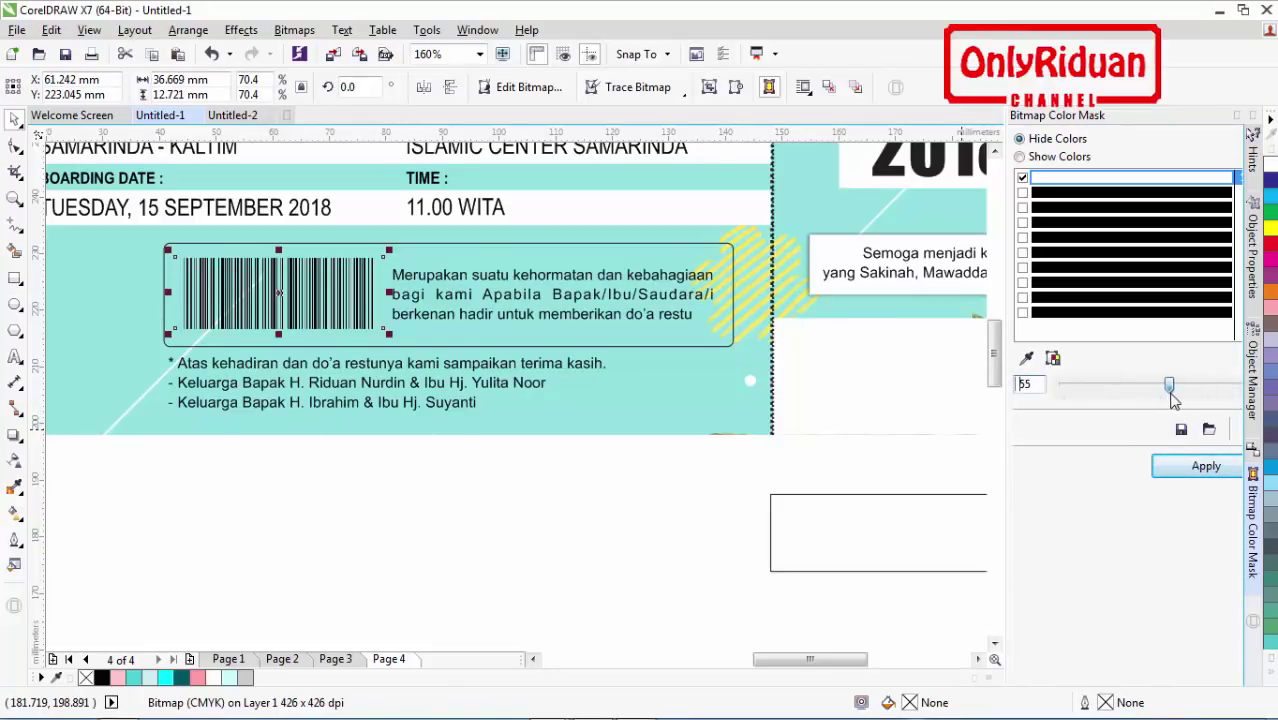
{"action": "left_click", "coordinate": [1195, 467]}
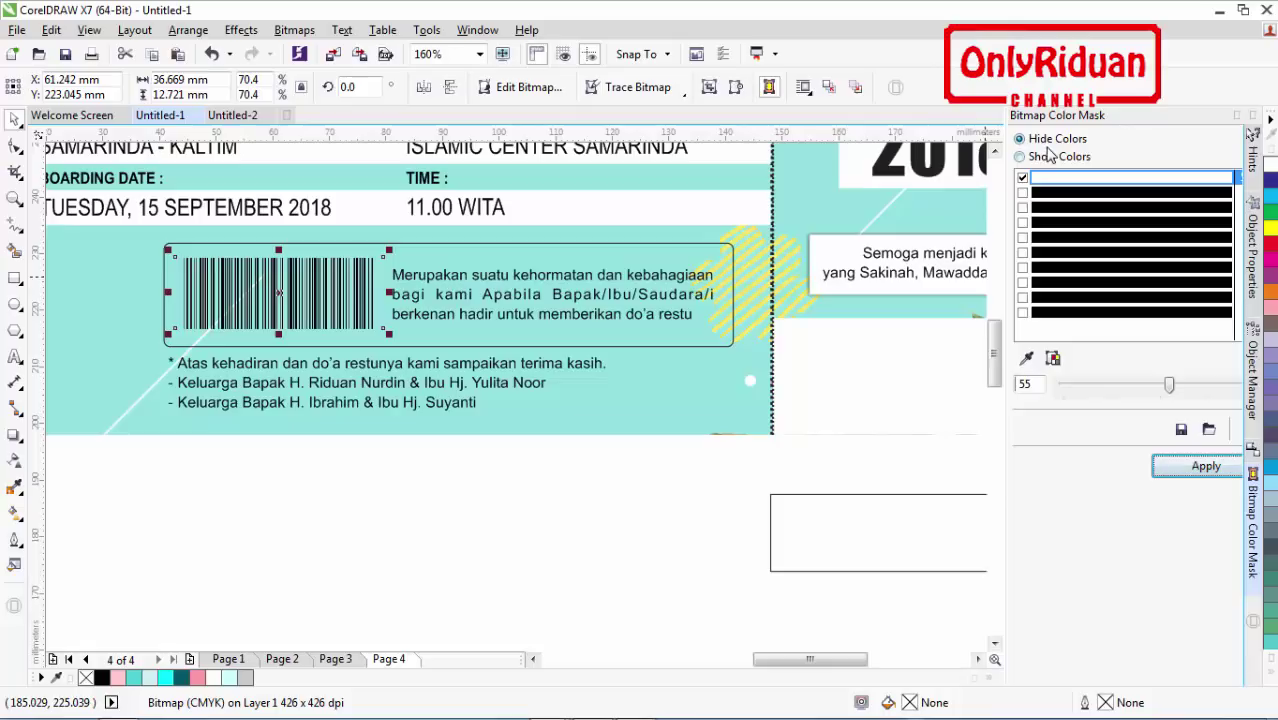
{"action": "left_click", "coordinate": [487, 521]}
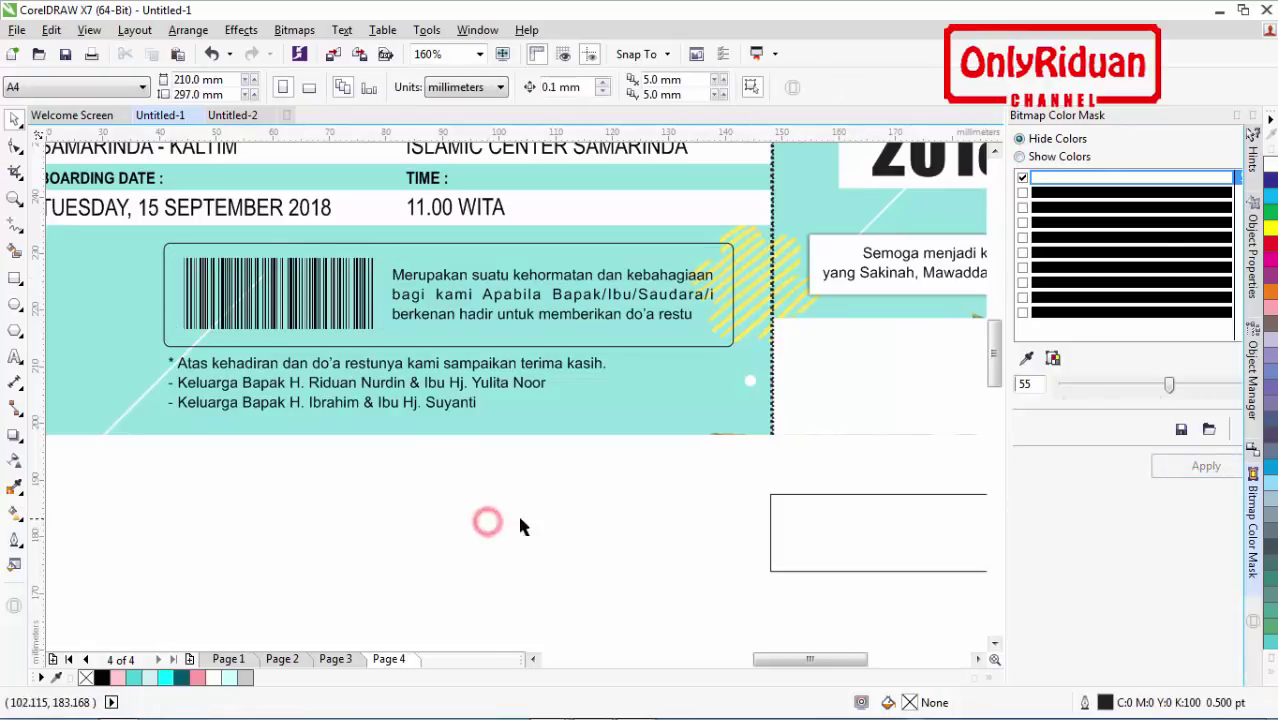
{"action": "left_click", "coordinate": [1238, 117]}
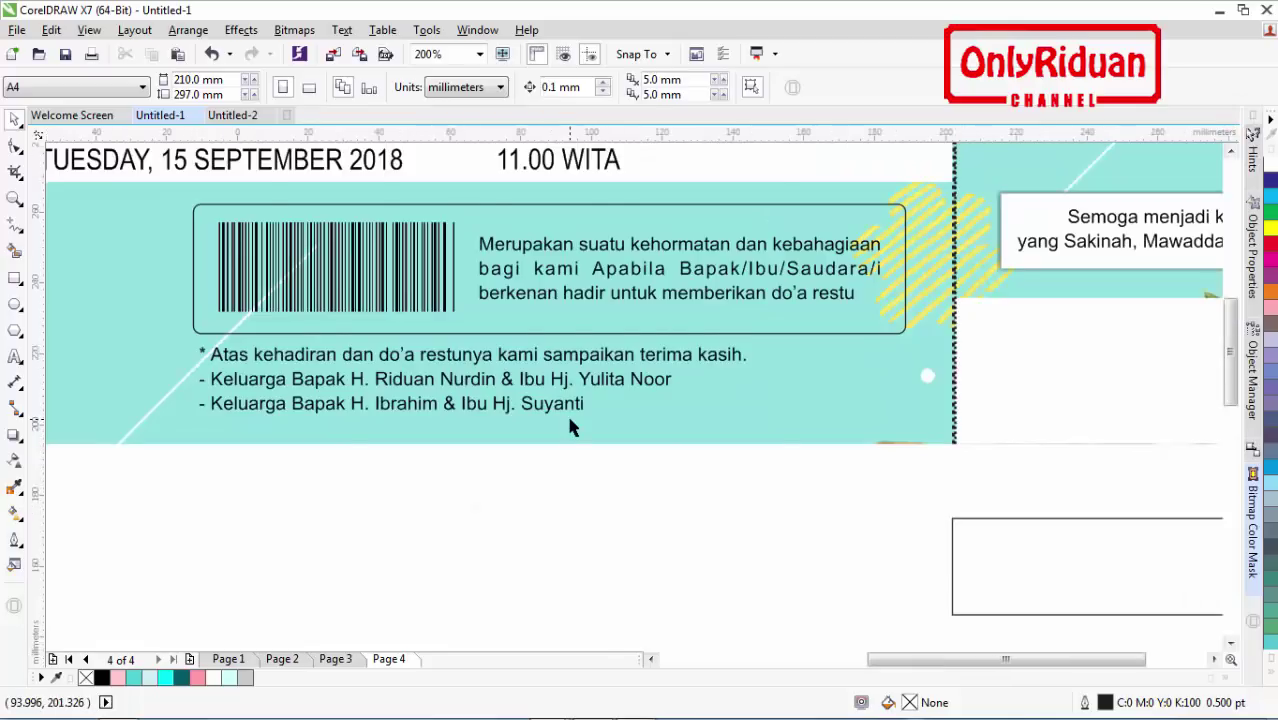
Step: Place a copy of the masked barcode in the stub's white area and enlarge it to about 49 mm wide
{"action": "scroll", "coordinate": [571, 423], "scroll_direction": "down", "scroll_amount": 1}
{"action": "left_click", "coordinate": [1230, 151]}
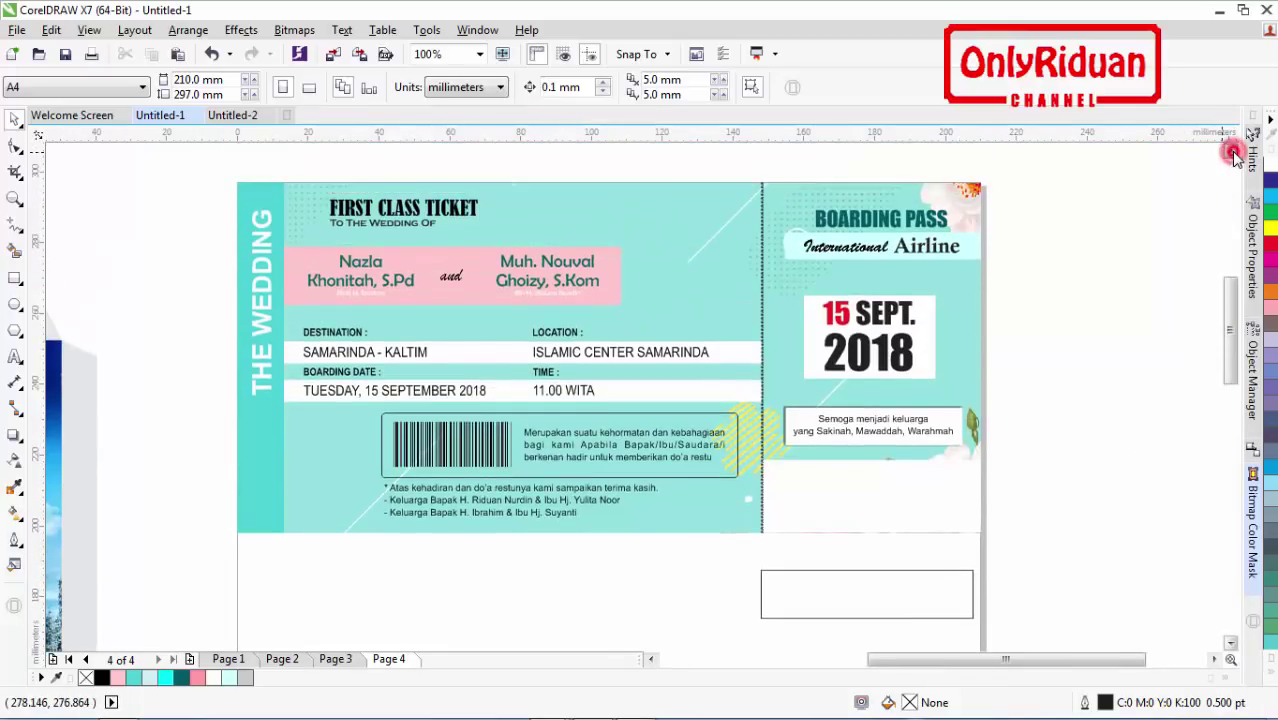
{"action": "left_click", "coordinate": [1230, 151]}
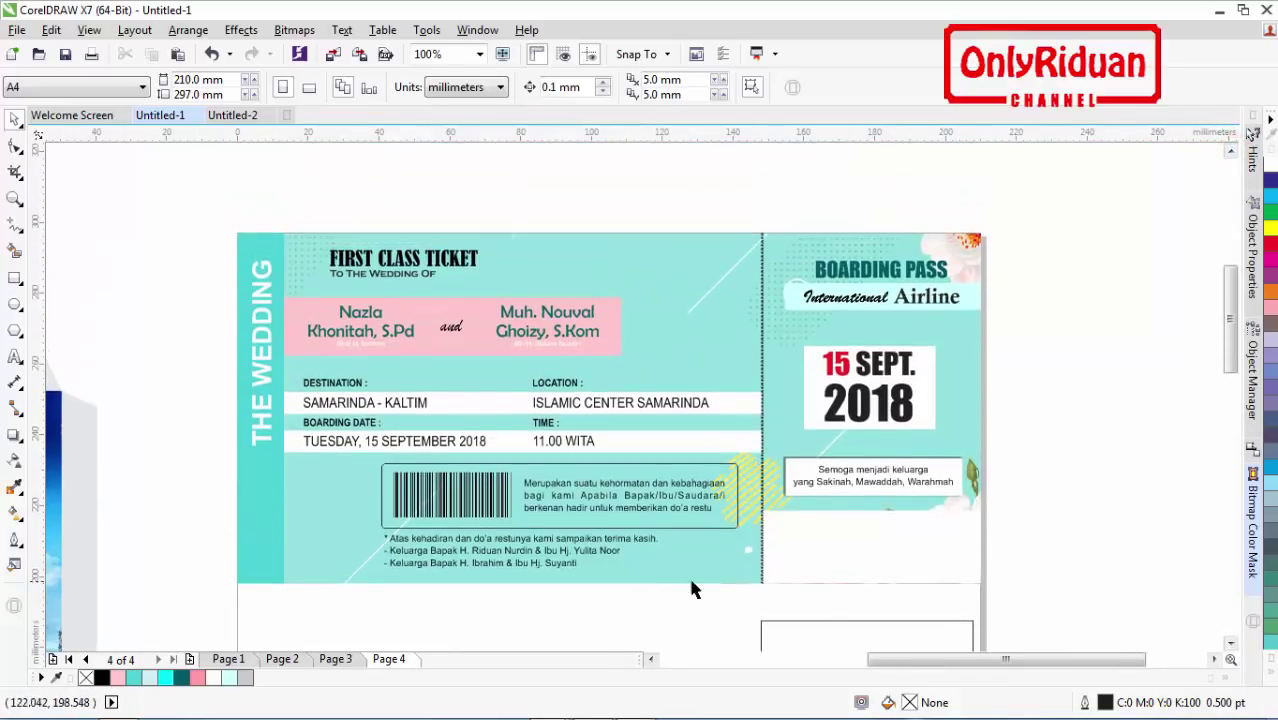
{"action": "left_click_drag", "start_coordinate": [1233, 320], "coordinate": [1233, 362]}
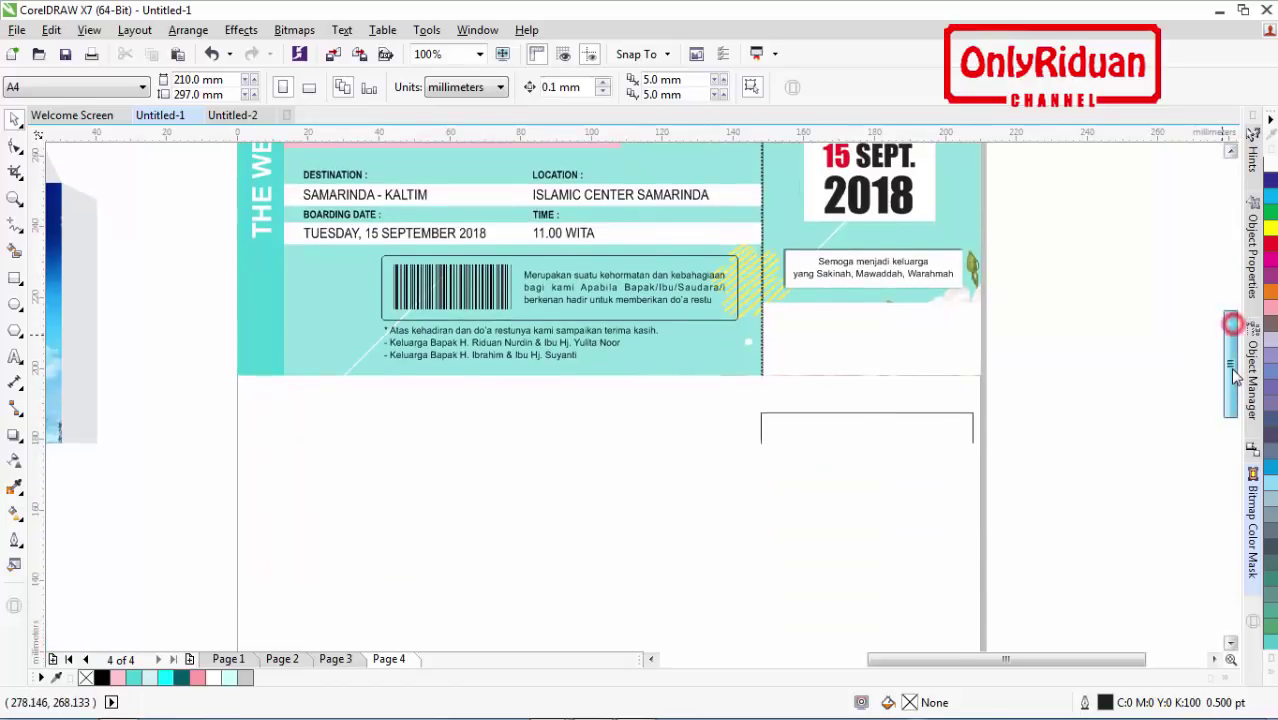
{"action": "left_click", "coordinate": [462, 304]}
{"action": "left_click_drag", "start_coordinate": [452, 283], "coordinate": [842, 333]}
{"action": "left_click_drag", "start_coordinate": [910, 362], "coordinate": [889, 341]}
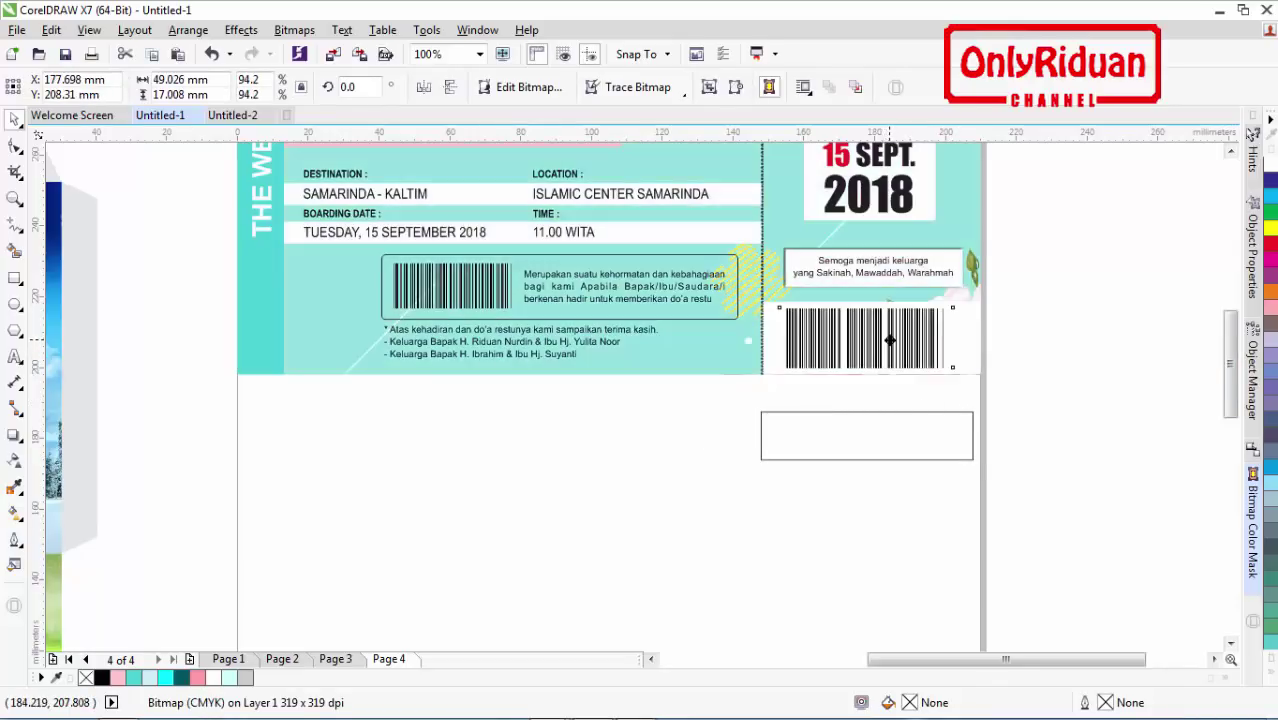
{"action": "left_click", "coordinate": [1043, 326]}
{"action": "scroll", "coordinate": [1228, 155], "scroll_direction": "up", "scroll_amount": 3}
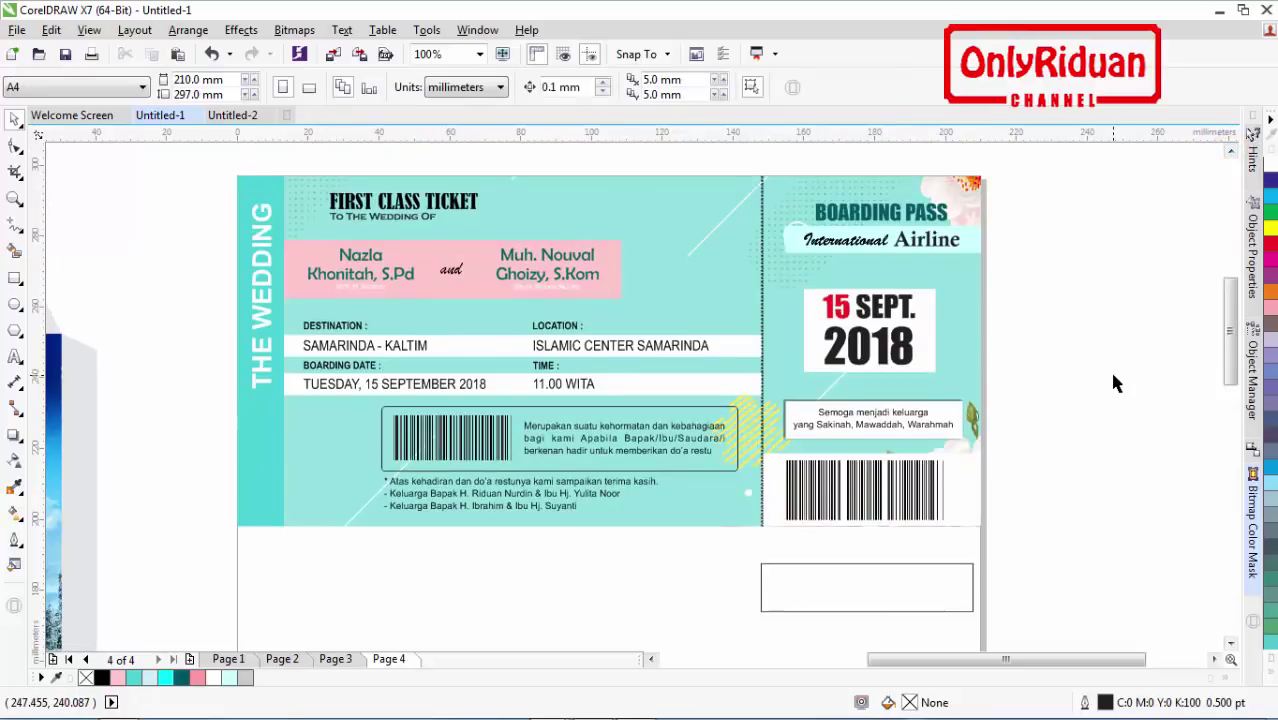
Step: Examine the page 1 layout for elements missing from the ticket, and return to page 4
{"action": "left_click", "coordinate": [228, 659]}
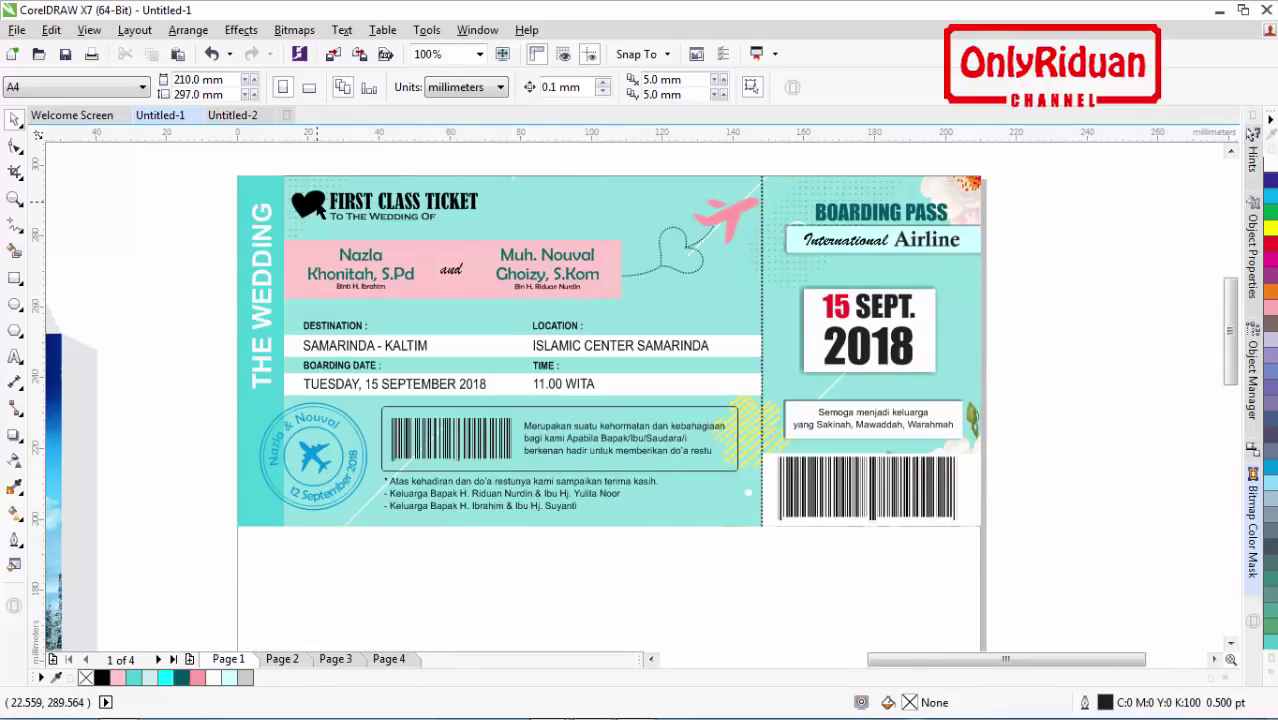
{"action": "left_click", "coordinate": [389, 659]}
{"action": "left_click", "coordinate": [1230, 152]}
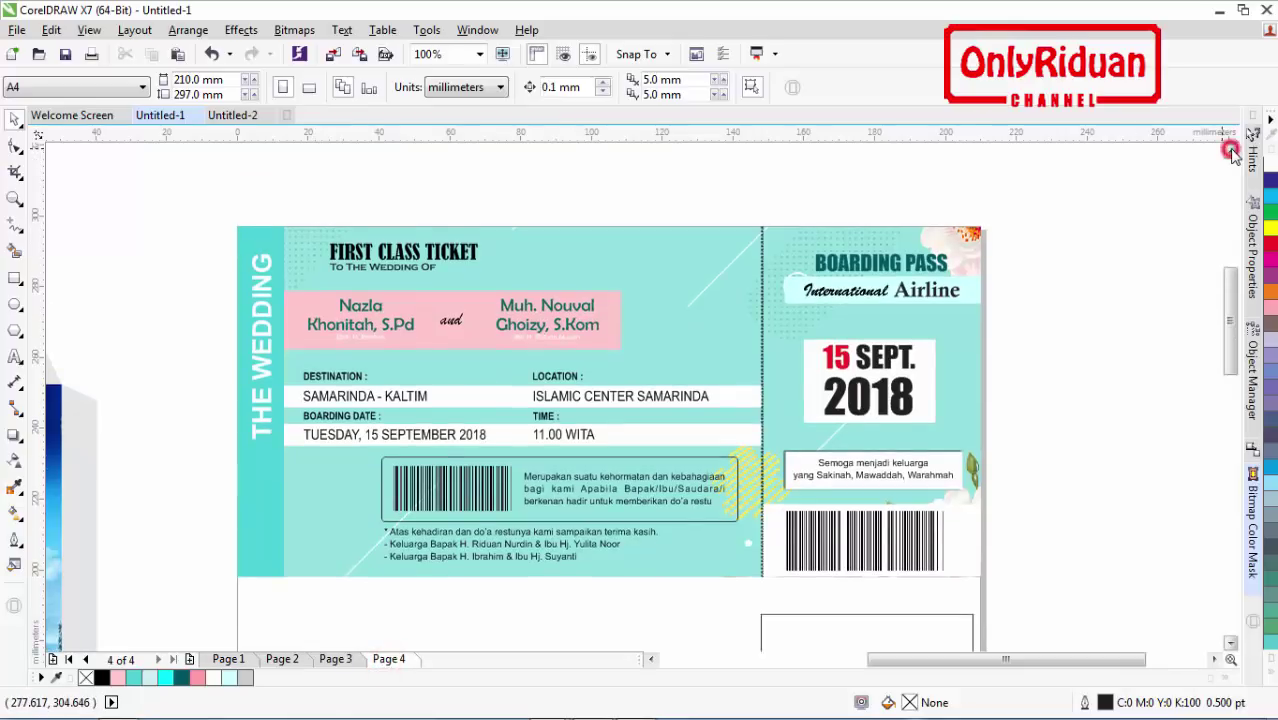
{"action": "left_click", "coordinate": [1230, 152]}
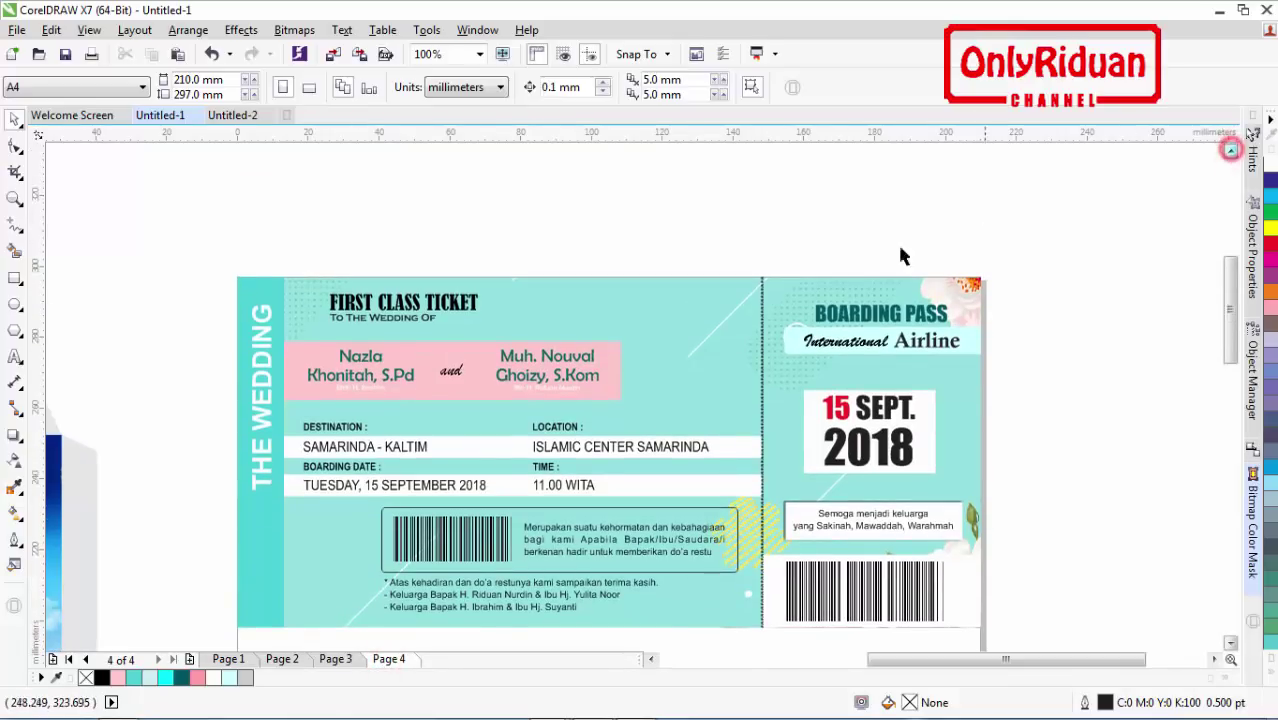
{"action": "left_click", "coordinate": [1215, 660]}
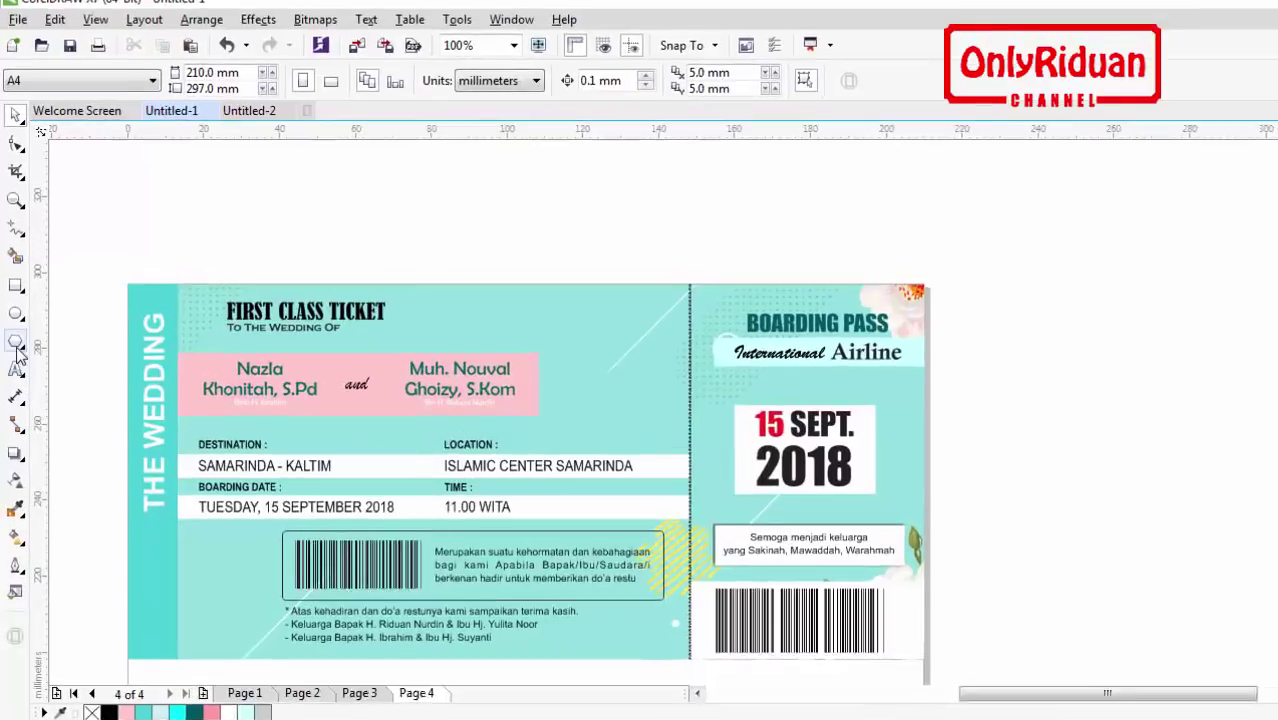
{"action": "left_click", "coordinate": [16, 346]}
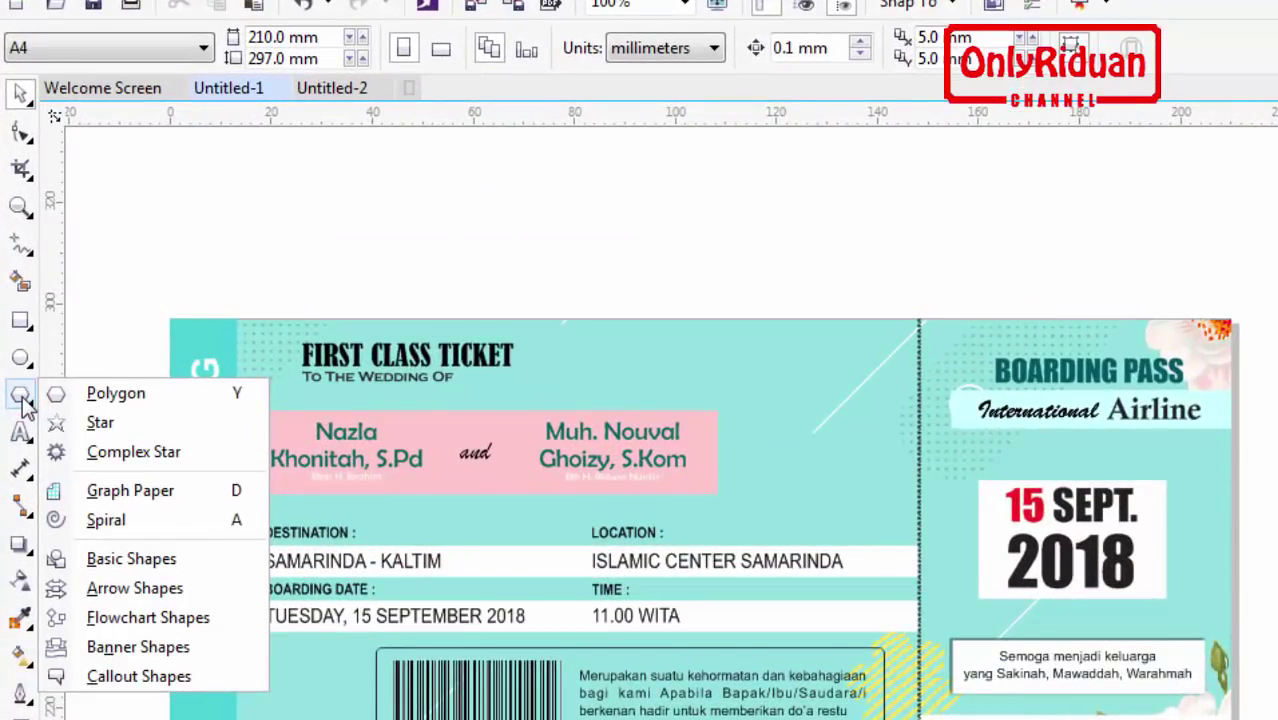
{"action": "left_click", "coordinate": [20, 395]}
{"action": "left_click", "coordinate": [20, 395]}
{"action": "left_click", "coordinate": [112, 393]}
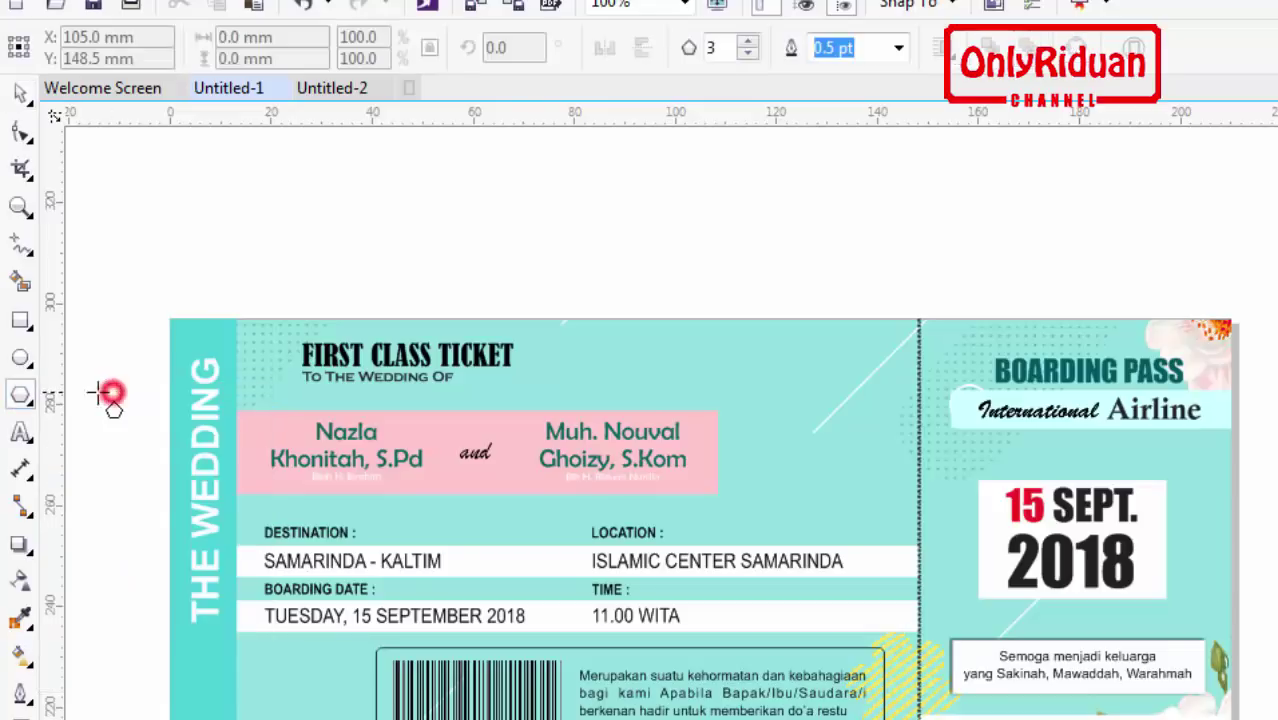
{"action": "left_click", "coordinate": [20, 395]}
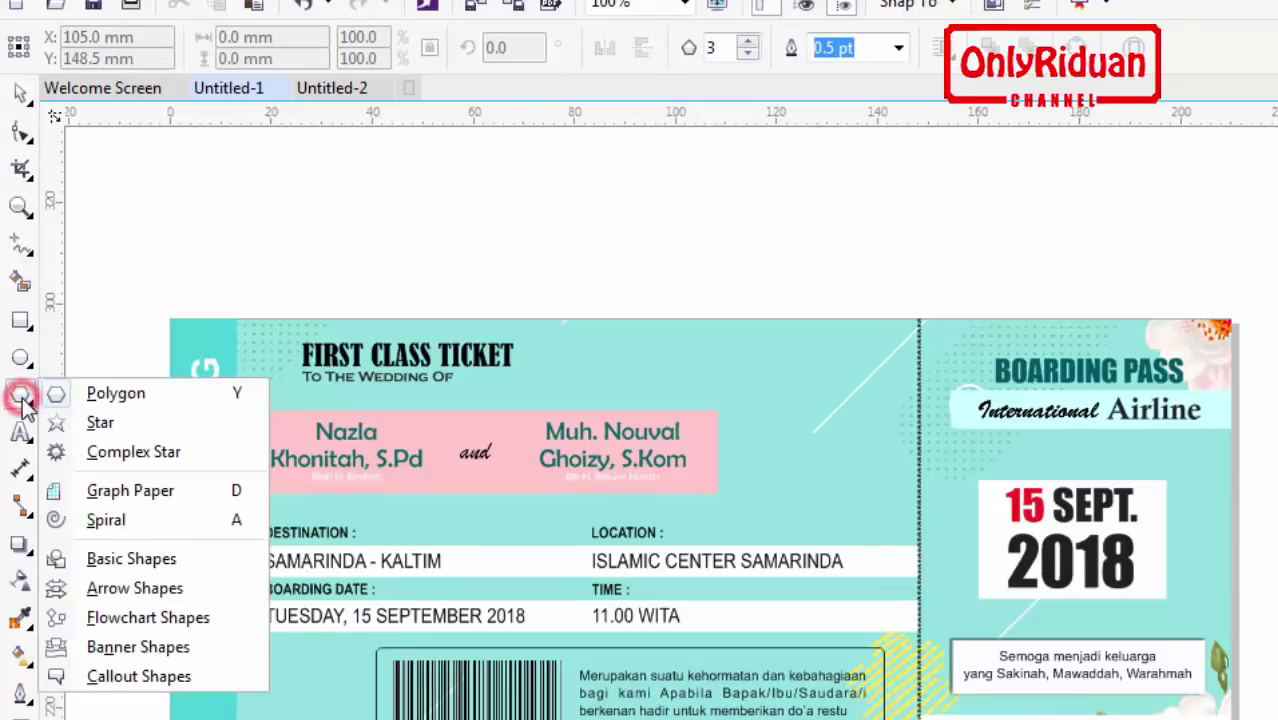
Step: Draw a heart basic shape about 12.7 by 11.1 mm above the ticket and place a copy beside the pink names box
{"action": "left_click", "coordinate": [110, 560]}
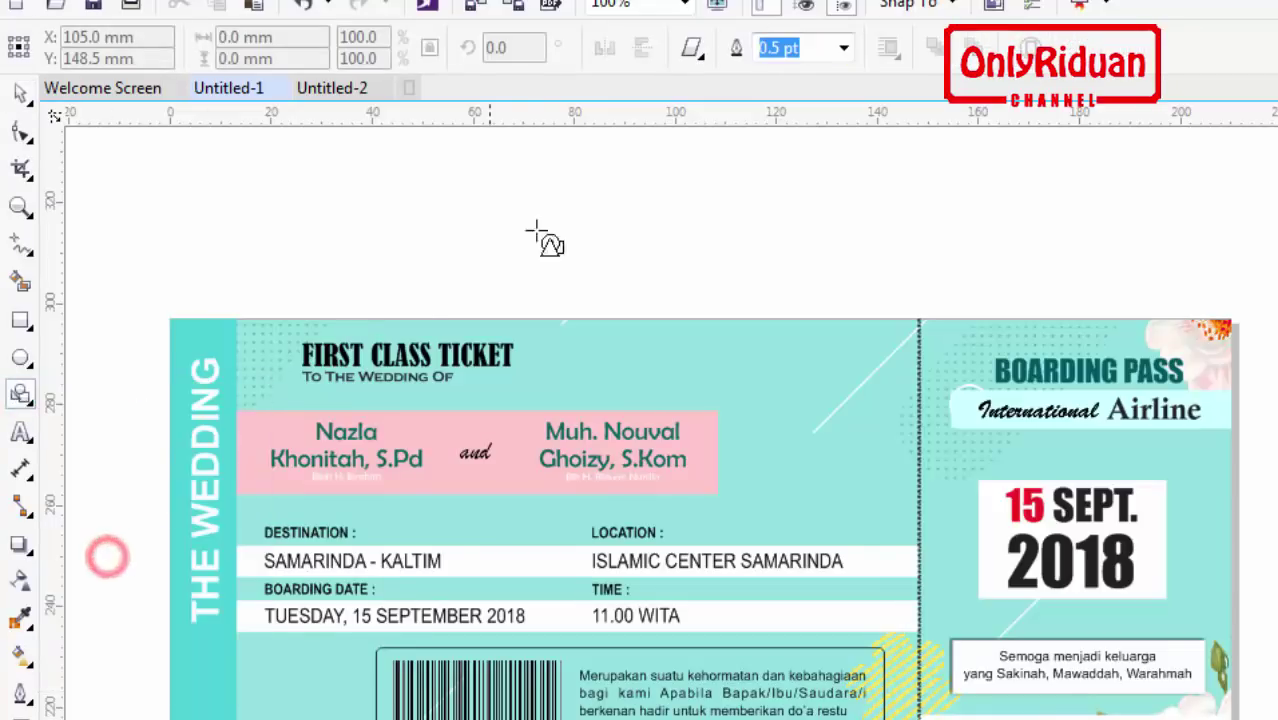
{"action": "left_click", "coordinate": [698, 54]}
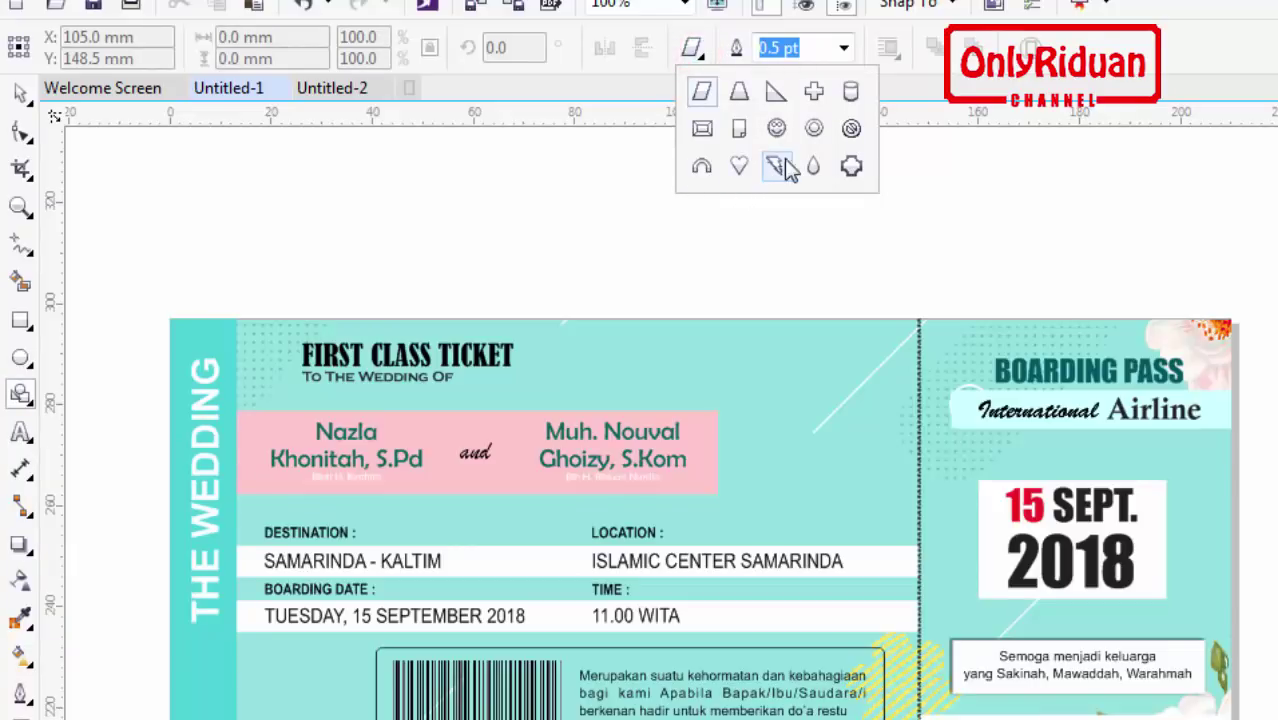
{"action": "left_click", "coordinate": [740, 168]}
{"action": "left_click_drag", "start_coordinate": [278, 185], "coordinate": [341, 241]}
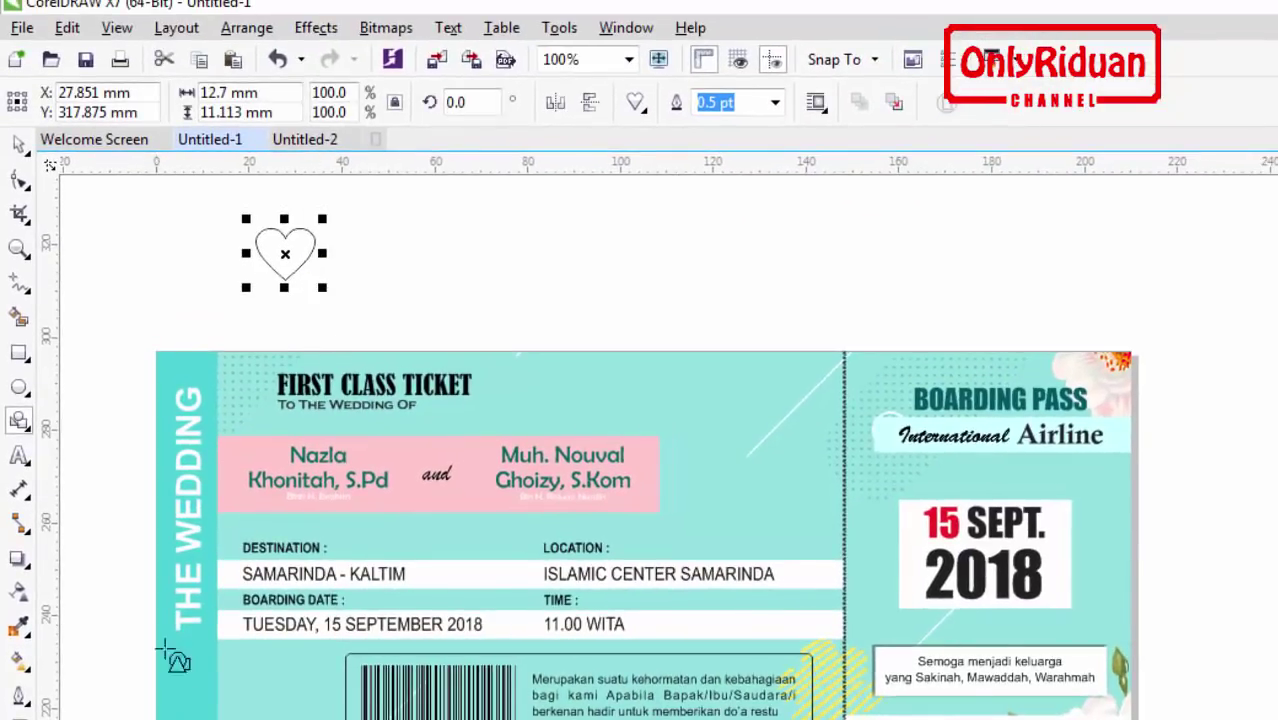
{"action": "left_click", "coordinate": [18, 143]}
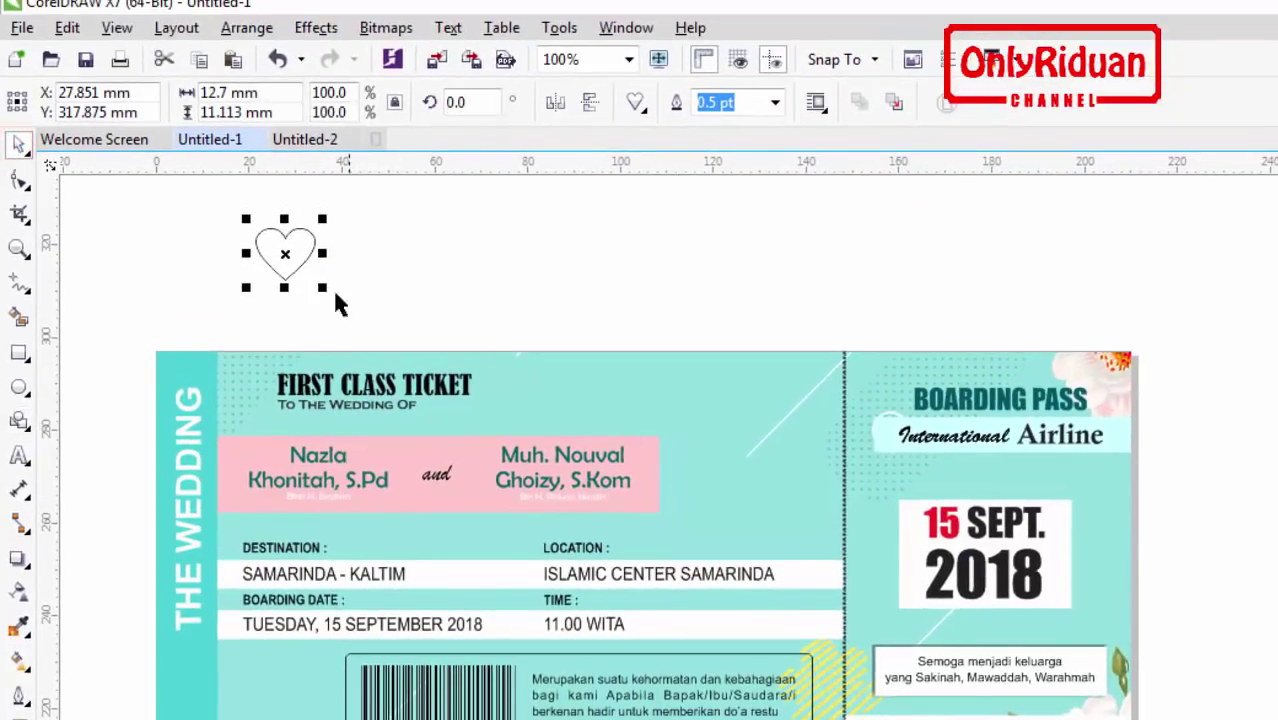
{"action": "left_click_drag", "start_coordinate": [294, 248], "coordinate": [710, 424]}
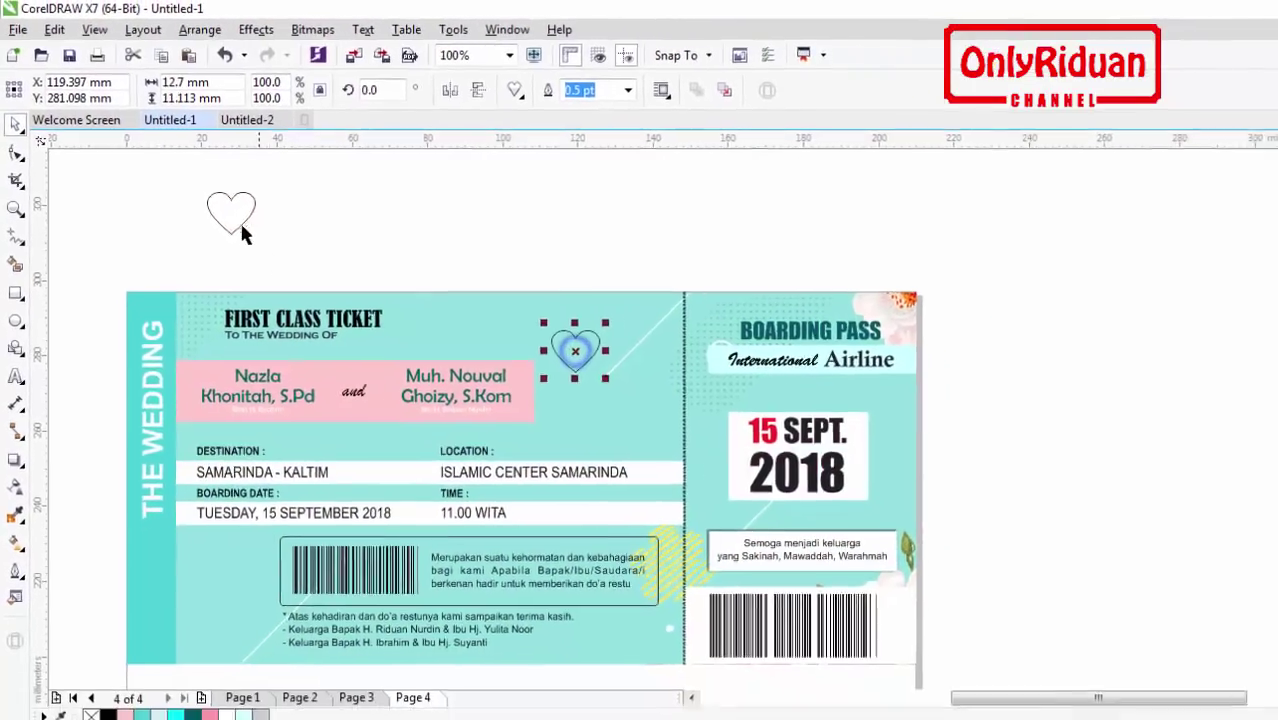
Step: Fill the heart above the ticket with black, scale it to about 7.8 mm wide, and move it closer to the ticket
{"action": "left_click", "coordinate": [244, 232]}
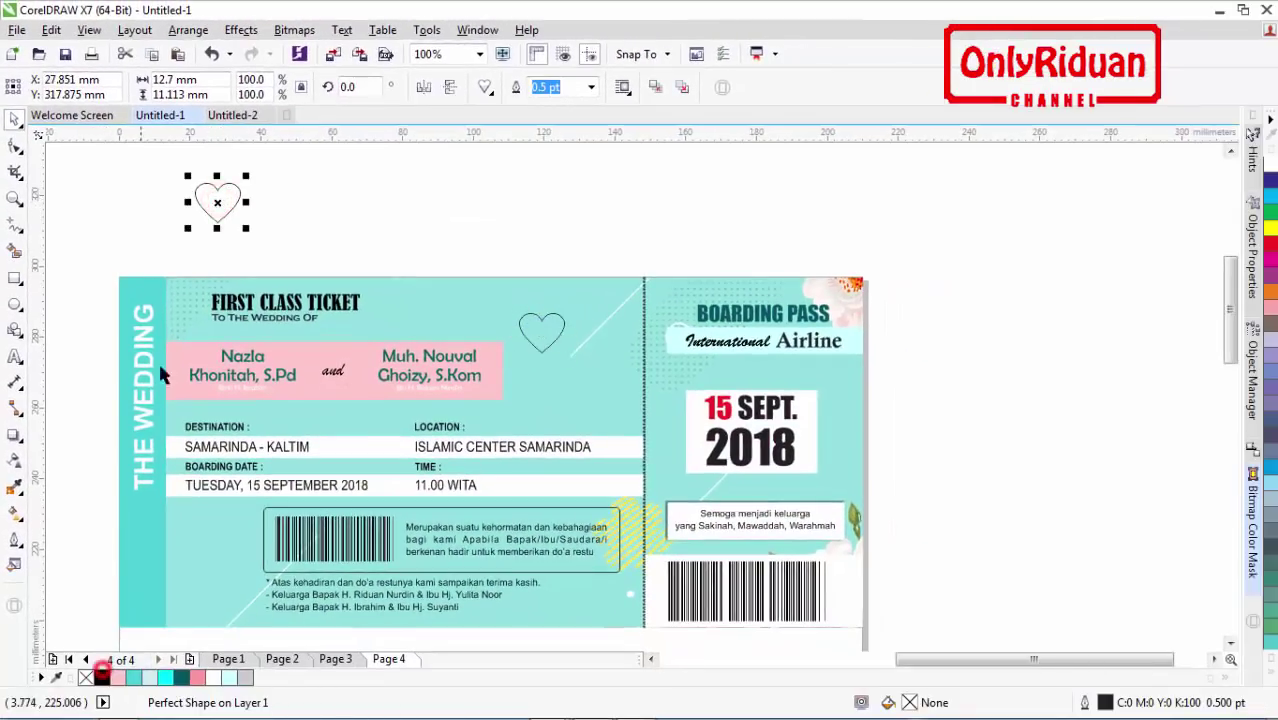
{"action": "left_click", "coordinate": [101, 677]}
{"action": "left_click_drag", "start_coordinate": [212, 207], "coordinate": [203, 228]}
{"action": "scroll", "coordinate": [205, 226], "scroll_direction": "up", "scroll_amount": 2}
{"action": "left_click_drag", "start_coordinate": [257, 267], "coordinate": [188, 280]}
{"action": "left_click_drag", "start_coordinate": [228, 321], "coordinate": [224, 314]}
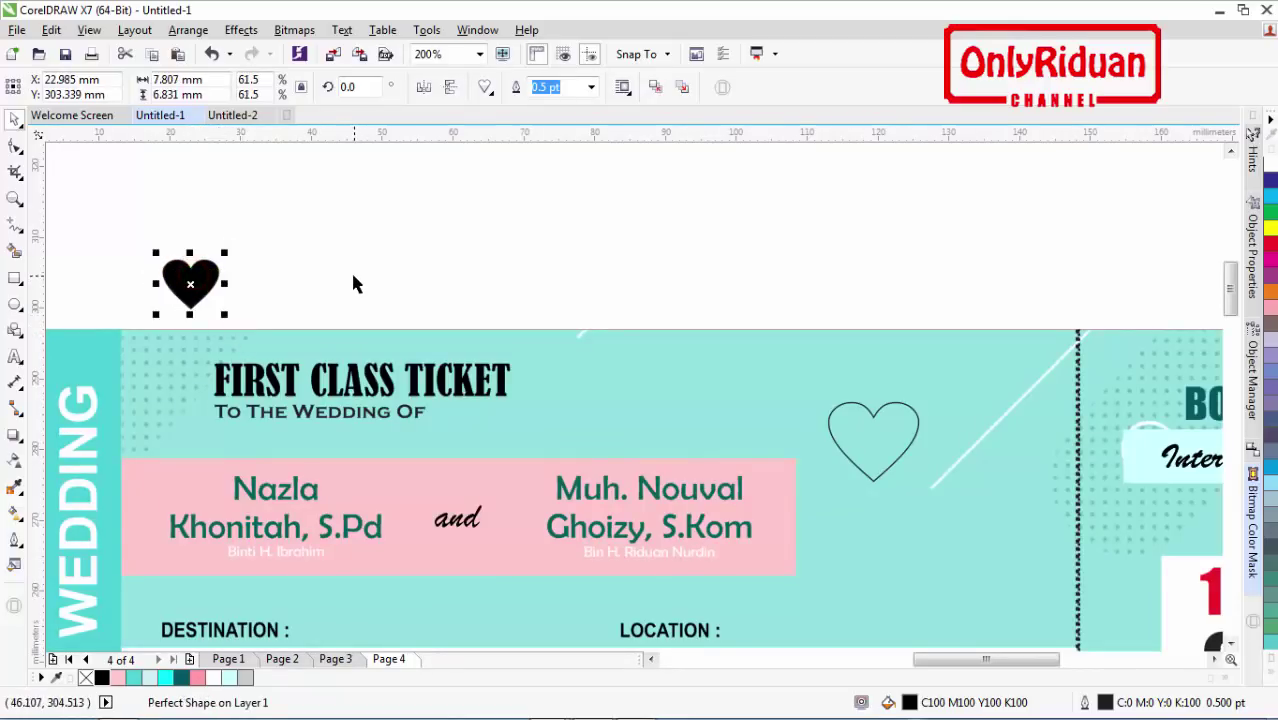
Step: Add a perspective to the black heart above the ticket, pulling its left corners closer together
{"action": "left_click", "coordinate": [319, 236]}
{"action": "left_click", "coordinate": [205, 290]}
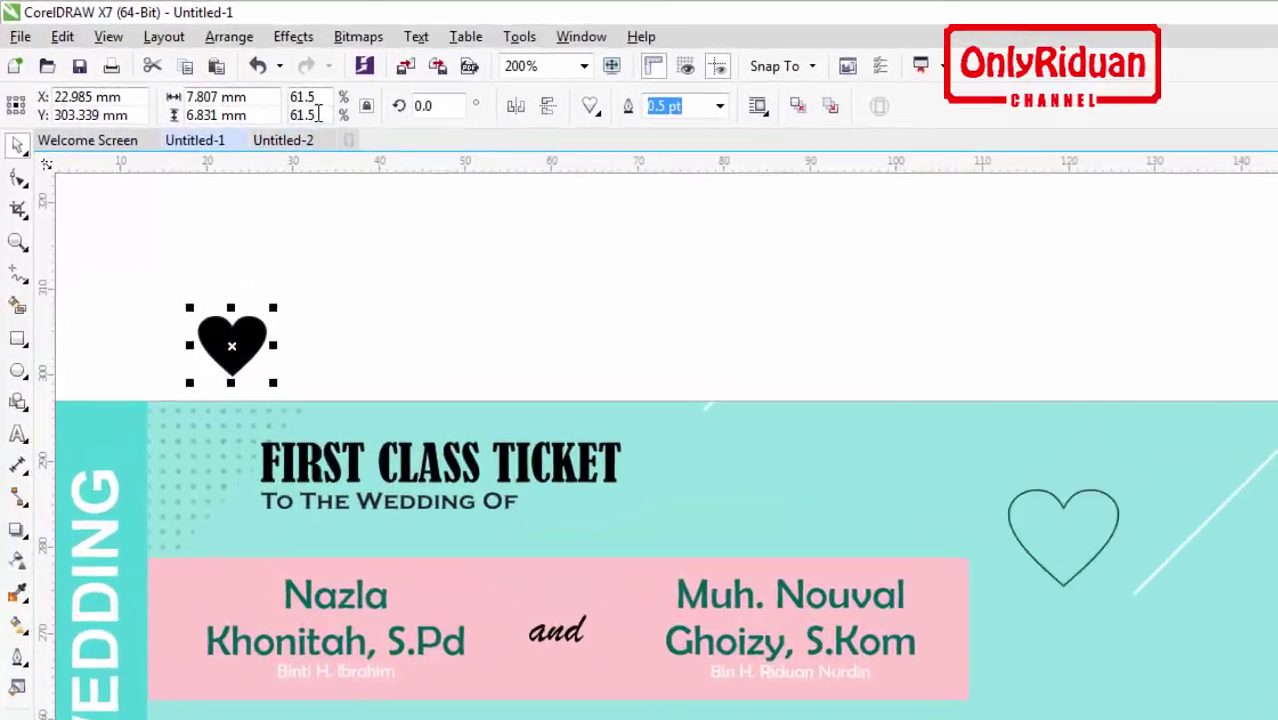
{"action": "left_click", "coordinate": [242, 31]}
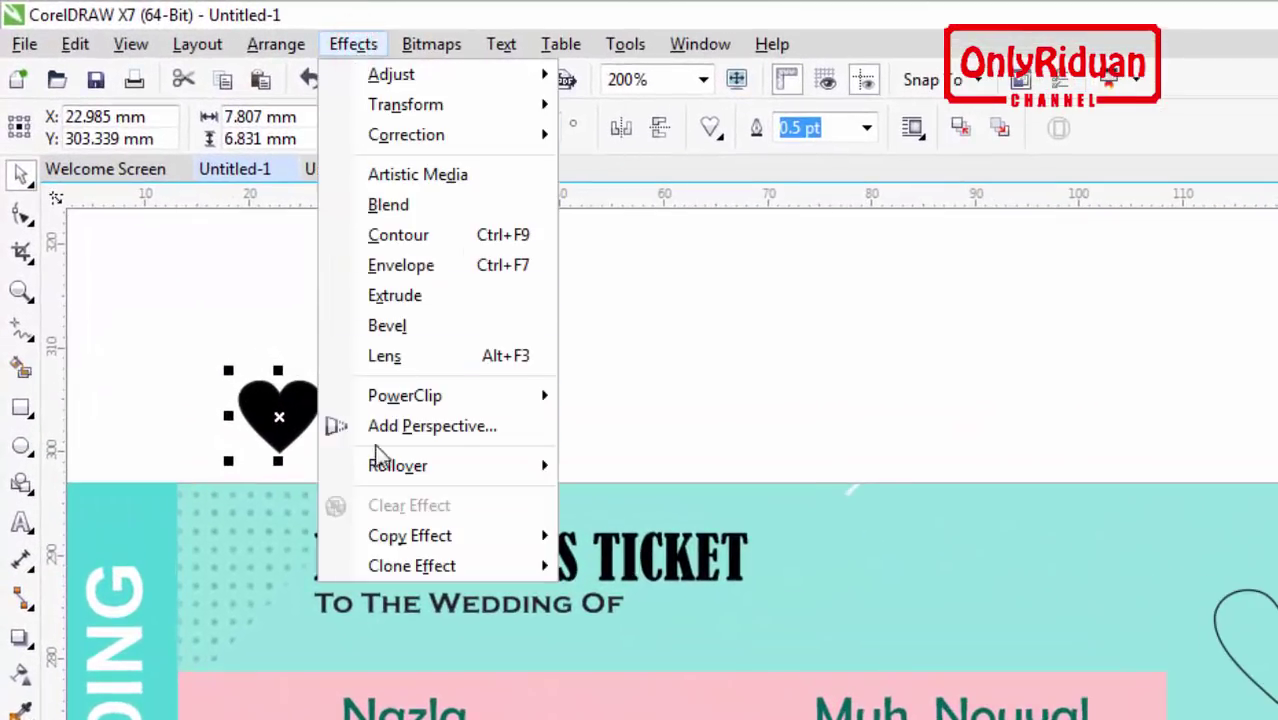
{"action": "left_click", "coordinate": [431, 426]}
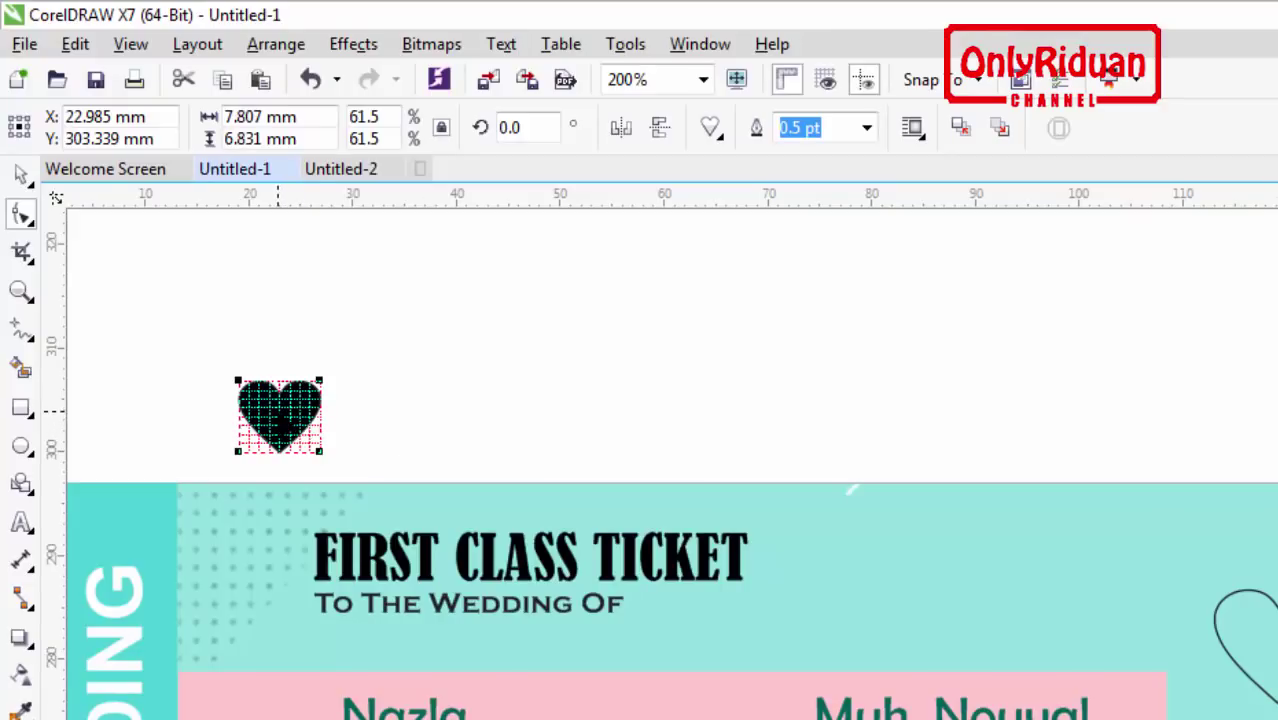
{"action": "left_click_drag", "start_coordinate": [237, 379], "coordinate": [237, 398]}
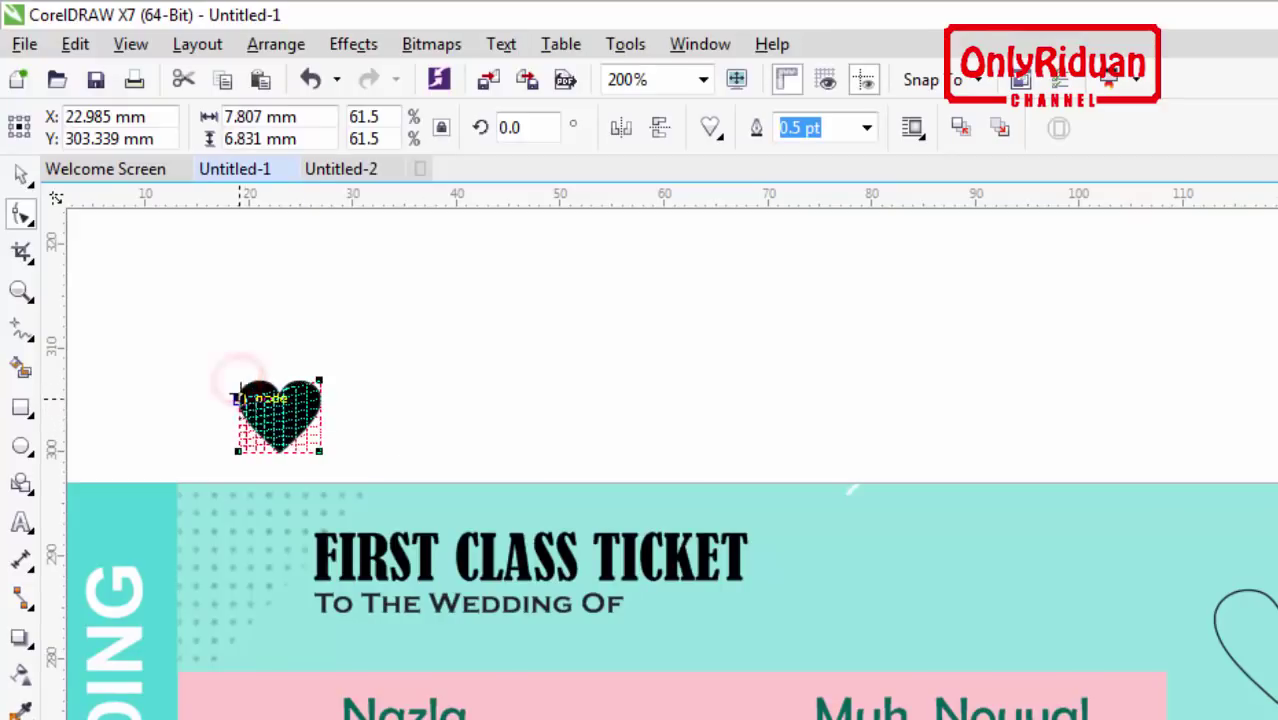
{"action": "left_click_drag", "start_coordinate": [237, 452], "coordinate": [246, 436]}
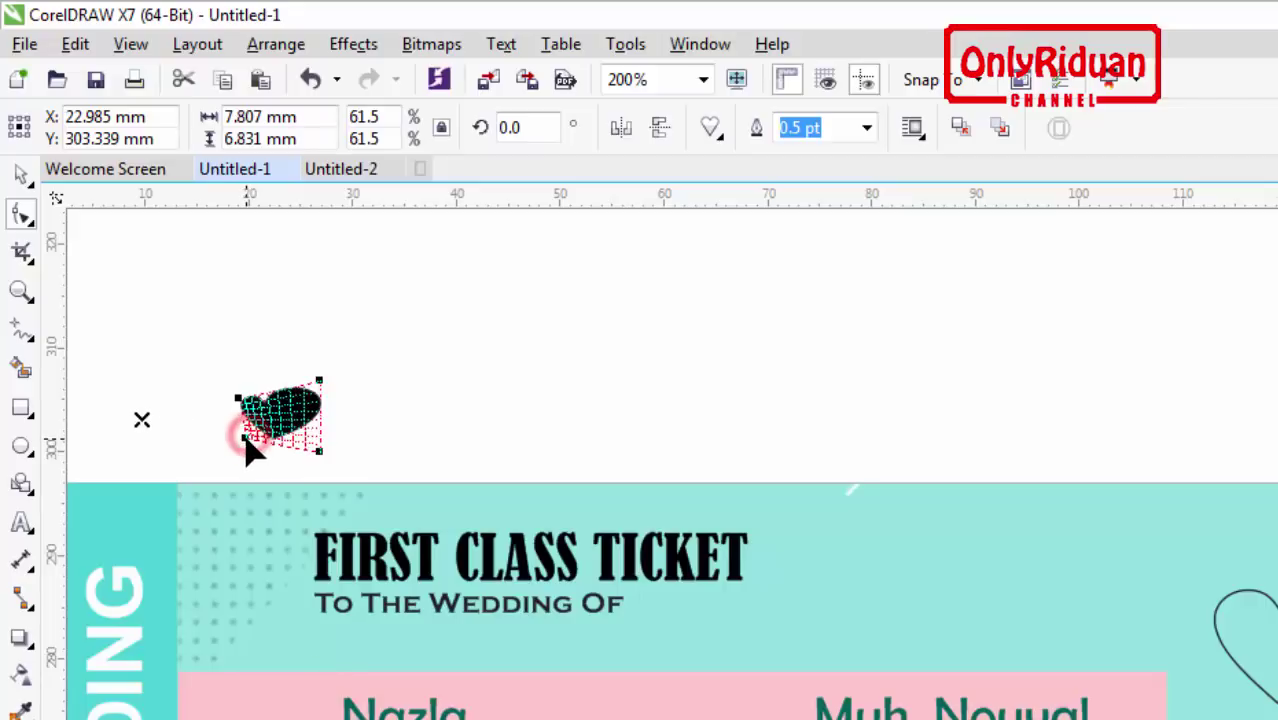
Step: Place the distorted black heart just before the FIRST CLASS TICKET title, about 8.6 mm wide
{"action": "left_click", "coordinate": [23, 176]}
{"action": "left_click", "coordinate": [300, 274]}
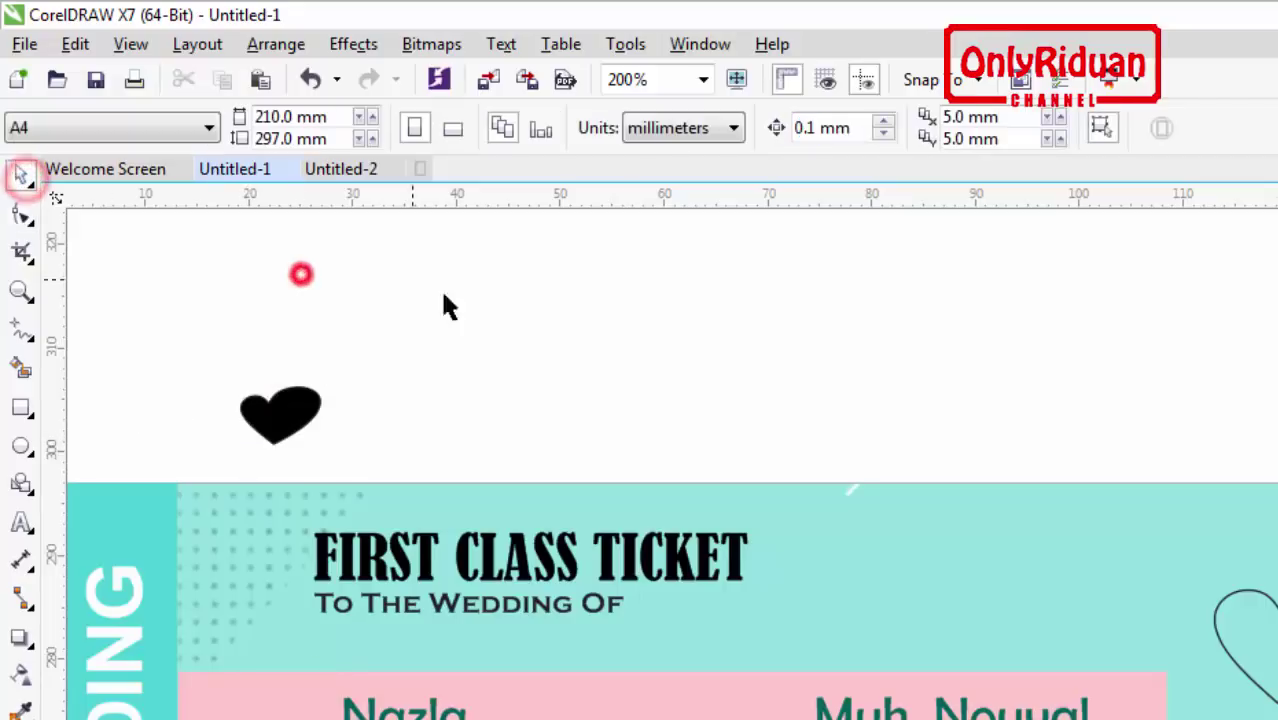
{"action": "left_click_drag", "start_coordinate": [288, 414], "coordinate": [194, 605]}
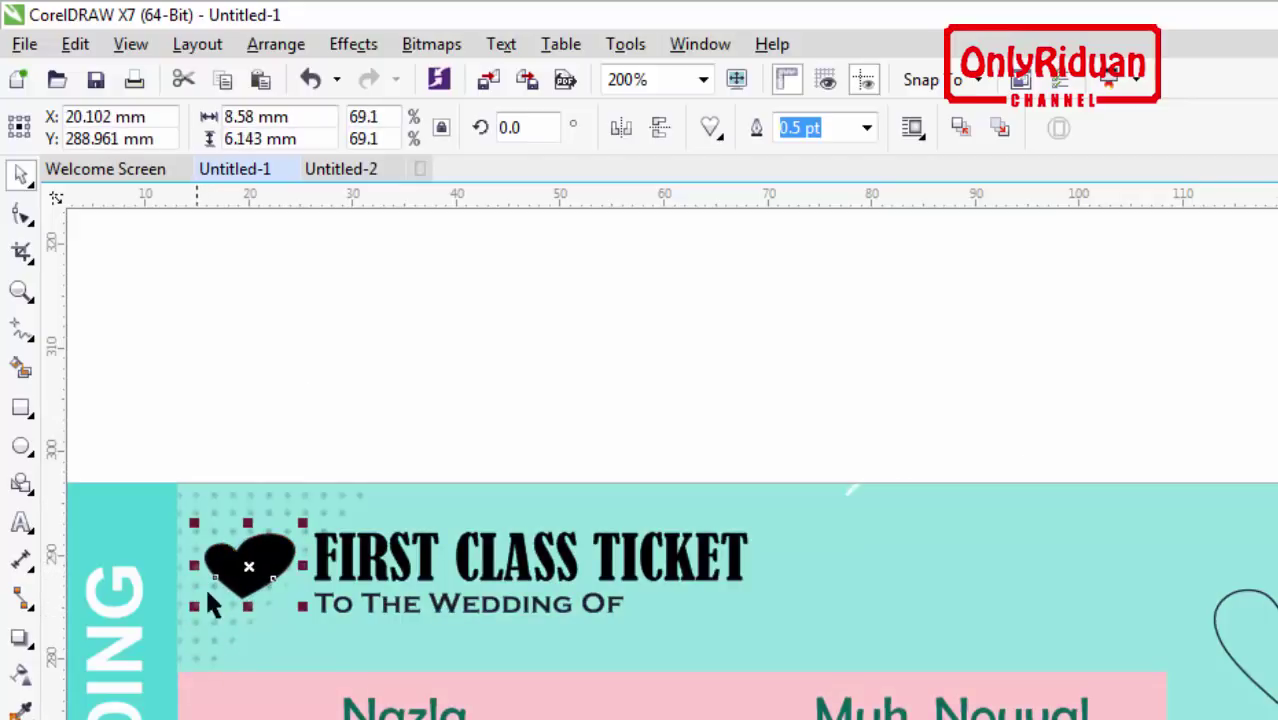
{"action": "left_click", "coordinate": [357, 359]}
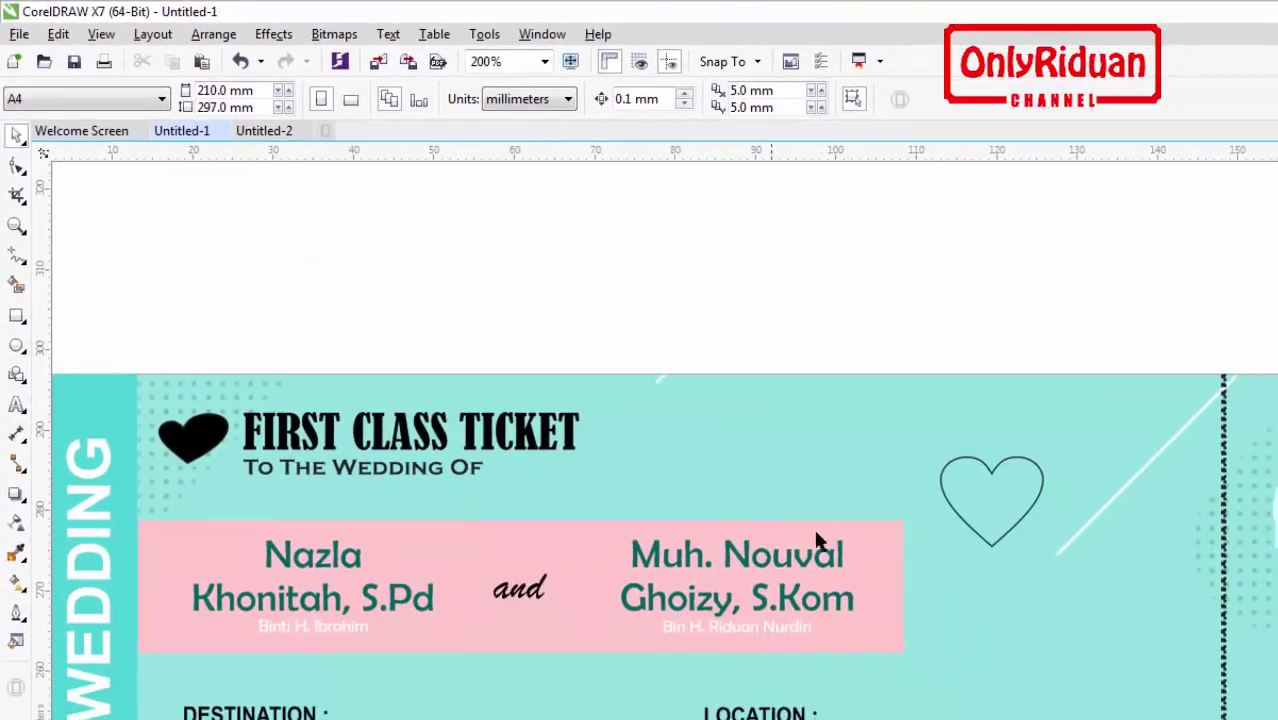
Step: Shift the outlined heart slightly towards the white diagonal line and tilt it clockwise to a rotation of about 313°
{"action": "left_click", "coordinate": [994, 506]}
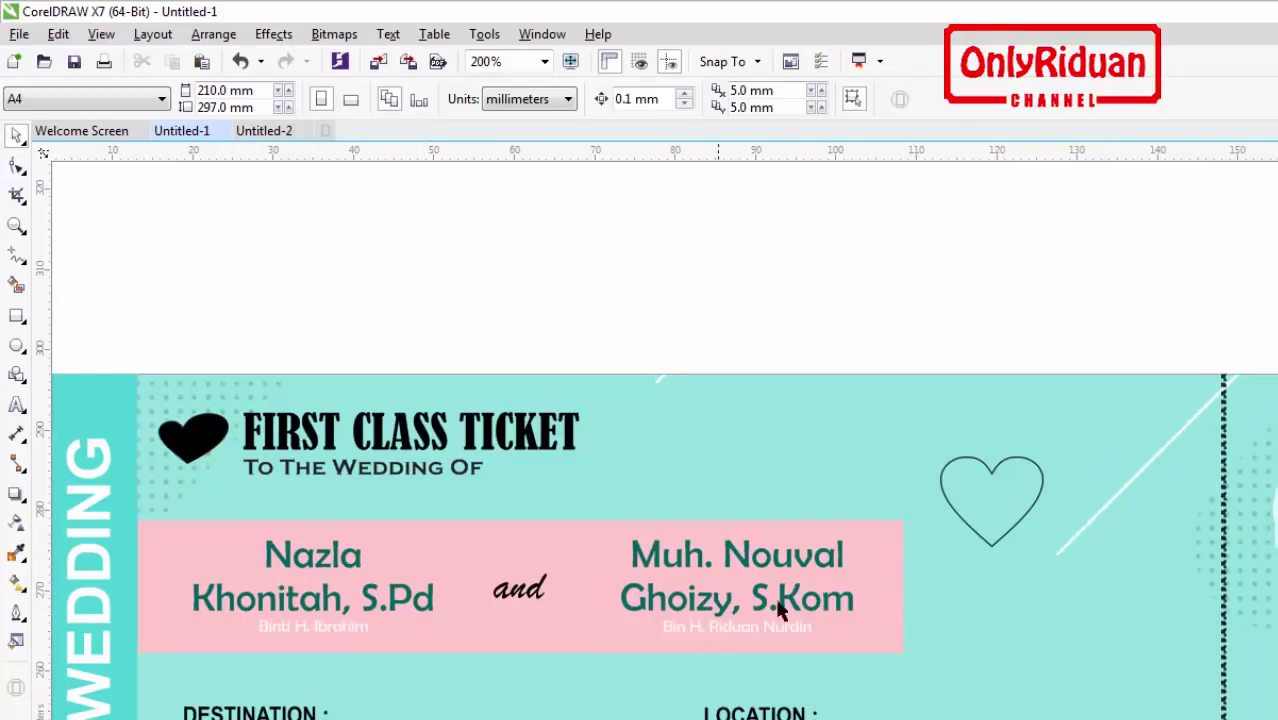
{"action": "left_click_drag", "start_coordinate": [994, 503], "coordinate": [1014, 526]}
{"action": "left_click", "coordinate": [1014, 526]}
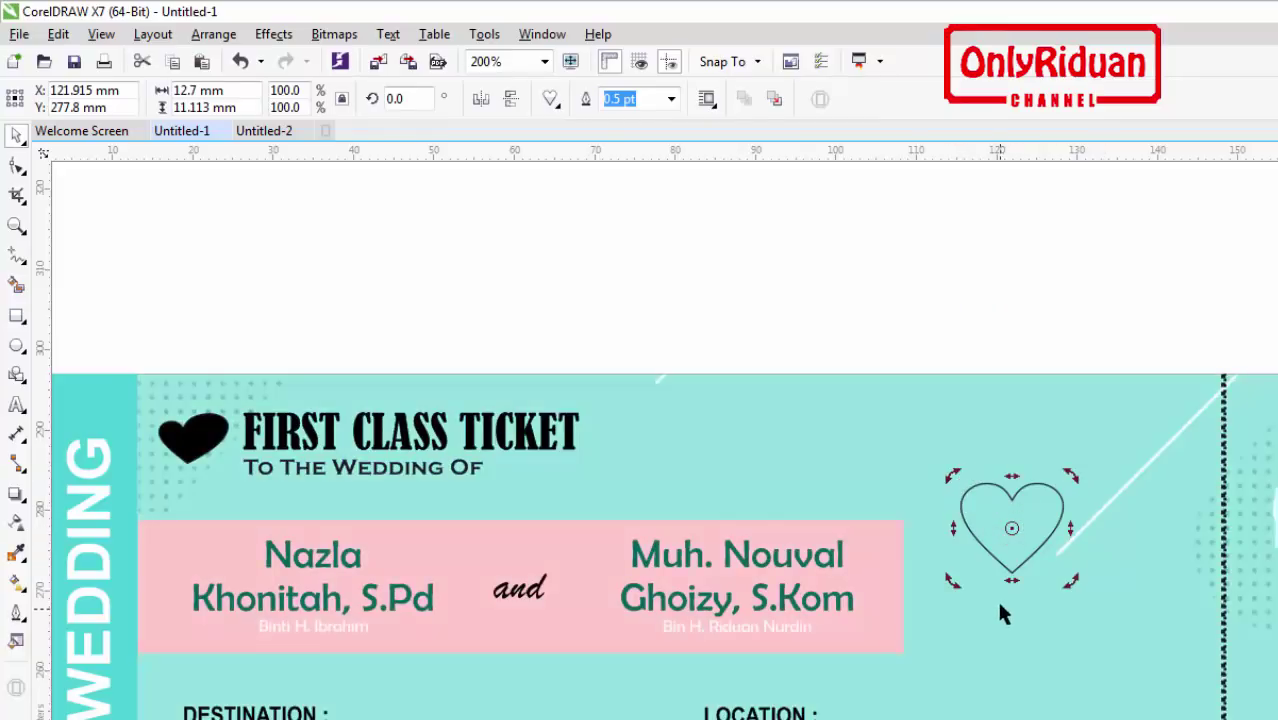
{"action": "left_click_drag", "start_coordinate": [1074, 476], "coordinate": [1107, 536]}
{"action": "left_click", "coordinate": [1033, 298]}
Step: Shrink the outlined heart to 85.7 % scale and tilt it further to a rotation of about 307°
{"action": "left_click_drag", "start_coordinate": [1004, 526], "coordinate": [1012, 541]}
{"action": "left_click_drag", "start_coordinate": [1070, 587], "coordinate": [1055, 573]}
{"action": "left_click_drag", "start_coordinate": [1006, 534], "coordinate": [1006, 534]}
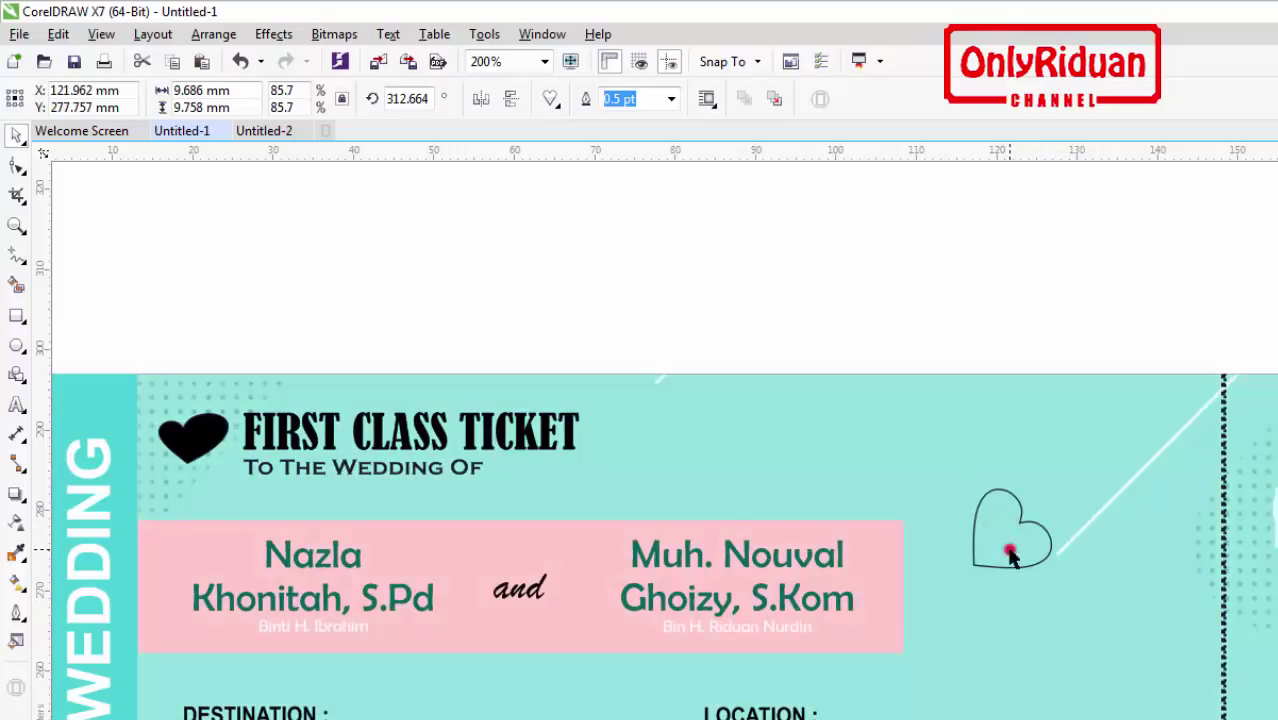
{"action": "left_click_drag", "start_coordinate": [1061, 482], "coordinate": [1058, 484]}
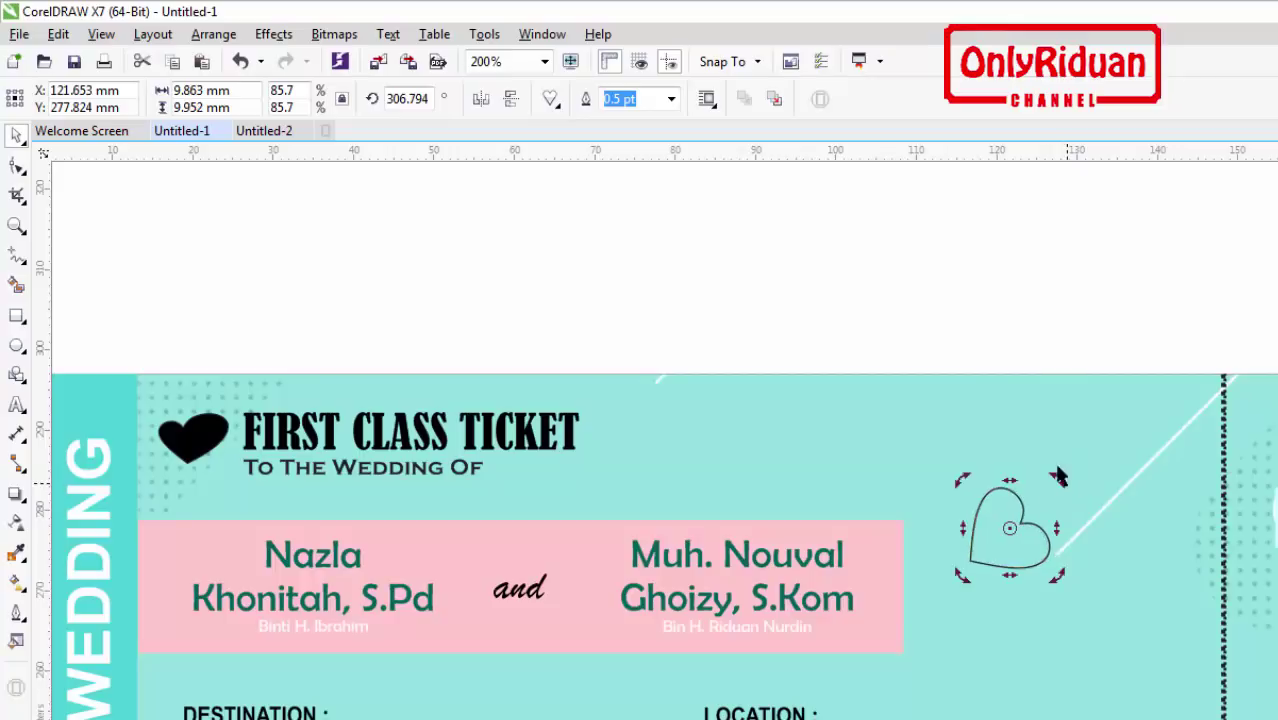
{"action": "left_click", "coordinate": [1013, 322]}
{"action": "left_click", "coordinate": [1046, 534]}
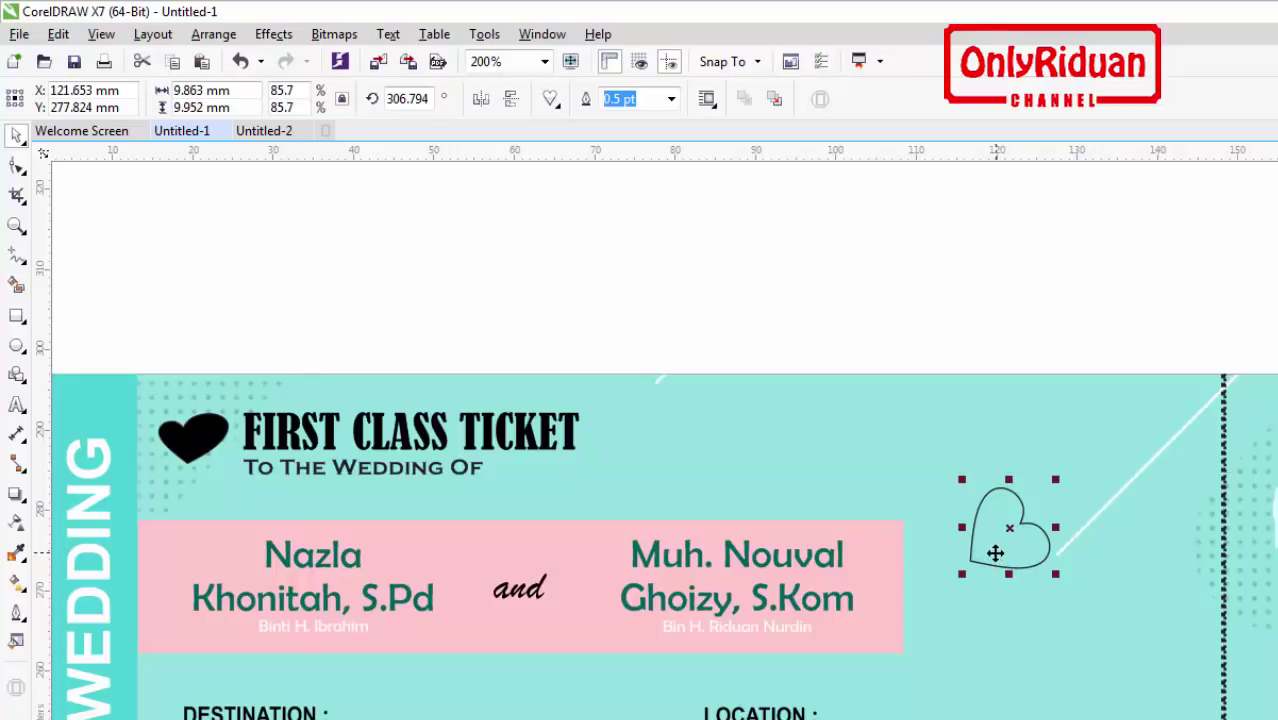
{"action": "left_click", "coordinate": [946, 343]}
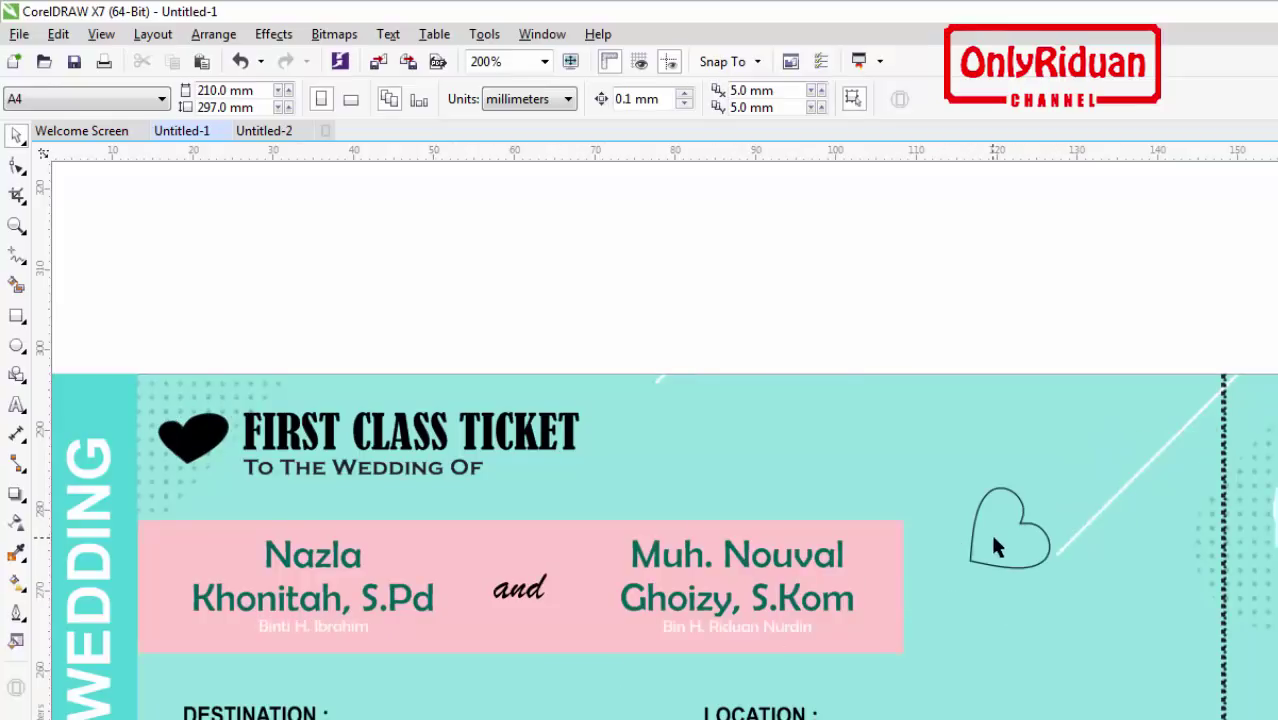
Step: Move the tilted heart further right beside the pink names box and enlarge it to about 11 mm wide
{"action": "left_click_drag", "start_coordinate": [994, 543], "coordinate": [1028, 545]}
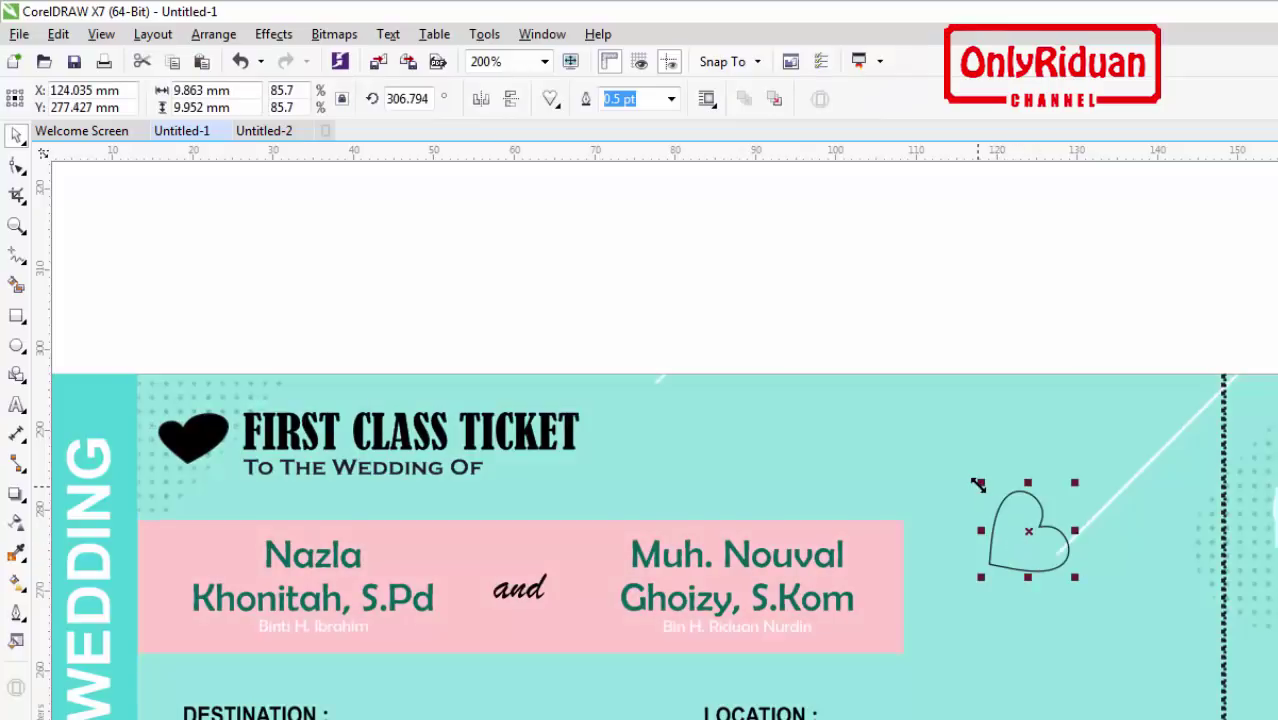
{"action": "left_click_drag", "start_coordinate": [976, 480], "coordinate": [964, 465]}
{"action": "left_click_drag", "start_coordinate": [1018, 534], "coordinate": [1020, 540]}
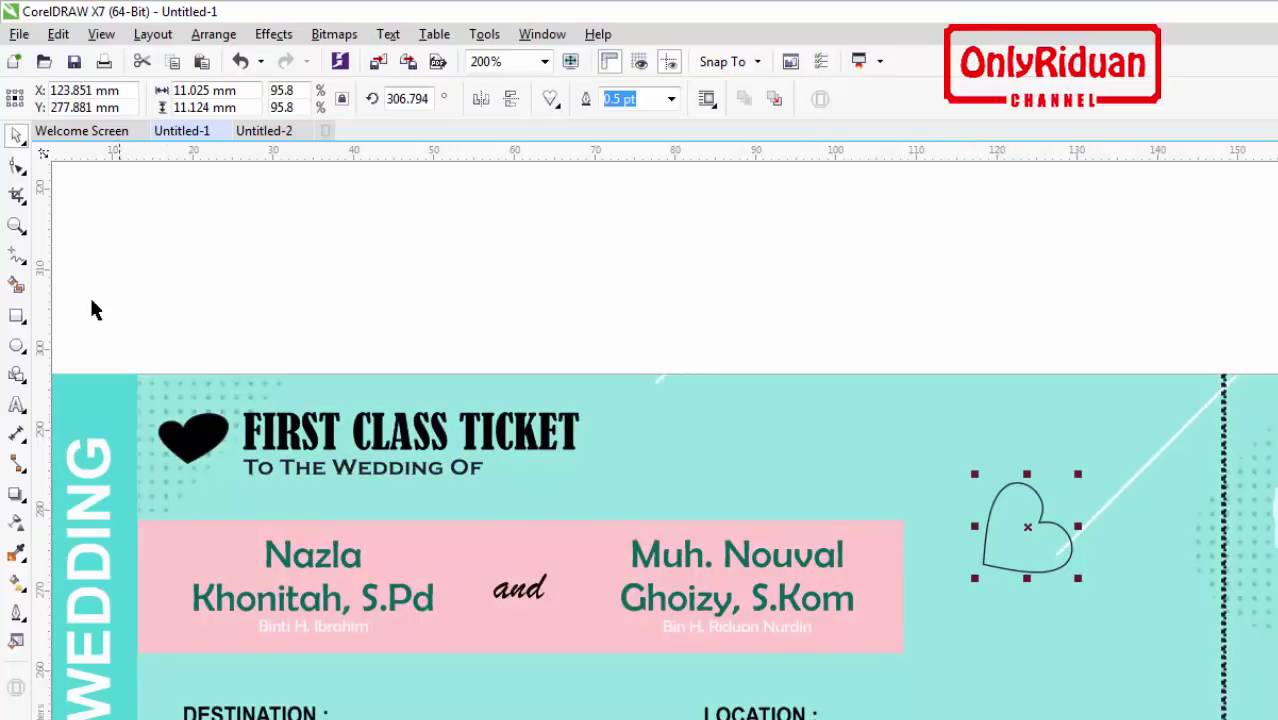
Step: Draw a 3-point curve about 9.9 by 3.1 mm from the outlined heart's tip to the pink box's right edge
{"action": "left_click", "coordinate": [15, 257]}
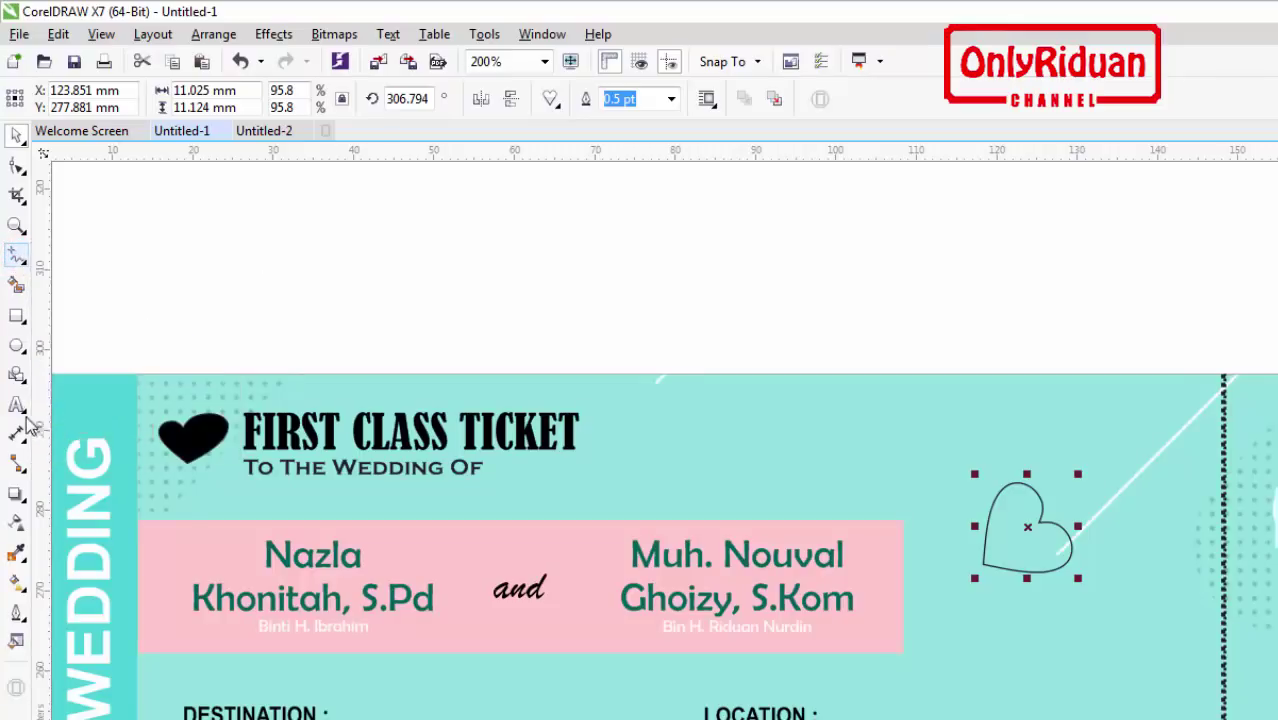
{"action": "left_click", "coordinate": [27, 418]}
{"action": "left_click", "coordinate": [18, 258]}
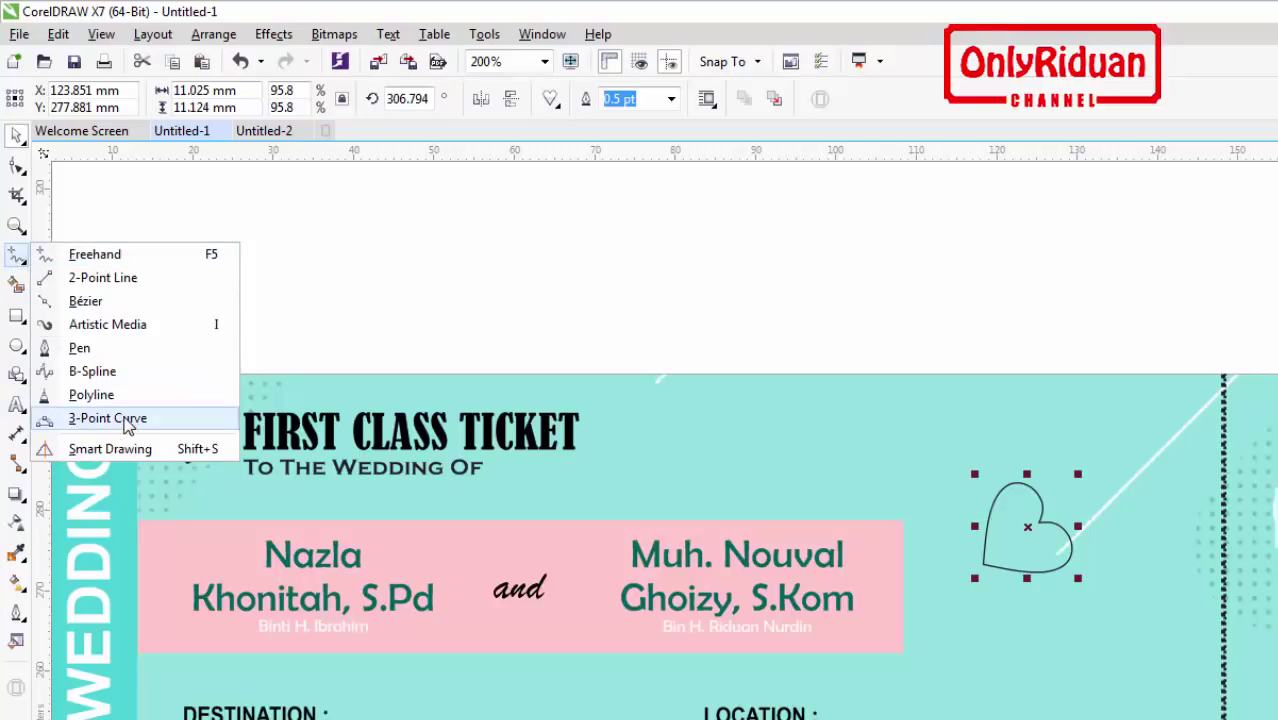
{"action": "left_click", "coordinate": [100, 418]}
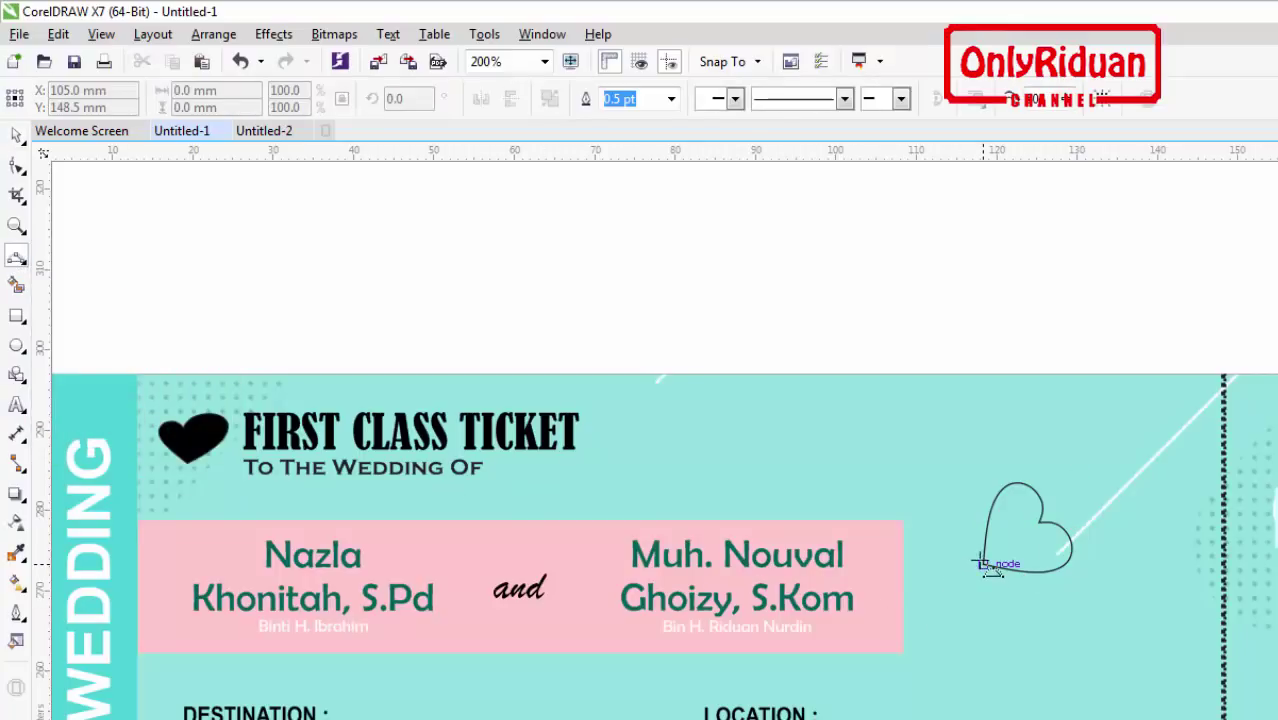
{"action": "left_click_drag", "start_coordinate": [982, 563], "coordinate": [903, 588]}
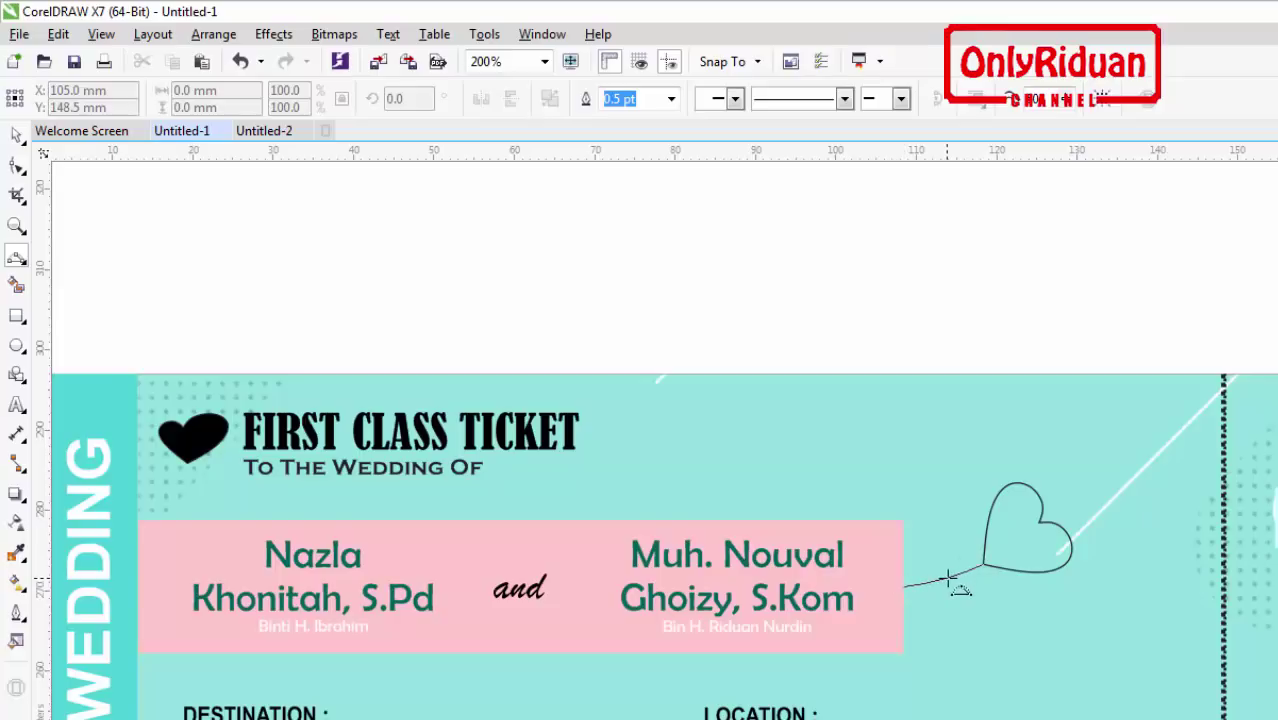
{"action": "left_click", "coordinate": [948, 586]}
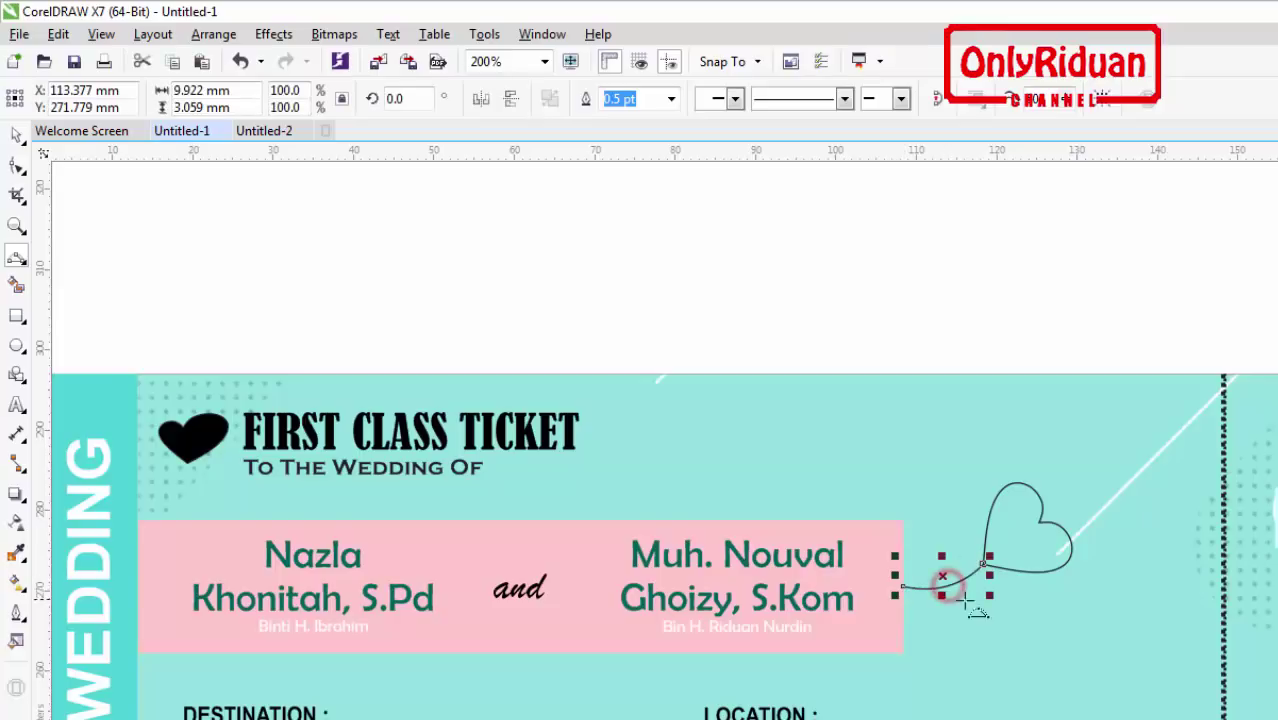
Step: Draw a second 3-point curve about 8.9 by 6.3 mm from the heart's notch towards the upper right
{"action": "left_click_drag", "start_coordinate": [1040, 521], "coordinate": [1110, 473]}
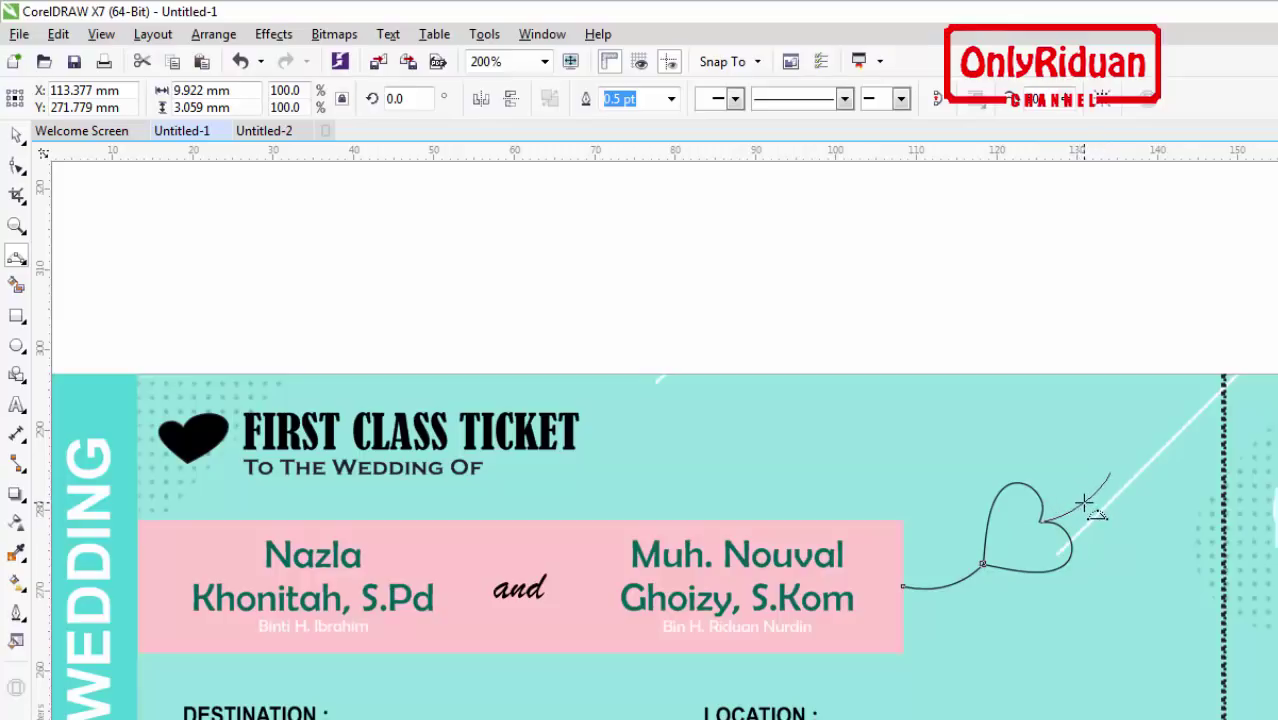
{"action": "left_click", "coordinate": [1087, 508]}
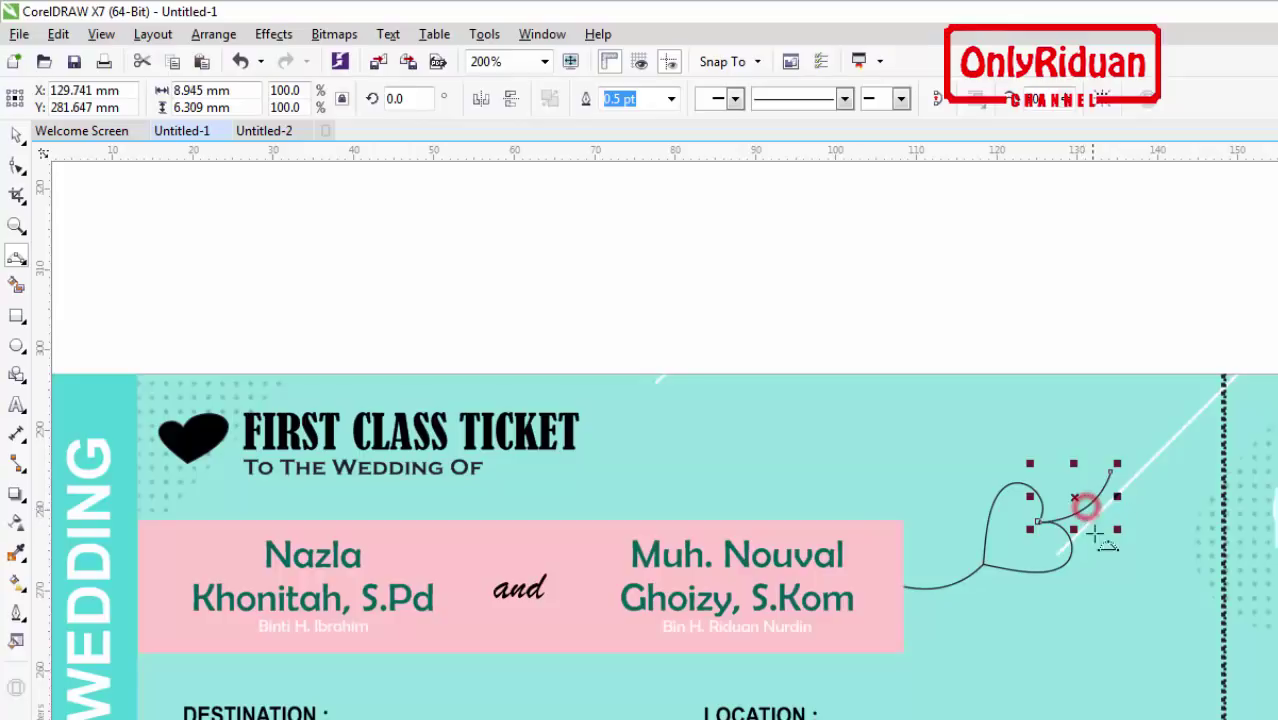
{"action": "left_click", "coordinate": [18, 138]}
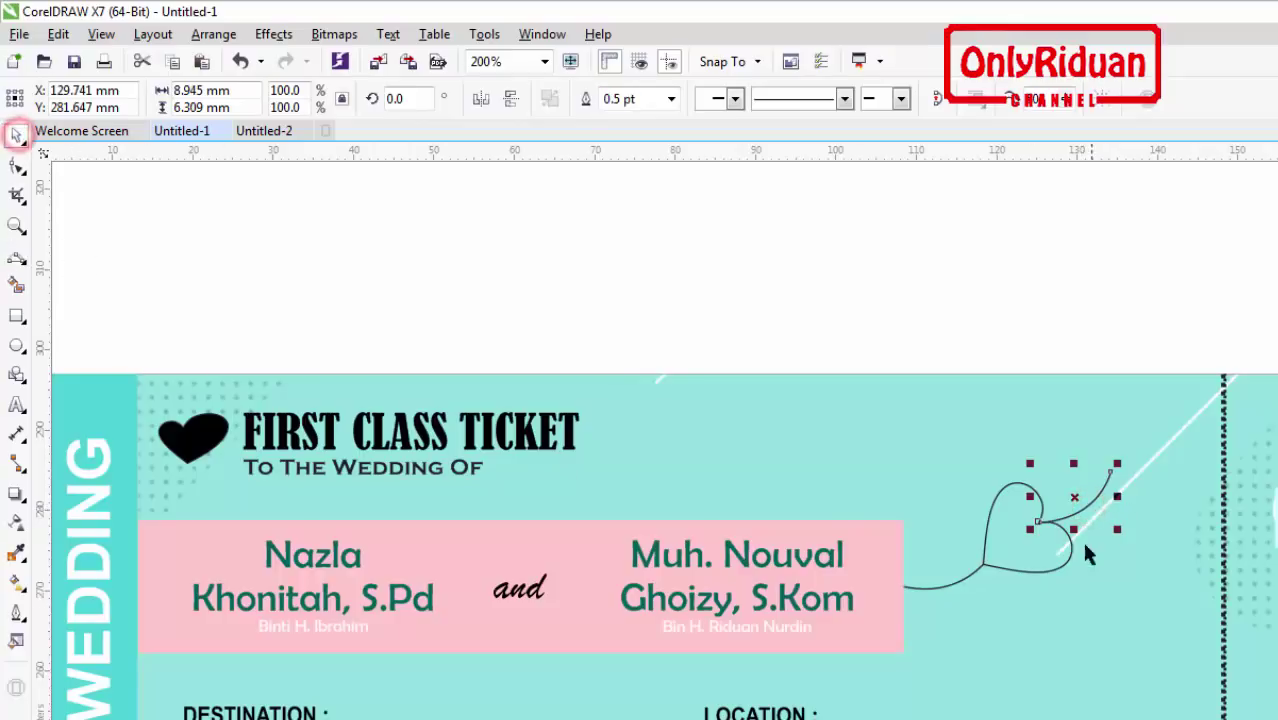
Step: Rotate the curve at the heart's notch to rise more steeply, and position its lower end on the notch
{"action": "left_click_drag", "start_coordinate": [1077, 497], "coordinate": [1036, 517]}
{"action": "left_click", "coordinate": [1078, 496]}
{"action": "left_click", "coordinate": [1086, 354]}
{"action": "left_click", "coordinate": [1088, 497]}
{"action": "left_click", "coordinate": [1035, 406]}
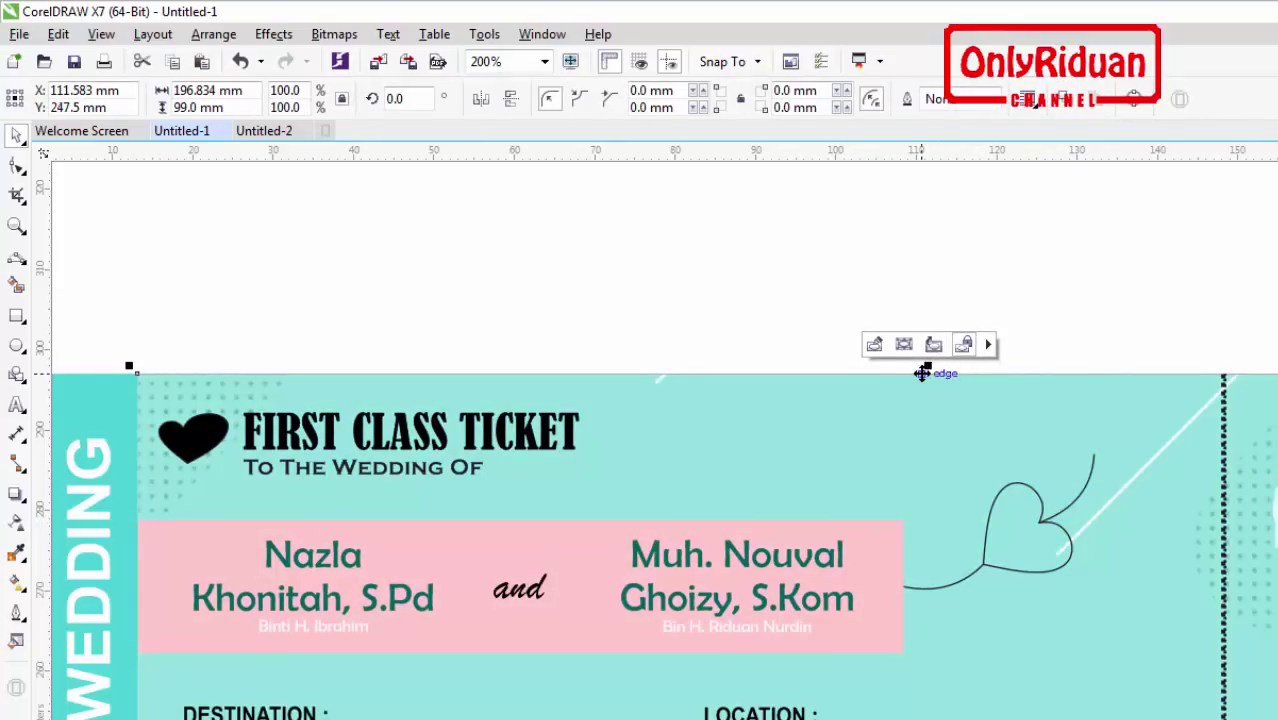
{"action": "left_click", "coordinate": [998, 296]}
Step: Give the outlined heart and its two curves a 1.0 pt outline with the fine dotted line style
{"action": "left_click_drag", "start_coordinate": [850, 317], "coordinate": [1105, 617]}
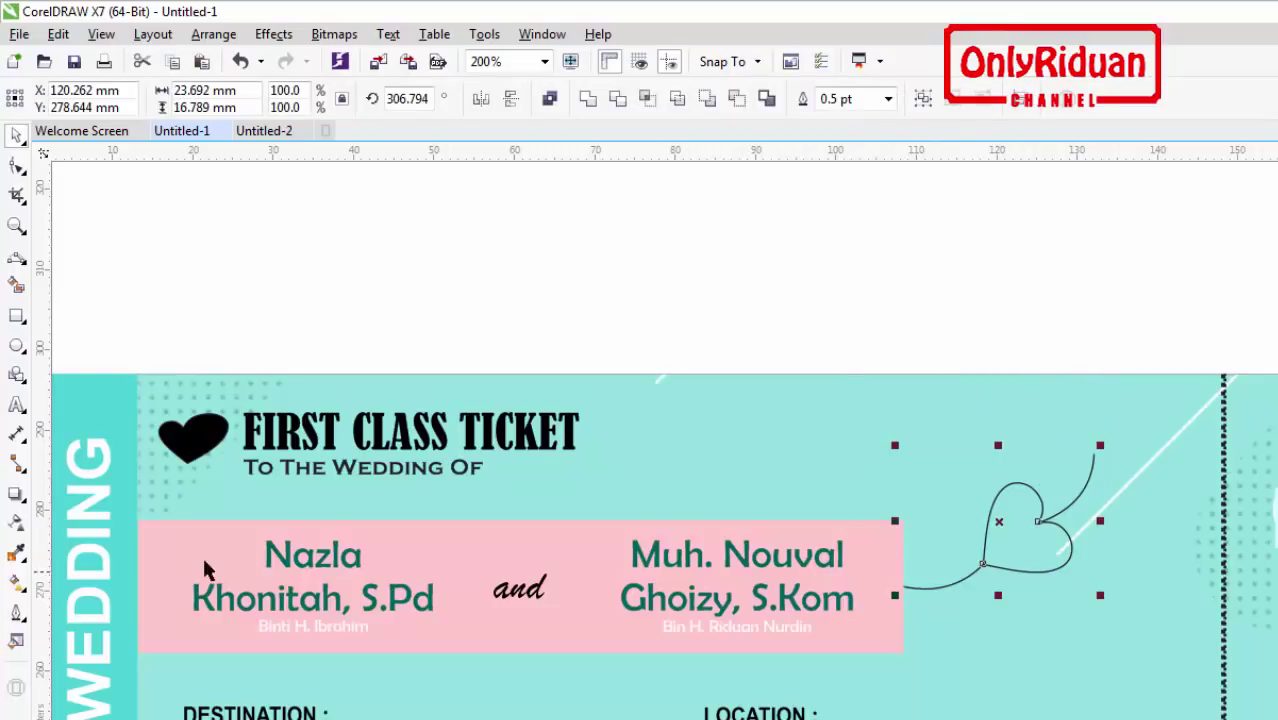
{"action": "left_click", "coordinate": [18, 613]}
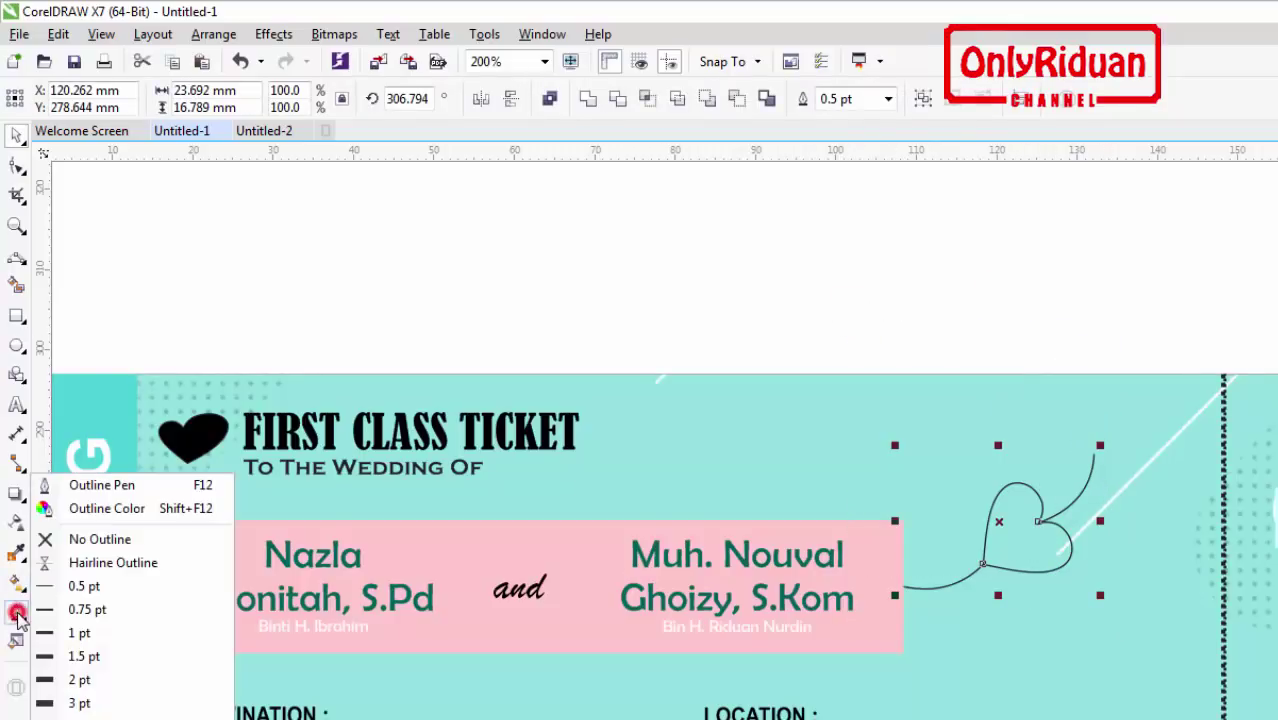
{"action": "left_click", "coordinate": [120, 488]}
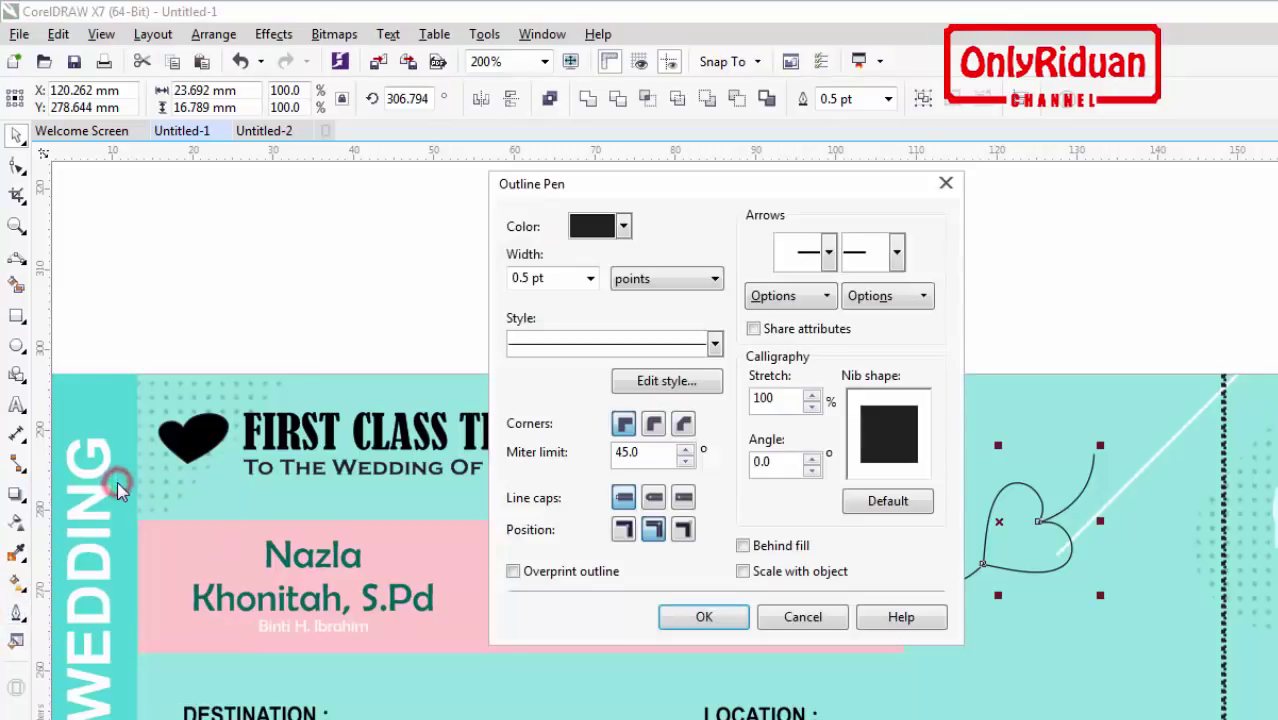
{"action": "left_click", "coordinate": [622, 228]}
{"action": "left_click", "coordinate": [622, 226]}
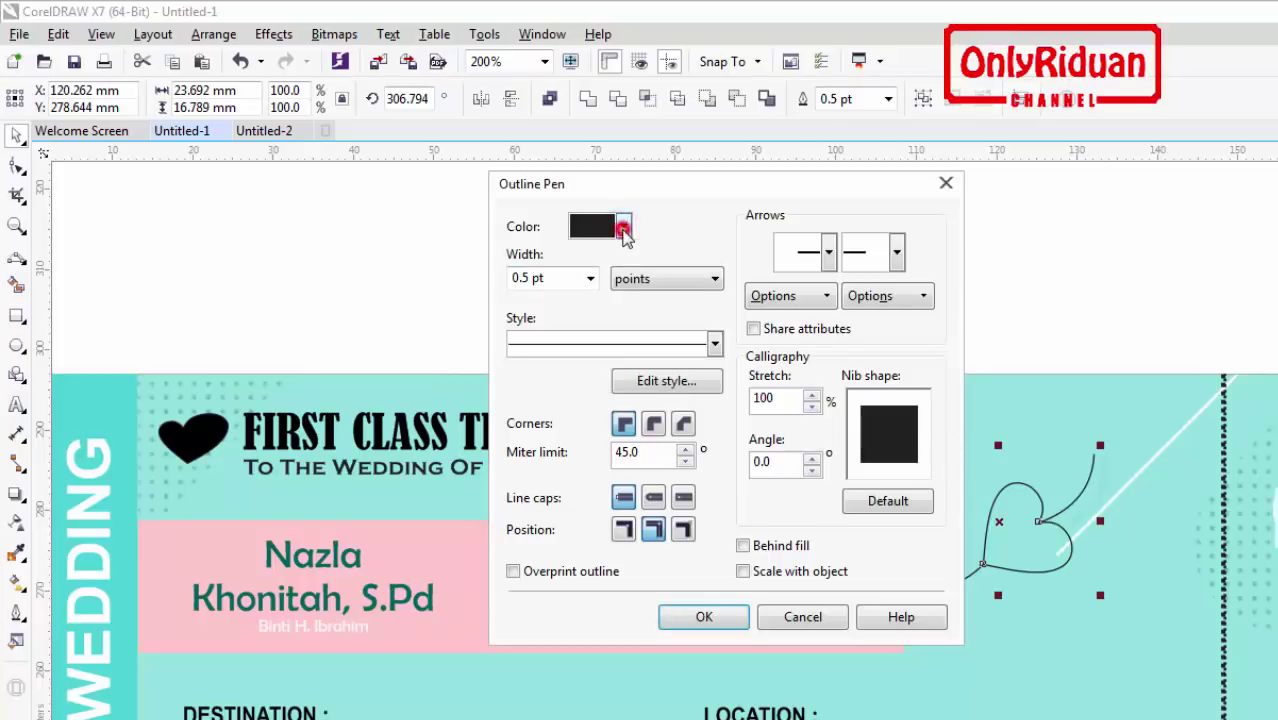
{"action": "left_click", "coordinate": [590, 280]}
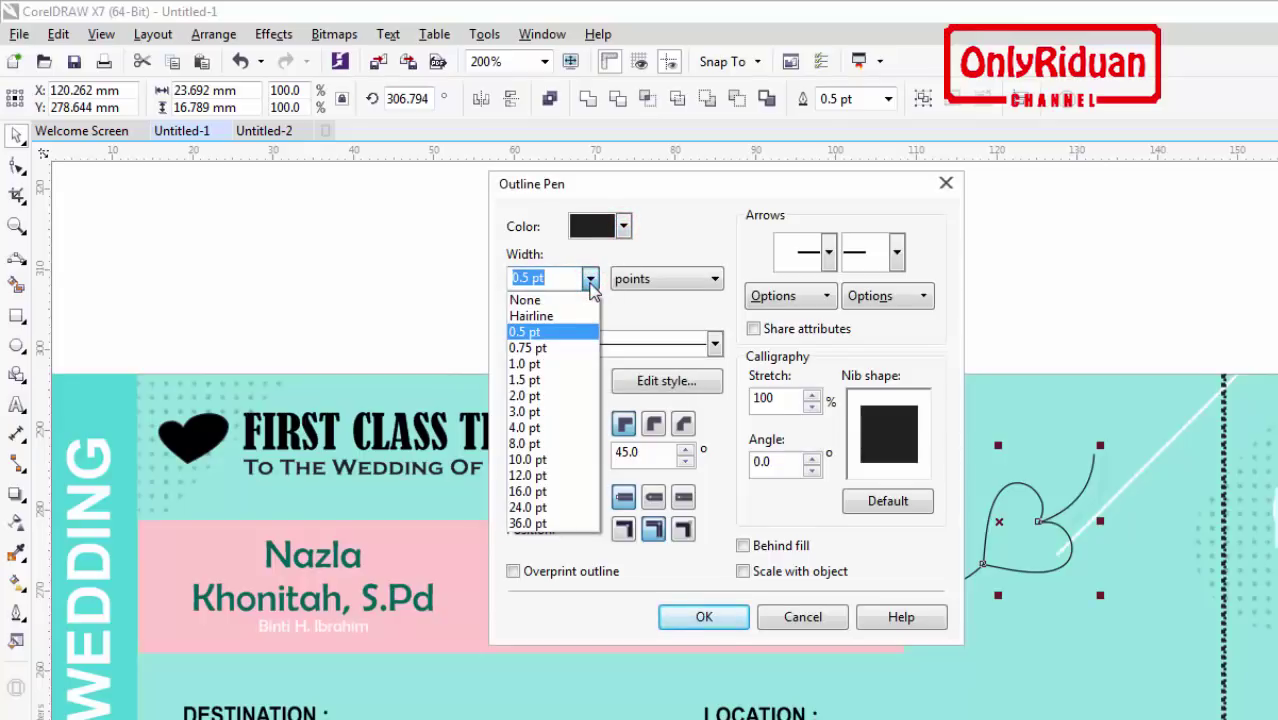
{"action": "left_click", "coordinate": [528, 364]}
{"action": "left_click", "coordinate": [714, 345]}
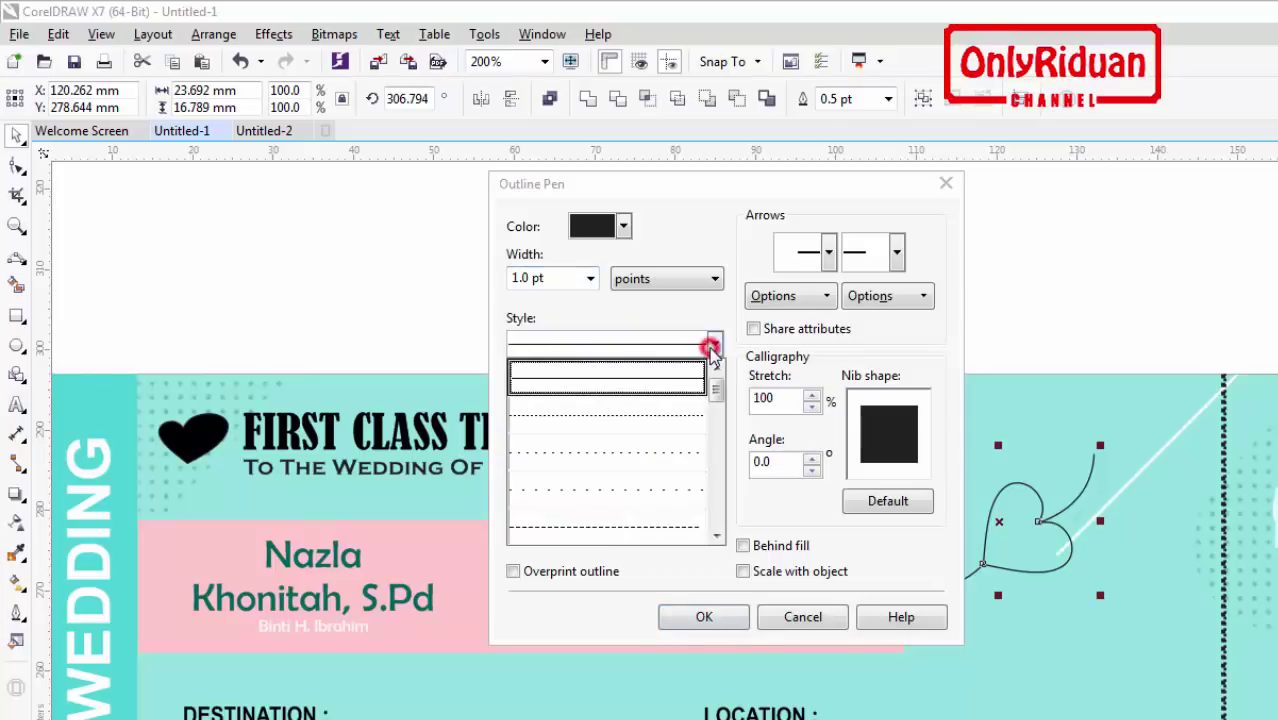
{"action": "left_click", "coordinate": [604, 420]}
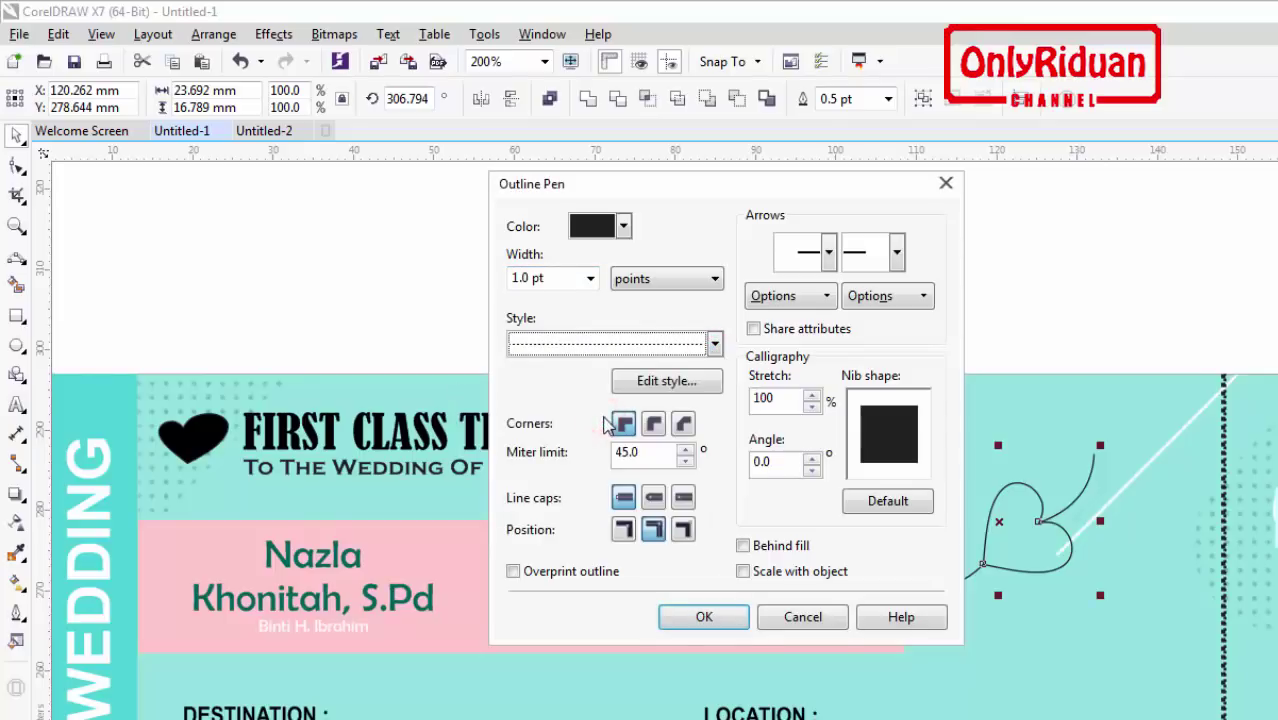
{"action": "left_click", "coordinate": [703, 616]}
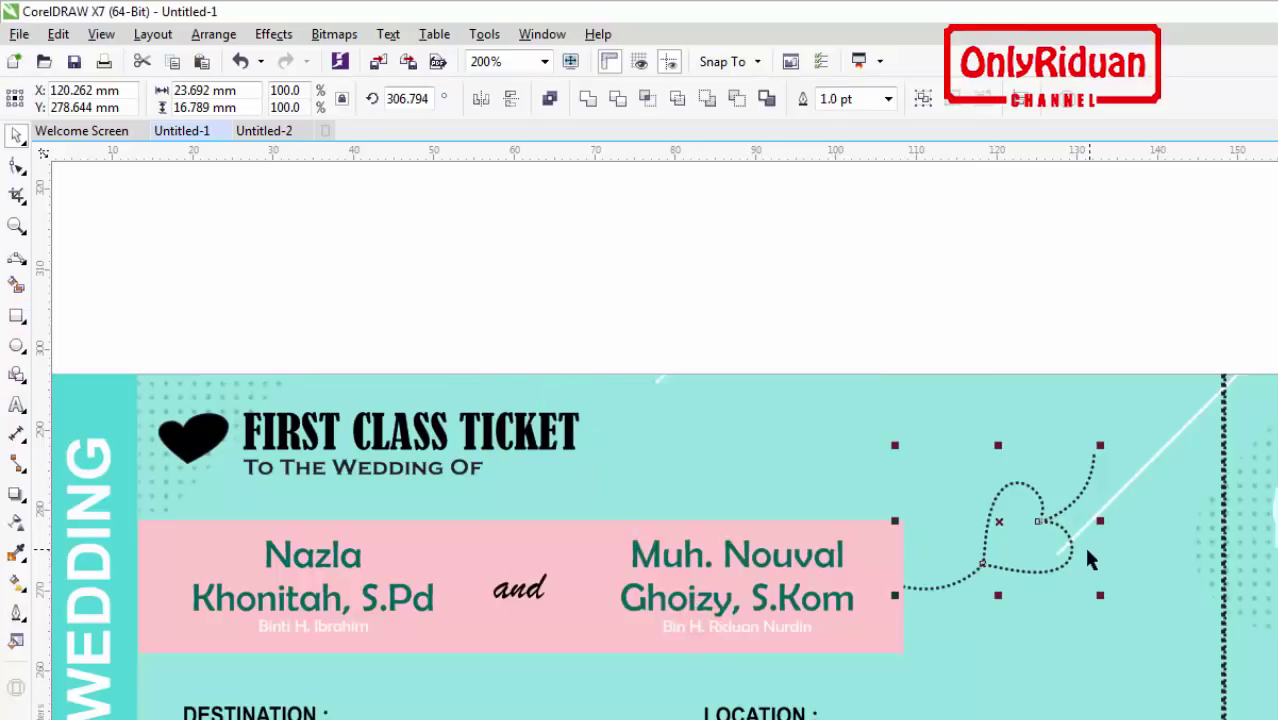
{"action": "left_click", "coordinate": [967, 336]}
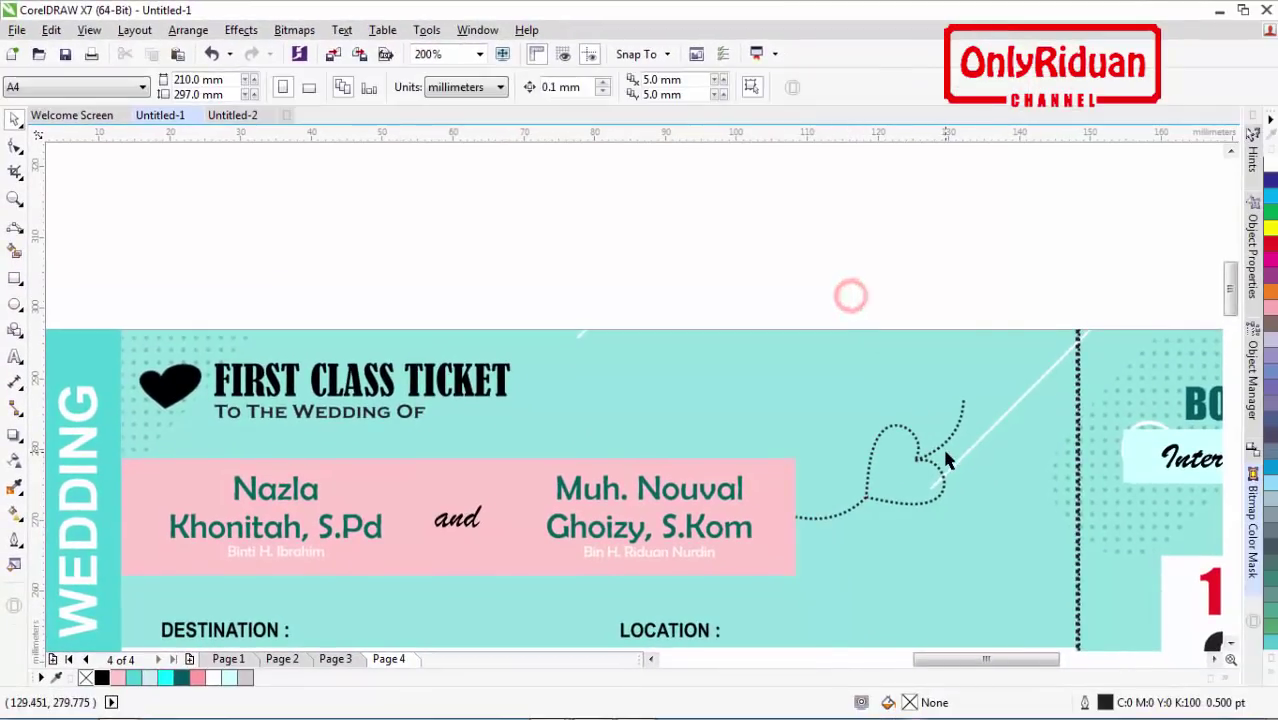
Step: Import the picture Transport-Airplane-Takeoff-icon at about 17.2 mm square and place it on the blank area above the ticket
{"action": "left_click", "coordinate": [1230, 150]}
{"action": "left_click", "coordinate": [17, 30]}
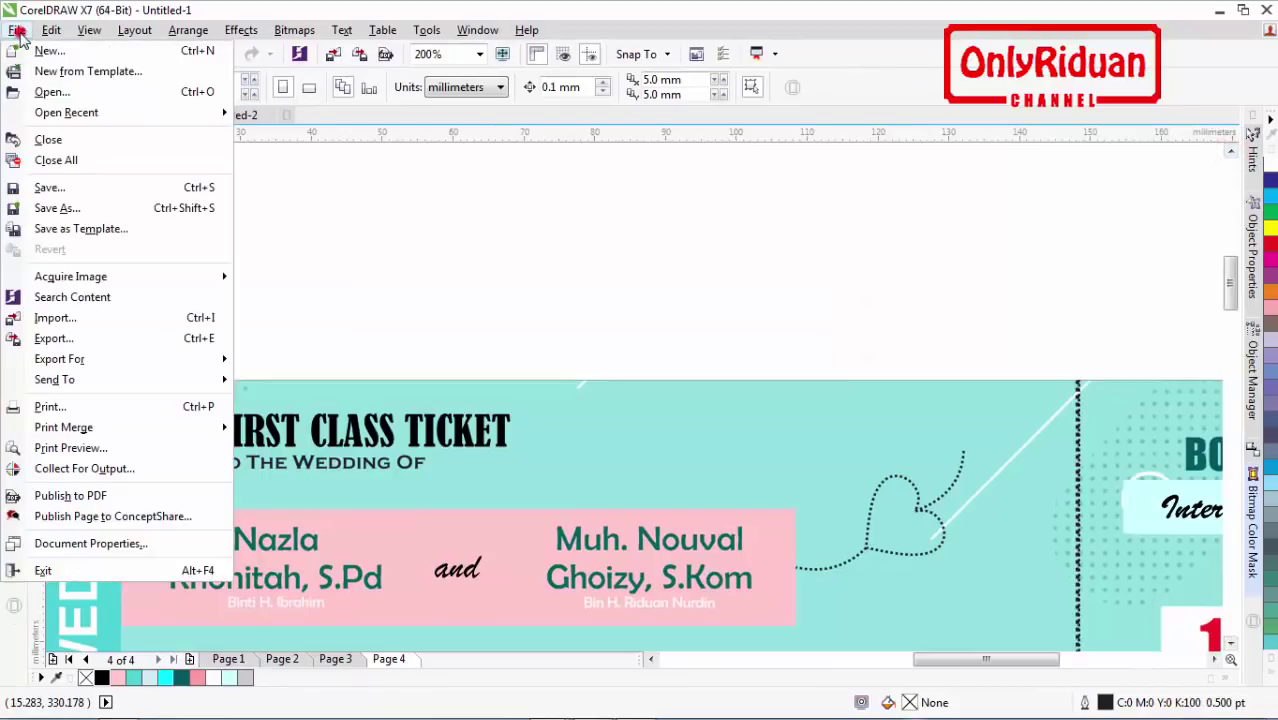
{"action": "left_click", "coordinate": [76, 318]}
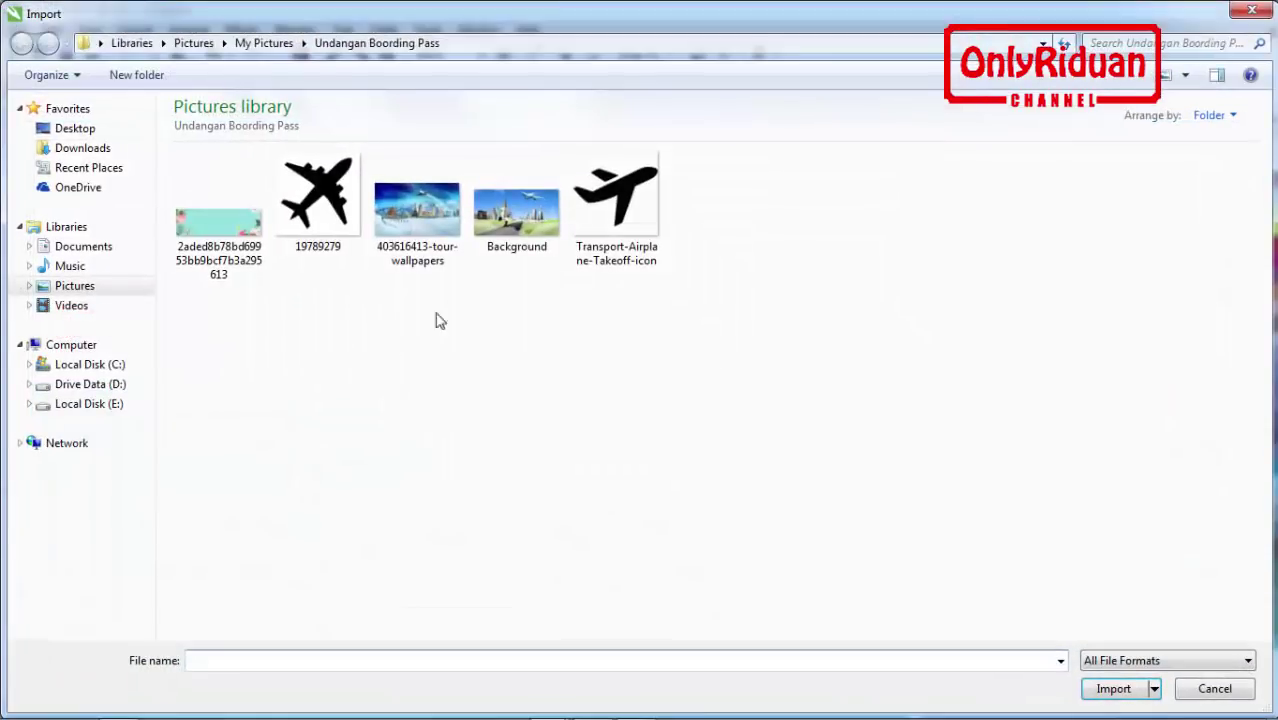
{"action": "left_click", "coordinate": [616, 200]}
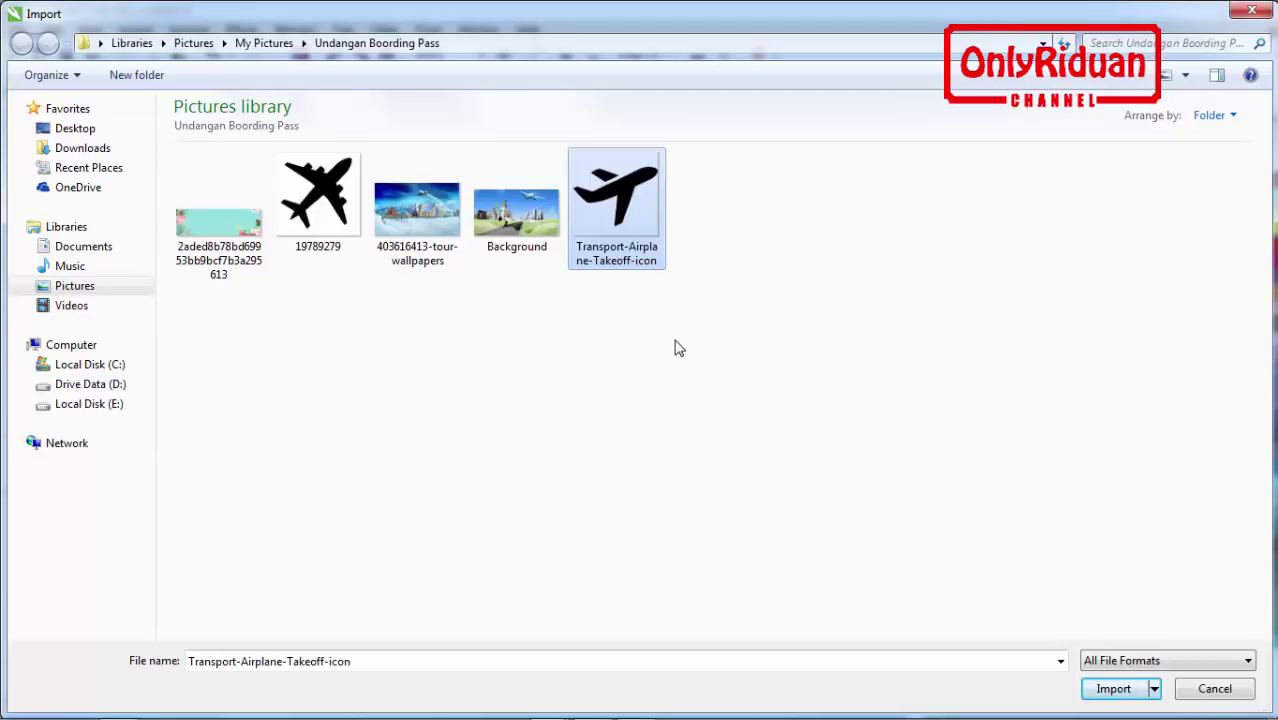
{"action": "left_click", "coordinate": [1110, 688]}
{"action": "left_click_drag", "start_coordinate": [810, 220], "coordinate": [962, 346]}
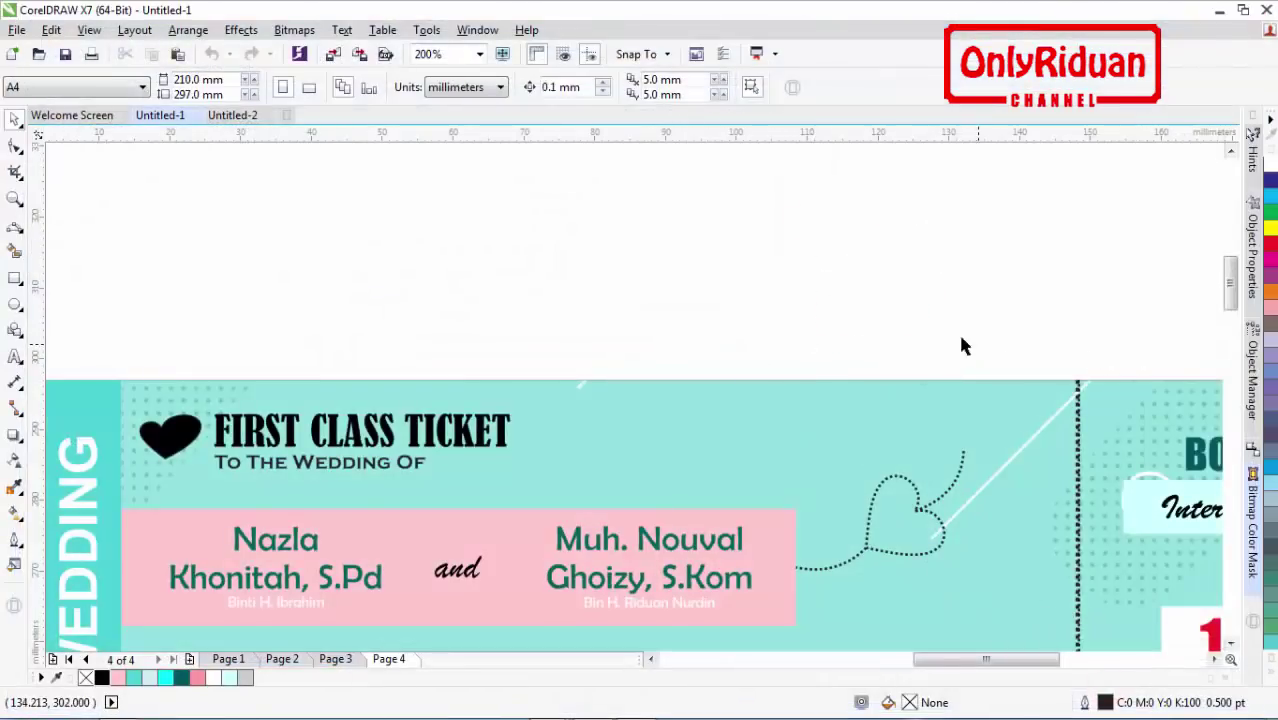
{"action": "left_click_drag", "start_coordinate": [879, 285], "coordinate": [563, 290]}
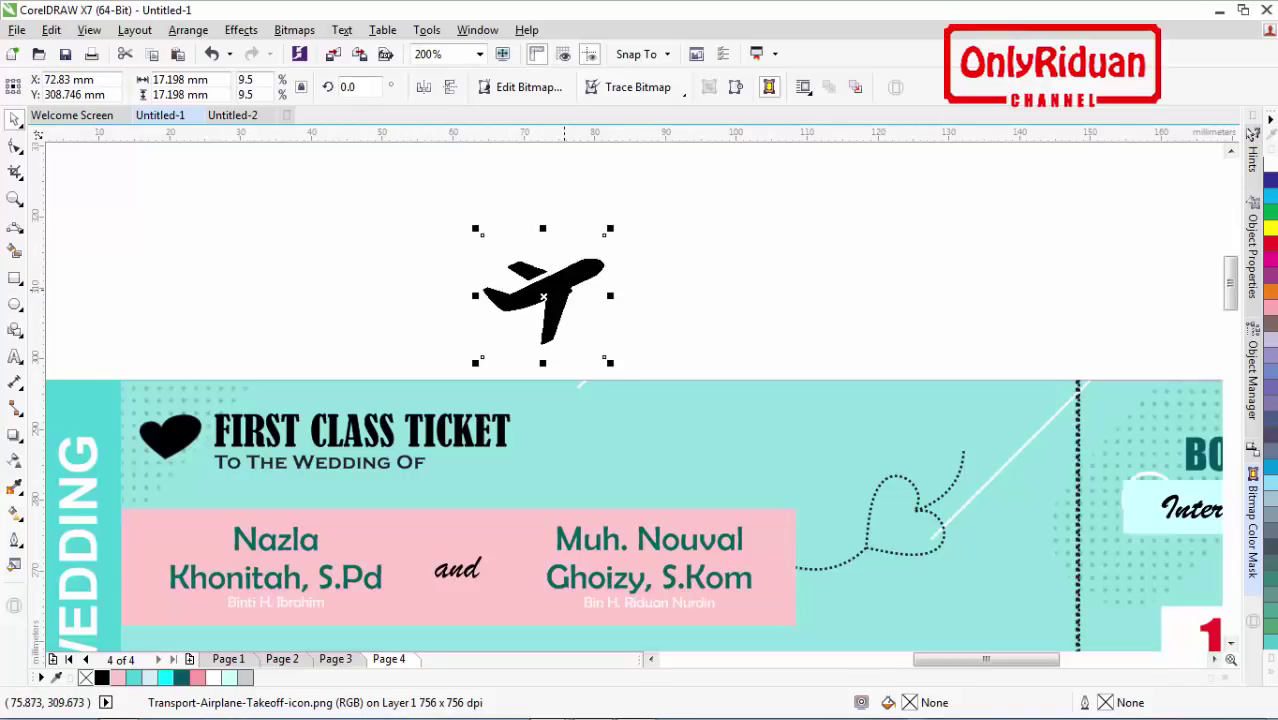
{"action": "left_click_drag", "start_coordinate": [564, 289], "coordinate": [501, 296]}
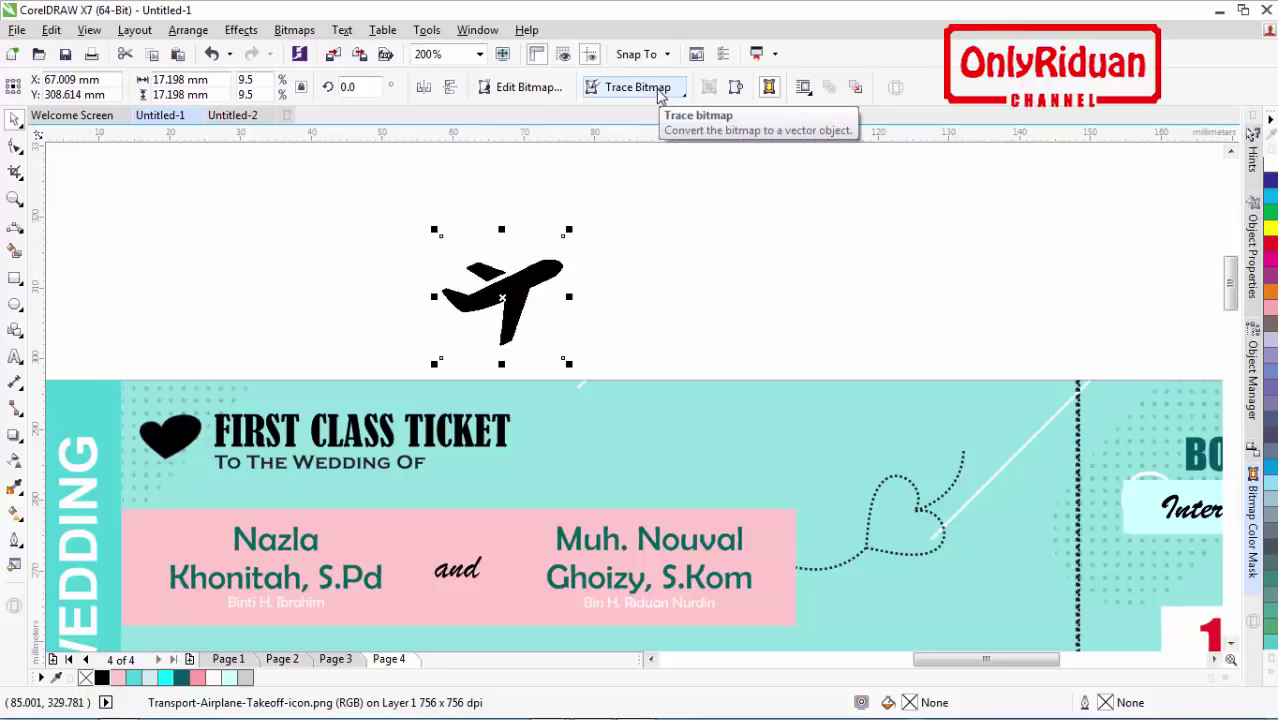
Step: Convert the airplane bitmap to a vector with Quick Trace, move the traced airplane aside and delete the original bitmap
{"action": "left_click", "coordinate": [659, 92]}
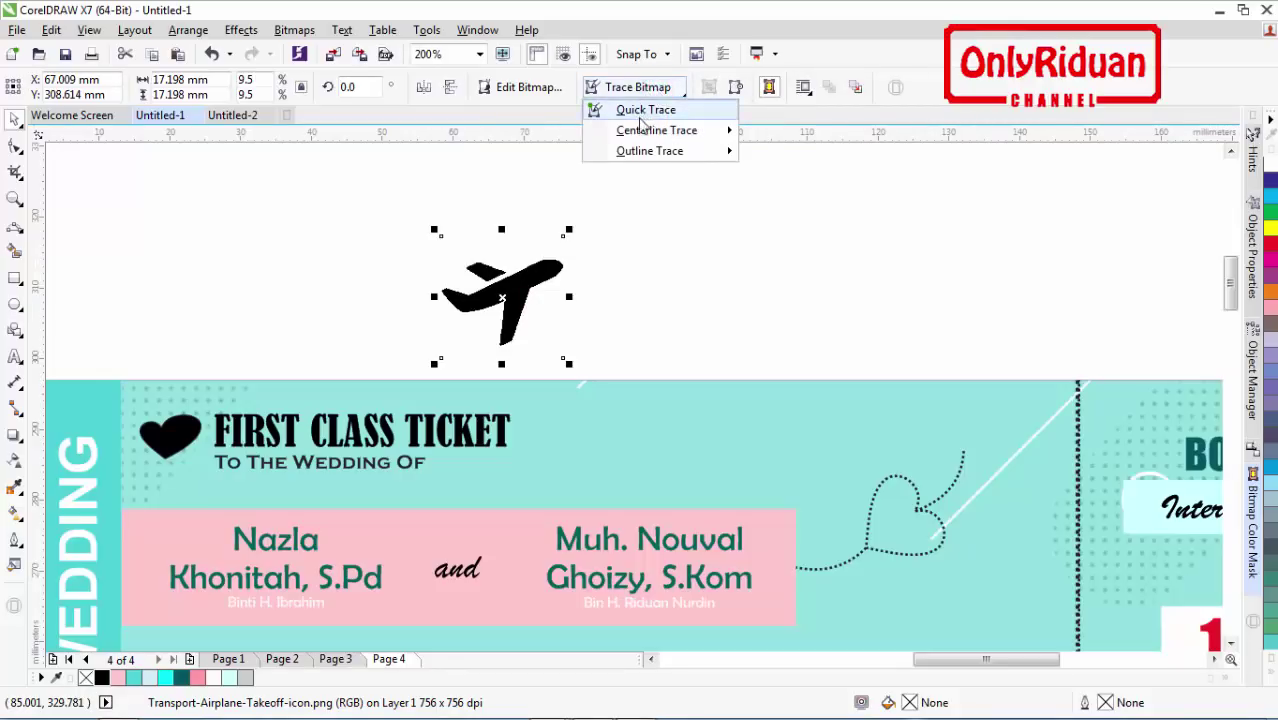
{"action": "left_click", "coordinate": [647, 111]}
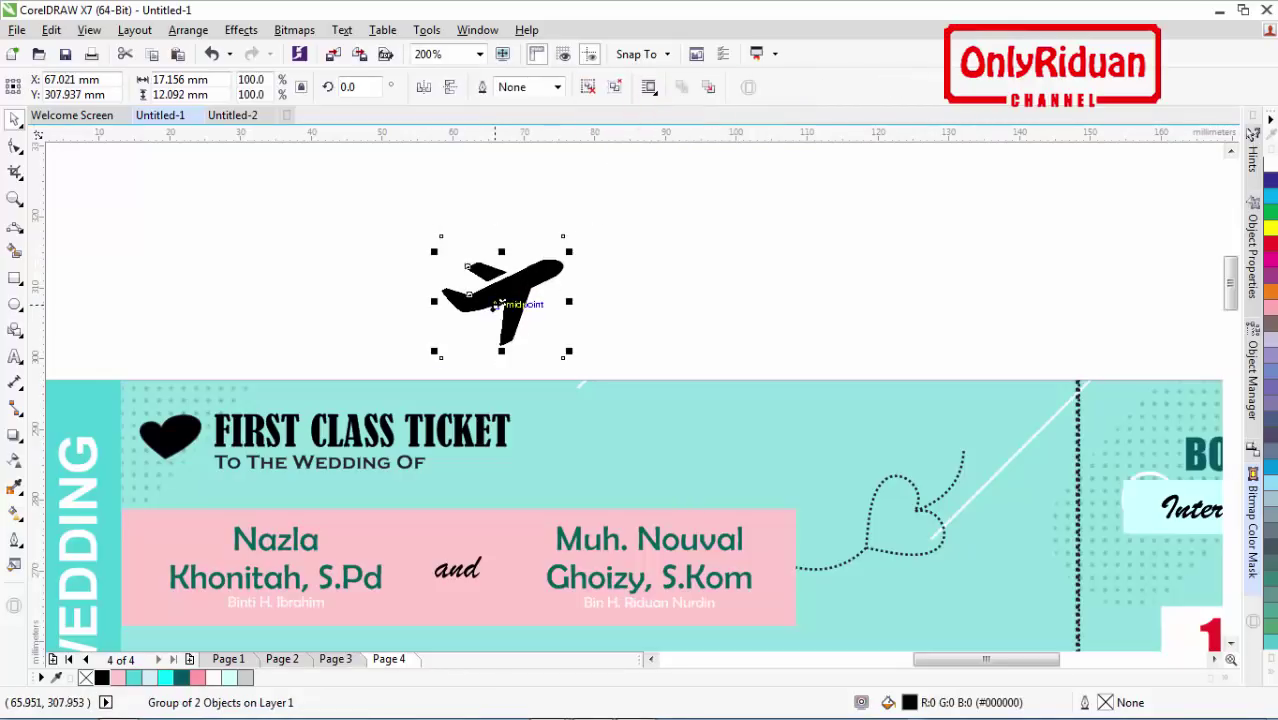
{"action": "left_click_drag", "start_coordinate": [512, 285], "coordinate": [670, 285]}
{"action": "left_click", "coordinate": [505, 306]}
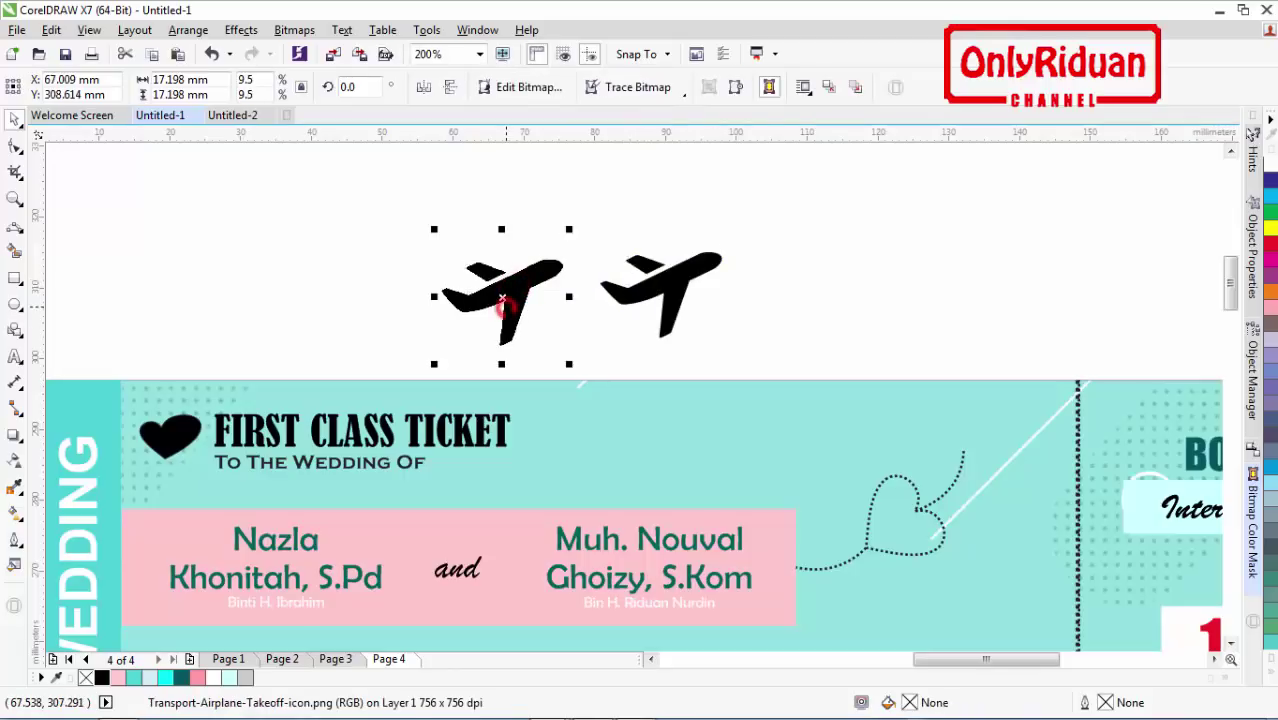
{"action": "key", "text": "Delete"}
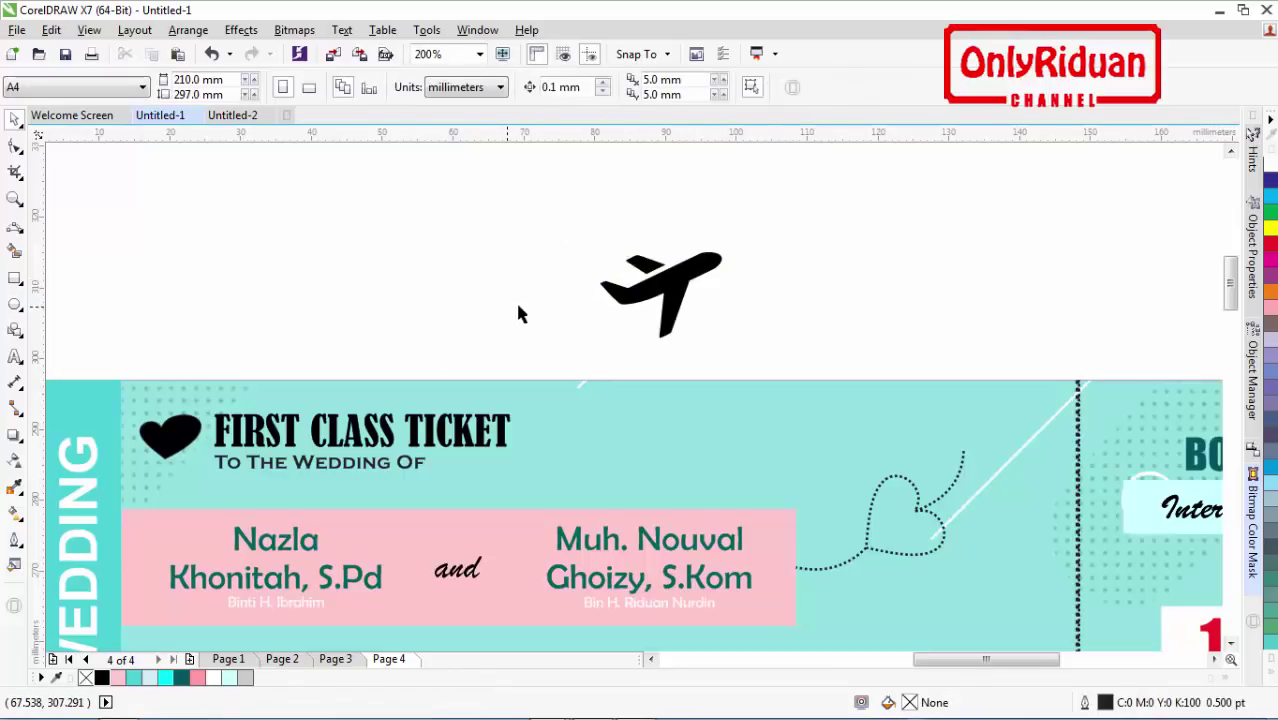
Step: Move the traced airplane onto the upper end of the heart's dotted curve and fill it with pink #FF9DA2
{"action": "mouse_move", "coordinate": [670, 284]}
{"action": "left_mouse_down"}
{"action": "mouse_move", "coordinate": [926, 374]}
{"action": "mouse_move", "coordinate": [988, 415]}
{"action": "mouse_move", "coordinate": [976, 432]}
{"action": "left_mouse_up"}
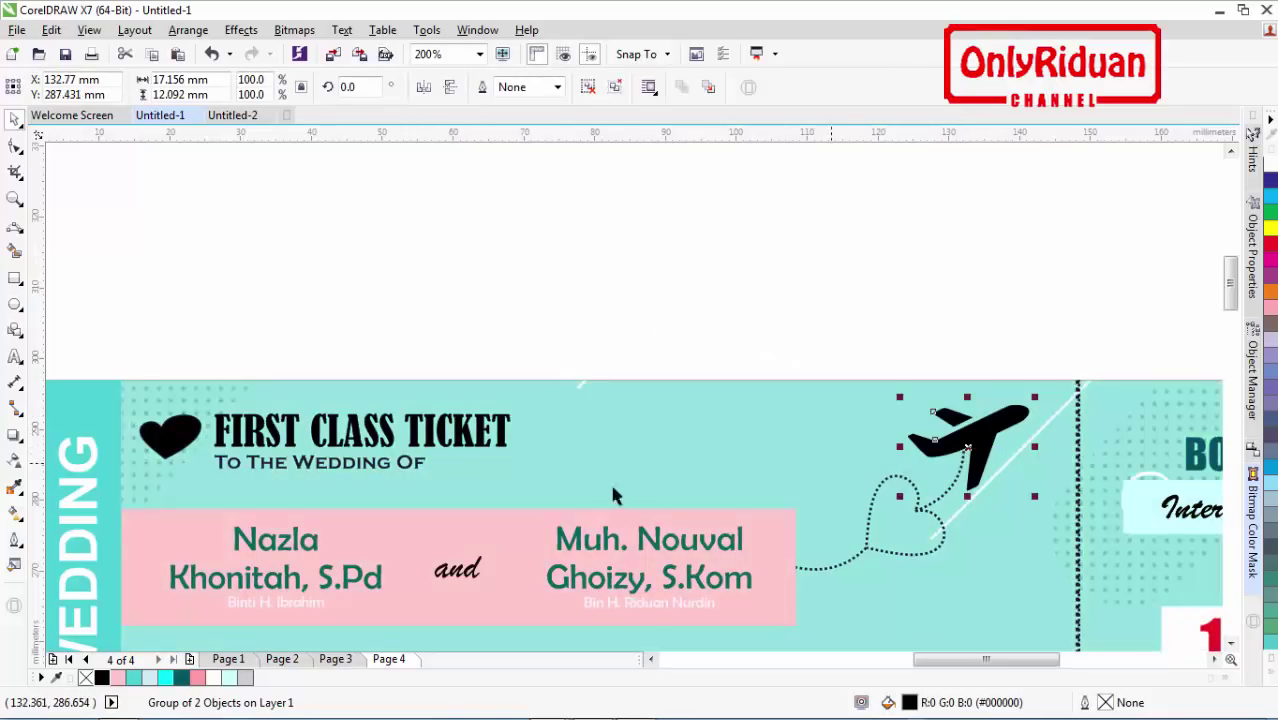
{"action": "left_click", "coordinate": [197, 677]}
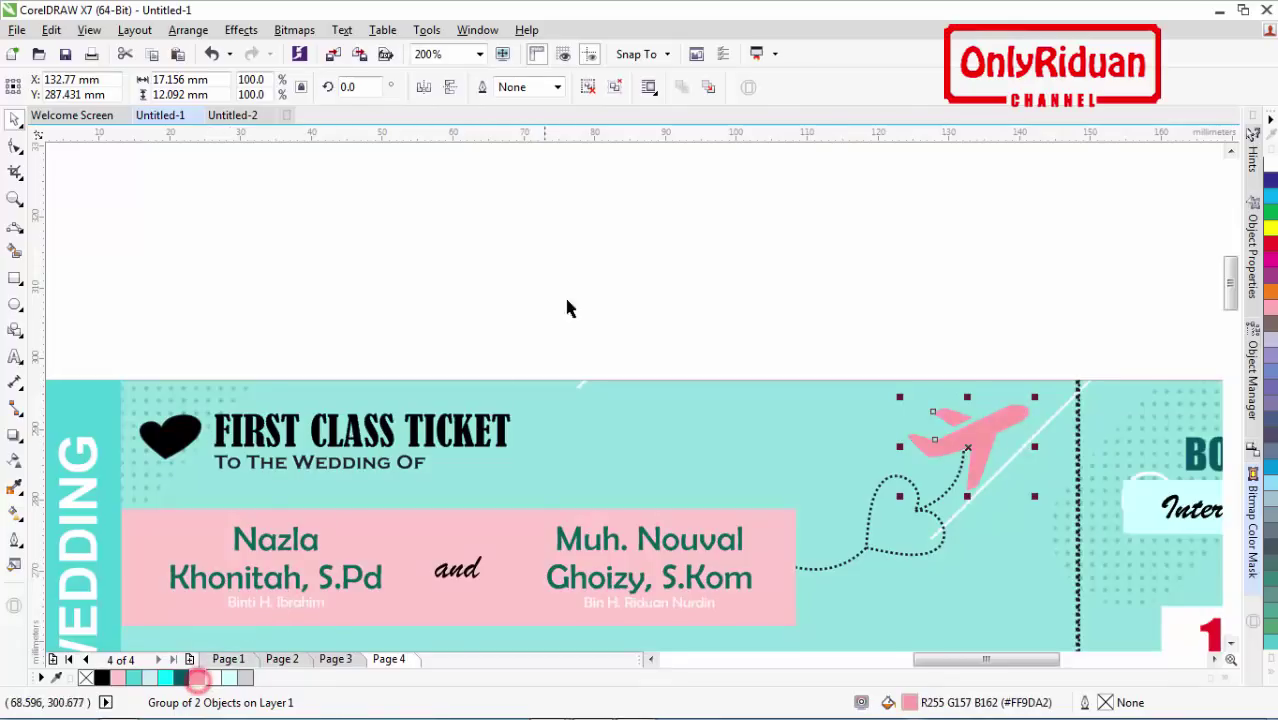
{"action": "left_click", "coordinate": [585, 282]}
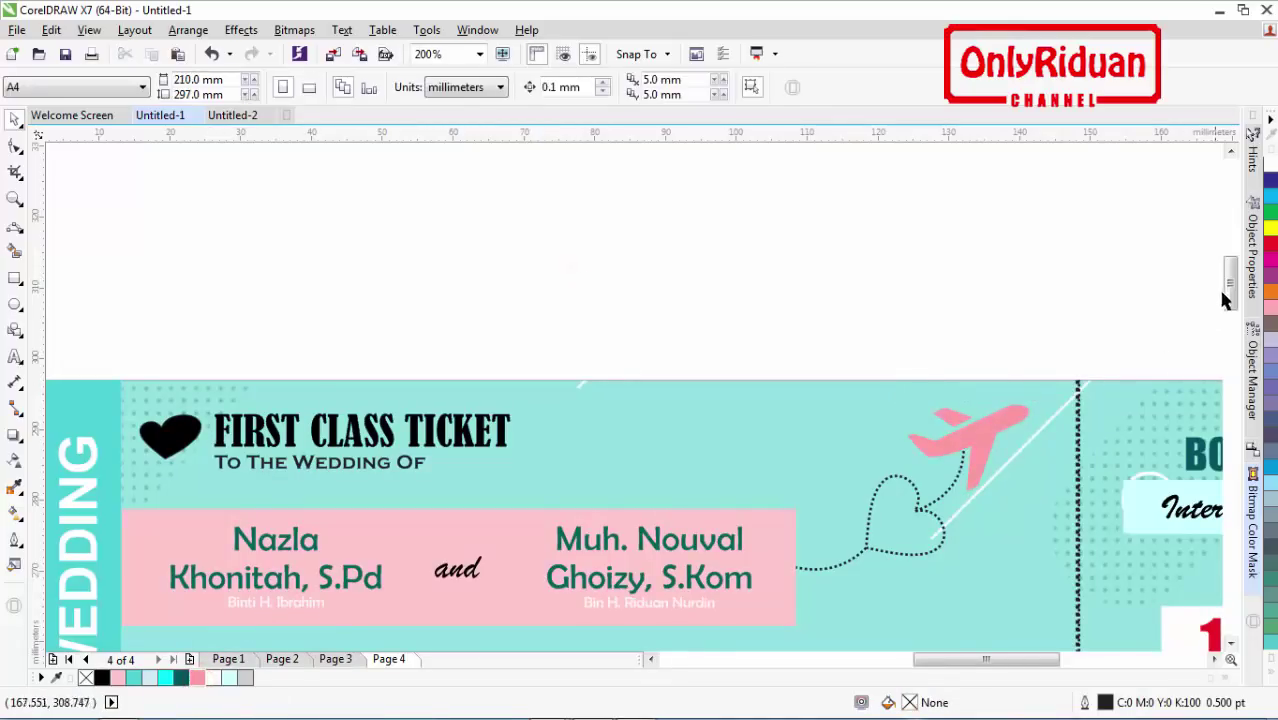
Step: Examine the circles, curved text and airplane of the round stamp on page 1, and return to page 4
{"action": "left_click_drag", "start_coordinate": [1224, 294], "coordinate": [1241, 345]}
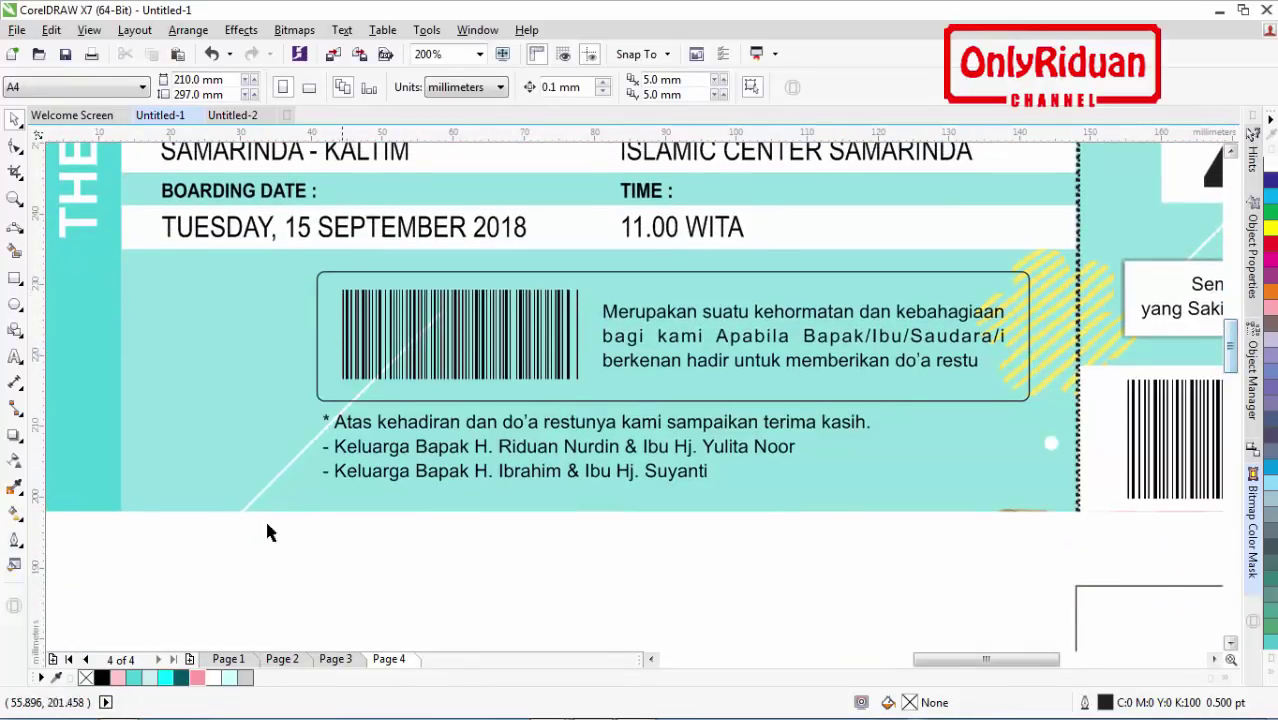
{"action": "left_click", "coordinate": [228, 659]}
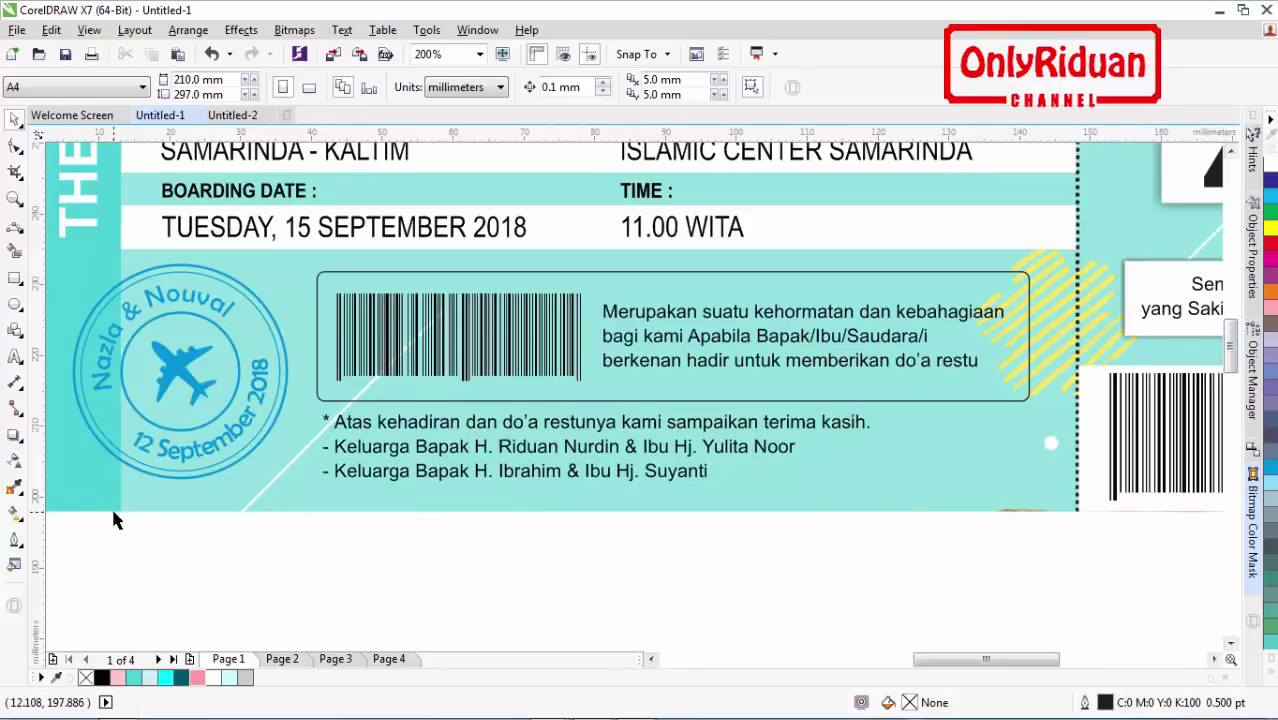
{"action": "left_click", "coordinate": [389, 659]}
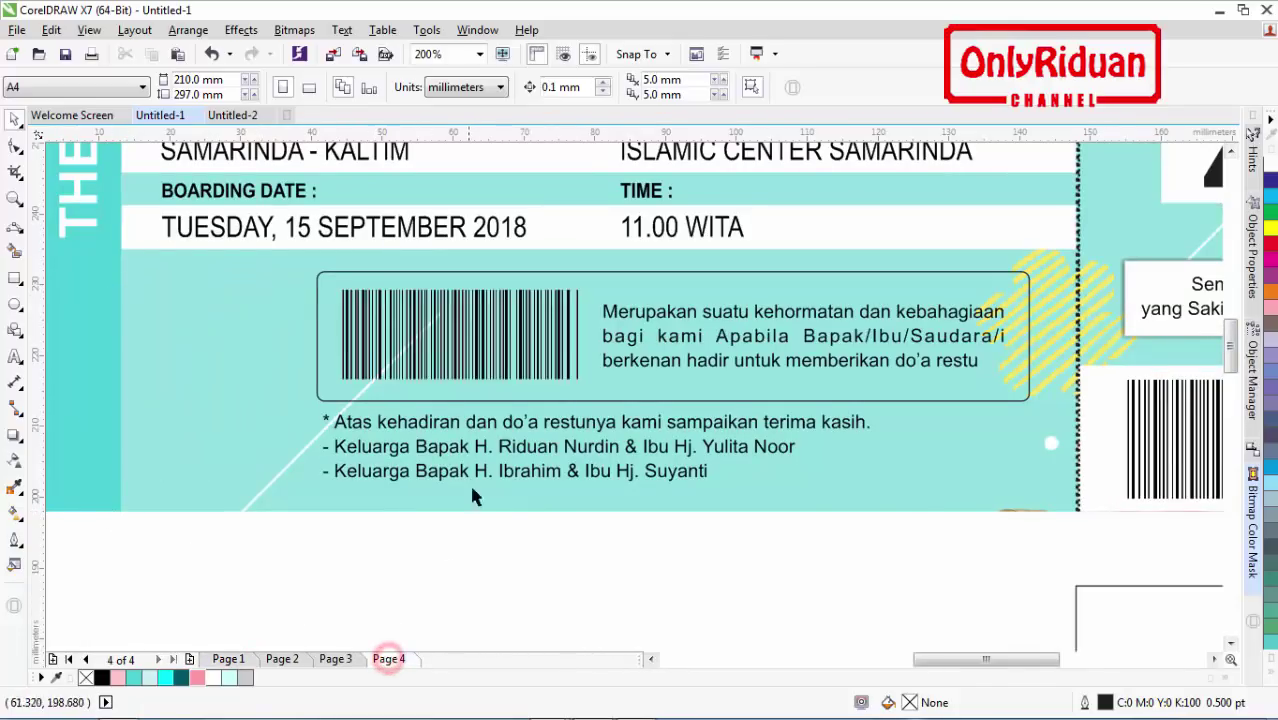
{"action": "left_click", "coordinate": [651, 660]}
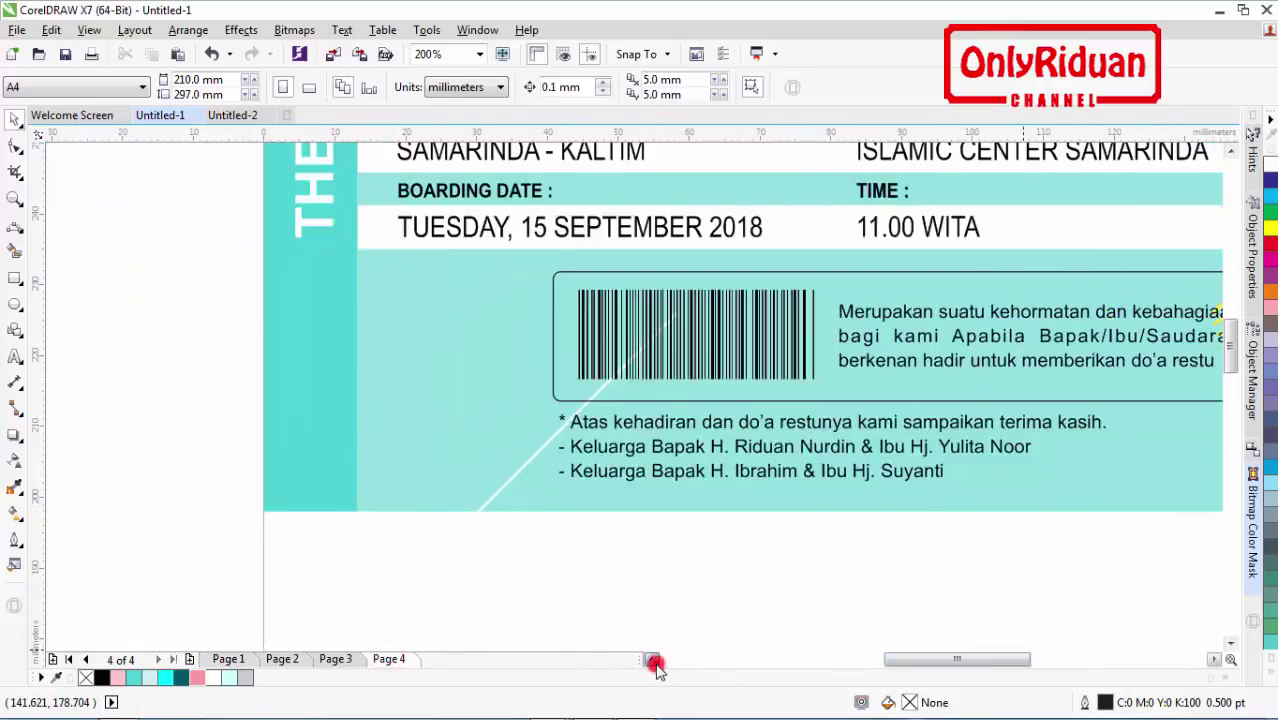
{"action": "left_click", "coordinate": [230, 659]}
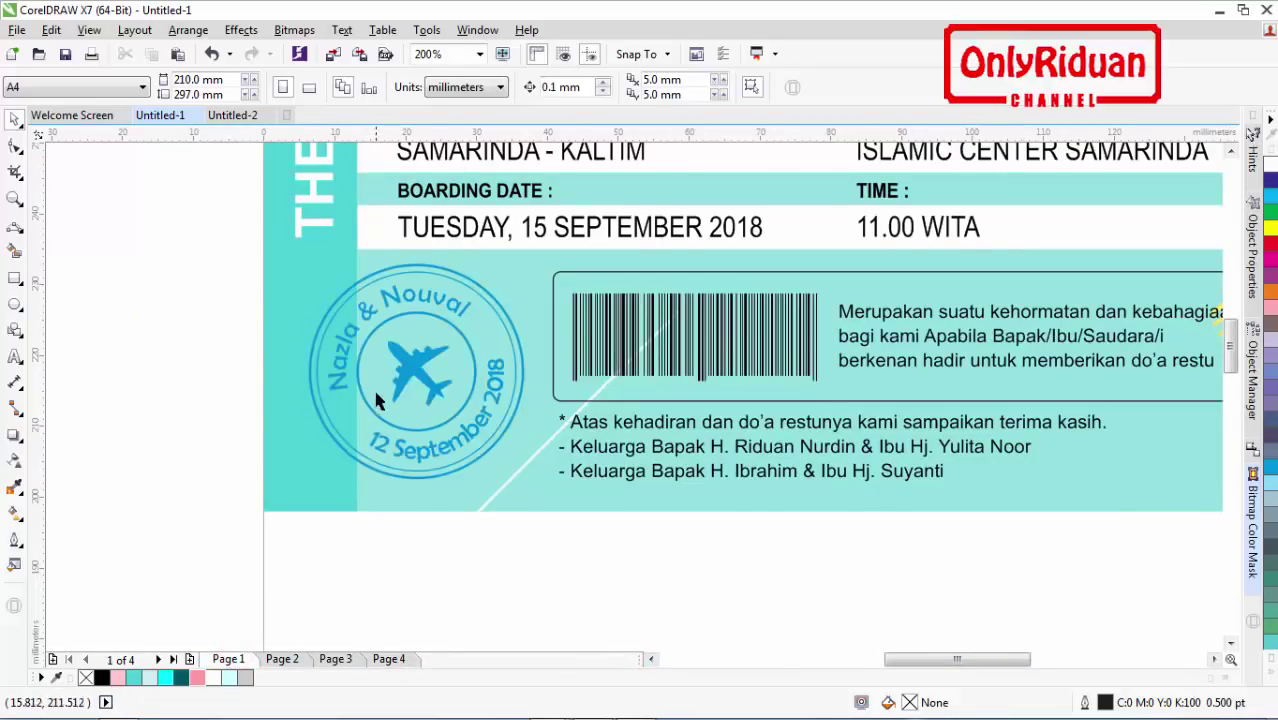
{"action": "left_click", "coordinate": [346, 356]}
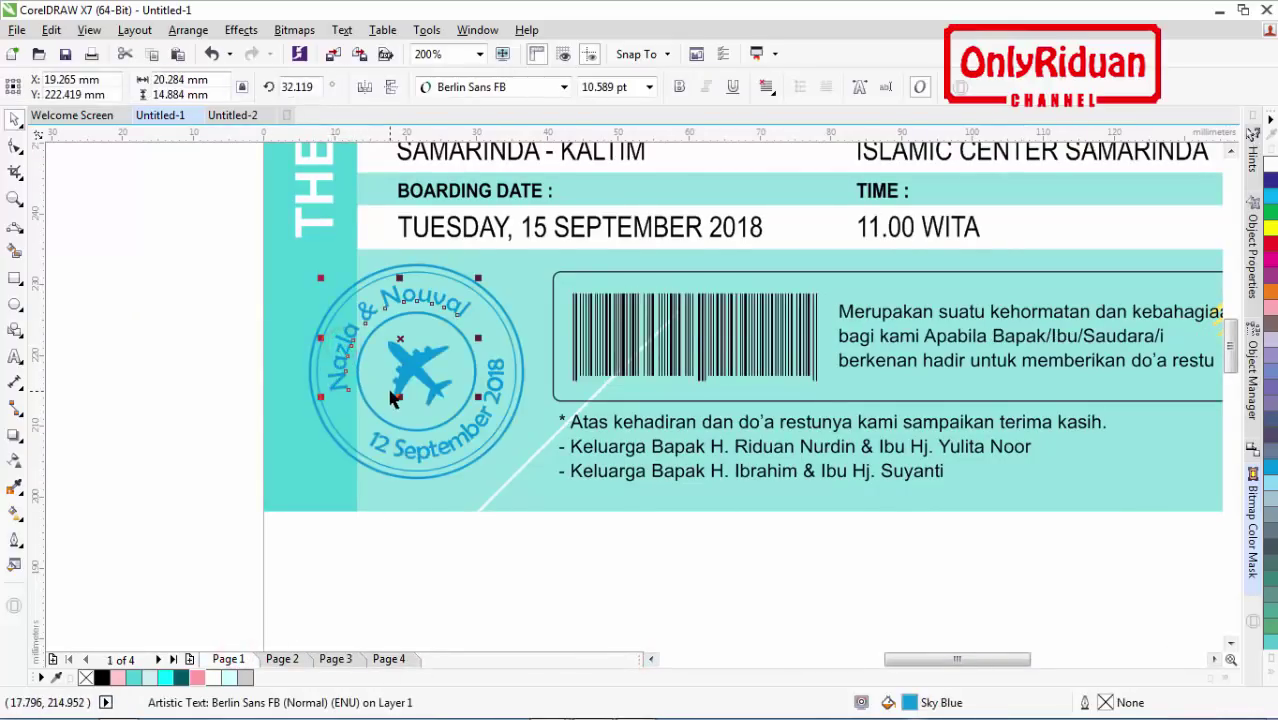
{"action": "left_click", "coordinate": [418, 366]}
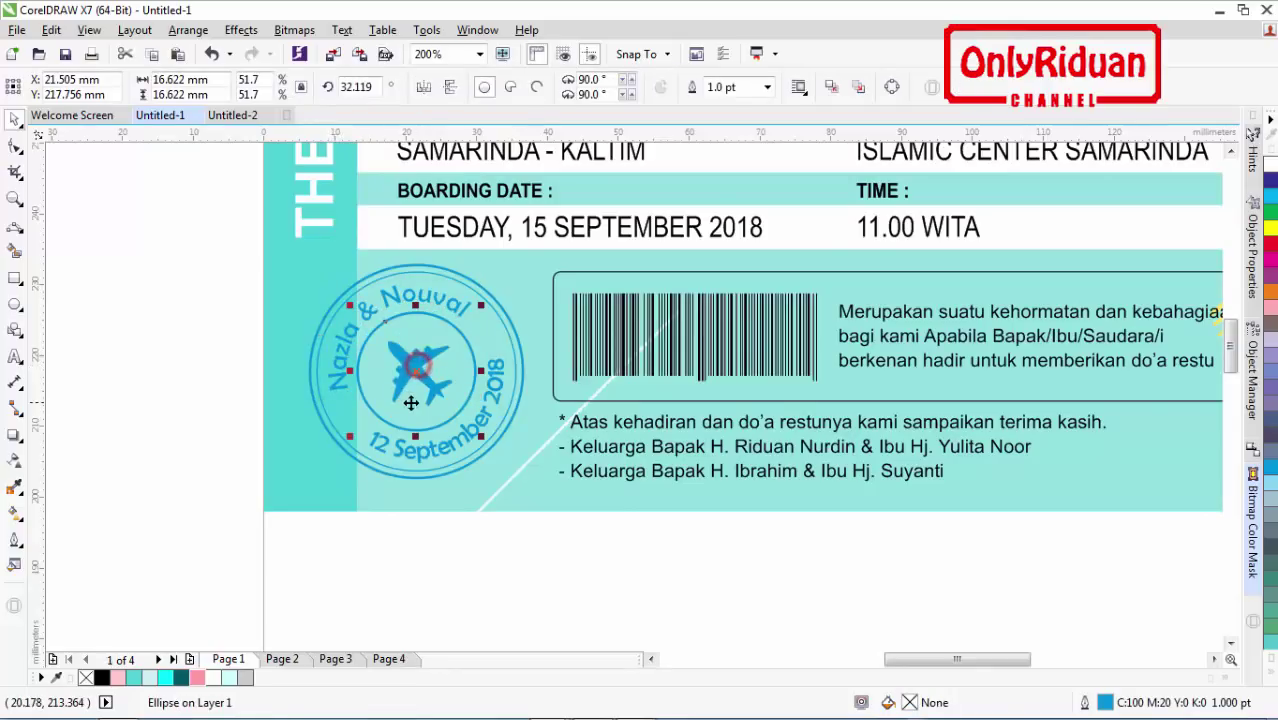
{"action": "left_click", "coordinate": [386, 658]}
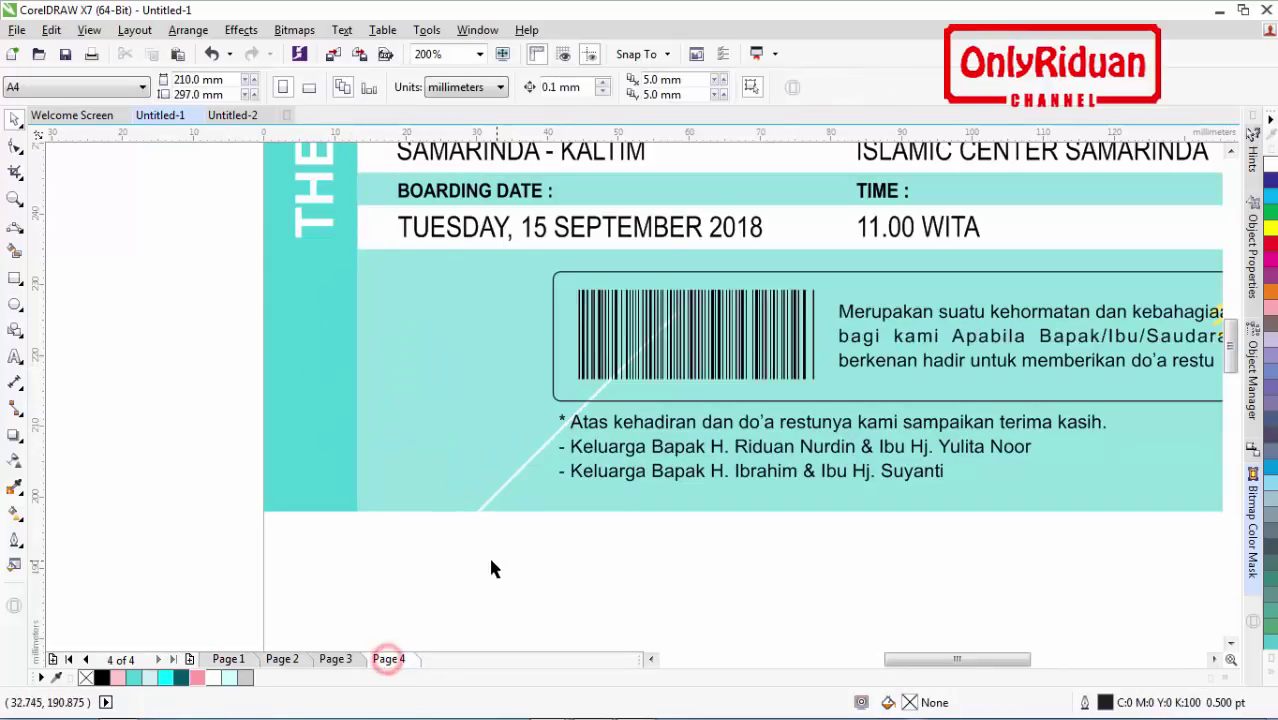
Step: Draw a circle about 30 mm in diameter on the blank area below the ticket on page 4
{"action": "left_click", "coordinate": [1228, 645]}
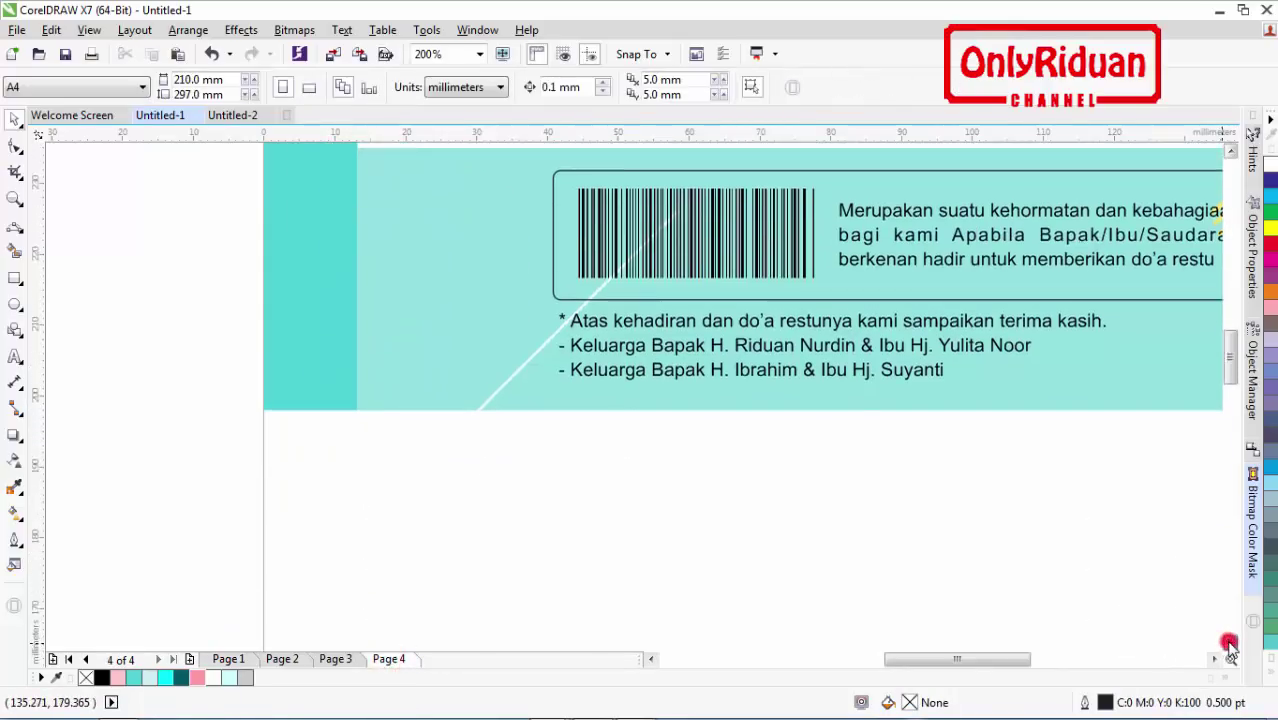
{"action": "left_click", "coordinate": [1228, 645]}
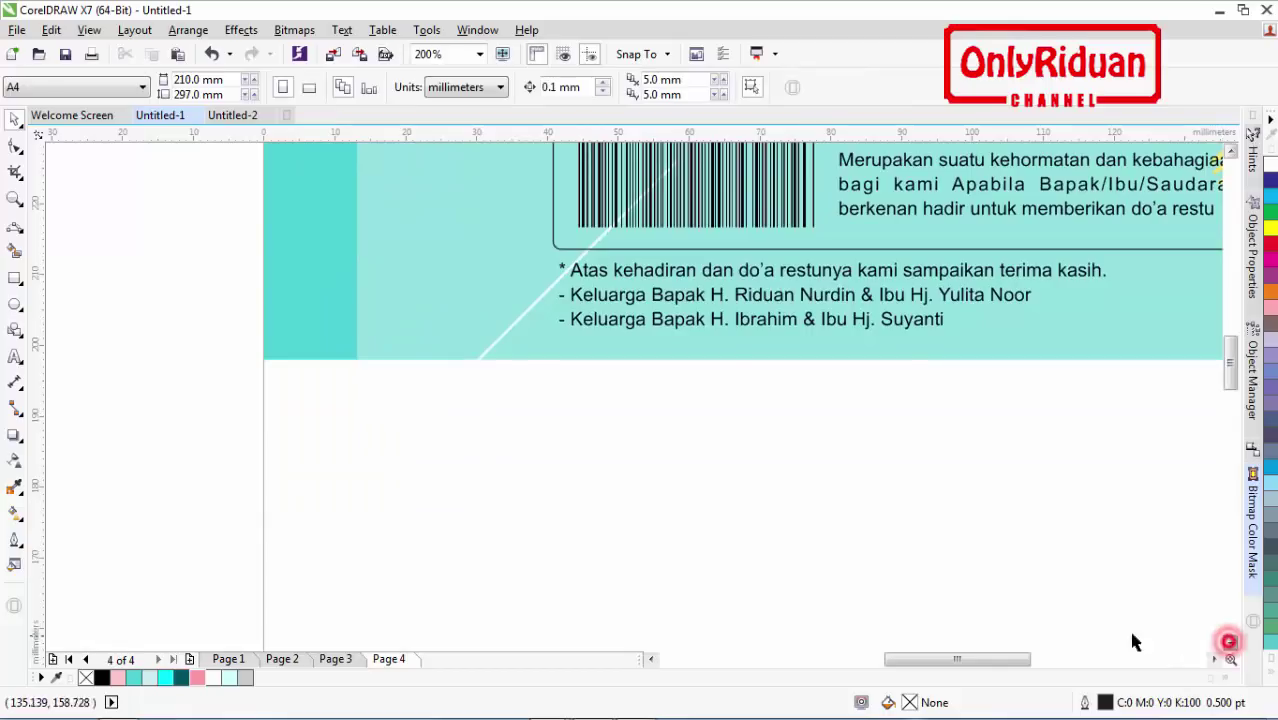
{"action": "left_click", "coordinate": [14, 307]}
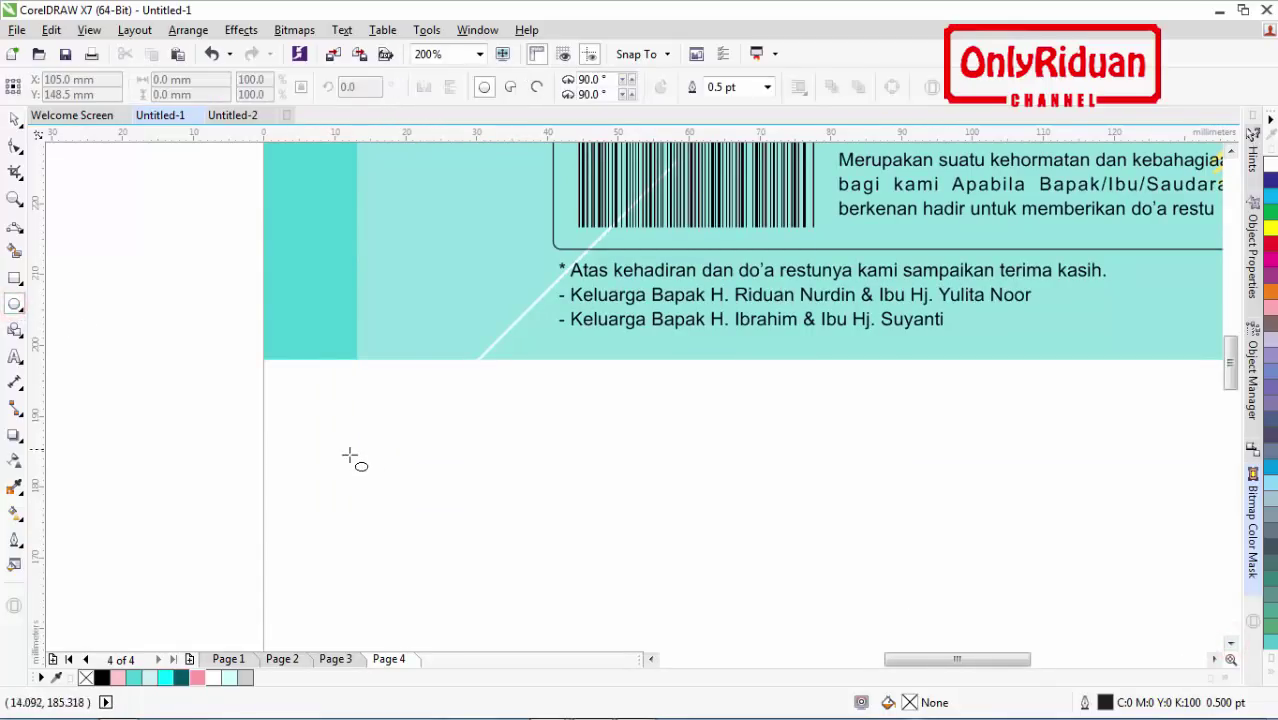
{"action": "key", "text": "ctrl"}
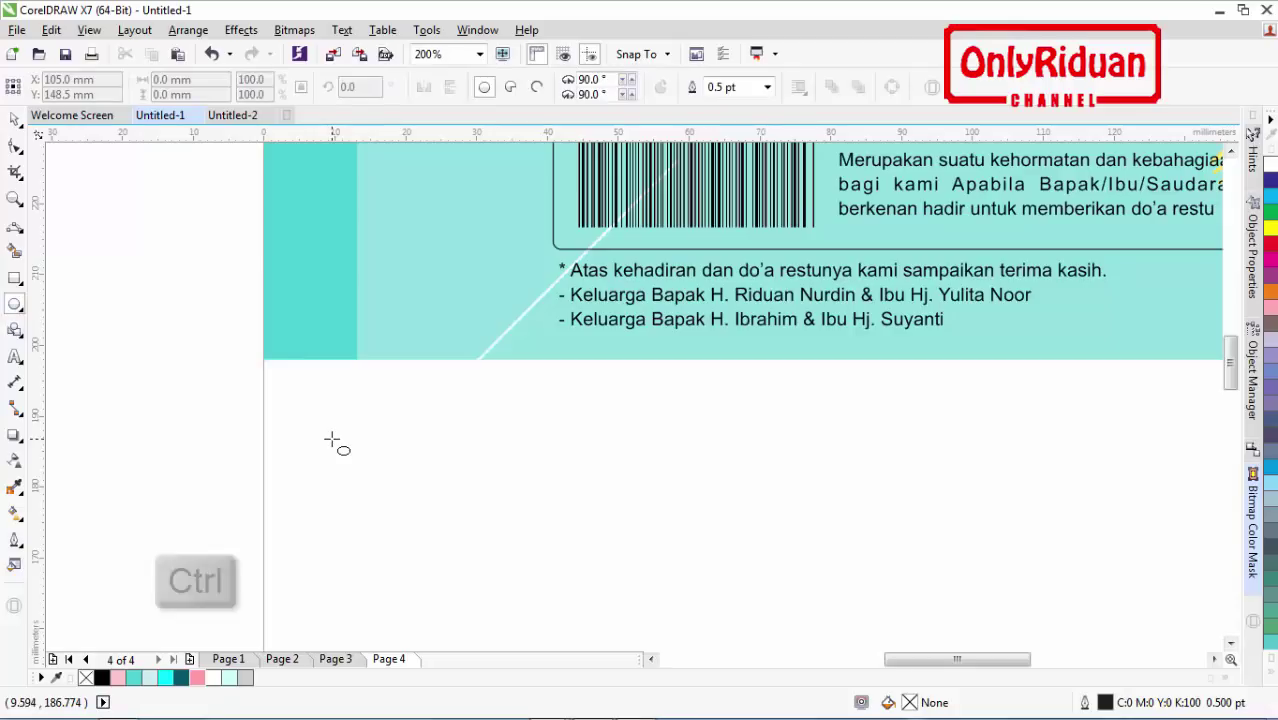
{"action": "left_click_drag", "start_coordinate": [331, 434], "coordinate": [542, 613]}
{"action": "left_click", "coordinate": [15, 120]}
{"action": "left_click_drag", "start_coordinate": [397, 522], "coordinate": [385, 501]}
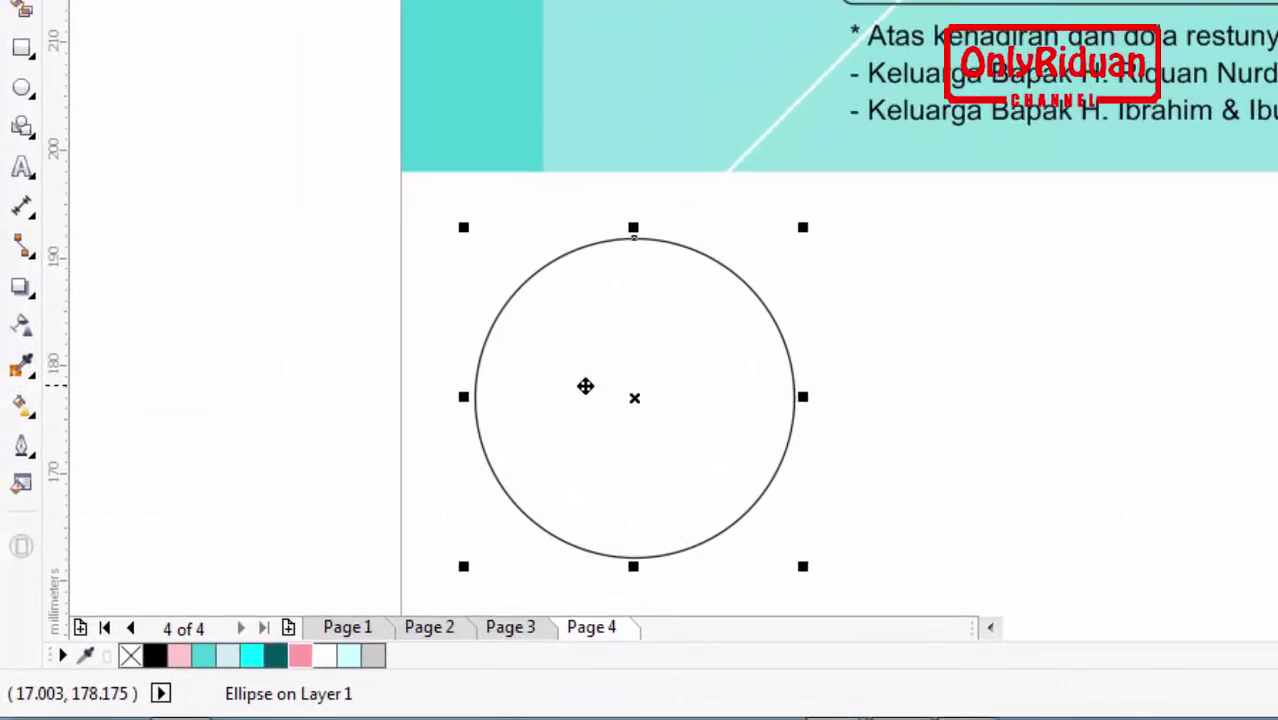
Step: Add a concentric copy of the circle scaled to about 95.5 % just inside the original
{"action": "key", "text": "shift"}
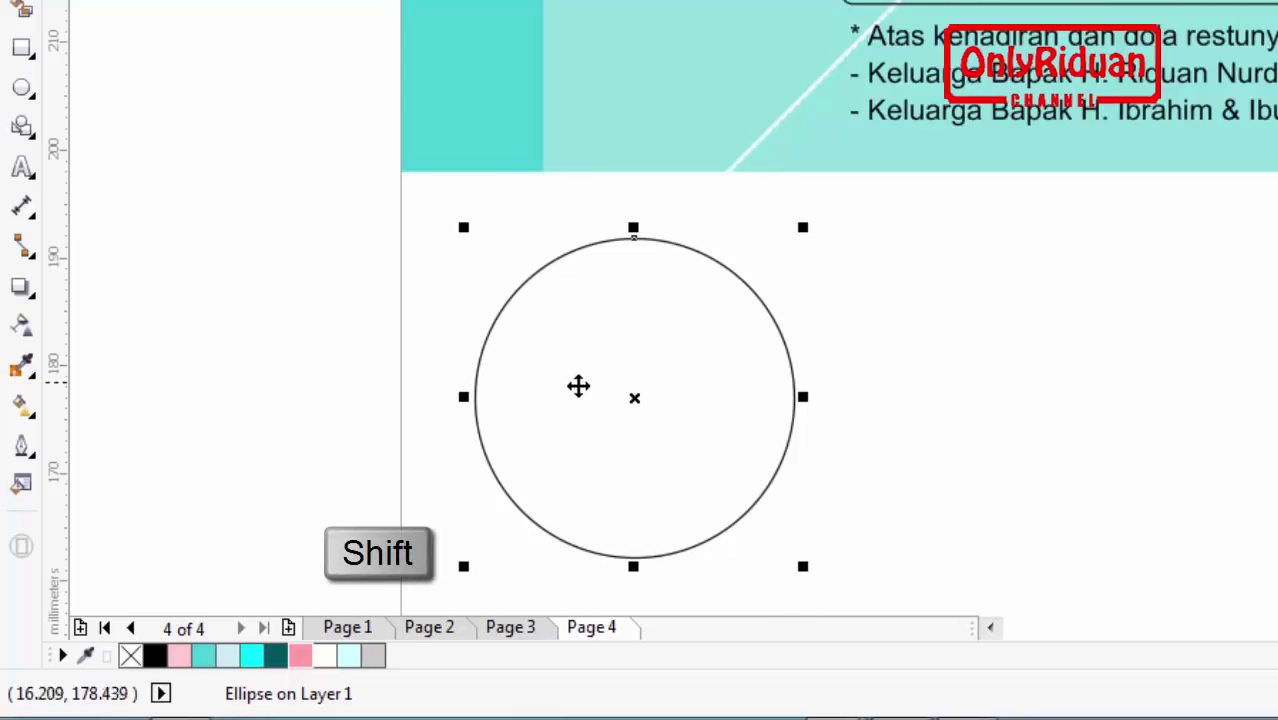
{"action": "left_click", "coordinate": [808, 574]}
{"action": "left_click_drag", "start_coordinate": [808, 574], "coordinate": [800, 581]}
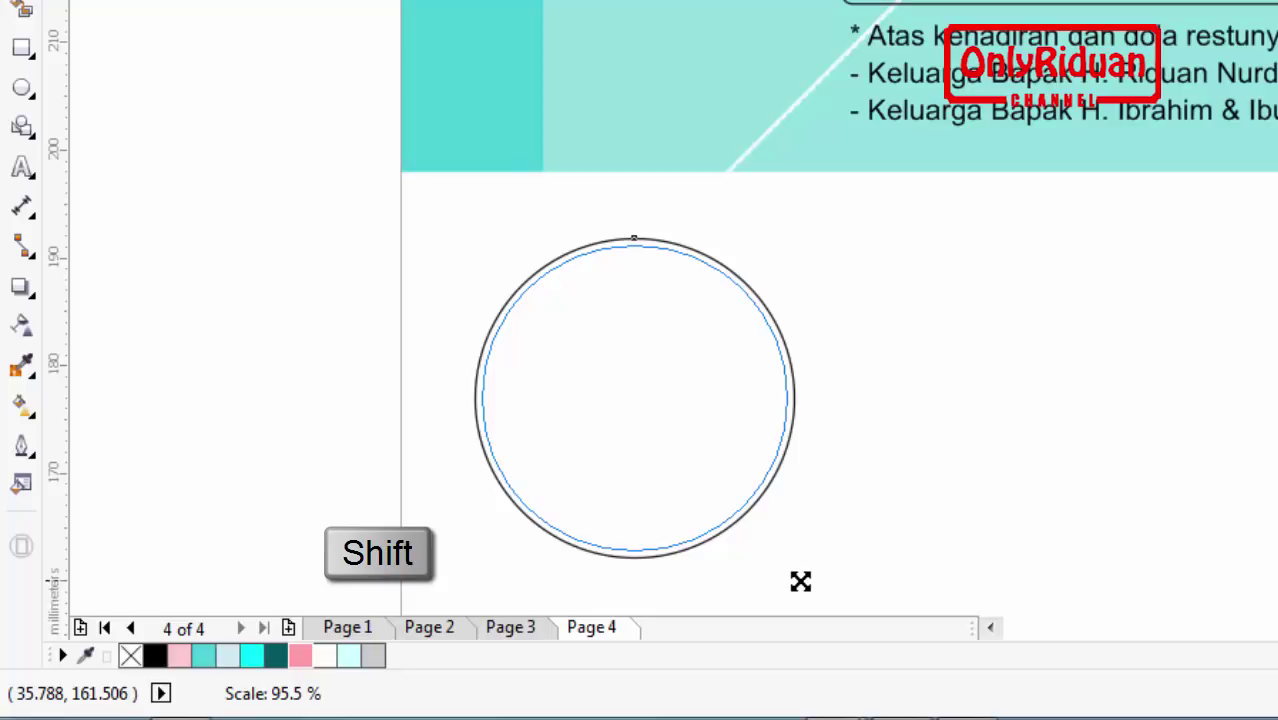
{"action": "left_click_drag", "start_coordinate": [800, 581], "coordinate": [799, 583]}
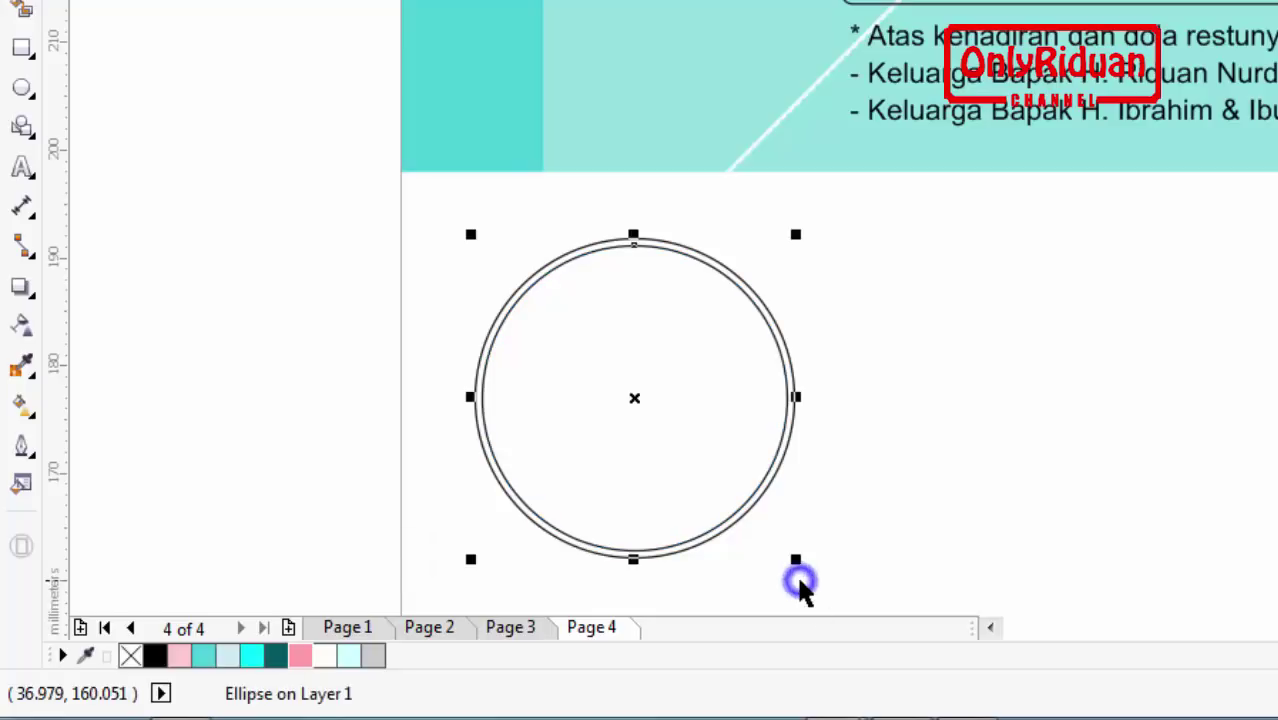
Step: Add a smaller concentric copy of the inner circle, scaled to about 62 %, to form the stamp's central ring
{"action": "key", "text": "shift"}
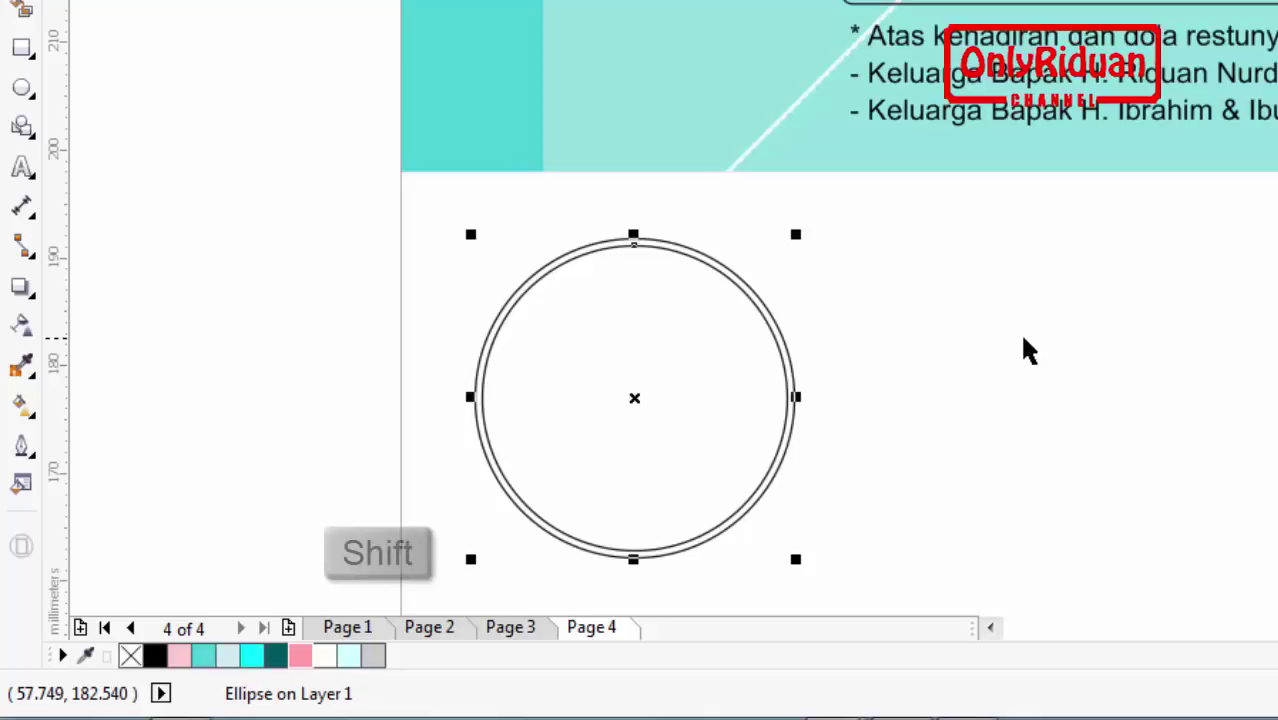
{"action": "left_click_drag", "start_coordinate": [799, 556], "coordinate": [735, 519]}
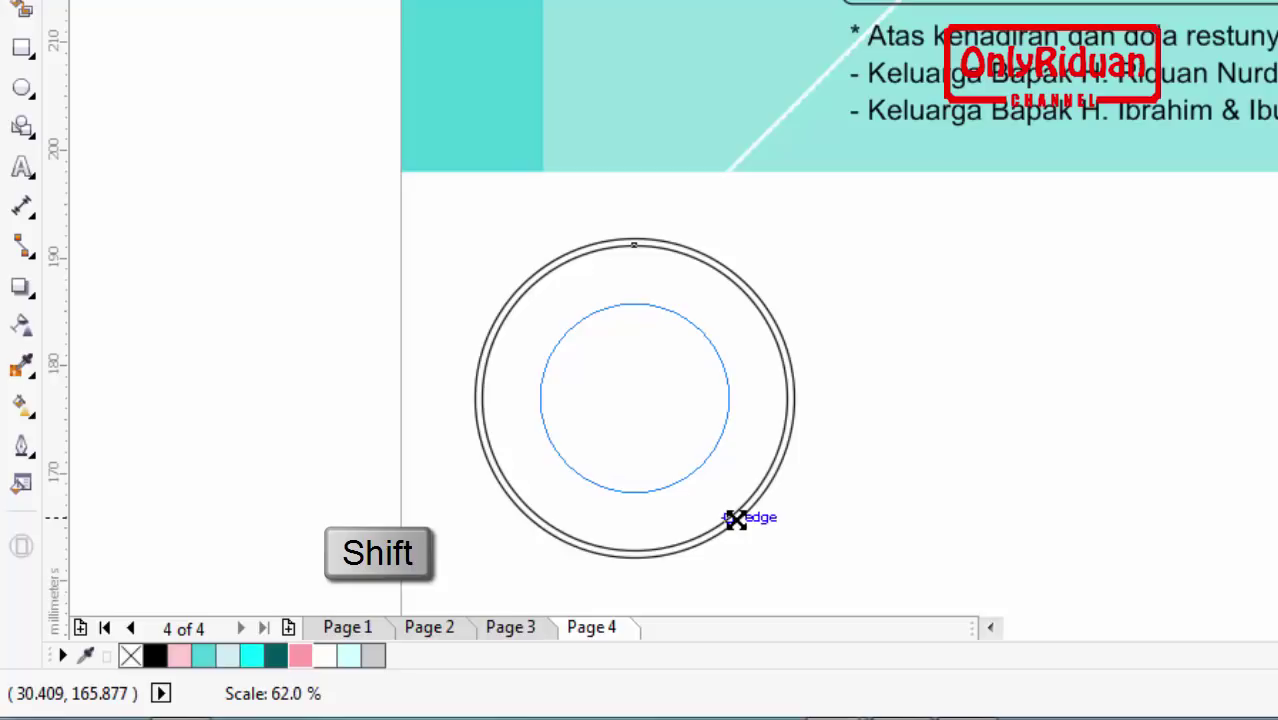
{"action": "right_click", "coordinate": [736, 521]}
{"action": "left_click_drag", "start_coordinate": [735, 519], "coordinate": [736, 521]}
{"action": "left_click", "coordinate": [950, 385]}
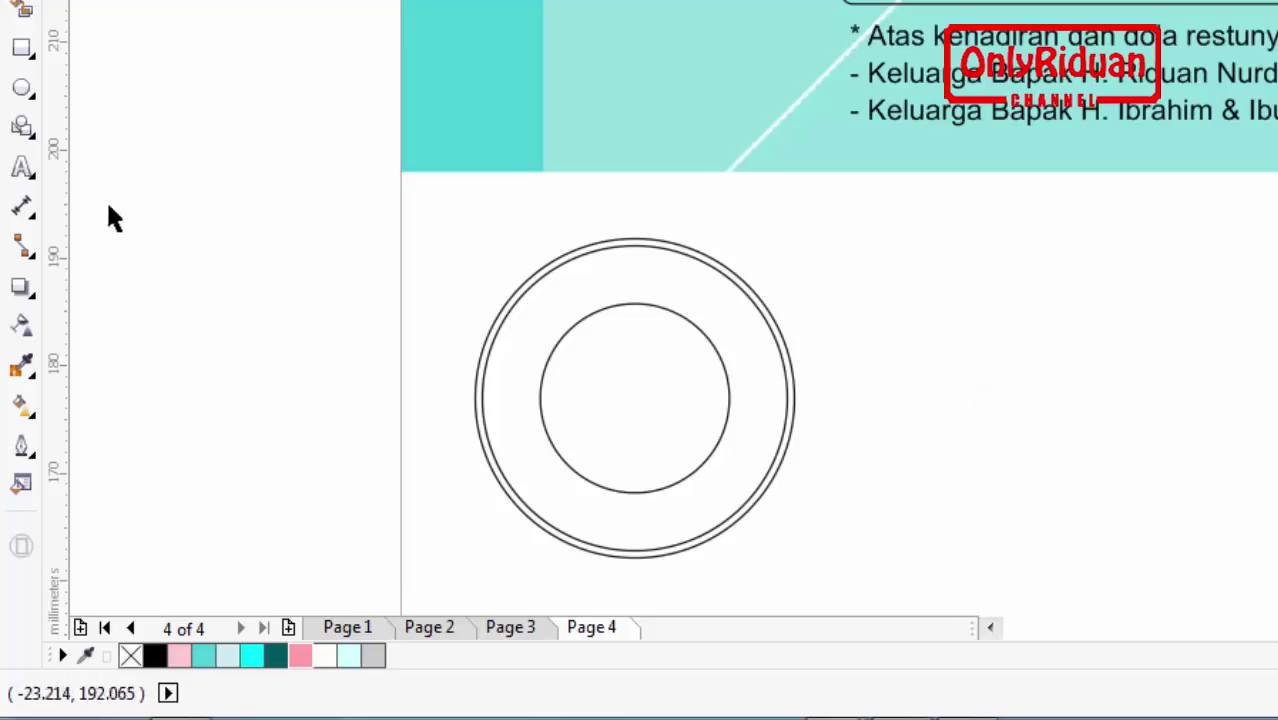
Step: Add a line of artistic text with the couple's first names joined by "&" beside the circles on page 4, matching the stamp on page 1
{"action": "left_click", "coordinate": [23, 166]}
{"action": "left_click", "coordinate": [969, 338]}
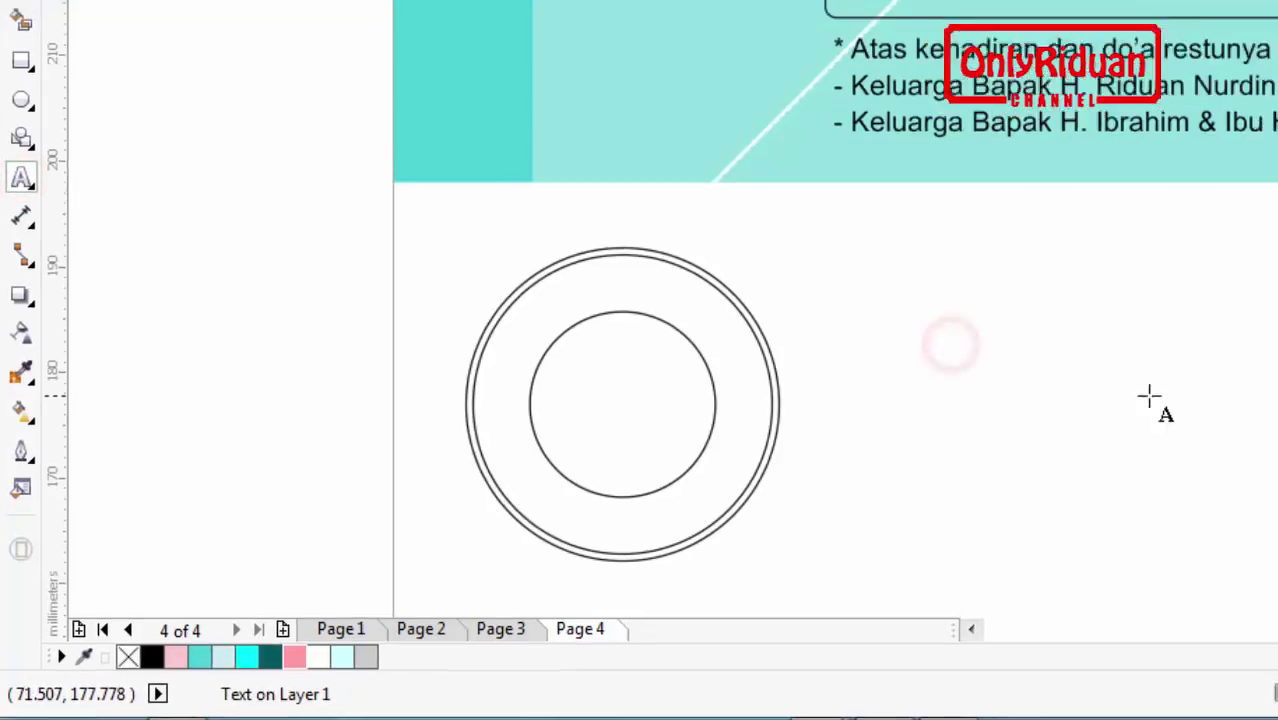
{"action": "left_click", "coordinate": [311, 644]}
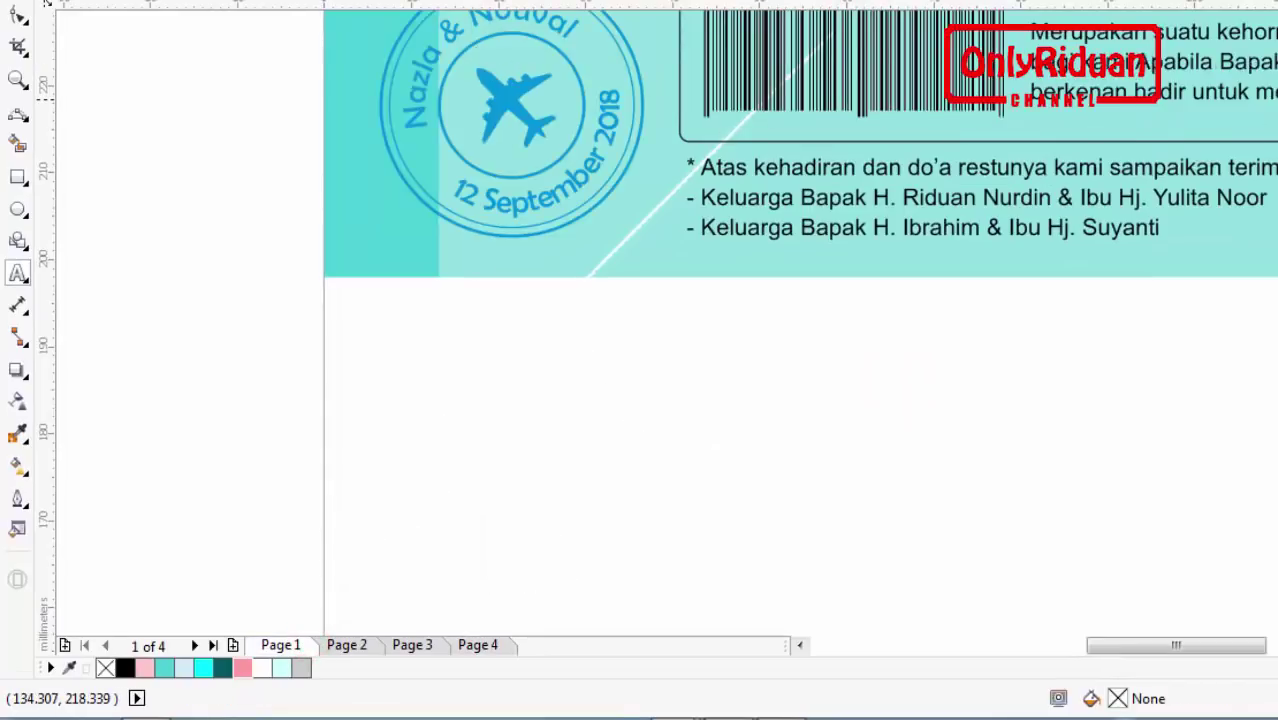
{"action": "scroll", "coordinate": [700, 150], "scroll_direction": "up", "scroll_amount": 1}
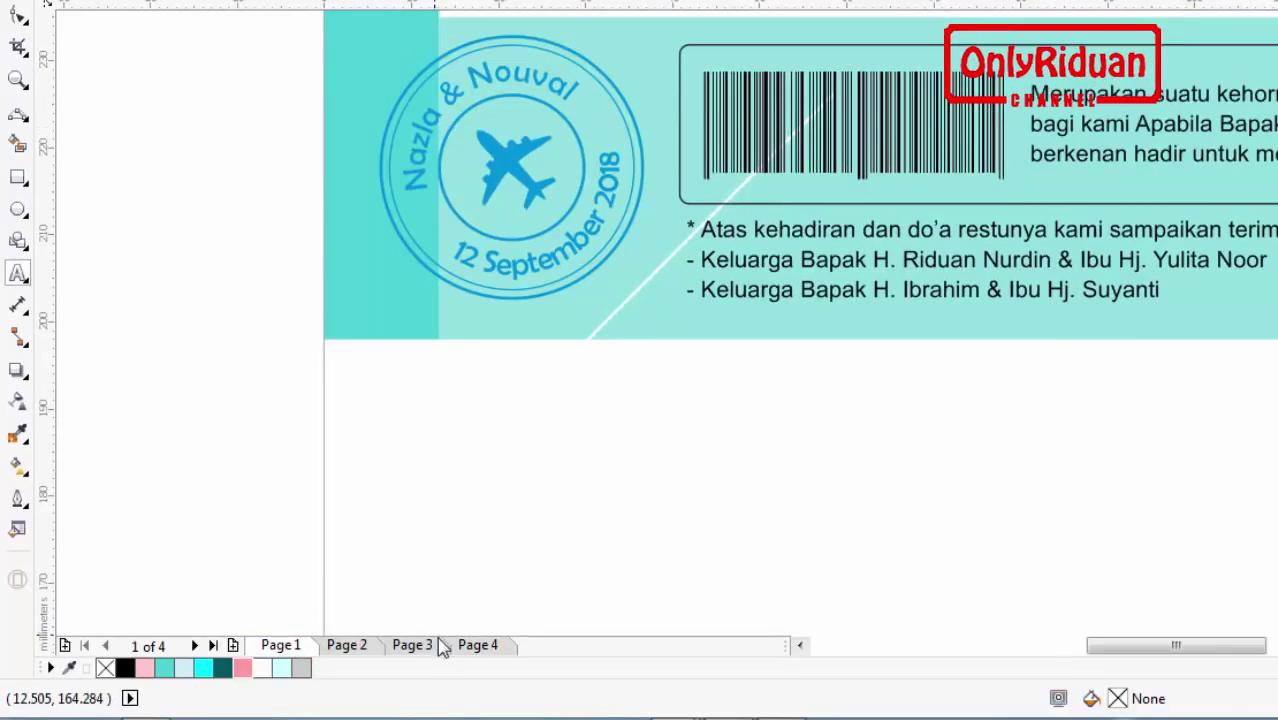
{"action": "left_click", "coordinate": [480, 645]}
{"action": "left_click", "coordinate": [765, 480]}
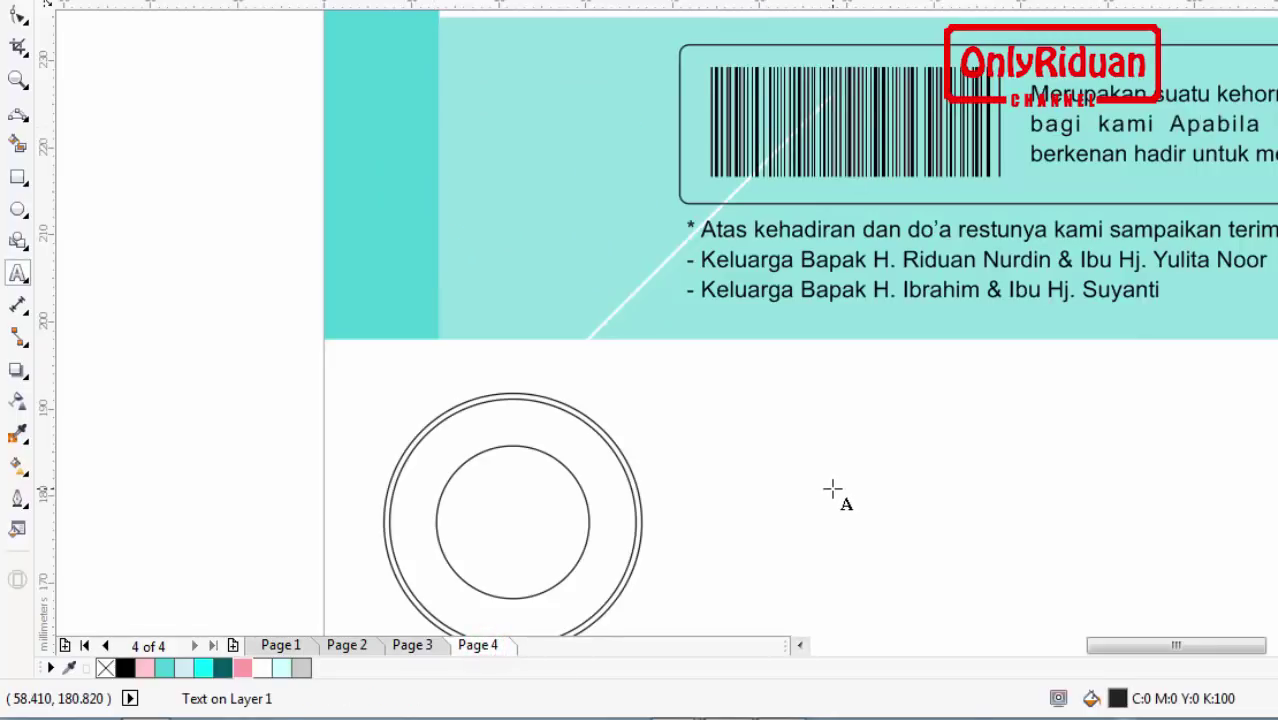
{"action": "type", "text": "Nazla & No"}
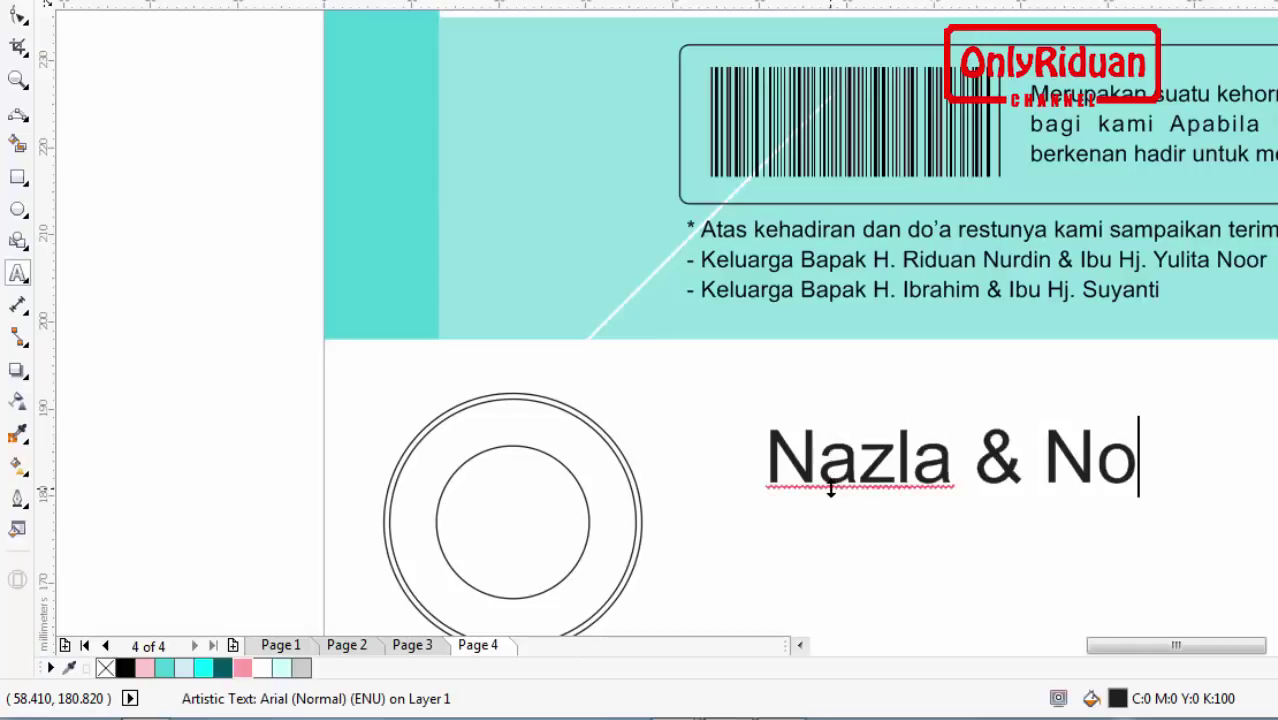
{"action": "type", "text": "uval"}
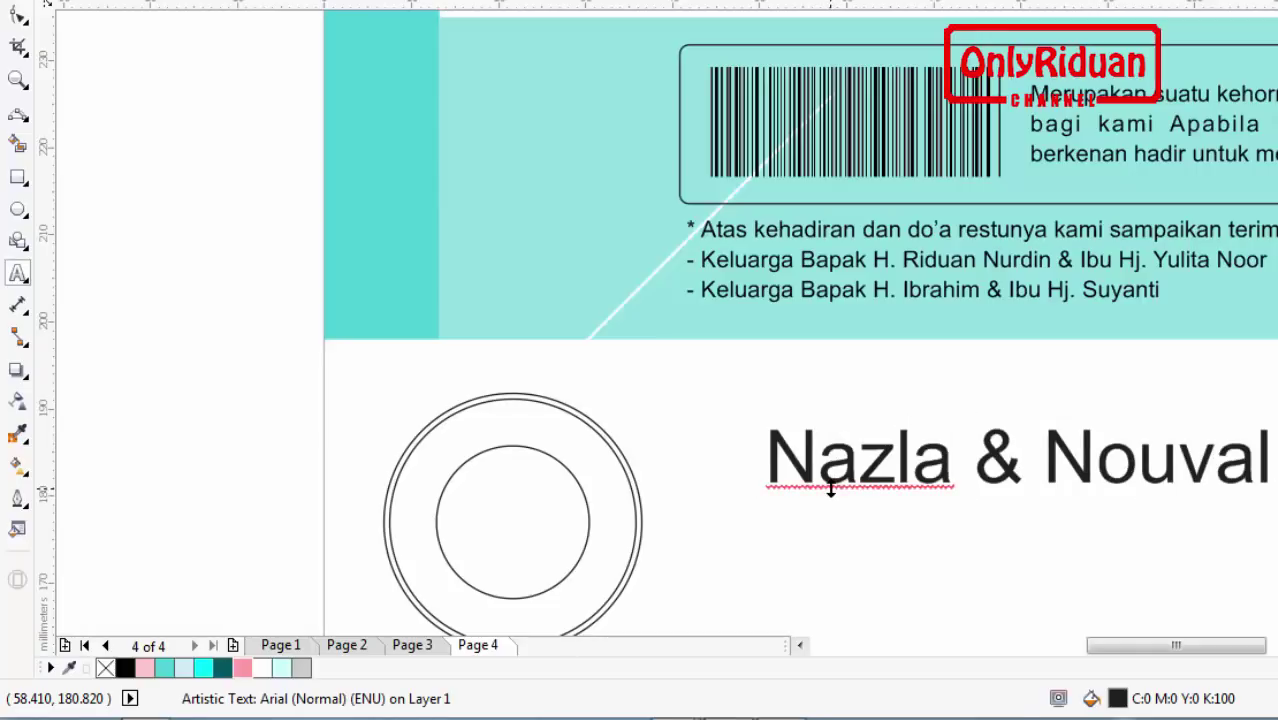
Step: Format the couple's names in Berlin Sans FB at 10.5 pt and move the text closer to the circles
{"action": "left_click", "coordinate": [15, 118]}
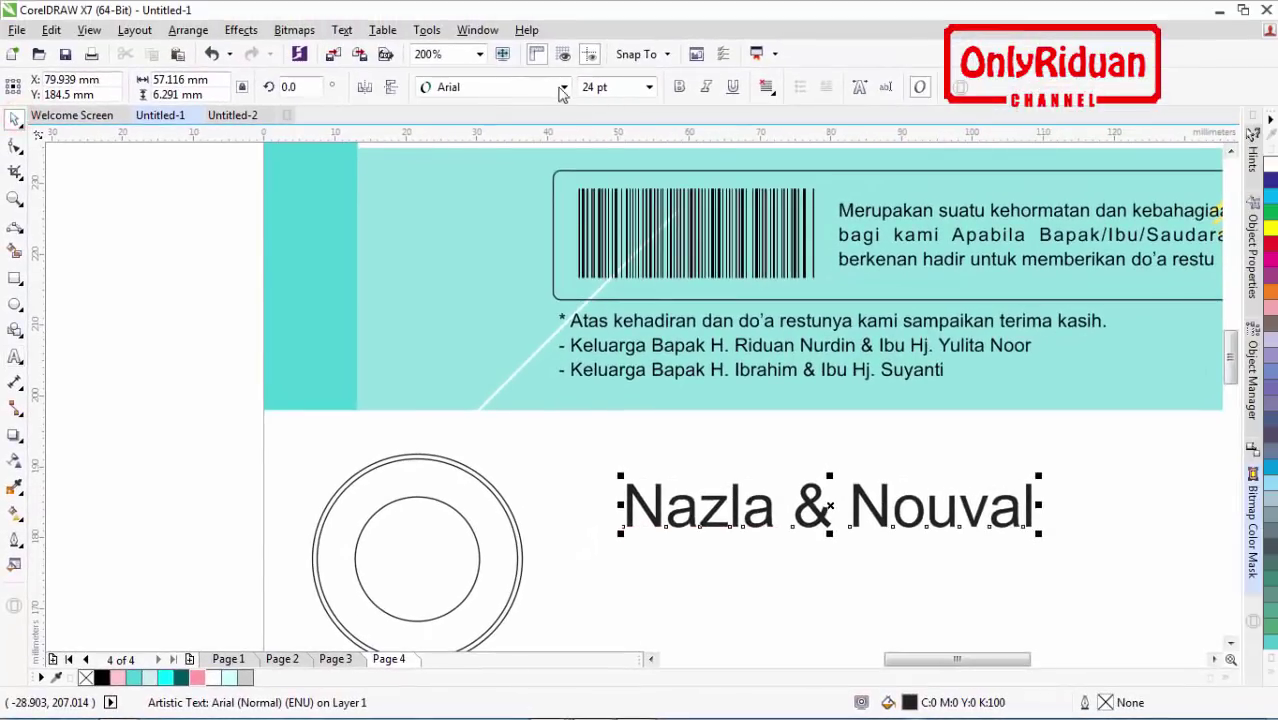
{"action": "left_click", "coordinate": [563, 88]}
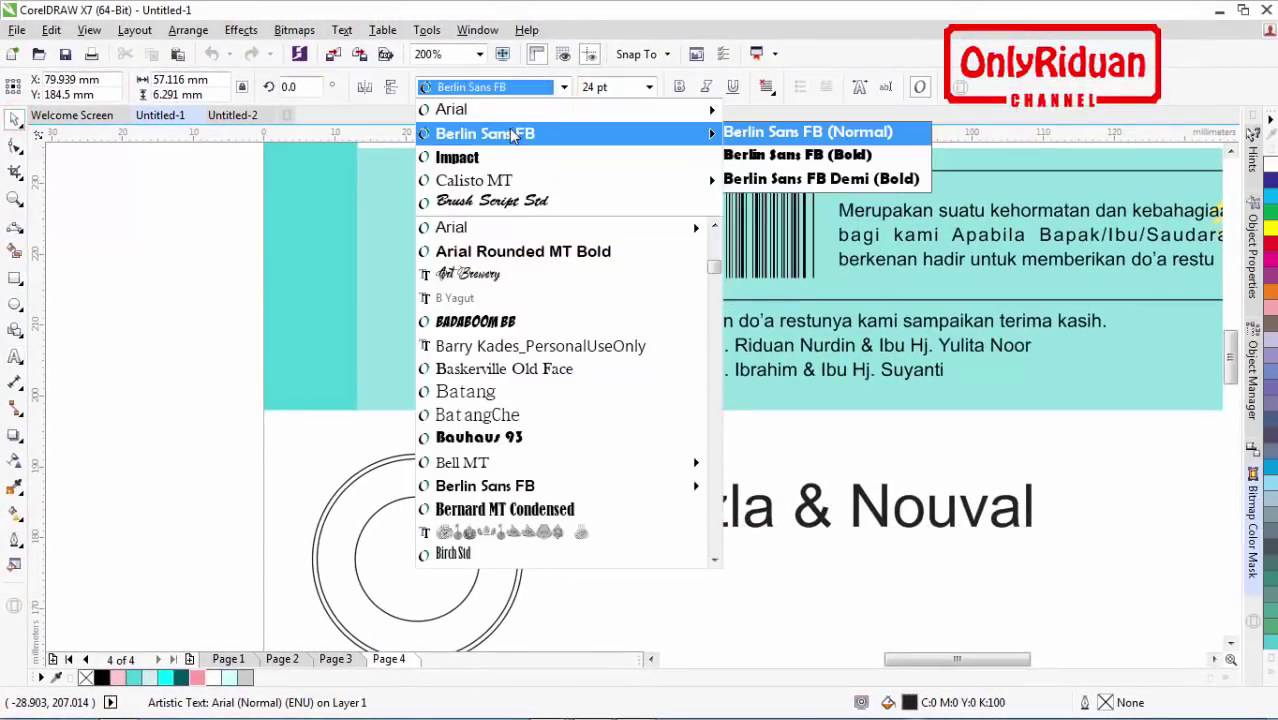
{"action": "left_click", "coordinate": [485, 133]}
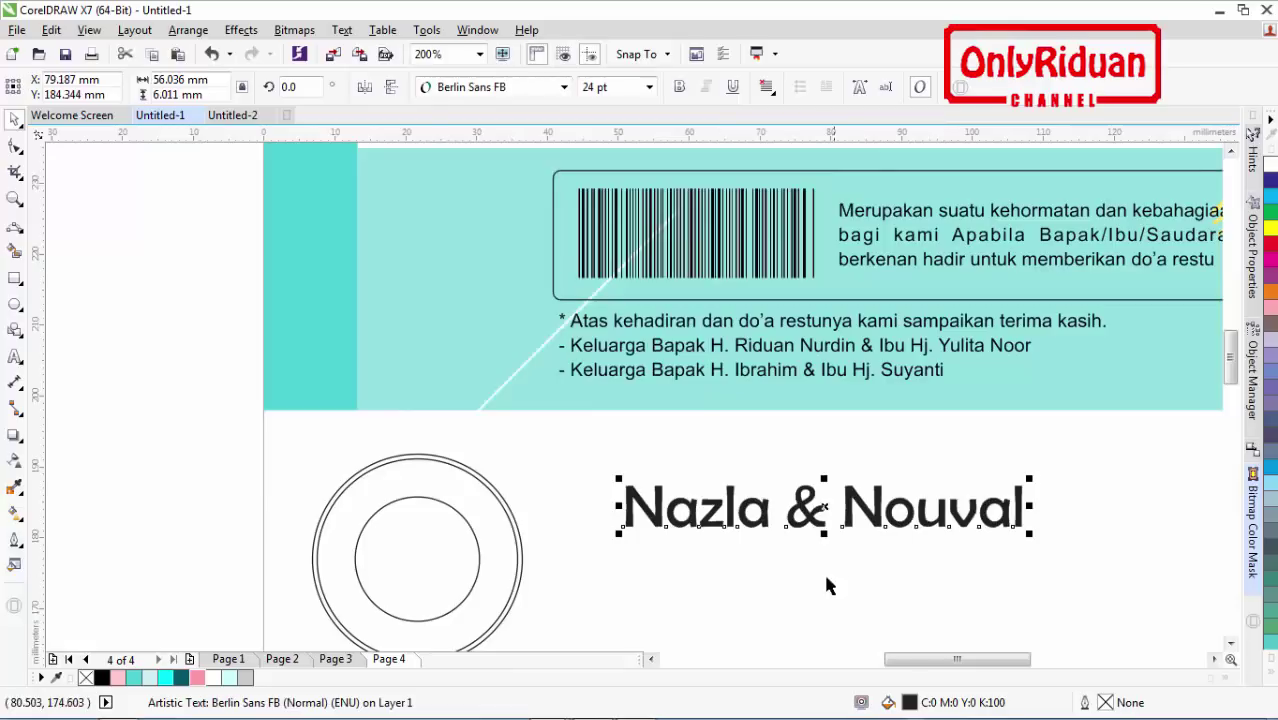
{"action": "left_click", "coordinate": [612, 87]}
{"action": "type", "text": "1"}
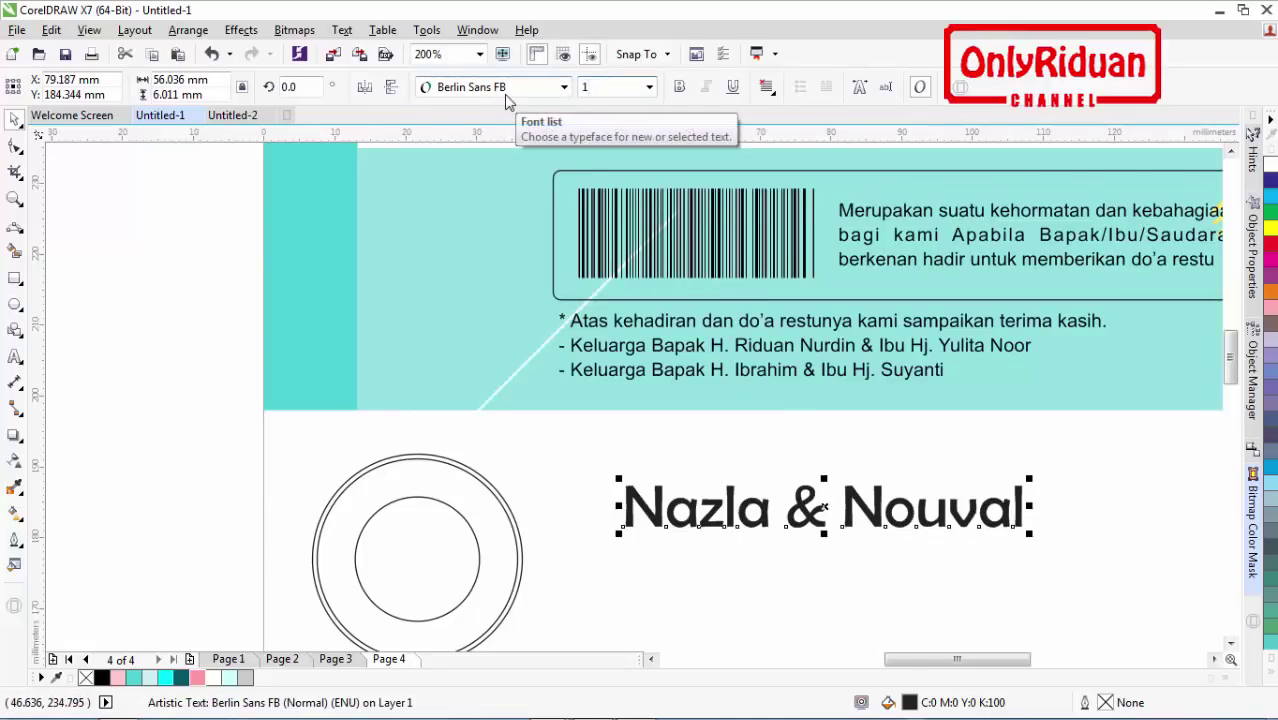
{"action": "type", "text": "0.5"}
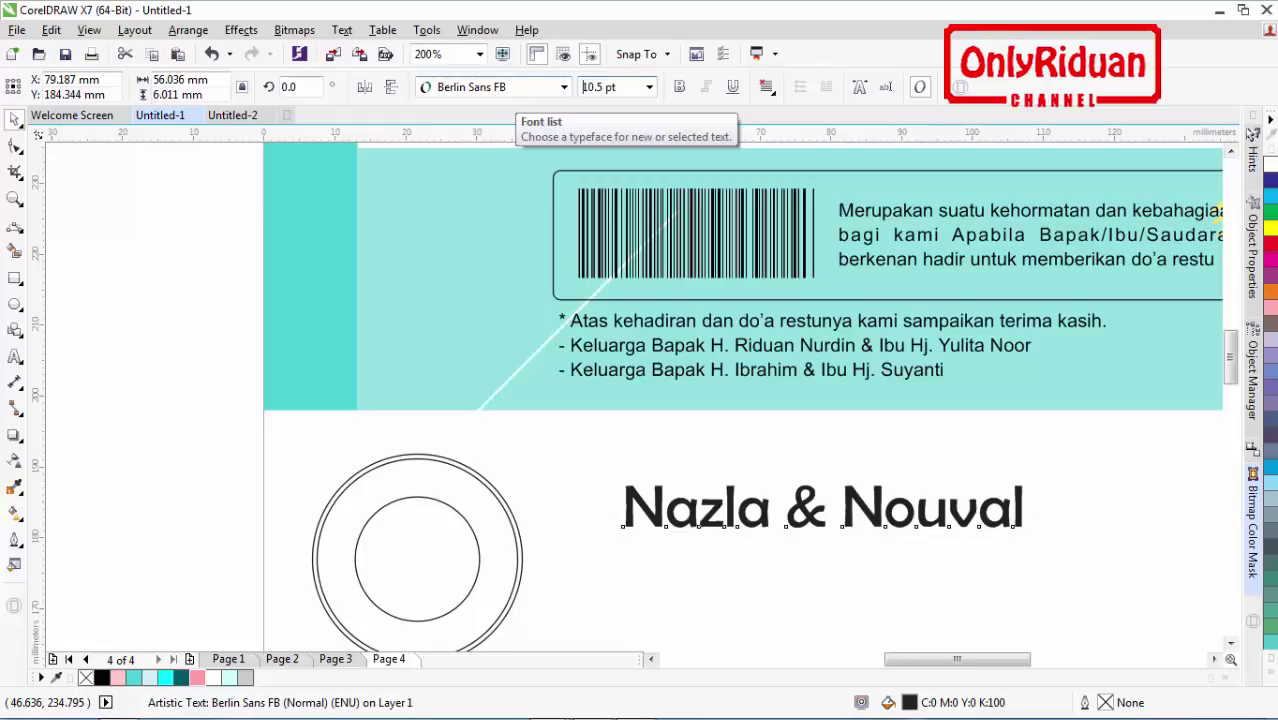
{"action": "key", "text": "Return"}
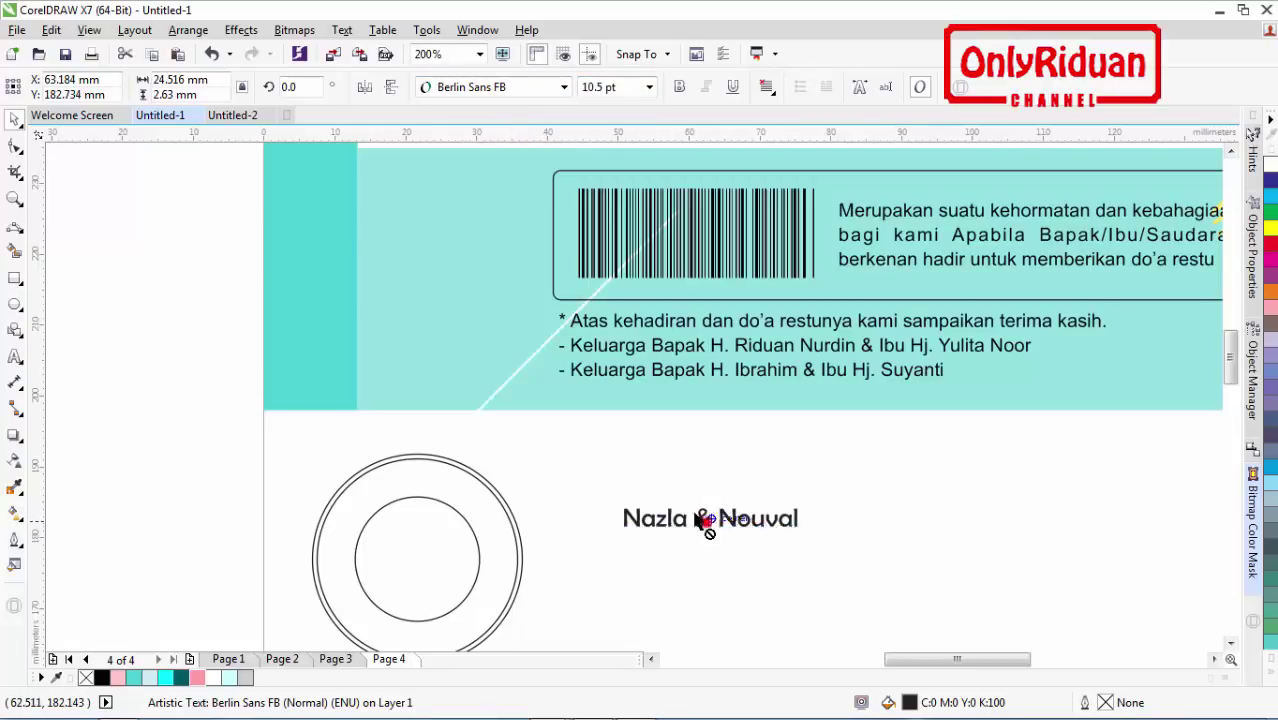
{"action": "left_click_drag", "start_coordinate": [740, 522], "coordinate": [695, 492]}
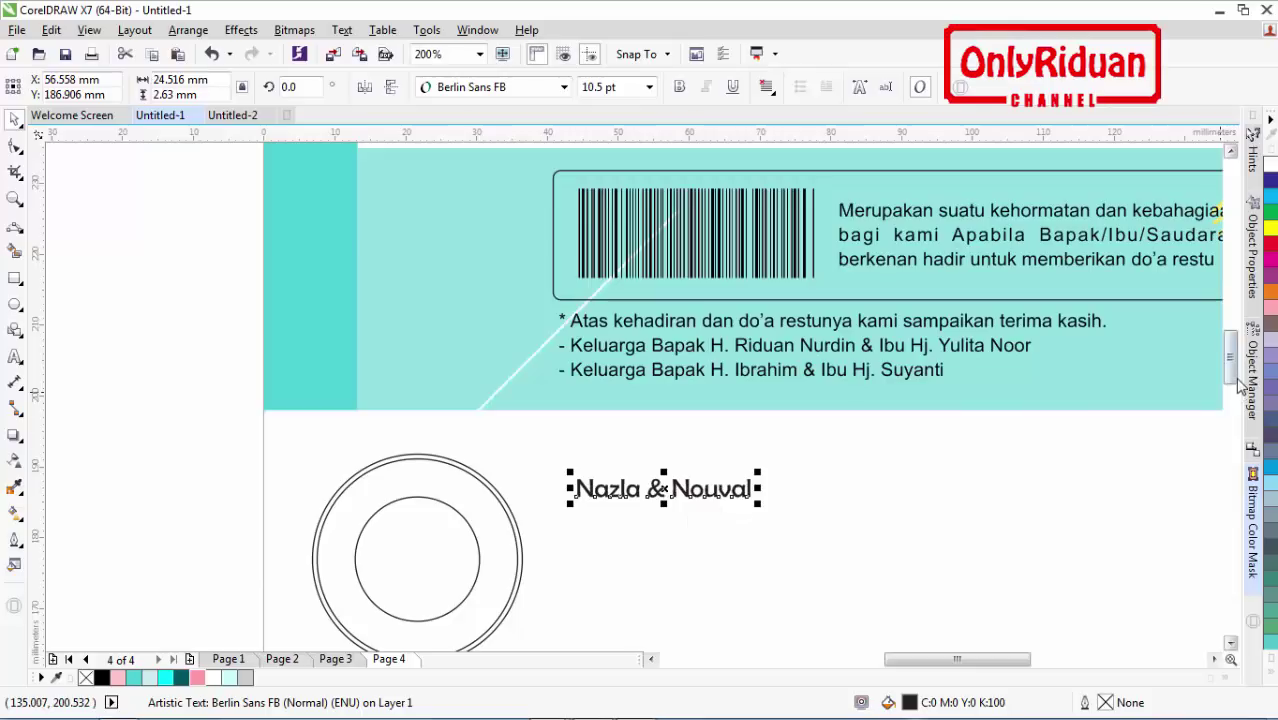
Step: Place a copy of the couple's names text about 11 mm below the original
{"action": "scroll", "coordinate": [1238, 378], "scroll_direction": "down", "scroll_amount": 3}
{"action": "left_click", "coordinate": [667, 320]}
{"action": "left_click_drag", "start_coordinate": [691, 337], "coordinate": [691, 414]}
{"action": "right_click", "coordinate": [691, 414]}
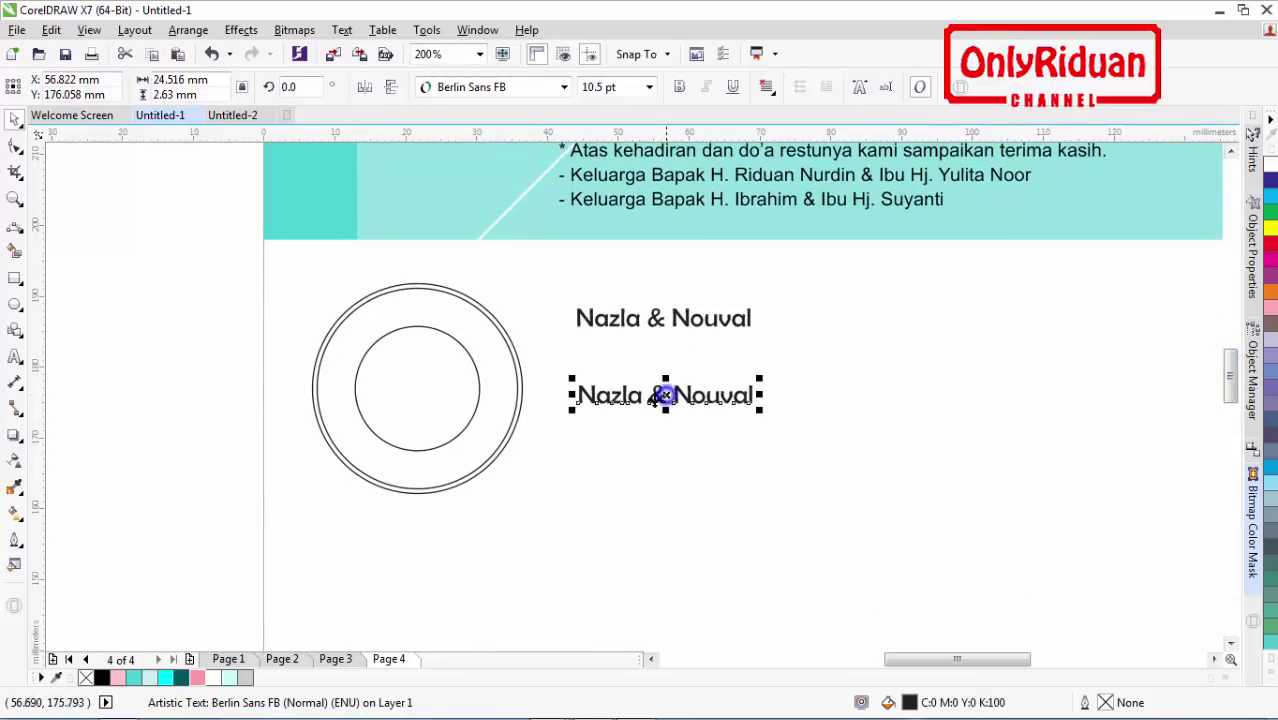
Step: Replace the wording of the lower text copy with "12 September 2018"
{"action": "key", "text": "F8"}
{"action": "key", "text": "BackSpace"}
{"action": "key", "text": "BackSpace"}
{"action": "key", "text": "BackSpace"}
{"action": "key", "text": "BackSpace"}
{"action": "key", "text": "BackSpace"}
{"action": "key", "text": "BackSpace"}
{"action": "key", "text": "BackSpace"}
{"action": "key", "text": "BackSpace"}
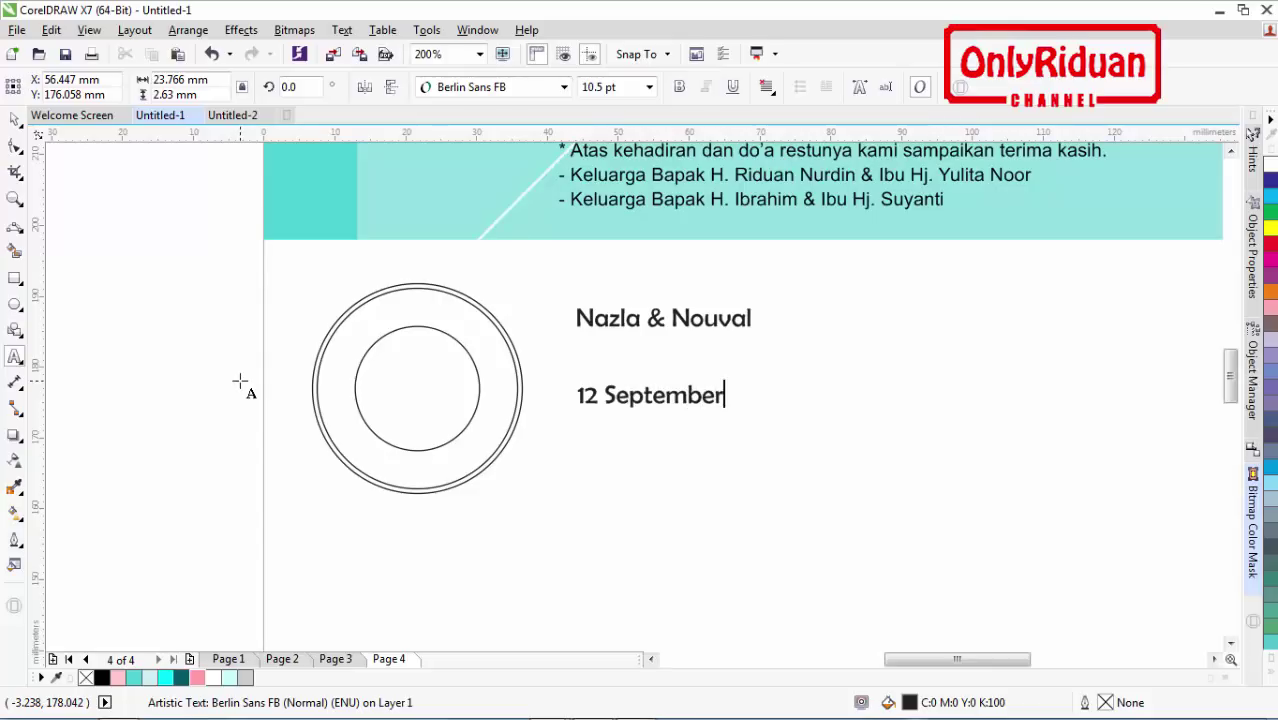
{"action": "type", "text": "2018"}
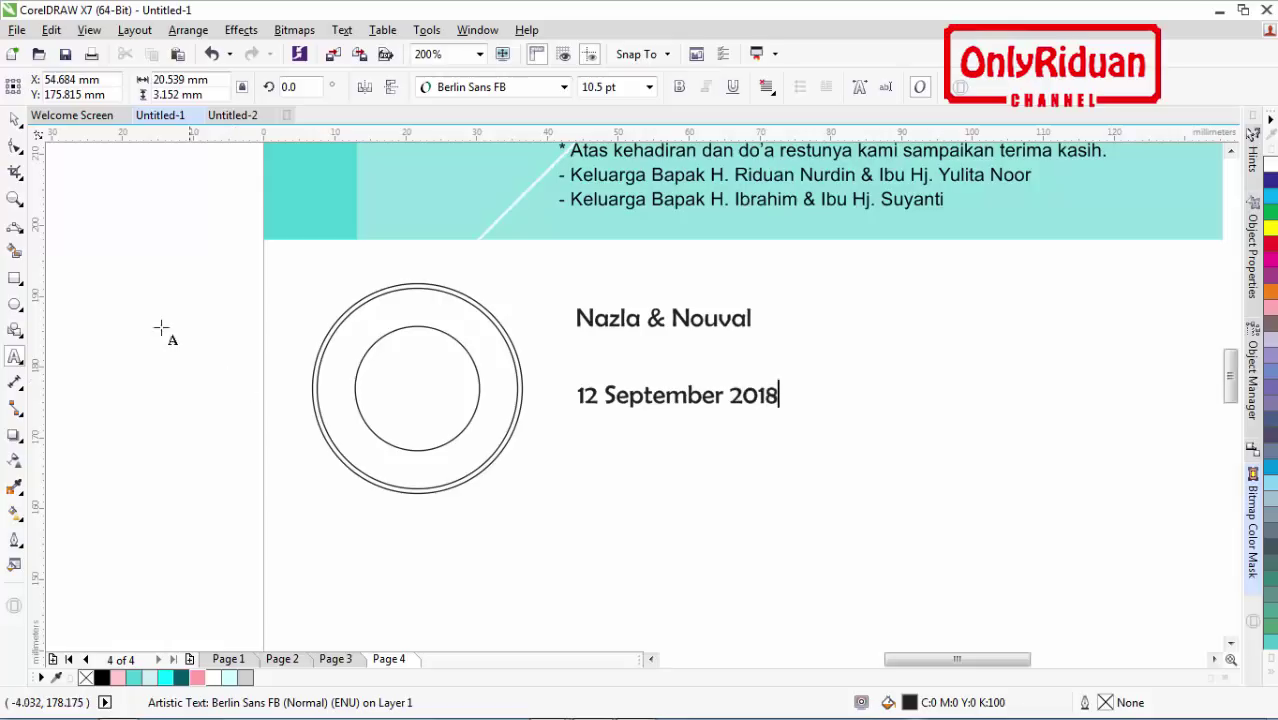
{"action": "left_click", "coordinate": [14, 119]}
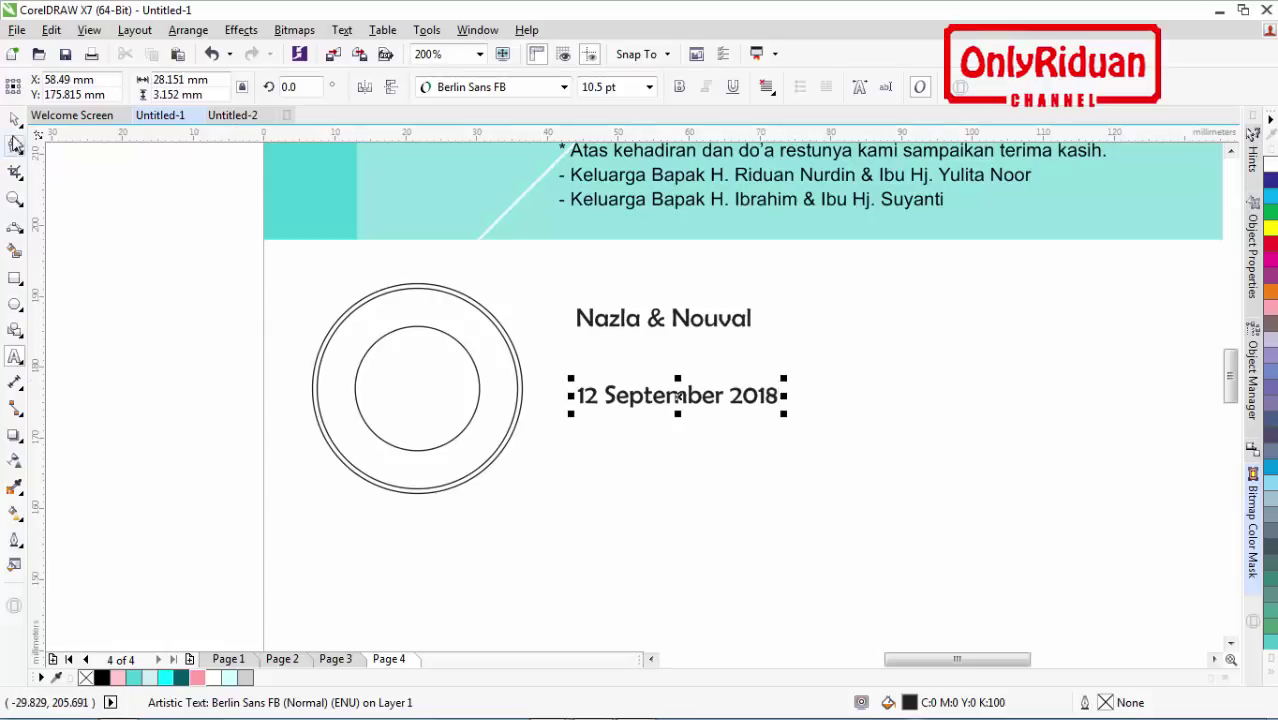
Step: Copy the finished blue airplane stamp from page 1 to page 4 and place it just outside the page's left edge
{"action": "left_click", "coordinate": [836, 440]}
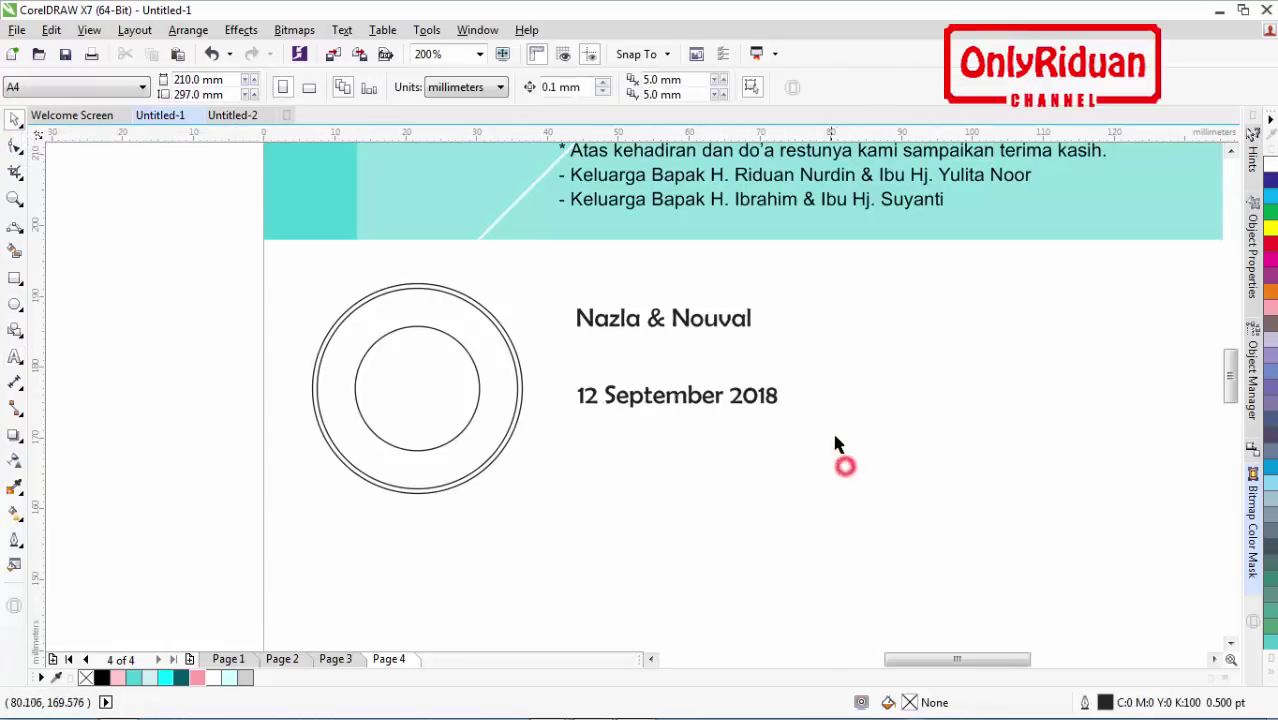
{"action": "left_click", "coordinate": [232, 660]}
{"action": "left_click", "coordinate": [1231, 151]}
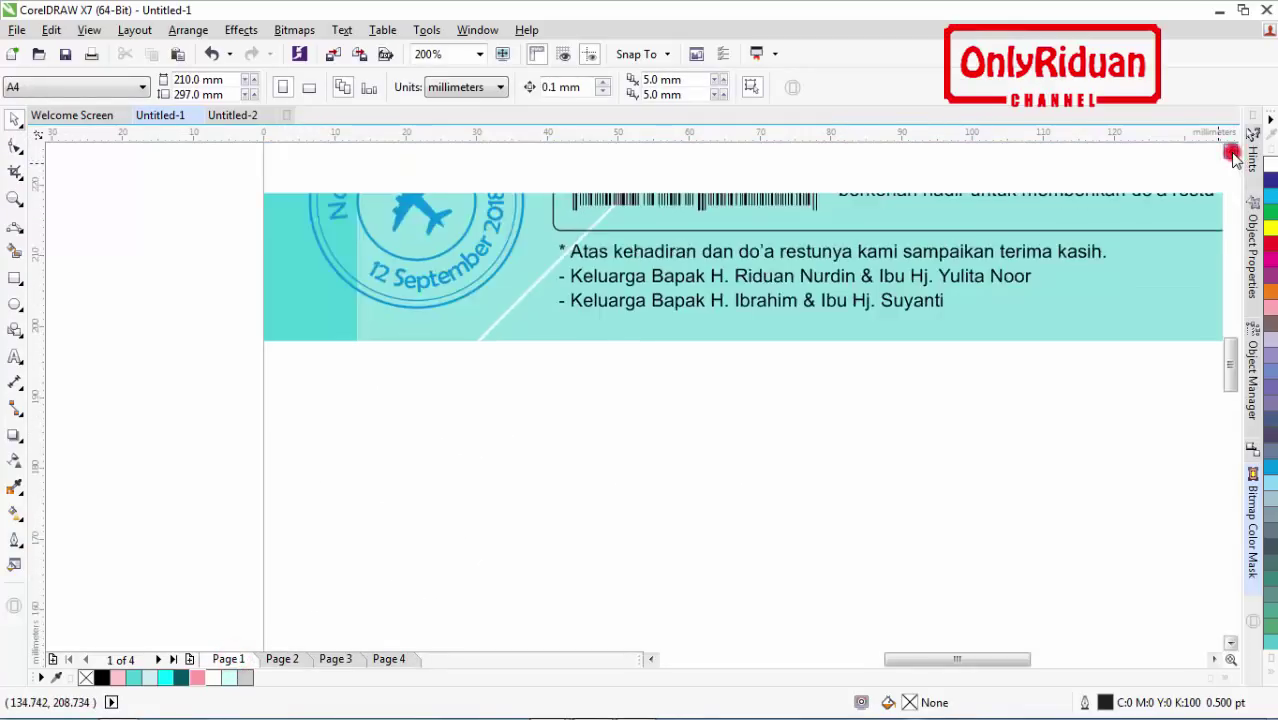
{"action": "left_click", "coordinate": [466, 328]}
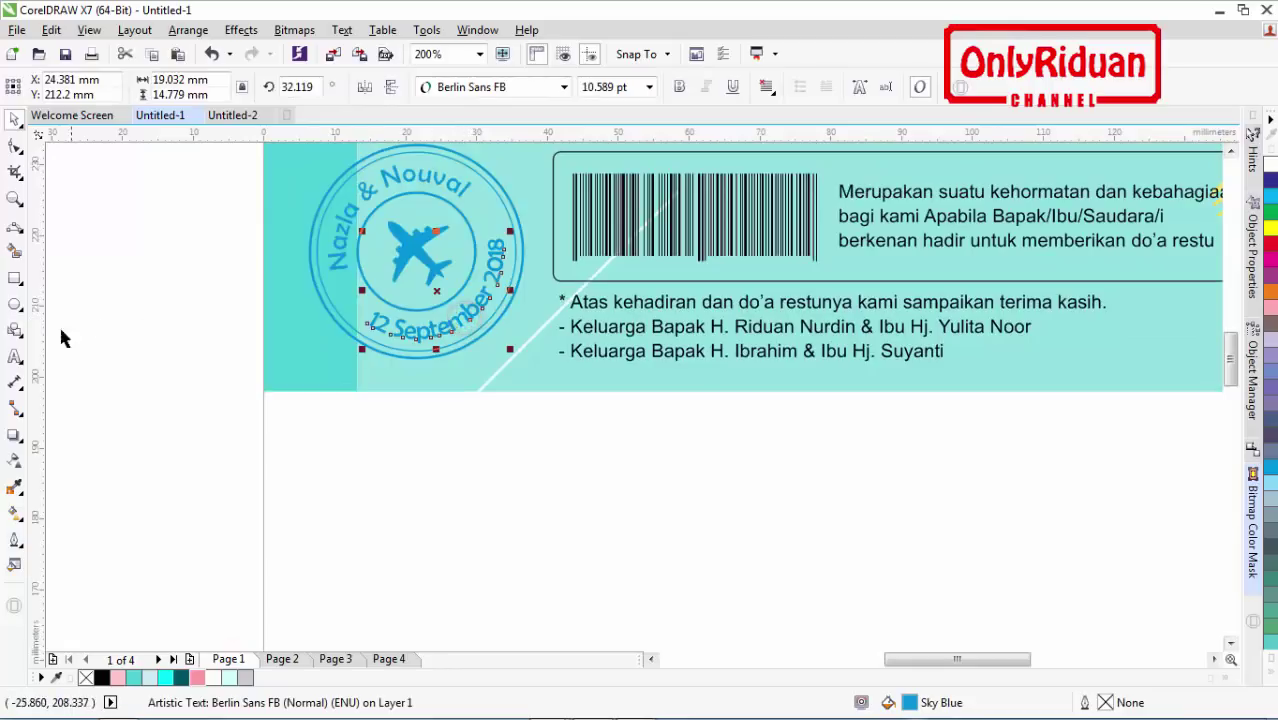
{"action": "left_click", "coordinate": [465, 448]}
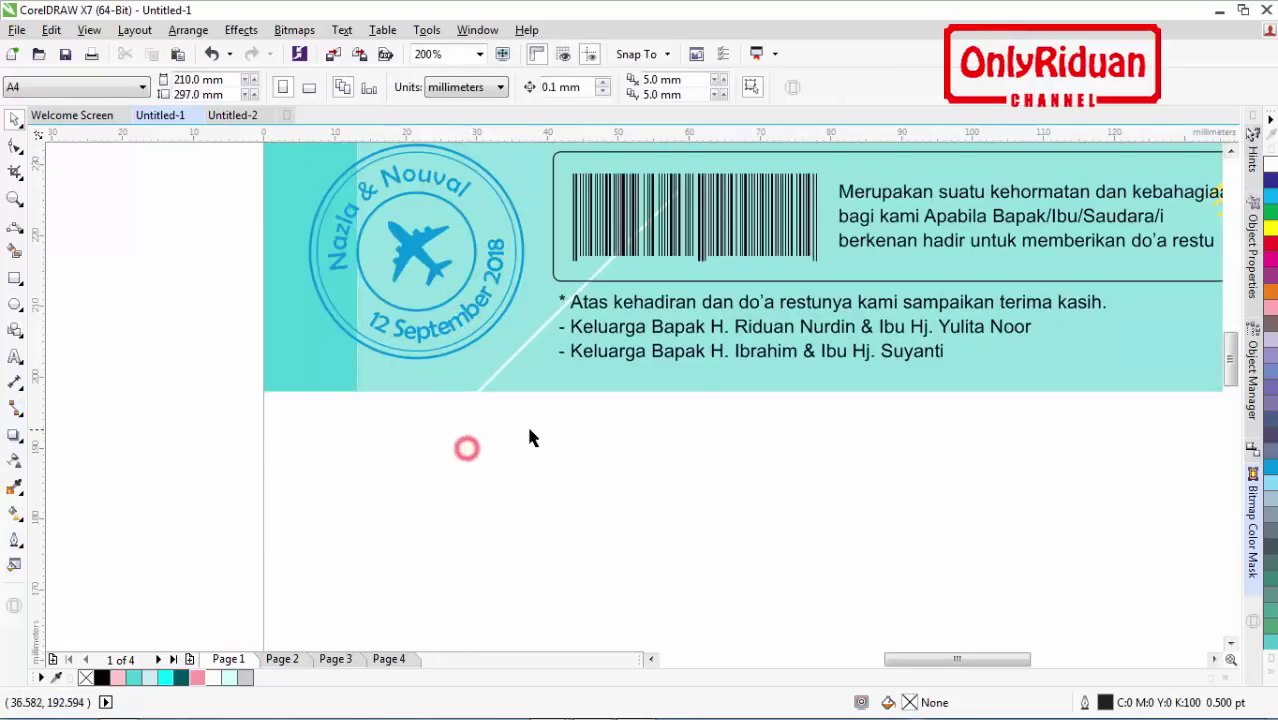
{"action": "left_click_drag", "start_coordinate": [546, 423], "coordinate": [258, 176]}
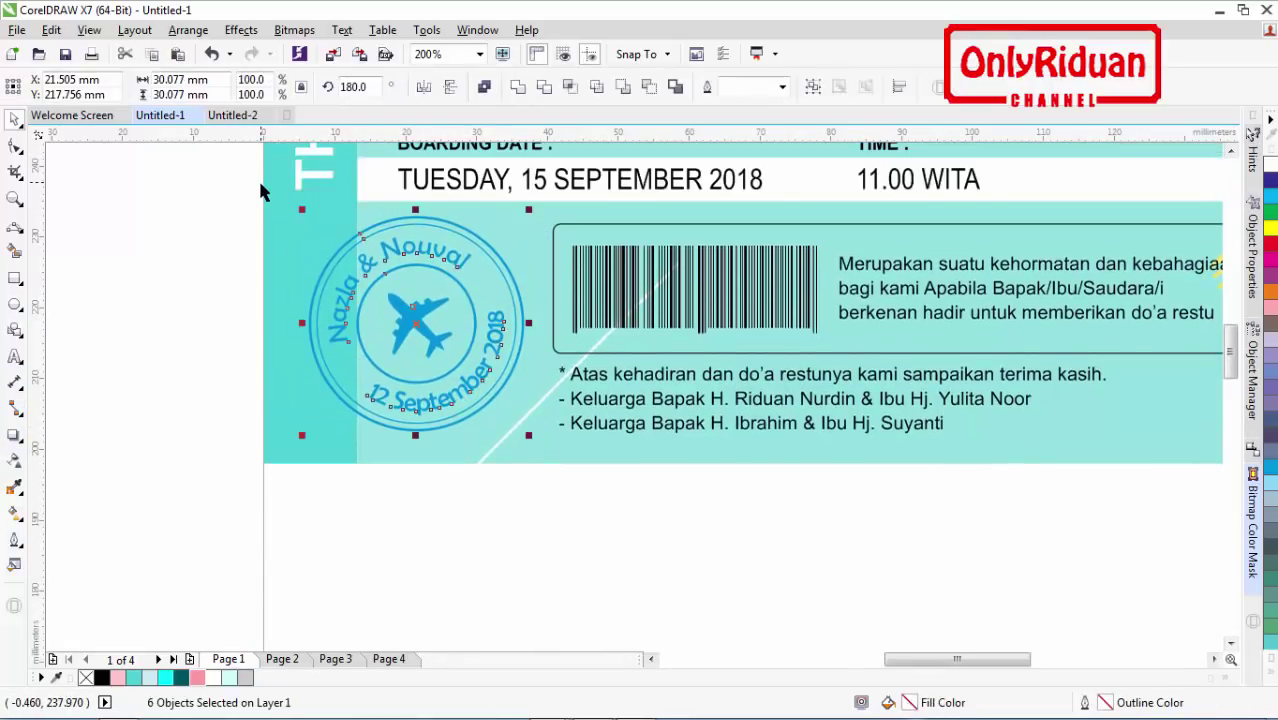
{"action": "left_click", "coordinate": [388, 656]}
{"action": "key", "text": "ctrl+v"}
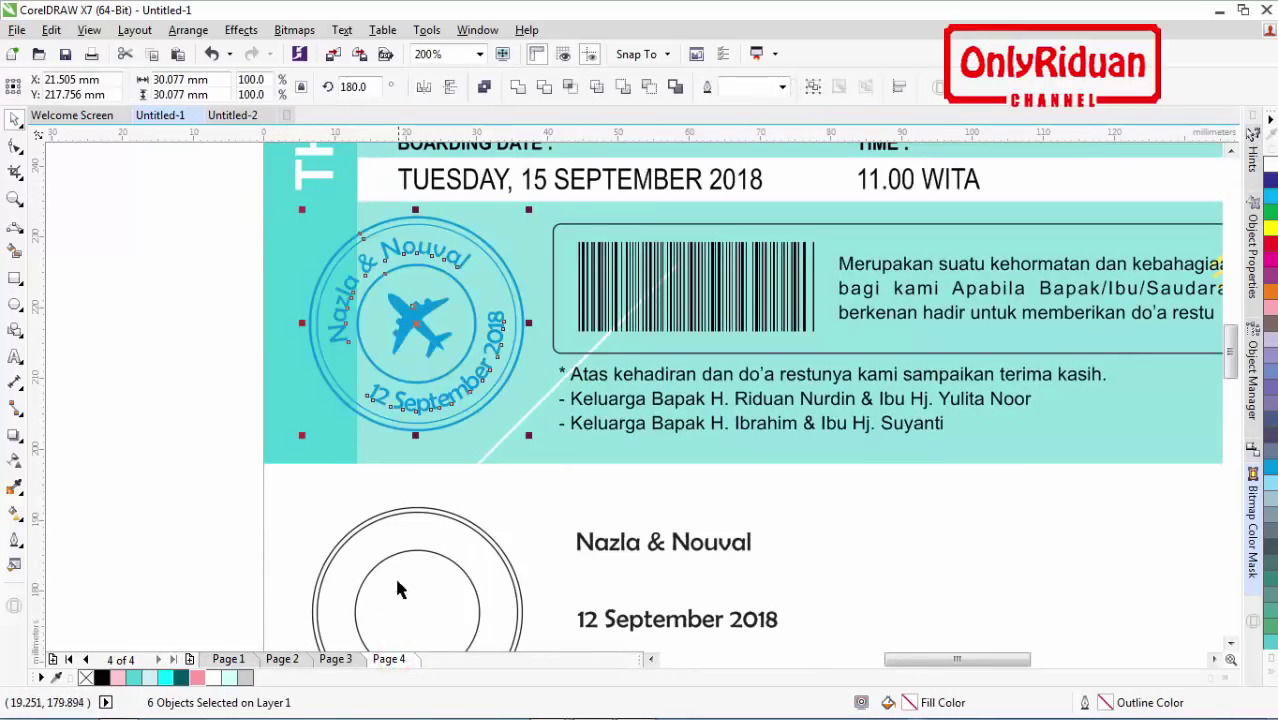
{"action": "left_click_drag", "start_coordinate": [418, 310], "coordinate": [138, 425]}
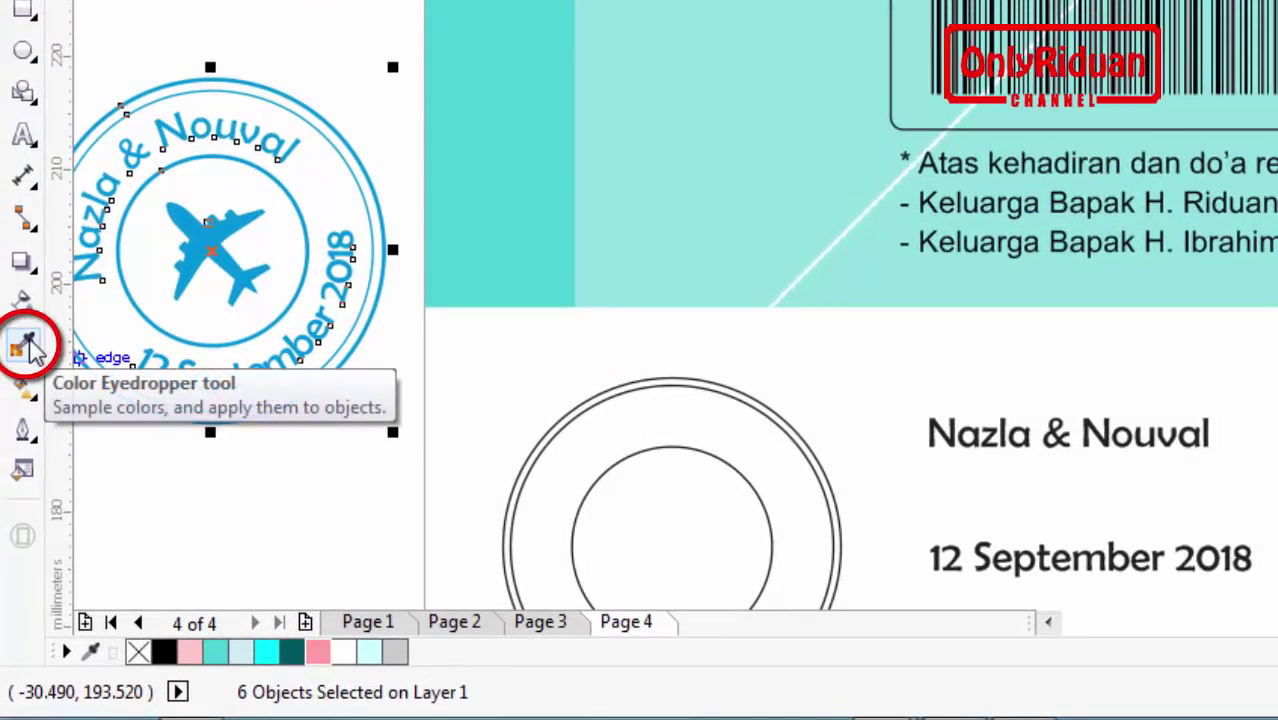
Step: Sample the reference stamp's blue with the Color Eyedropper and apply it to the couple's names text and the "12 September 2018" text
{"action": "left_click", "coordinate": [28, 347]}
{"action": "left_click", "coordinate": [207, 236]}
{"action": "scroll", "coordinate": [983, 440], "scroll_direction": "up", "scroll_amount": 2}
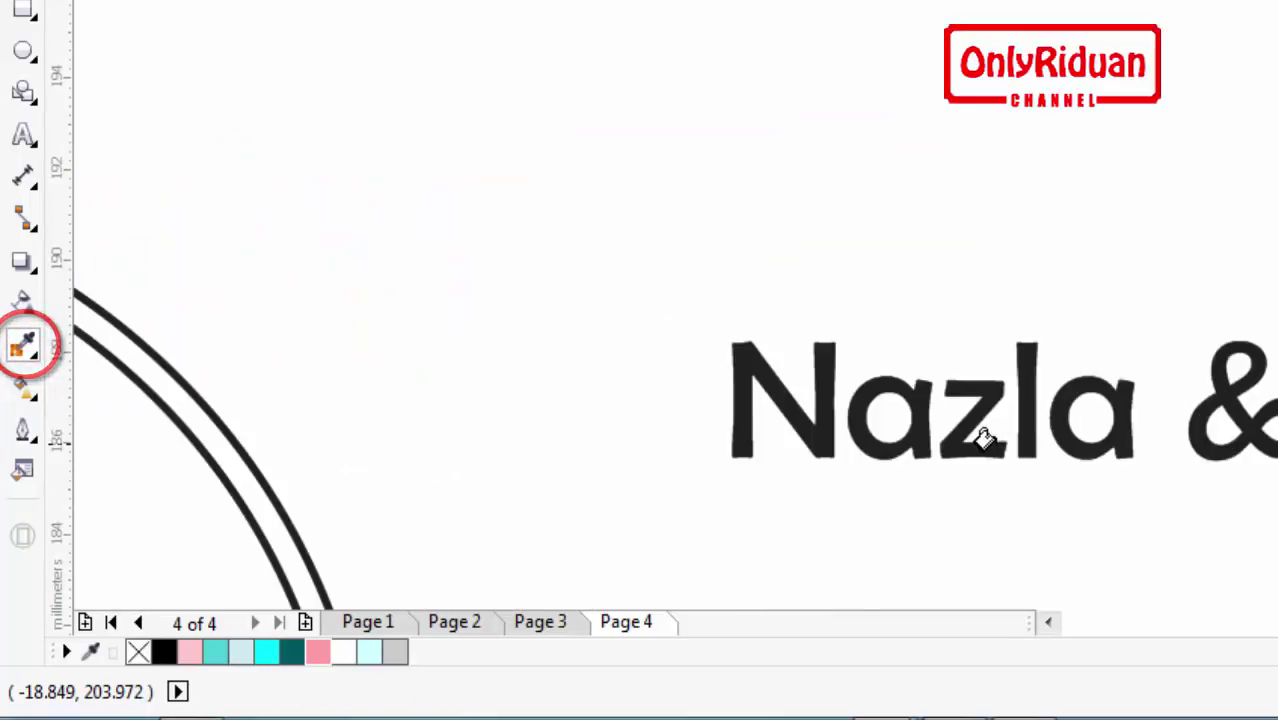
{"action": "scroll", "coordinate": [1005, 362], "scroll_direction": "up", "scroll_amount": 2}
{"action": "left_click", "coordinate": [1008, 357]}
{"action": "scroll", "coordinate": [1009, 354], "scroll_direction": "down", "scroll_amount": 5}
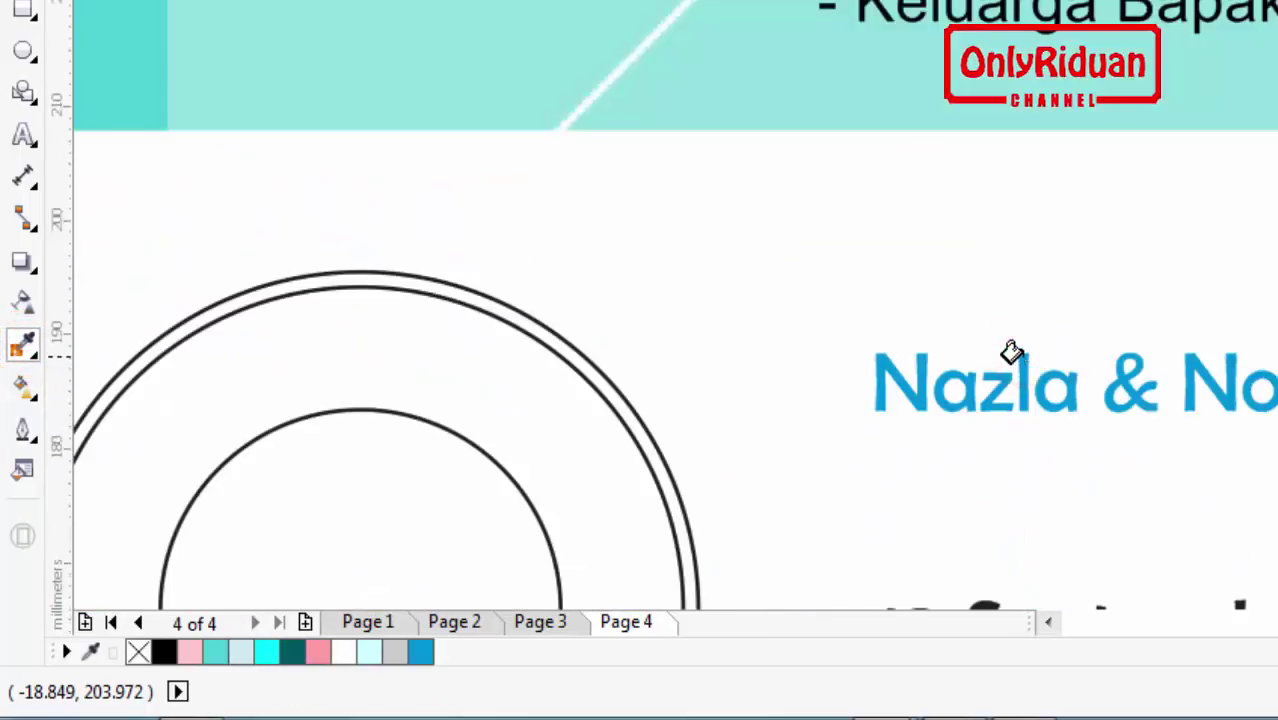
{"action": "scroll", "coordinate": [1018, 490], "scroll_direction": "up", "scroll_amount": 3}
{"action": "scroll", "coordinate": [1018, 508], "scroll_direction": "up", "scroll_amount": 2}
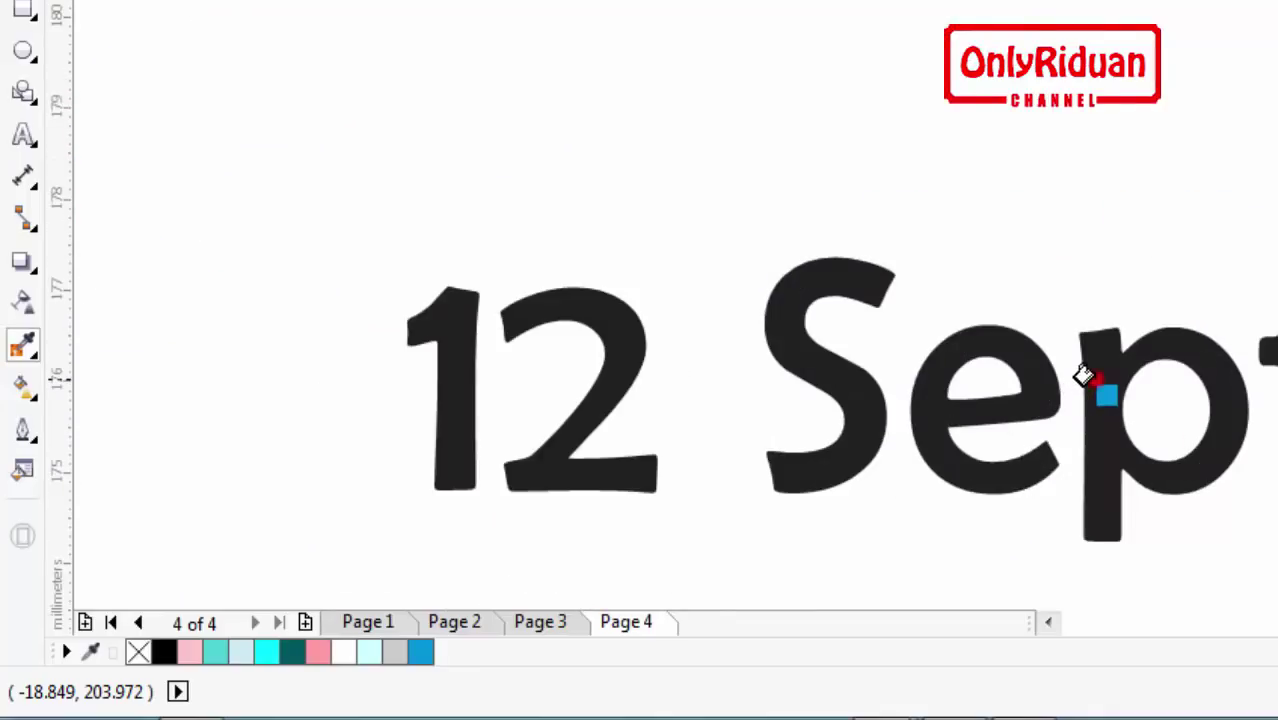
{"action": "left_click", "coordinate": [1084, 371]}
{"action": "scroll", "coordinate": [1087, 368], "scroll_direction": "down", "scroll_amount": 4}
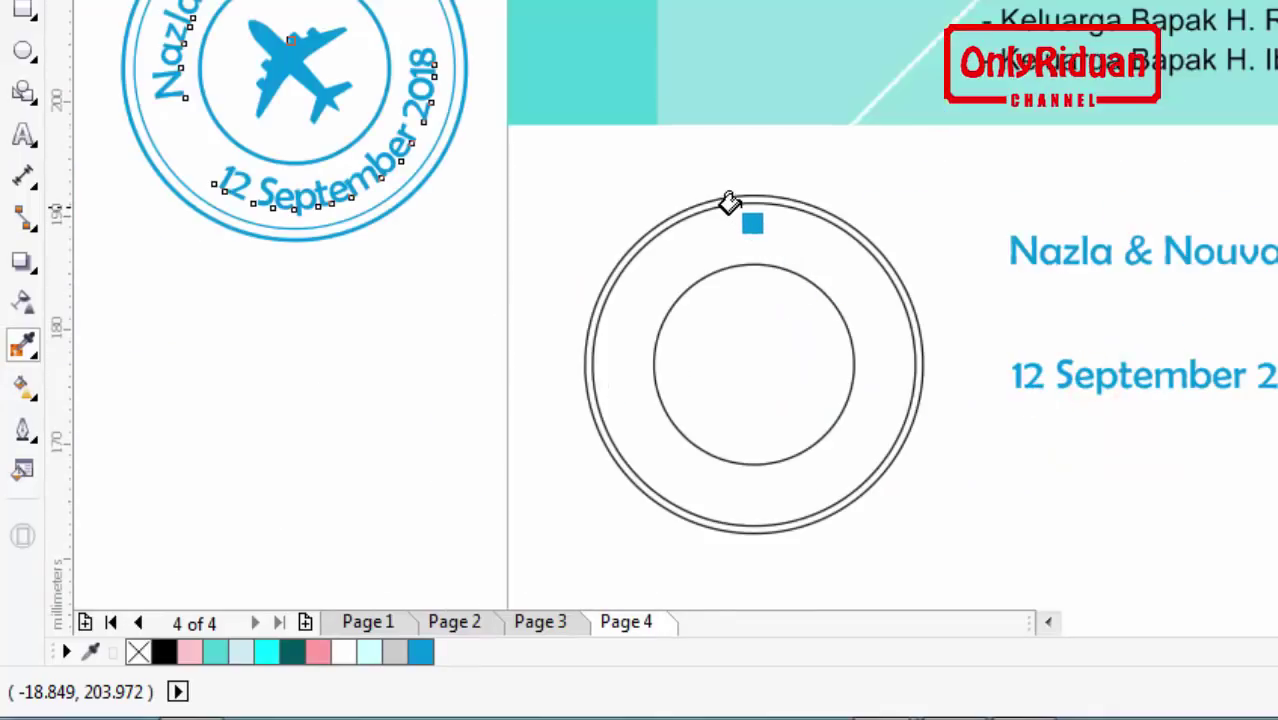
Step: Apply the sampled blue to the outlines of the two outer rings and the inner circle of the new stamp
{"action": "scroll", "coordinate": [730, 201], "scroll_direction": "up", "scroll_amount": 4}
{"action": "left_click", "coordinate": [746, 160]}
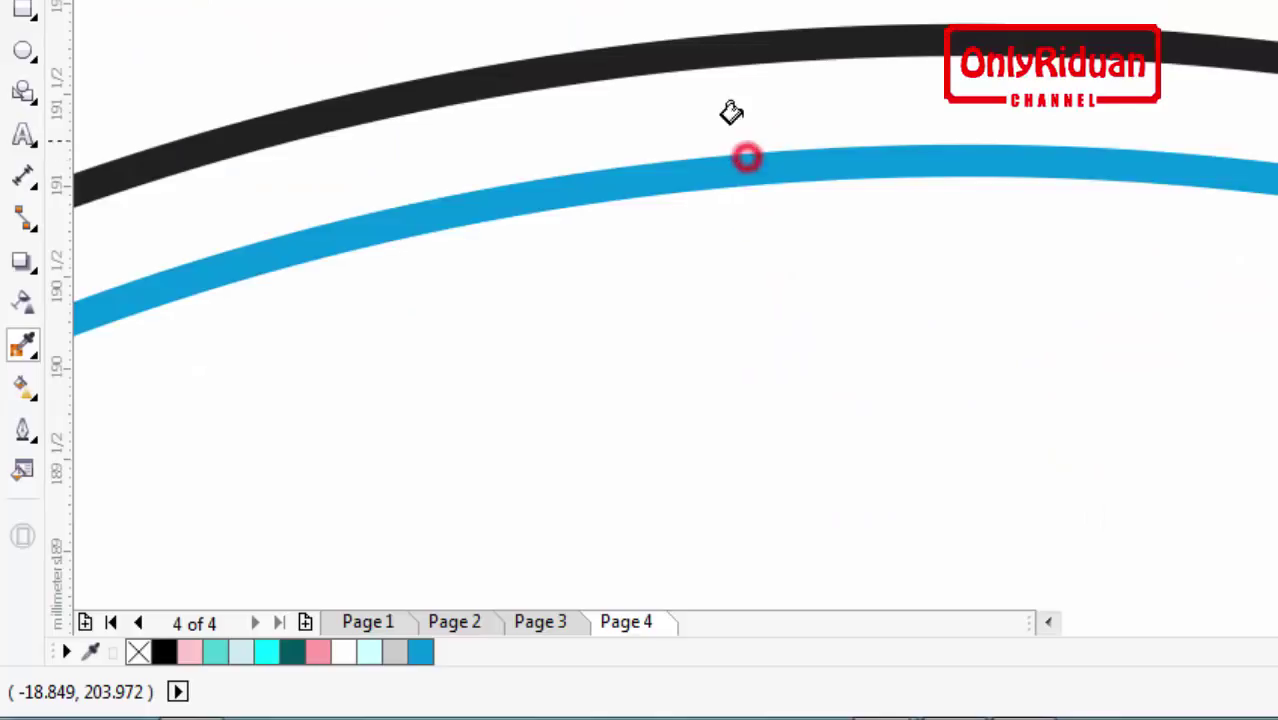
{"action": "left_click", "coordinate": [730, 32]}
{"action": "scroll", "coordinate": [736, 223], "scroll_direction": "down", "scroll_amount": 5}
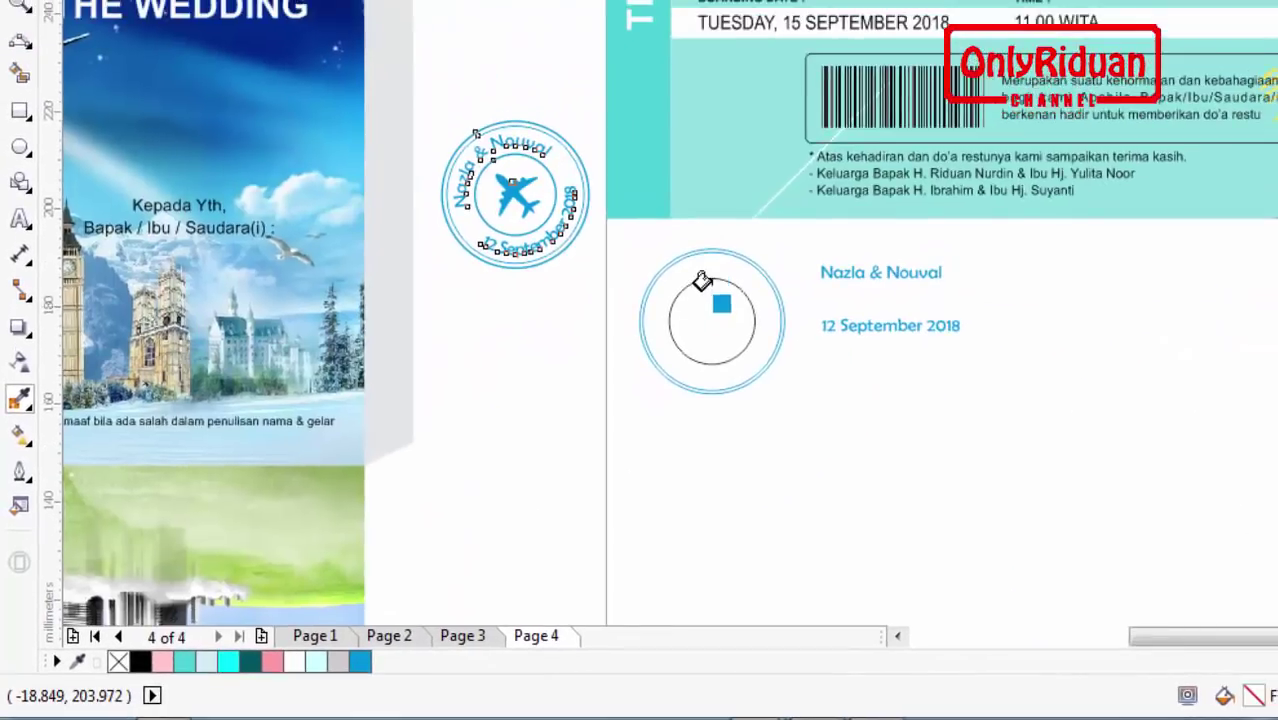
{"action": "scroll", "coordinate": [699, 274], "scroll_direction": "up", "scroll_amount": 5}
{"action": "scroll", "coordinate": [665, 125], "scroll_direction": "down", "scroll_amount": 3}
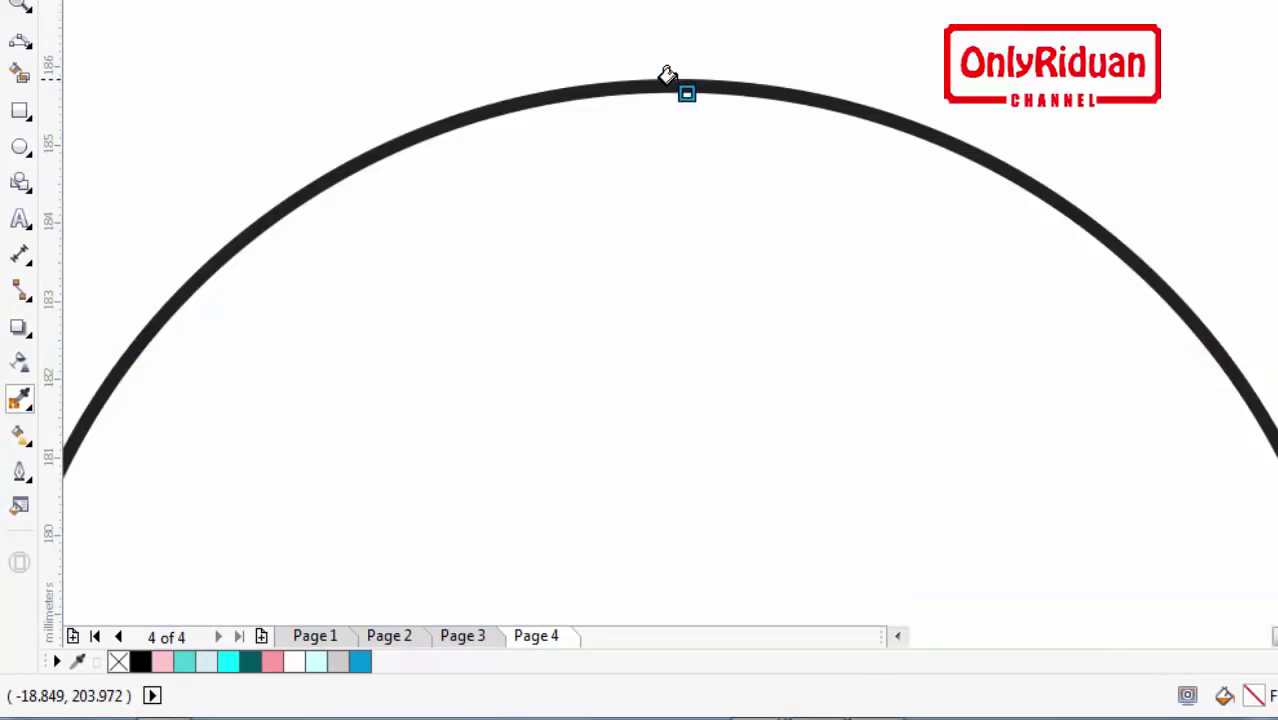
{"action": "scroll", "coordinate": [668, 78], "scroll_direction": "up", "scroll_amount": 1}
{"action": "left_click", "coordinate": [670, 85]}
{"action": "scroll", "coordinate": [680, 100], "scroll_direction": "down", "scroll_amount": 5}
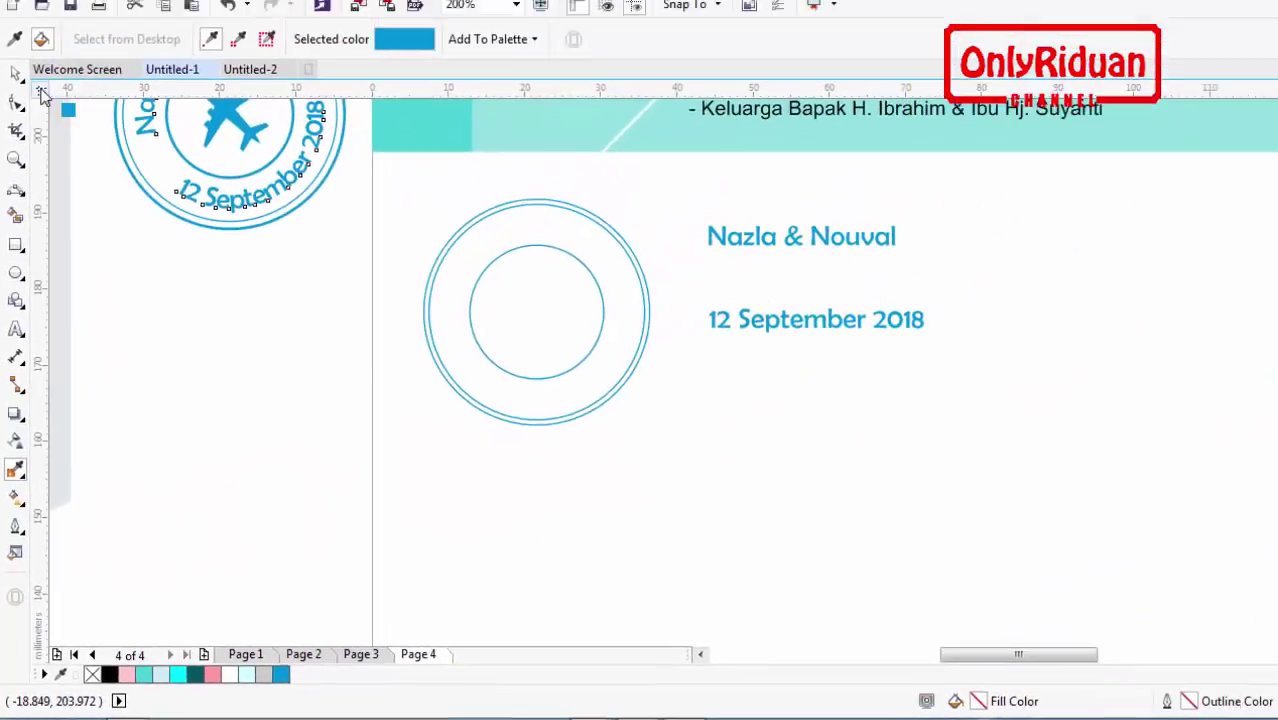
{"action": "key", "text": "space"}
{"action": "left_click", "coordinate": [543, 538]}
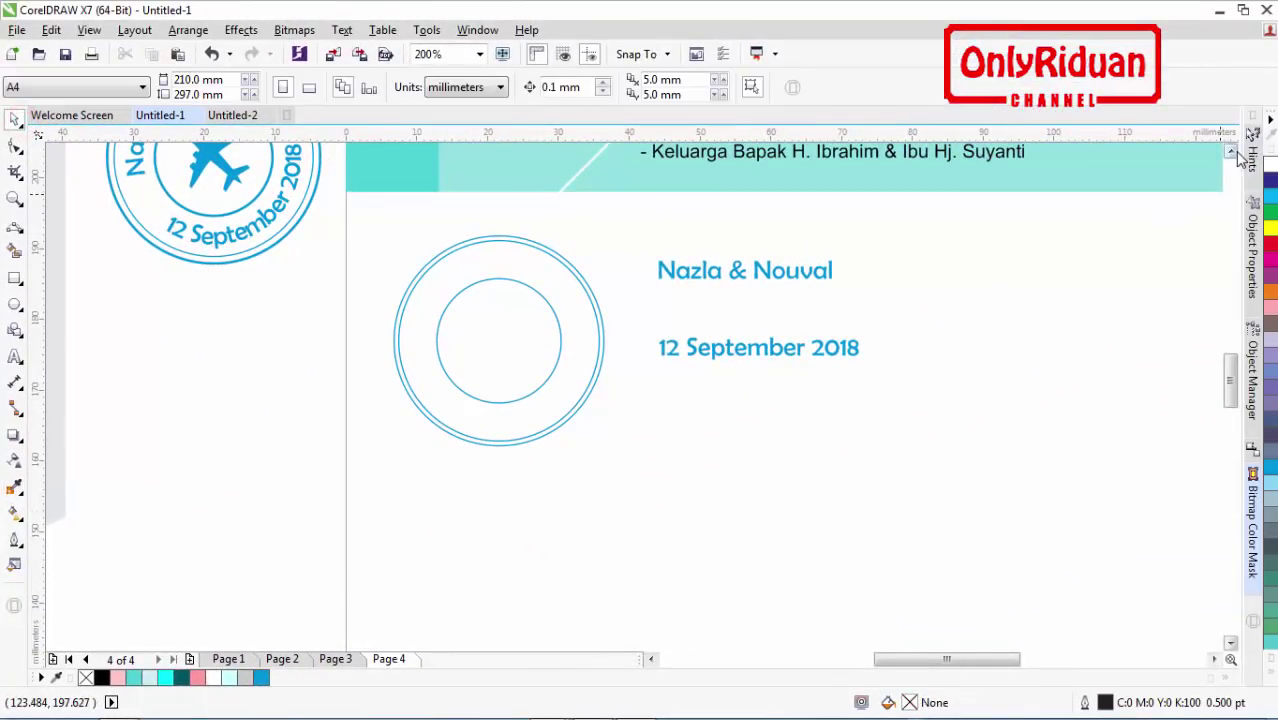
Step: Fit the couple's names text to the smaller of the two outer rings, curving along the inside of its upper arc
{"action": "left_click", "coordinate": [1231, 153]}
{"action": "left_click", "coordinate": [990, 362]}
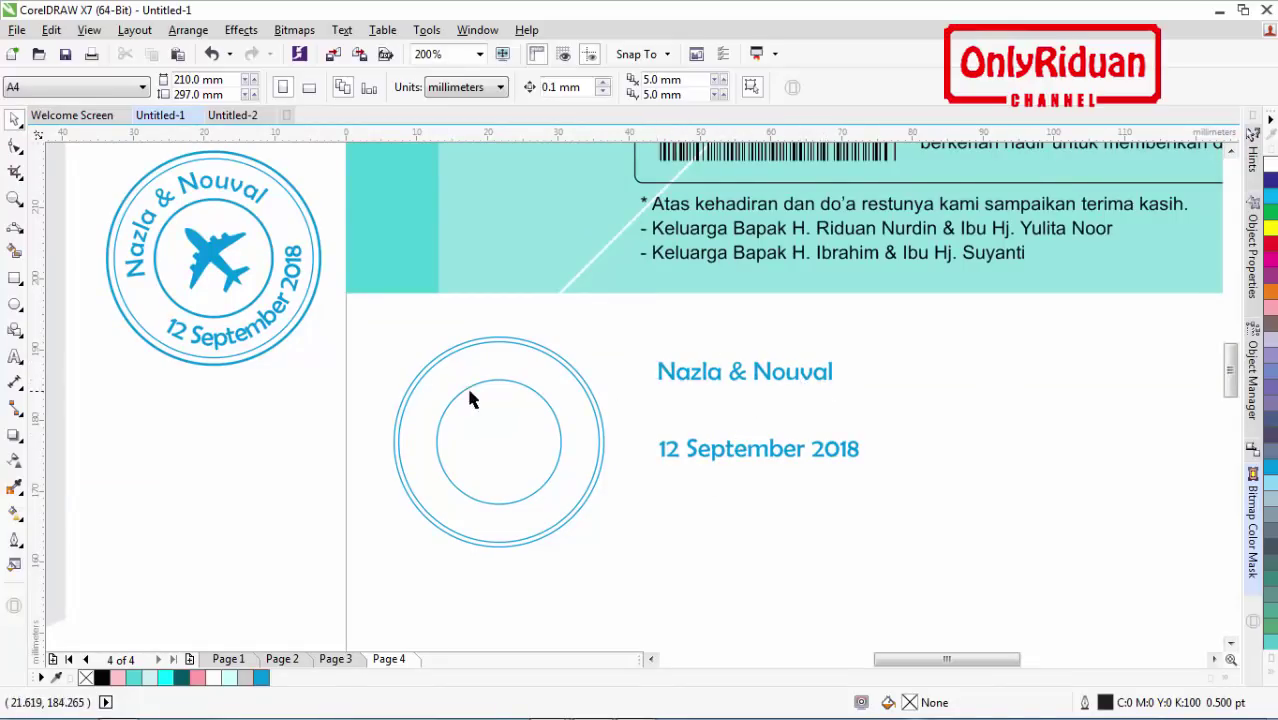
{"action": "left_click", "coordinate": [712, 380]}
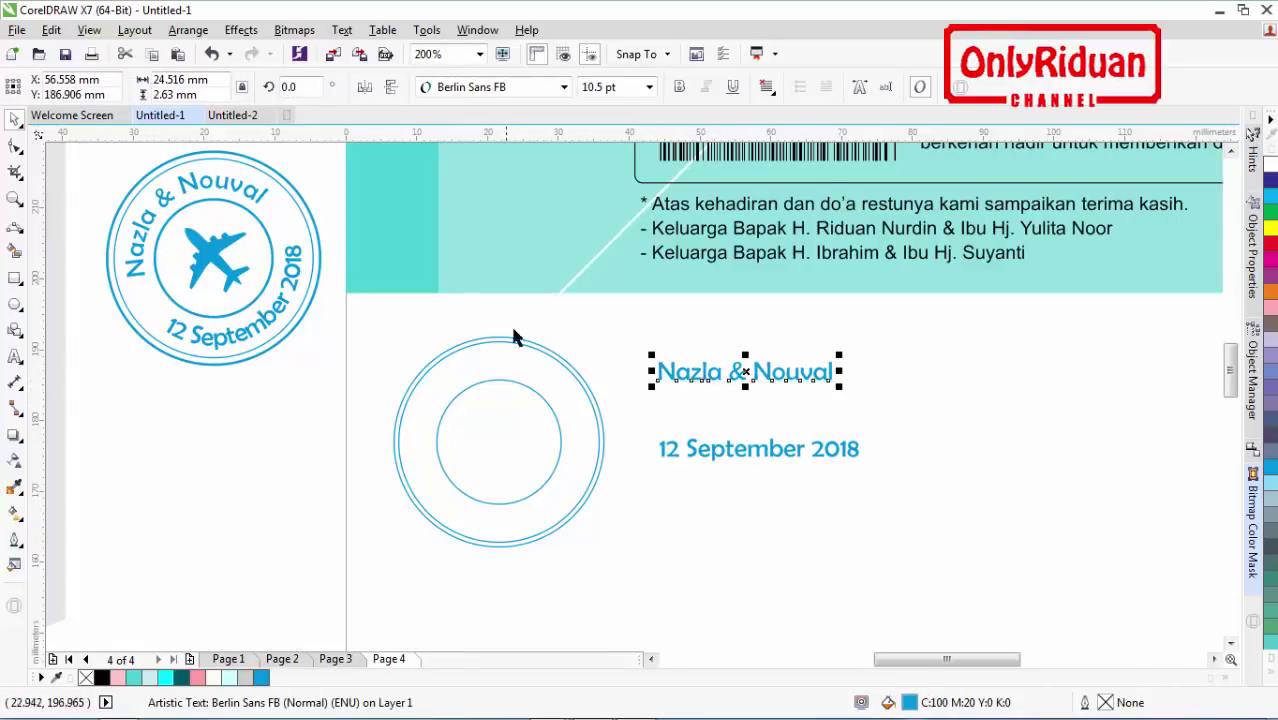
{"action": "left_click", "coordinate": [342, 30]}
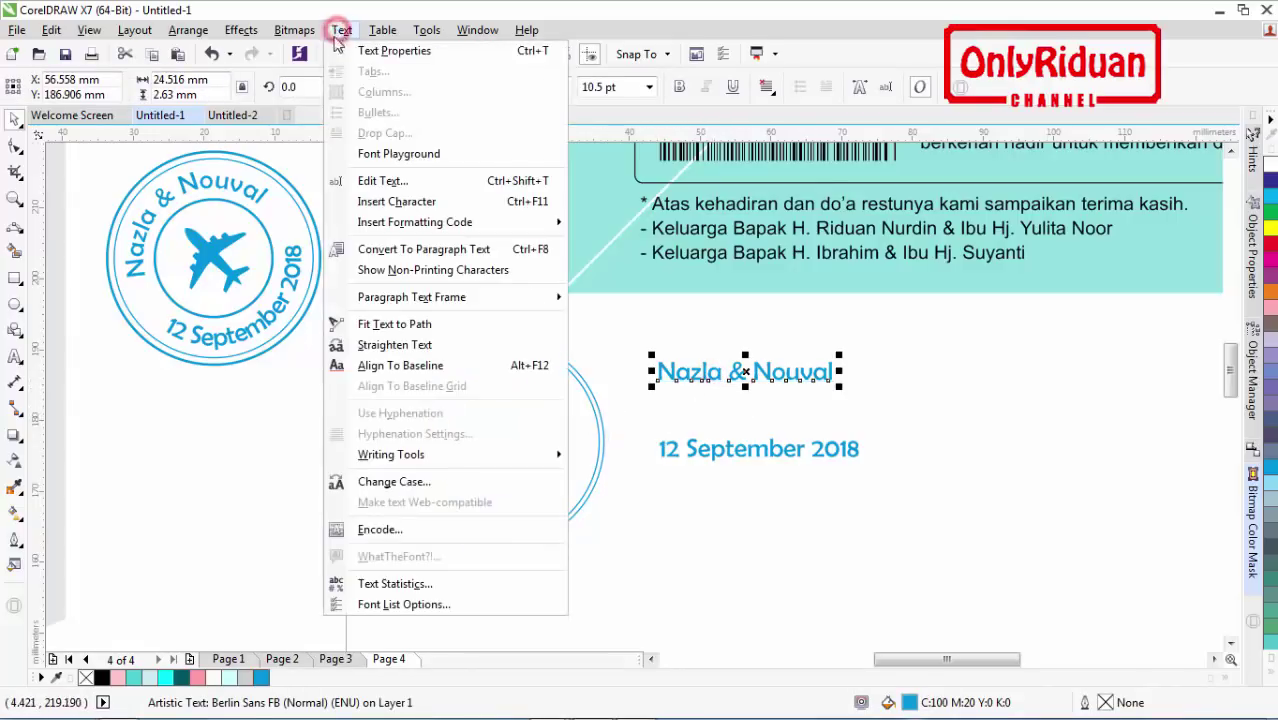
{"action": "left_click", "coordinate": [393, 325]}
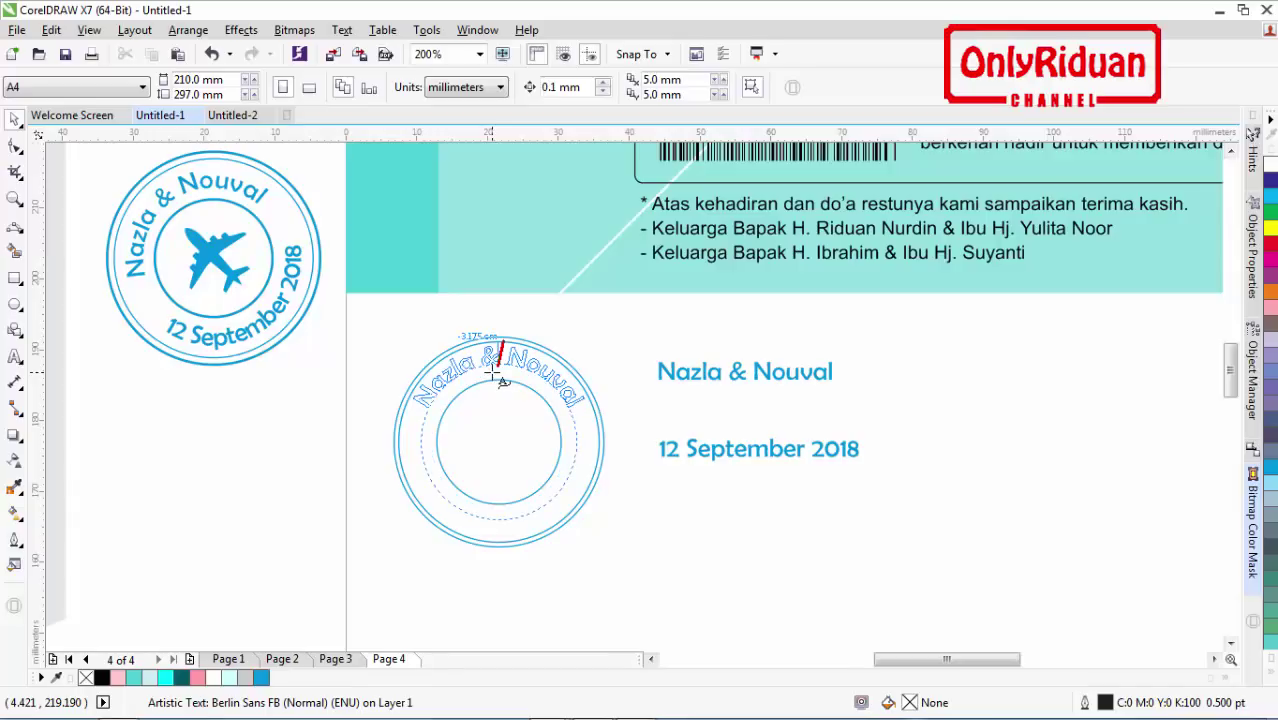
{"action": "left_click", "coordinate": [497, 372]}
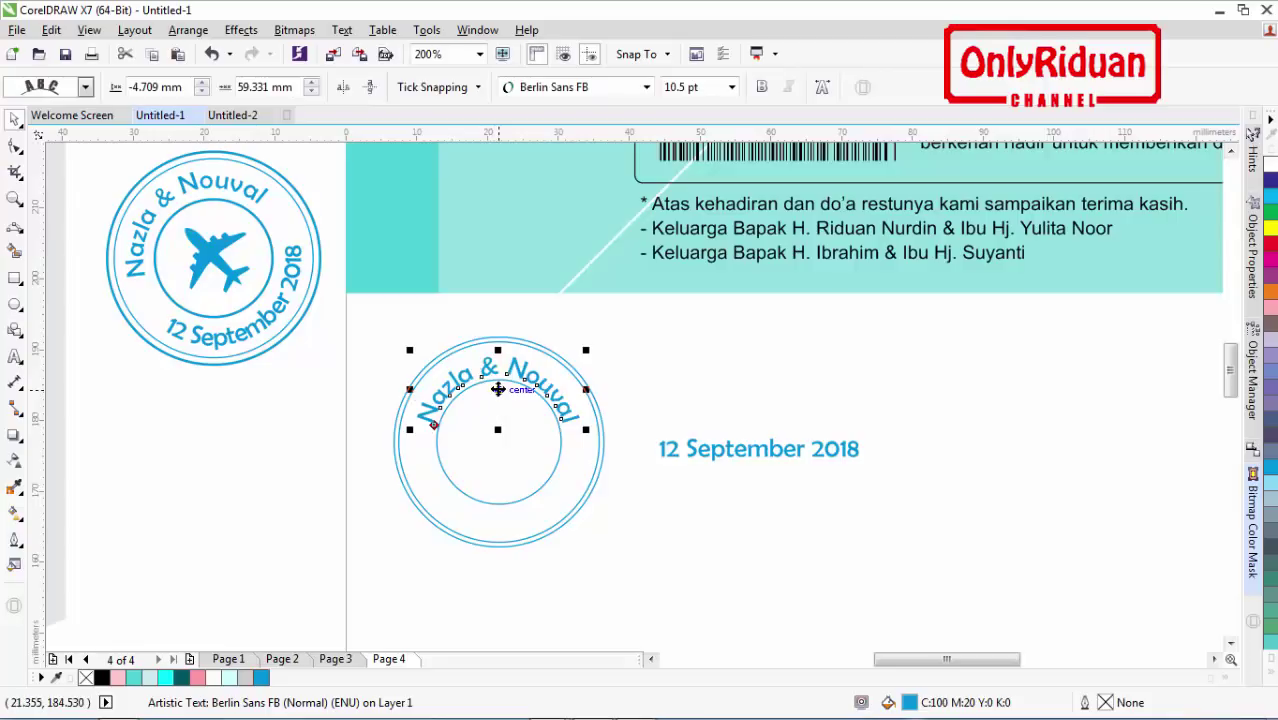
Step: Shift the curved names text slightly outward to an offset of -4.111 mm from its path, between the ring and the inner circle
{"action": "scroll", "coordinate": [498, 389], "scroll_direction": "up", "scroll_amount": 1}
{"action": "scroll", "coordinate": [519, 402], "scroll_direction": "up", "scroll_amount": 1}
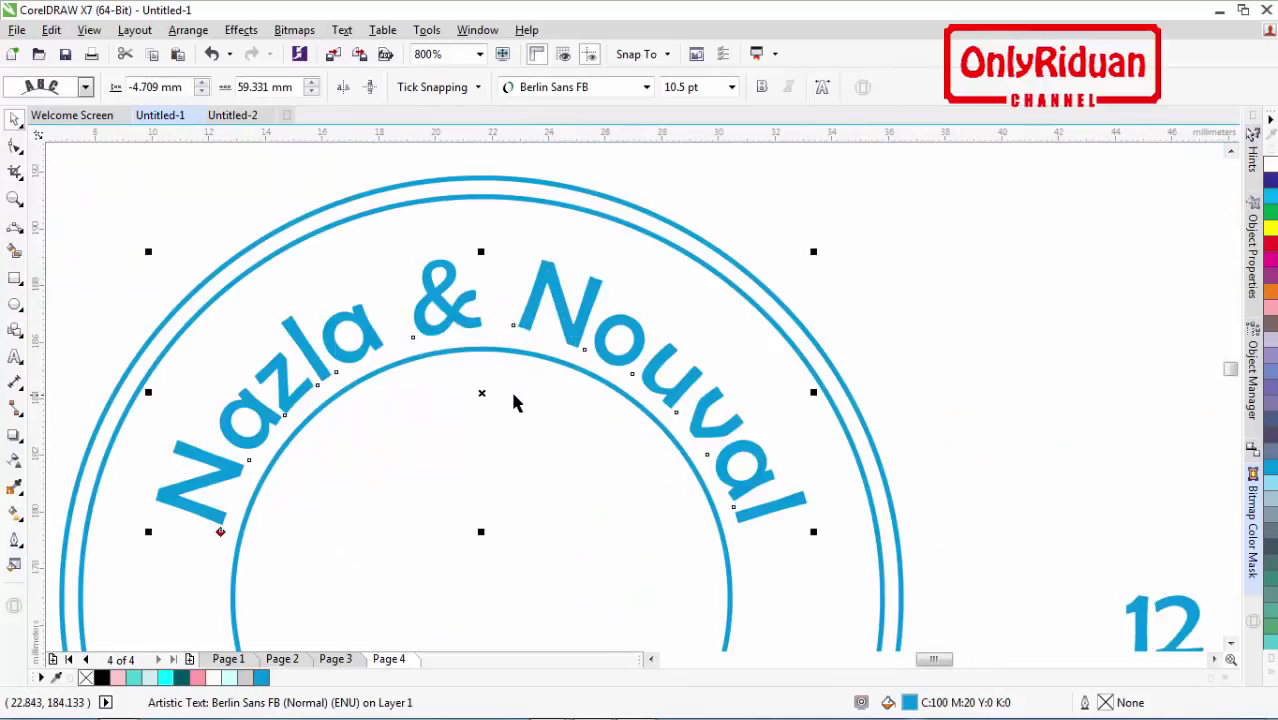
{"action": "left_click_drag", "start_coordinate": [483, 394], "coordinate": [488, 379]}
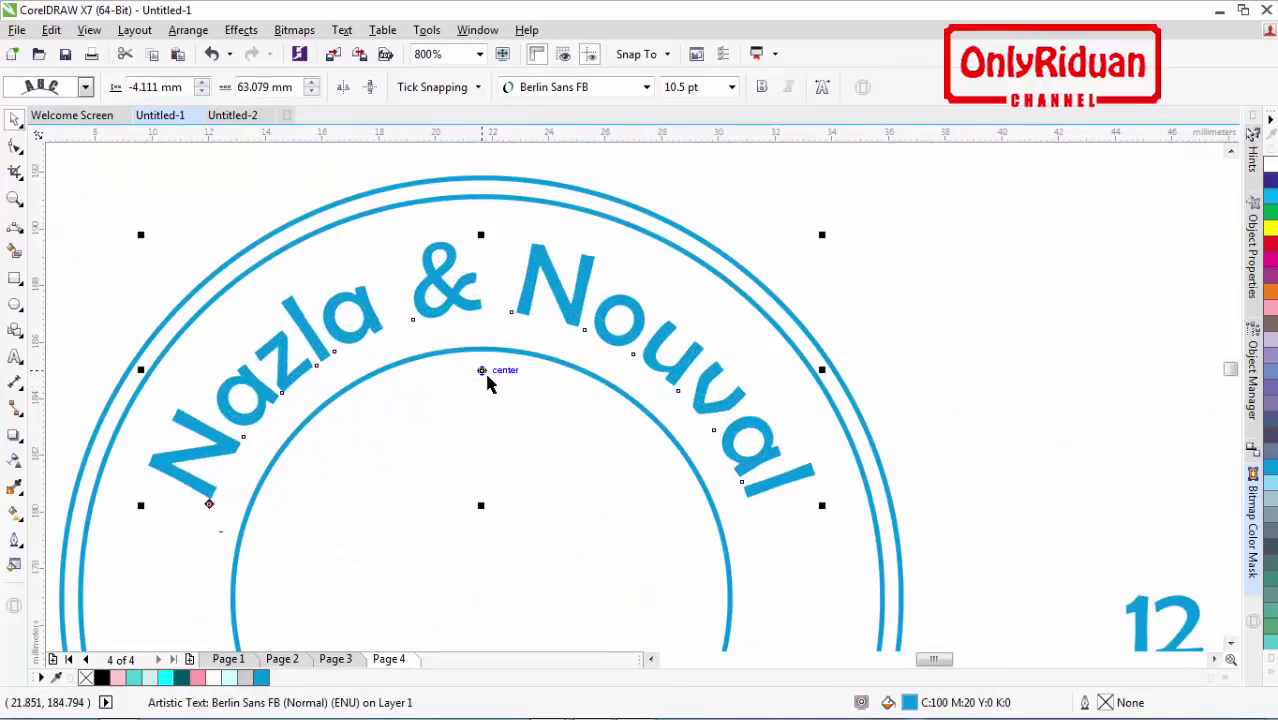
{"action": "scroll", "coordinate": [488, 380], "scroll_direction": "down", "scroll_amount": 2}
{"action": "left_click", "coordinate": [685, 526]}
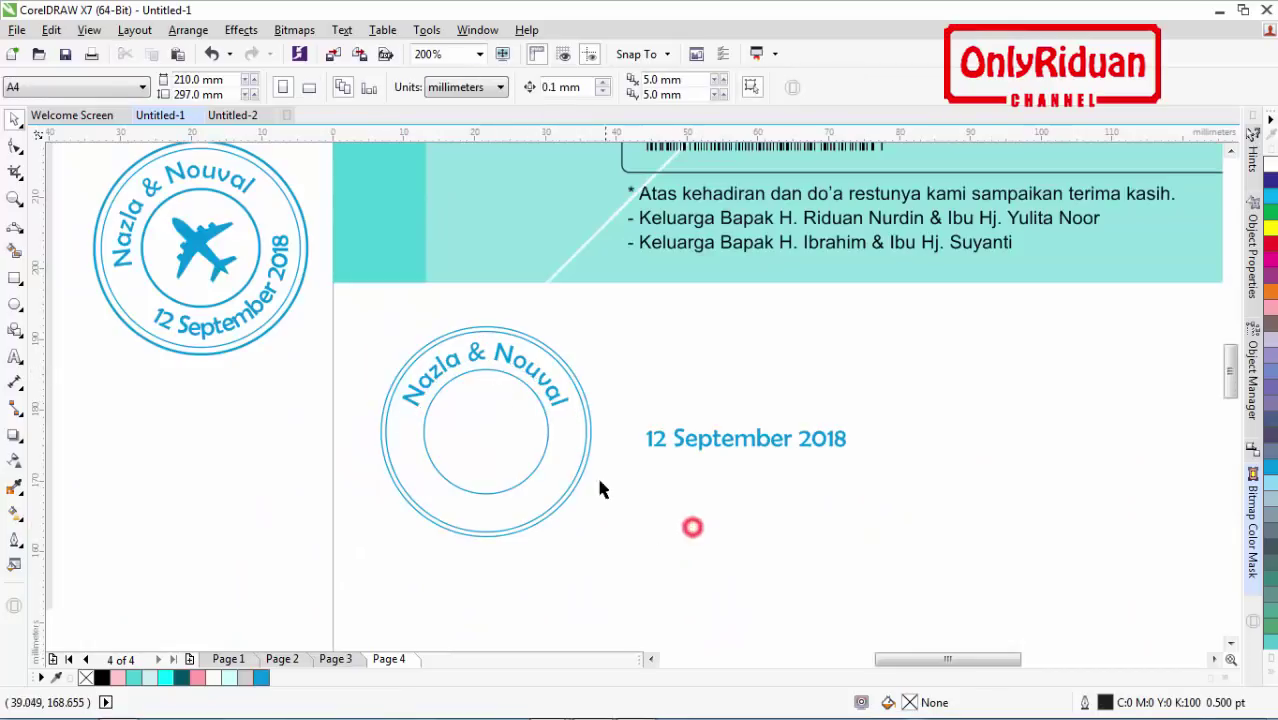
Step: Try moving the curved names text together with its attached ring away from the stamp, and undo the move
{"action": "left_click", "coordinate": [560, 400]}
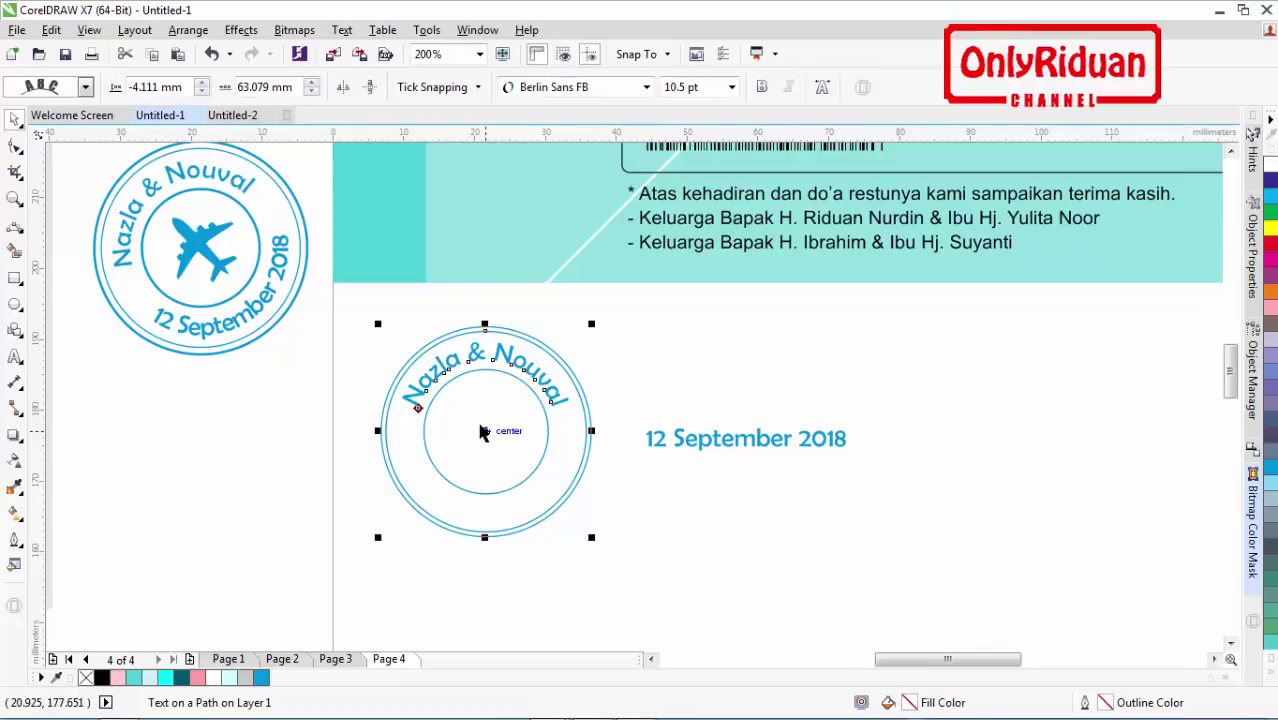
{"action": "left_click_drag", "start_coordinate": [483, 431], "coordinate": [630, 478]}
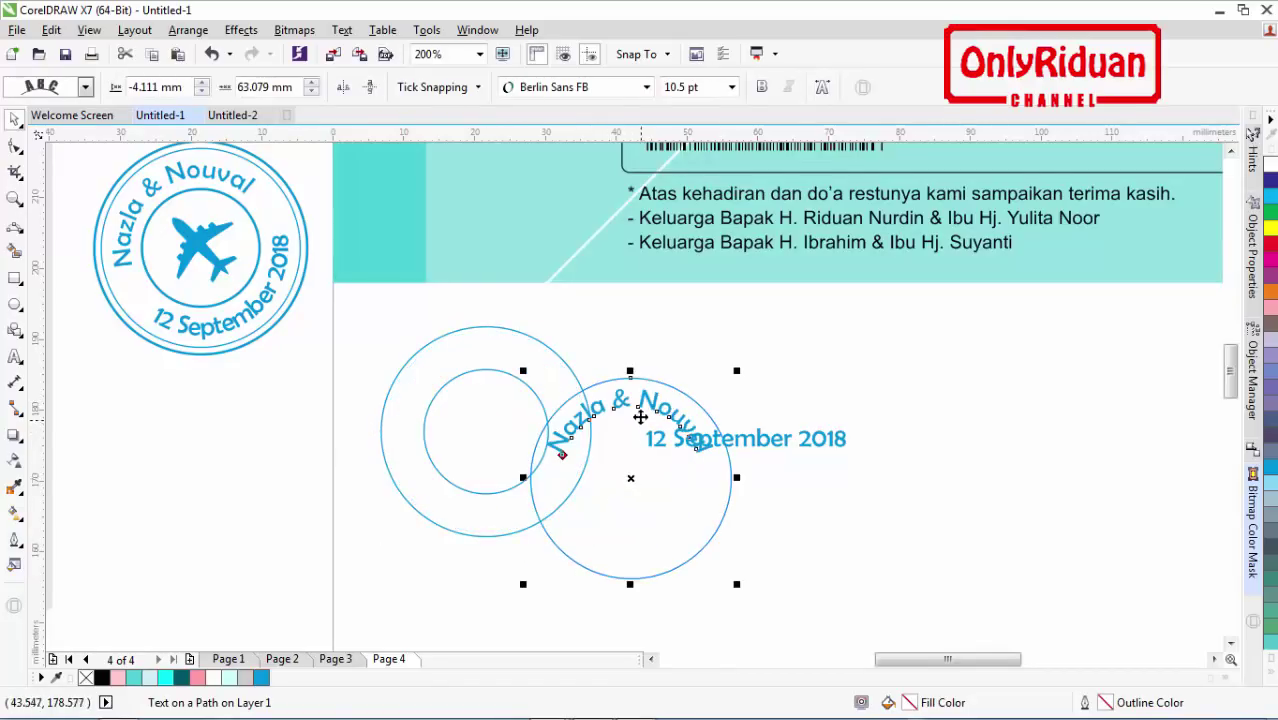
{"action": "key", "text": "ctrl+z"}
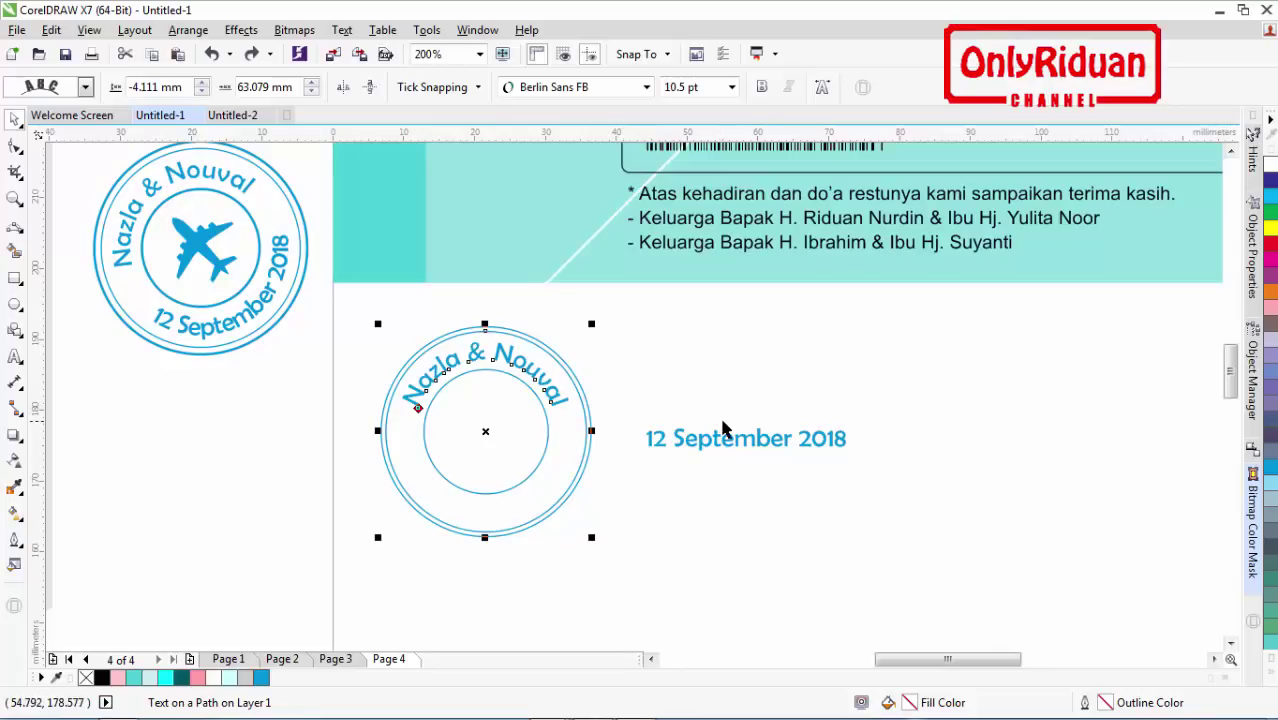
{"action": "left_click", "coordinate": [649, 371]}
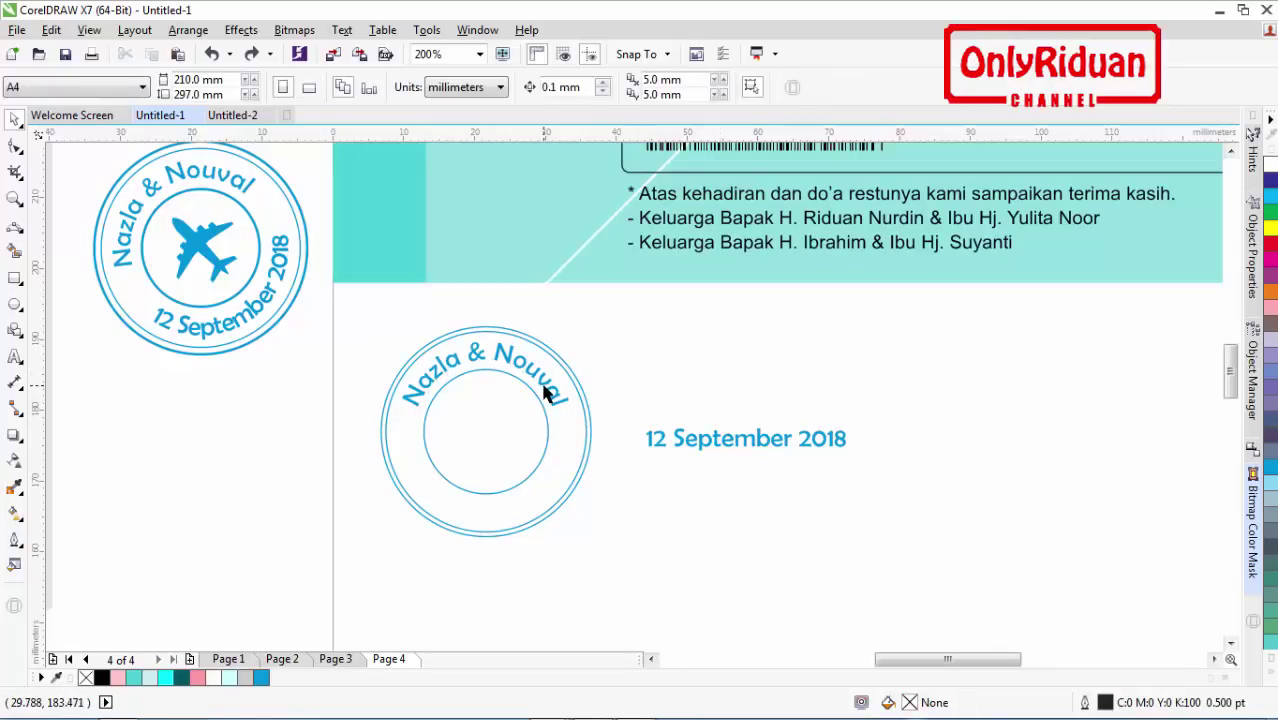
Step: Break the curved names text apart from the ring it follows so the two become separate objects
{"action": "left_click", "coordinate": [545, 393]}
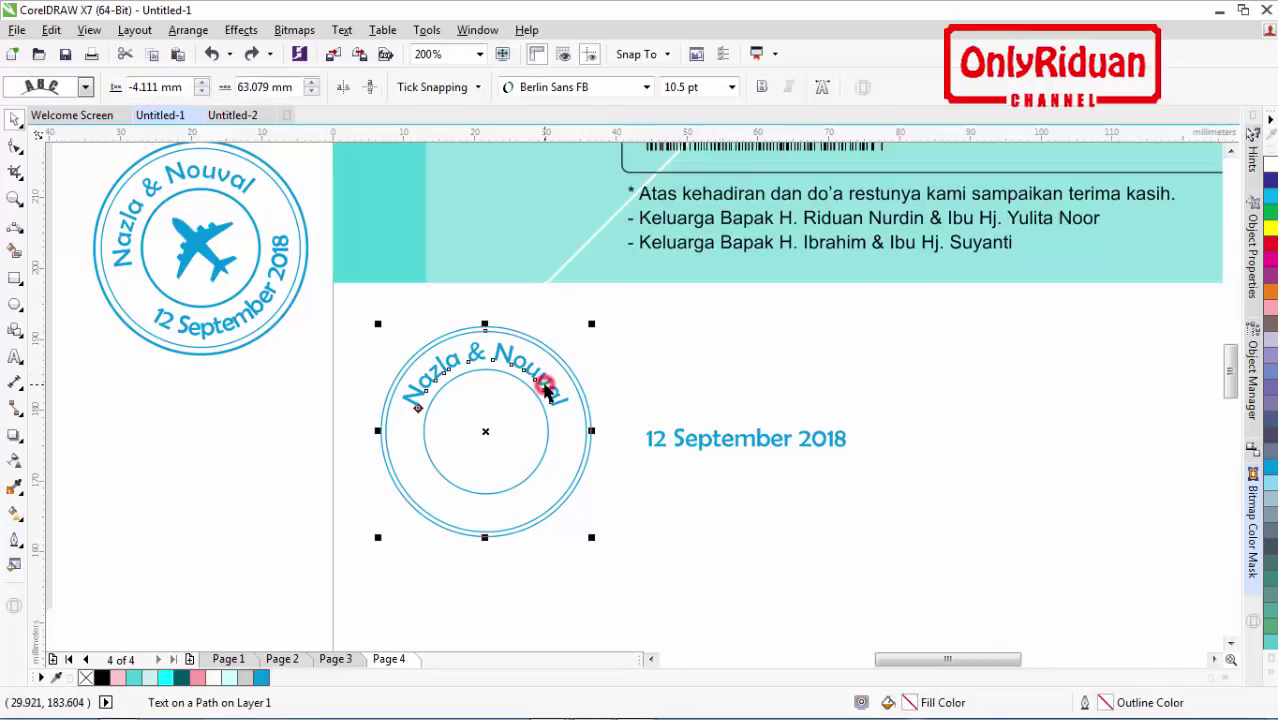
{"action": "left_click", "coordinate": [187, 29]}
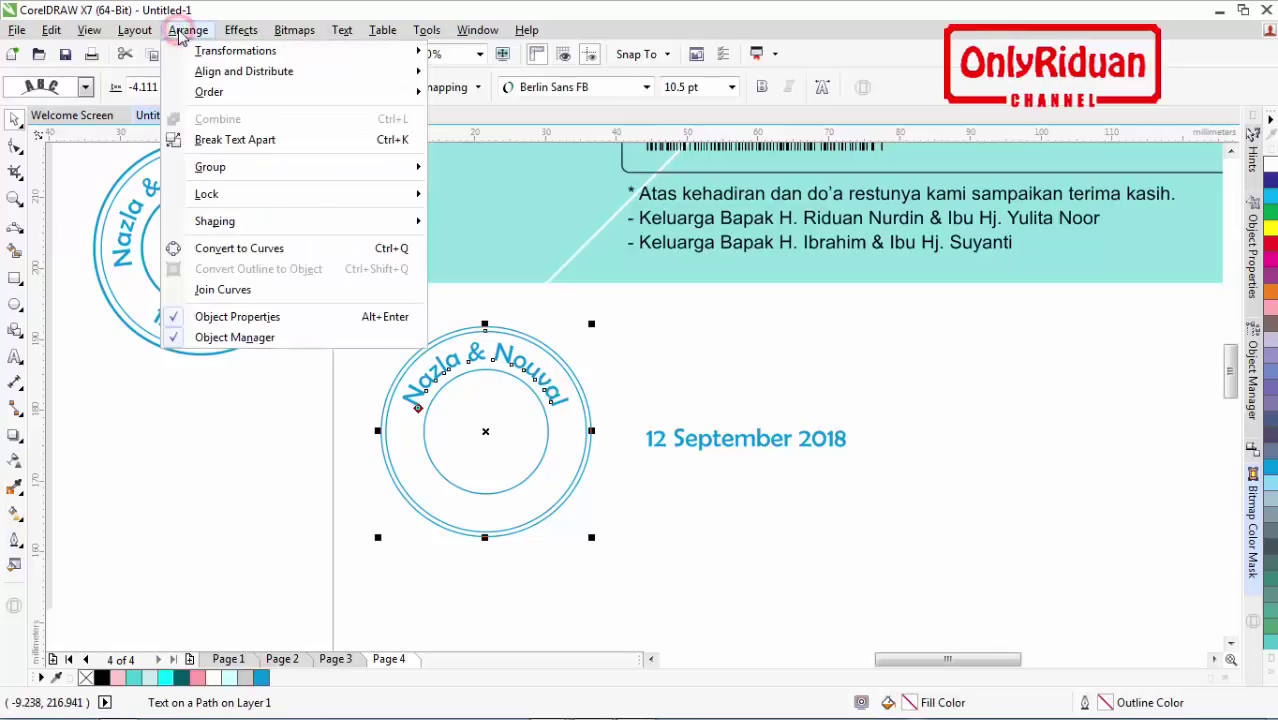
{"action": "left_click", "coordinate": [249, 140]}
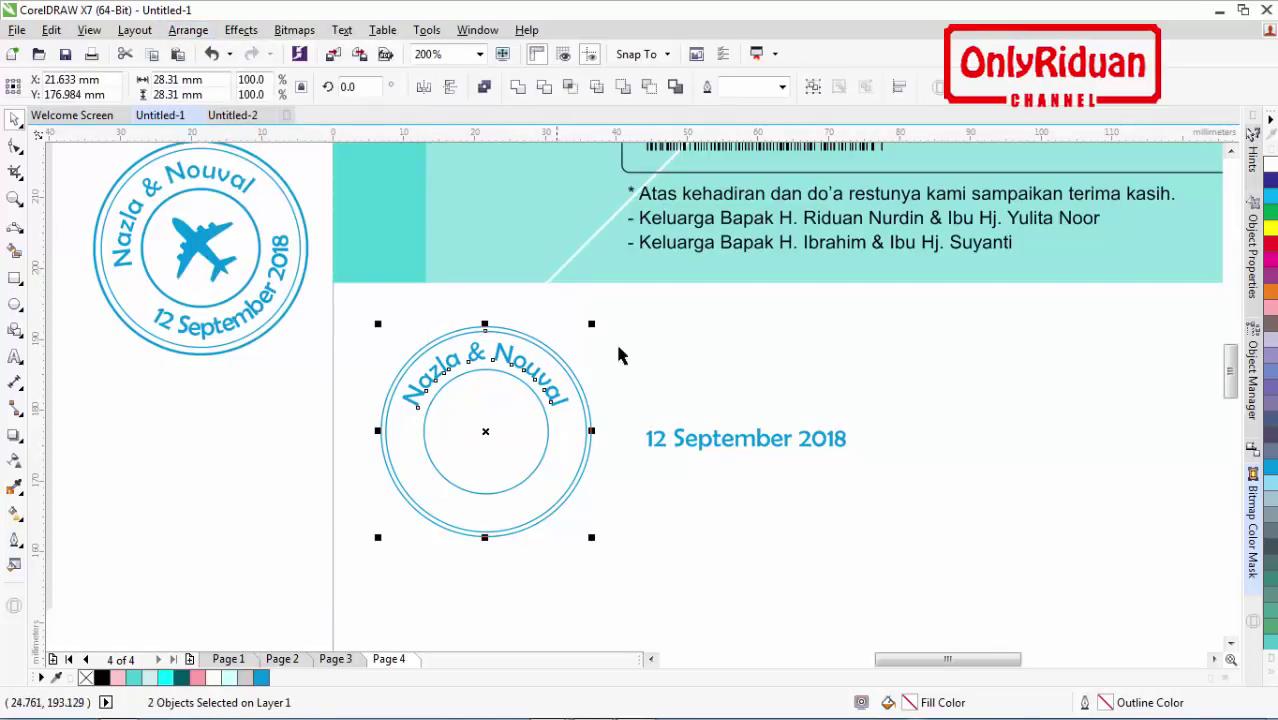
{"action": "left_click", "coordinate": [665, 340]}
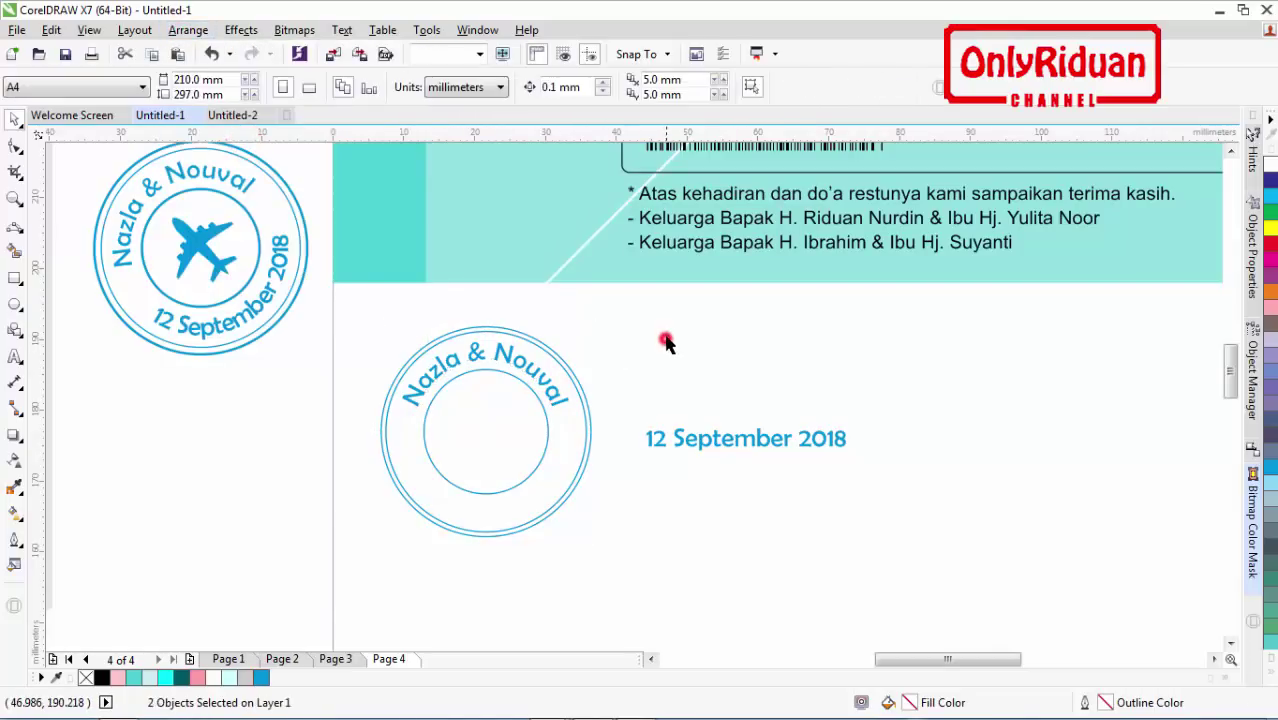
Step: Fit the "12 September 2018" text to the smaller outer ring along its lower arc, at an offset of -3.966 mm
{"action": "left_click", "coordinate": [728, 446]}
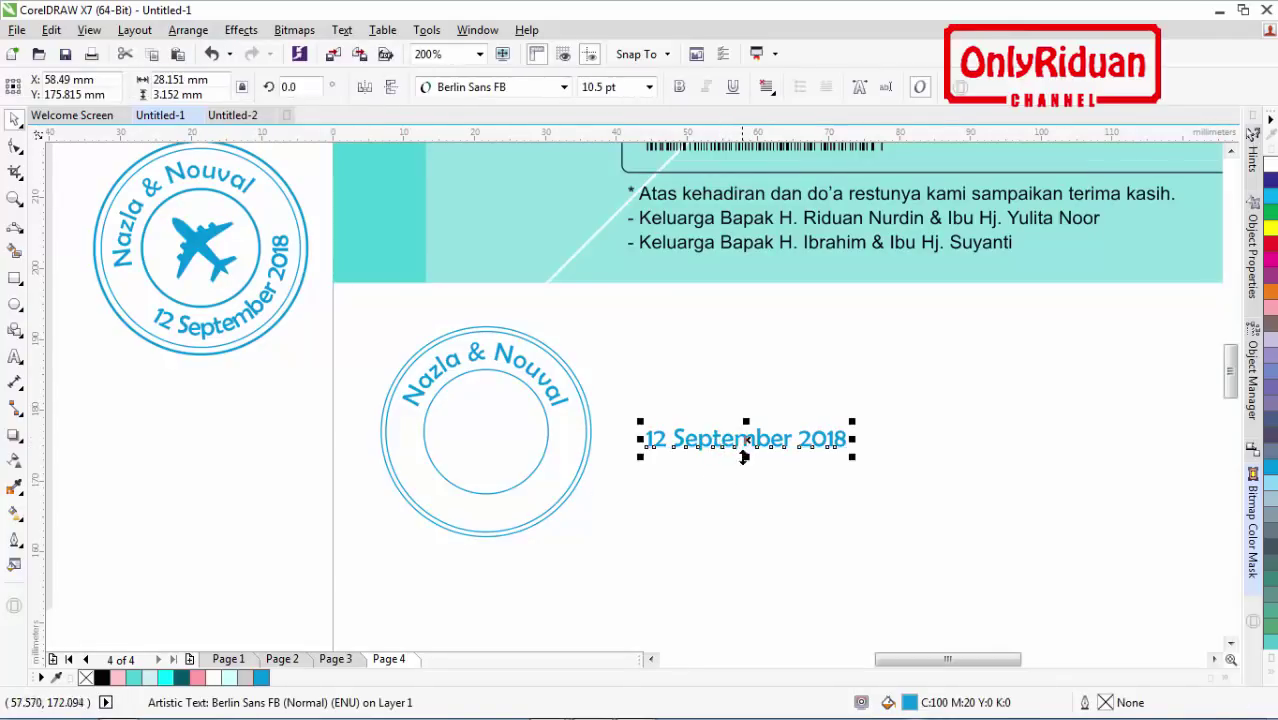
{"action": "scroll", "coordinate": [728, 444], "scroll_direction": "up", "scroll_amount": 1}
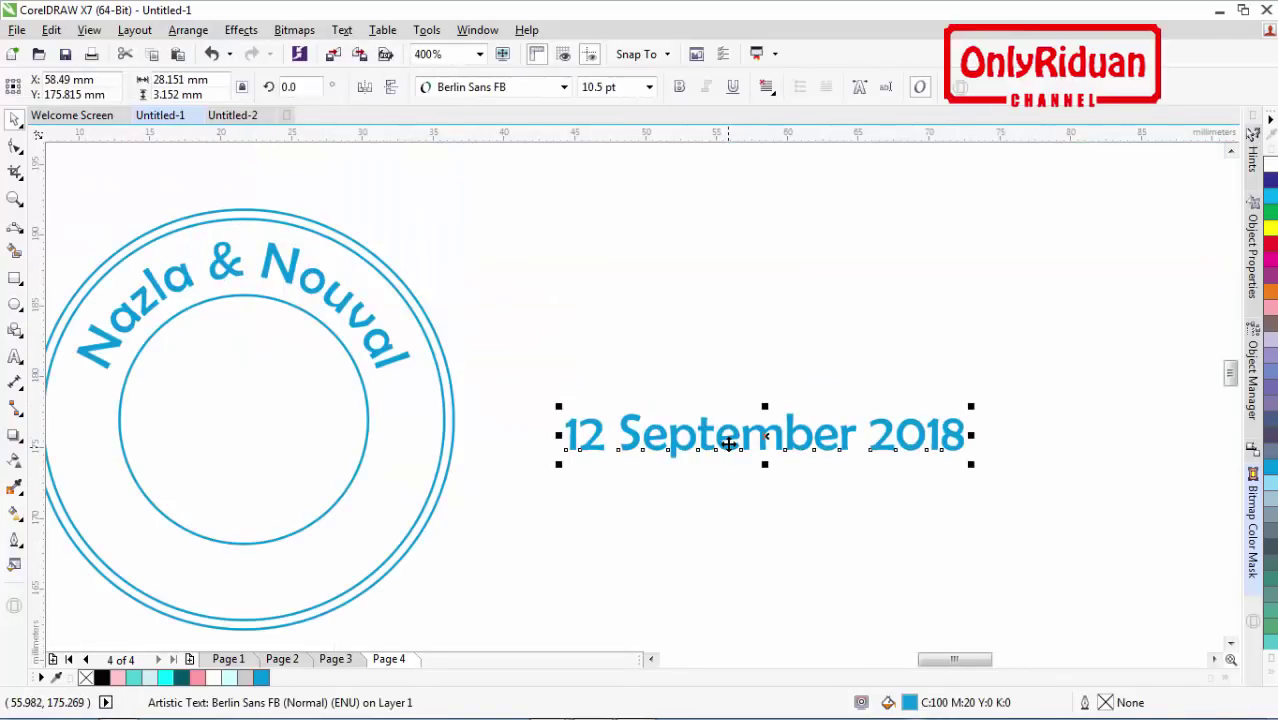
{"action": "left_click", "coordinate": [651, 659]}
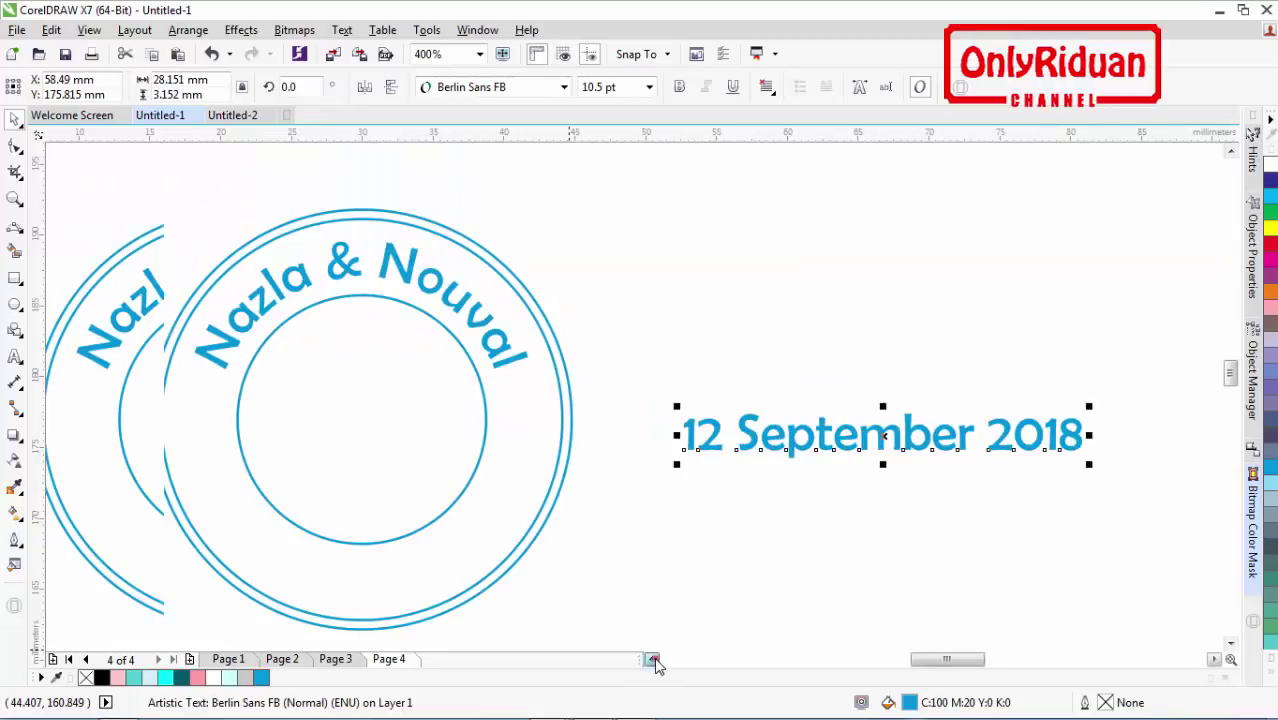
{"action": "left_click", "coordinate": [342, 30]}
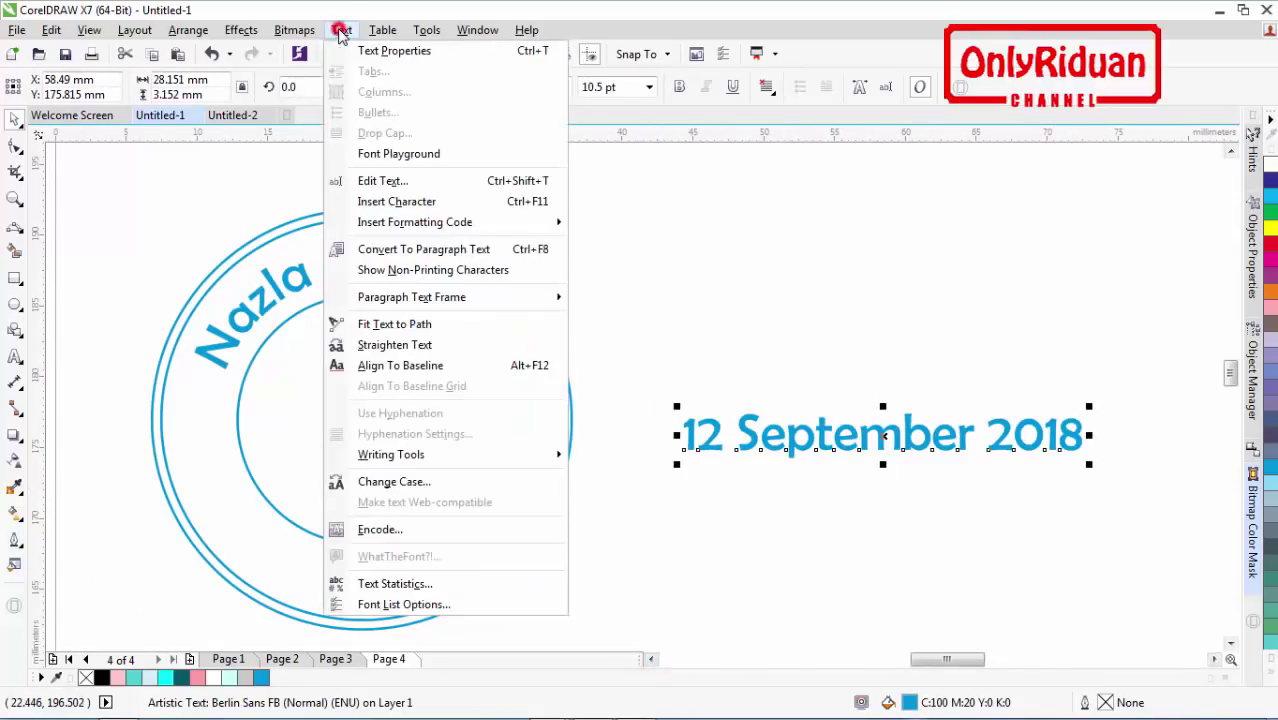
{"action": "left_click", "coordinate": [396, 325]}
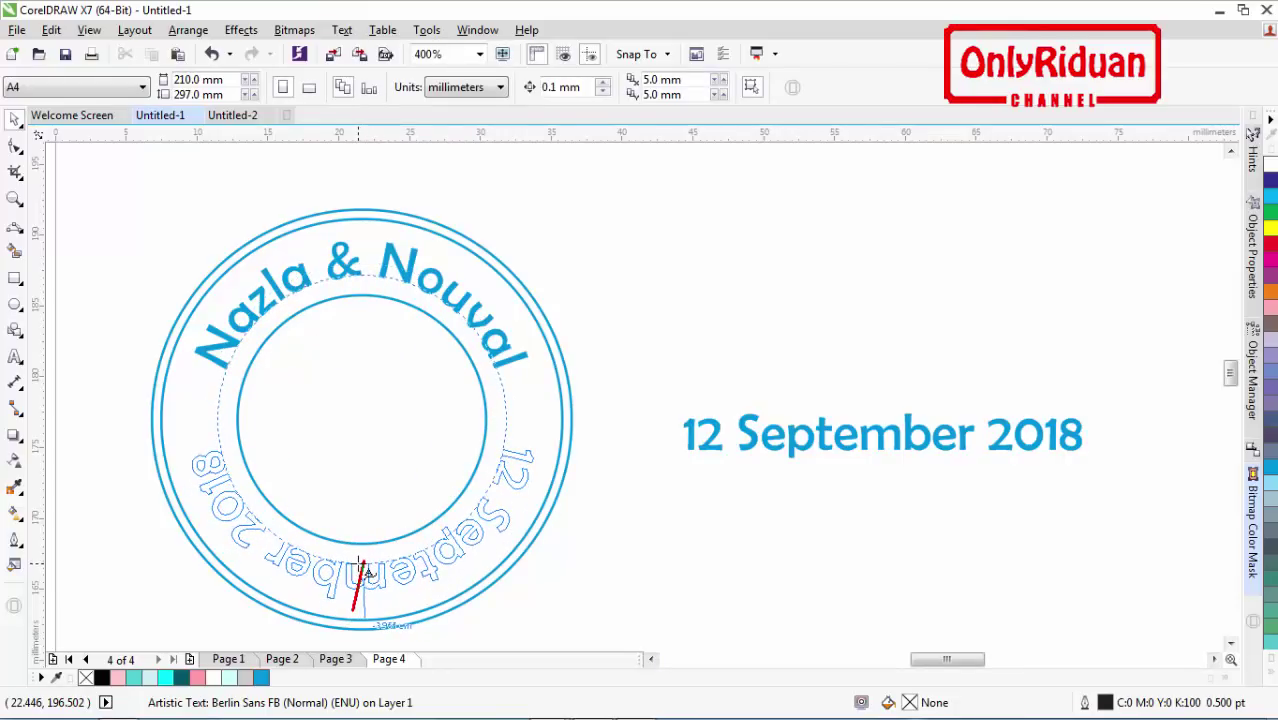
{"action": "left_click", "coordinate": [366, 572]}
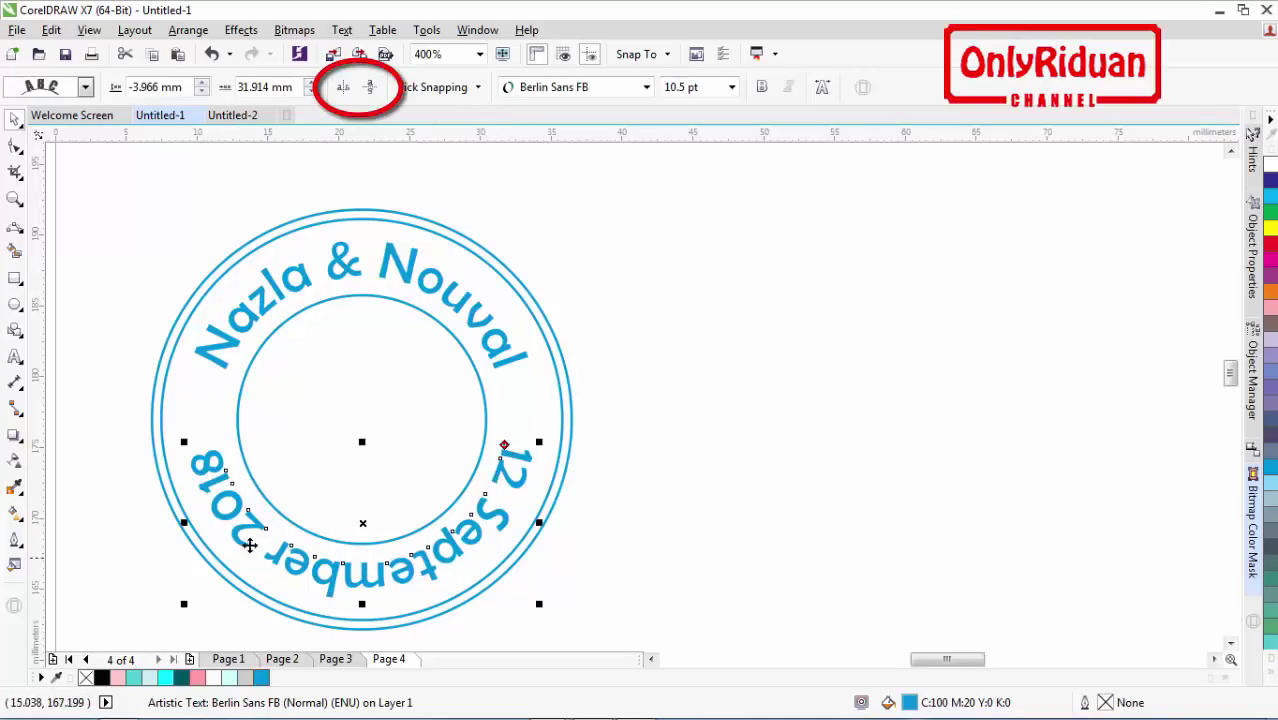
Step: Mirror the curved date text horizontally and vertically so it reads upright, and shift it outward to an offset of -1.582 mm
{"action": "left_click", "coordinate": [343, 90]}
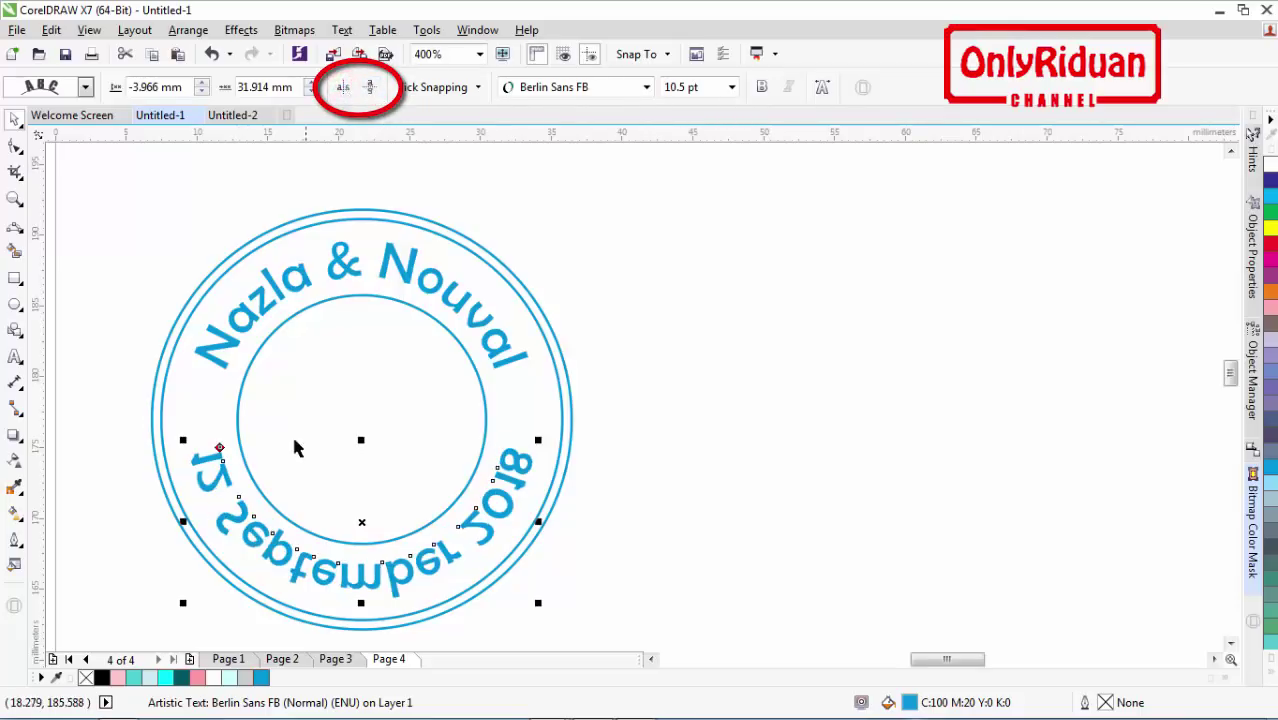
{"action": "left_click", "coordinate": [369, 87]}
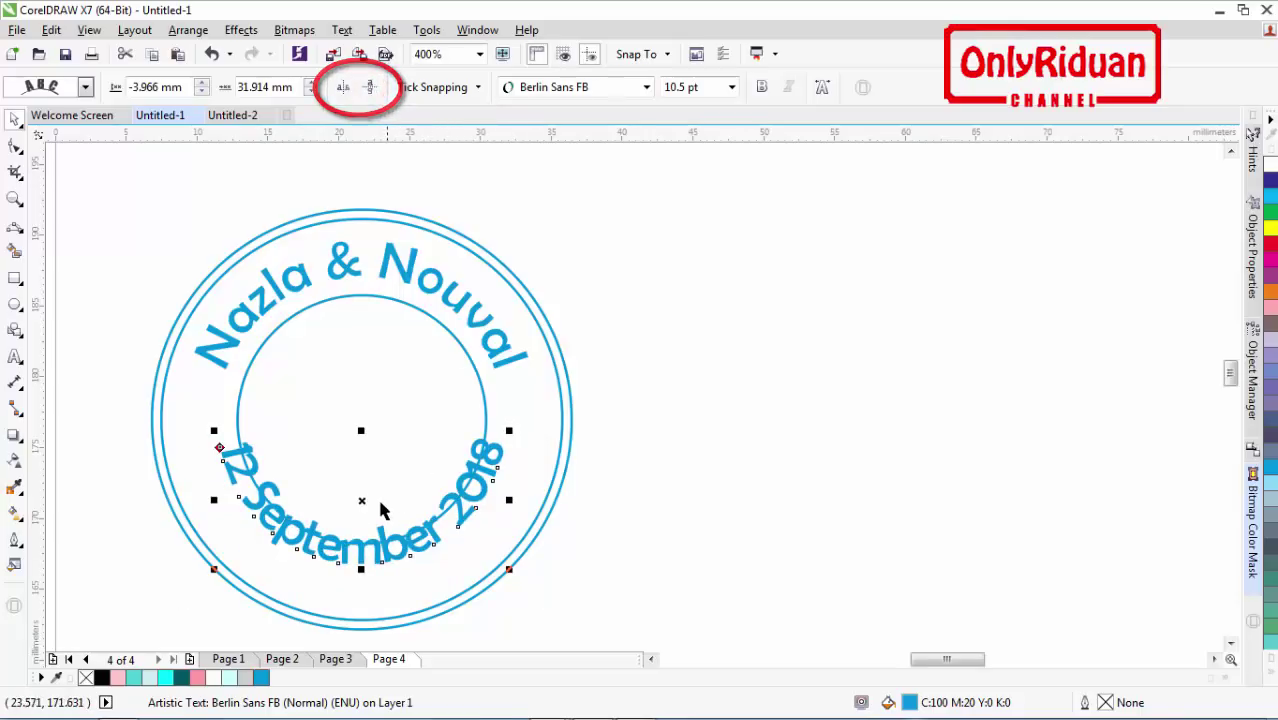
{"action": "left_click_drag", "start_coordinate": [361, 500], "coordinate": [360, 535]}
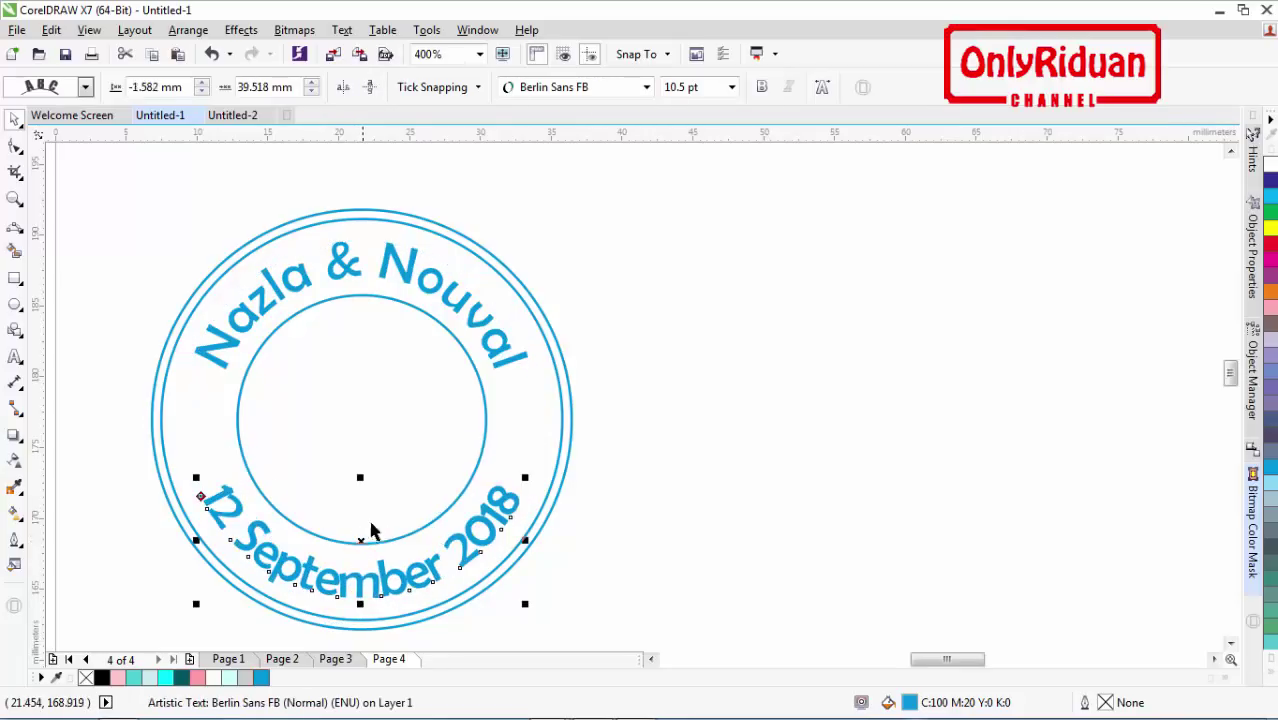
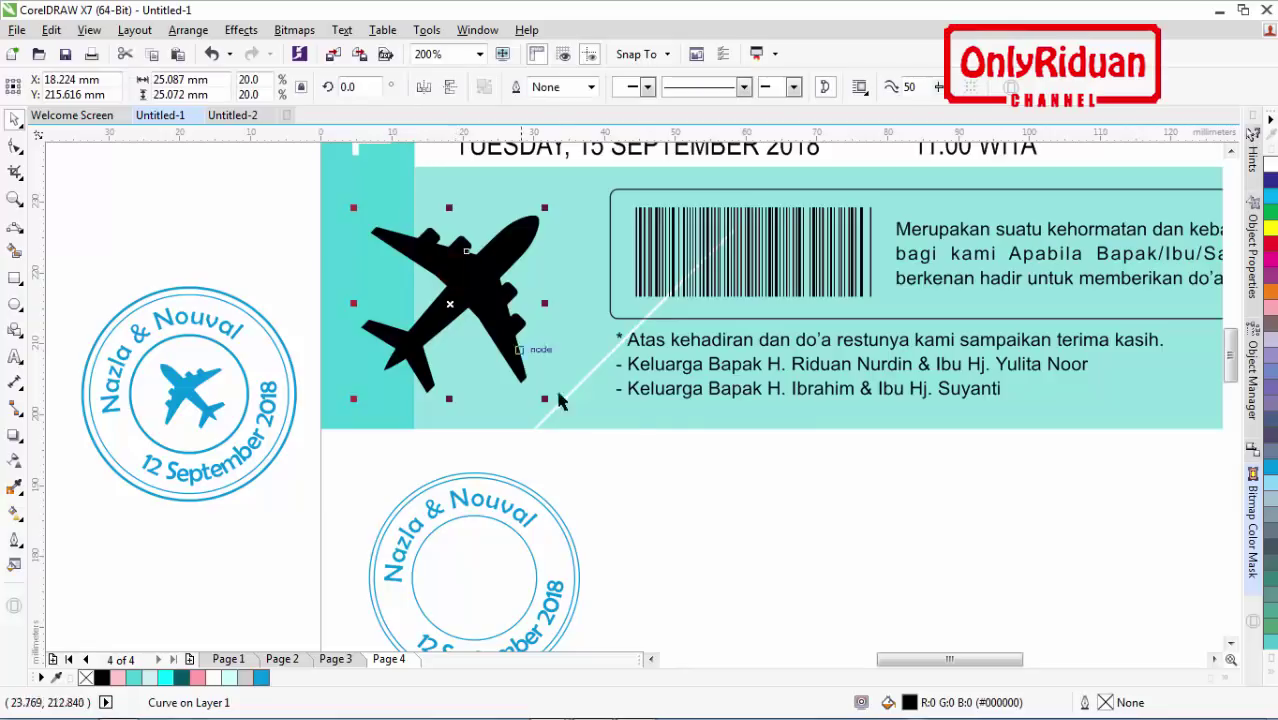
Step: Center the airplane in the new stamp's inner circle, shrunk to about 9.8 mm wide and mirrored horizontally
{"action": "left_click_drag", "start_coordinate": [541, 401], "coordinate": [445, 360]}
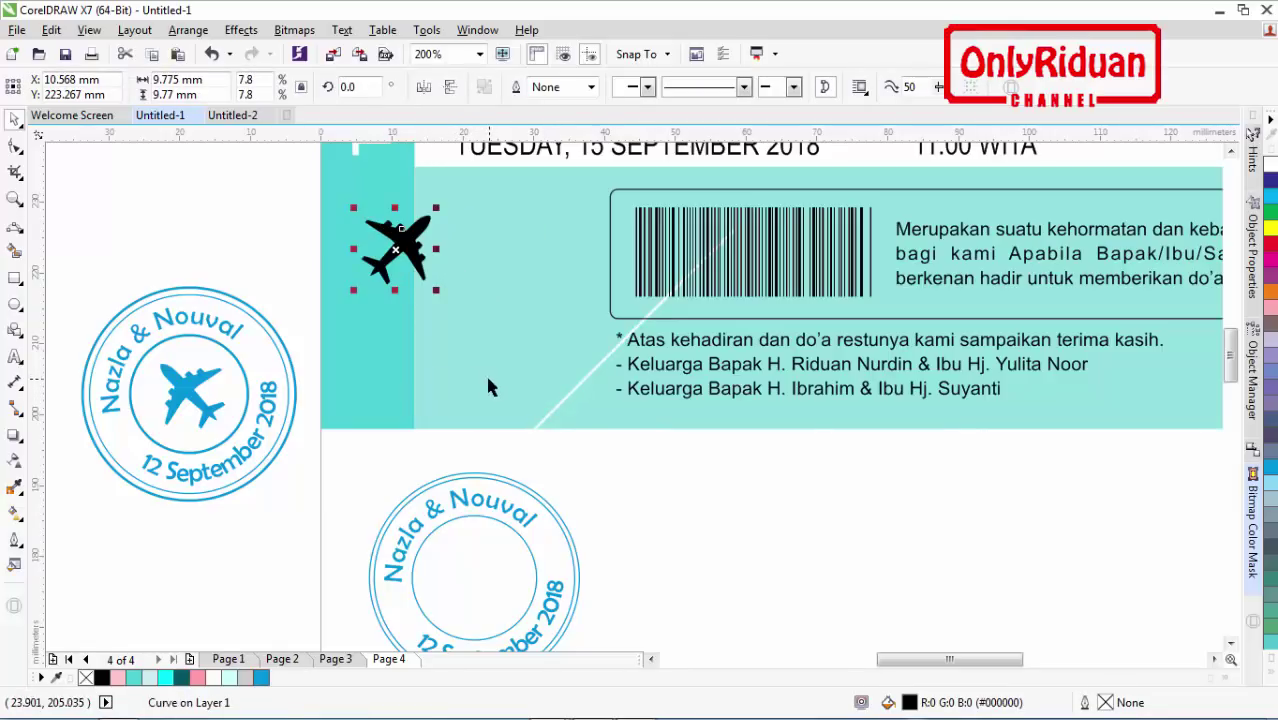
{"action": "left_click", "coordinate": [423, 88]}
{"action": "left_click_drag", "start_coordinate": [396, 249], "coordinate": [473, 580]}
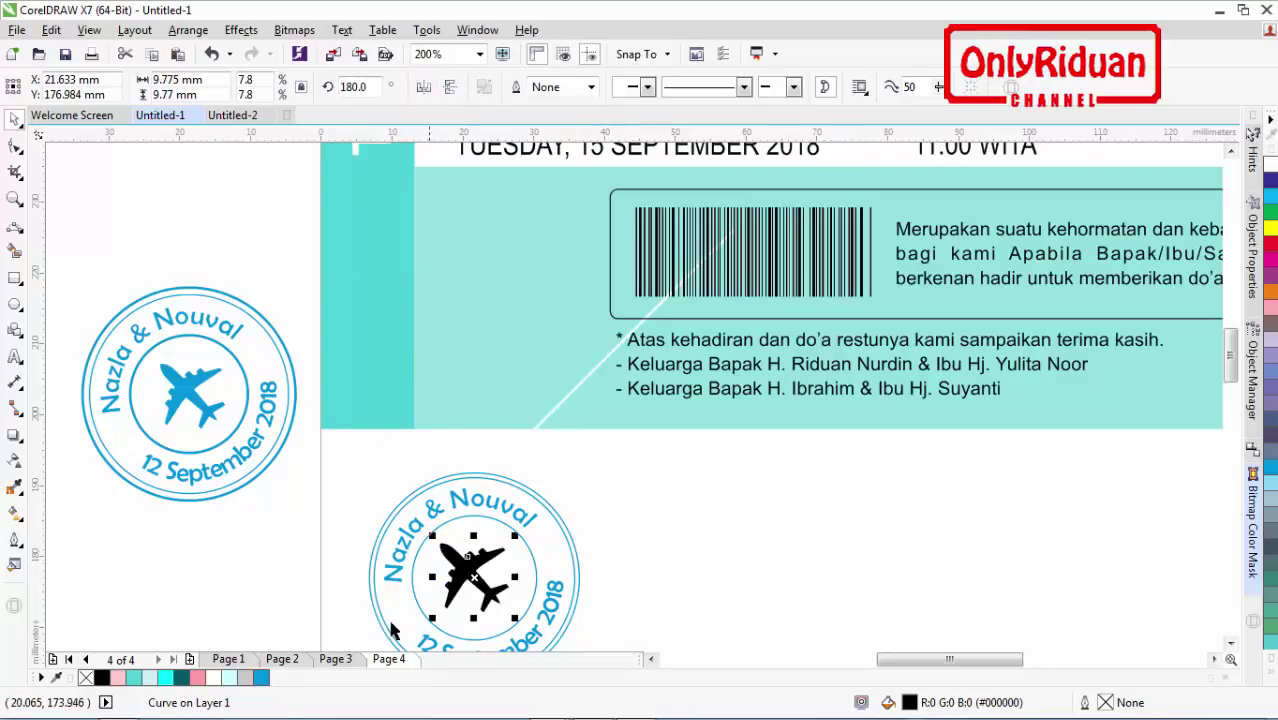
Step: Fill the airplane with the stamp's blue, C100 M20 Y0 K0
{"action": "left_click", "coordinate": [261, 677]}
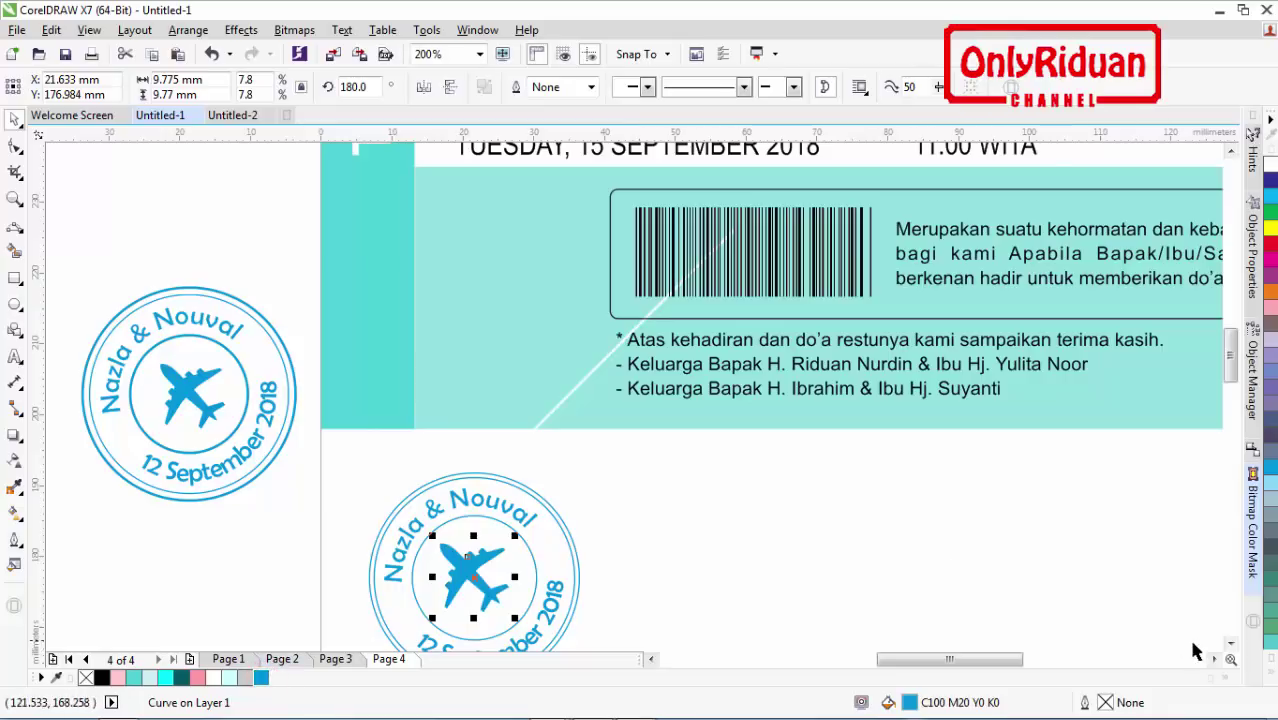
{"action": "left_click", "coordinate": [1231, 641]}
{"action": "left_click", "coordinate": [1231, 641]}
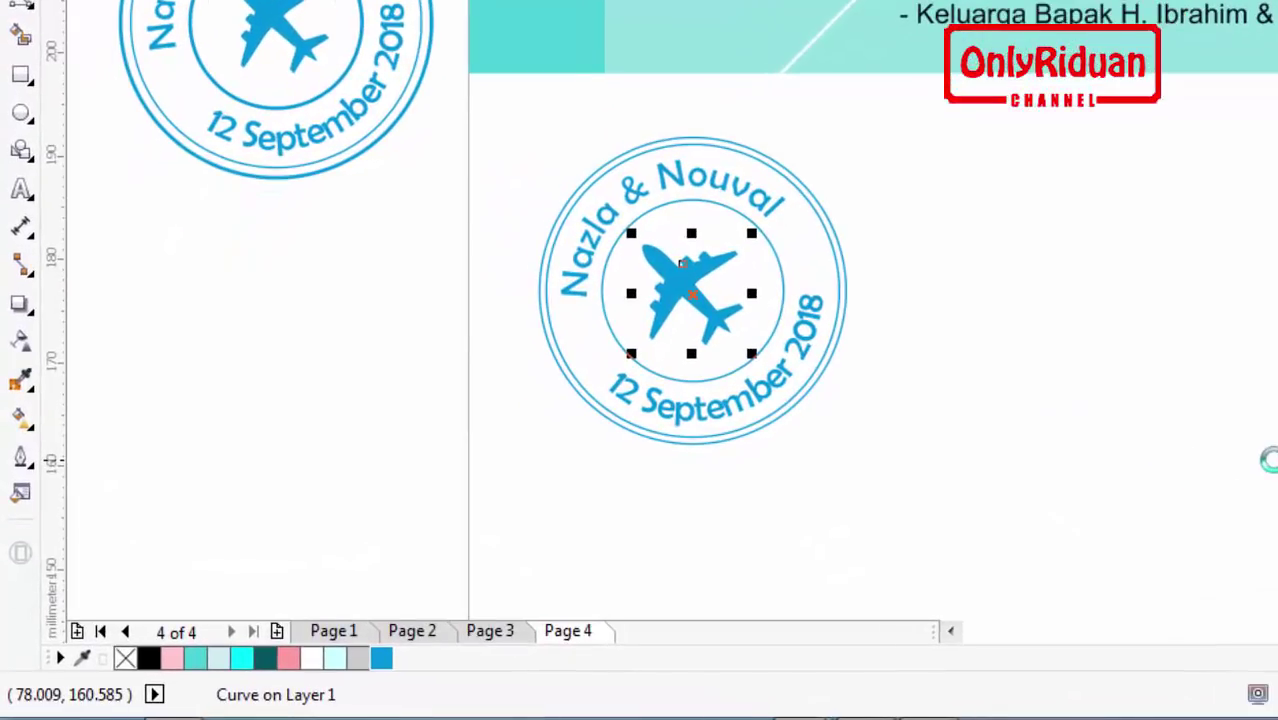
{"action": "left_click", "coordinate": [1060, 276]}
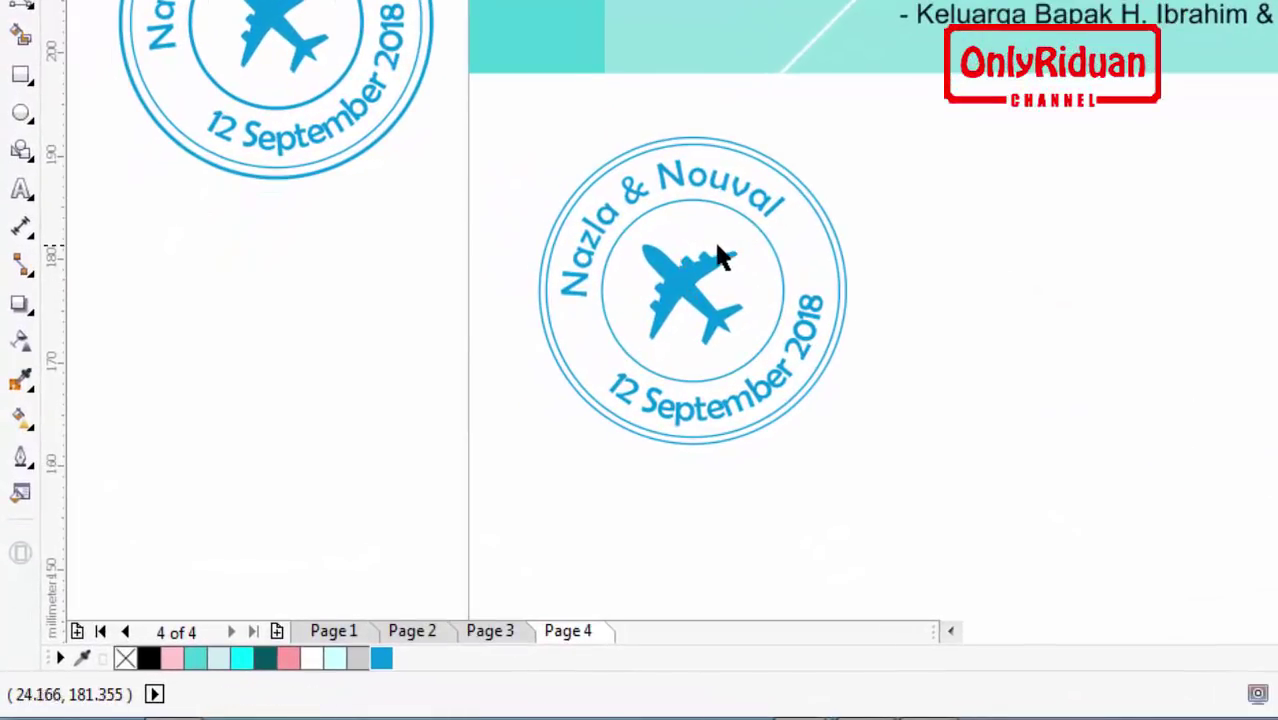
Step: Try a 1.5 pt outline on the stamp's outermost ring and settle on 1 pt
{"action": "left_click", "coordinate": [784, 170]}
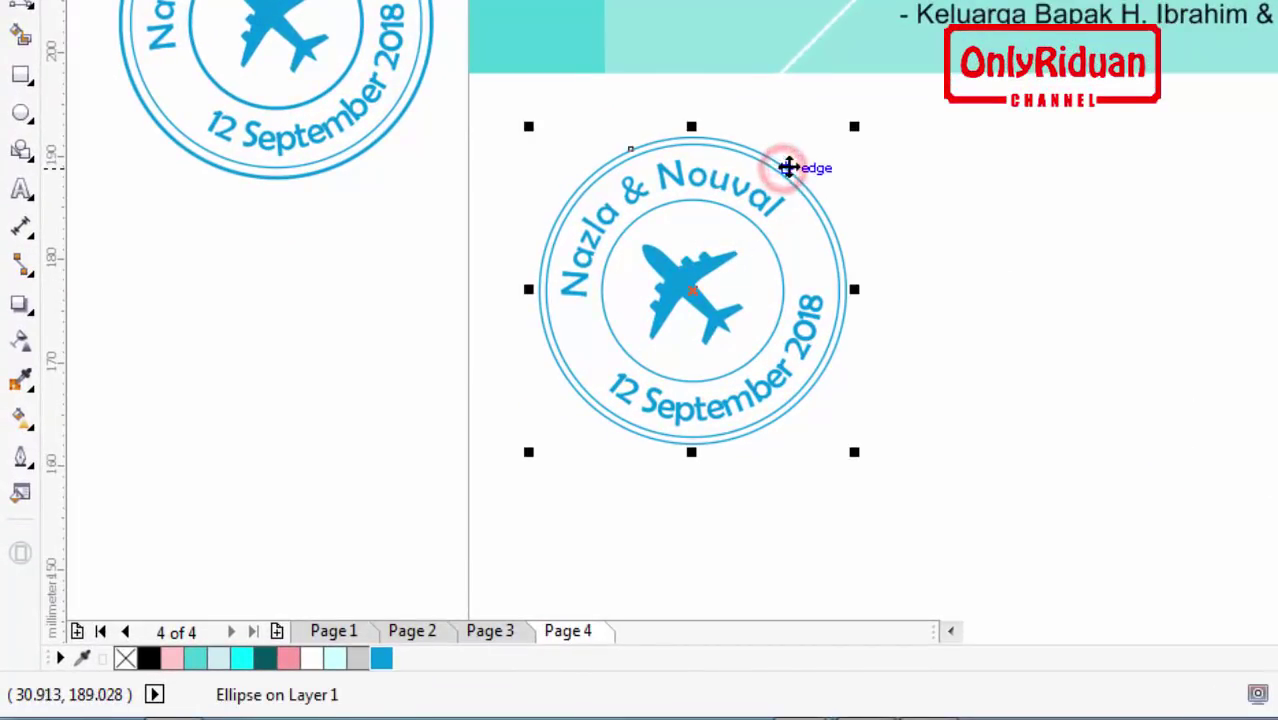
{"action": "left_click", "coordinate": [22, 458]}
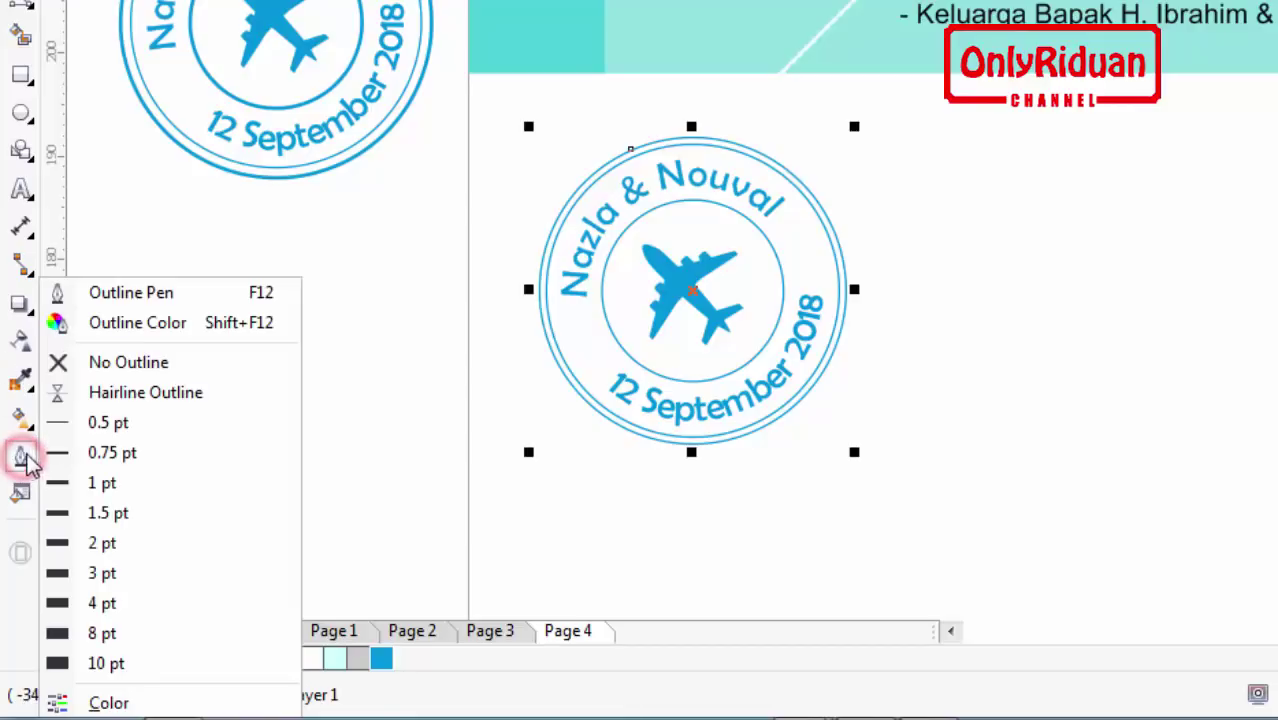
{"action": "left_click", "coordinate": [110, 513]}
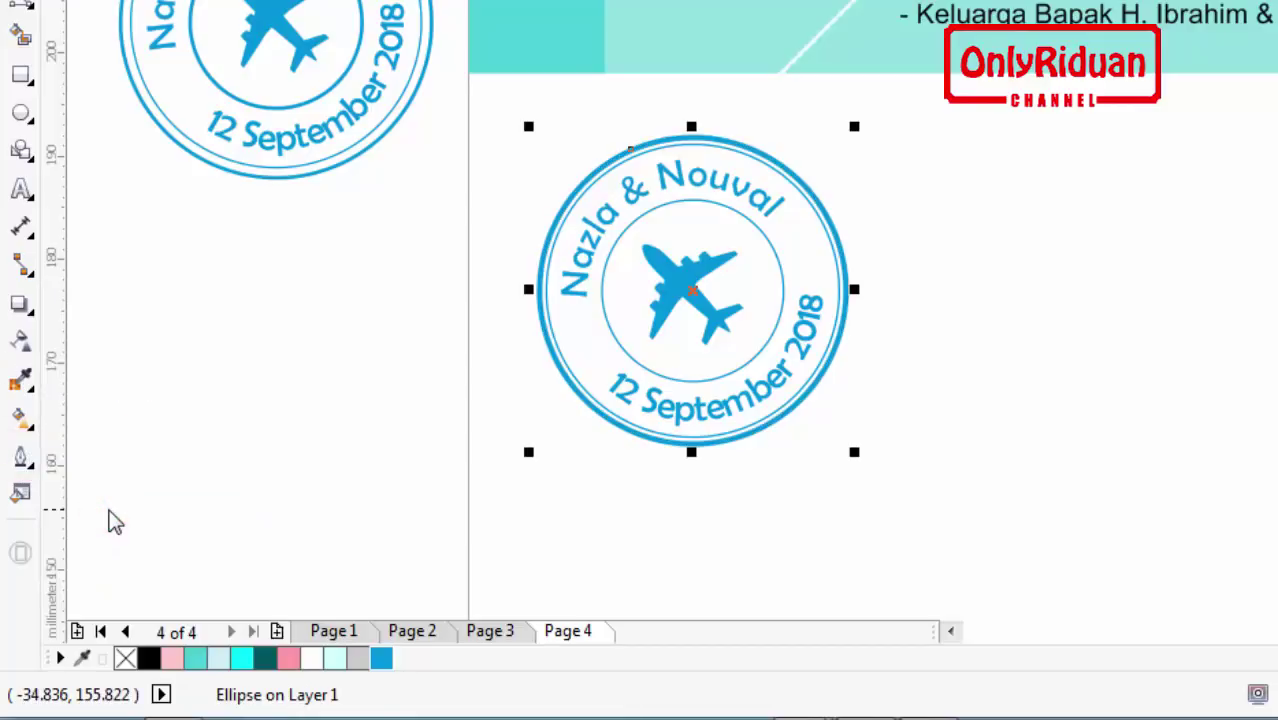
{"action": "left_click", "coordinate": [24, 457]}
{"action": "left_click", "coordinate": [103, 483]}
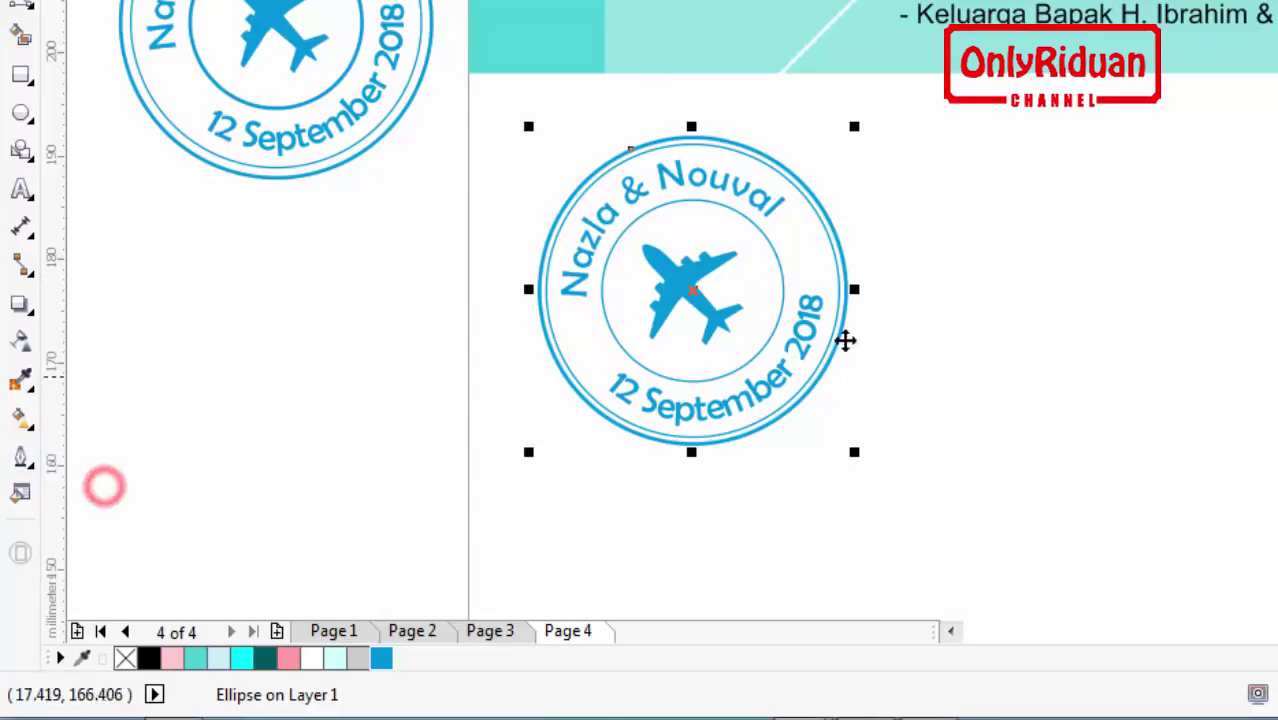
{"action": "left_click", "coordinate": [1013, 252]}
Step: Set the outline width of the circle around the airplane to 1 pt
{"action": "left_click", "coordinate": [760, 232]}
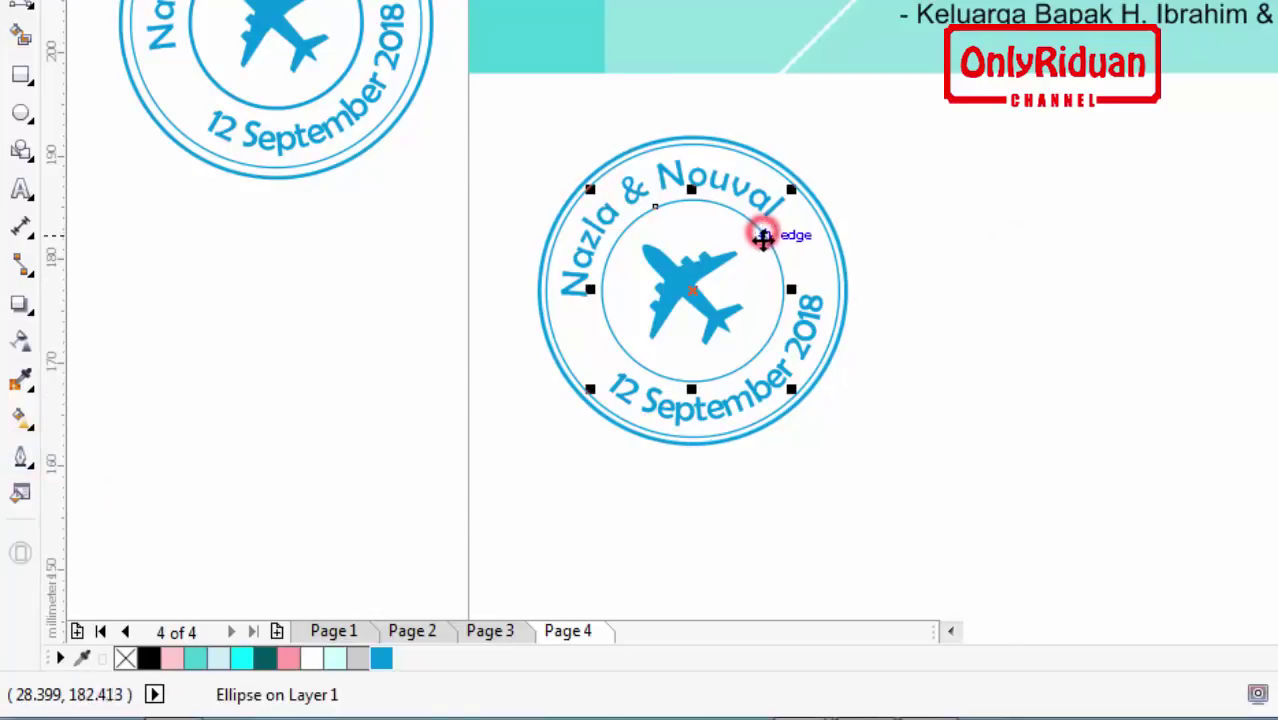
{"action": "left_click", "coordinate": [22, 457]}
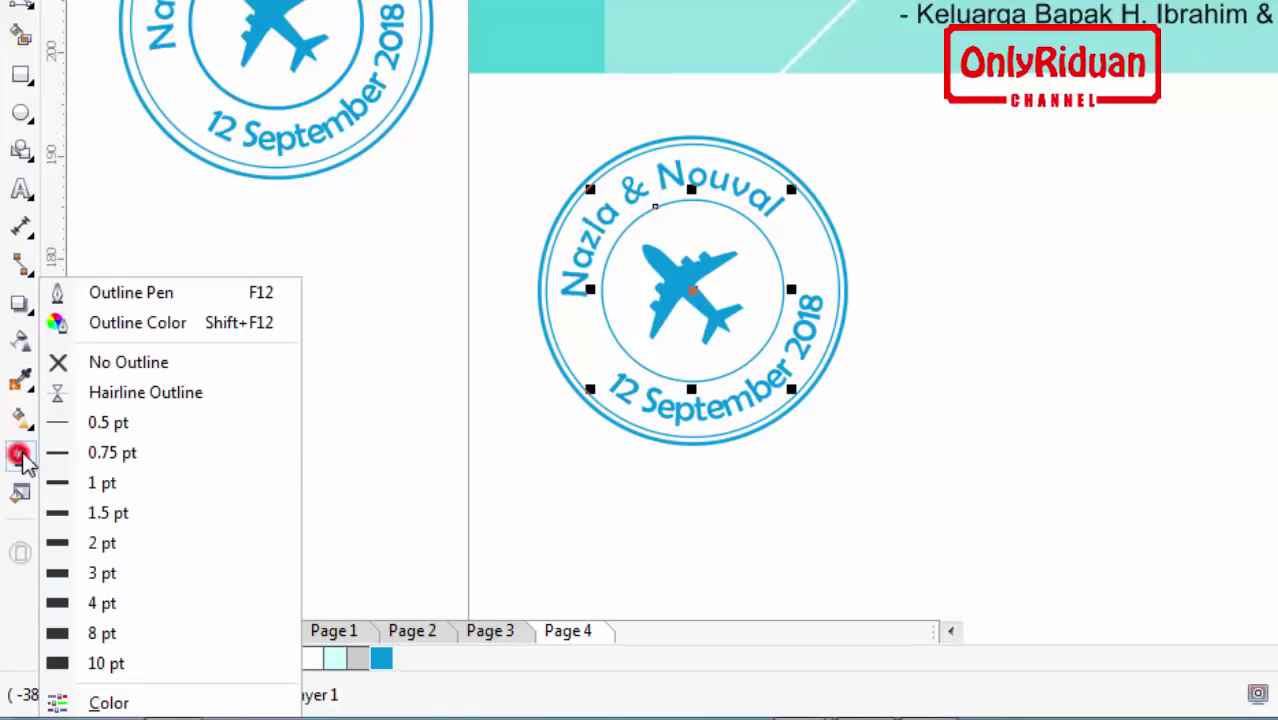
{"action": "left_click", "coordinate": [96, 483]}
{"action": "left_click", "coordinate": [1060, 250]}
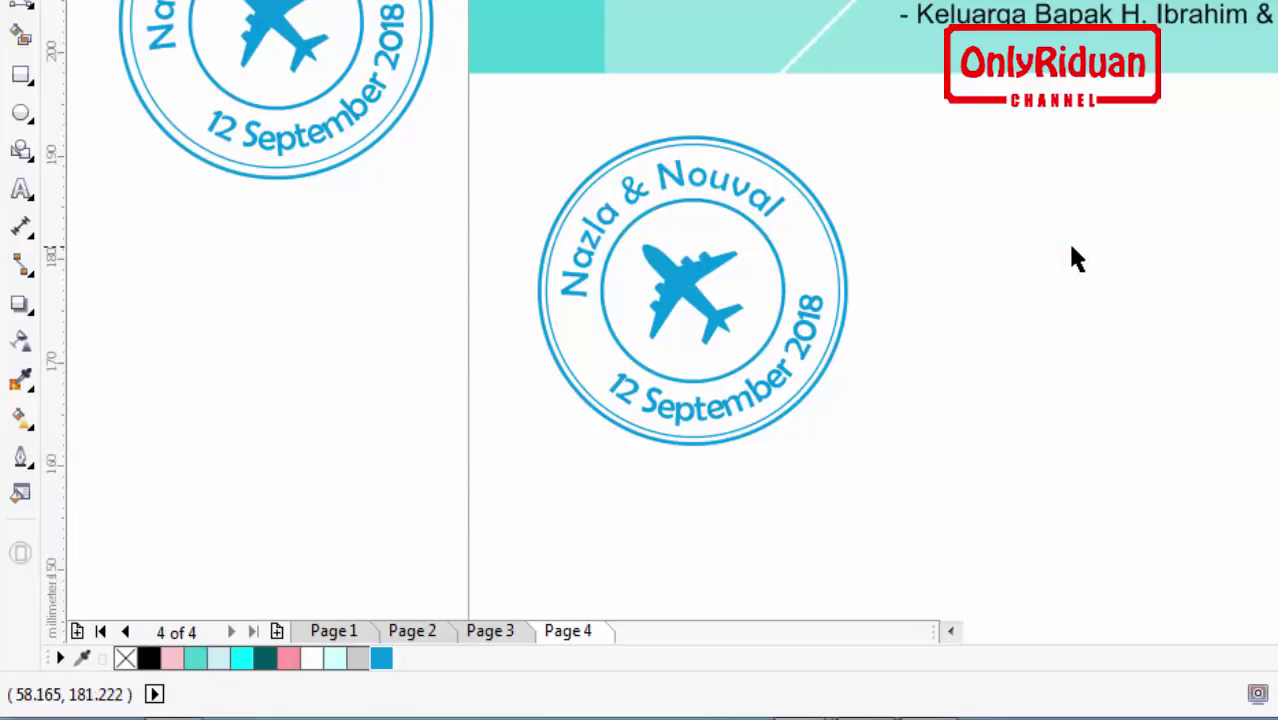
Step: Group the new stamp's six objects and place the stamp, slightly enlarged, in the lower-left corner of the ticket
{"action": "scroll", "coordinate": [1070, 258], "scroll_direction": "down", "scroll_amount": 3}
{"action": "left_click_drag", "start_coordinate": [1080, 425], "coordinate": [750, 222]}
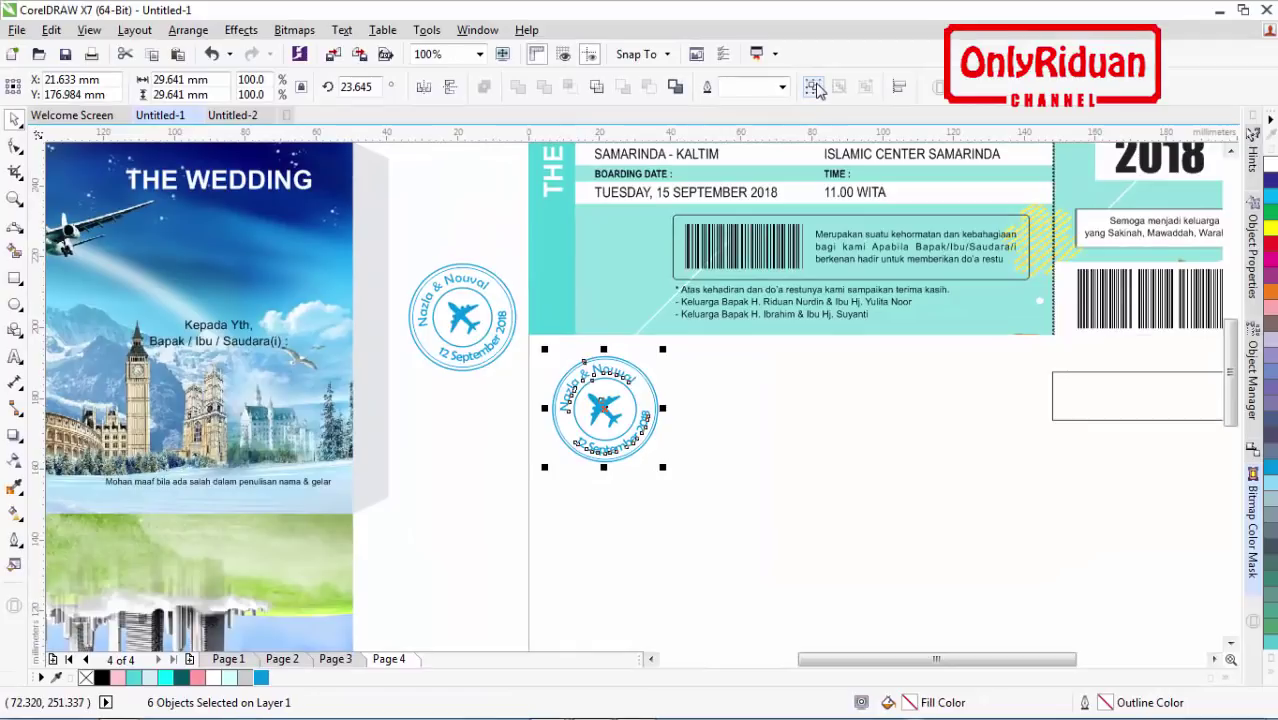
{"action": "left_click", "coordinate": [815, 88]}
{"action": "left_click_drag", "start_coordinate": [663, 348], "coordinate": [665, 345]}
{"action": "left_click_drag", "start_coordinate": [607, 404], "coordinate": [587, 205]}
Step: Delete the original reference stamp beside the page
{"action": "left_click_drag", "start_coordinate": [530, 415], "coordinate": [386, 253]}
{"action": "key", "text": "Delete"}
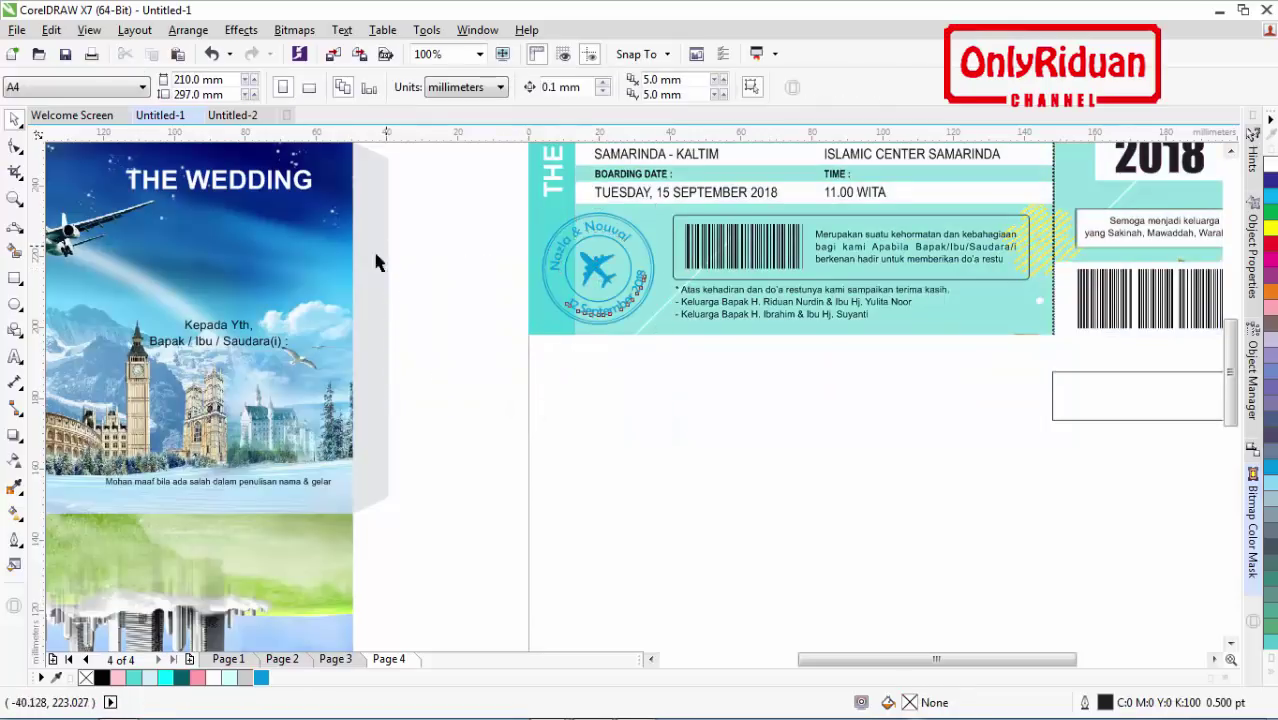
Step: Apply a preset drop shadow around the white rectangle behind the "15 SEPT. 2018" date on the boarding-pass stub
{"action": "scroll", "coordinate": [798, 455], "scroll_direction": "down", "scroll_amount": 2}
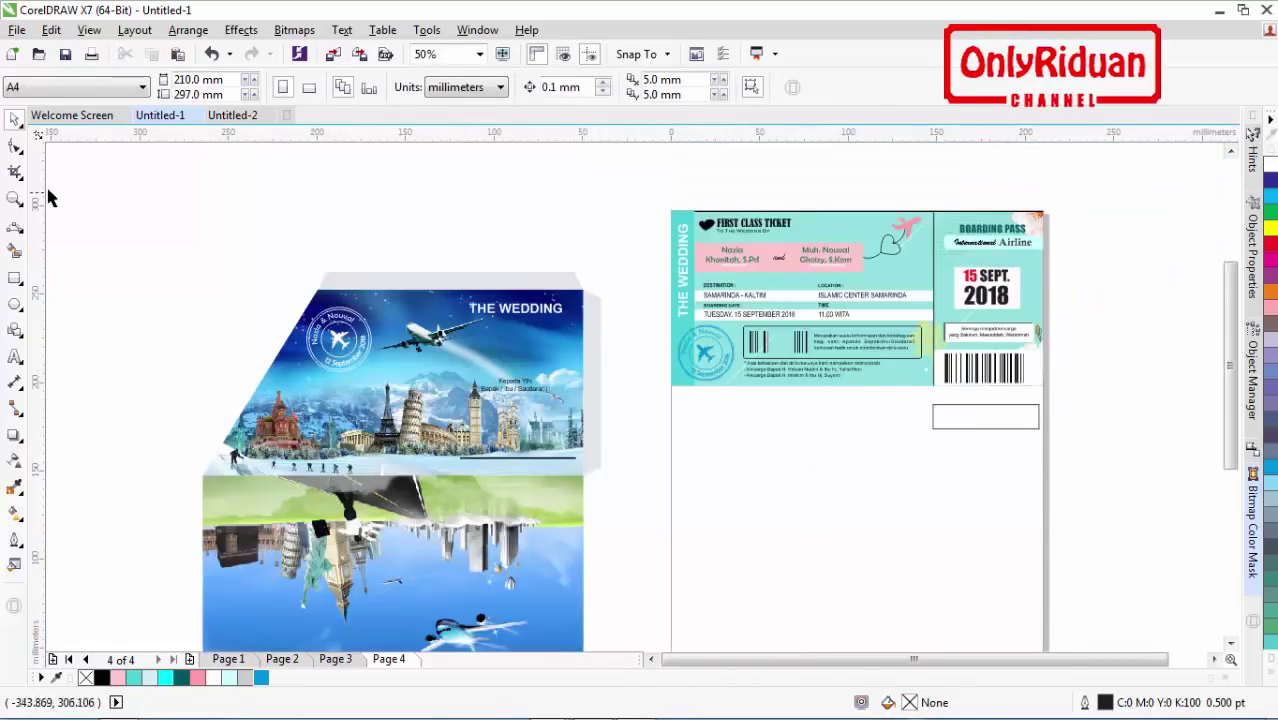
{"action": "left_click_drag", "start_coordinate": [643, 199], "coordinate": [1057, 398]}
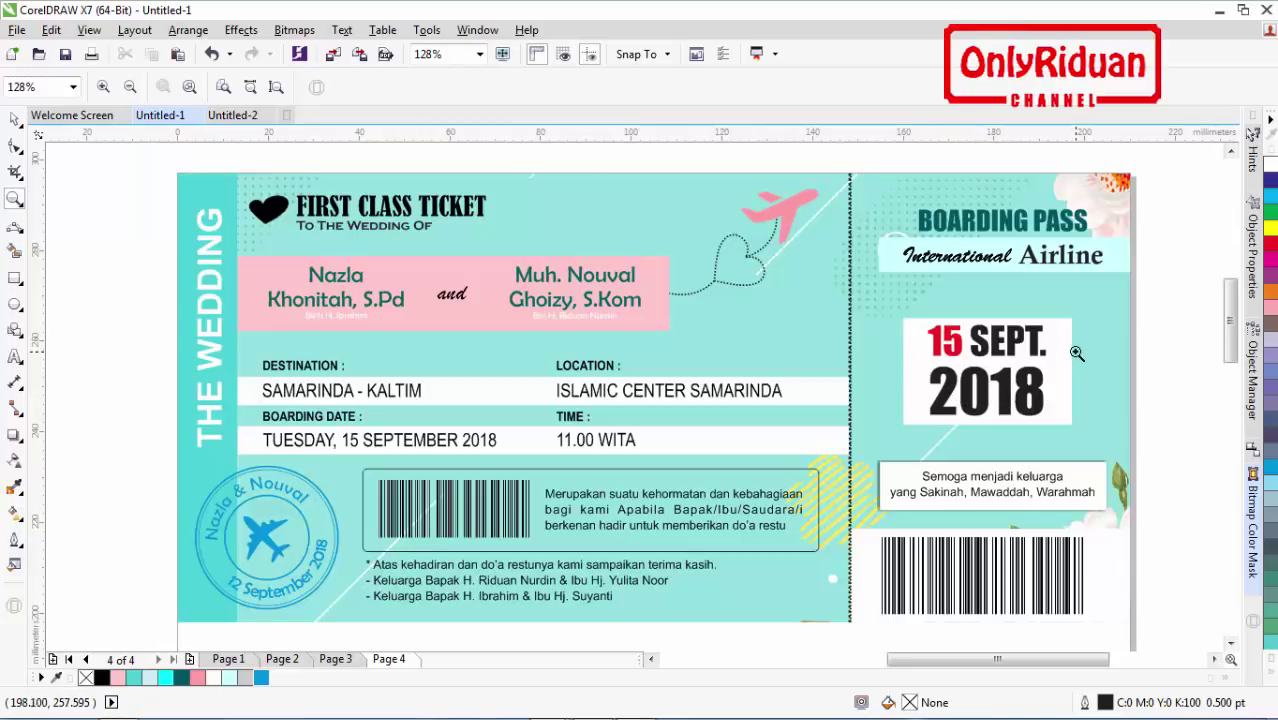
{"action": "left_click", "coordinate": [14, 119]}
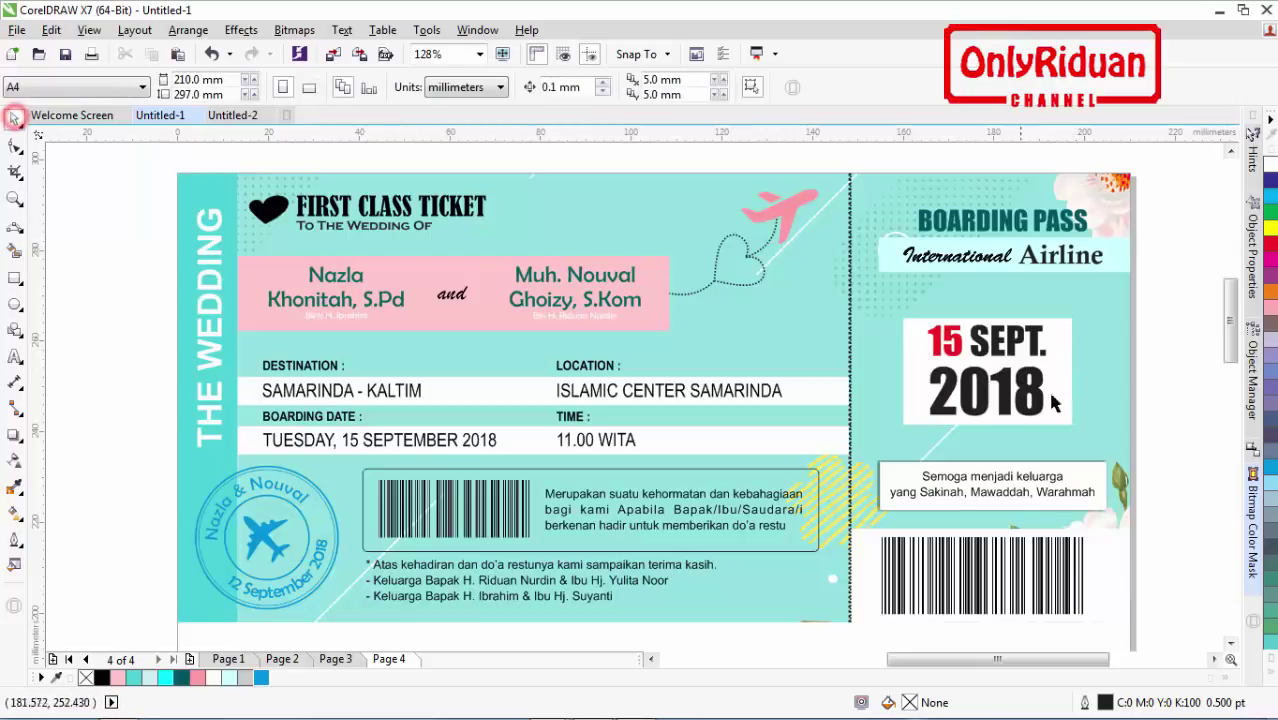
{"action": "left_click", "coordinate": [1060, 372]}
{"action": "left_click", "coordinate": [1140, 375]}
{"action": "left_click", "coordinate": [1065, 357]}
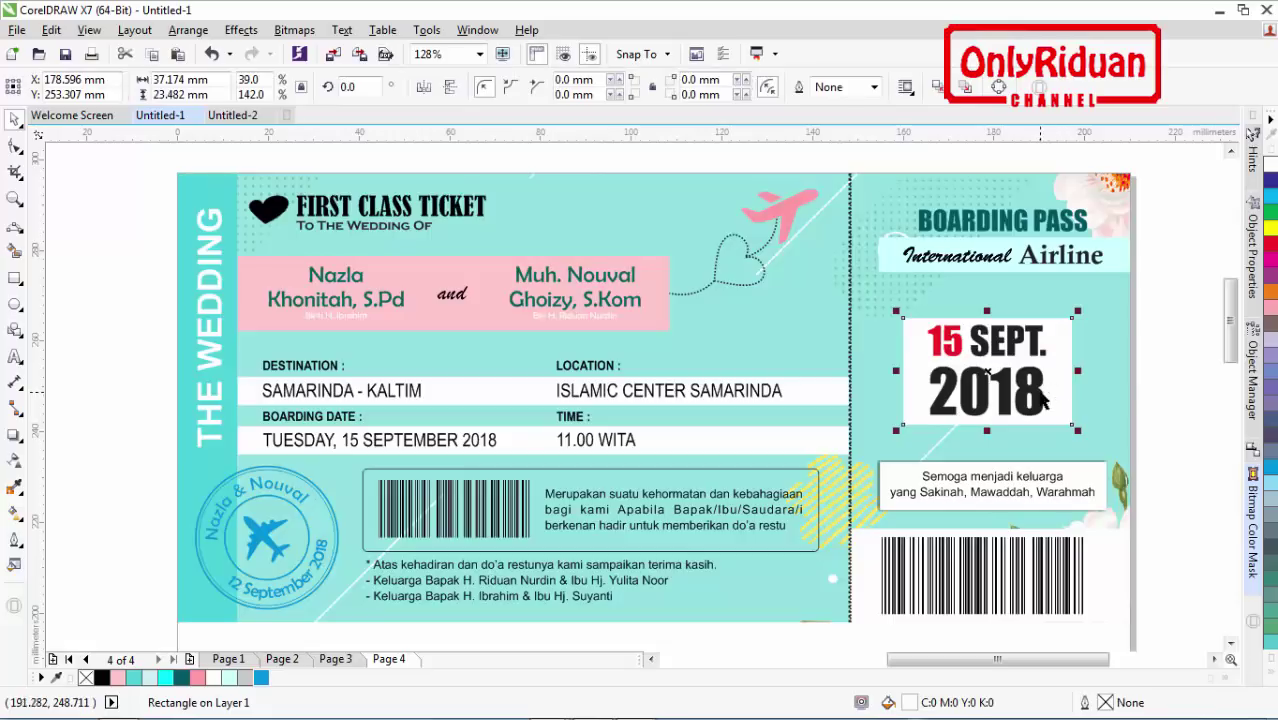
{"action": "left_click", "coordinate": [14, 437]}
{"action": "left_click", "coordinate": [77, 434]}
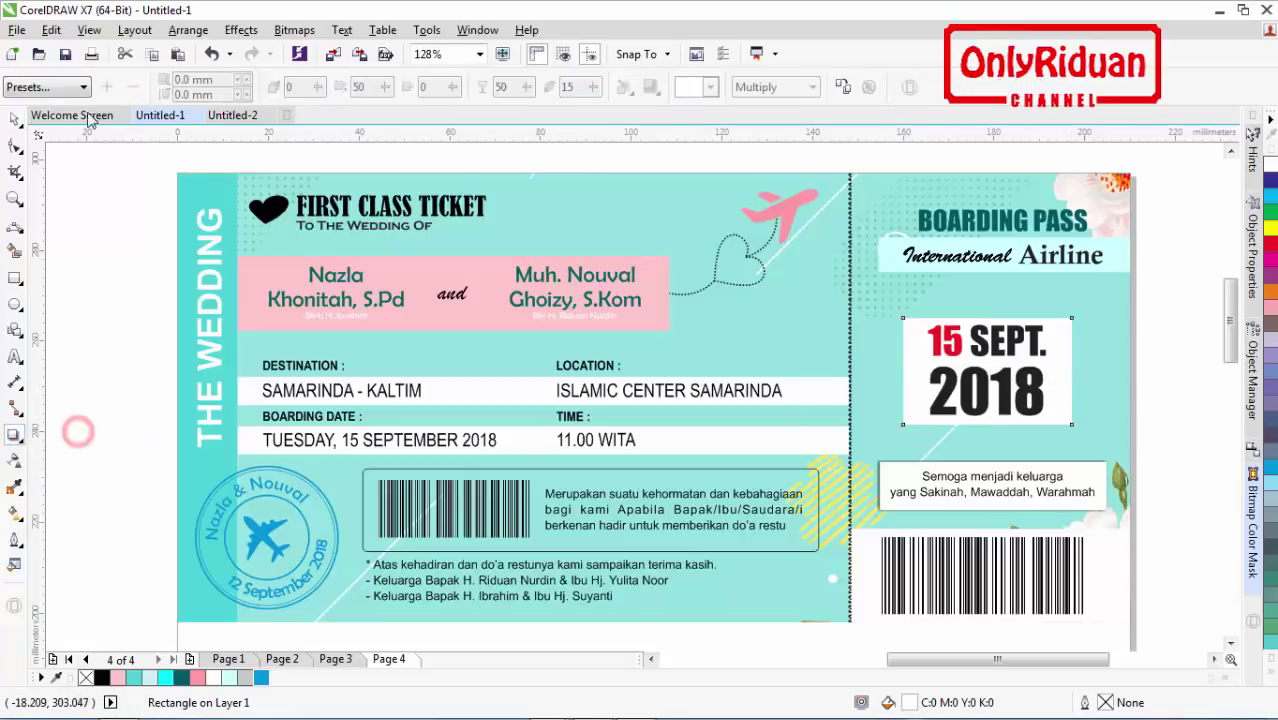
{"action": "left_click", "coordinate": [72, 86]}
{"action": "left_click", "coordinate": [33, 218]}
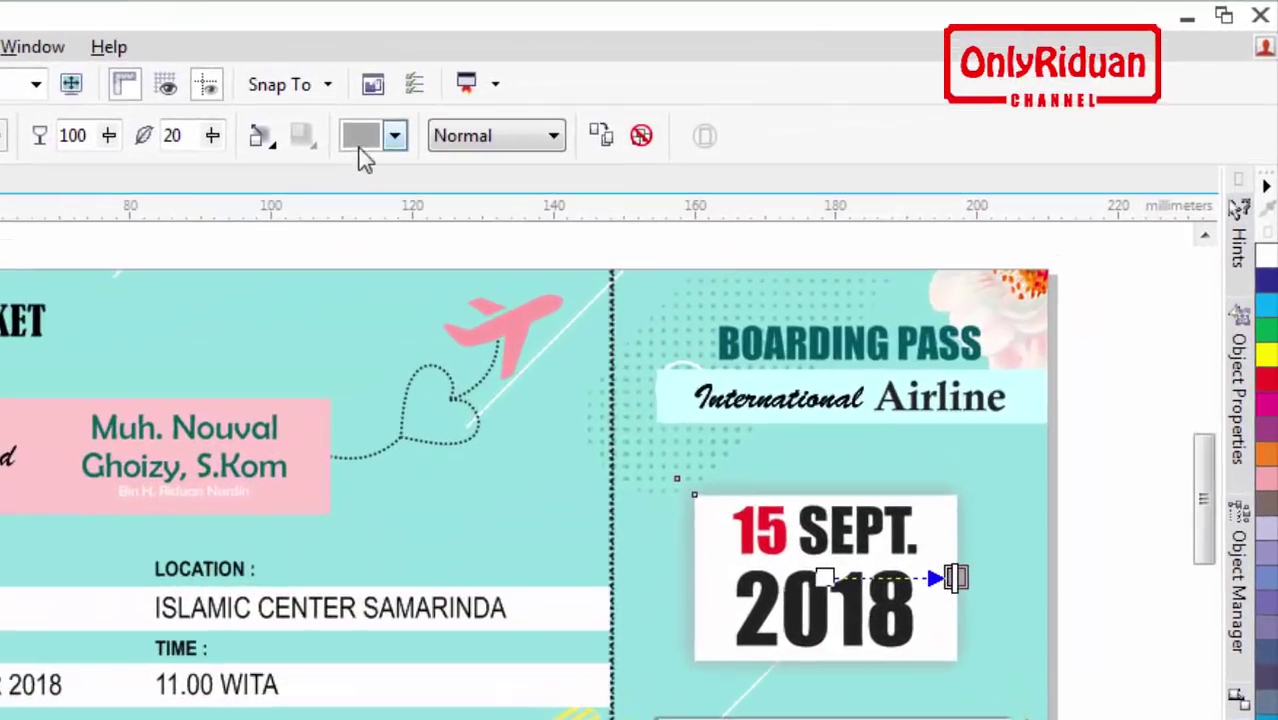
Step: Change the date rectangle's shadow color to near-black and set its feathering to 5
{"action": "left_click", "coordinate": [499, 119]}
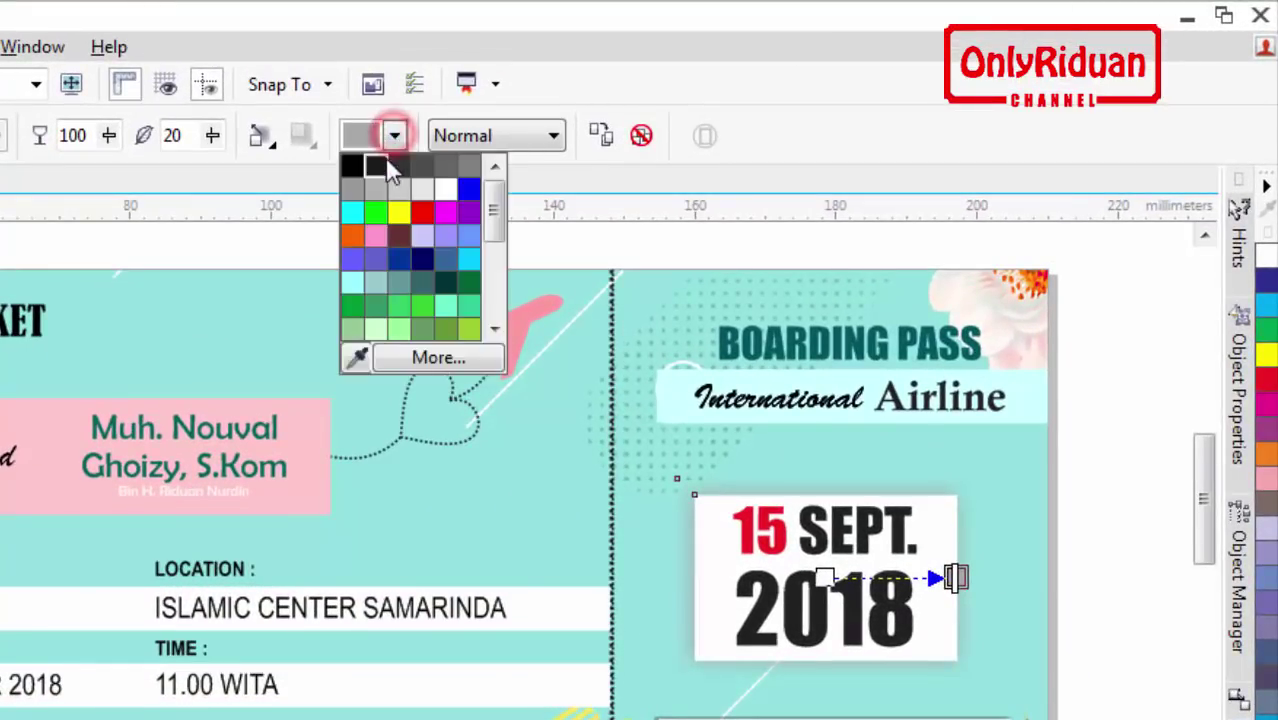
{"action": "left_click", "coordinate": [386, 167]}
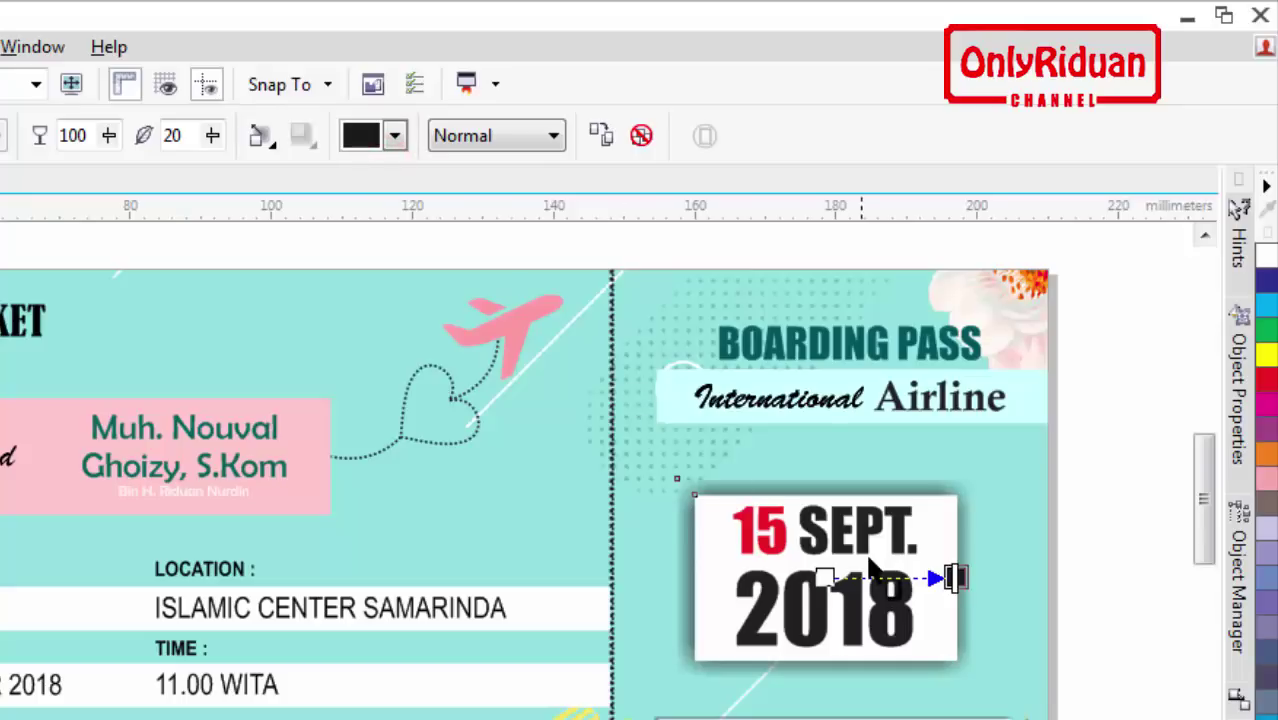
{"action": "double_click", "coordinate": [190, 136]}
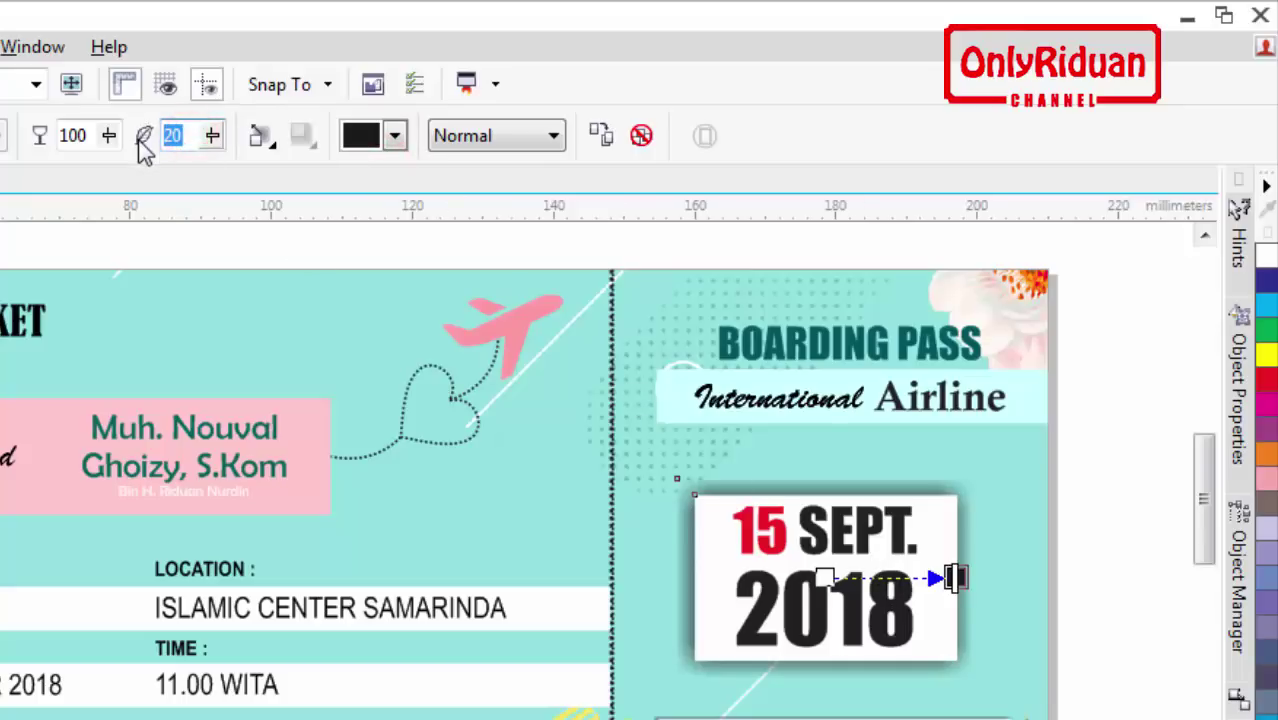
{"action": "key", "text": "Return"}
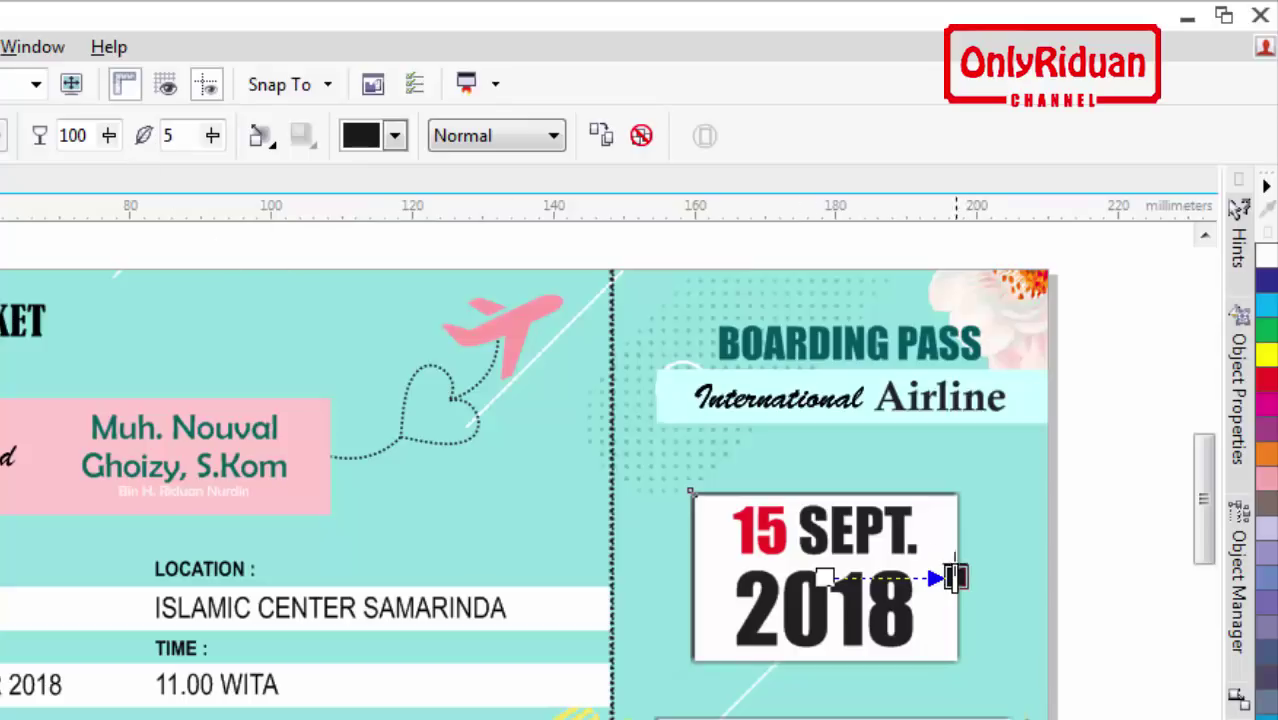
{"action": "scroll", "coordinate": [747, 479], "scroll_direction": "up", "scroll_amount": 3}
{"action": "scroll", "coordinate": [735, 571], "scroll_direction": "down", "scroll_amount": 4}
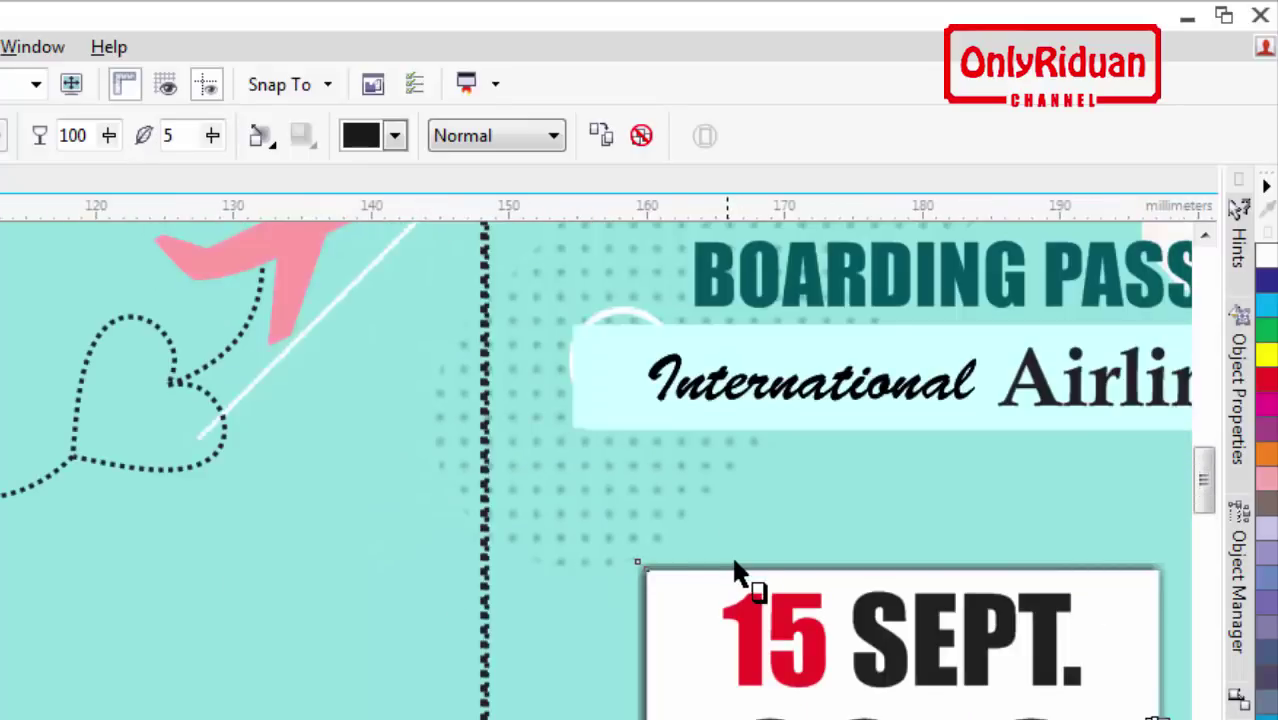
Step: Set the opacity of the date rectangle's drop shadow to 60
{"action": "scroll", "coordinate": [735, 571], "scroll_direction": "up", "scroll_amount": 4}
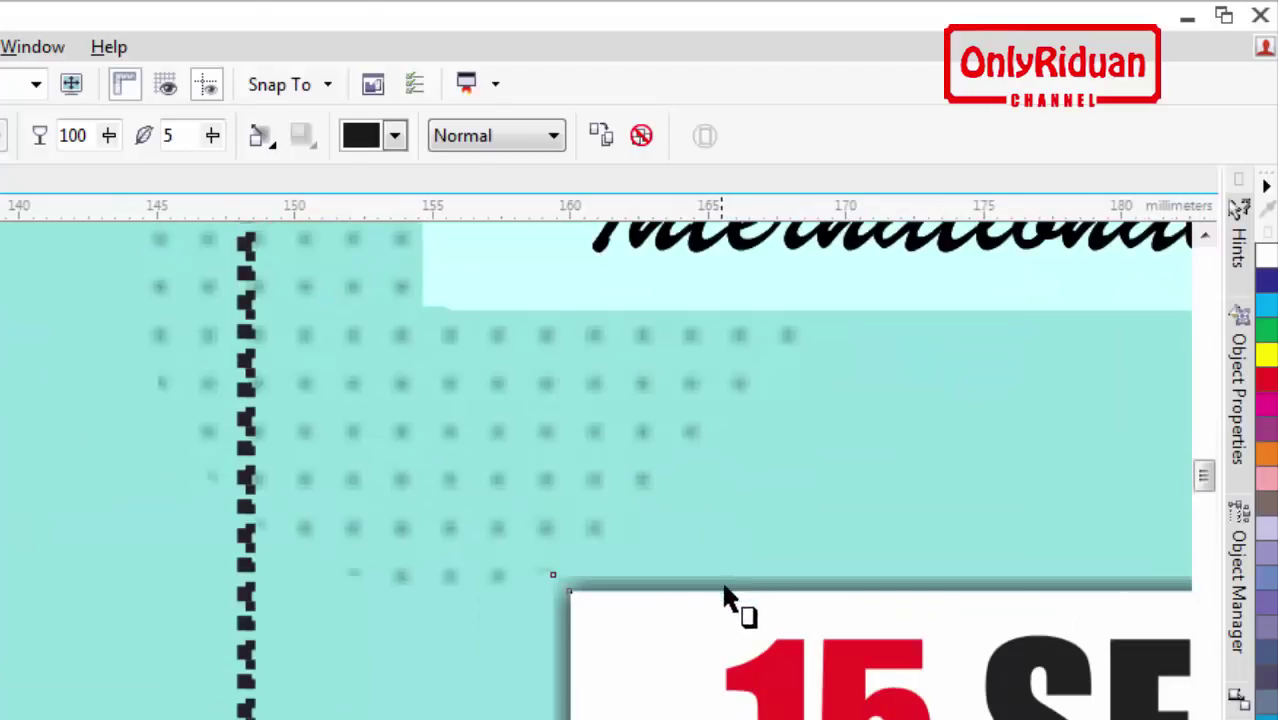
{"action": "double_click", "coordinate": [78, 134]}
{"action": "type", "text": "70"}
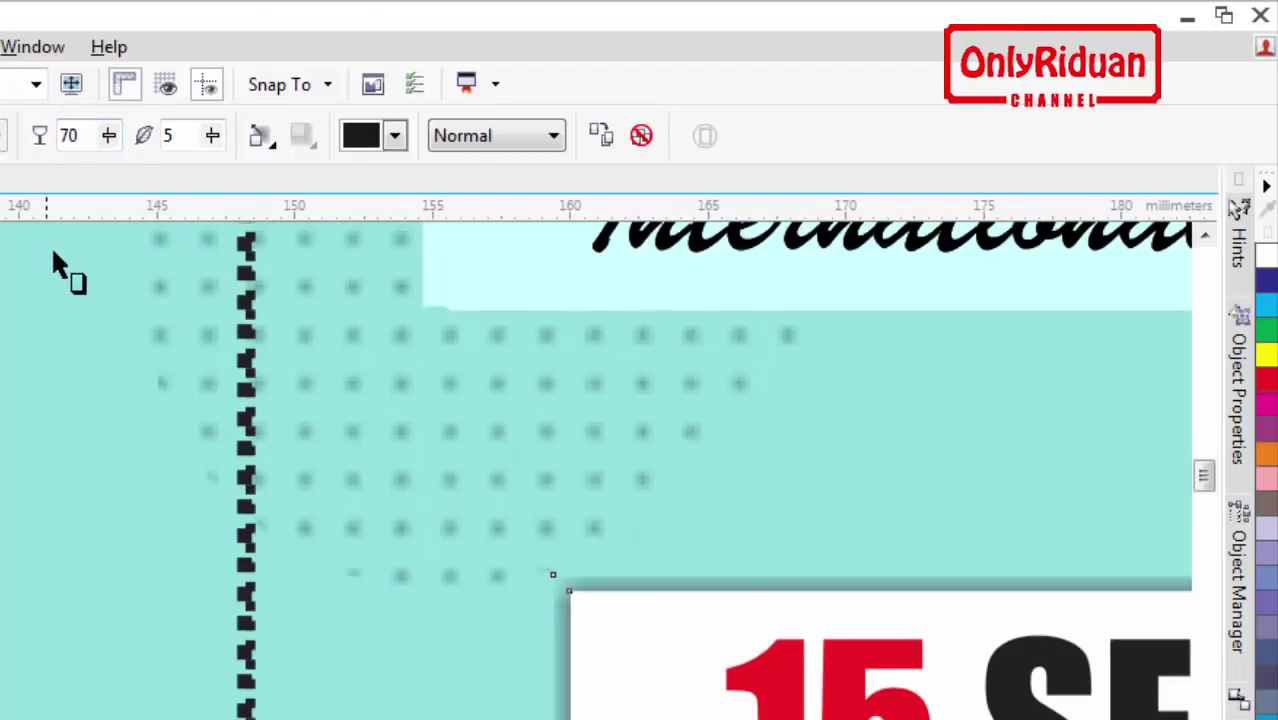
{"action": "double_click", "coordinate": [78, 134]}
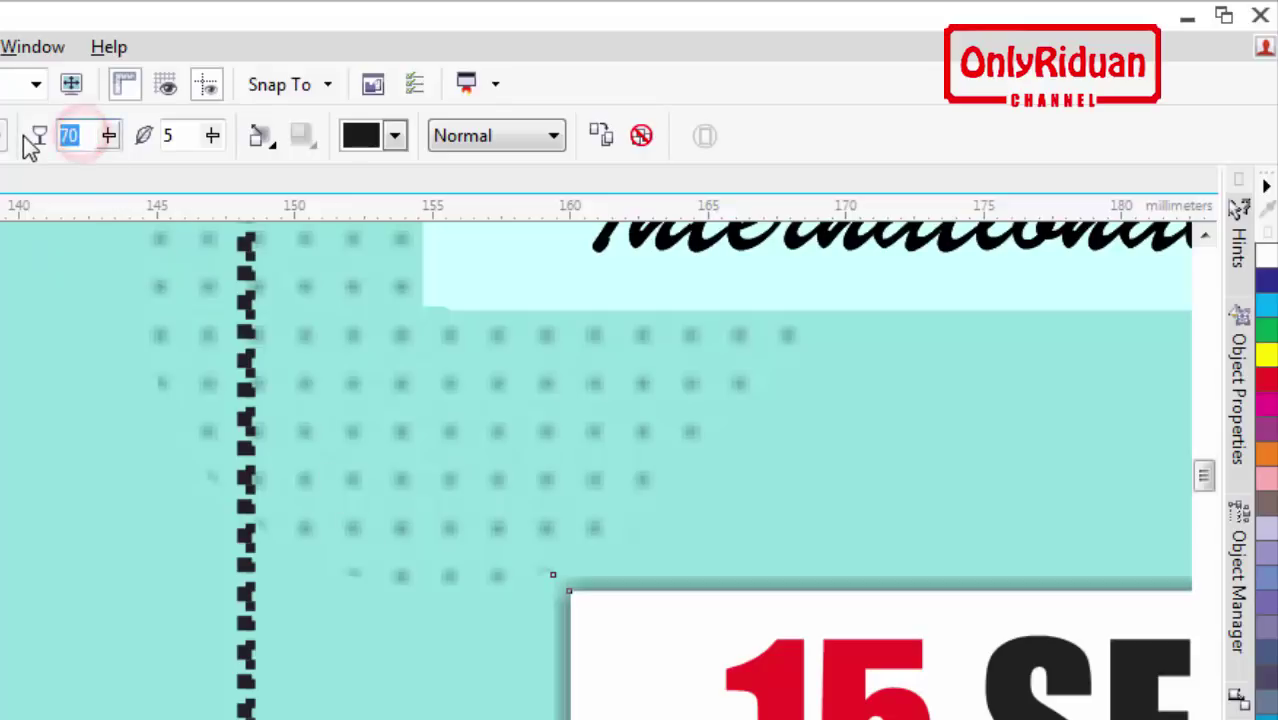
{"action": "type", "text": "60"}
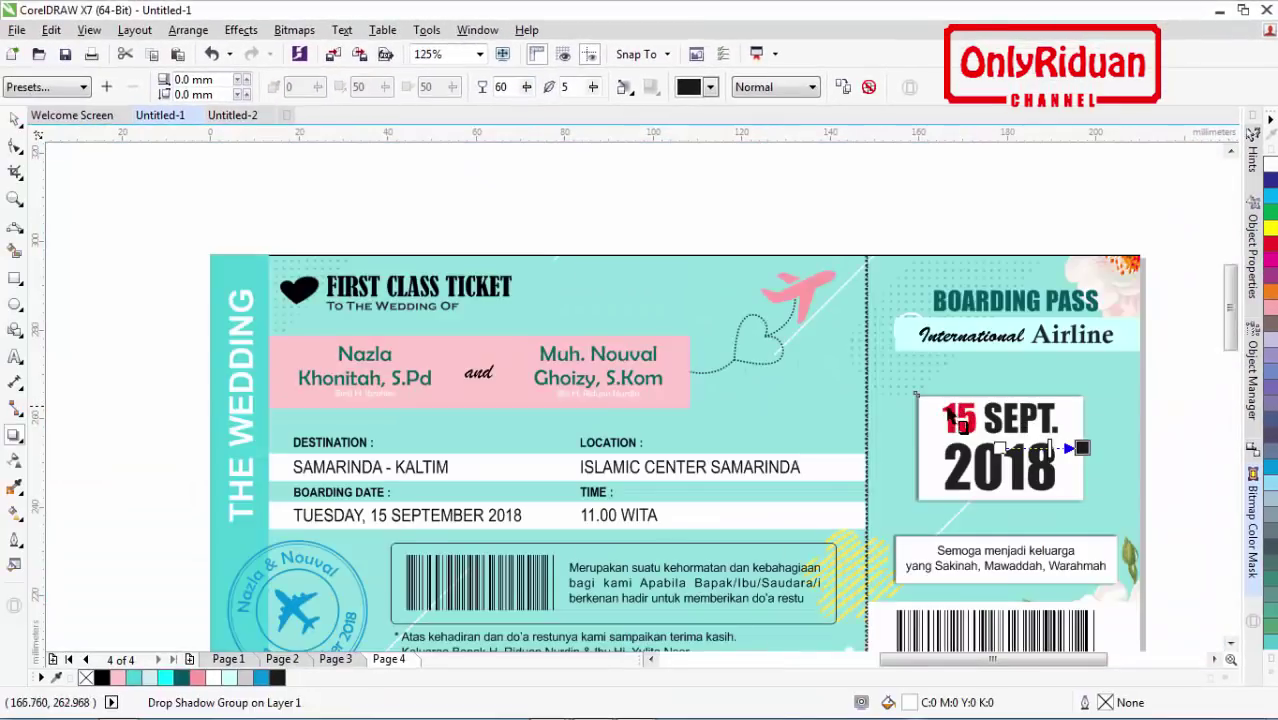
Step: Apply the Small Glow preset drop shadow to the pale-blue rectangle behind "International Airline" on the stub
{"action": "scroll", "coordinate": [995, 560], "scroll_direction": "up", "scroll_amount": 4}
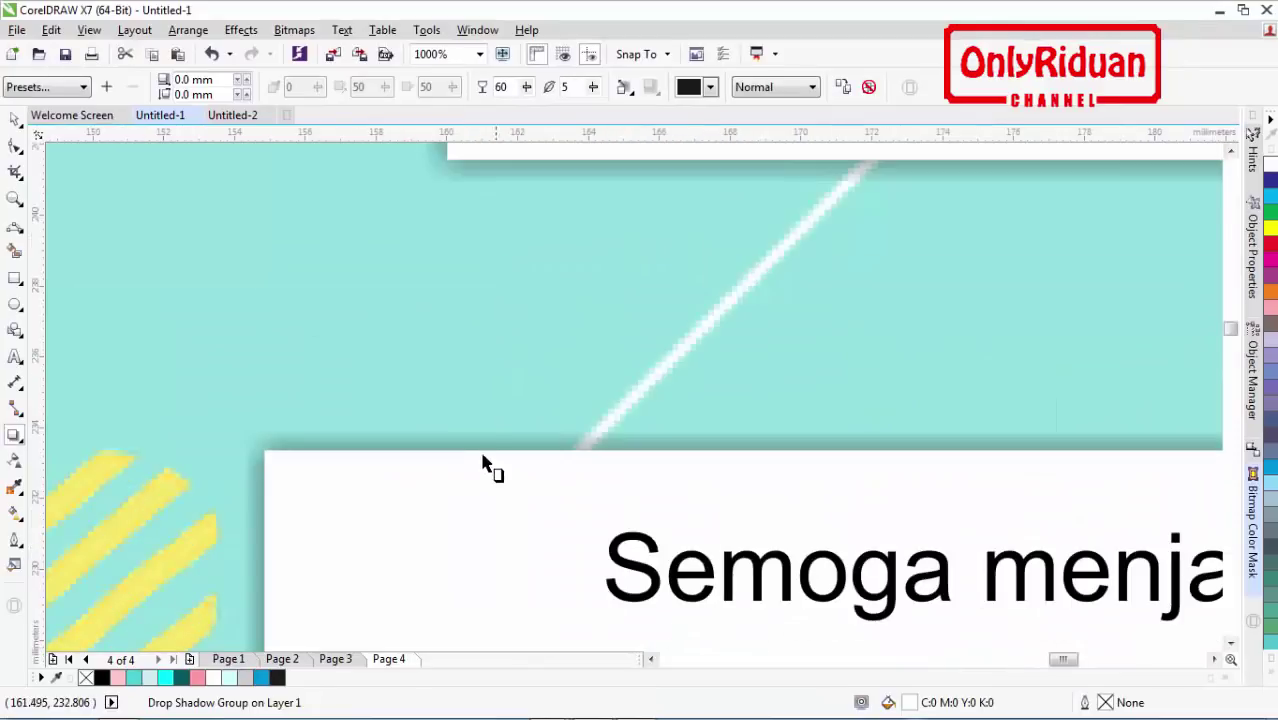
{"action": "scroll", "coordinate": [485, 459], "scroll_direction": "down", "scroll_amount": 3}
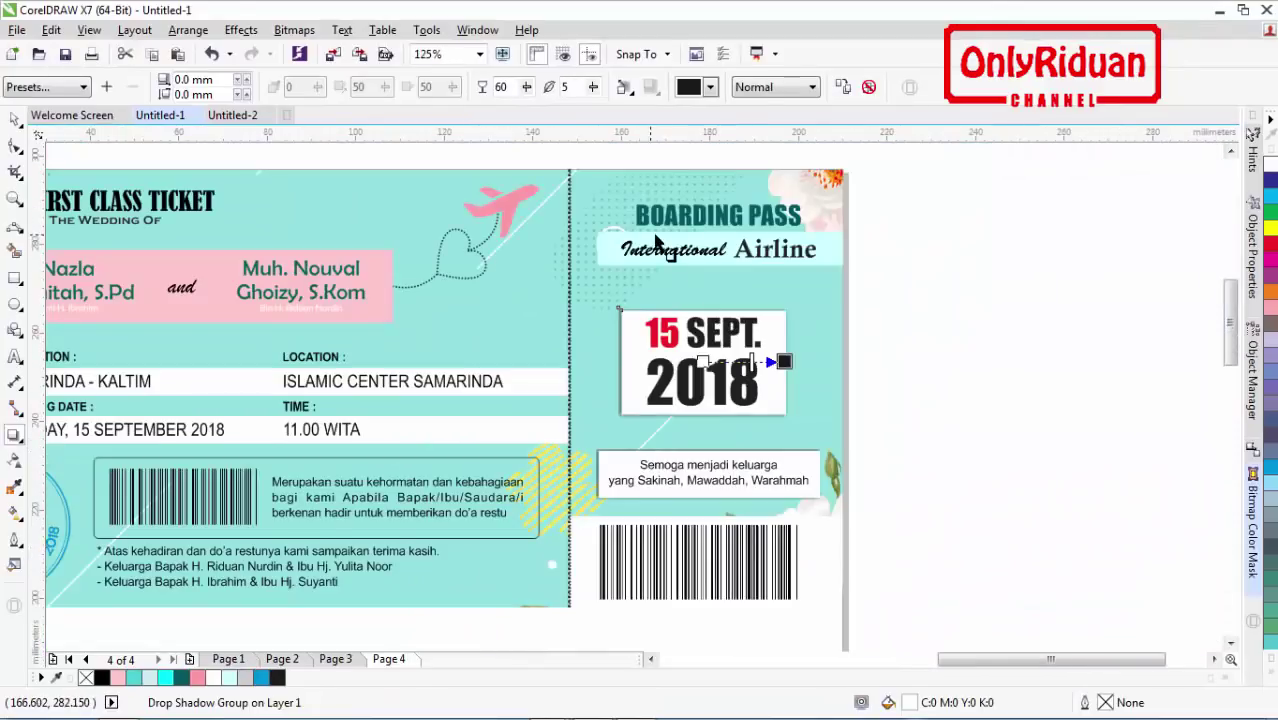
{"action": "scroll", "coordinate": [660, 245], "scroll_direction": "up", "scroll_amount": 3}
{"action": "scroll", "coordinate": [660, 245], "scroll_direction": "down", "scroll_amount": 2}
{"action": "scroll", "coordinate": [660, 250], "scroll_direction": "up", "scroll_amount": 1}
{"action": "scroll", "coordinate": [597, 237], "scroll_direction": "up", "scroll_amount": 2}
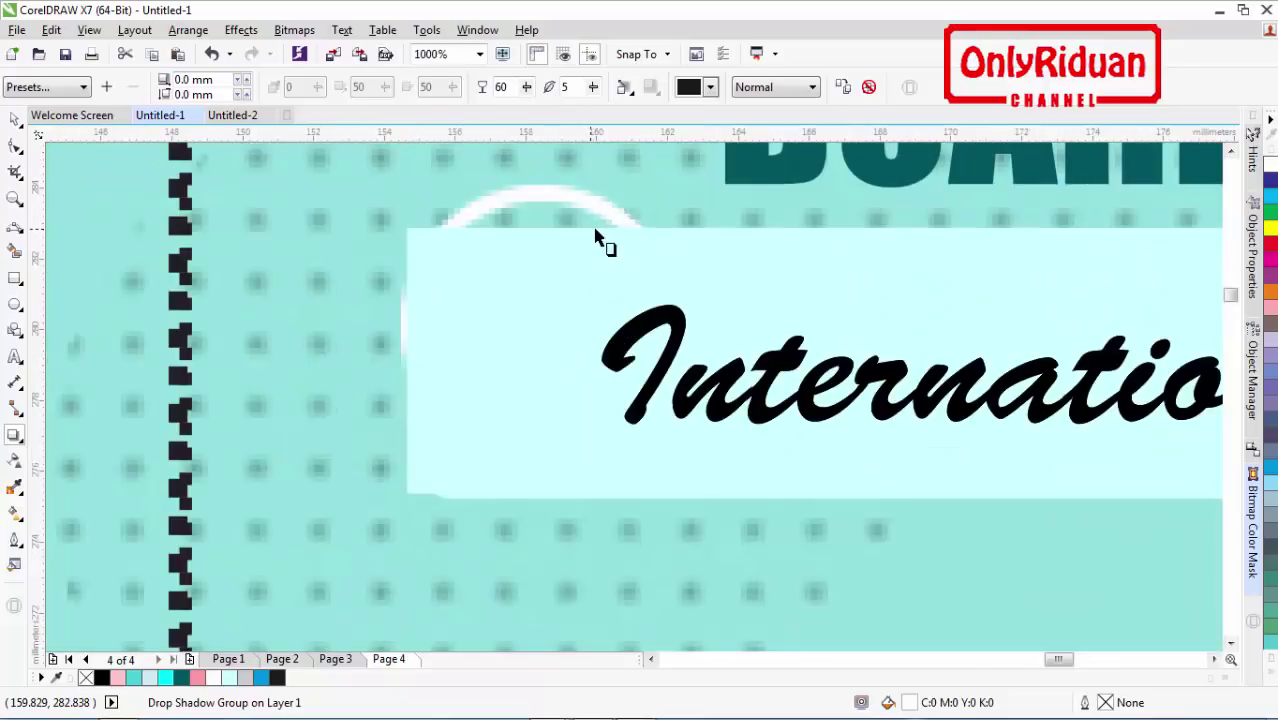
{"action": "left_click", "coordinate": [15, 120]}
{"action": "left_click", "coordinate": [484, 297]}
{"action": "scroll", "coordinate": [488, 297], "scroll_direction": "down", "scroll_amount": 1}
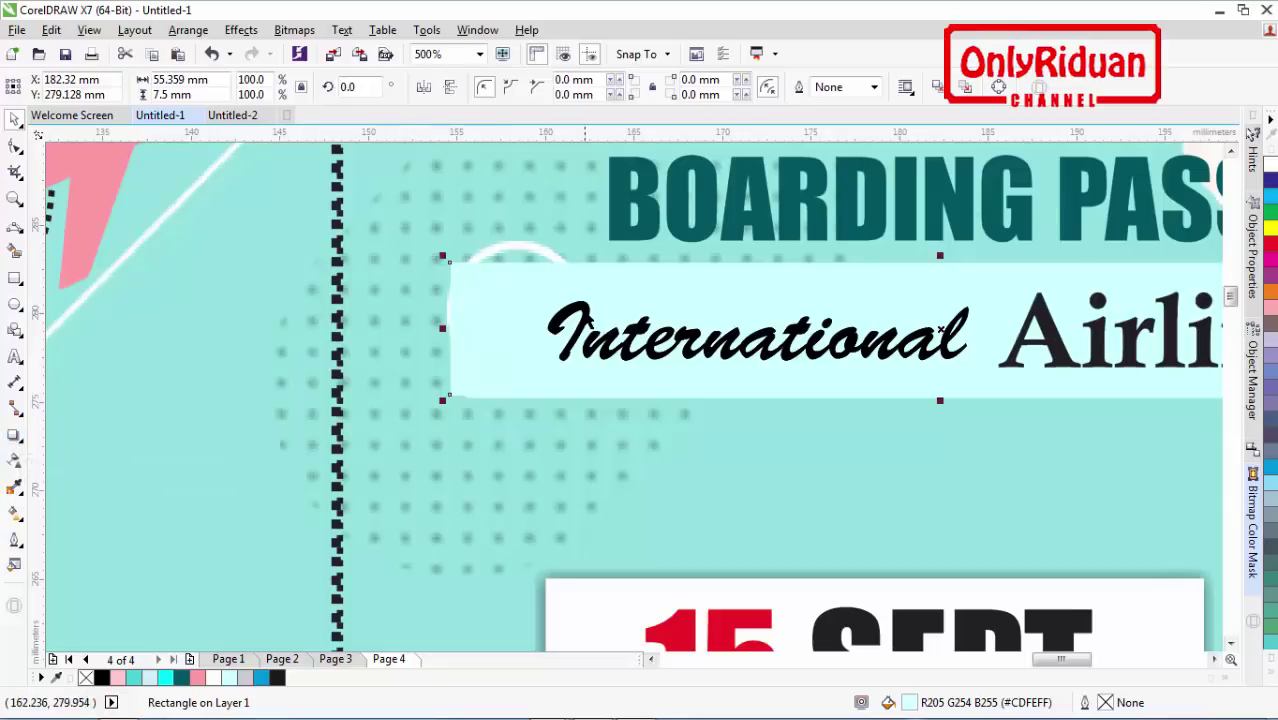
{"action": "left_click", "coordinate": [15, 435]}
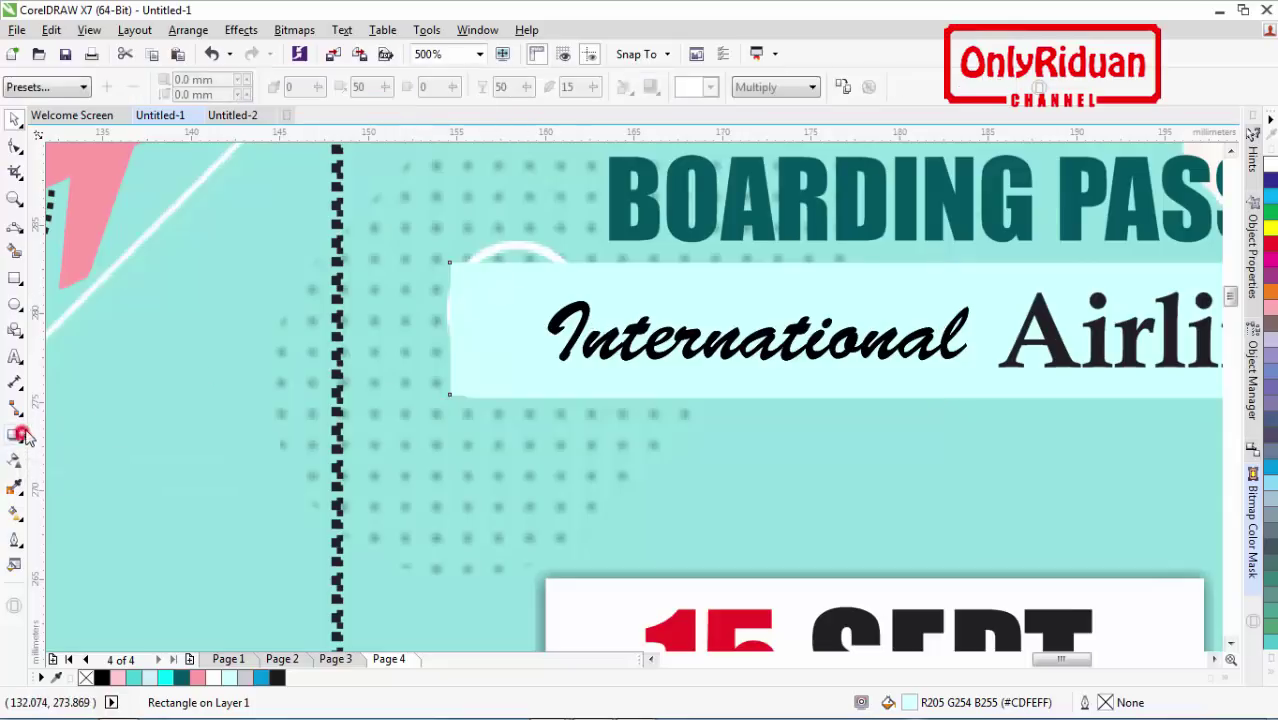
{"action": "left_click", "coordinate": [80, 89]}
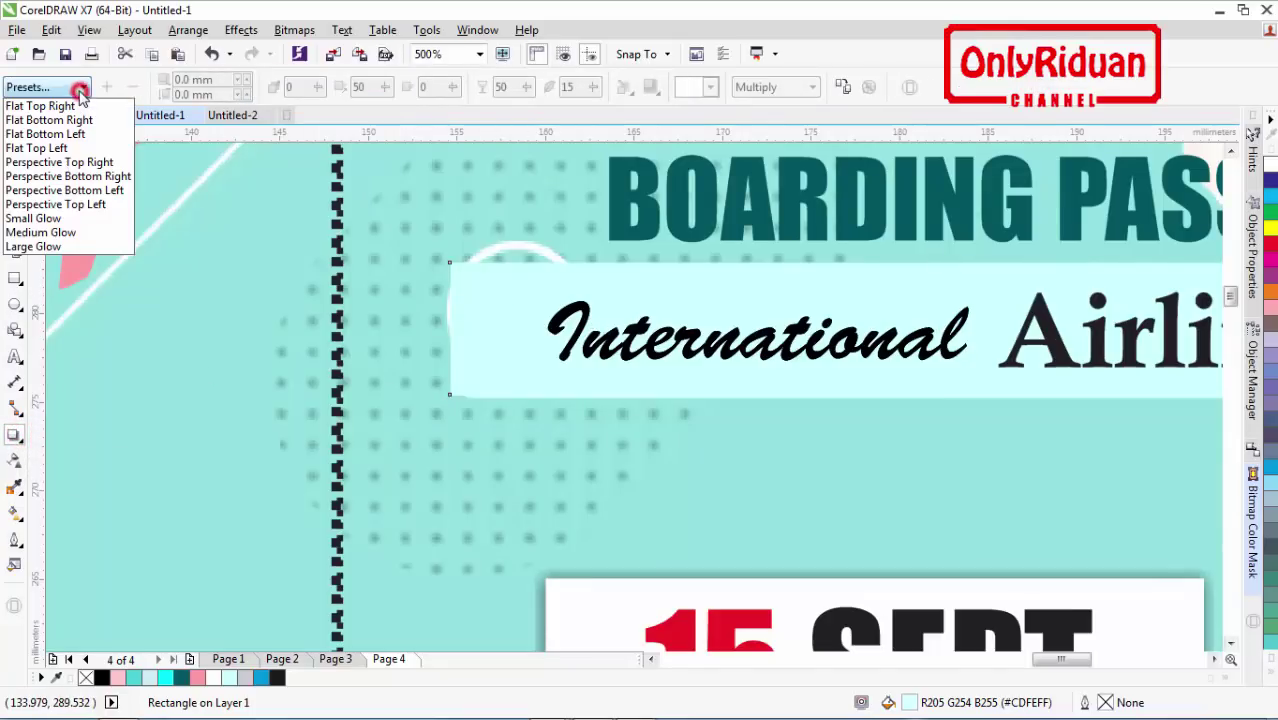
{"action": "left_click", "coordinate": [55, 218]}
Step: Change the airline banner's shadow color to near-black and set its feathering to 5
{"action": "left_click", "coordinate": [710, 87]}
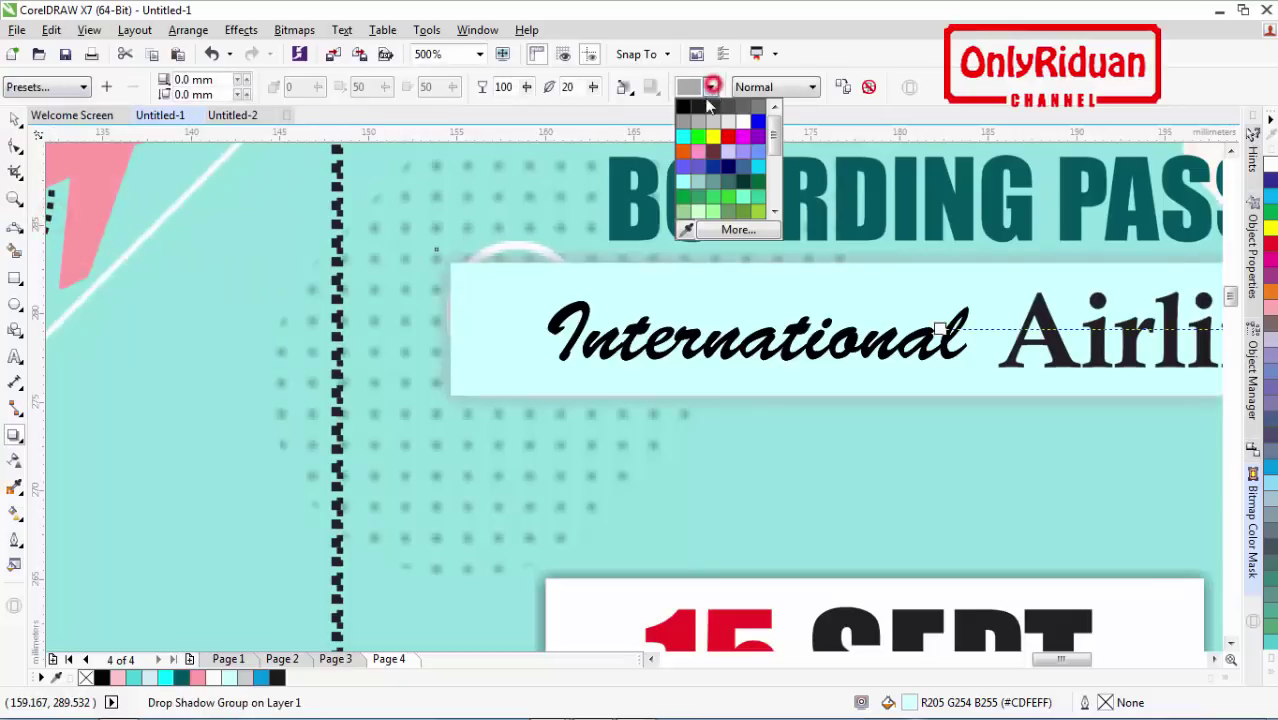
{"action": "left_click", "coordinate": [703, 106]}
{"action": "double_click", "coordinate": [569, 87]}
{"action": "type", "text": "5"}
{"action": "key", "text": "Return"}
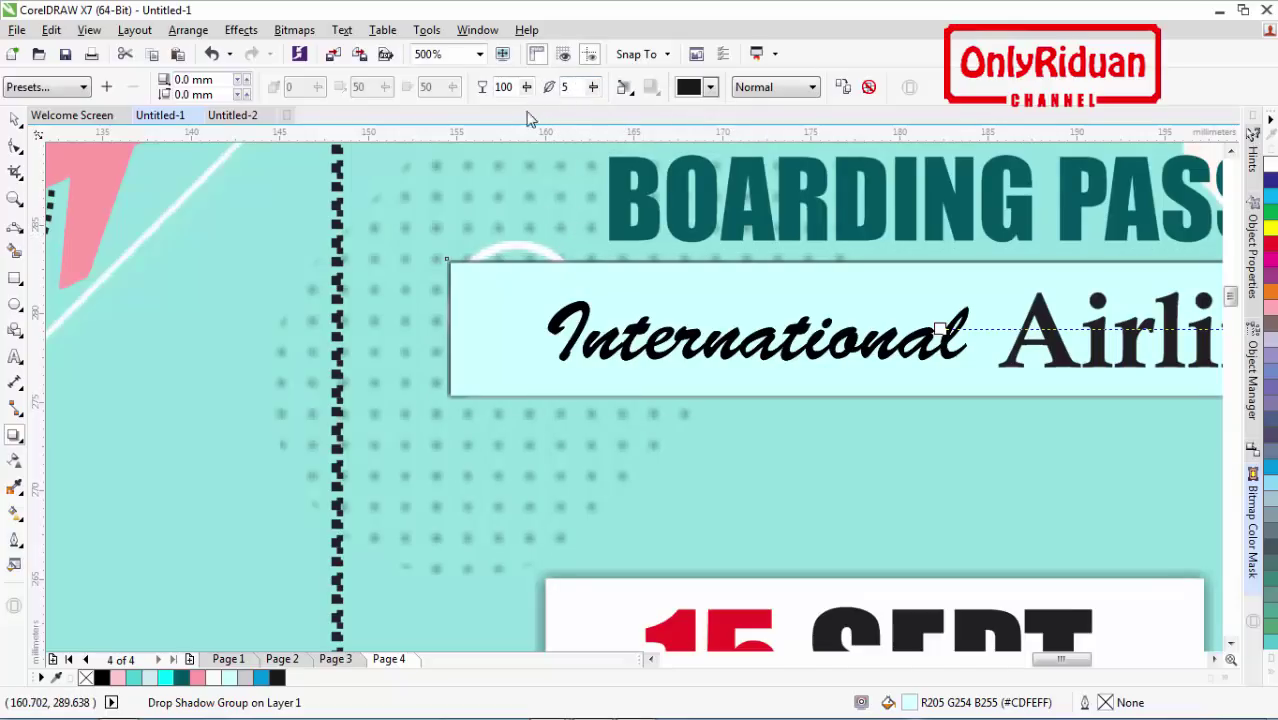
Step: Set the airline banner's shadow opacity to 60 and its feathering to 10
{"action": "double_click", "coordinate": [500, 87]}
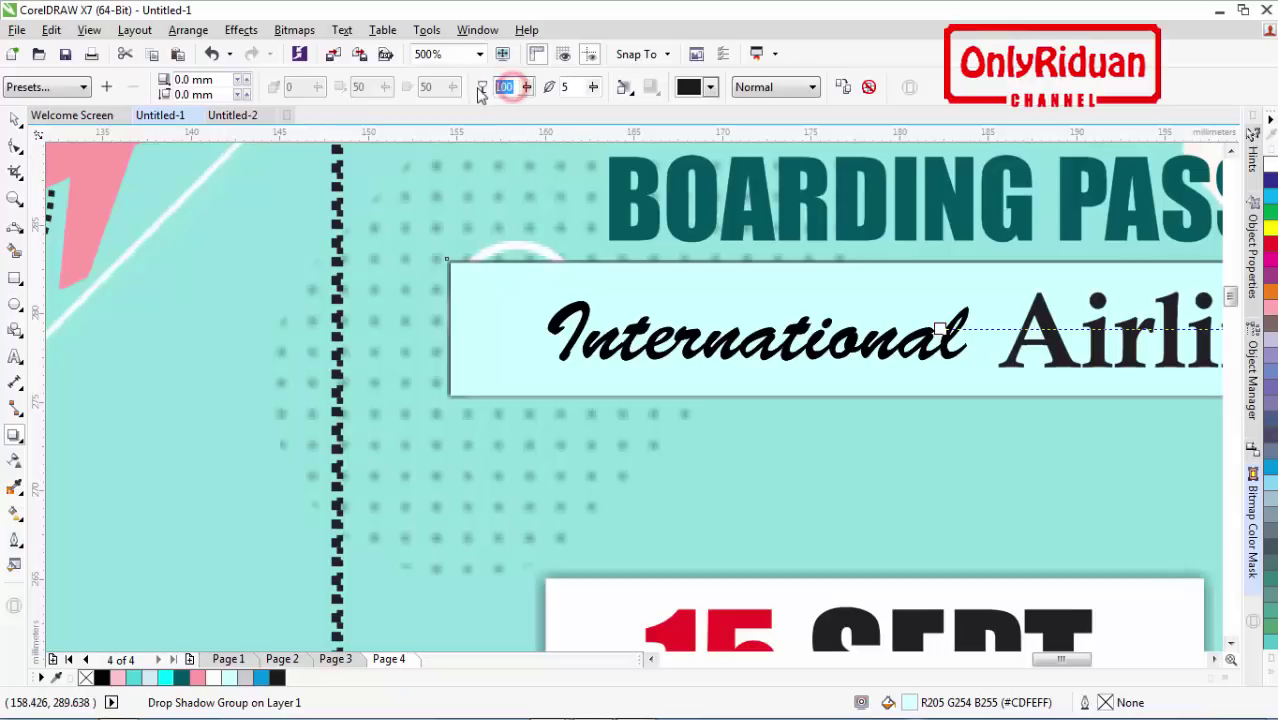
{"action": "type", "text": "6"}
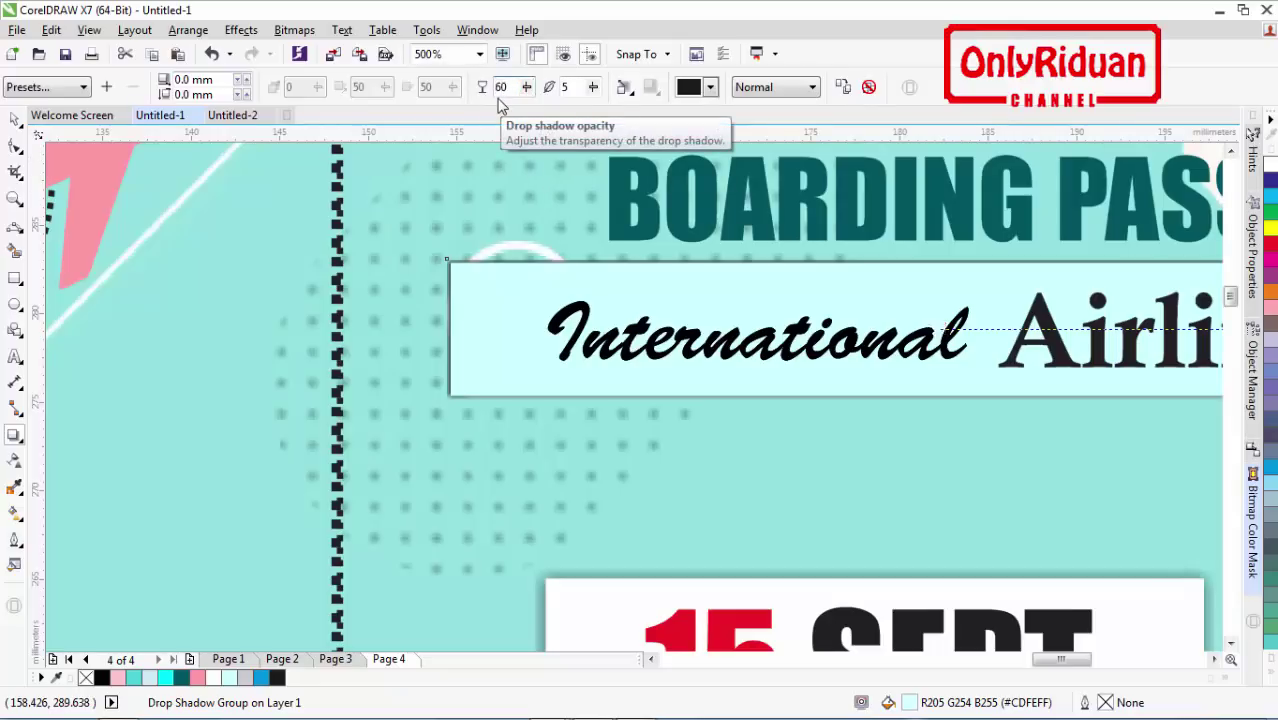
{"action": "type", "text": "0"}
{"action": "key", "text": "Return"}
{"action": "scroll", "coordinate": [819, 362], "scroll_direction": "down", "scroll_amount": 2}
{"action": "scroll", "coordinate": [900, 366], "scroll_direction": "up", "scroll_amount": 1}
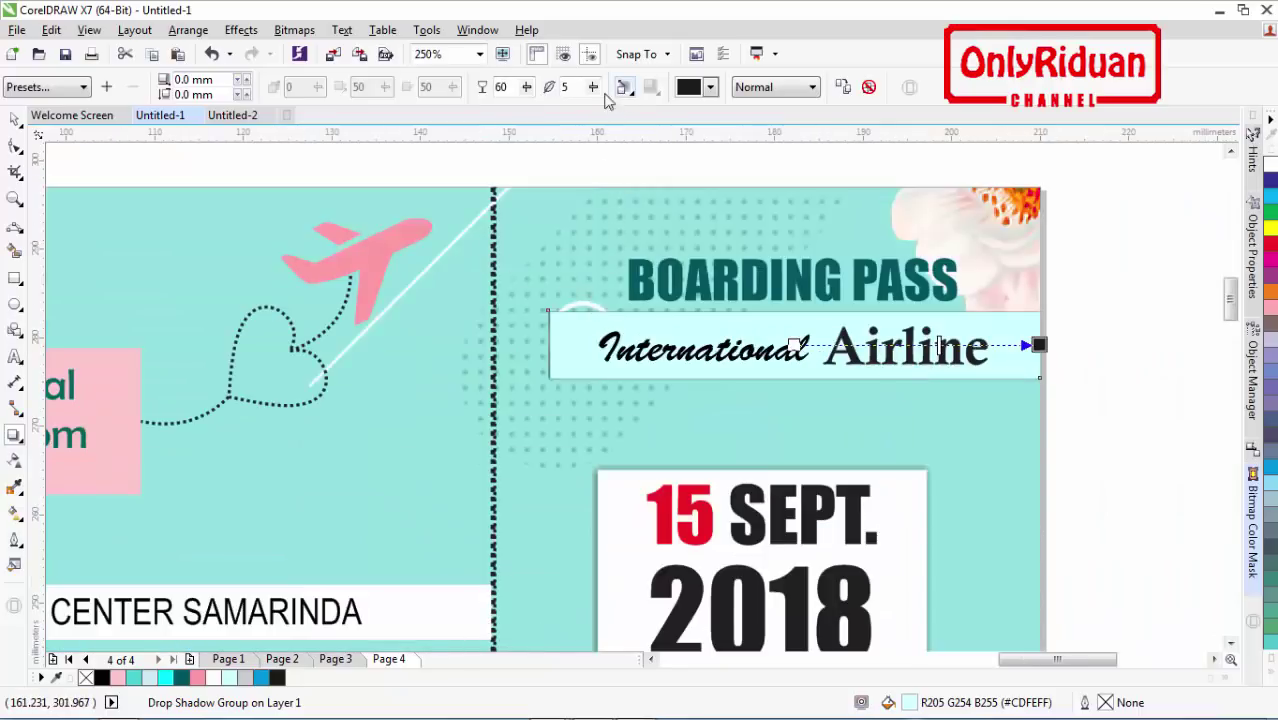
{"action": "double_click", "coordinate": [566, 87]}
{"action": "type", "text": "10"}
{"action": "key", "text": "Return"}
Step: Place the shadowed airline banner rectangle inside the ticket background's PowerClip frame so its shadow is clipped at the ticket edge
{"action": "left_click", "coordinate": [15, 122]}
{"action": "left_click", "coordinate": [1181, 402]}
{"action": "left_click", "coordinate": [1030, 346]}
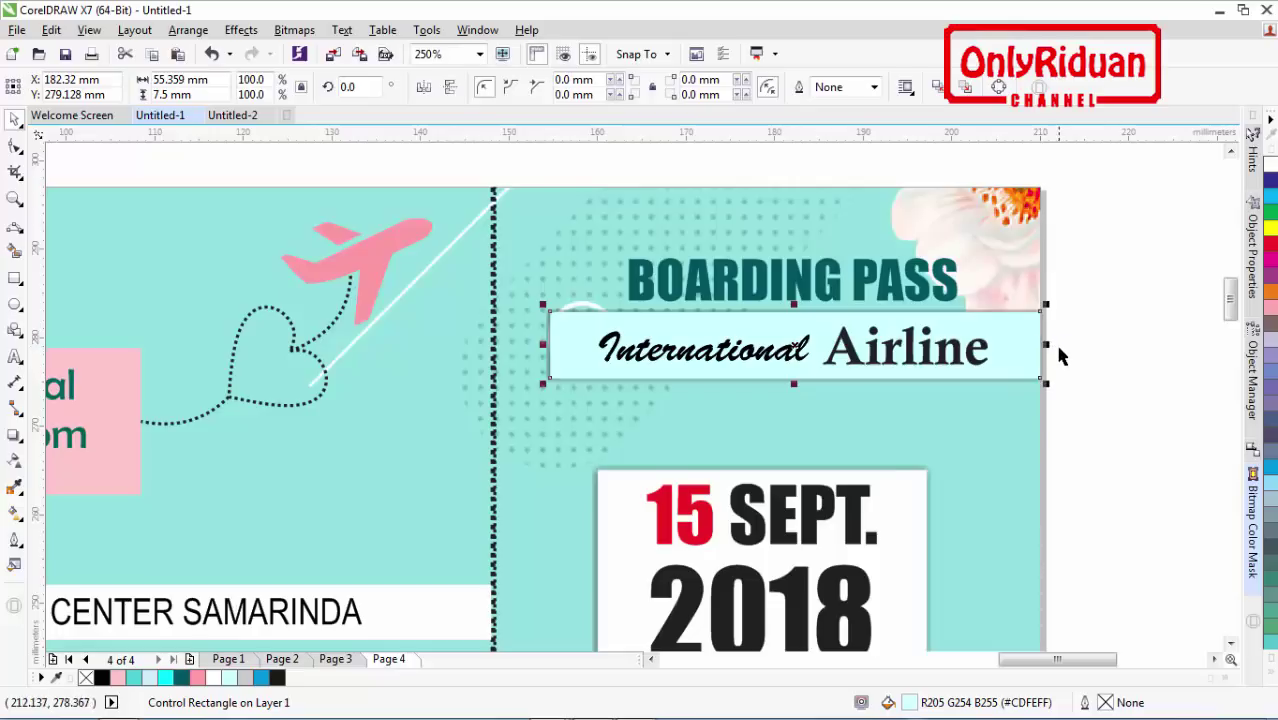
{"action": "left_click", "coordinate": [957, 508]}
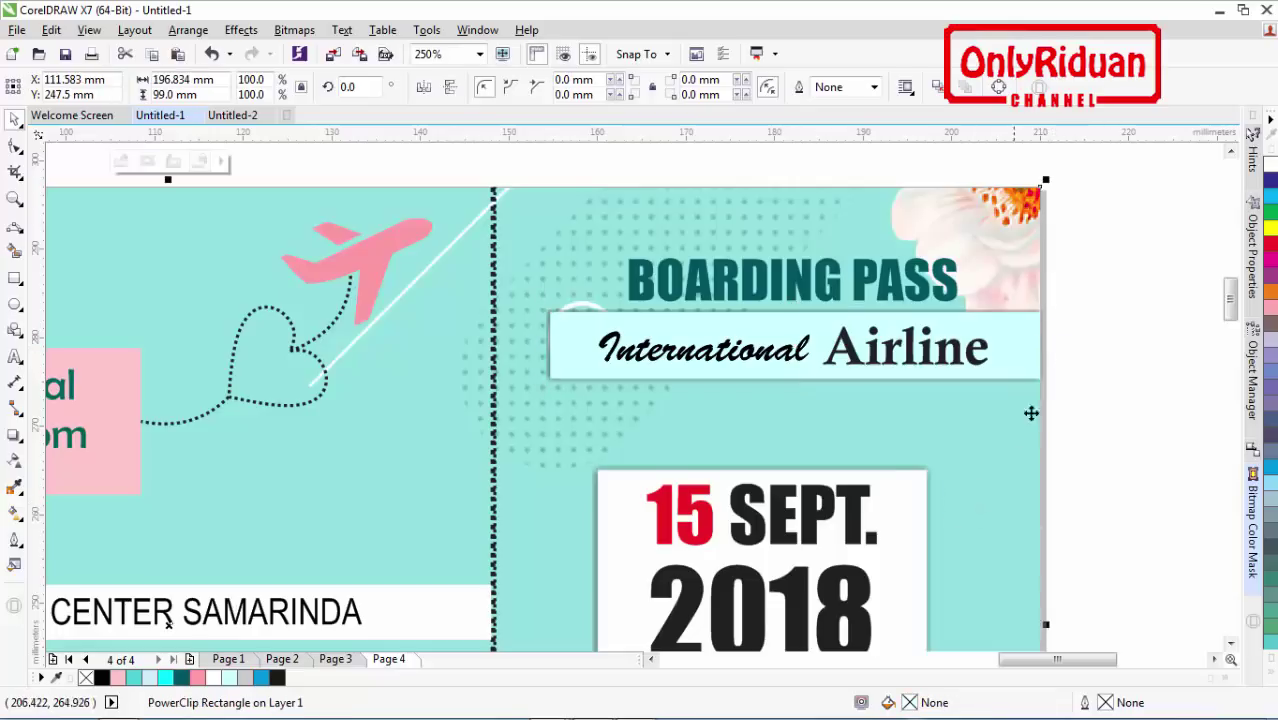
{"action": "left_click", "coordinate": [1026, 350]}
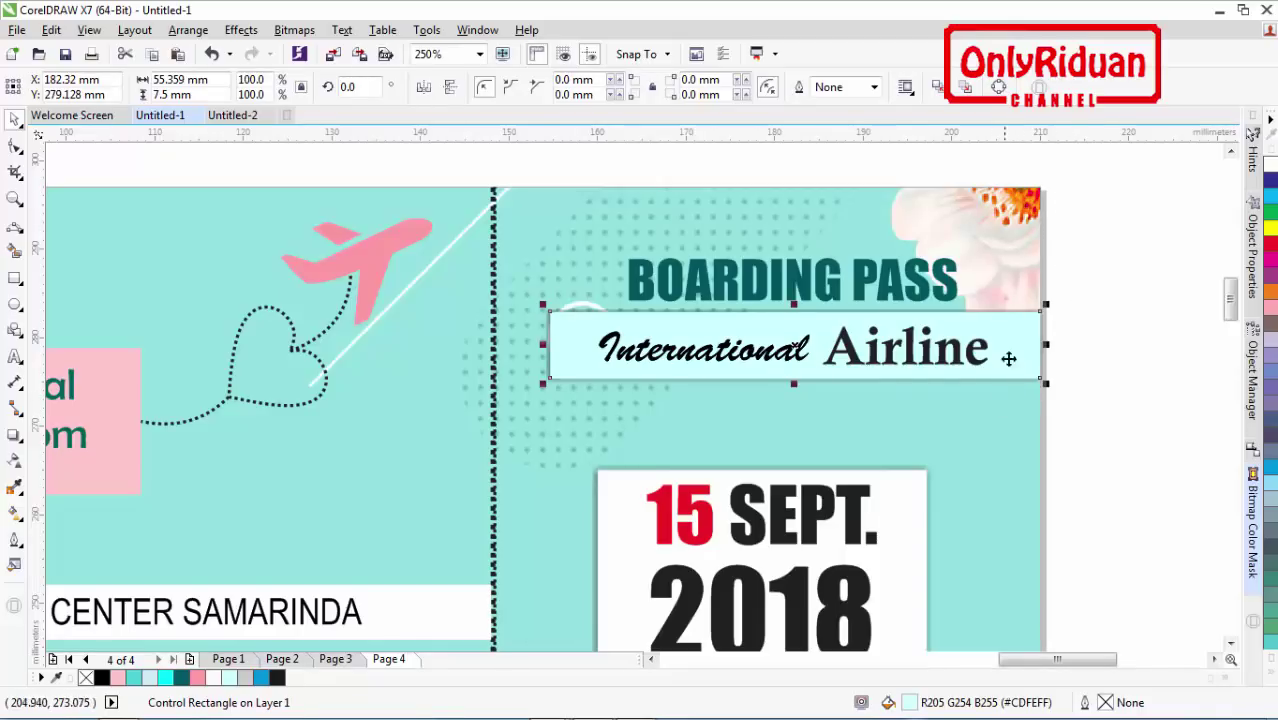
{"action": "mouse_move", "coordinate": [1043, 345]}
{"action": "left_mouse_down"}
{"action": "mouse_move", "coordinate": [1070, 340]}
{"action": "mouse_move", "coordinate": [1025, 345]}
{"action": "mouse_move", "coordinate": [1046, 345]}
{"action": "left_mouse_up"}
{"action": "right_click", "coordinate": [1021, 341]}
{"action": "left_click", "coordinate": [1082, 242]}
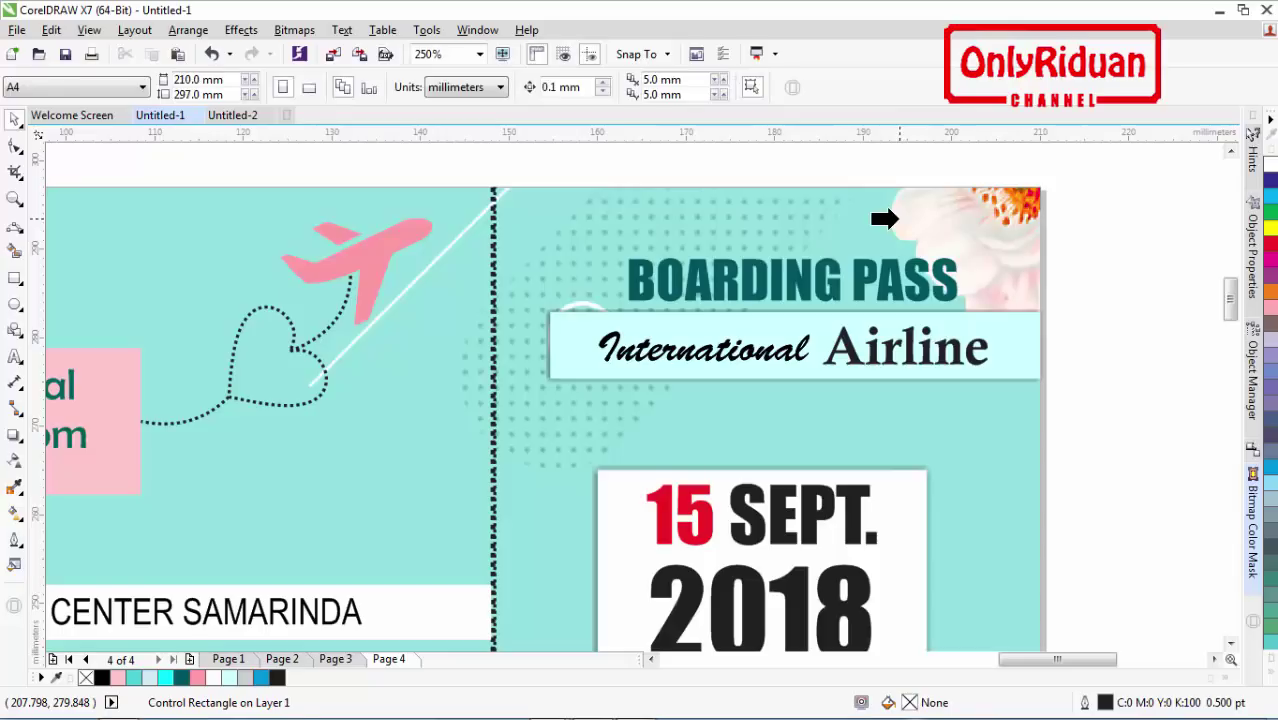
{"action": "left_click", "coordinate": [890, 218]}
{"action": "scroll", "coordinate": [1075, 322], "scroll_direction": "down", "scroll_amount": 2}
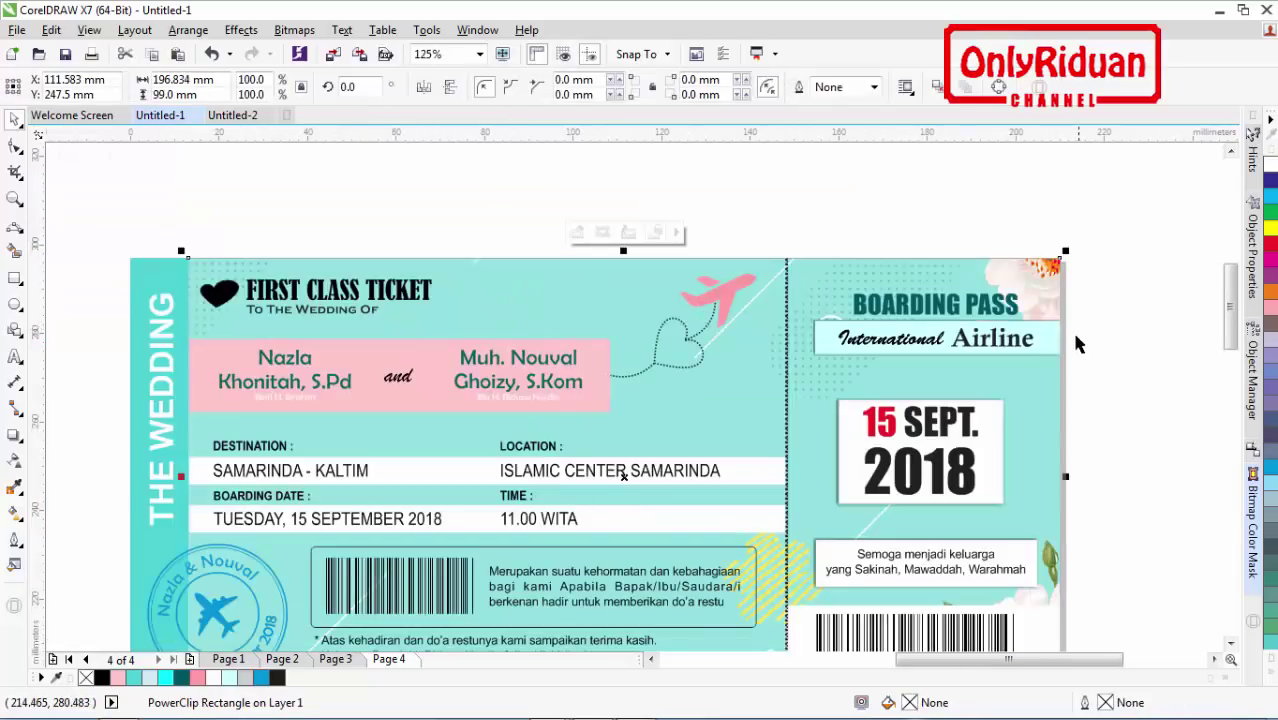
Step: Shift the dotted separator line about 11 mm onto the stub and undo the accidental move of the ticket background
{"action": "left_click", "coordinate": [1143, 425]}
{"action": "left_click_drag", "start_coordinate": [790, 408], "coordinate": [822, 422]}
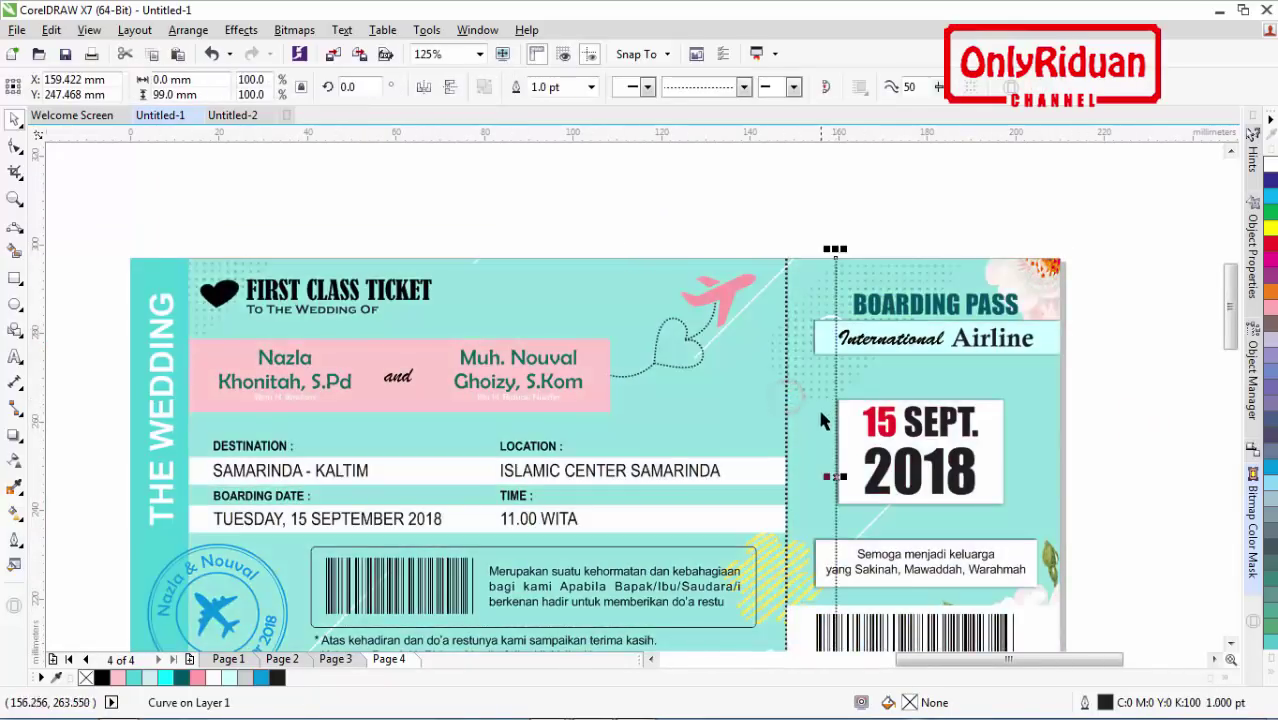
{"action": "left_click", "coordinate": [785, 378]}
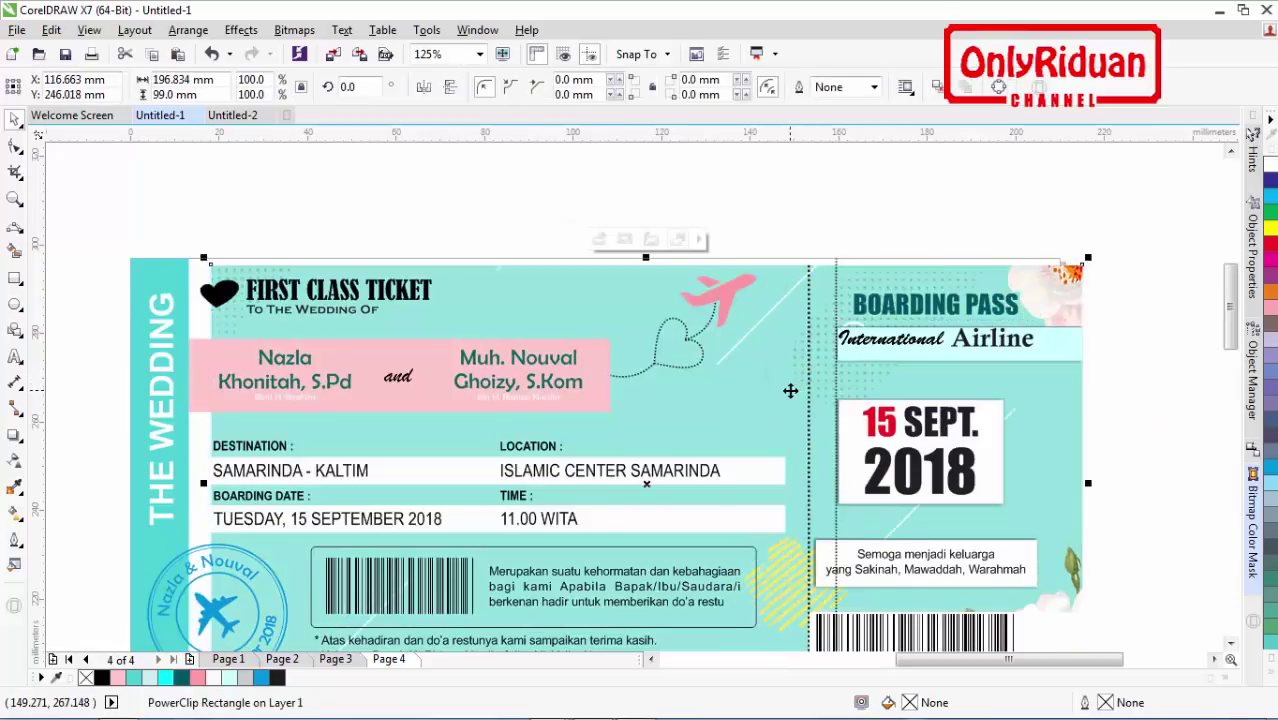
{"action": "left_click_drag", "start_coordinate": [791, 392], "coordinate": [778, 401]}
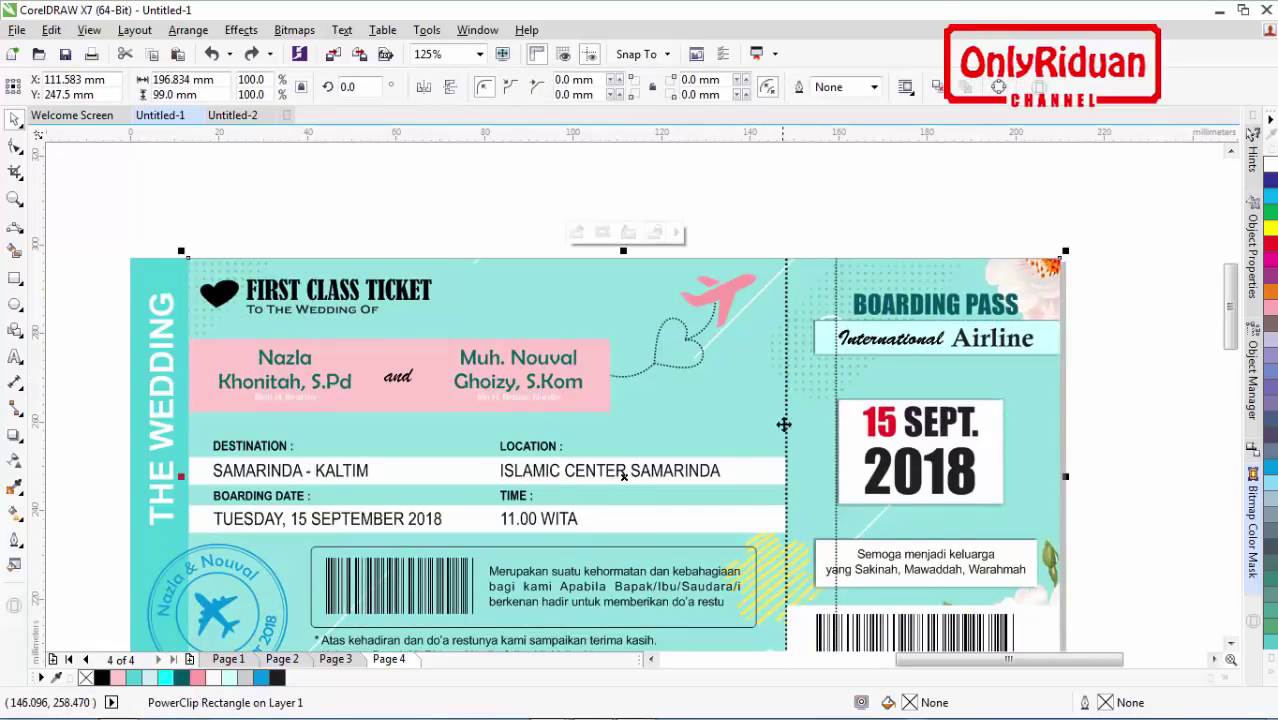
Step: Delete the dotted separator line inside the ticket background's PowerClip and finish editing the frame's contents
{"action": "right_click", "coordinate": [765, 353]}
{"action": "left_click", "coordinate": [810, 228]}
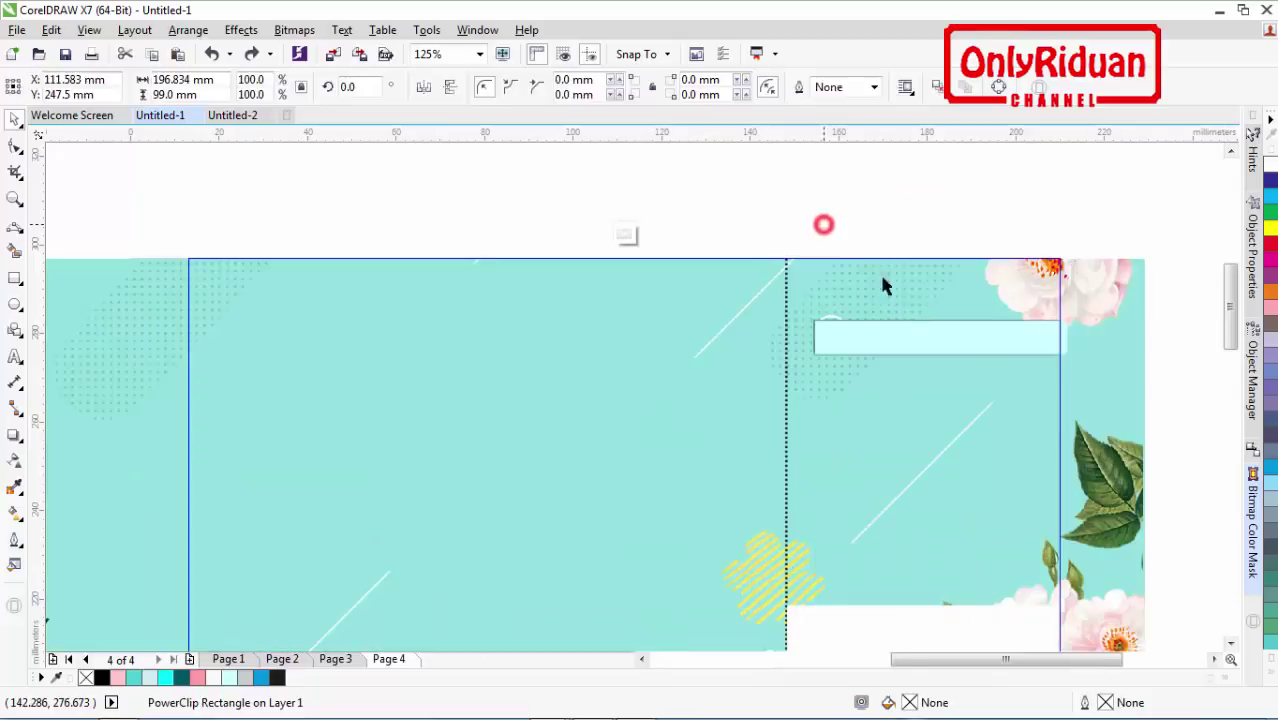
{"action": "left_click", "coordinate": [787, 352]}
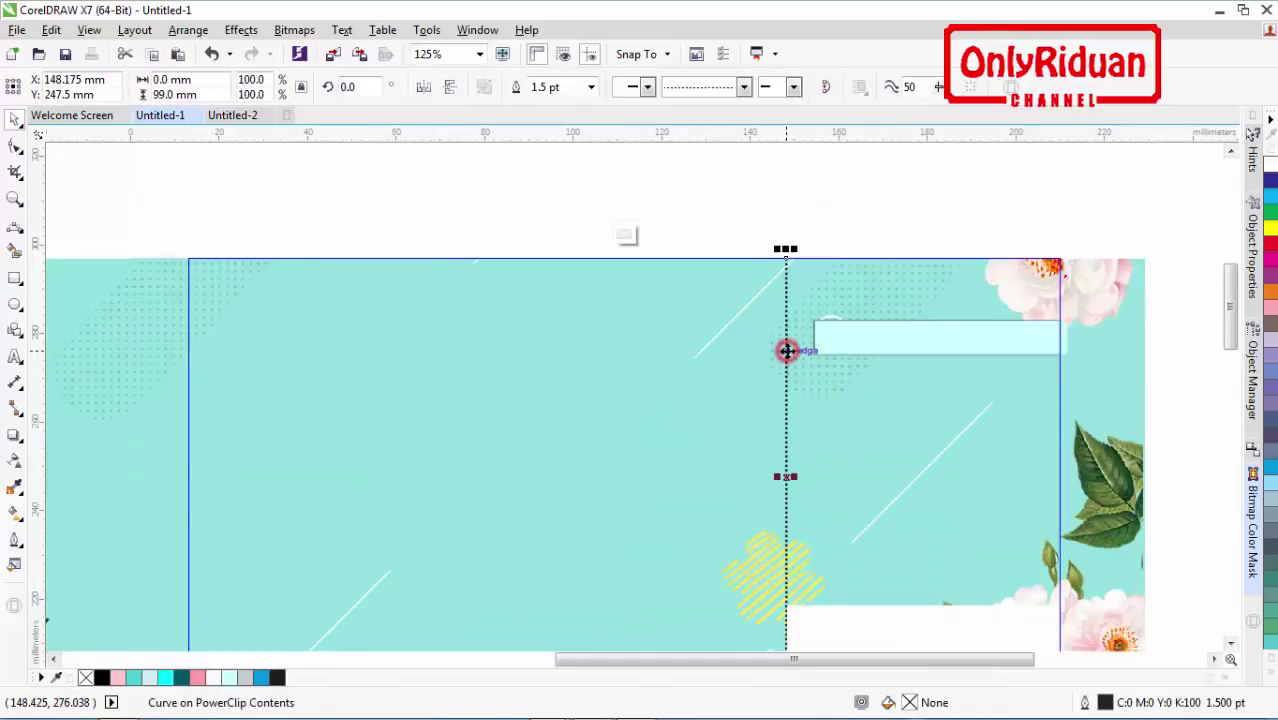
{"action": "key", "text": "Delete"}
{"action": "left_click", "coordinate": [881, 340]}
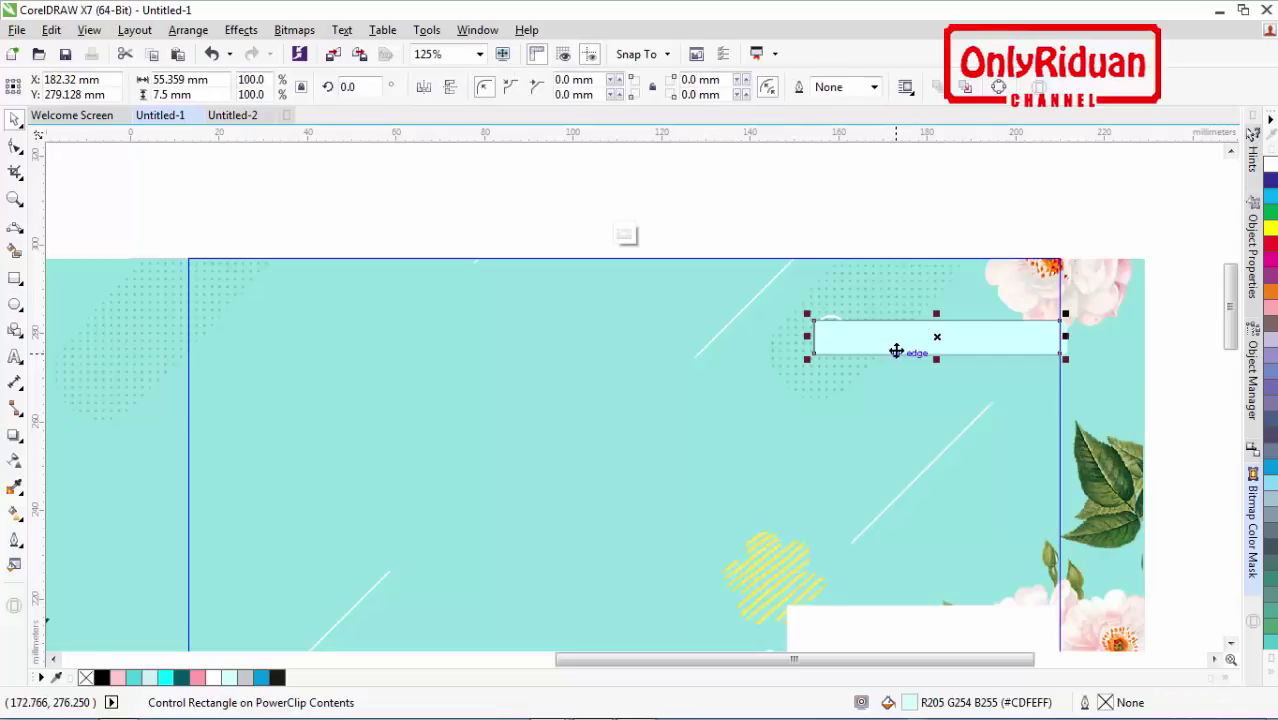
{"action": "left_click", "coordinate": [1165, 366]}
{"action": "left_click", "coordinate": [1065, 335]}
{"action": "left_click", "coordinate": [1068, 338]}
{"action": "right_click", "coordinate": [880, 345]}
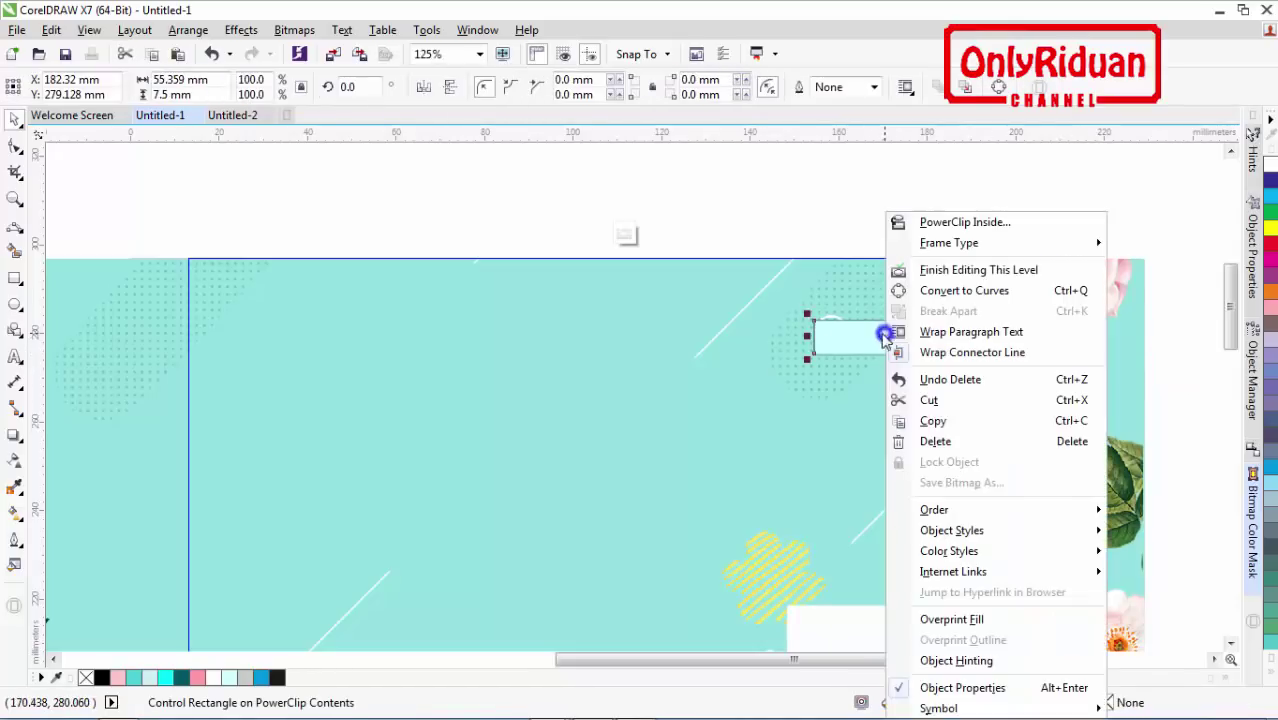
{"action": "left_click", "coordinate": [930, 266]}
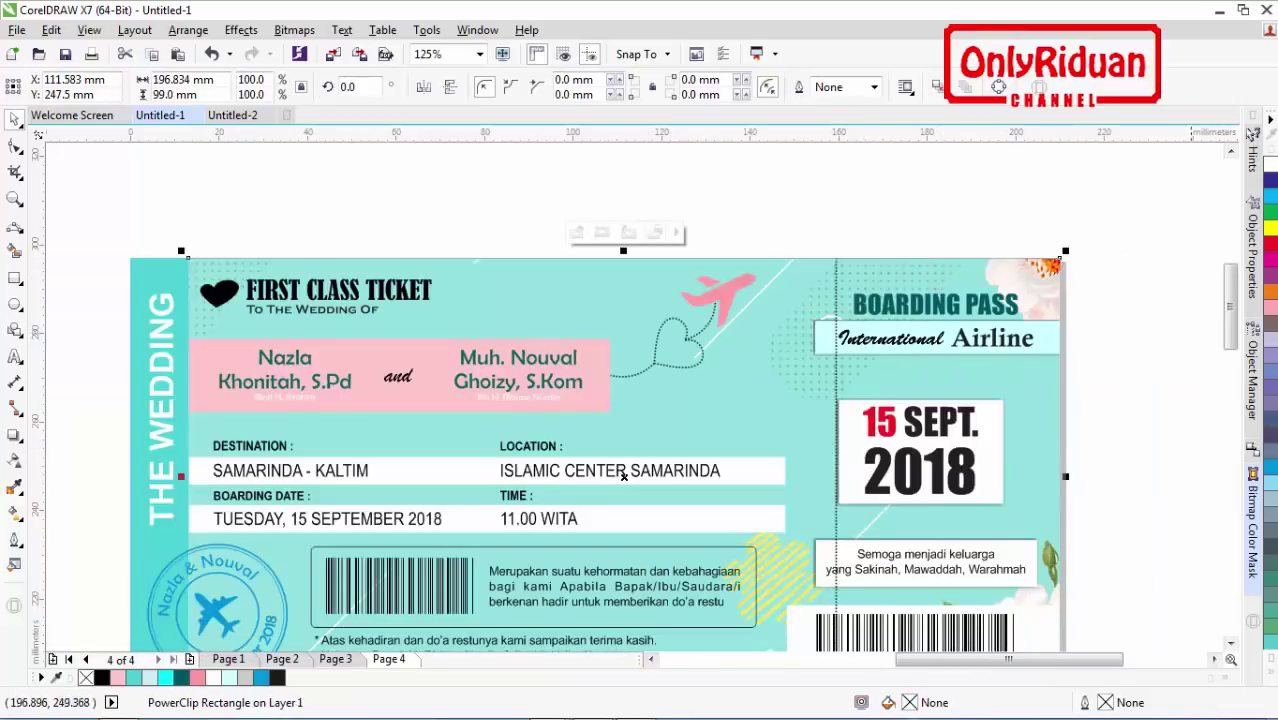
Step: Delete the remaining dotted line that crosses the boarding-pass stub
{"action": "scroll", "coordinate": [1229, 650], "scroll_direction": "down", "scroll_amount": 2}
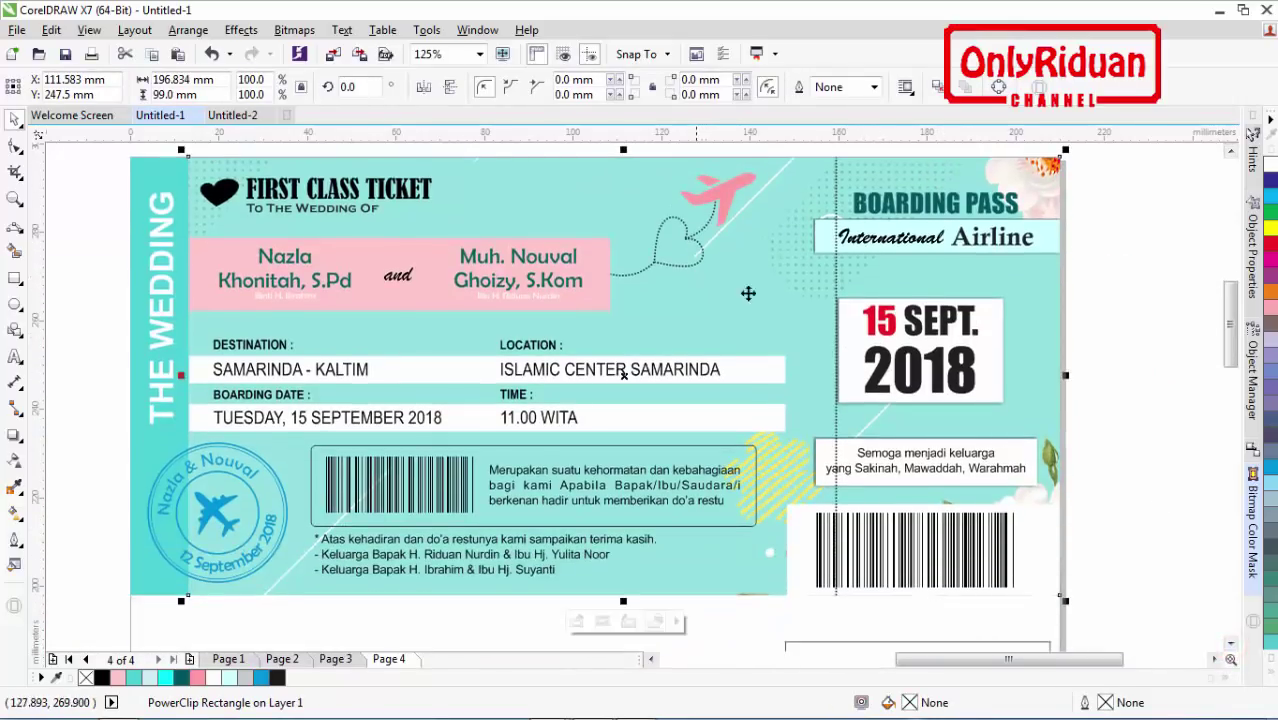
{"action": "left_click", "coordinate": [838, 265]}
{"action": "key", "text": "Escape"}
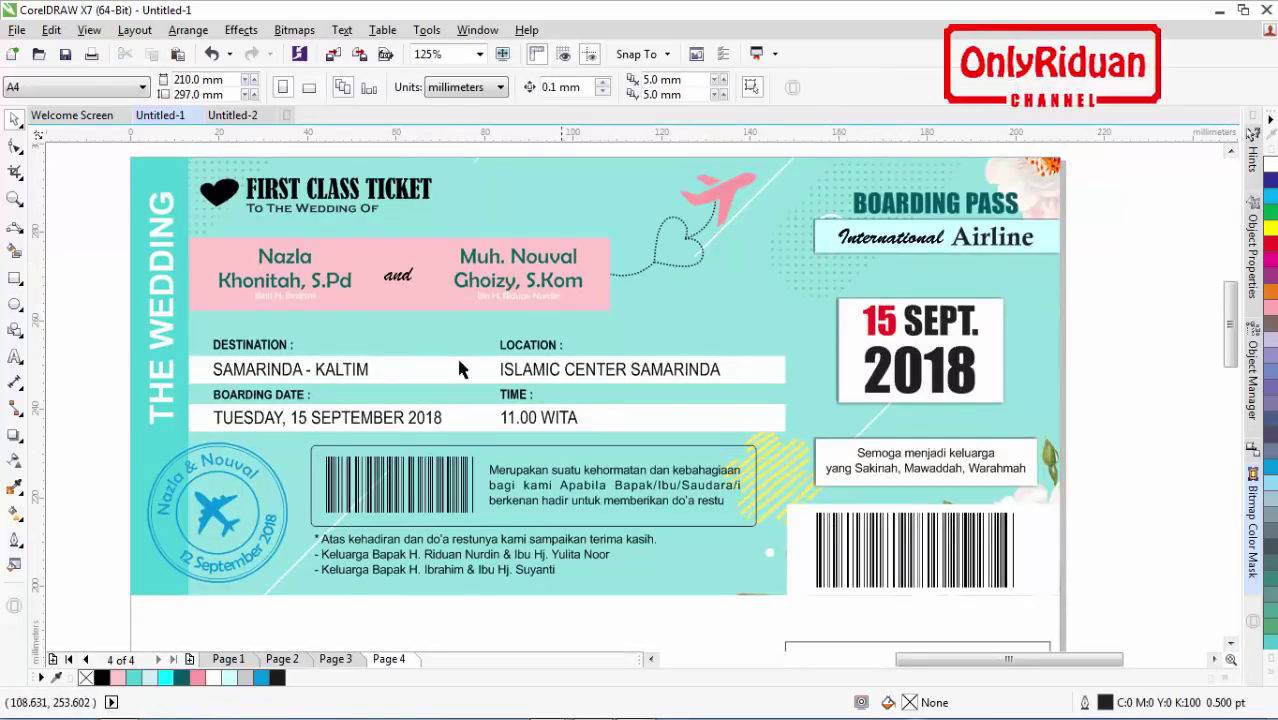
Step: Draw a vertical line 99 mm long with the Freehand tool along the boundary between the main ticket and the stub
{"action": "left_click", "coordinate": [14, 230]}
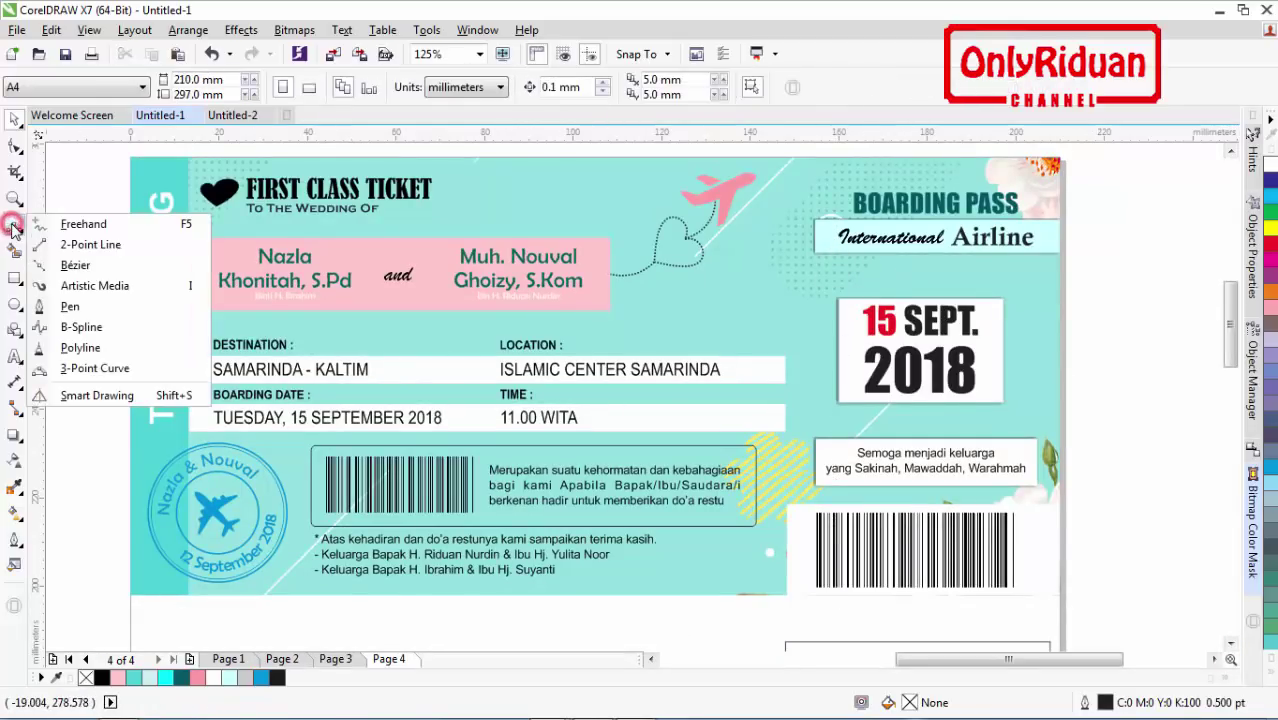
{"action": "left_click", "coordinate": [80, 225]}
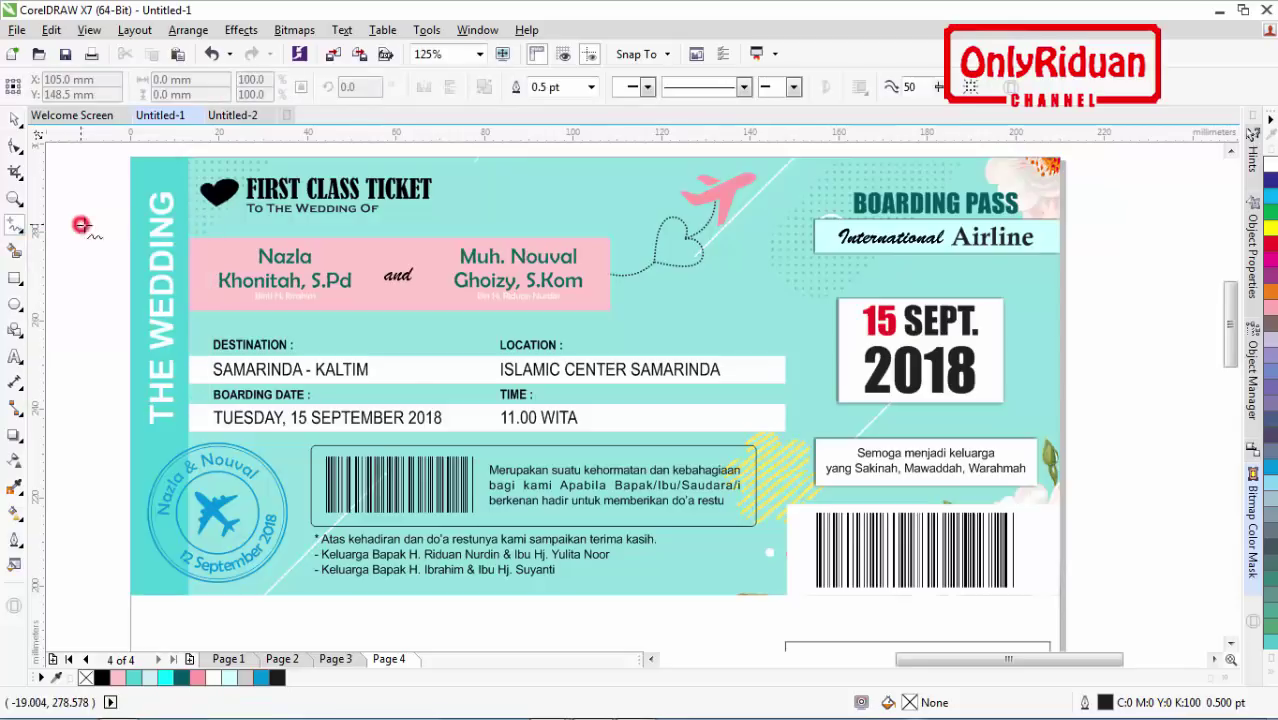
{"action": "left_click", "coordinate": [787, 596]}
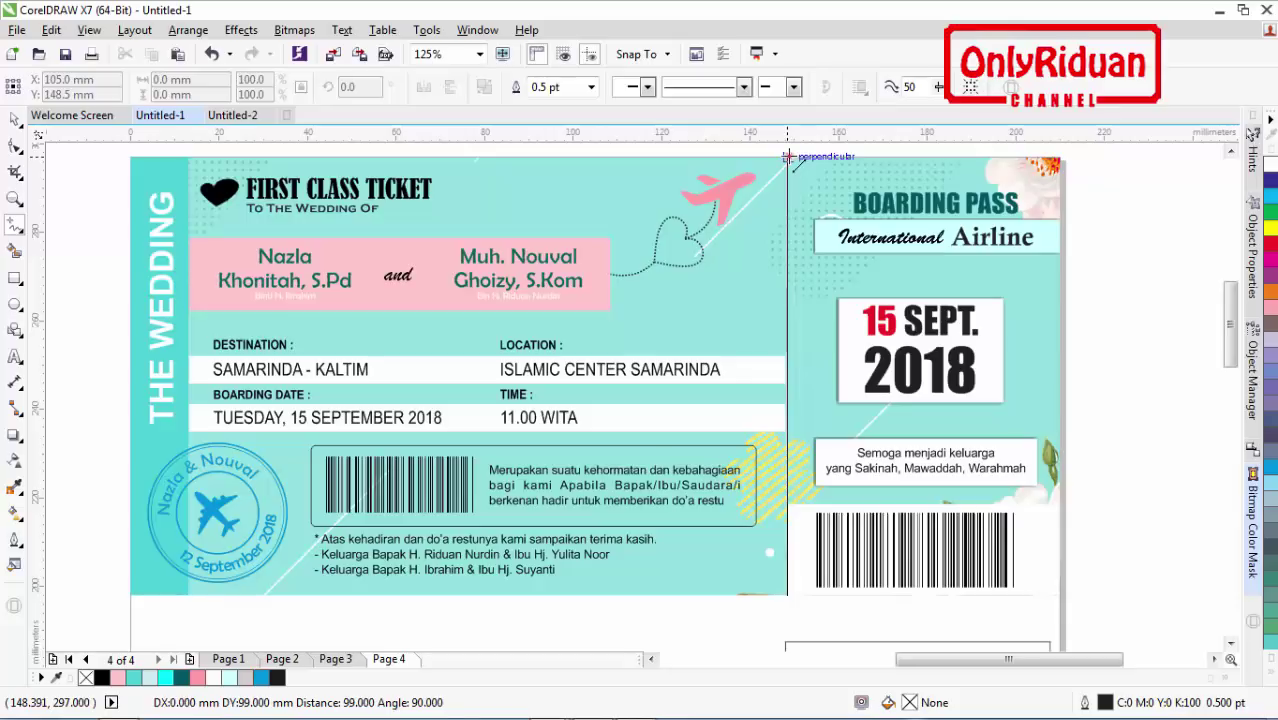
{"action": "left_click", "coordinate": [787, 157]}
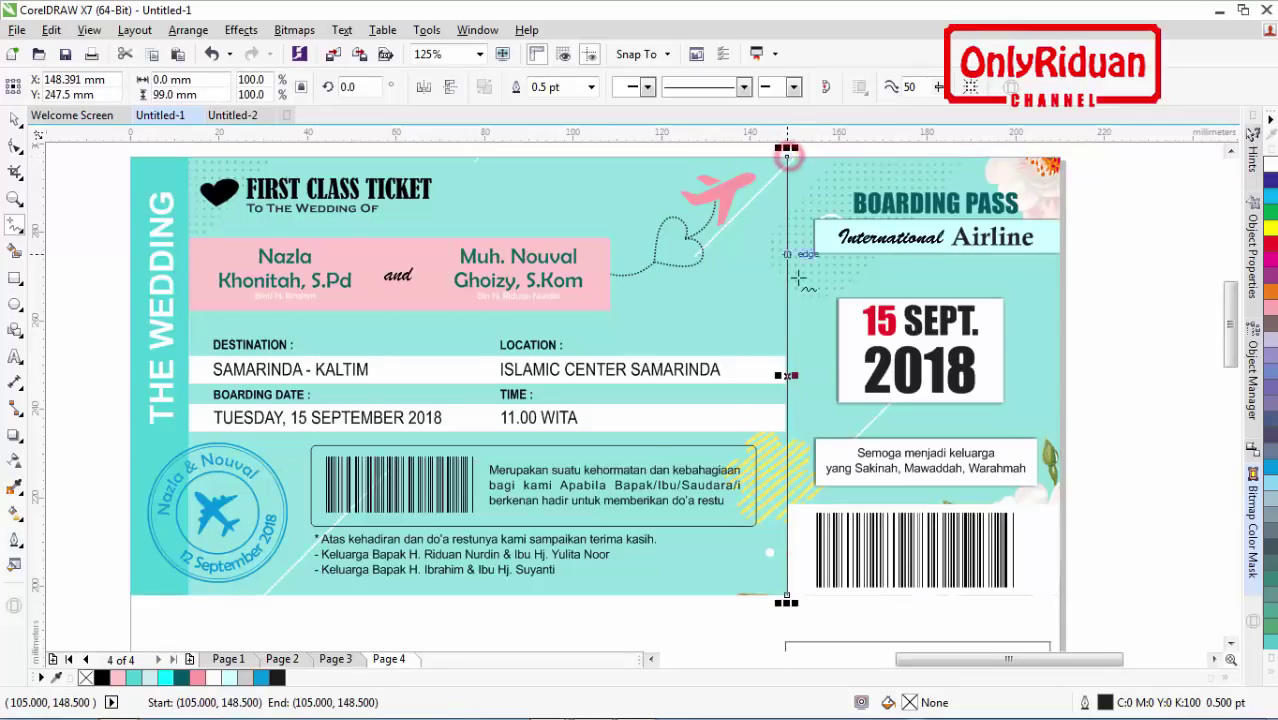
Step: Give the vertical separator line a 1.5 pt outline with the fine dotted style, and deselect it
{"action": "left_click", "coordinate": [15, 540]}
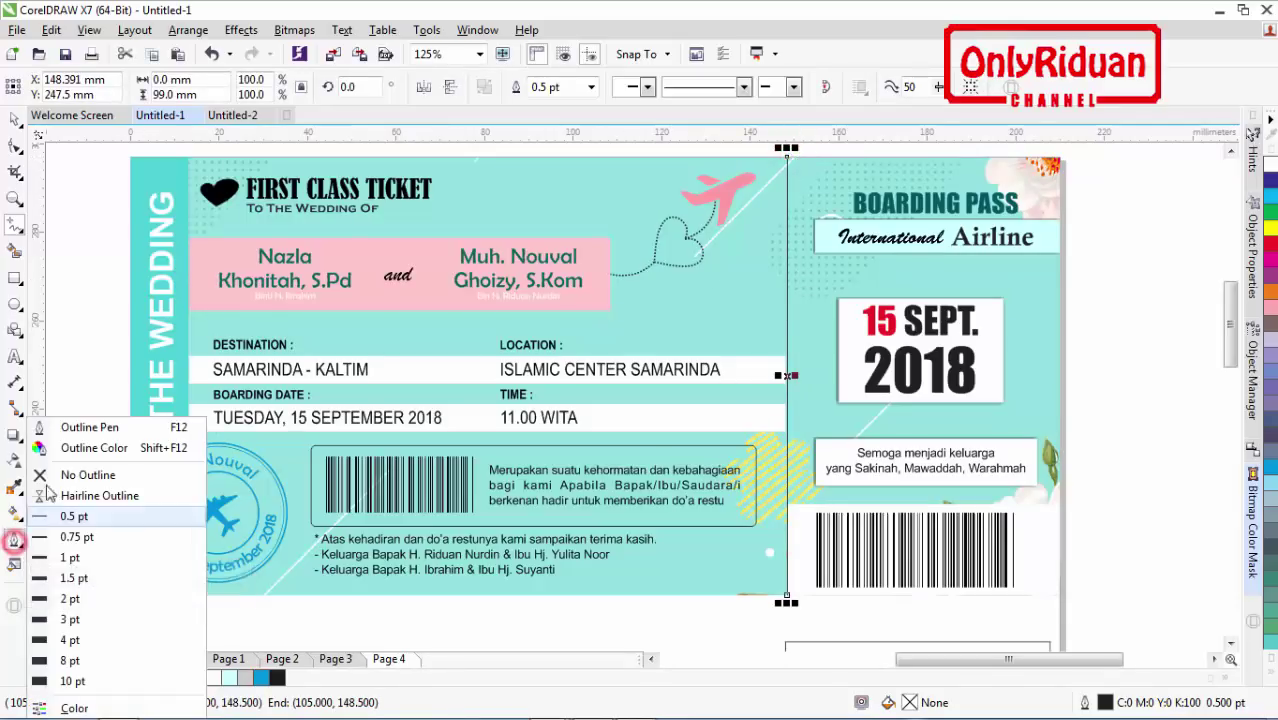
{"action": "left_click", "coordinate": [70, 430]}
{"action": "left_click", "coordinate": [520, 246]}
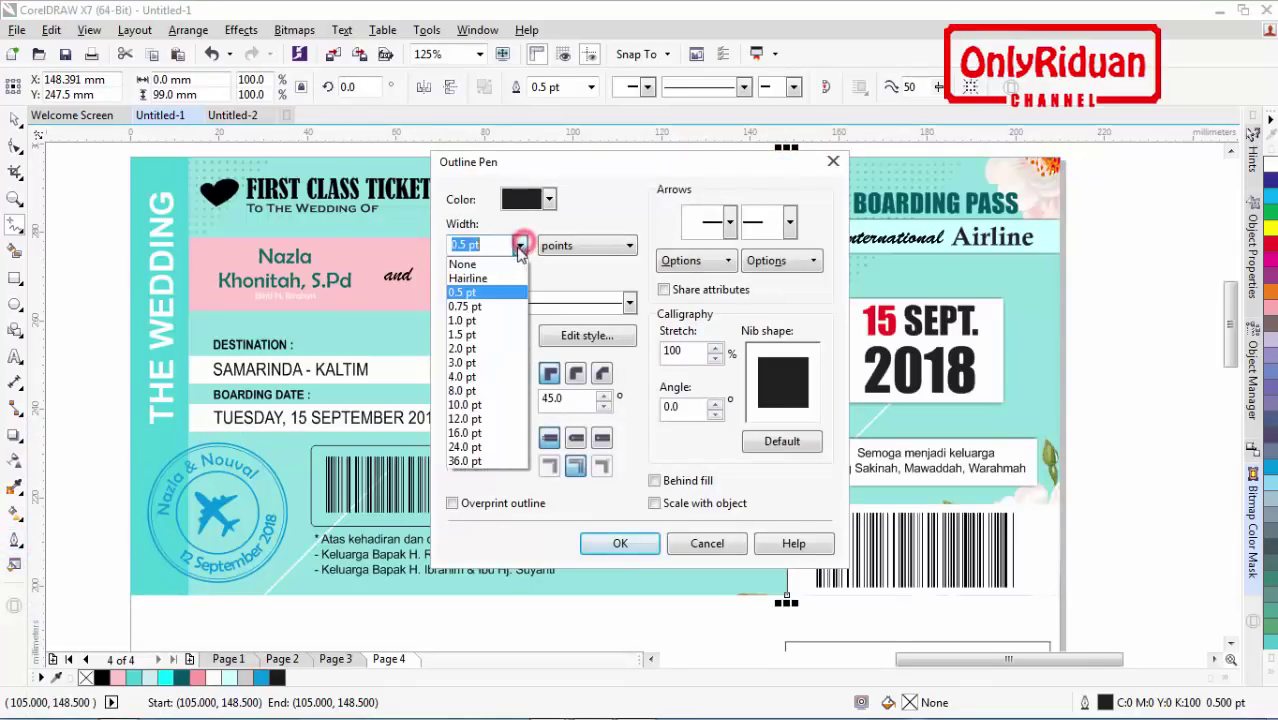
{"action": "left_click", "coordinate": [463, 336]}
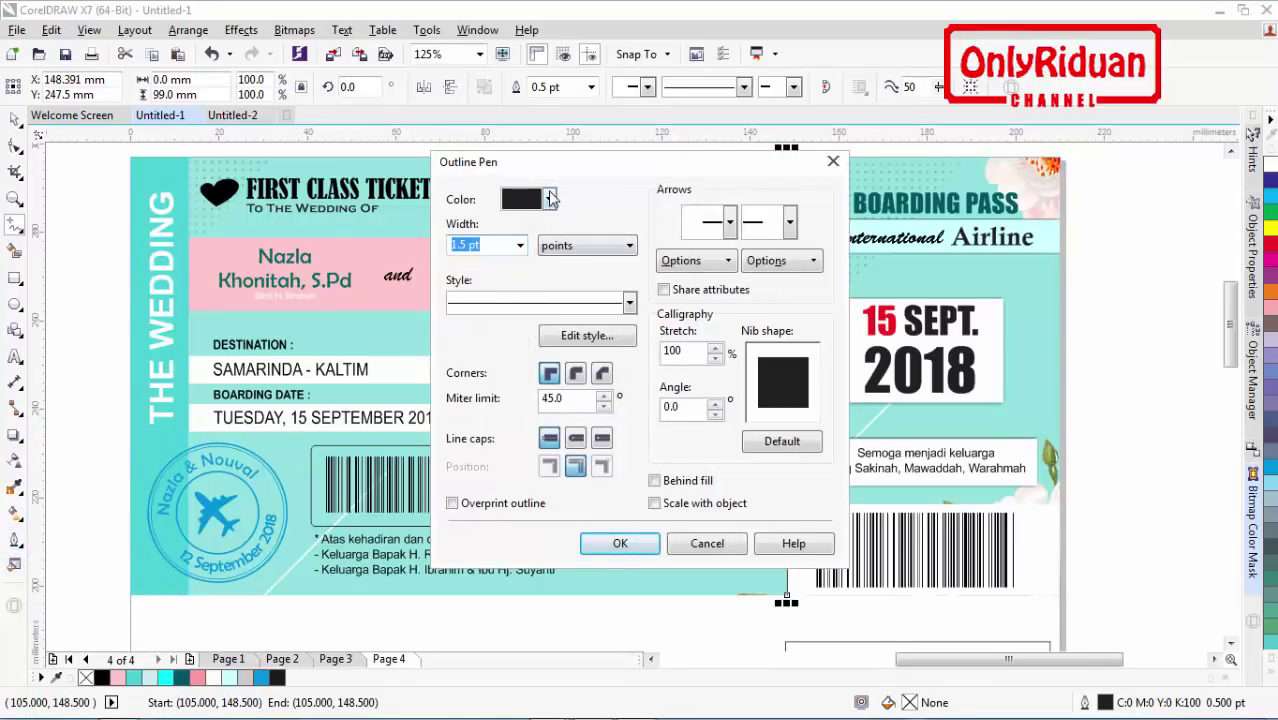
{"action": "left_click", "coordinate": [628, 303]}
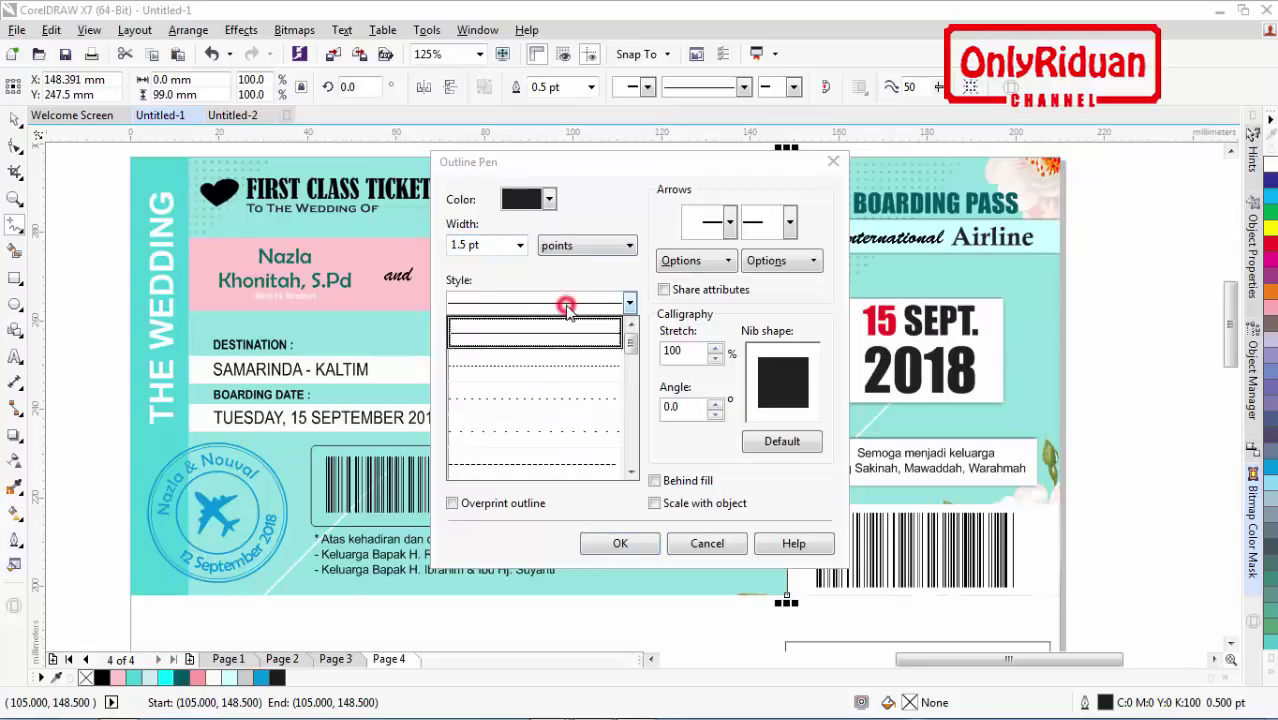
{"action": "left_click", "coordinate": [510, 367]}
{"action": "left_click", "coordinate": [620, 543]}
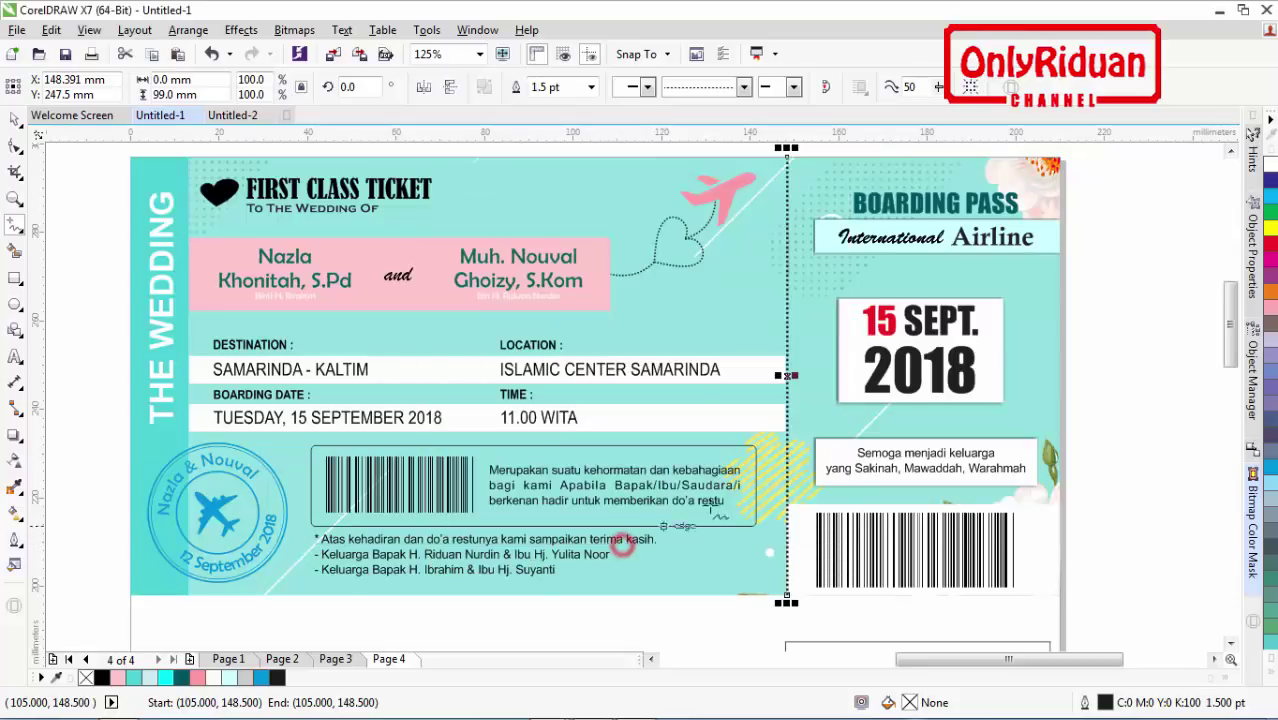
{"action": "scroll", "coordinate": [702, 394], "scroll_direction": "down", "scroll_amount": 2}
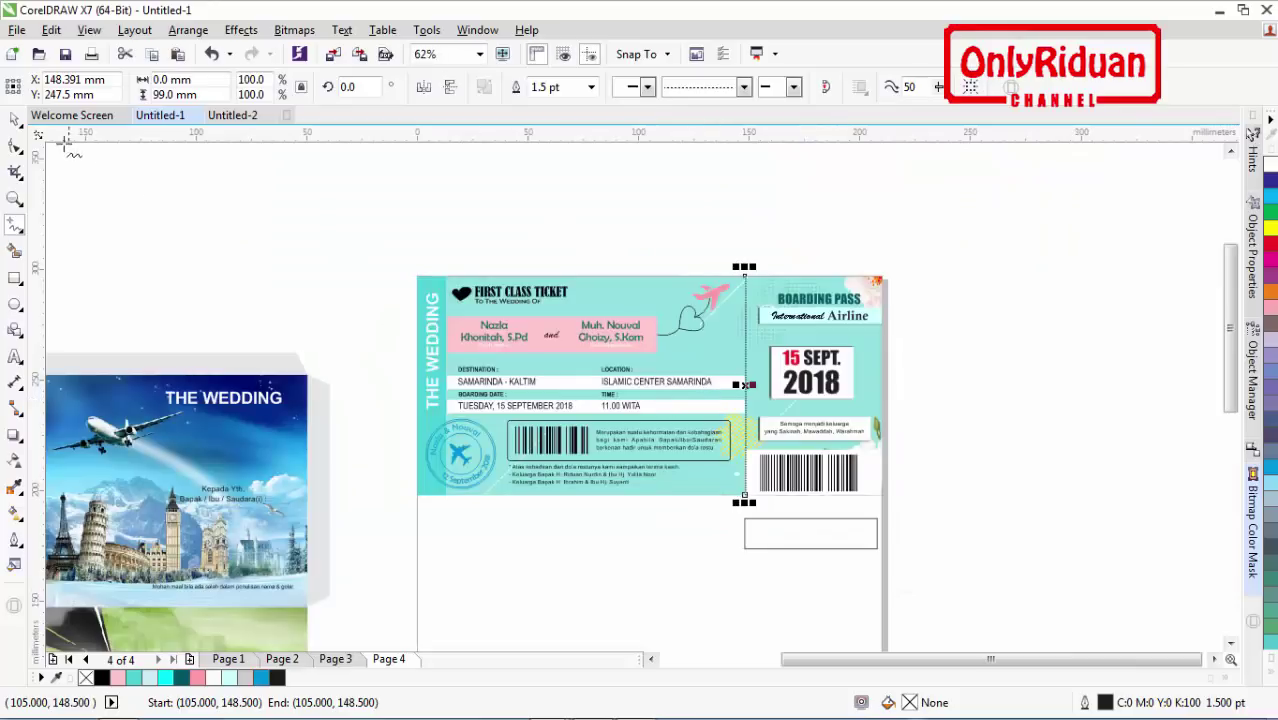
{"action": "left_click", "coordinate": [15, 119]}
{"action": "left_click", "coordinate": [283, 216]}
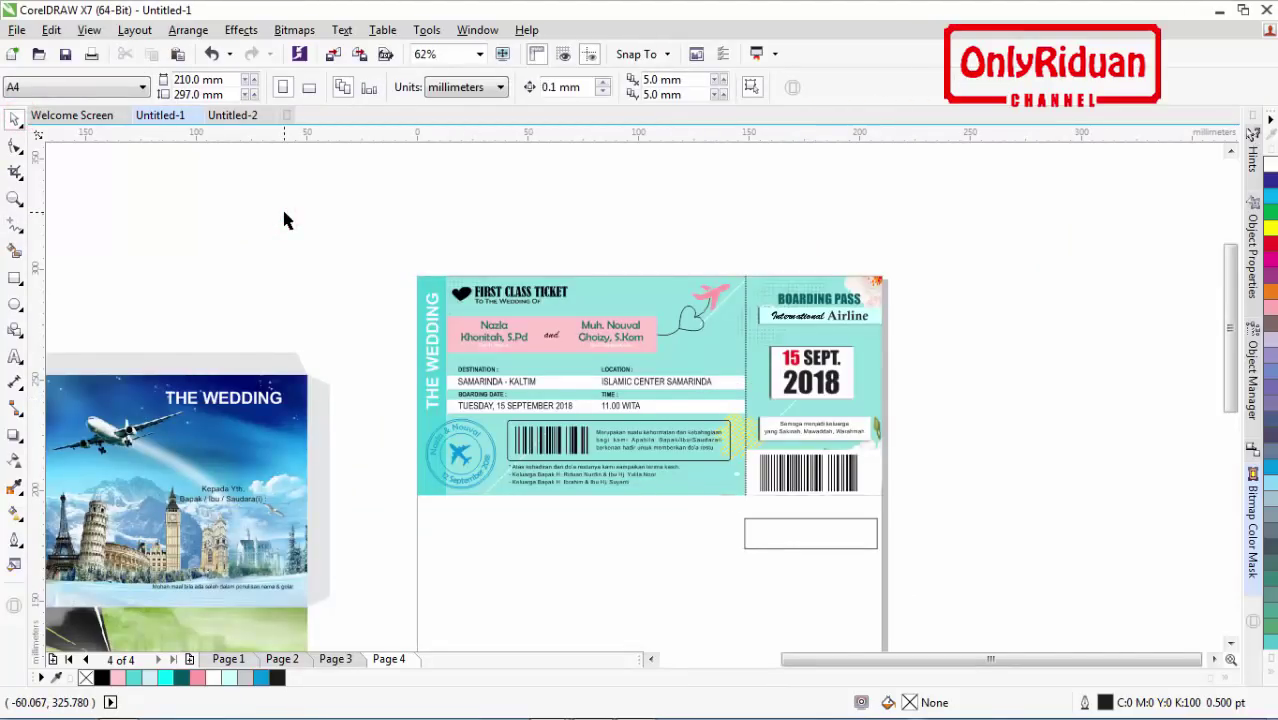
Step: Rotate the vertical "THE WEDDING" text to 0° and move it onto the middle of the ticket
{"action": "scroll", "coordinate": [357, 389], "scroll_direction": "up", "scroll_amount": 2}
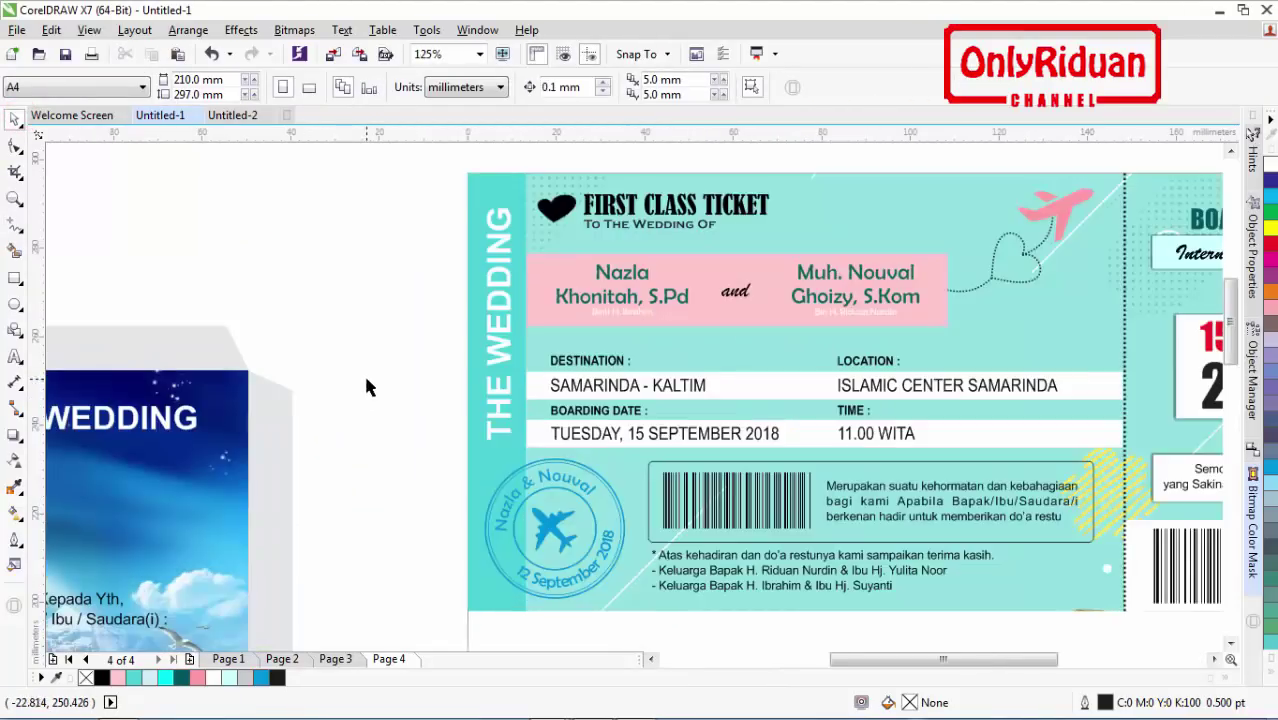
{"action": "left_click", "coordinate": [502, 408]}
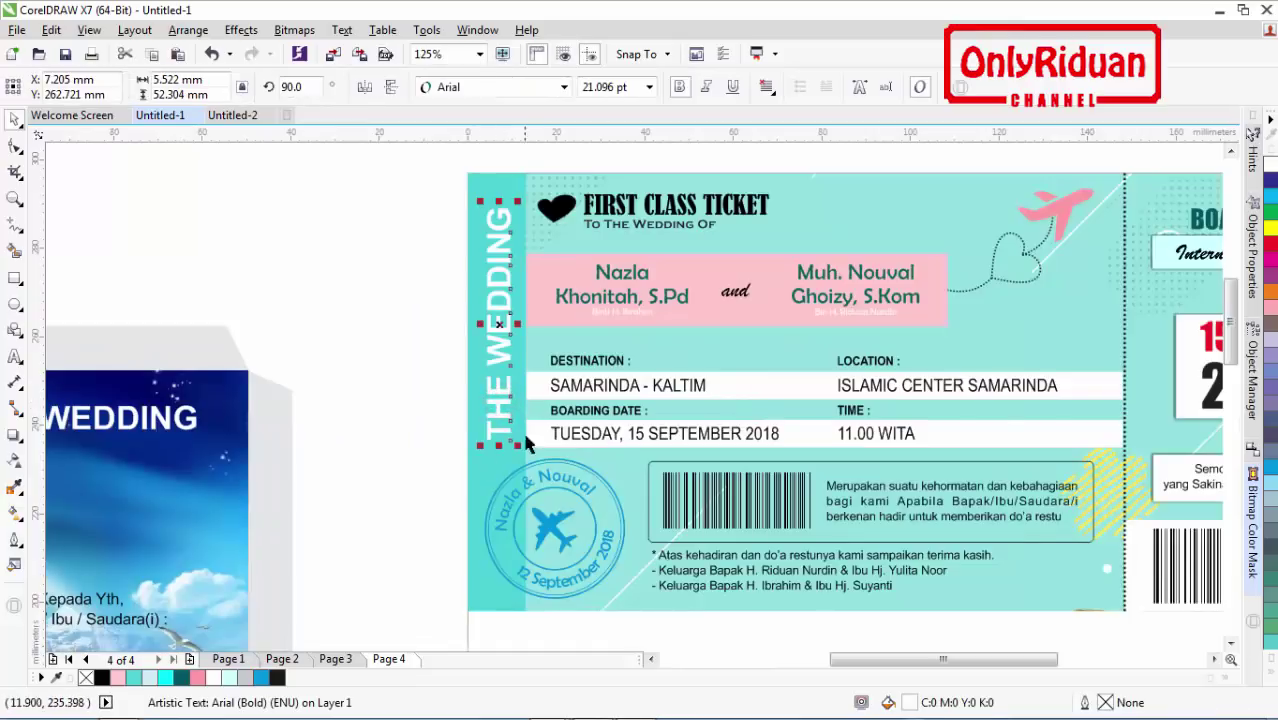
{"action": "left_click", "coordinate": [292, 87]}
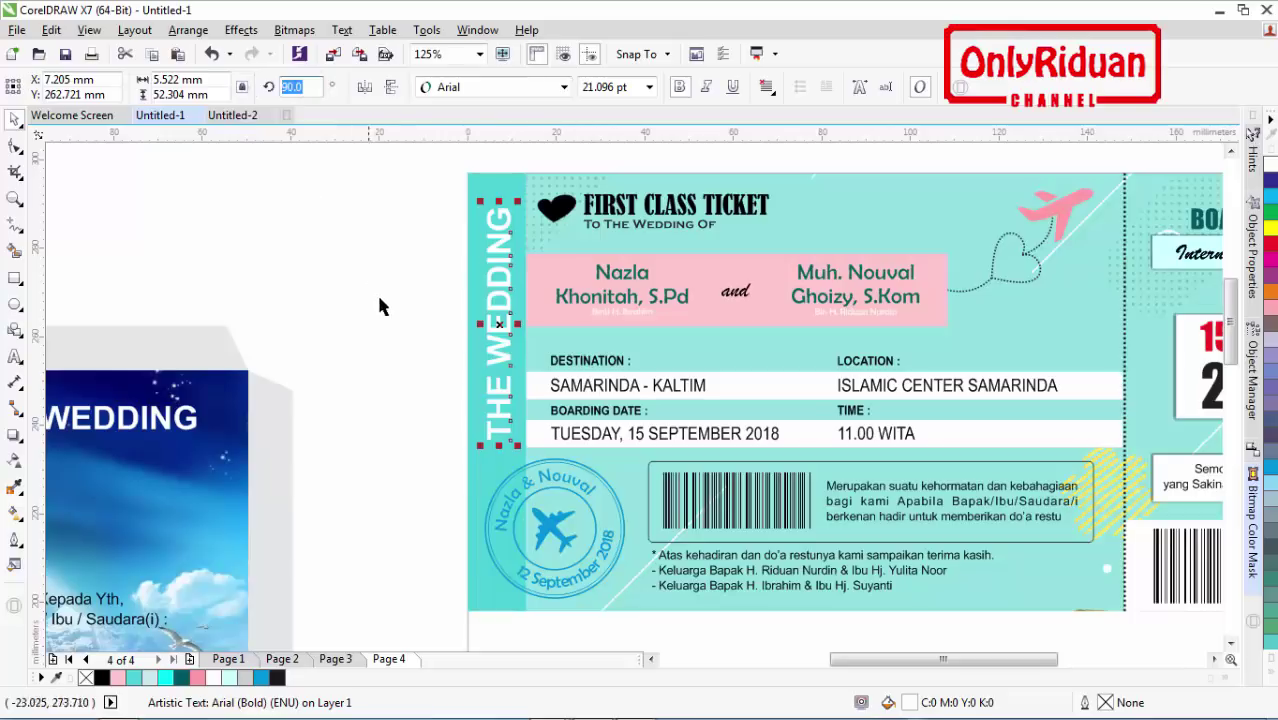
{"action": "type", "text": "0"}
{"action": "key", "text": "Return"}
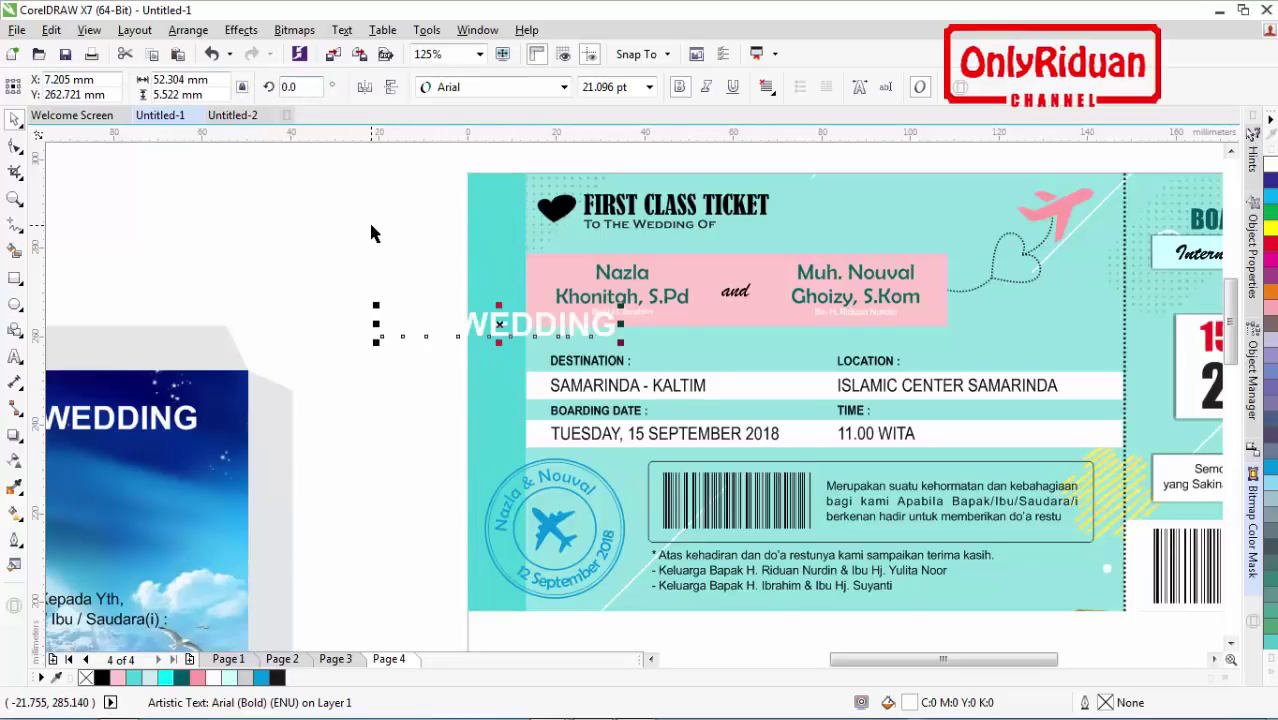
{"action": "left_click_drag", "start_coordinate": [498, 330], "coordinate": [767, 345]}
Step: Rotate the "THE WEDDING" text to 90° and move it into the upper part of the darker strip at the ticket's left end
{"action": "left_click", "coordinate": [298, 87]}
{"action": "type", "text": "90"}
{"action": "key", "text": "Return"}
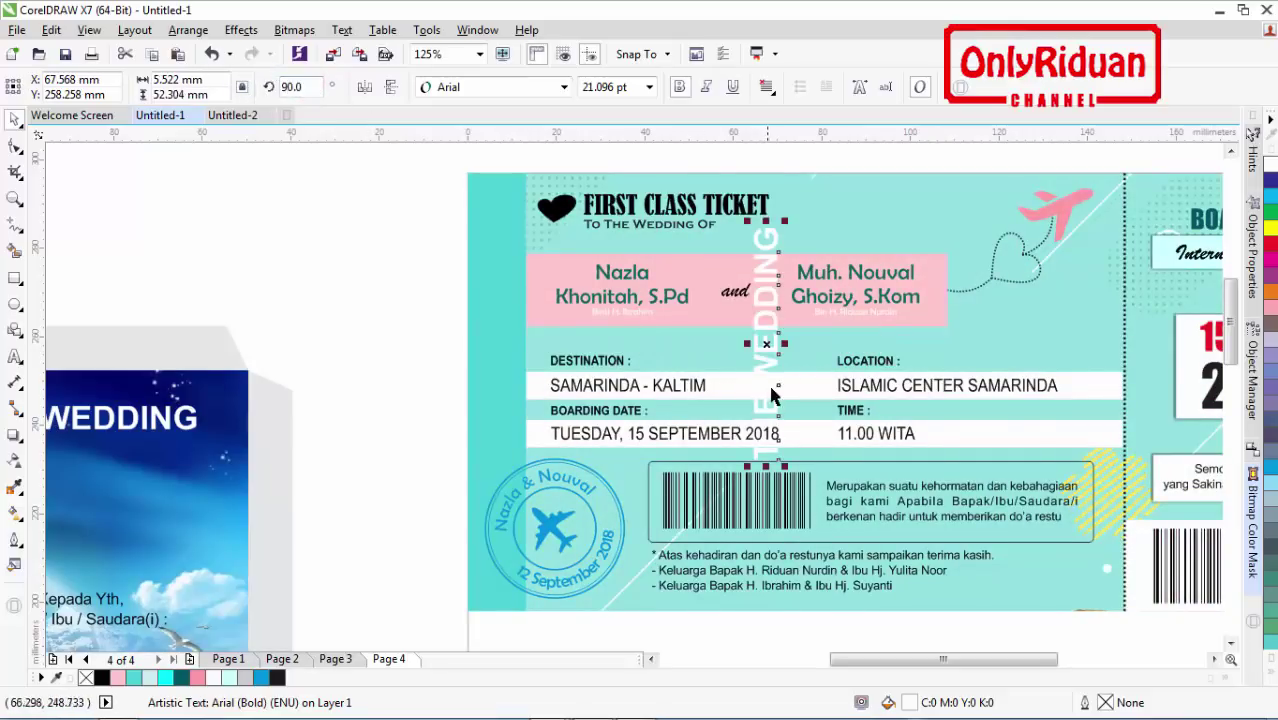
{"action": "left_click_drag", "start_coordinate": [770, 343], "coordinate": [498, 311]}
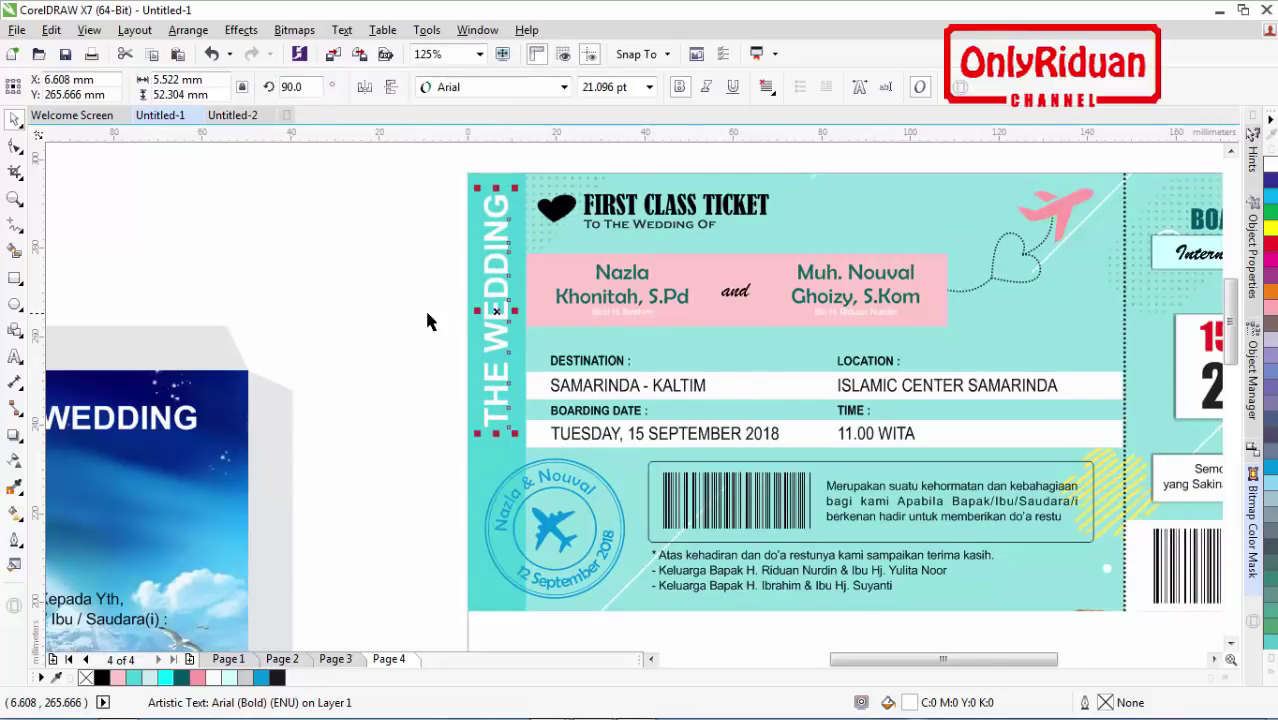
Step: Delete the empty rectangle below the boarding-pass stub
{"action": "scroll", "coordinate": [420, 310], "scroll_direction": "down", "scroll_amount": 1}
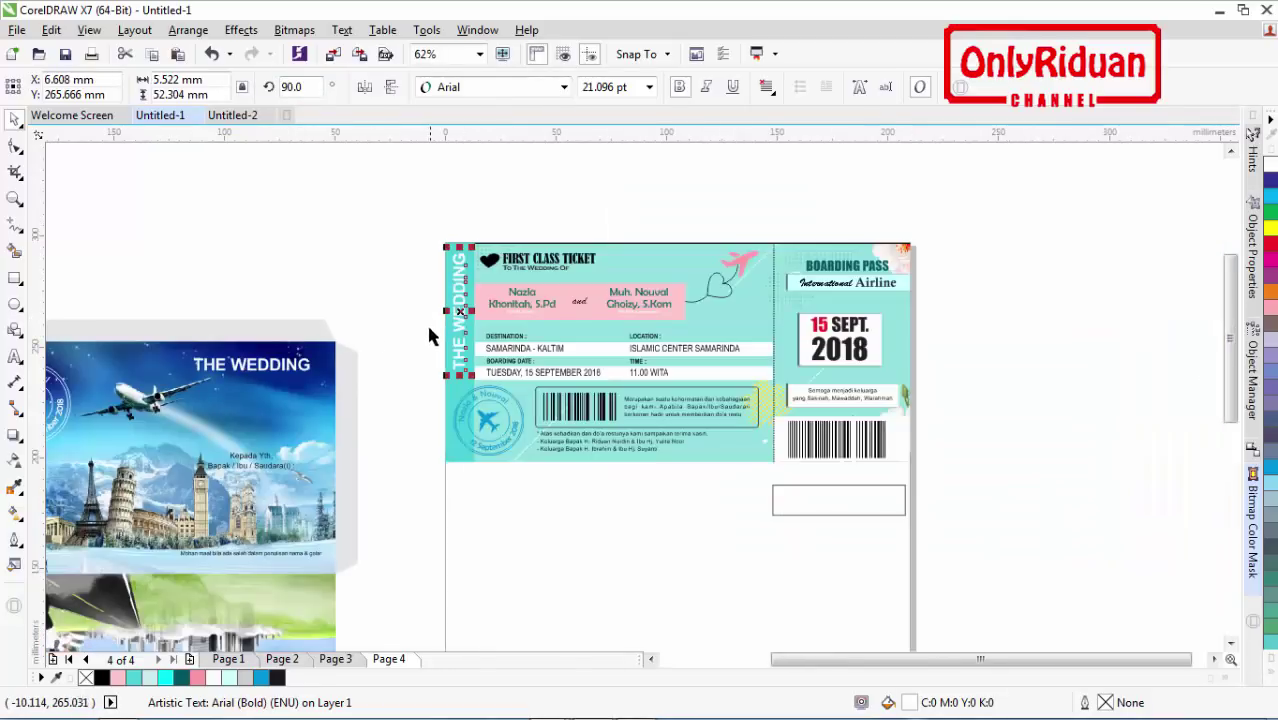
{"action": "left_click", "coordinate": [773, 505]}
{"action": "key", "text": "Delete"}
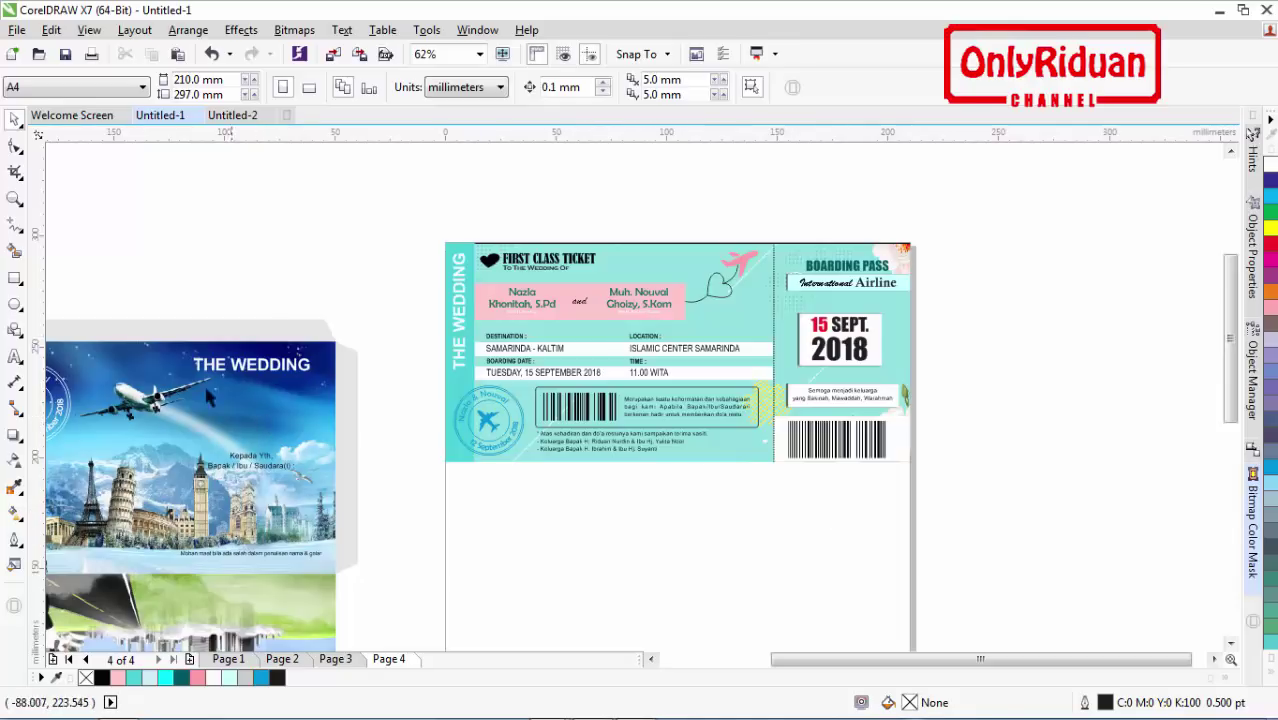
Step: Draw a 210 × 99 mm rectangle around the whole ticket and move it to the empty area right of the page
{"action": "left_click", "coordinate": [16, 279]}
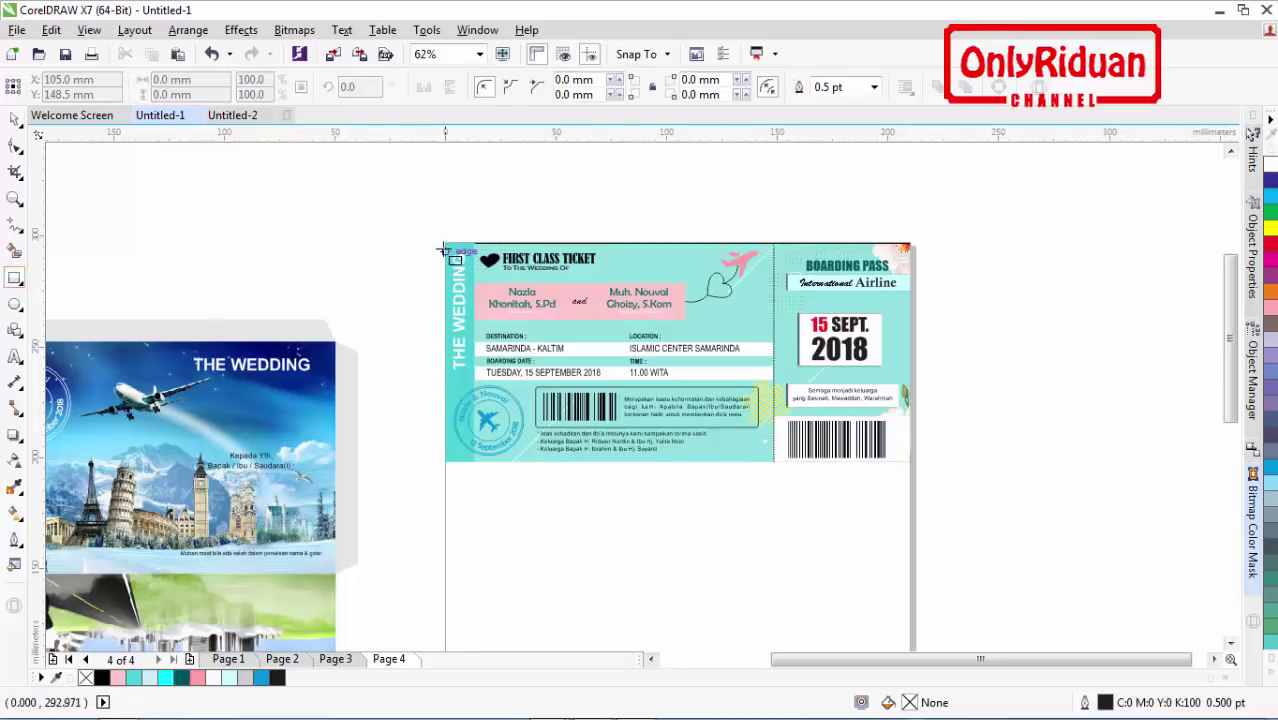
{"action": "left_click_drag", "start_coordinate": [446, 243], "coordinate": [914, 464]}
{"action": "left_click", "coordinate": [15, 119]}
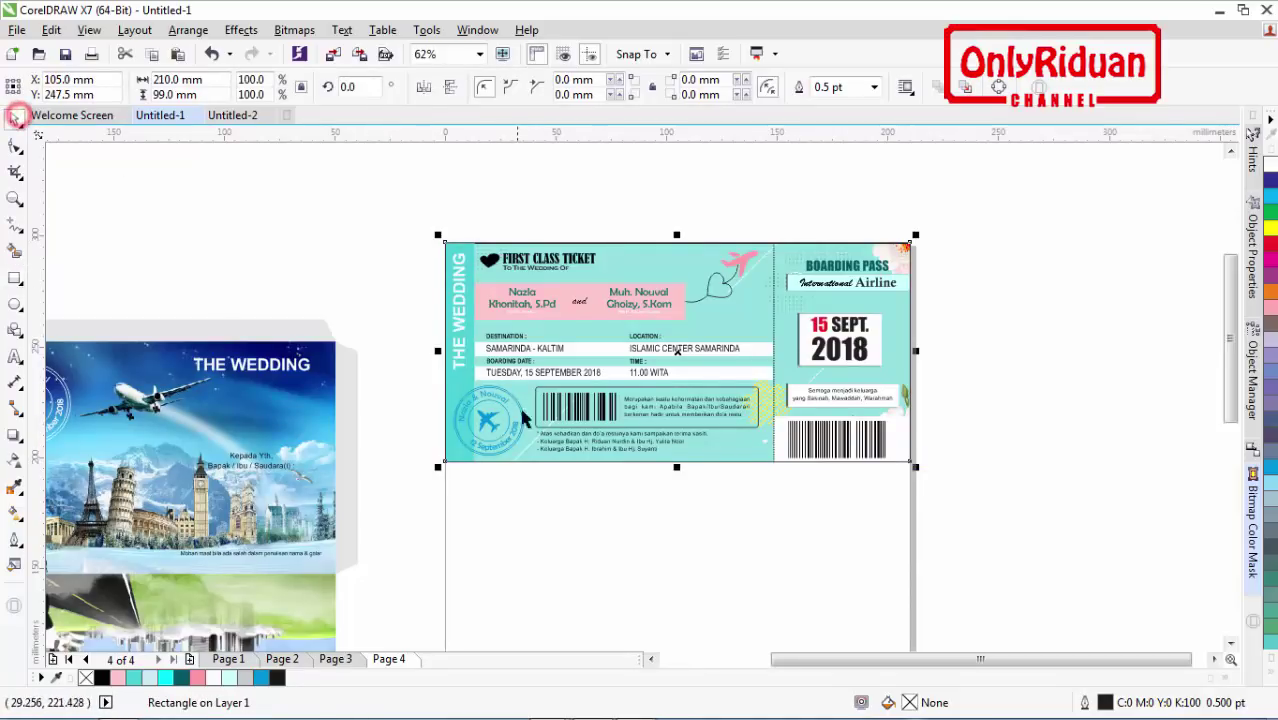
{"action": "left_click_drag", "start_coordinate": [586, 335], "coordinate": [1113, 377]}
{"action": "left_click", "coordinate": [1214, 659]}
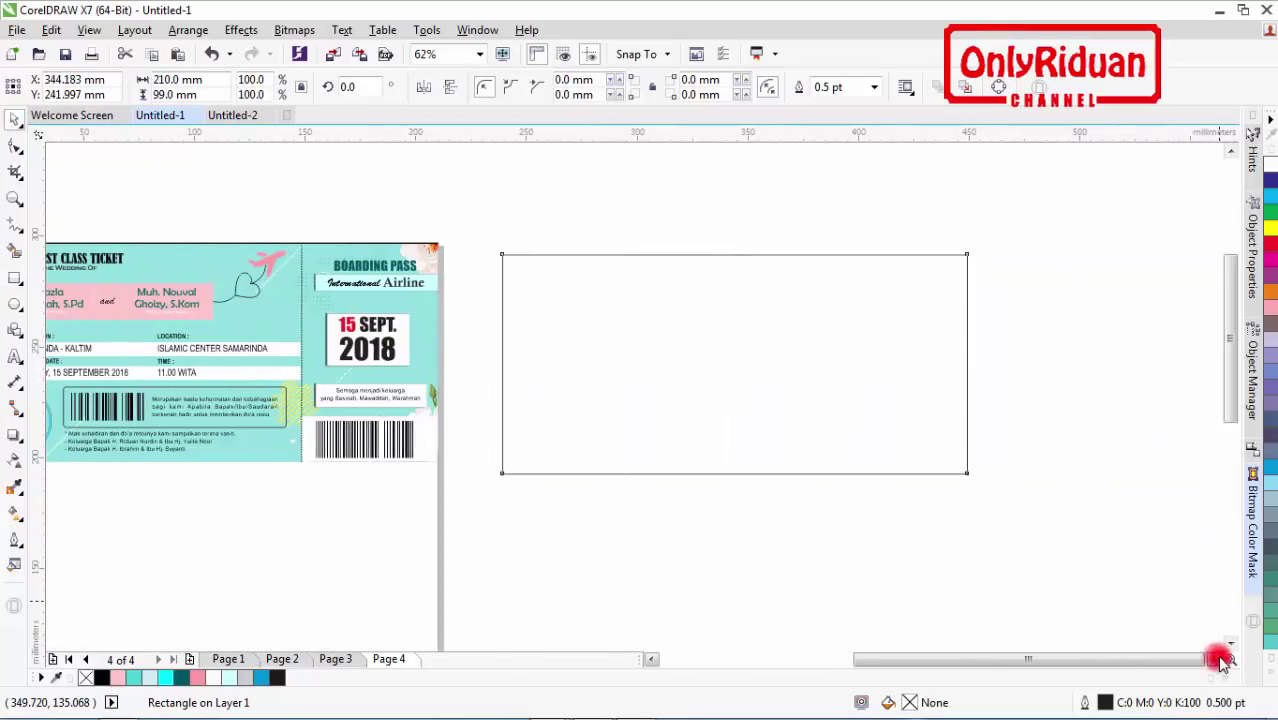
{"action": "left_click", "coordinate": [772, 522]}
{"action": "left_click", "coordinate": [740, 409]}
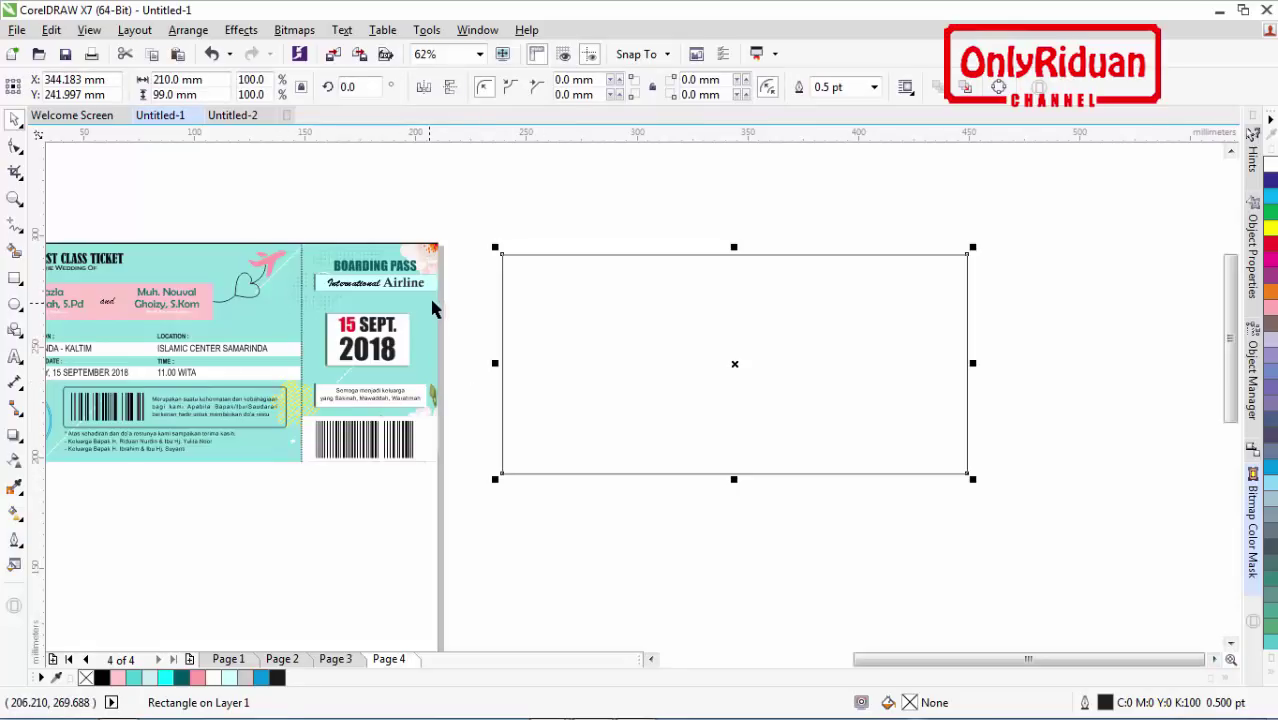
Step: Switch the drawing units to centimeters and reselect the empty rectangle beside the page
{"action": "left_click", "coordinate": [479, 191]}
{"action": "left_click", "coordinate": [468, 87]}
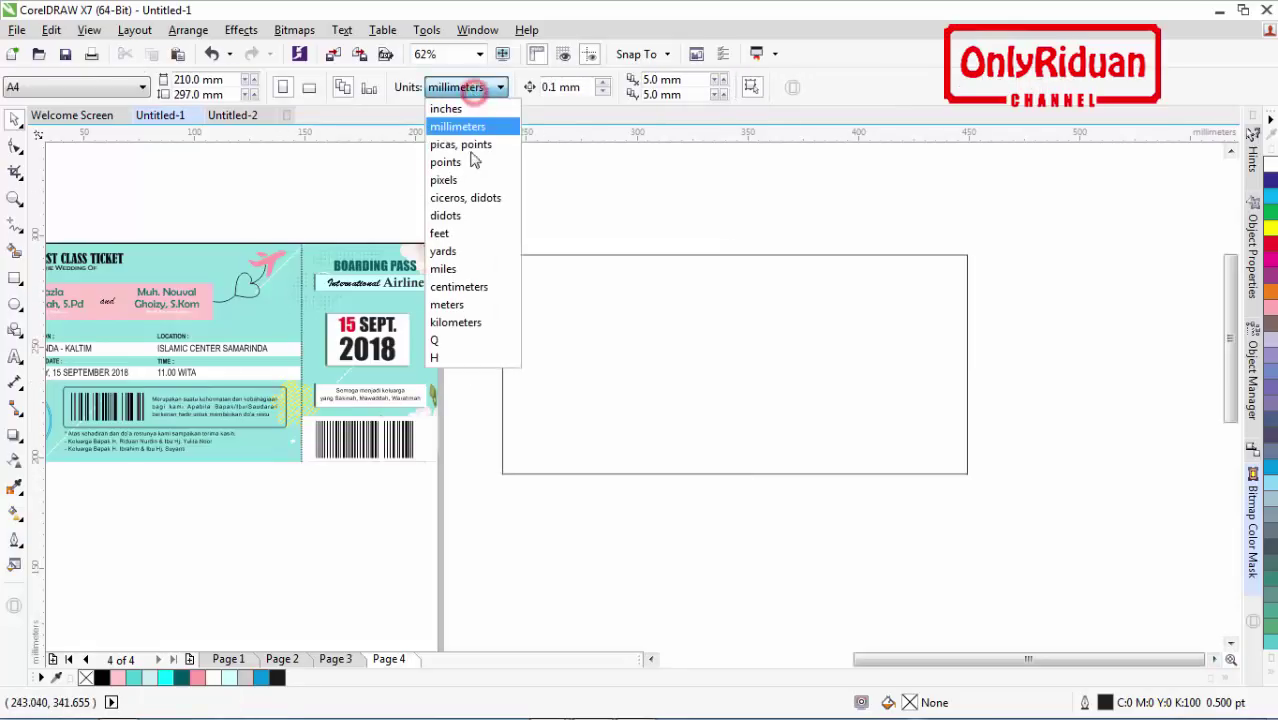
{"action": "left_click", "coordinate": [465, 286]}
{"action": "left_click", "coordinate": [579, 305]}
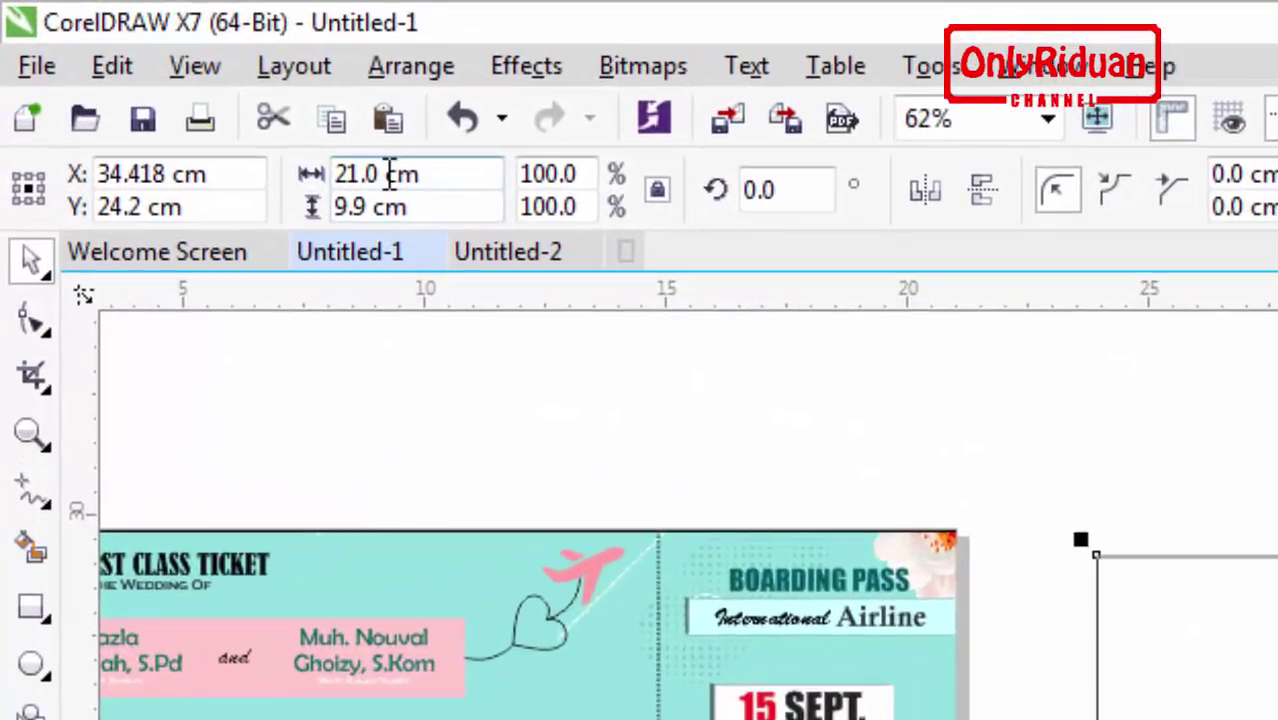
Step: Try a width of 21.5 cm on the empty rectangle with its proportions locked, and undo the resize
{"action": "left_click", "coordinate": [189, 85]}
{"action": "double_click", "coordinate": [378, 173]}
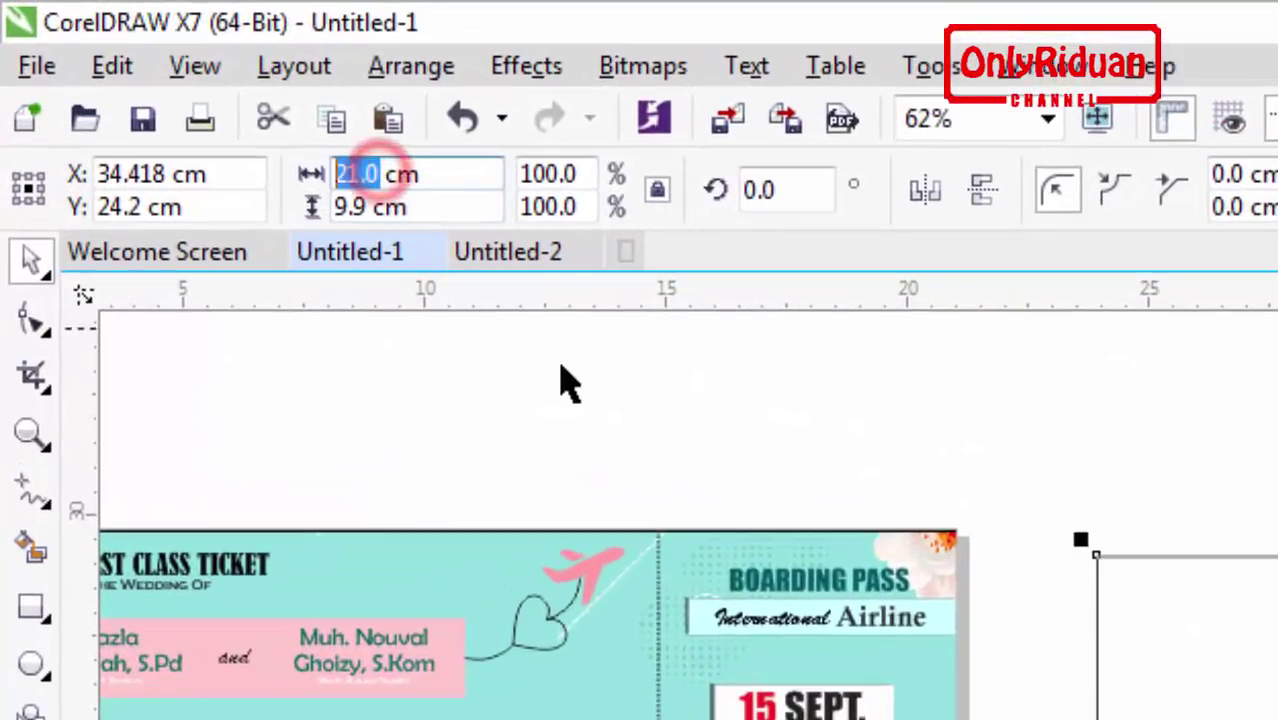
{"action": "left_click", "coordinate": [368, 171]}
{"action": "left_click_drag", "start_coordinate": [376, 172], "coordinate": [369, 173]}
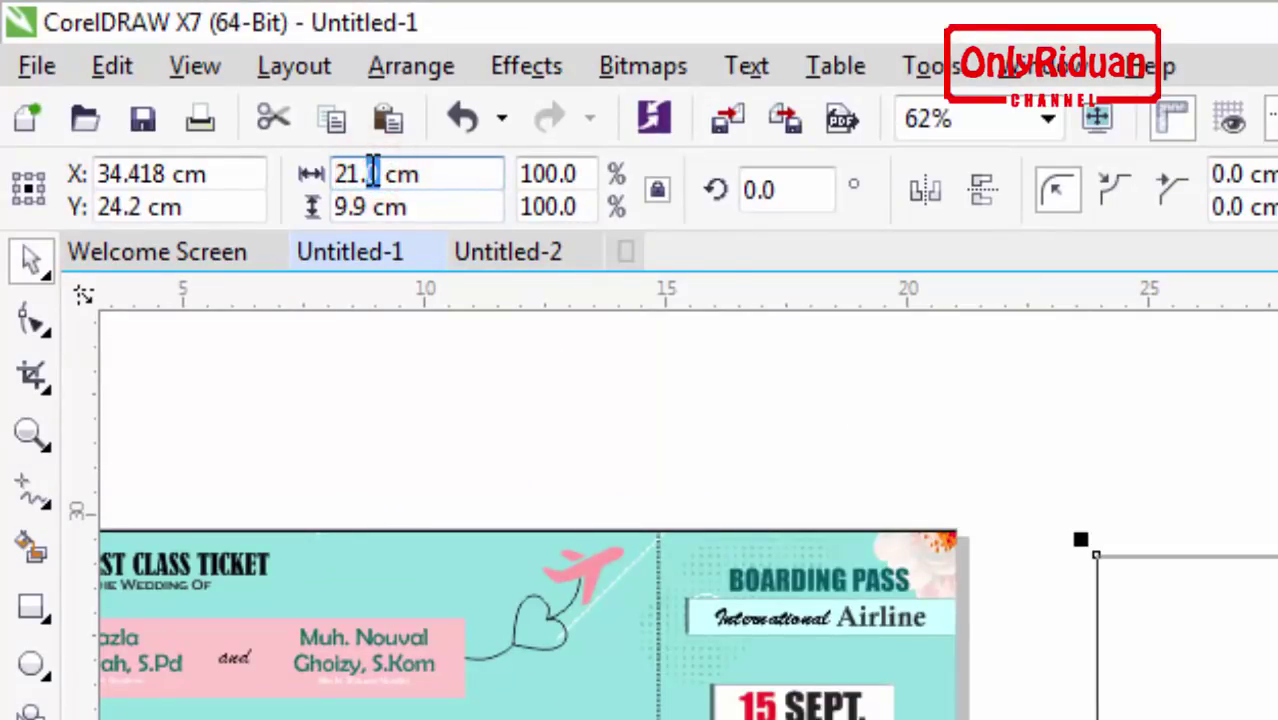
{"action": "type", "text": "5"}
{"action": "key", "text": "Return"}
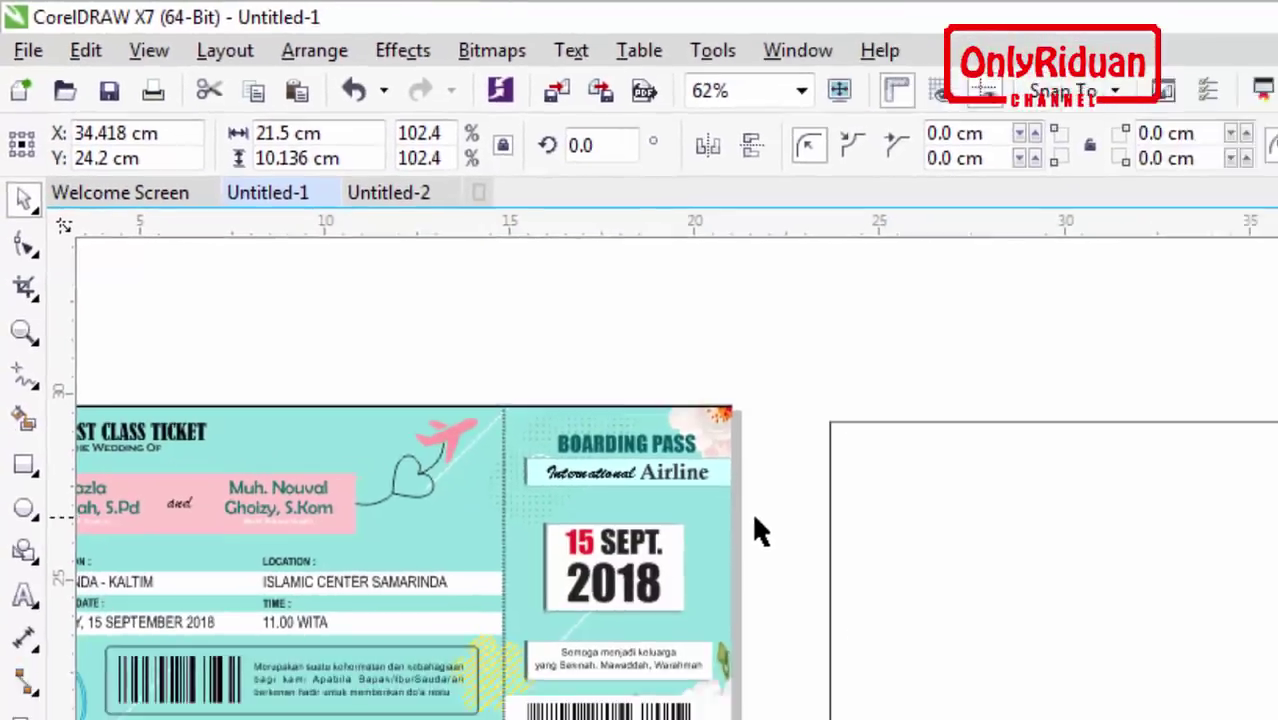
{"action": "key", "text": "ctrl+z"}
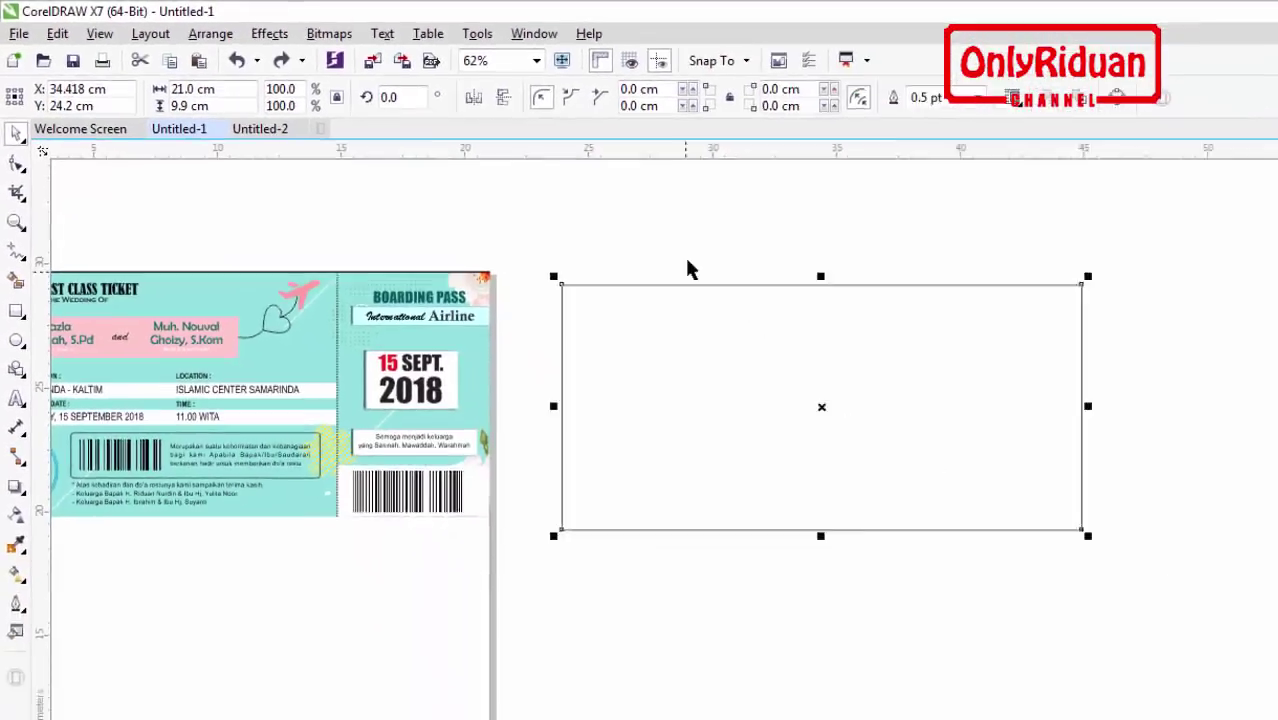
Step: Reselect the empty rectangle, try the 21.5 cm width again while using the lock ratio option, and undo it
{"action": "left_click", "coordinate": [692, 236]}
{"action": "left_click", "coordinate": [650, 319]}
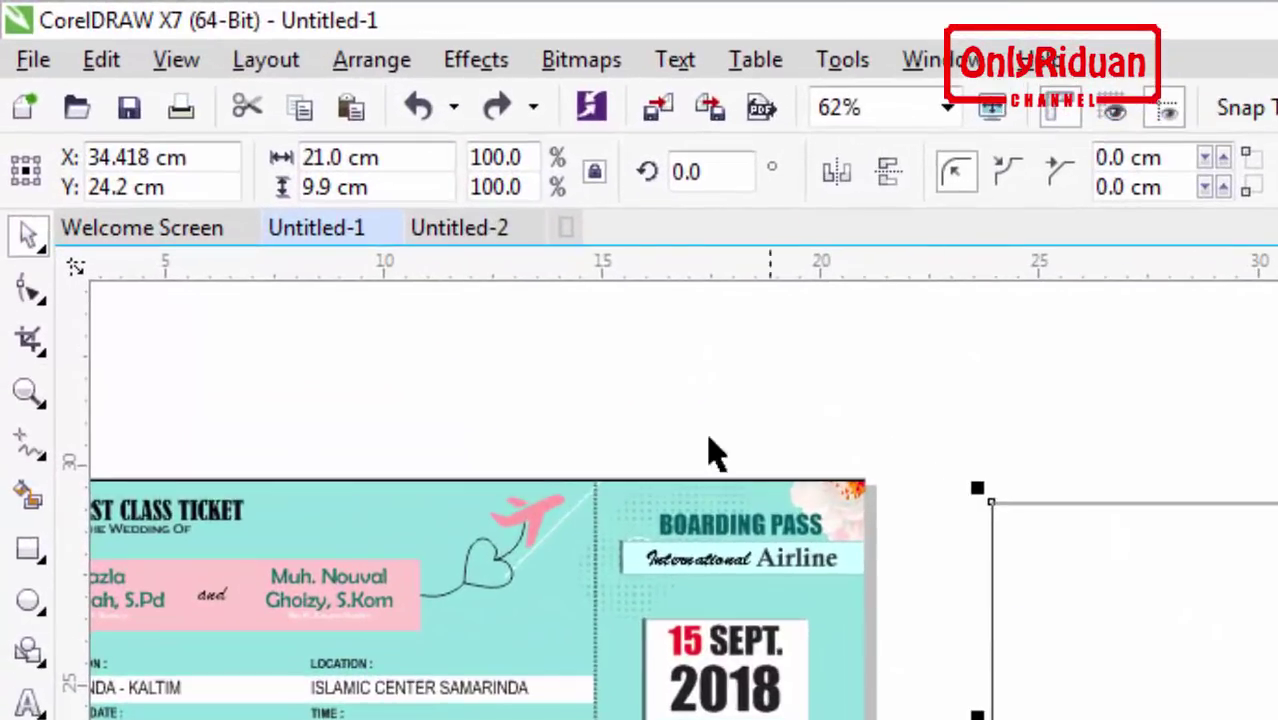
{"action": "left_click", "coordinate": [595, 171]}
{"action": "left_click_drag", "start_coordinate": [340, 157], "coordinate": [323, 158]}
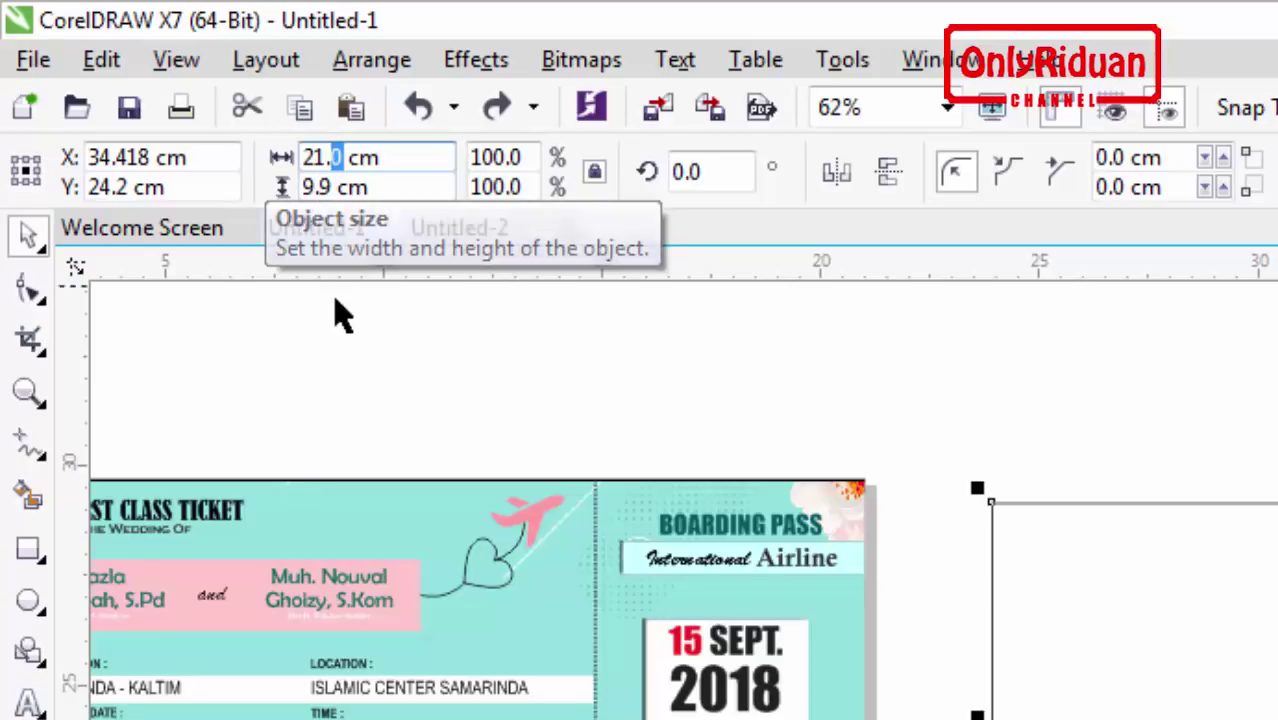
{"action": "left_click", "coordinate": [341, 155]}
{"action": "left_click_drag", "start_coordinate": [342, 156], "coordinate": [332, 156]}
{"action": "type", "text": "5"}
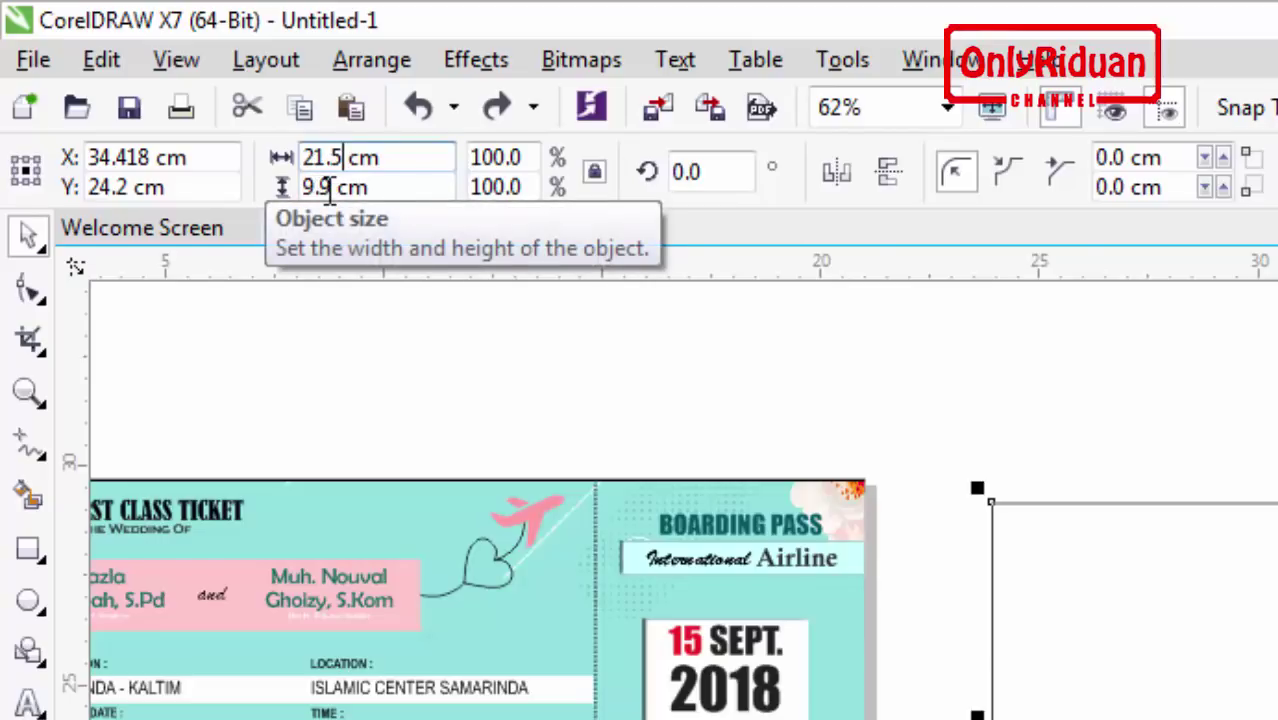
{"action": "left_click", "coordinate": [594, 172]}
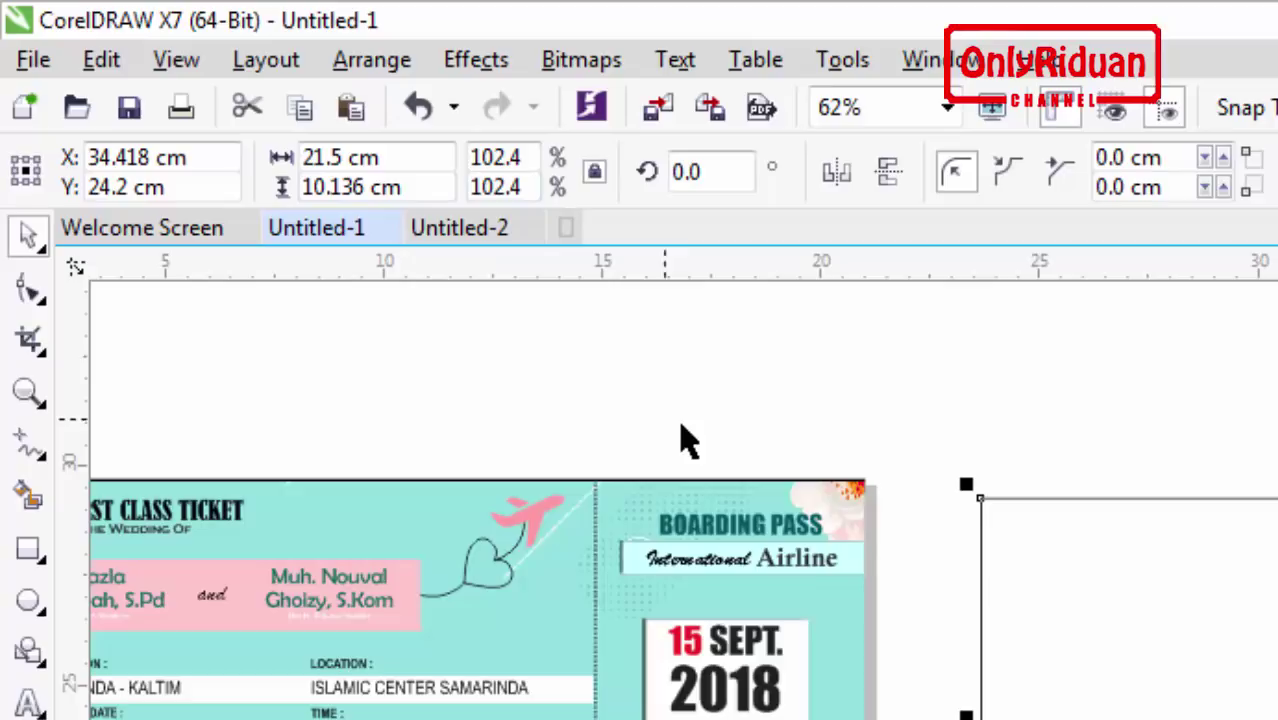
{"action": "key", "text": "ctrl+z"}
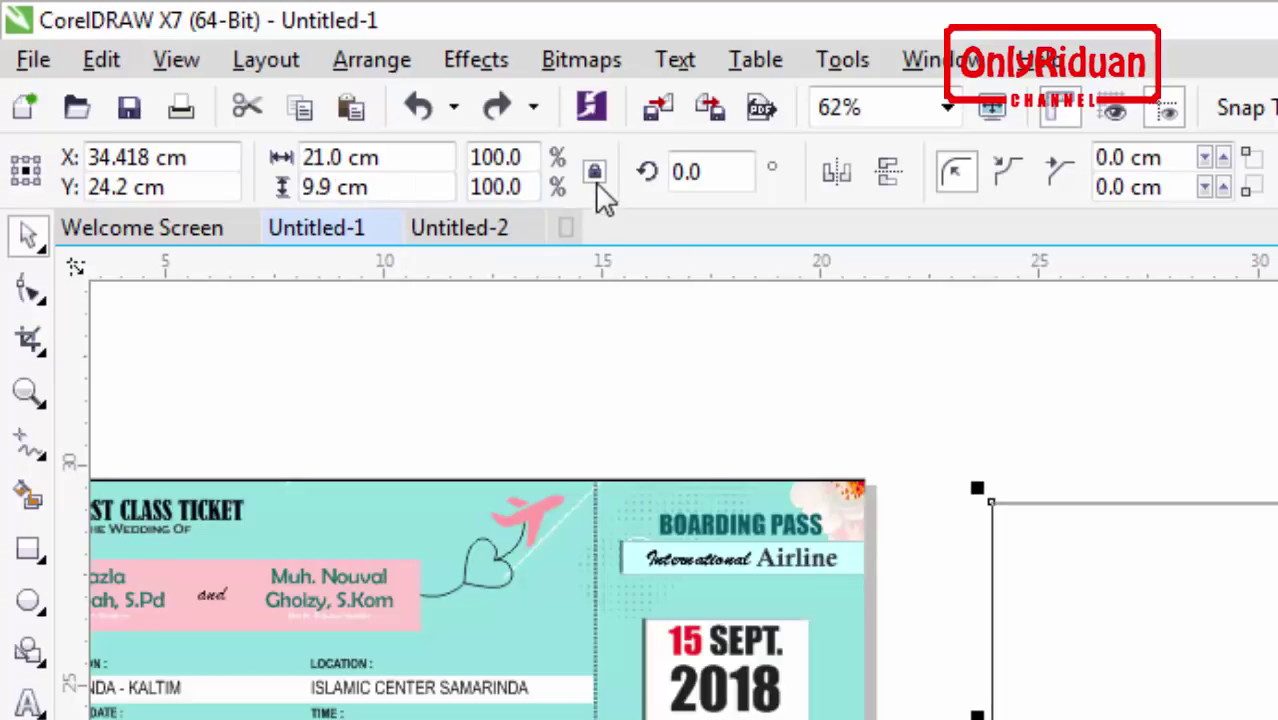
Step: Set the empty rectangle's width to 21.5 cm with proportional scaling and move it over the ticket as a surrounding frame
{"action": "left_click", "coordinate": [337, 157]}
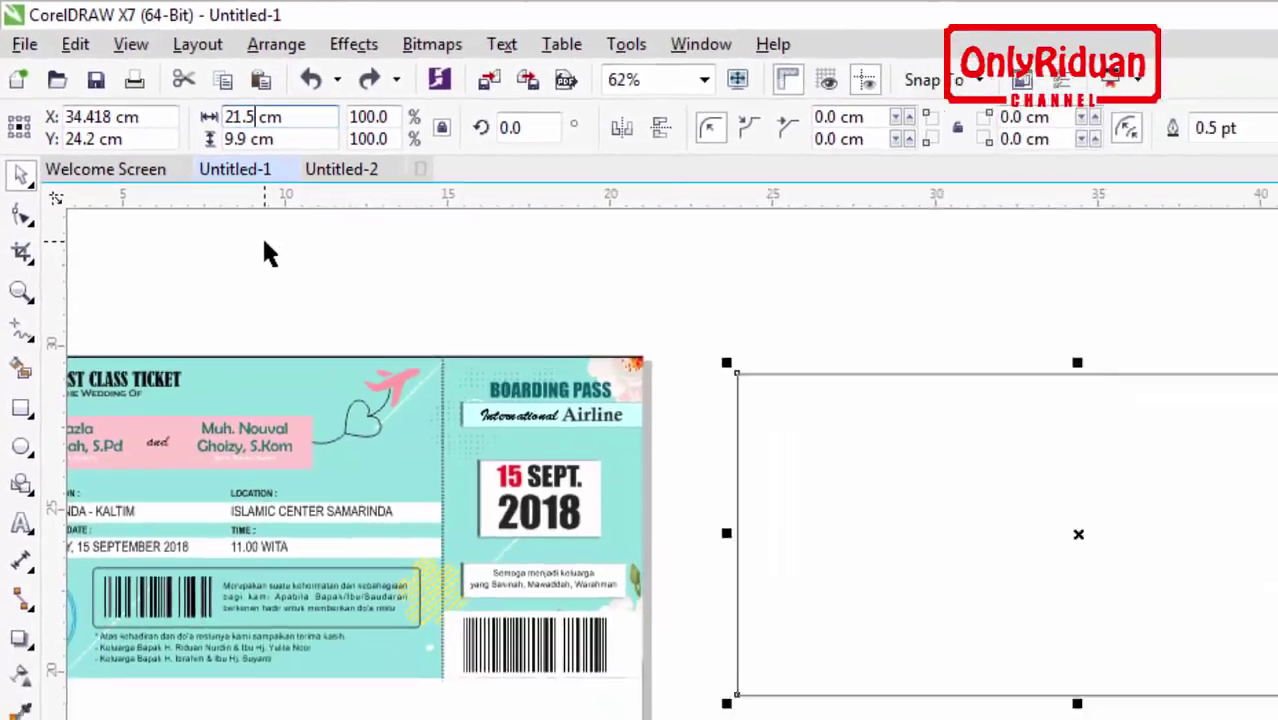
{"action": "key", "text": "Return"}
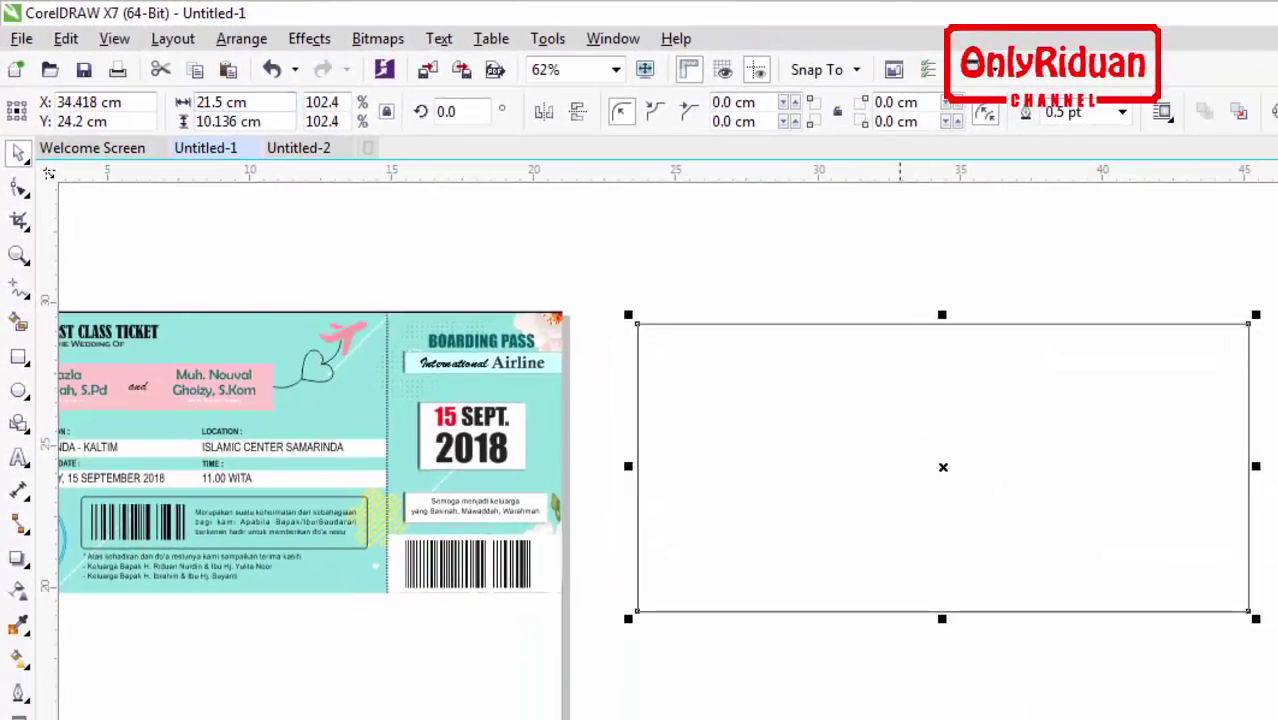
{"action": "scroll", "coordinate": [1253, 612], "scroll_direction": "left", "scroll_amount": 3}
{"action": "left_click_drag", "start_coordinate": [1243, 470], "coordinate": [566, 452]}
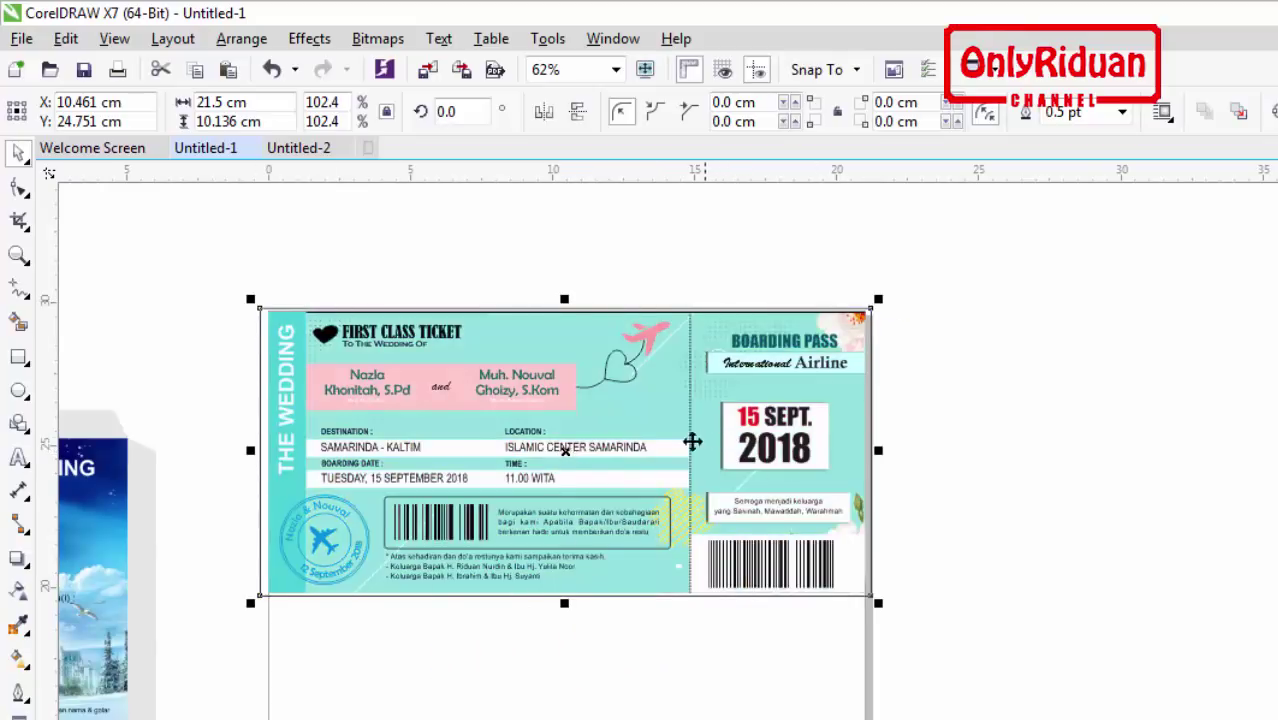
Step: Move the rectangle off the ticket to the empty area right of the page
{"action": "left_click_drag", "start_coordinate": [565, 452], "coordinate": [1272, 500]}
{"action": "scroll", "coordinate": [1272, 500], "scroll_direction": "down", "scroll_amount": 2}
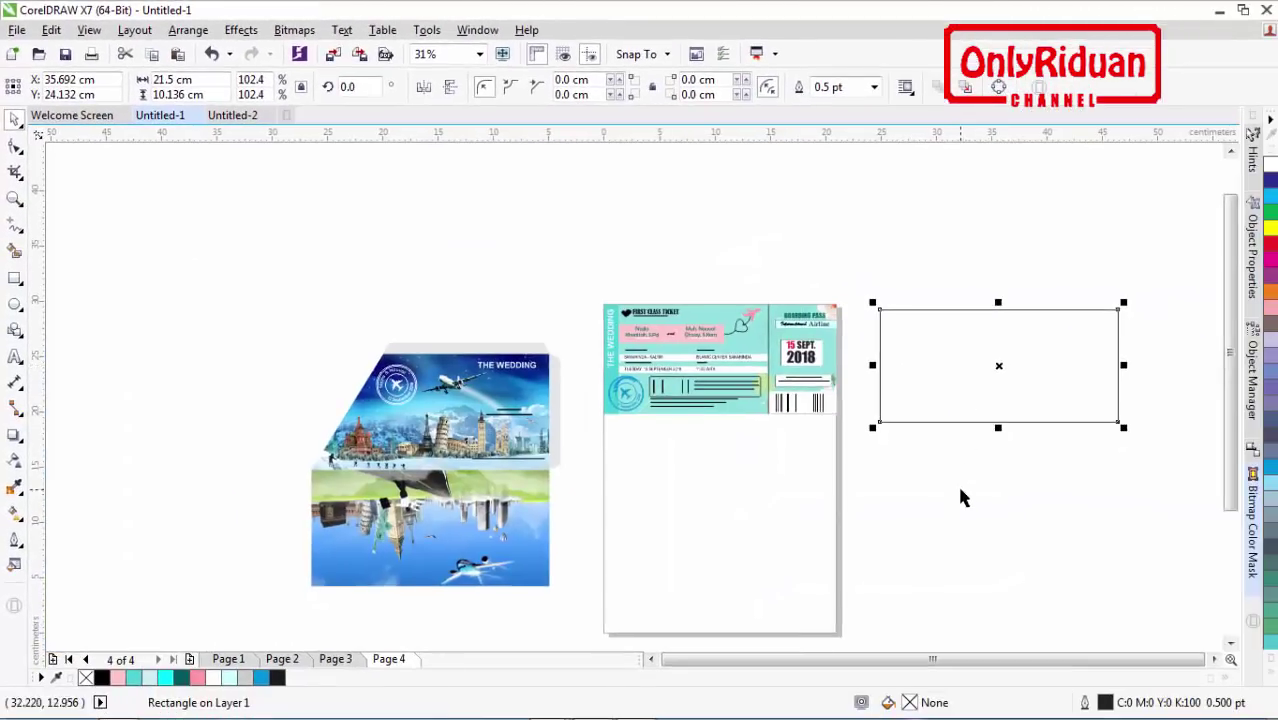
{"action": "left_click", "coordinate": [1214, 659]}
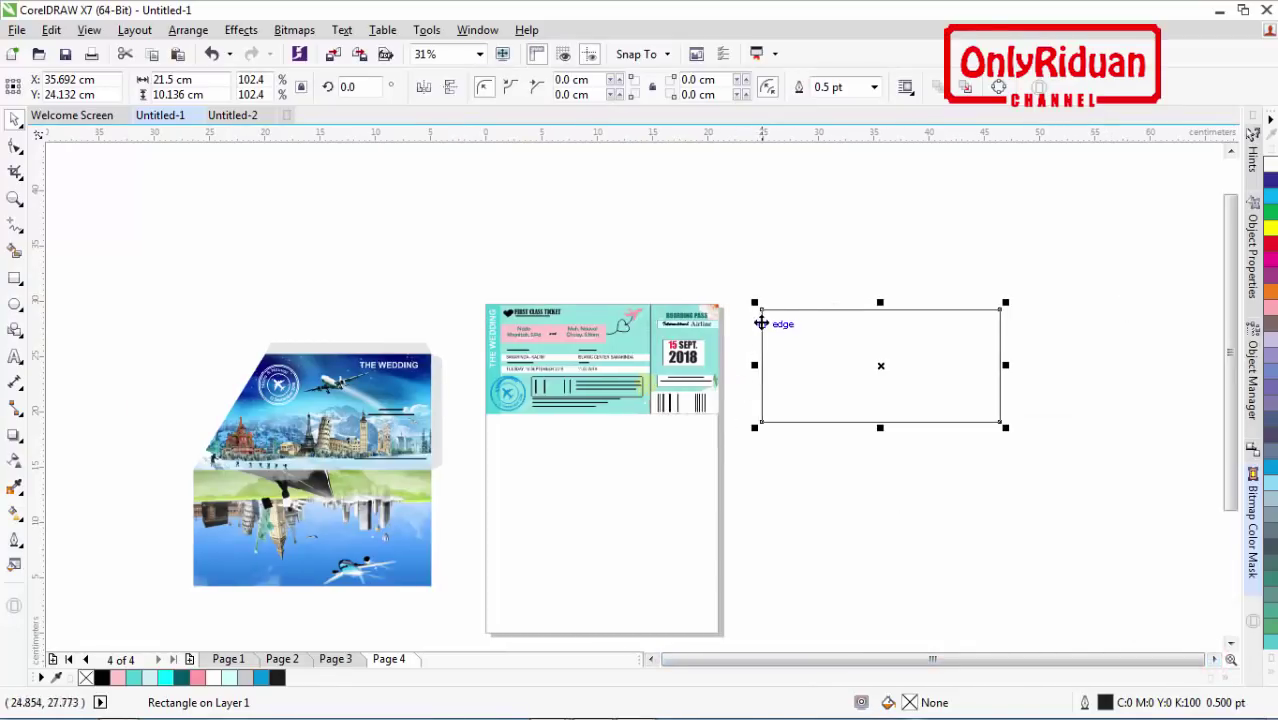
Step: Duplicate the 21.5 cm wide rectangle directly below the original so they share an edge, and select the upper one
{"action": "left_click_drag", "start_coordinate": [762, 310], "coordinate": [760, 422]}
{"action": "left_click", "coordinate": [1064, 374]}
{"action": "left_click", "coordinate": [962, 358]}
{"action": "left_click", "coordinate": [1111, 384]}
{"action": "left_click", "coordinate": [928, 362]}
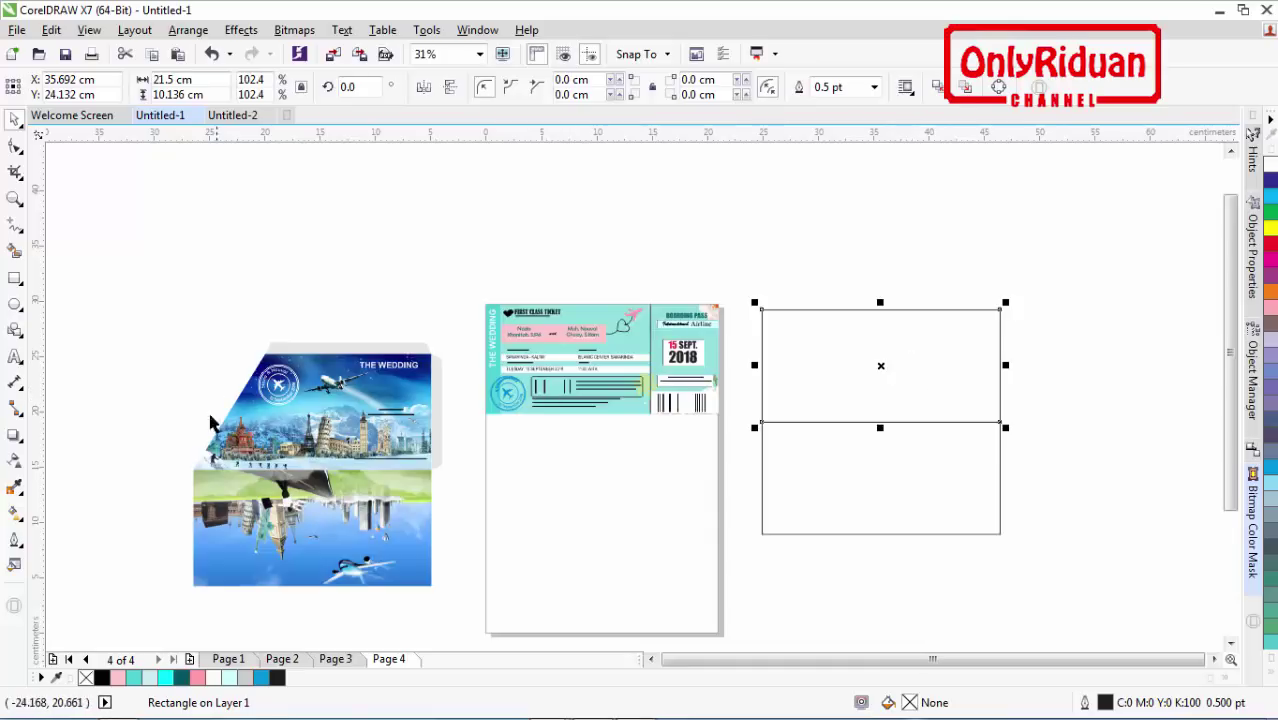
Step: Convert the upper rectangle to curves and move its top-left node horizontally inward to give the panel a slanted left side
{"action": "right_click", "coordinate": [937, 352]}
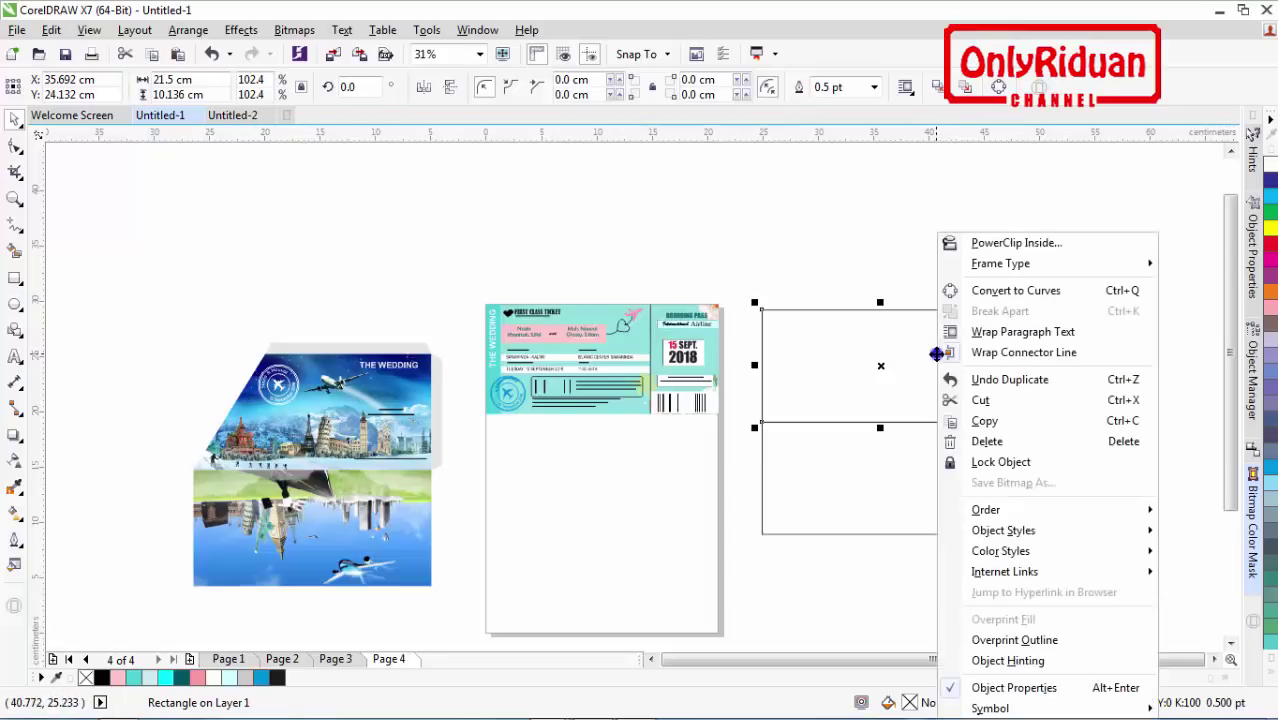
{"action": "left_click", "coordinate": [1016, 291]}
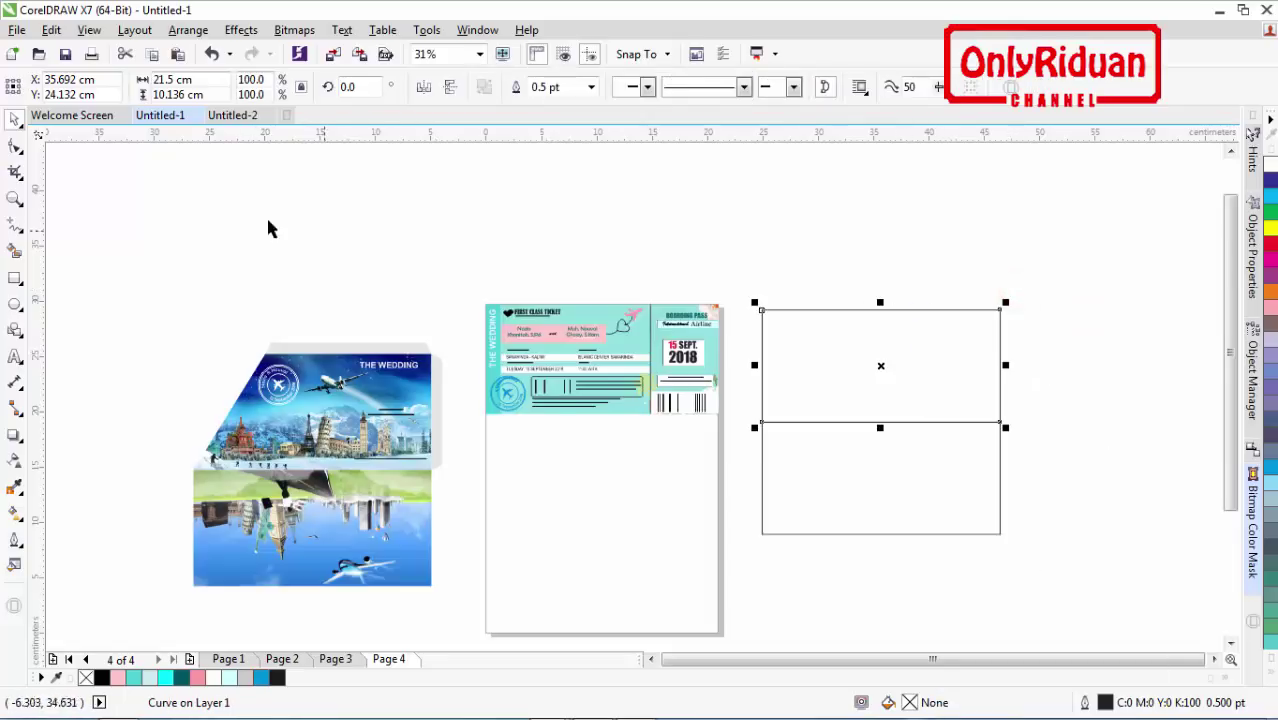
{"action": "left_click", "coordinate": [15, 147]}
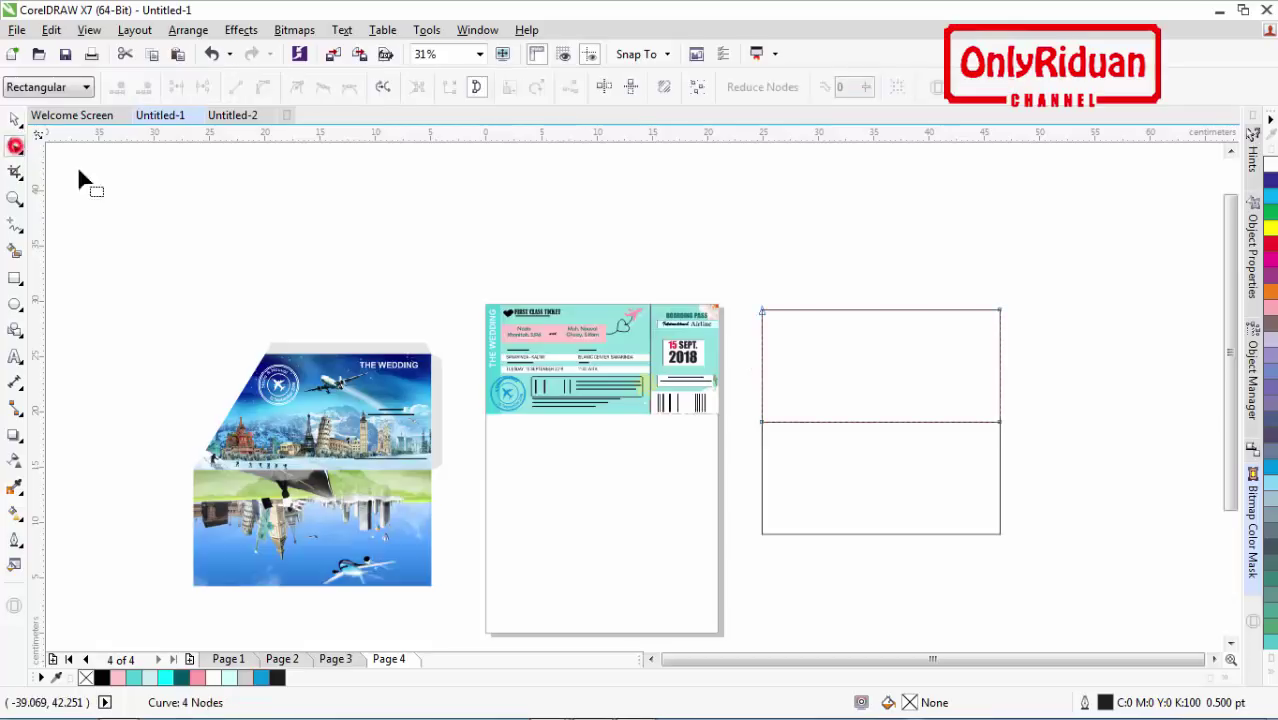
{"action": "left_click_drag", "start_coordinate": [762, 312], "coordinate": [826, 312]}
{"action": "left_click", "coordinate": [15, 119]}
{"action": "left_click", "coordinate": [883, 242]}
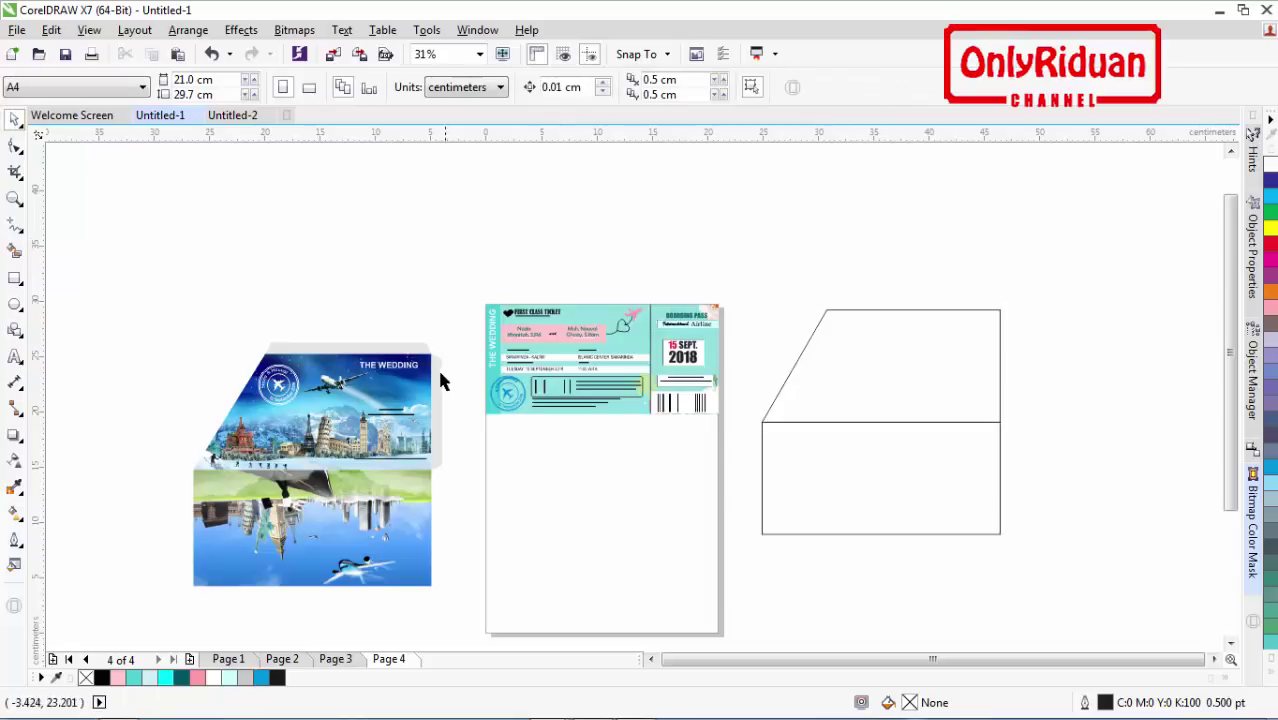
Step: Draw a thin rectangle about 15.6 cm wide along the slanted panel's upper edge and set its height to 1 cm
{"action": "left_click", "coordinate": [393, 352]}
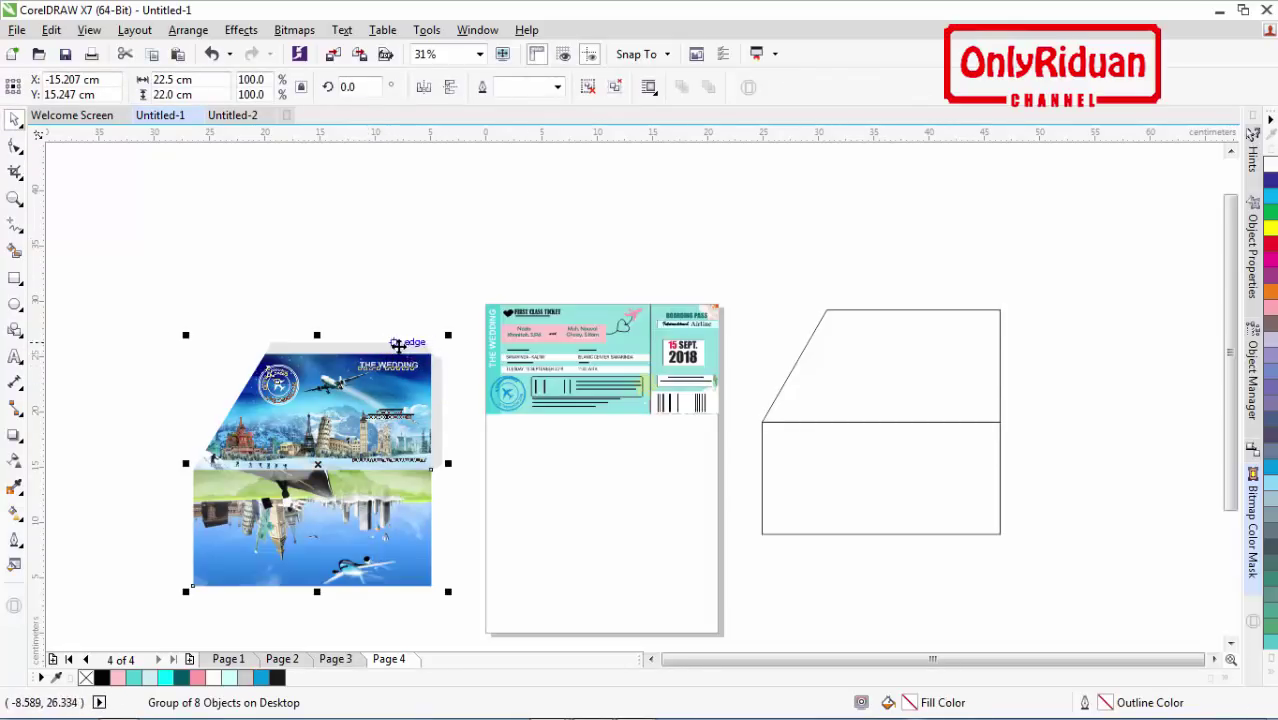
{"action": "left_click", "coordinate": [14, 280]}
{"action": "left_click_drag", "start_coordinate": [1000, 310], "coordinate": [825, 294]}
{"action": "left_click_drag", "start_coordinate": [827, 295], "coordinate": [827, 295]}
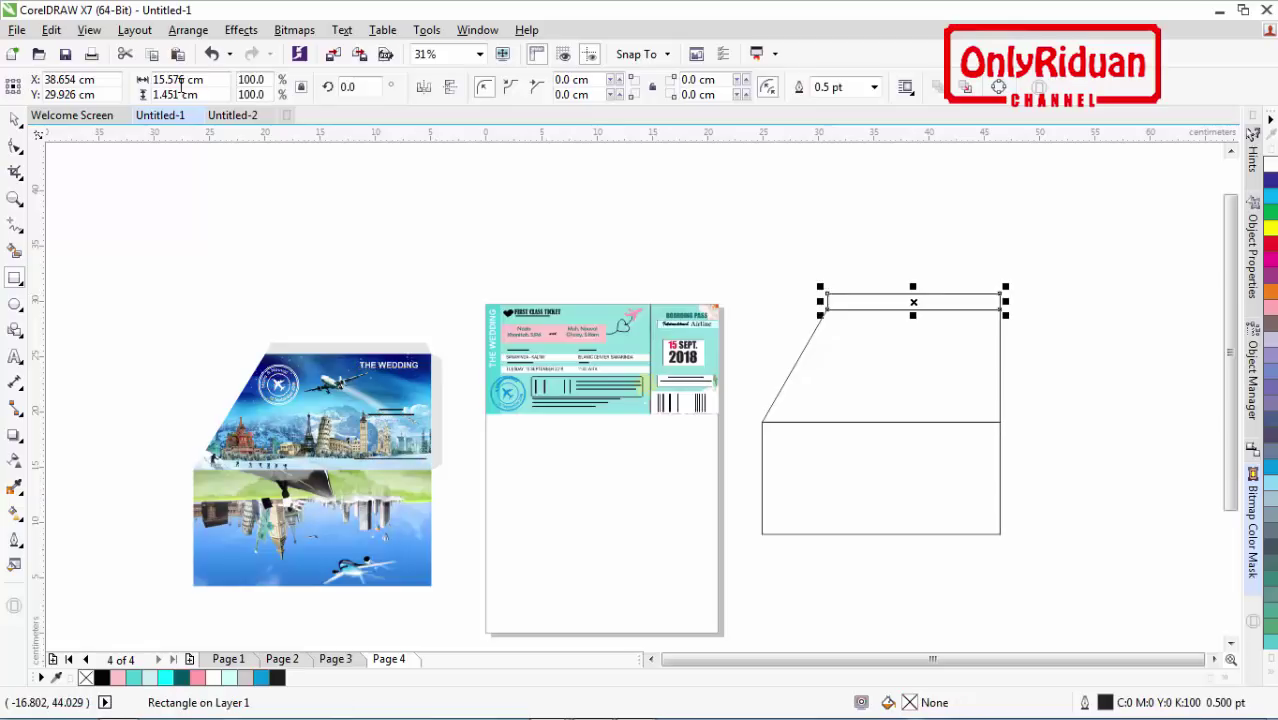
{"action": "key", "text": "Tab"}
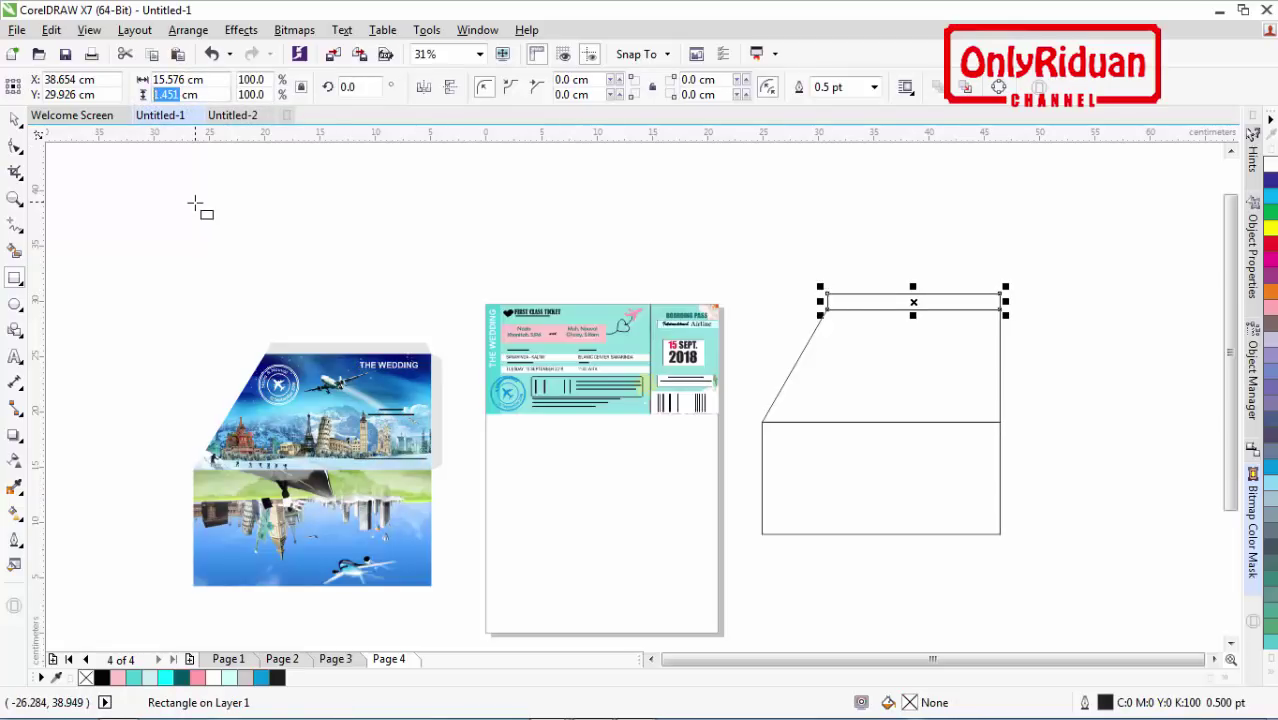
{"action": "type", "text": "1"}
{"action": "key", "text": "Return"}
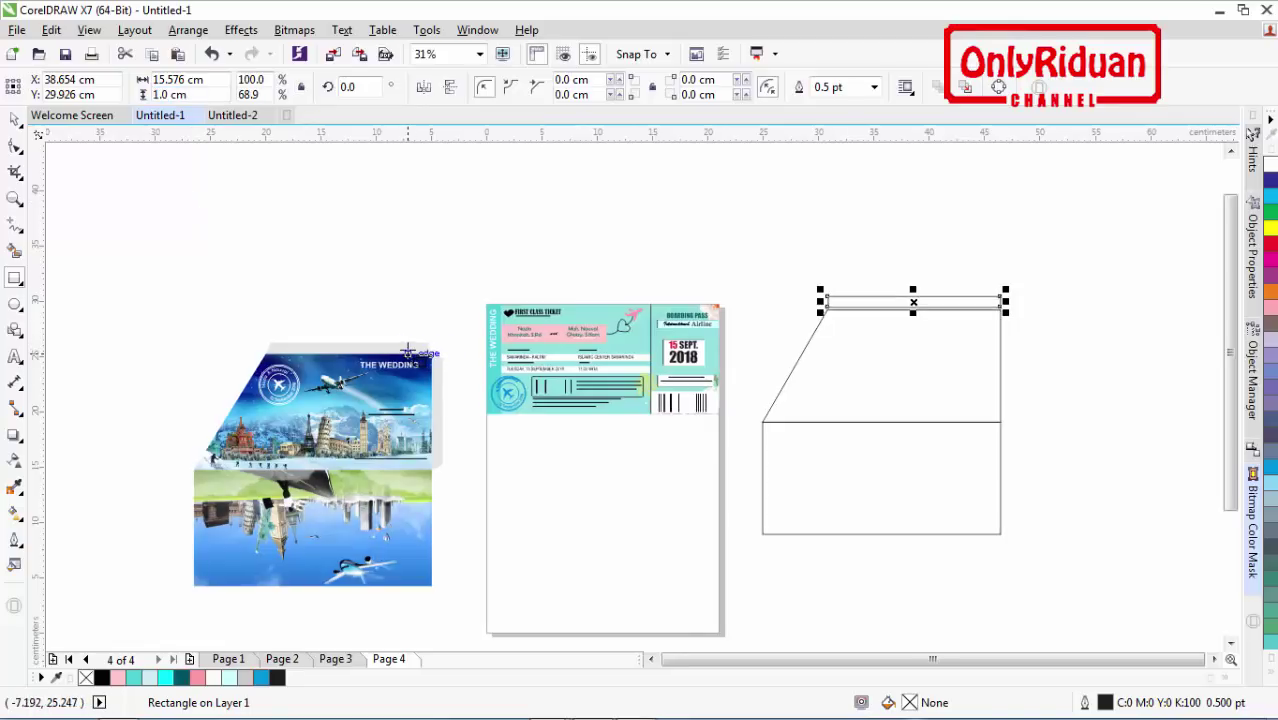
Step: Snap the thin strip onto the panel's upper edge and stretch it to about 15.7 cm wide so it spans the whole edge
{"action": "scroll", "coordinate": [880, 300], "scroll_direction": "up", "scroll_amount": 2}
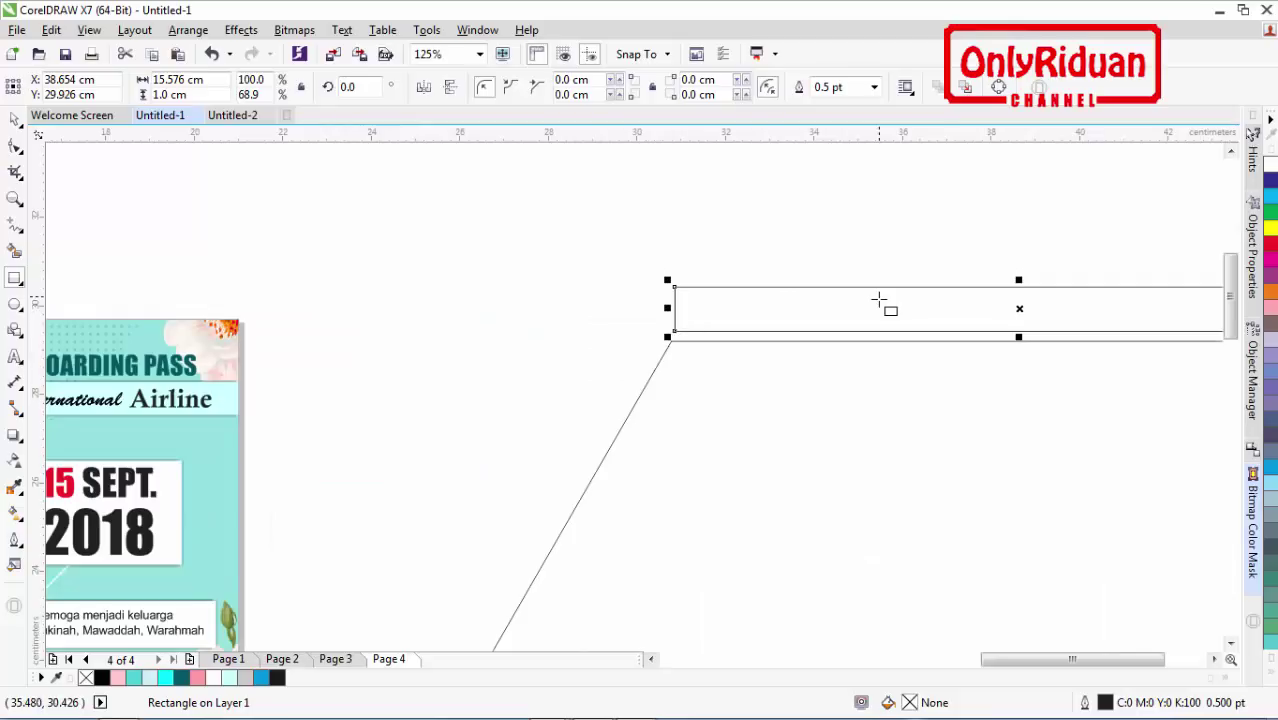
{"action": "left_click", "coordinate": [16, 121]}
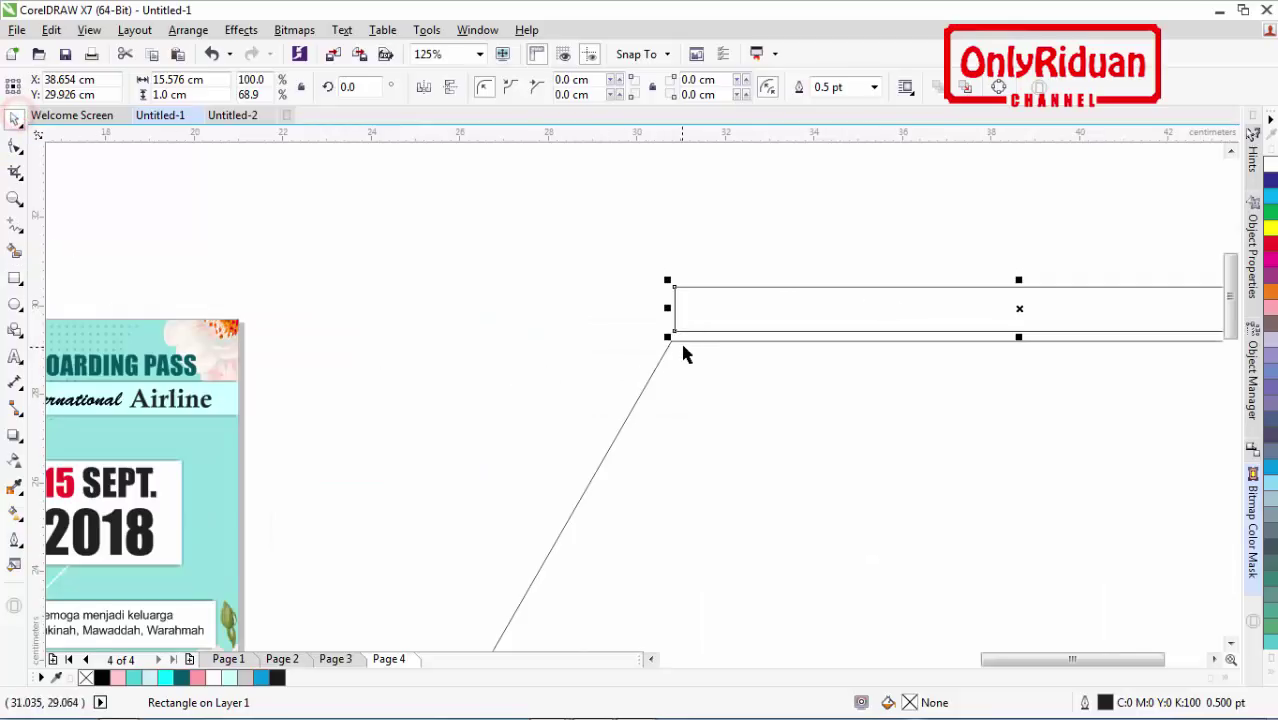
{"action": "mouse_move", "coordinate": [675, 330]}
{"action": "left_mouse_down"}
{"action": "mouse_move", "coordinate": [736, 242]}
{"action": "mouse_move", "coordinate": [676, 341]}
{"action": "left_mouse_up"}
{"action": "scroll", "coordinate": [680, 341], "scroll_direction": "down", "scroll_amount": 1}
{"action": "scroll", "coordinate": [952, 355], "scroll_direction": "up", "scroll_amount": 2}
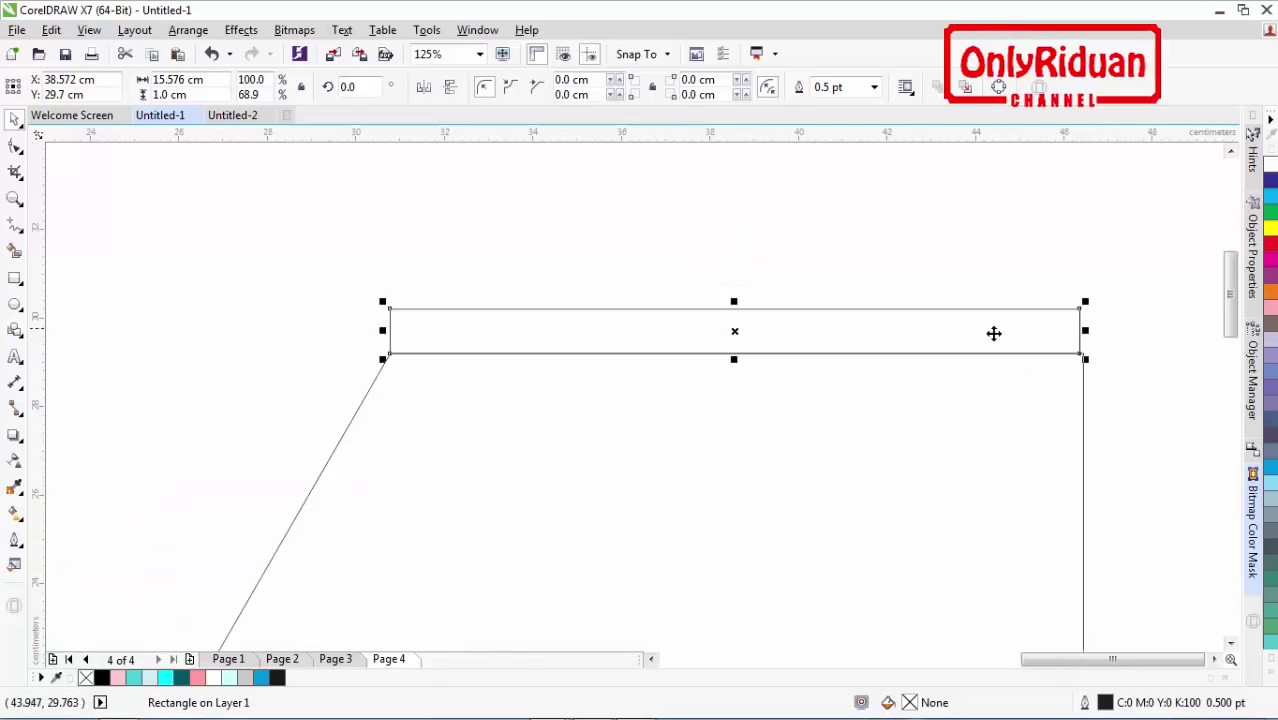
{"action": "left_click_drag", "start_coordinate": [1035, 292], "coordinate": [1052, 340]}
{"action": "scroll", "coordinate": [1050, 345], "scroll_direction": "down", "scroll_amount": 1}
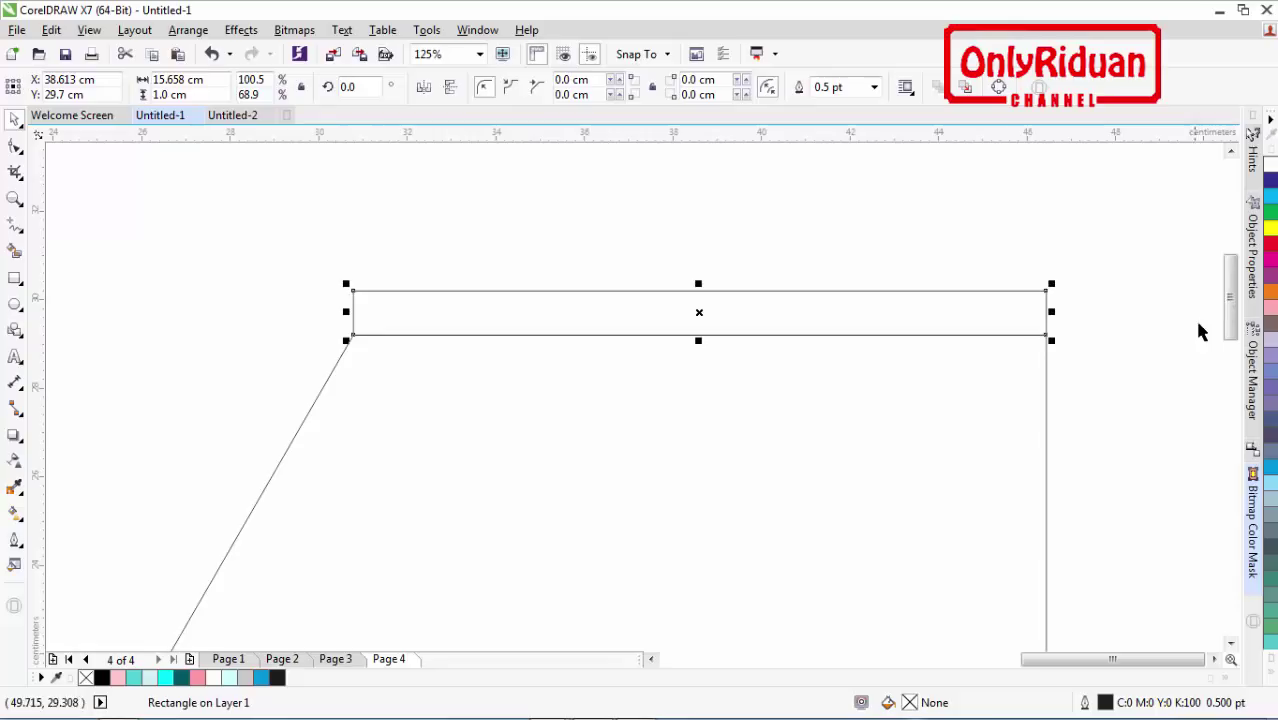
Step: Draw a vertical rectangle about 10.1 cm tall along the slanted panel's right edge and set its width to 1 cm
{"action": "mouse_move", "coordinate": [1235, 300]}
{"action": "left_mouse_down"}
{"action": "mouse_move", "coordinate": [1237, 328]}
{"action": "mouse_move", "coordinate": [1237, 300]}
{"action": "left_mouse_up"}
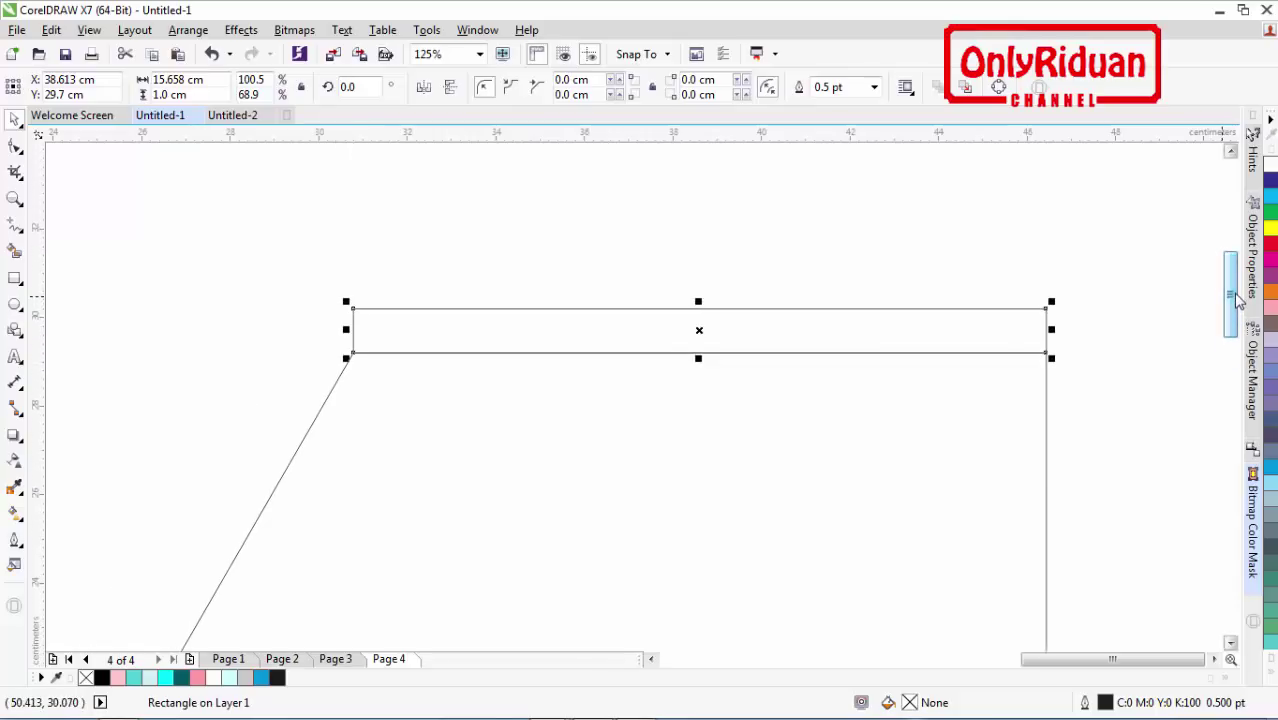
{"action": "left_click", "coordinate": [1215, 659]}
{"action": "left_click", "coordinate": [1230, 644]}
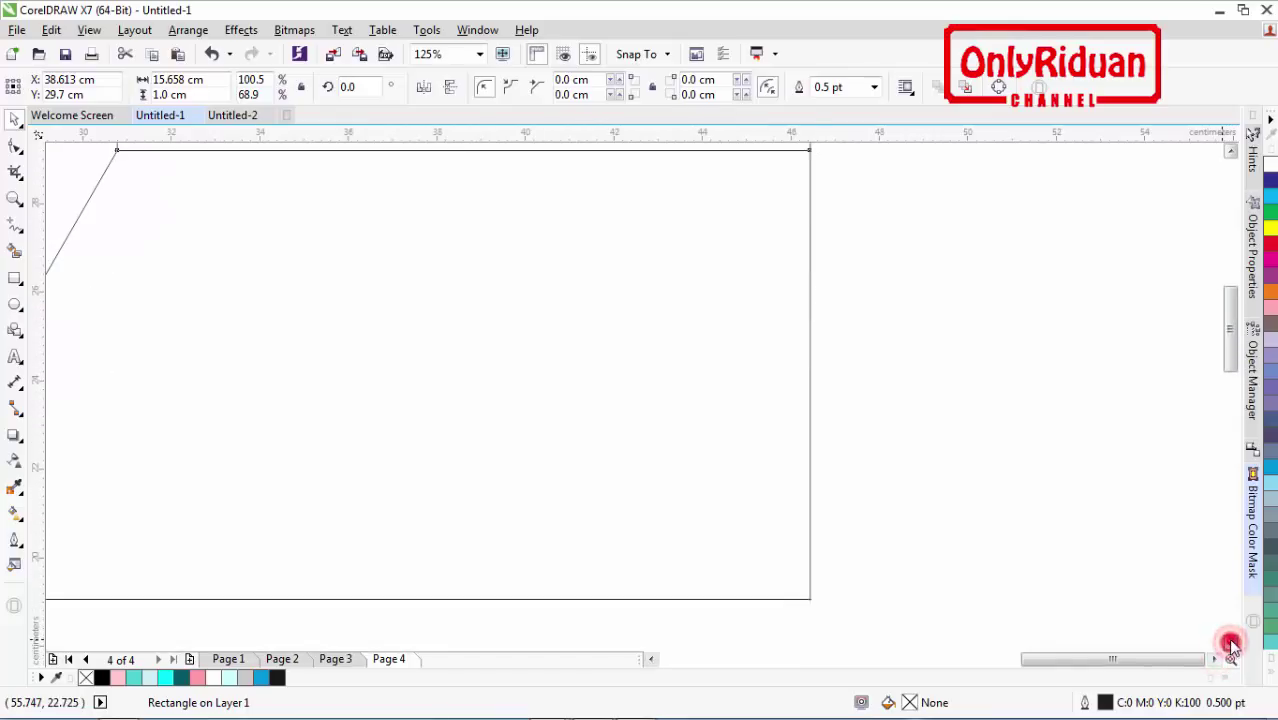
{"action": "left_click", "coordinate": [16, 279]}
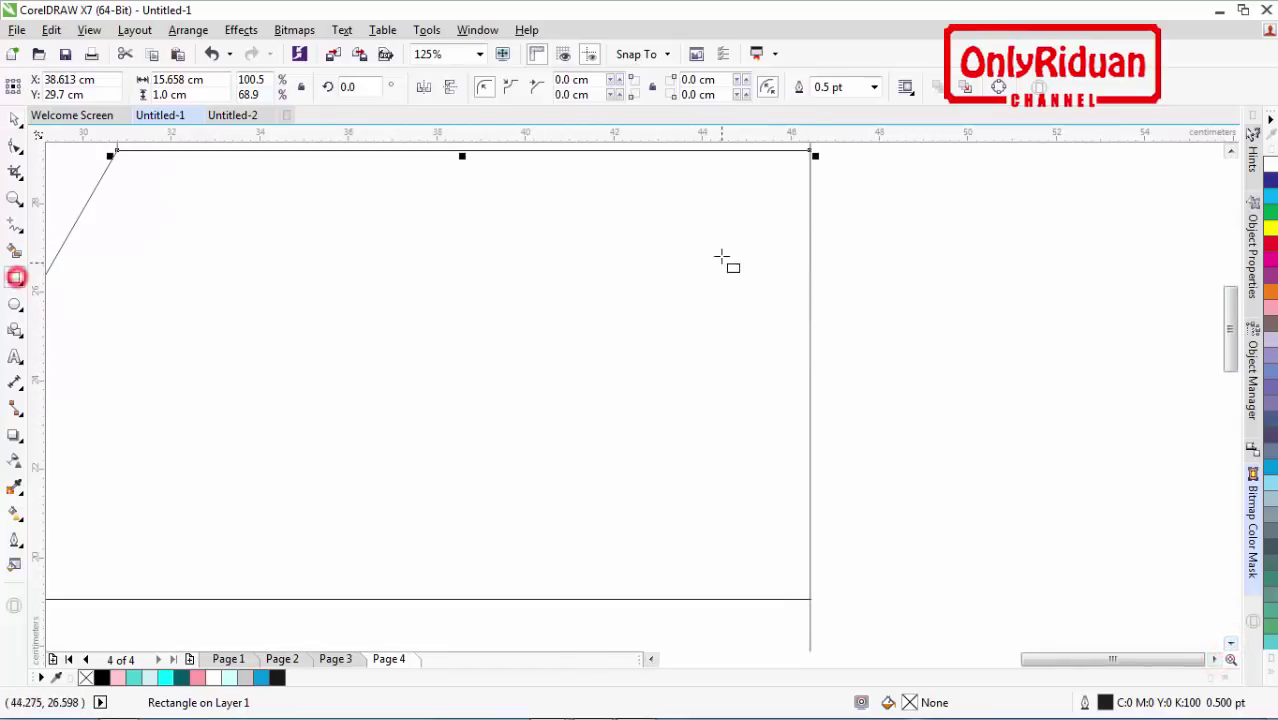
{"action": "scroll", "coordinate": [1025, 212], "scroll_direction": "down", "scroll_amount": 2}
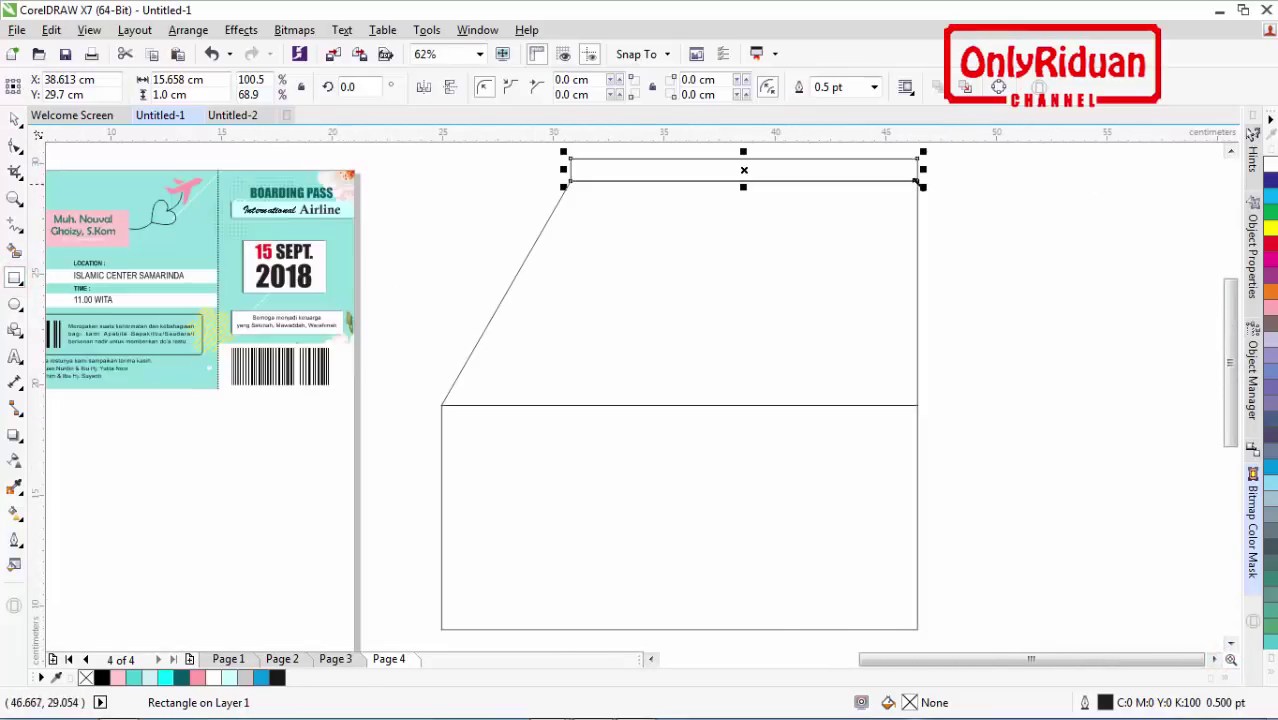
{"action": "mouse_move", "coordinate": [918, 181]}
{"action": "left_mouse_down"}
{"action": "mouse_move", "coordinate": [918, 405]}
{"action": "mouse_move", "coordinate": [939, 407]}
{"action": "left_mouse_up"}
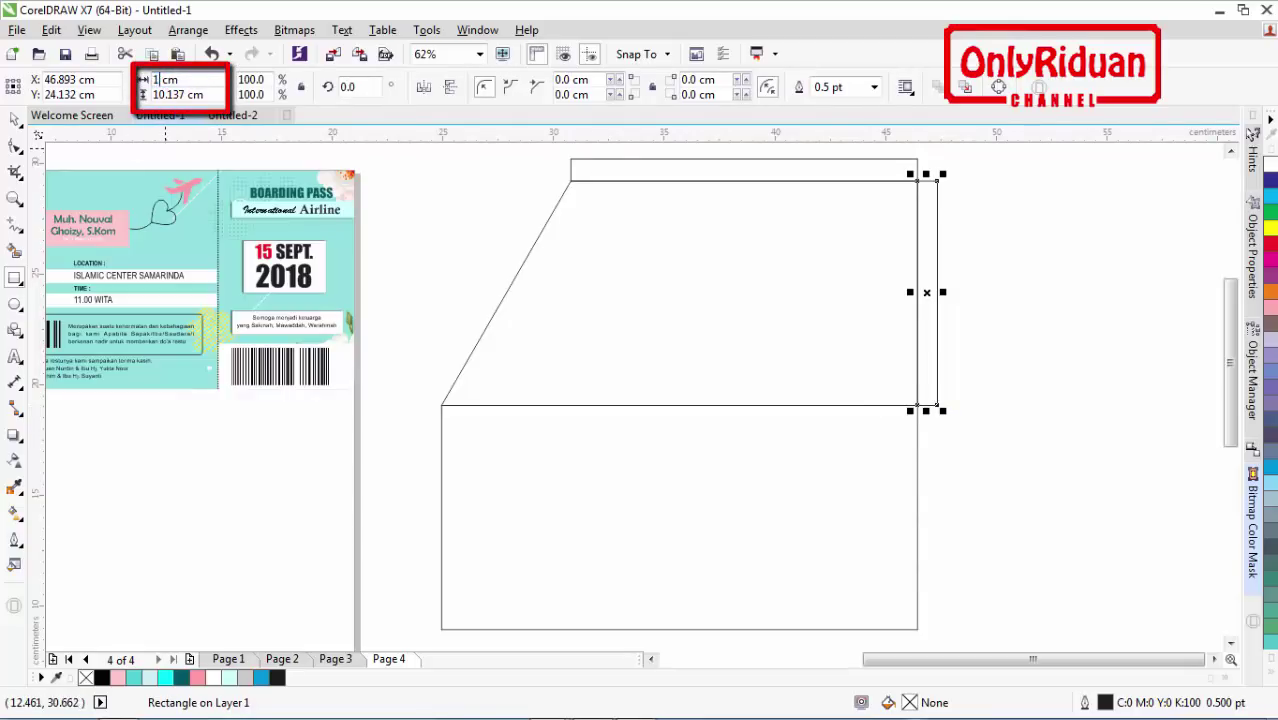
{"action": "key", "text": "Return"}
Step: Move the vertical strip so its lower-left corner snaps to the corner where the two panels meet
{"action": "scroll", "coordinate": [922, 342], "scroll_direction": "up", "scroll_amount": 2}
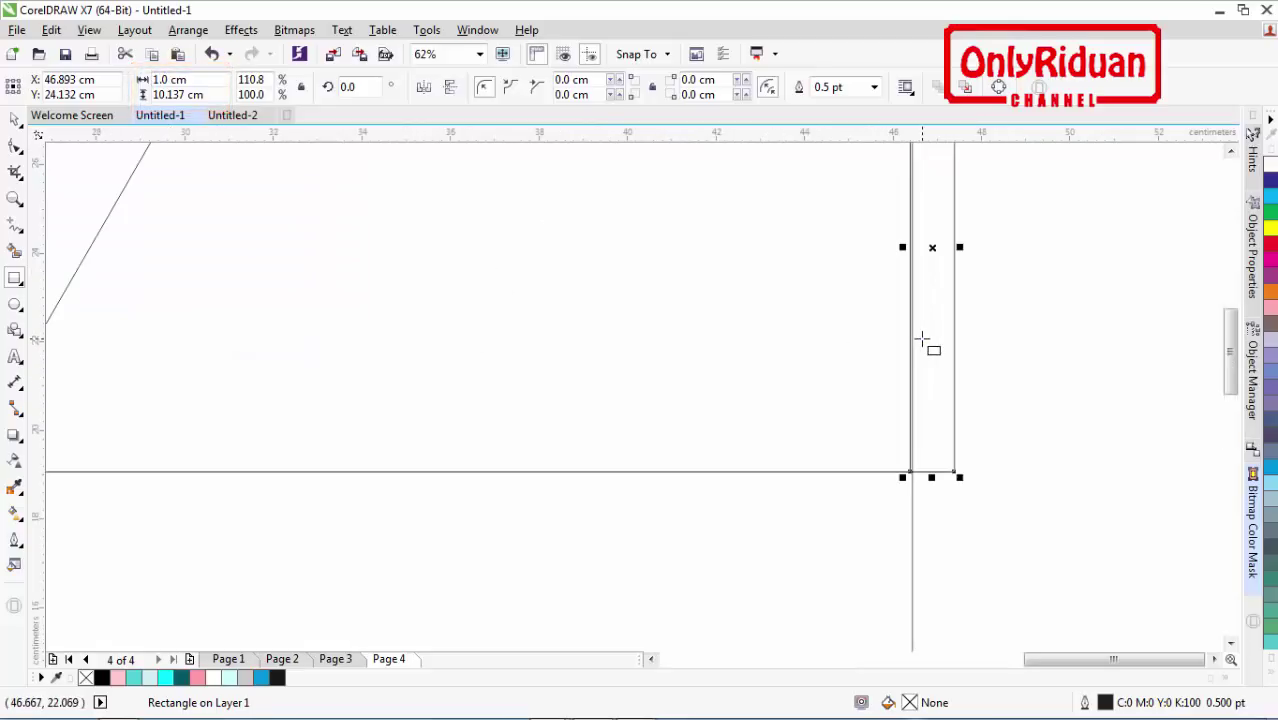
{"action": "left_click", "coordinate": [15, 146]}
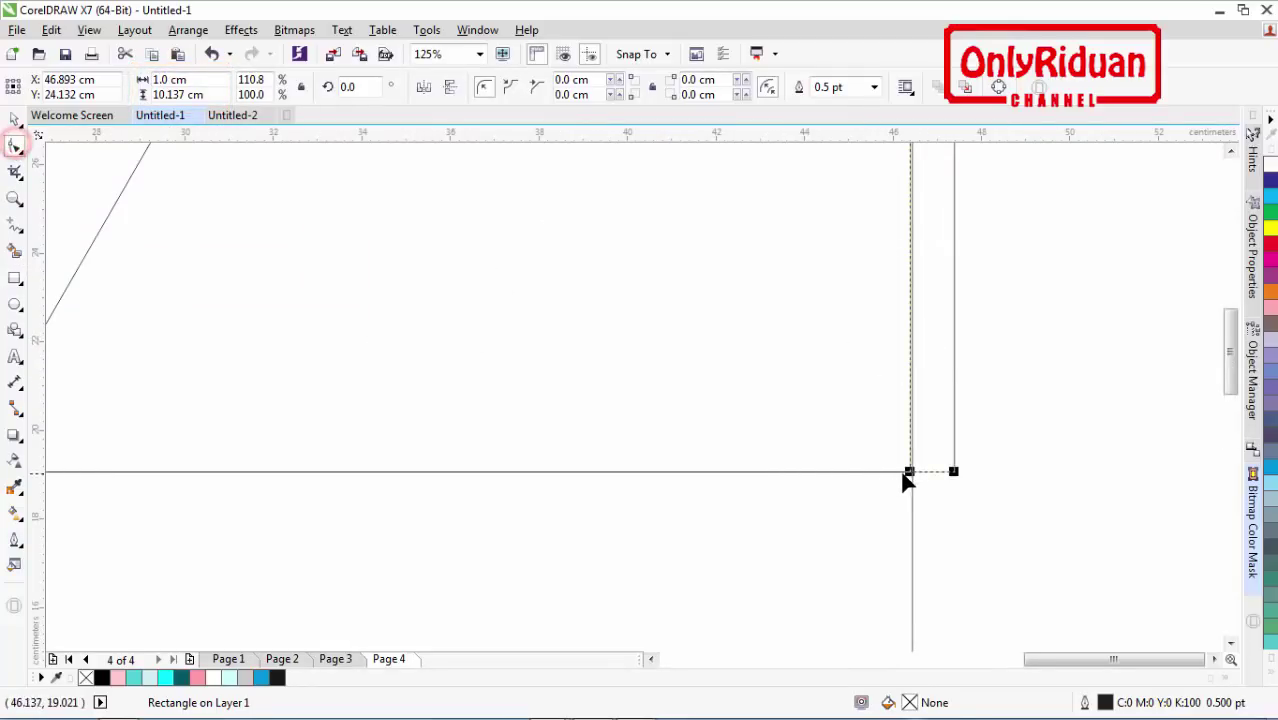
{"action": "left_click", "coordinate": [15, 118]}
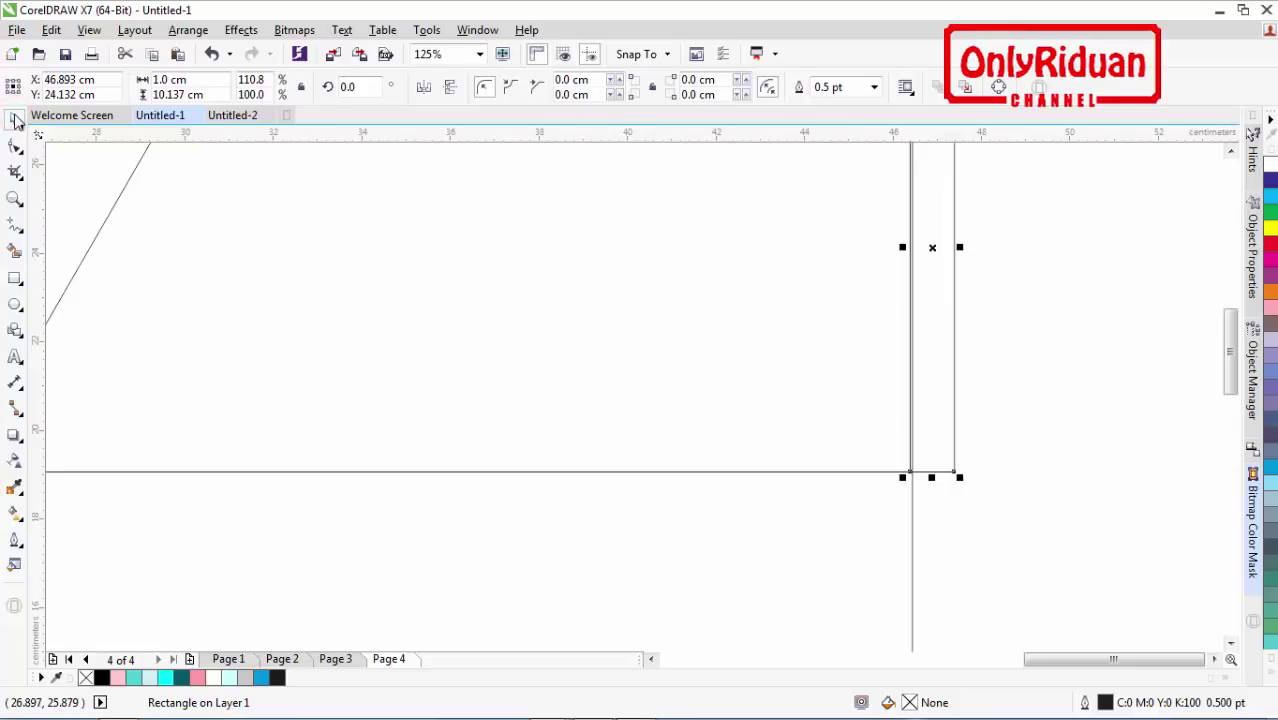
{"action": "left_click_drag", "start_coordinate": [937, 421], "coordinate": [912, 471]}
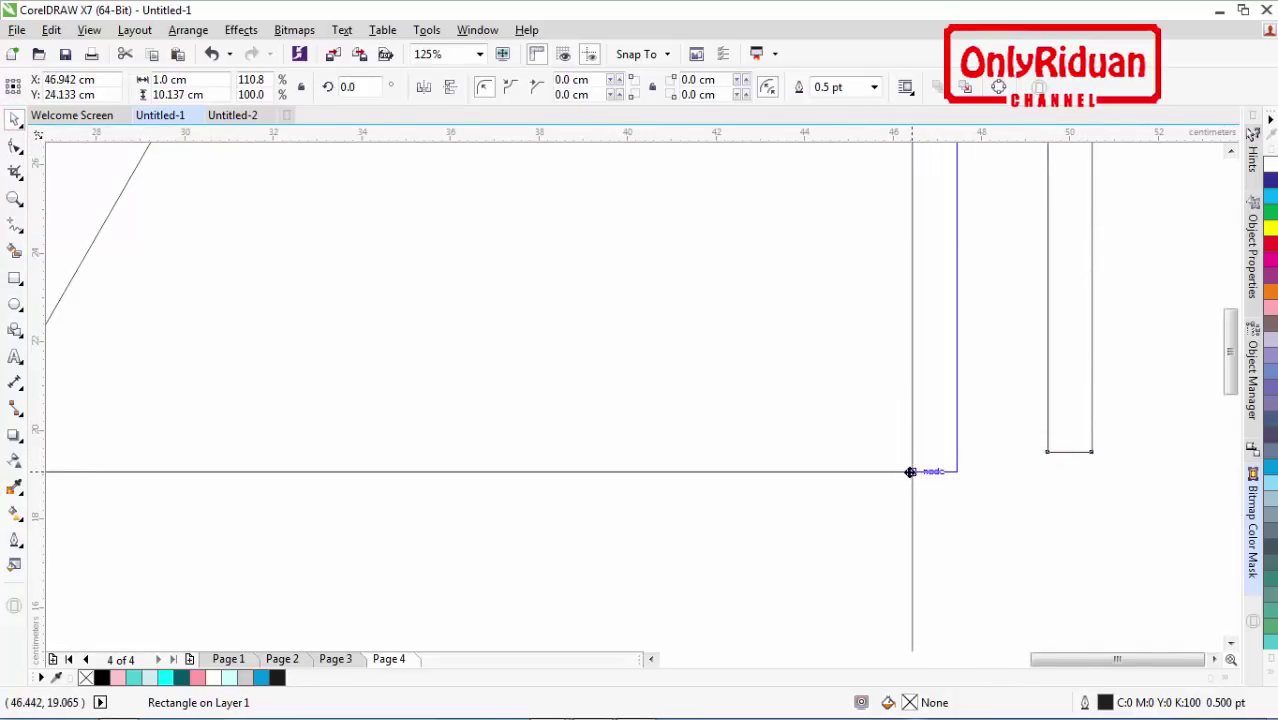
{"action": "left_click", "coordinate": [1231, 151]}
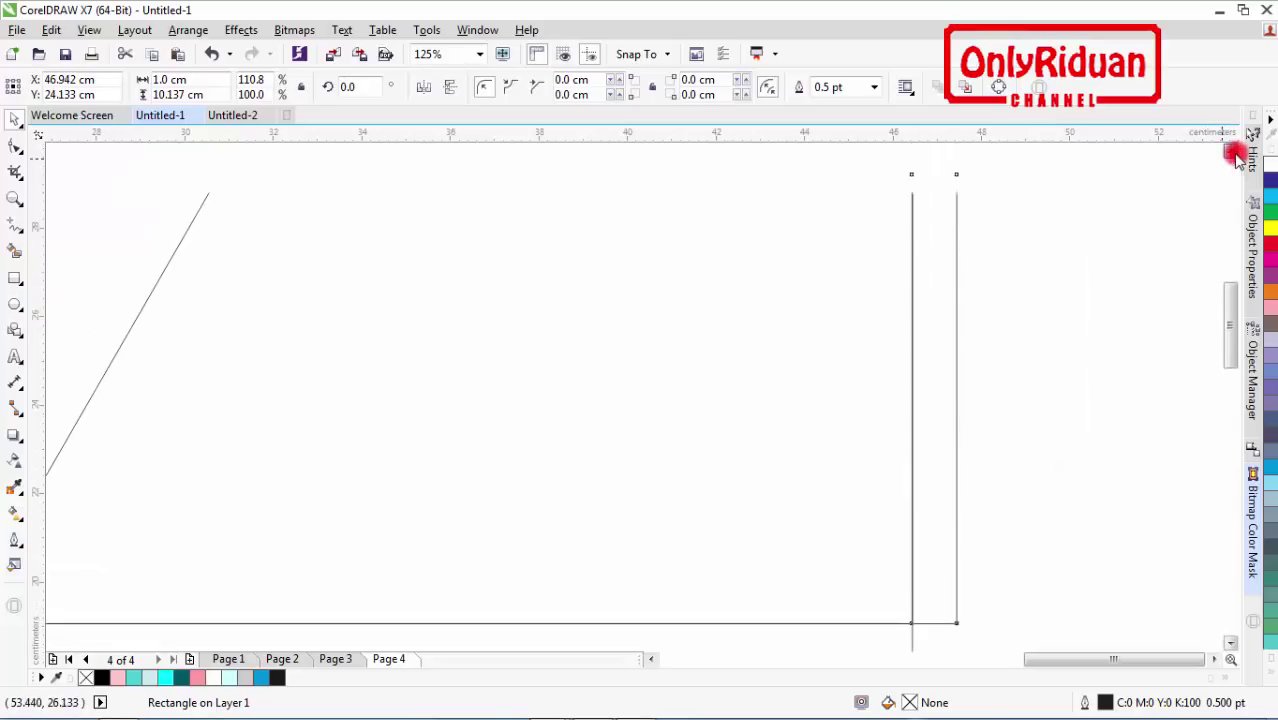
{"action": "scroll", "coordinate": [1013, 250], "scroll_direction": "down", "scroll_amount": 2}
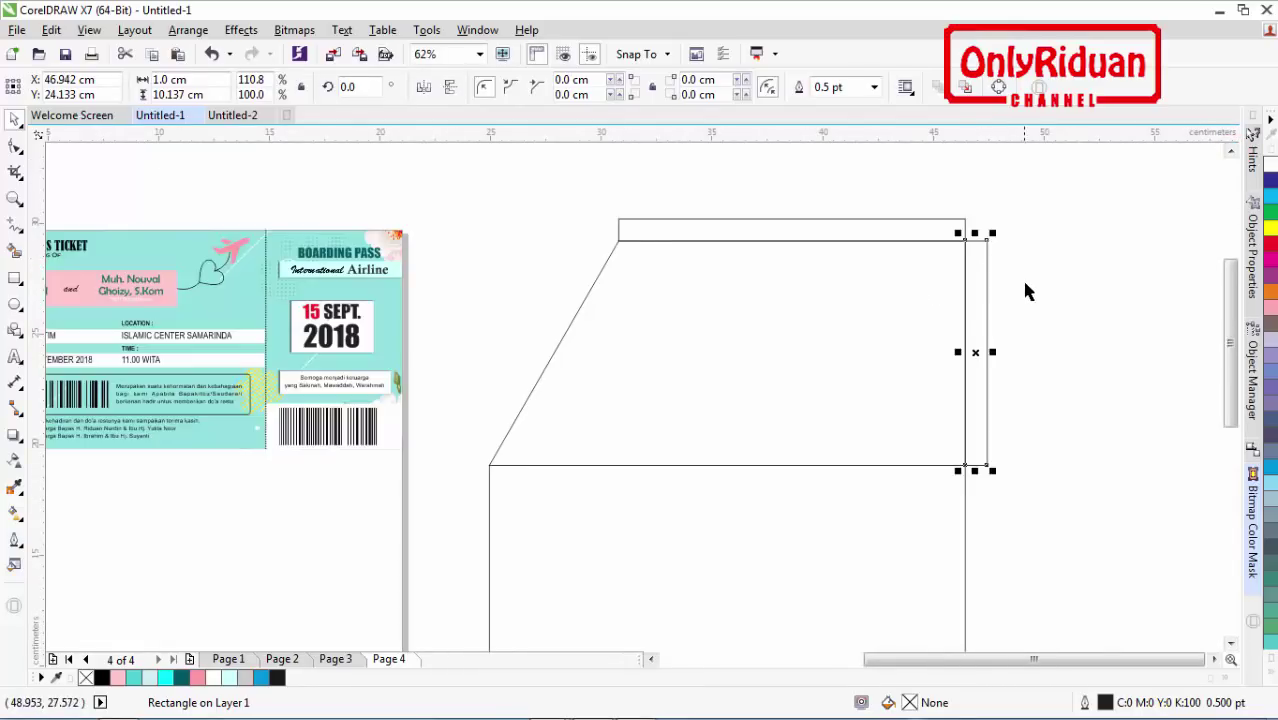
Step: Add perspective to the strip above the slanted panel and taper its upper edge inward equally at both ends
{"action": "left_click", "coordinate": [650, 659]}
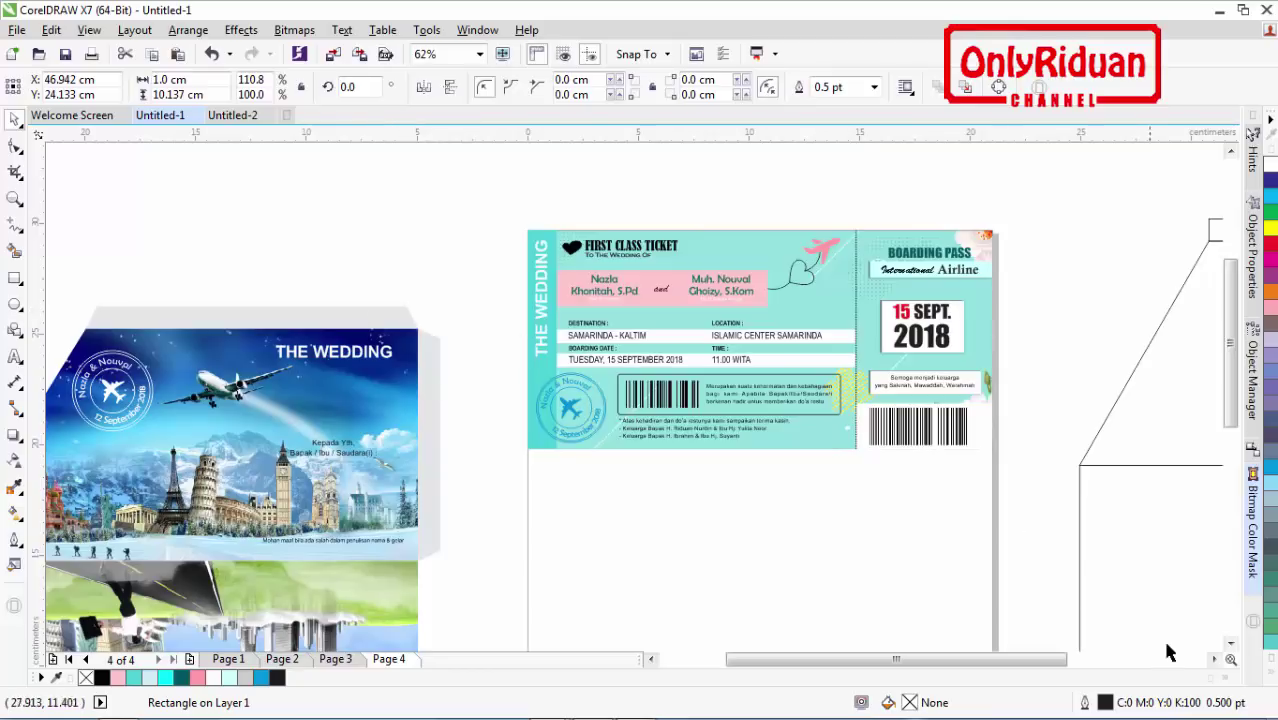
{"action": "left_click", "coordinate": [1214, 659]}
{"action": "left_click", "coordinate": [1082, 381]}
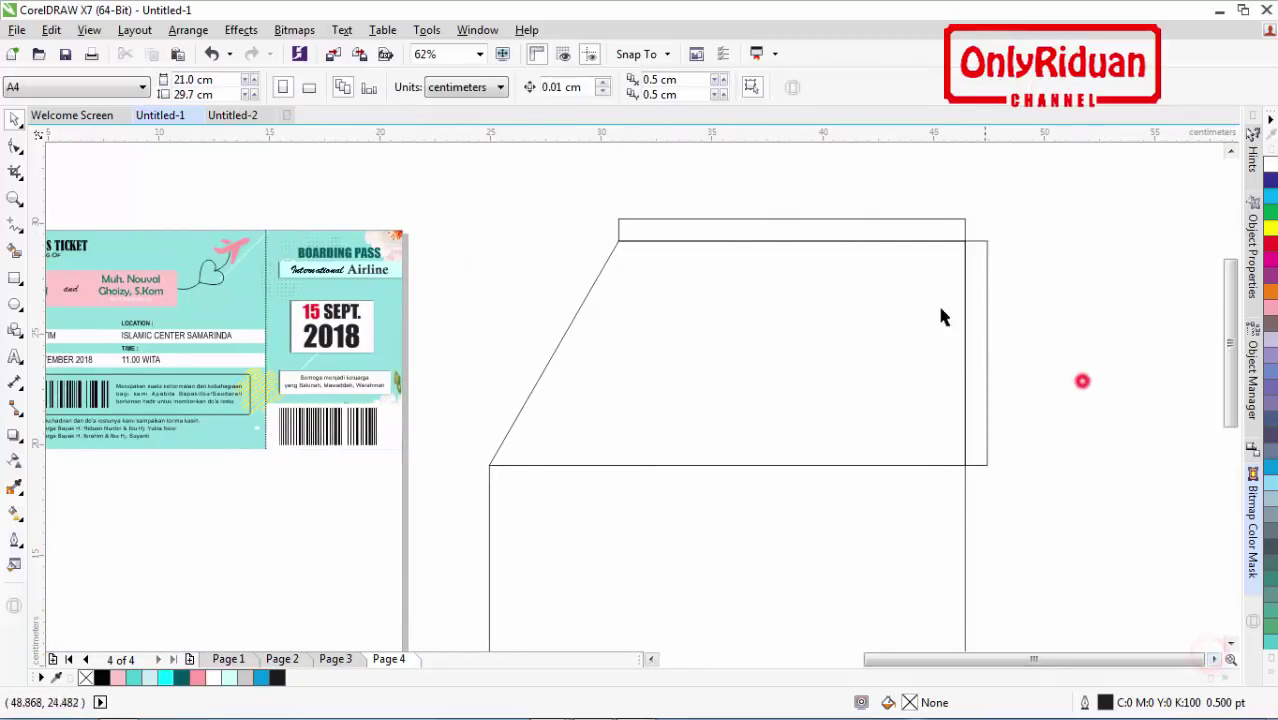
{"action": "left_click", "coordinate": [854, 230]}
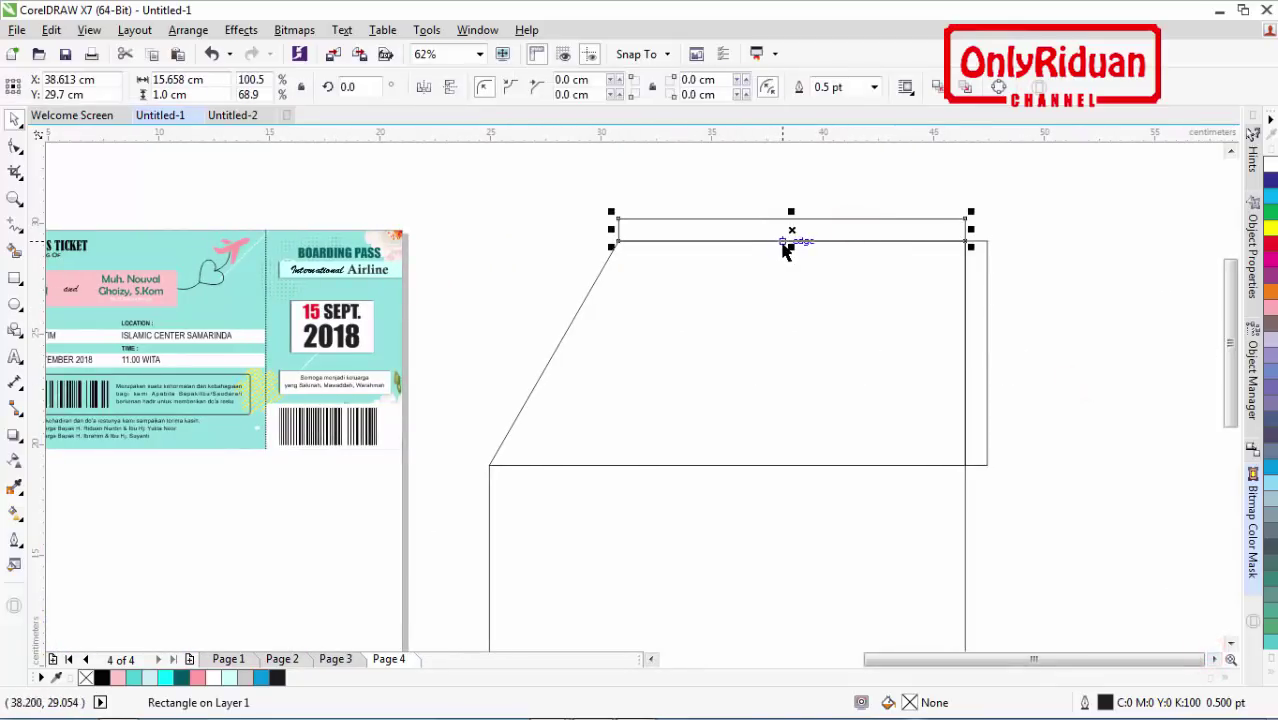
{"action": "left_click", "coordinate": [240, 30]}
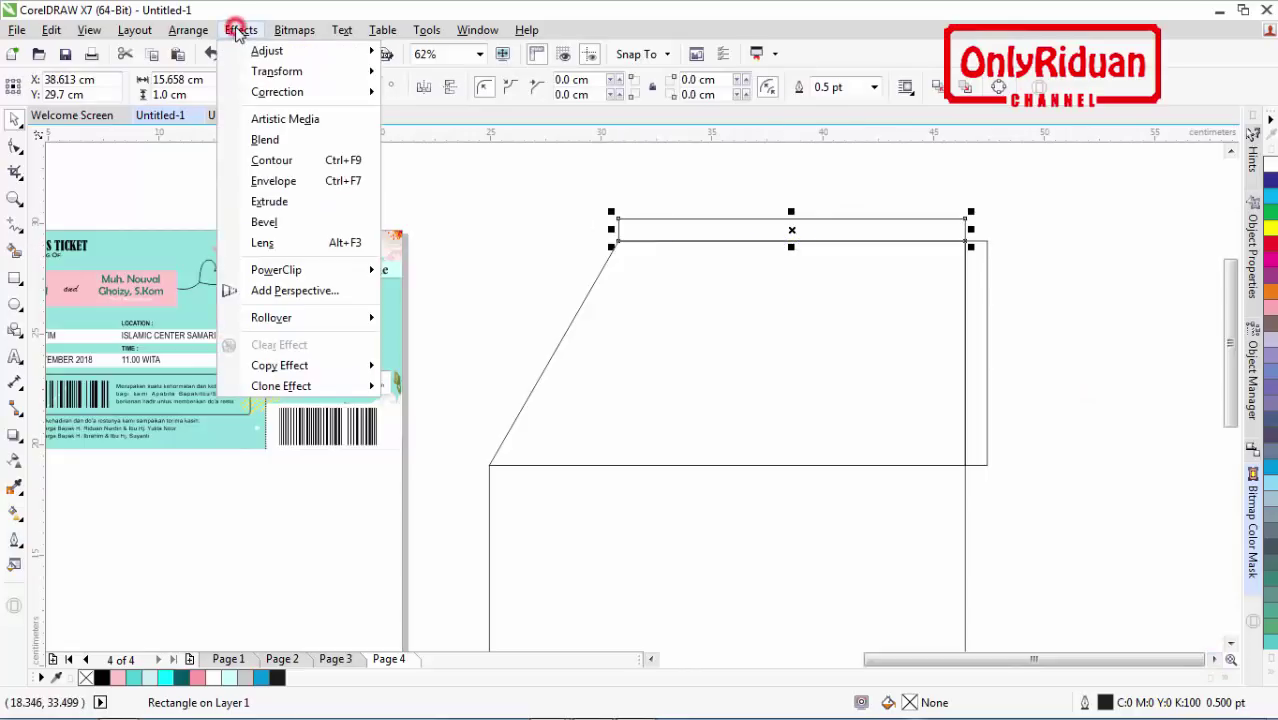
{"action": "left_click", "coordinate": [284, 292]}
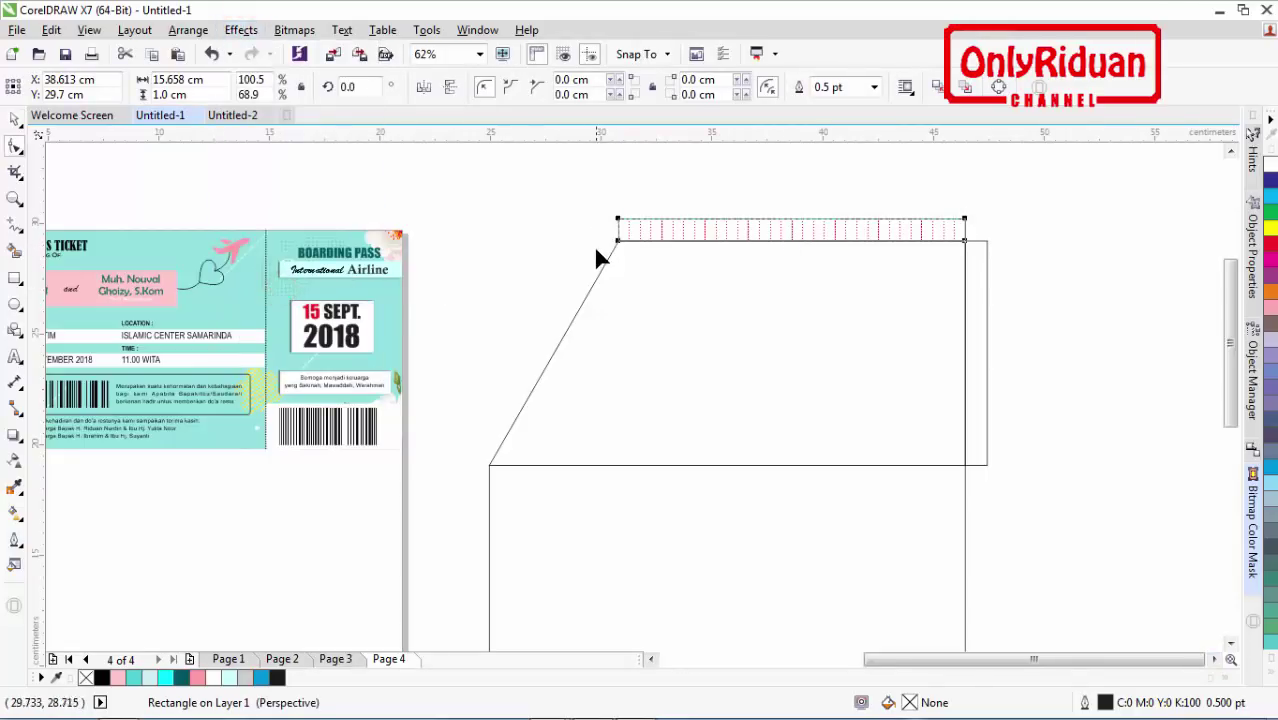
{"action": "key", "text": "ctrl+shift"}
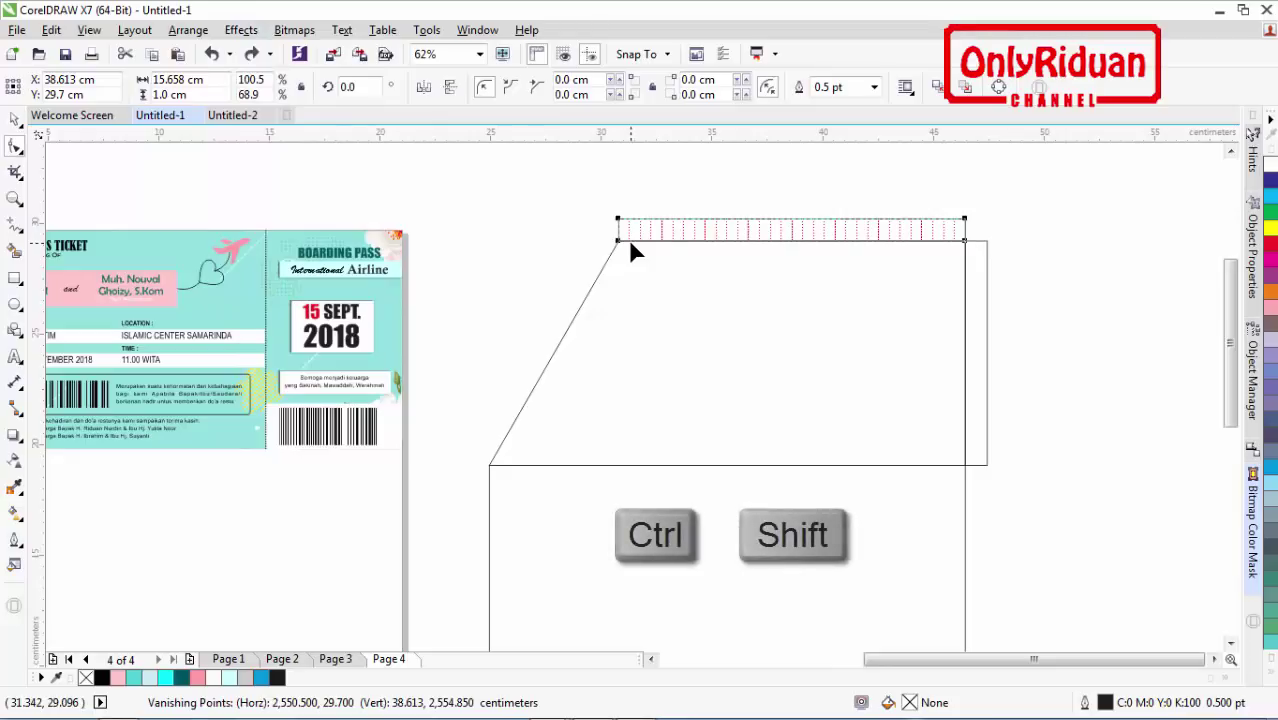
{"action": "left_click_drag", "start_coordinate": [617, 217], "coordinate": [630, 223]}
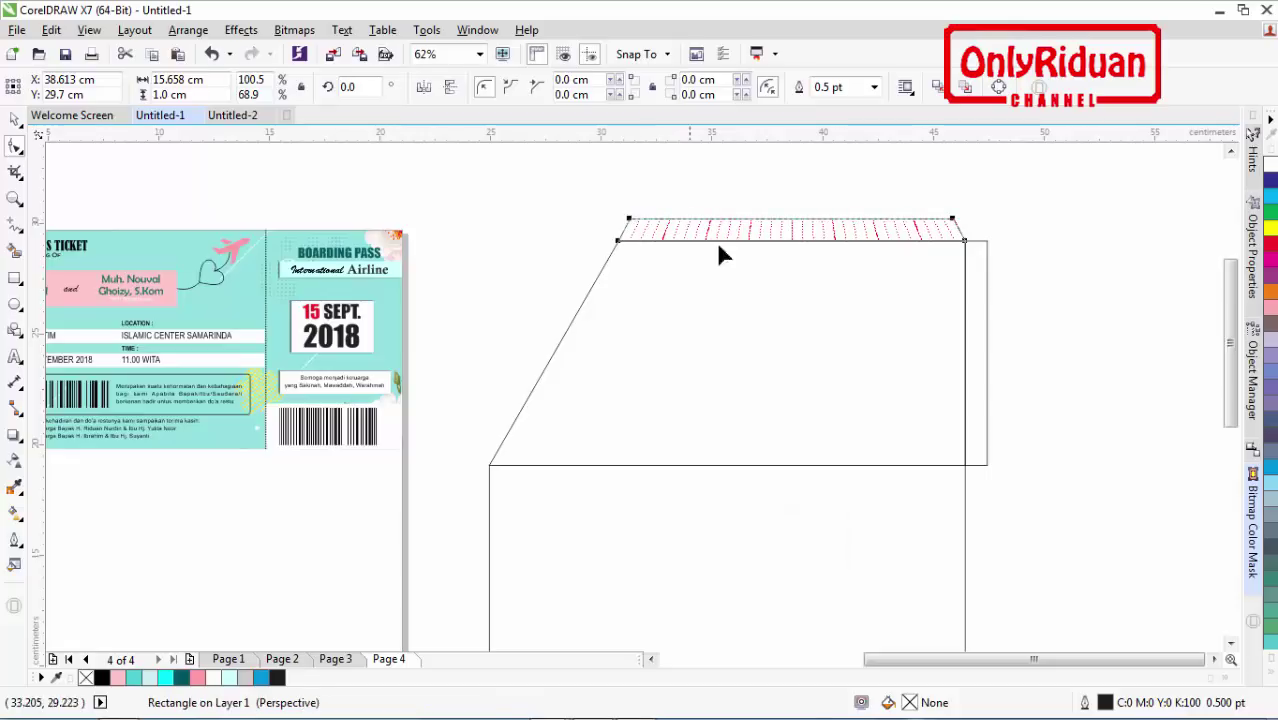
Step: Add perspective to the vertical side strip and taper its outer edge inward equally at both ends
{"action": "left_click", "coordinate": [981, 288]}
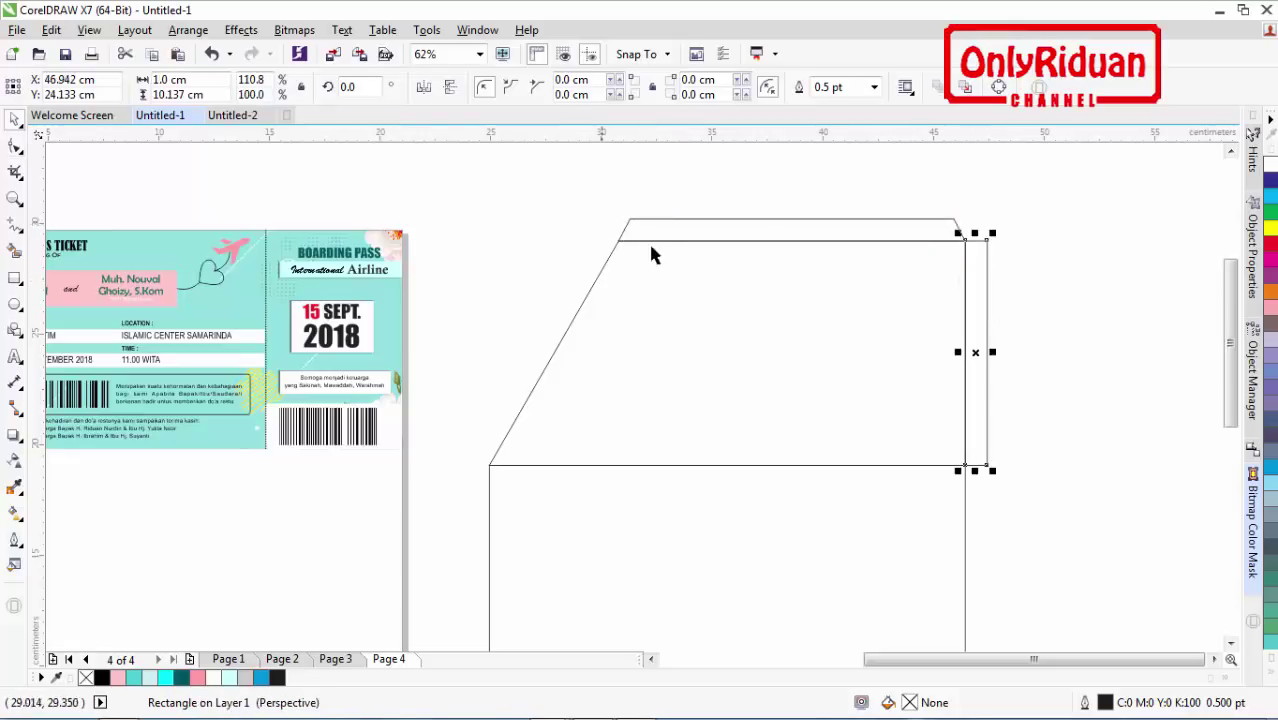
{"action": "left_click", "coordinate": [240, 30]}
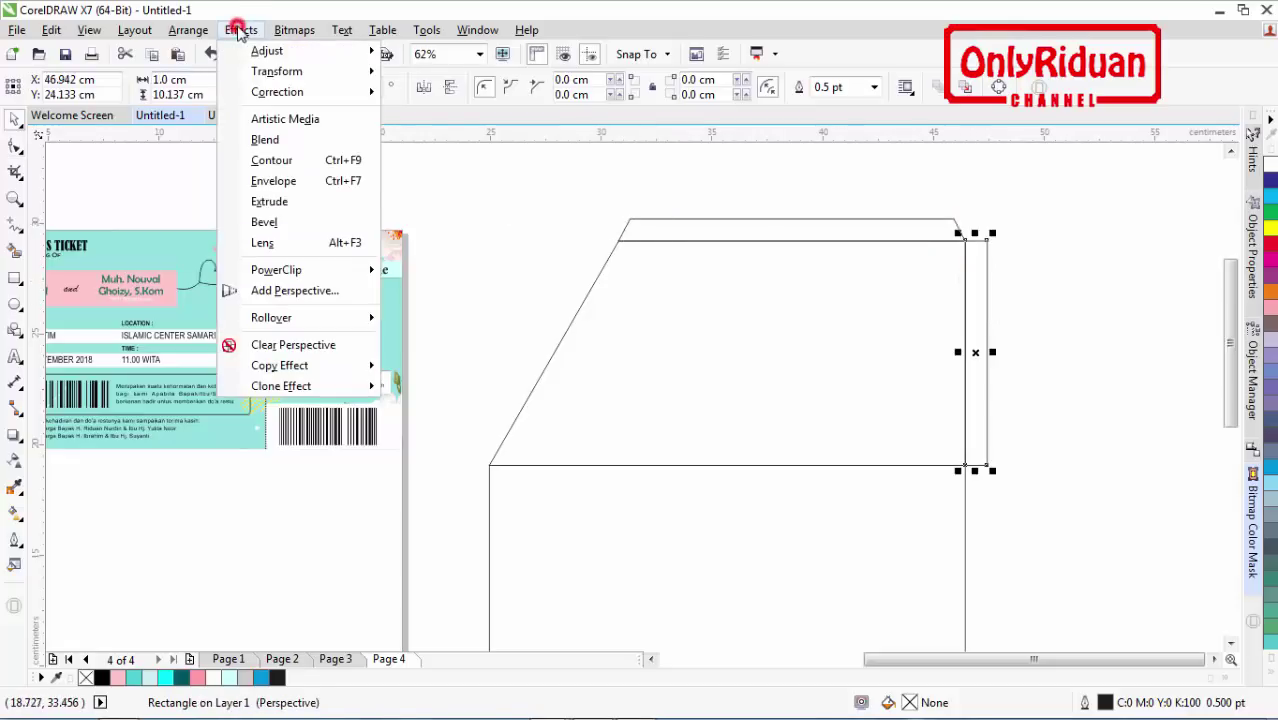
{"action": "left_click", "coordinate": [291, 290]}
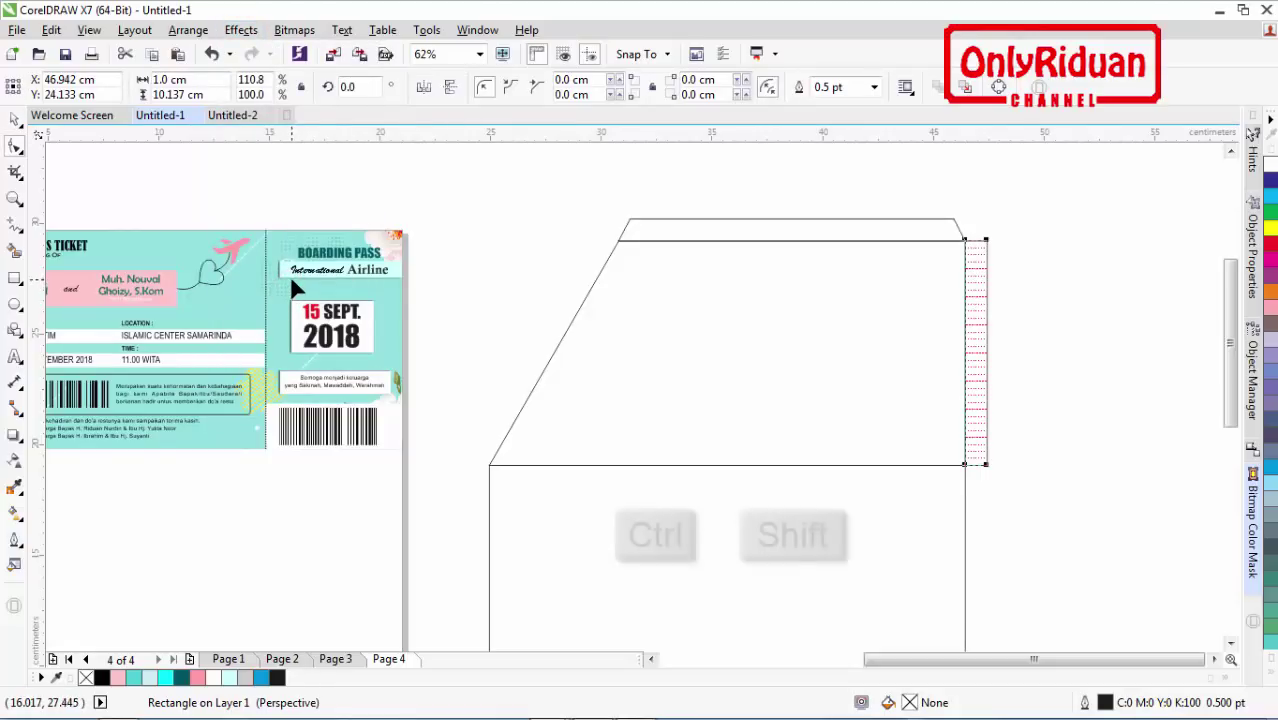
{"action": "left_click_drag", "start_coordinate": [986, 240], "coordinate": [988, 250]}
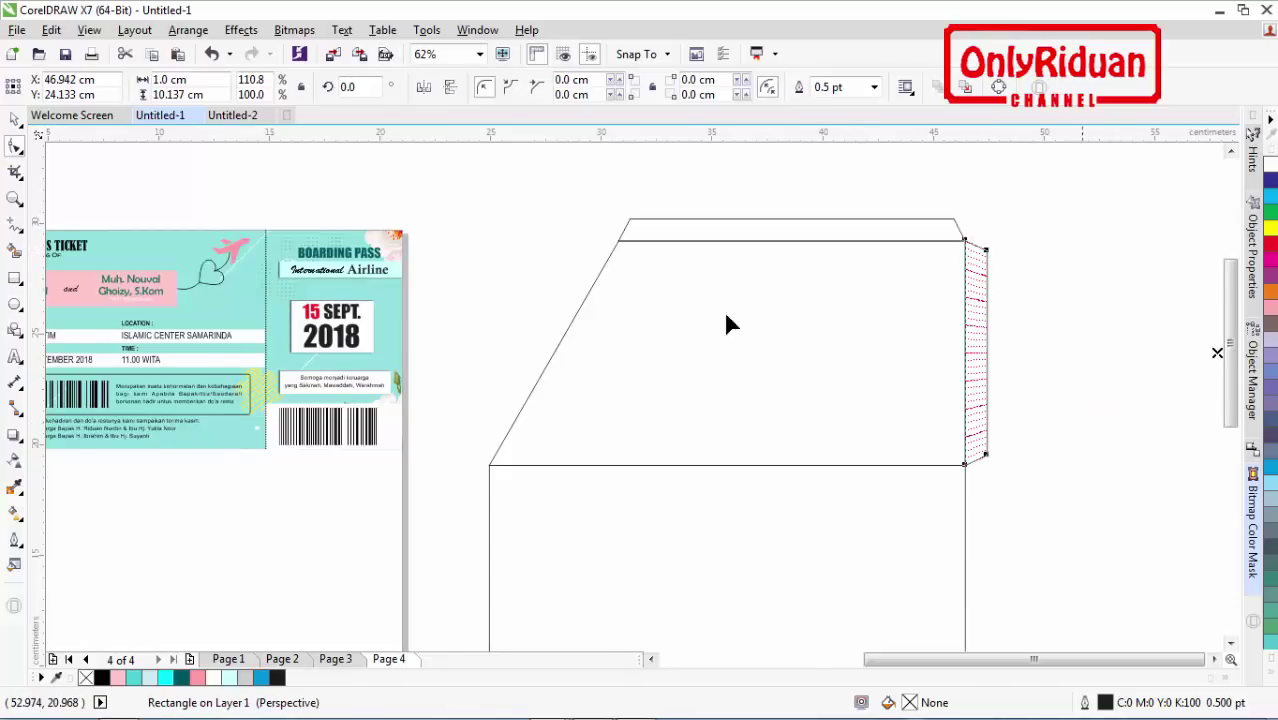
Step: Deselect the side flap and examine the artwork on both panels of the finished sample envelope
{"action": "left_click", "coordinate": [15, 120]}
{"action": "left_click", "coordinate": [679, 327]}
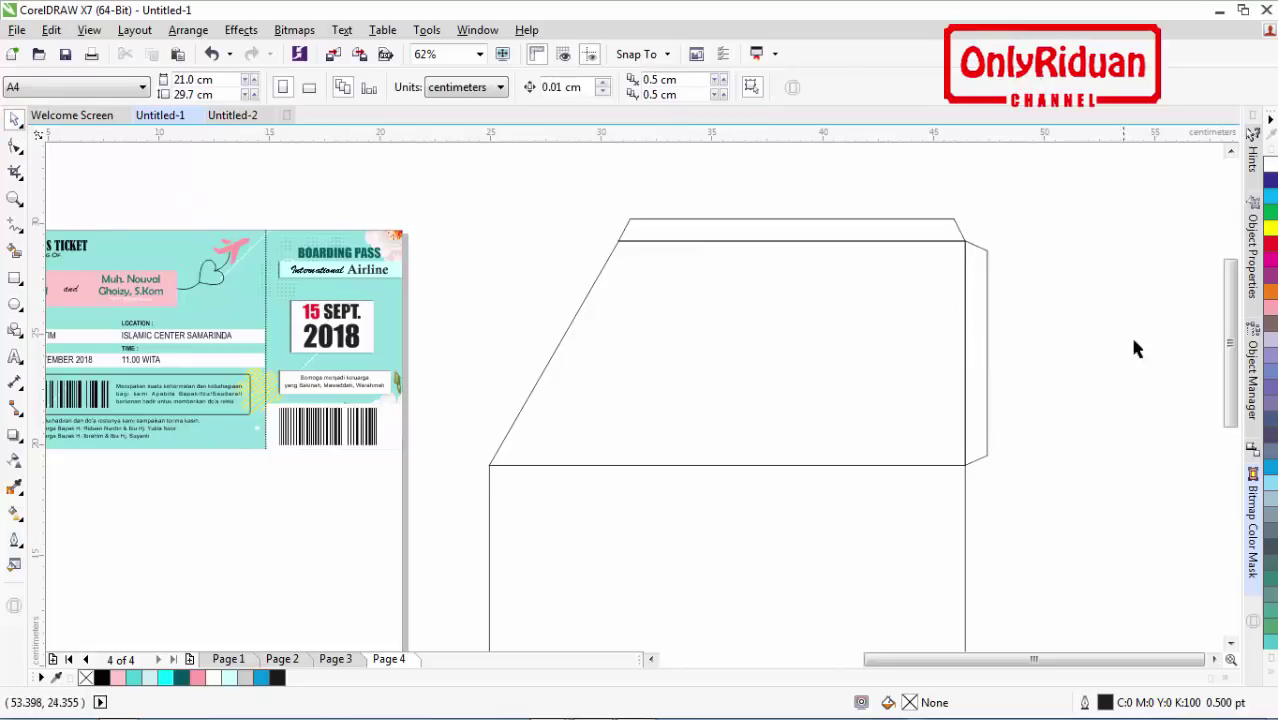
{"action": "left_click_drag", "start_coordinate": [1229, 335], "coordinate": [1238, 352]}
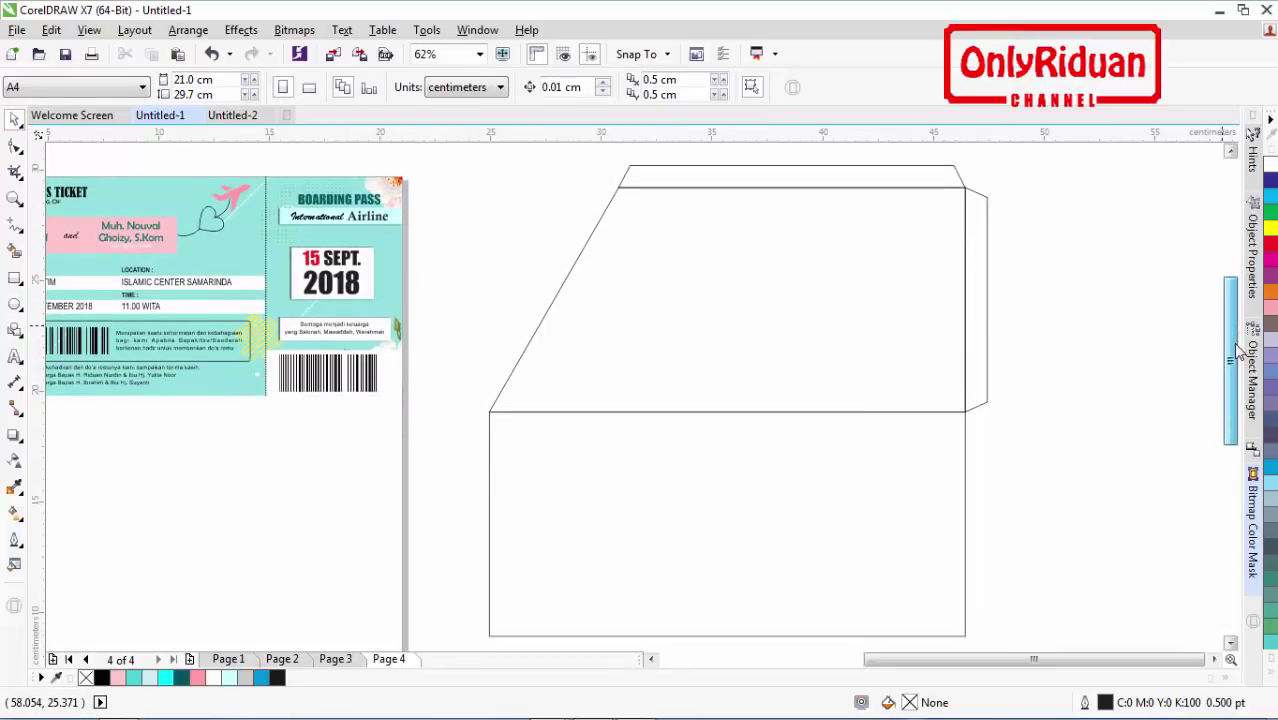
{"action": "left_click_drag", "start_coordinate": [893, 659], "coordinate": [733, 673]}
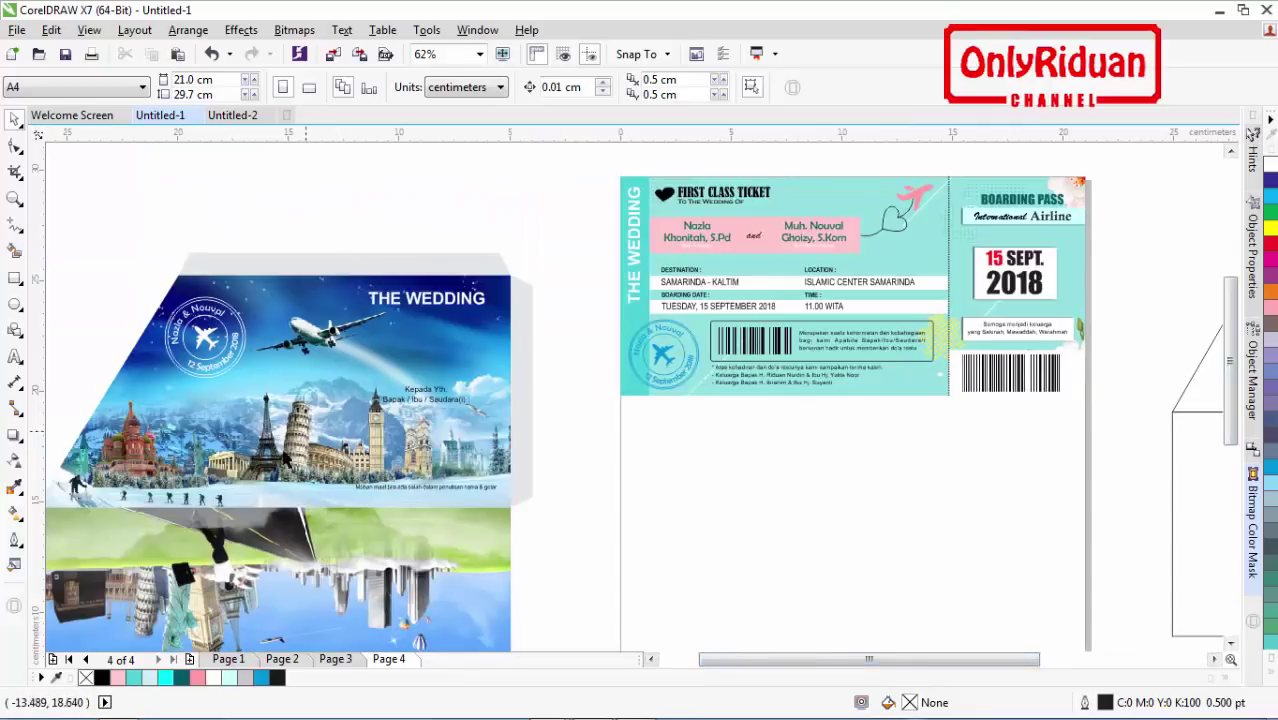
{"action": "left_click_drag", "start_coordinate": [1228, 366], "coordinate": [1240, 393]}
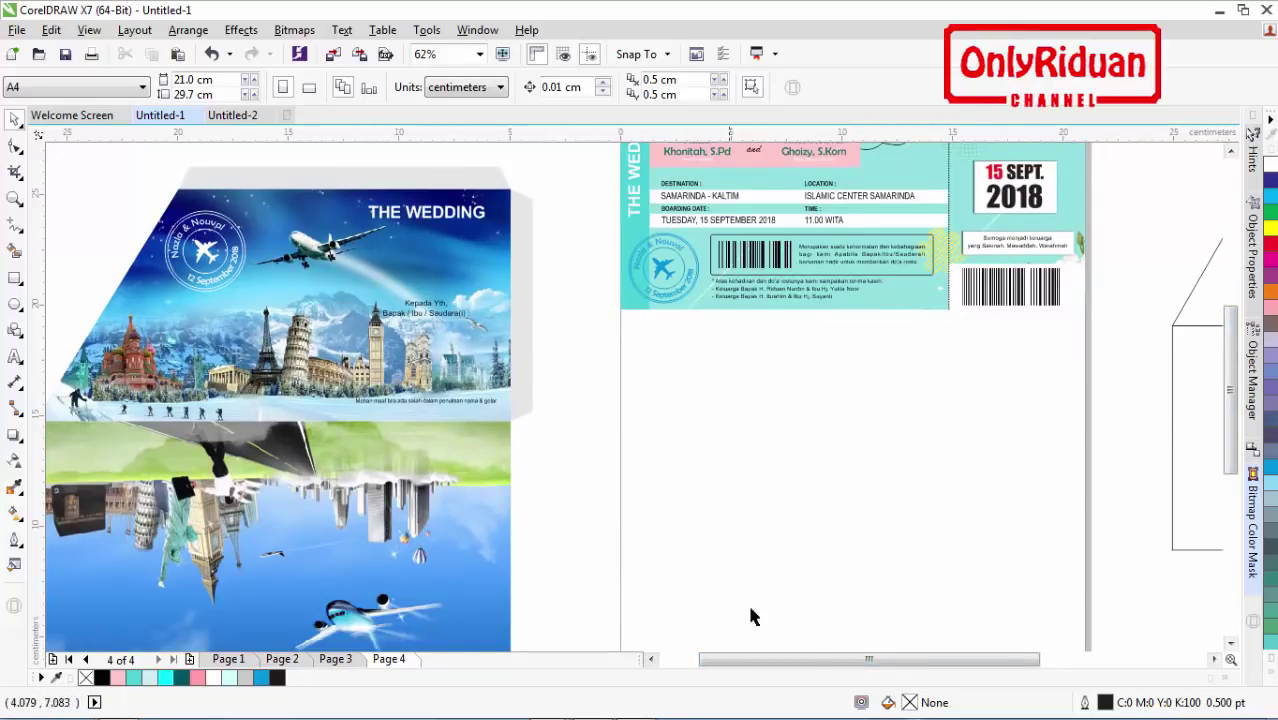
{"action": "left_click_drag", "start_coordinate": [811, 657], "coordinate": [1001, 665]}
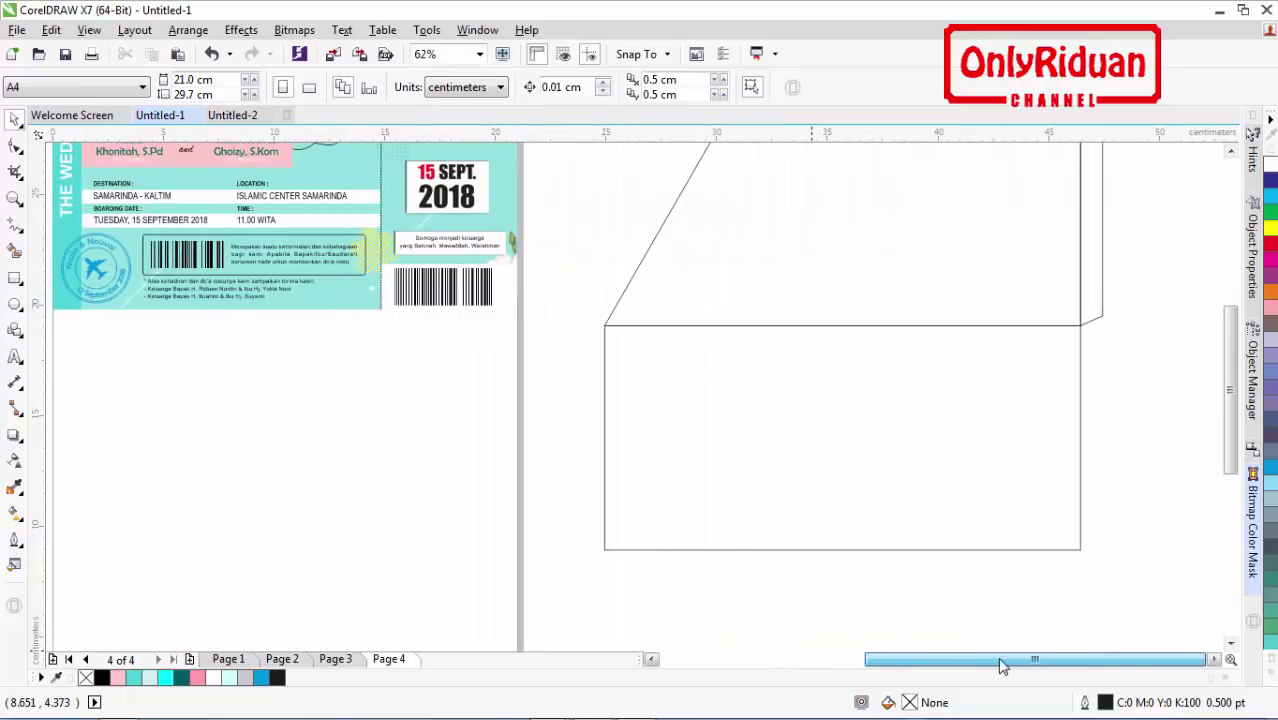
{"action": "scroll", "coordinate": [1215, 432], "scroll_direction": "up", "scroll_amount": 3}
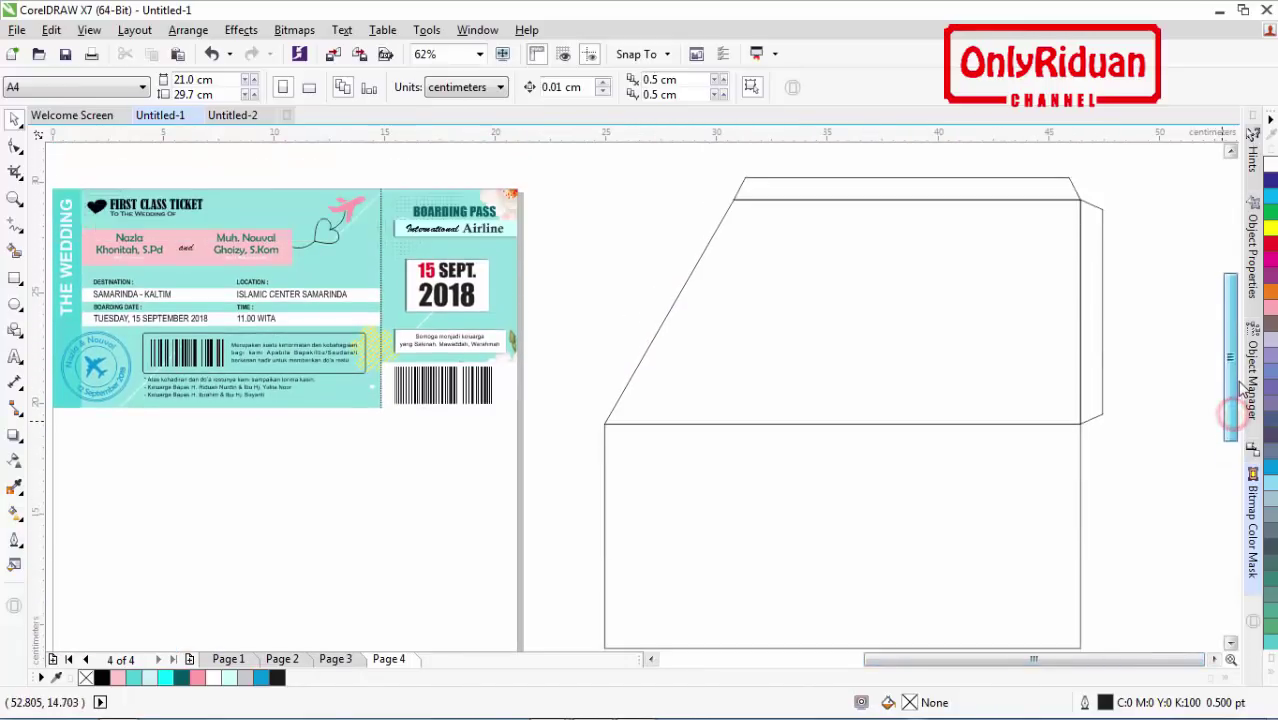
Step: Import the picture 403616413-tour-wallpapers over the slanted panel and enlarge it proportionally to about 23.6 cm wide
{"action": "left_click", "coordinate": [17, 30]}
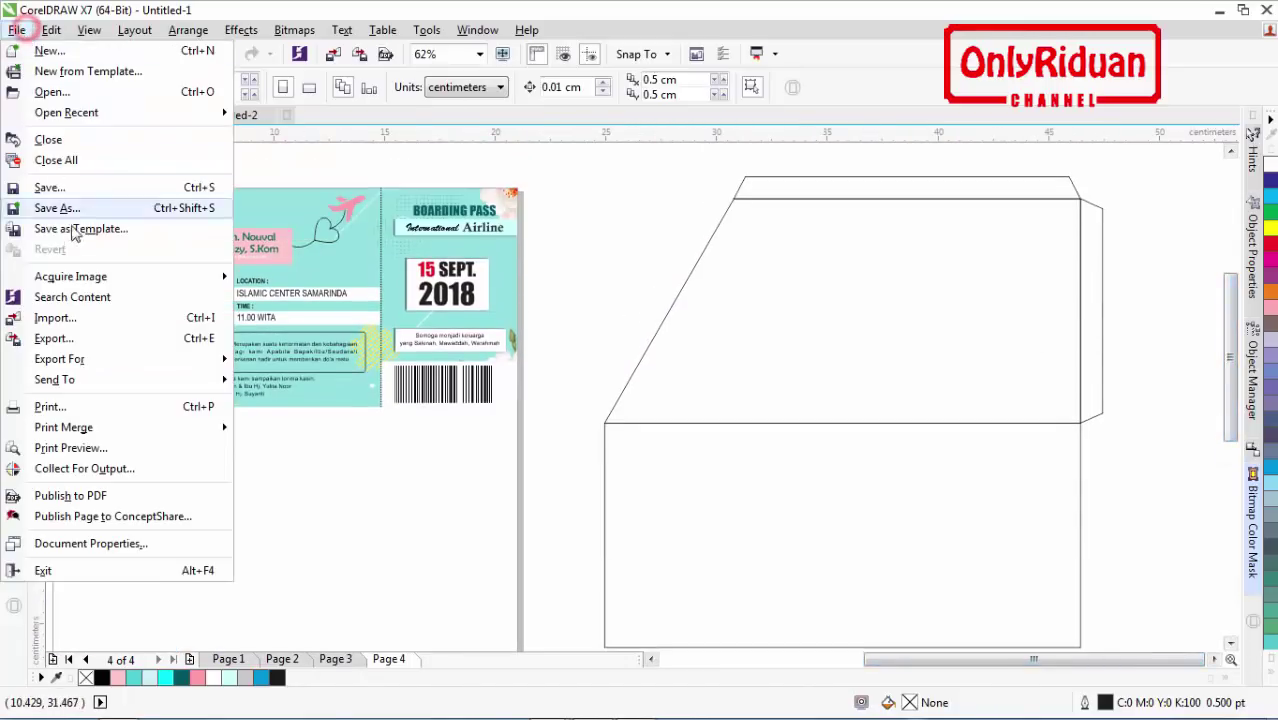
{"action": "left_click", "coordinate": [52, 318]}
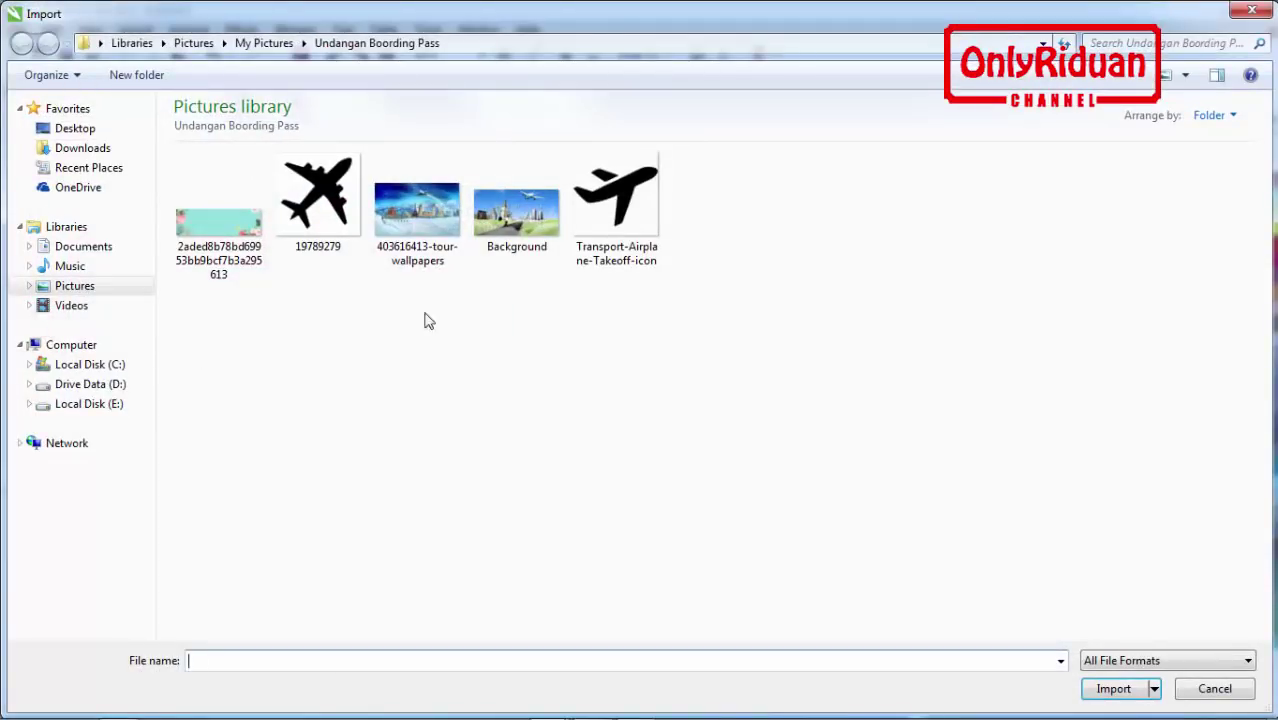
{"action": "left_click", "coordinate": [420, 246]}
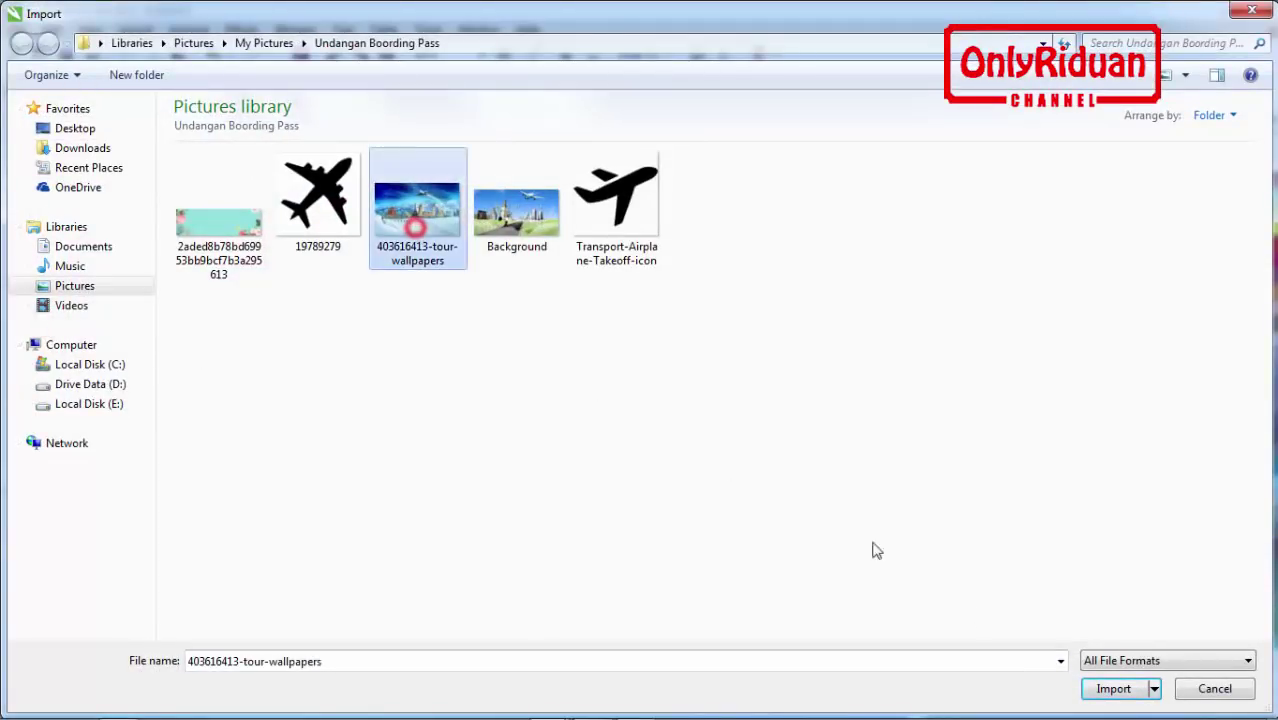
{"action": "left_click", "coordinate": [1103, 688]}
{"action": "left_click_drag", "start_coordinate": [568, 171], "coordinate": [1055, 428]}
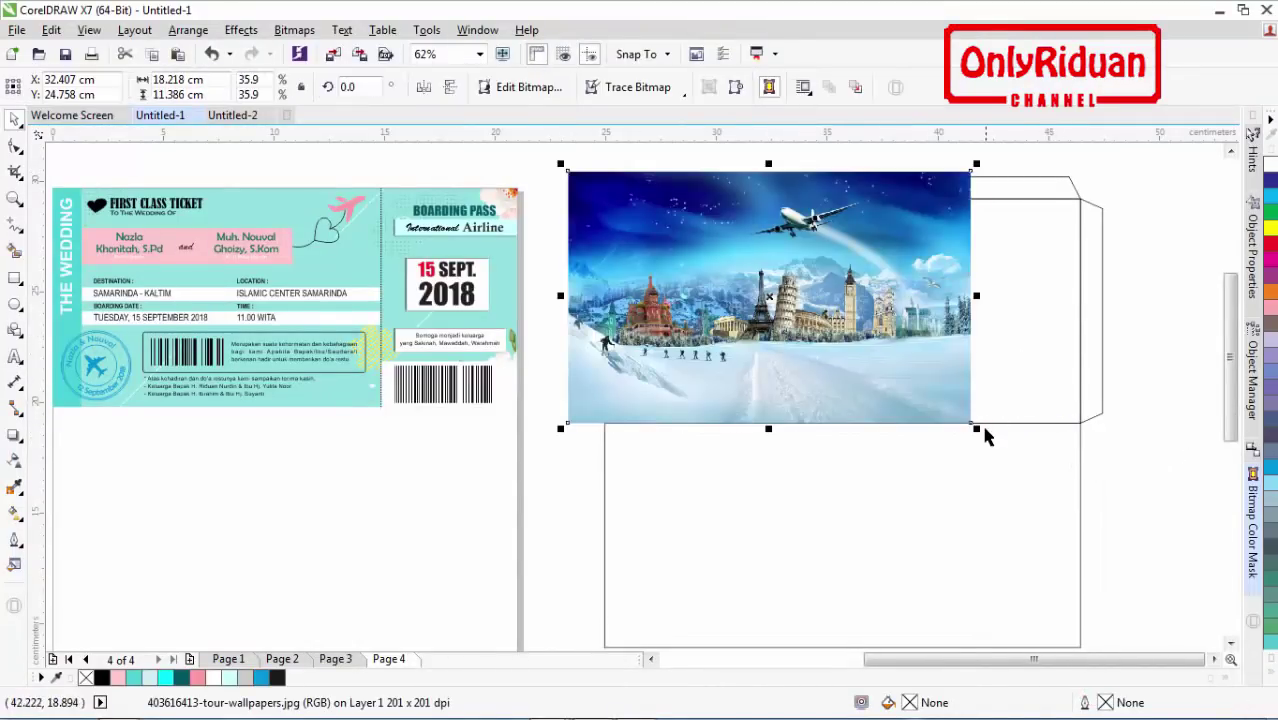
{"action": "left_click_drag", "start_coordinate": [976, 428], "coordinate": [1095, 502]}
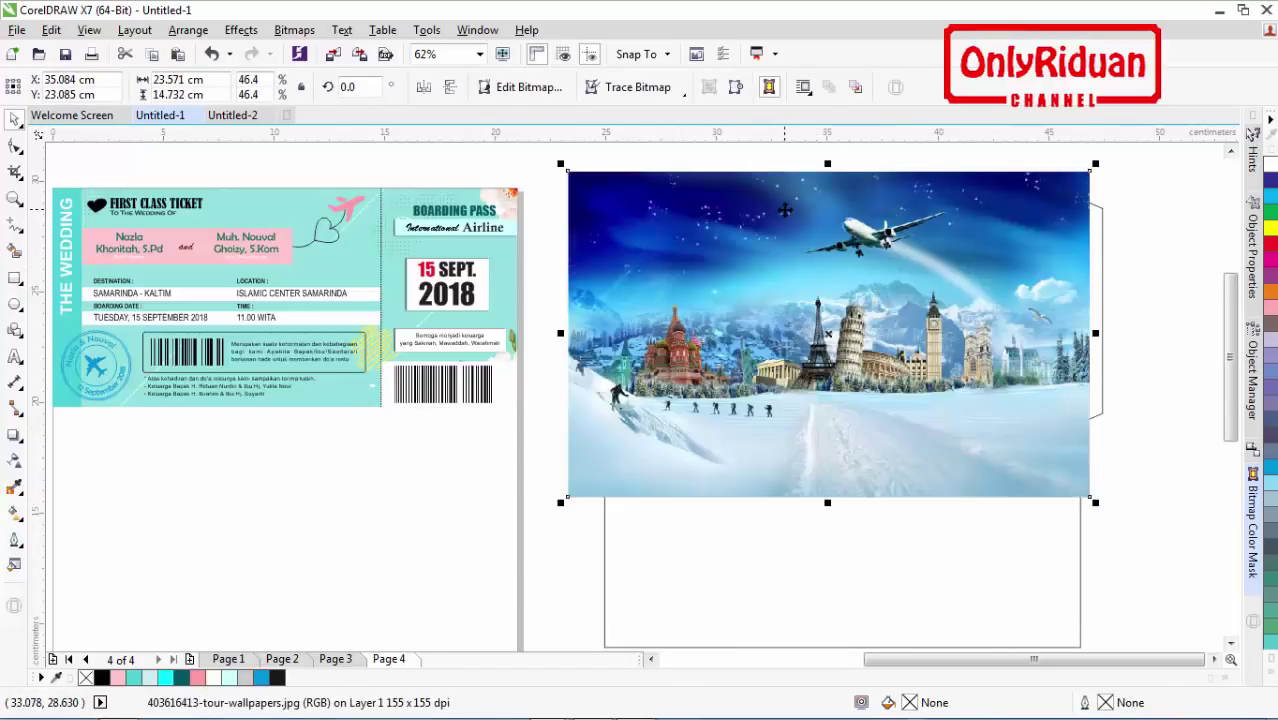
Step: Move the winter landmarks picture down clear of the slanted panel and PowerClip it inside that panel
{"action": "left_click_drag", "start_coordinate": [770, 200], "coordinate": [792, 484]}
{"action": "scroll", "coordinate": [1218, 436], "scroll_direction": "down", "scroll_amount": 3}
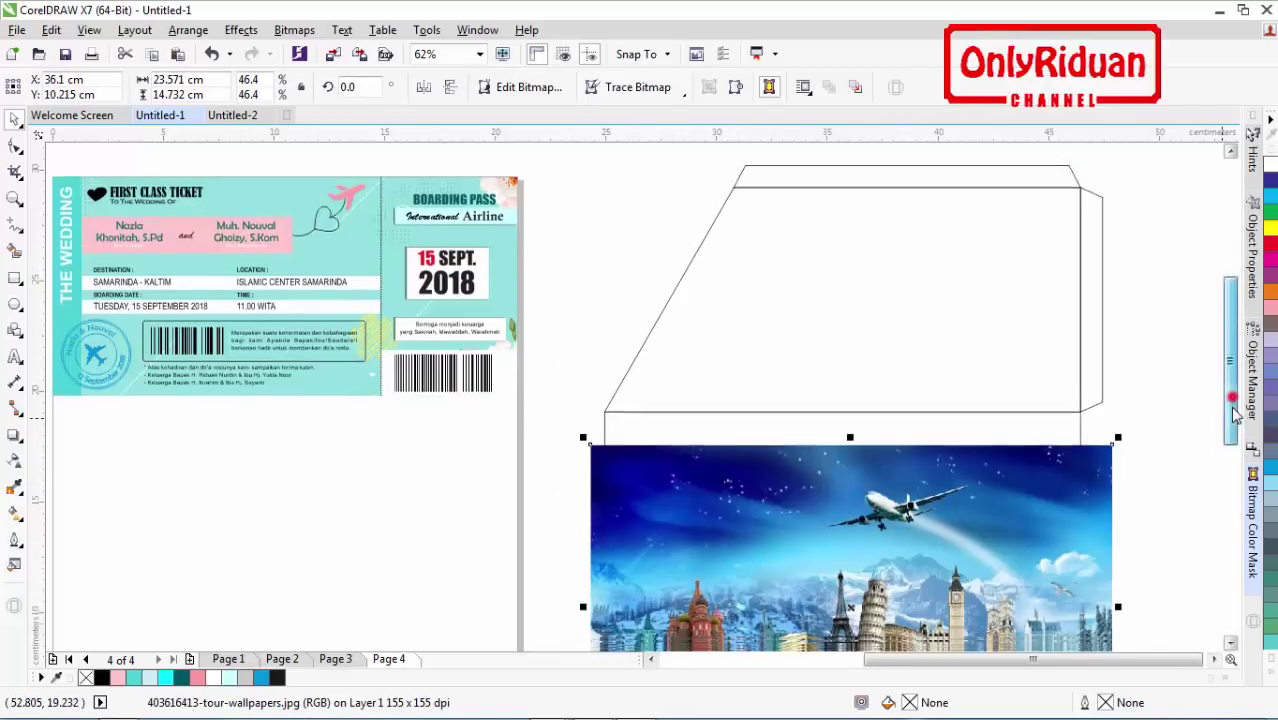
{"action": "right_click", "coordinate": [968, 445]}
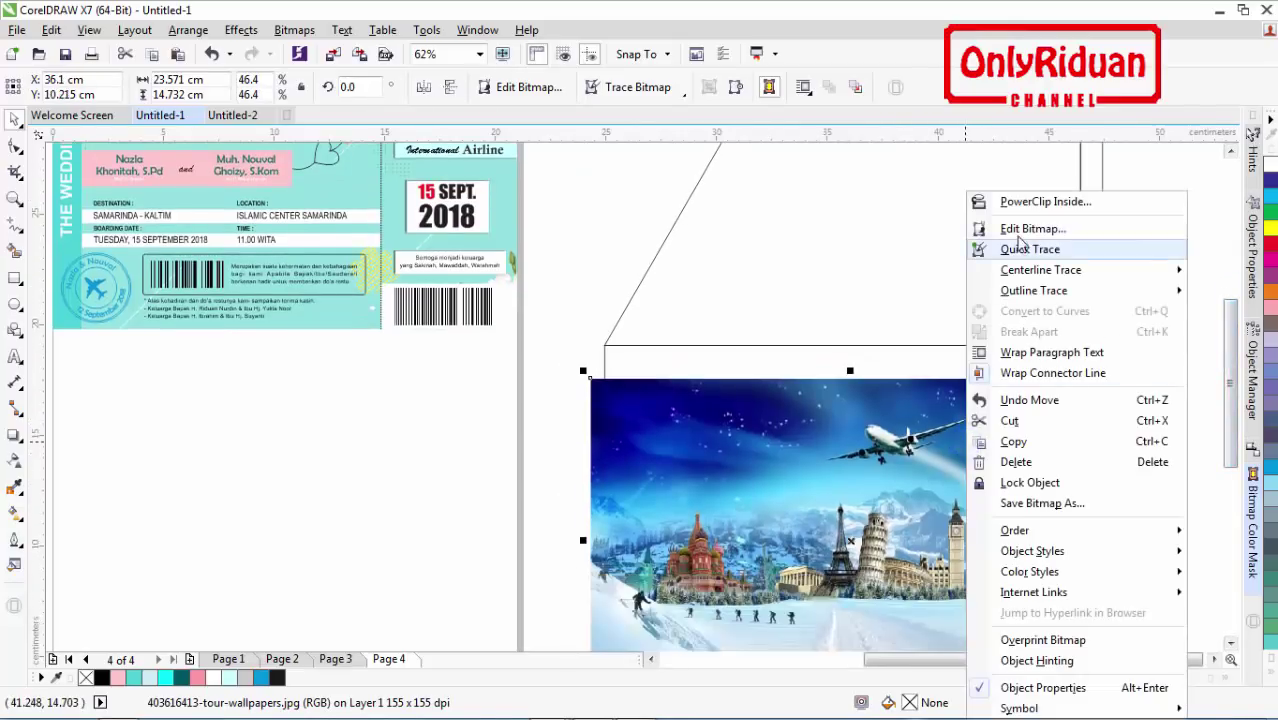
{"action": "left_click", "coordinate": [1000, 201]}
{"action": "left_click", "coordinate": [900, 228]}
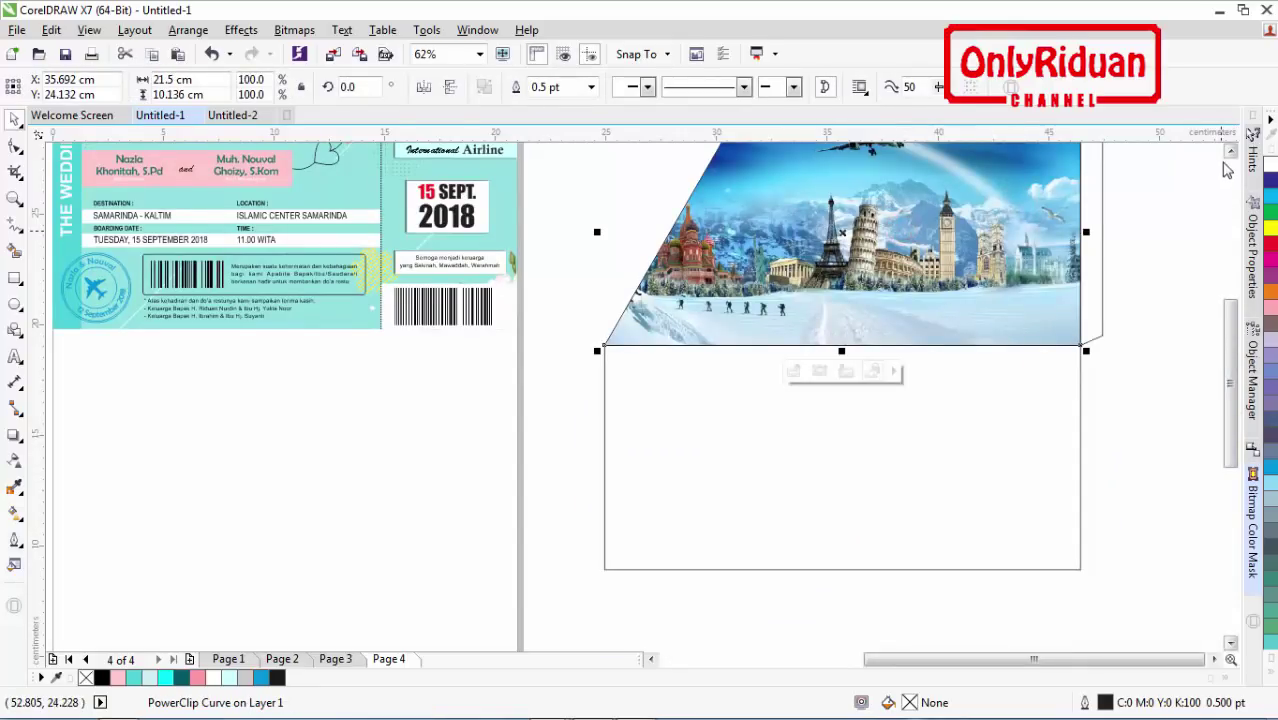
Step: Edit the slanted panel's PowerClip, shift the picture about 0.9 cm down and 0.75 cm to the right, and finish editing
{"action": "scroll", "coordinate": [1228, 160], "scroll_direction": "up", "scroll_amount": 4}
{"action": "right_click", "coordinate": [1000, 293]}
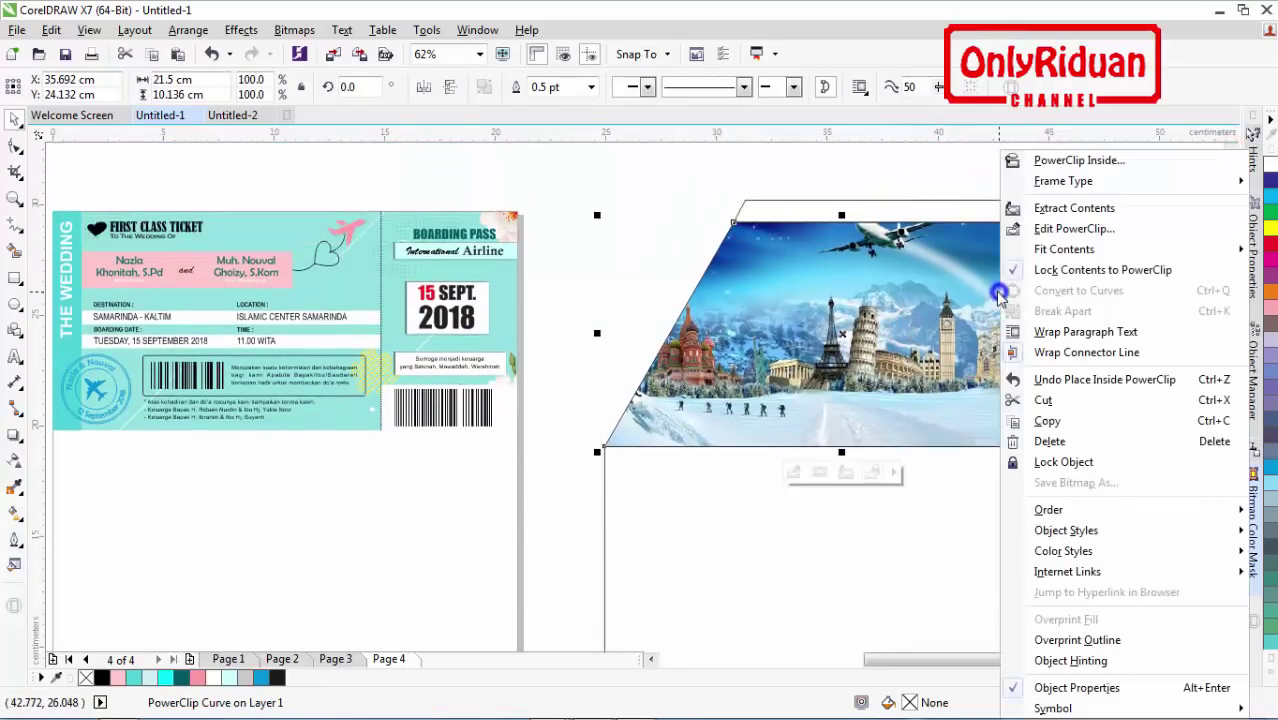
{"action": "left_click", "coordinate": [1048, 223]}
{"action": "left_click", "coordinate": [965, 182]}
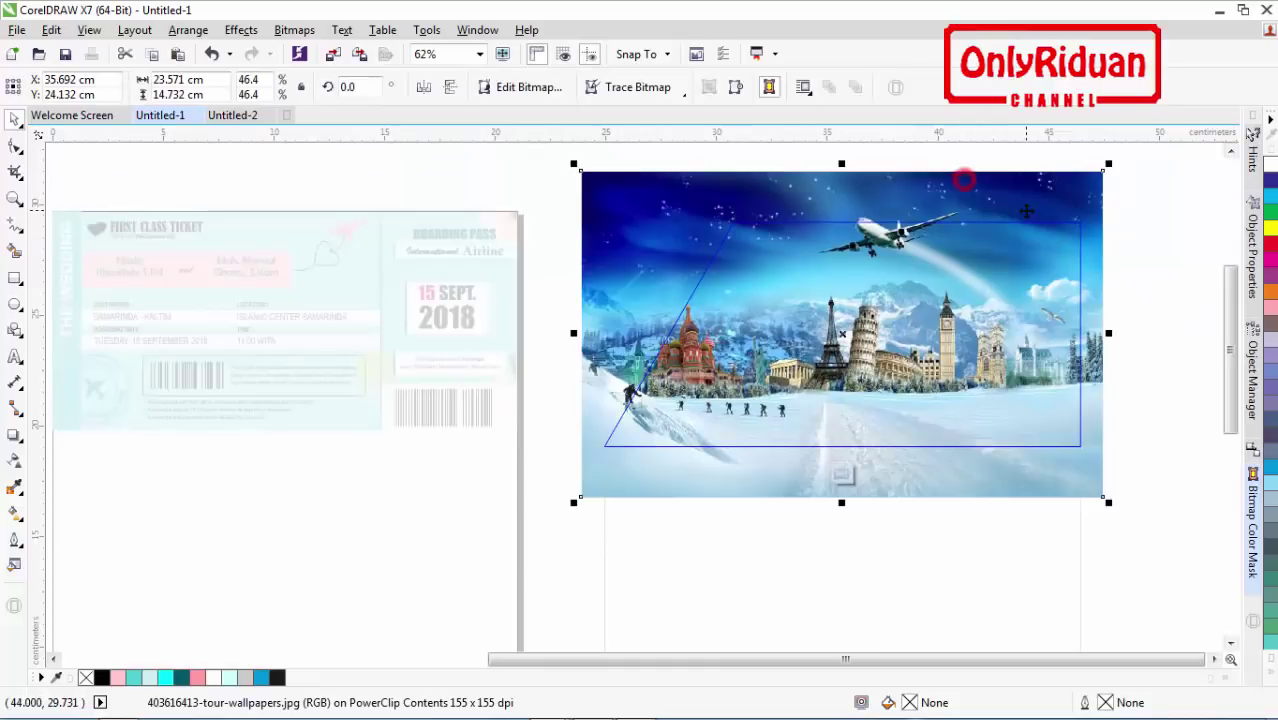
{"action": "key", "text": "Down"}
{"action": "key", "text": "Down"}
{"action": "key", "text": "Down"}
{"action": "key", "text": "Down"}
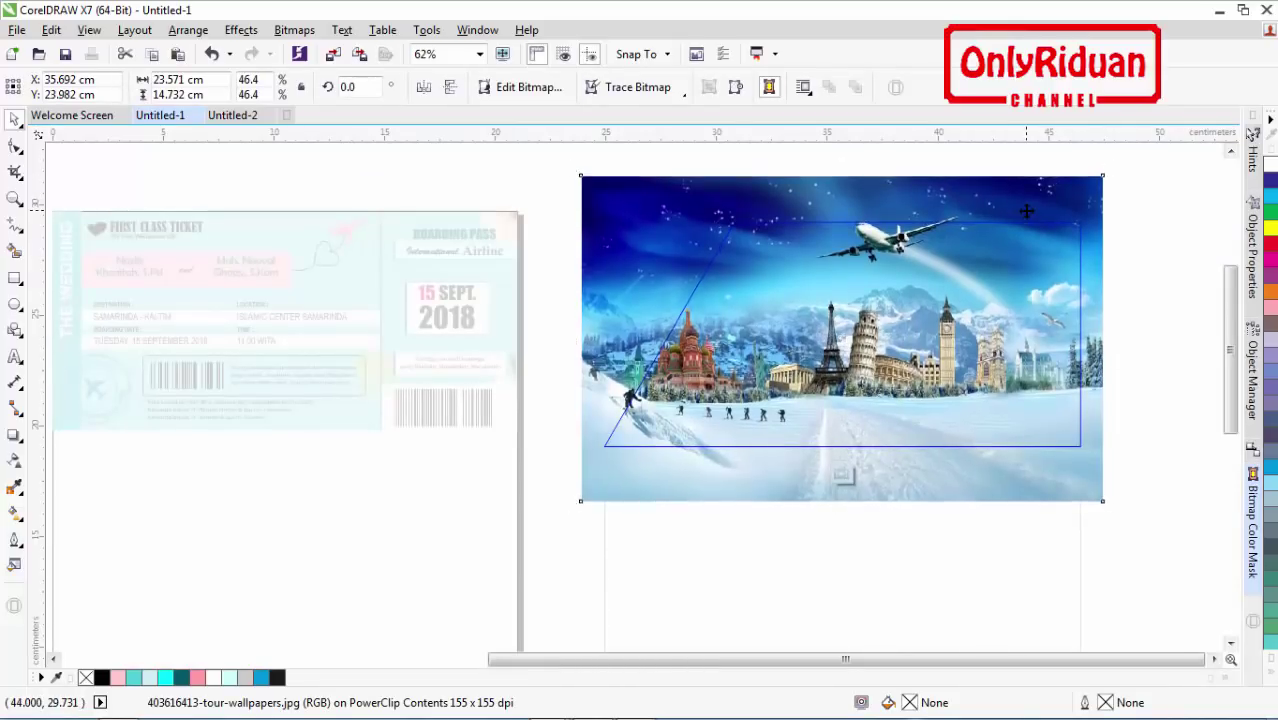
{"action": "key", "text": "Right"}
{"action": "key", "text": "Right"}
{"action": "key", "text": "Right"}
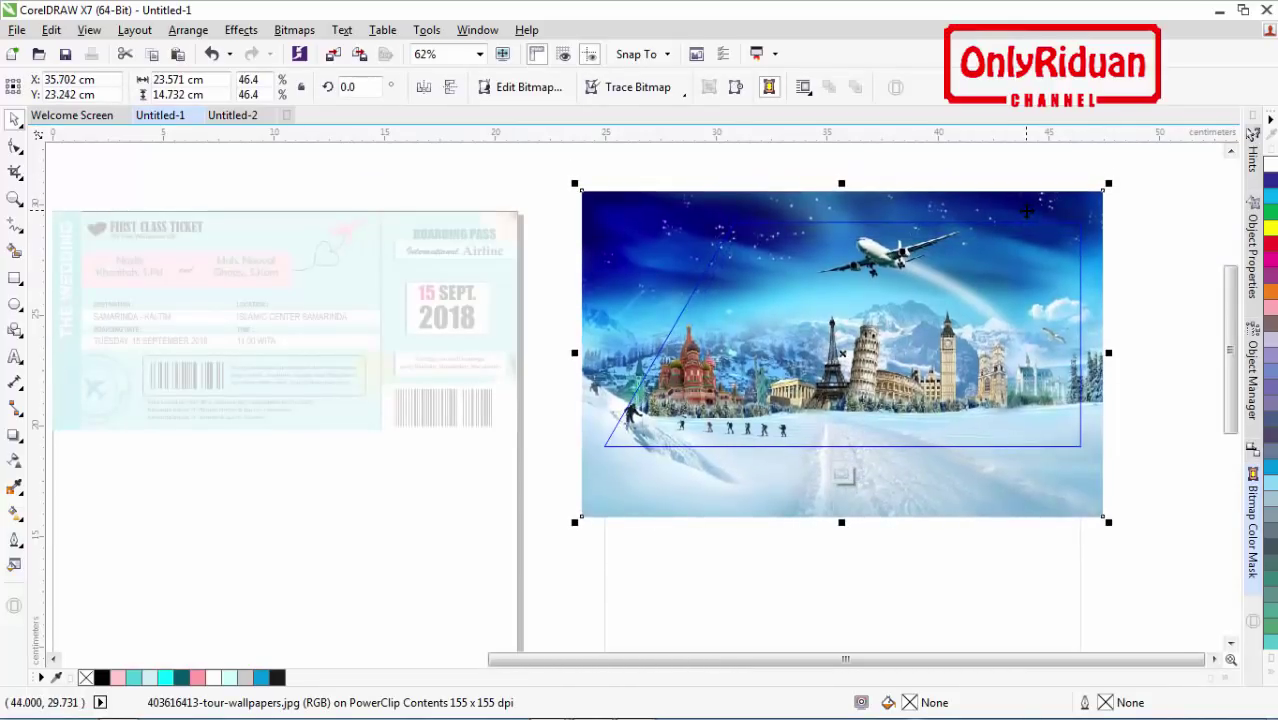
{"action": "key", "text": "Right"}
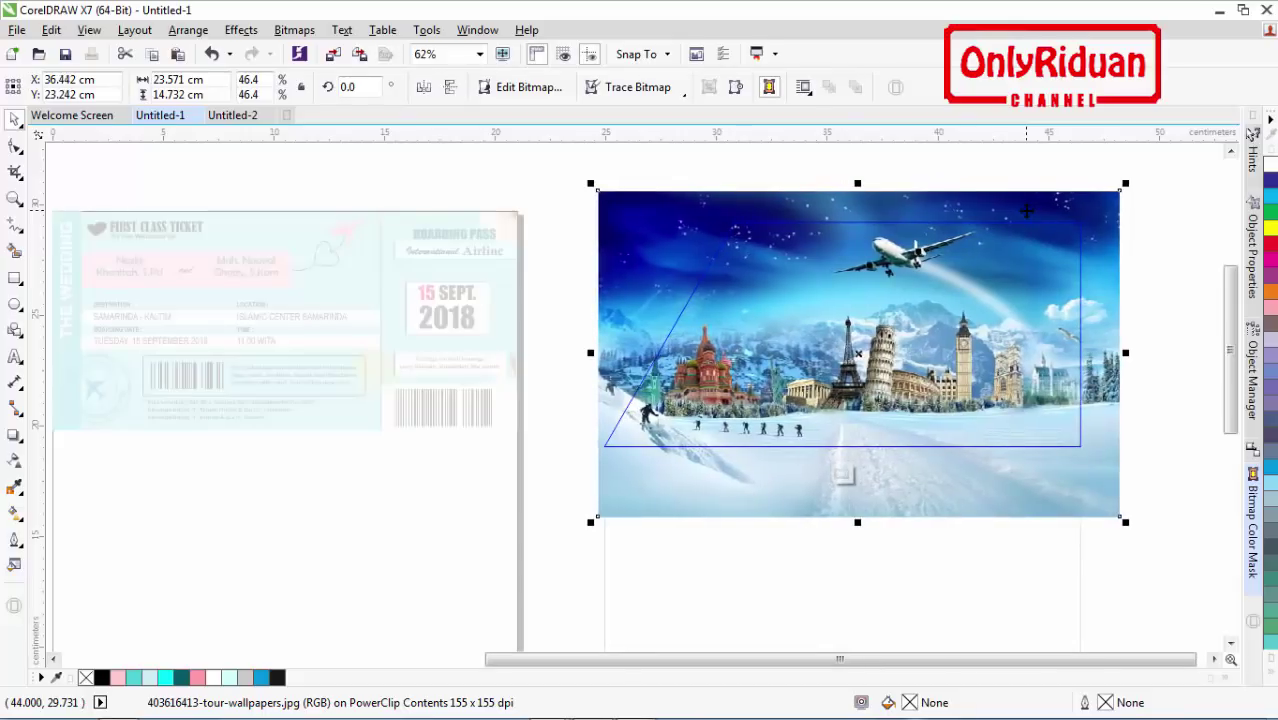
{"action": "right_click", "coordinate": [994, 267]}
{"action": "left_click", "coordinate": [1050, 290]}
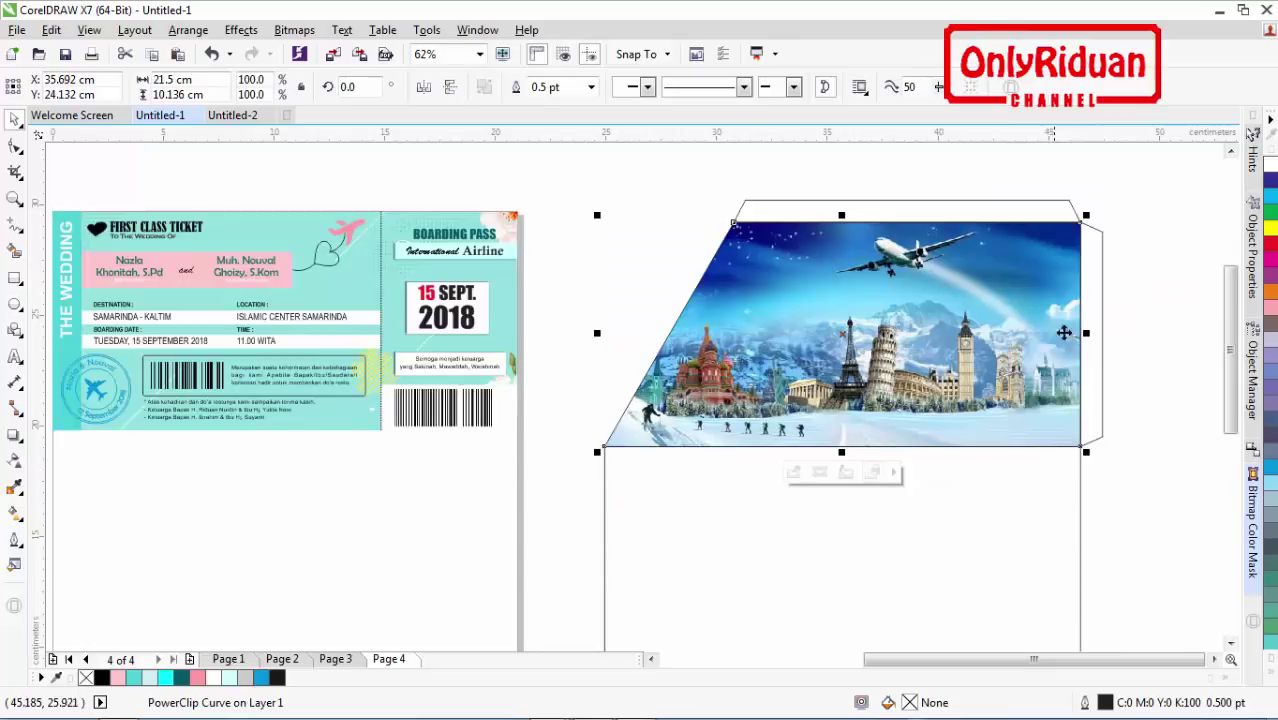
Step: Import the picture Background and place it over the lower rectangular panel at about 23.6 cm wide
{"action": "left_click_drag", "start_coordinate": [1232, 340], "coordinate": [1245, 378]}
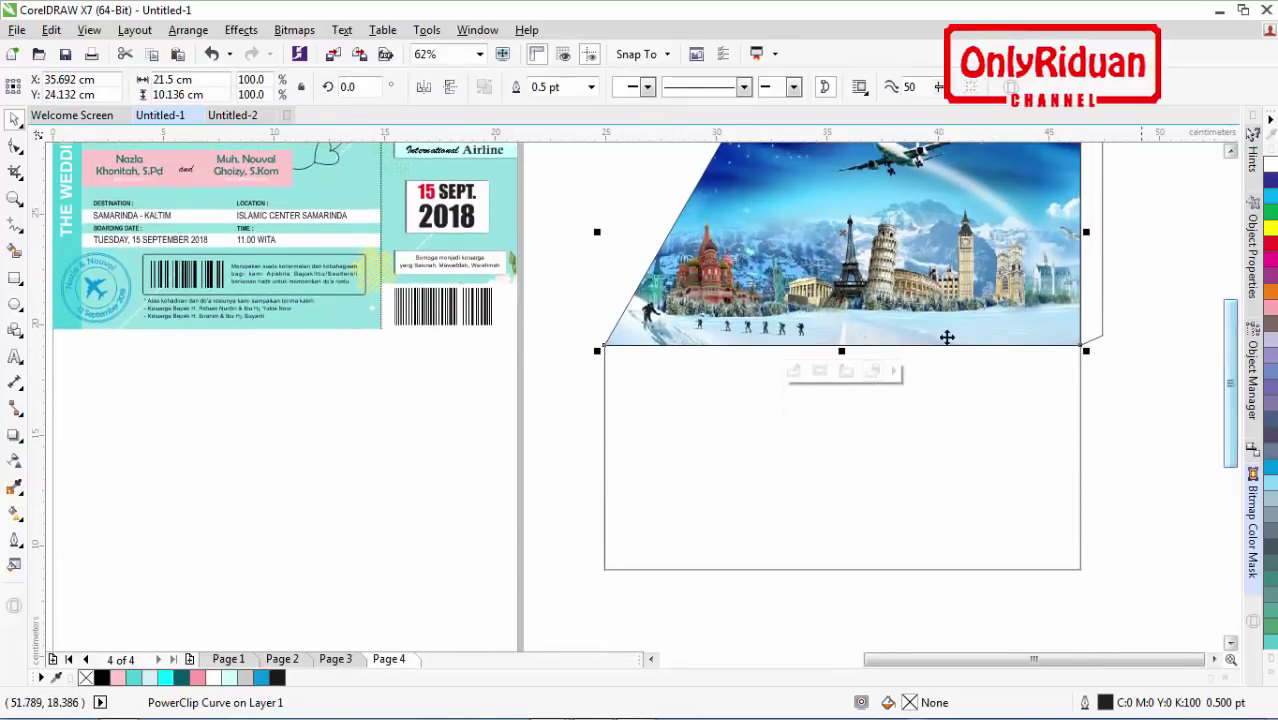
{"action": "left_click", "coordinate": [17, 30]}
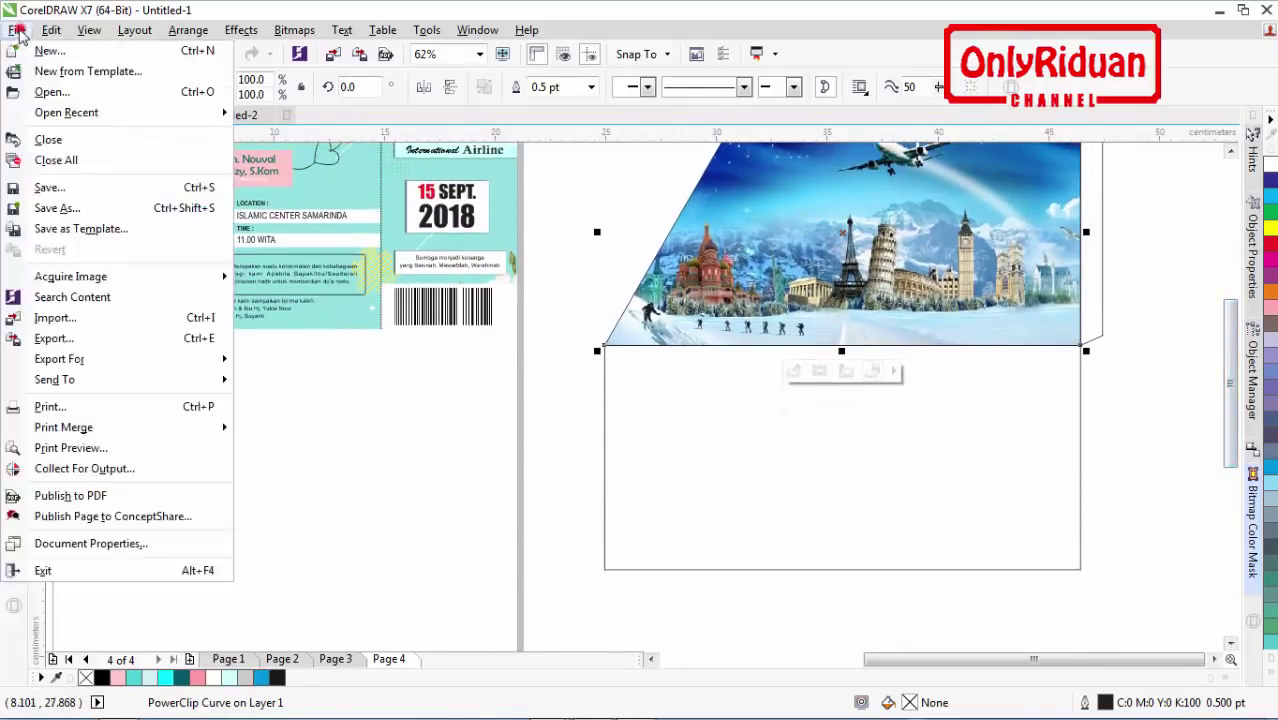
{"action": "left_click", "coordinate": [56, 318]}
{"action": "left_click", "coordinate": [516, 232]}
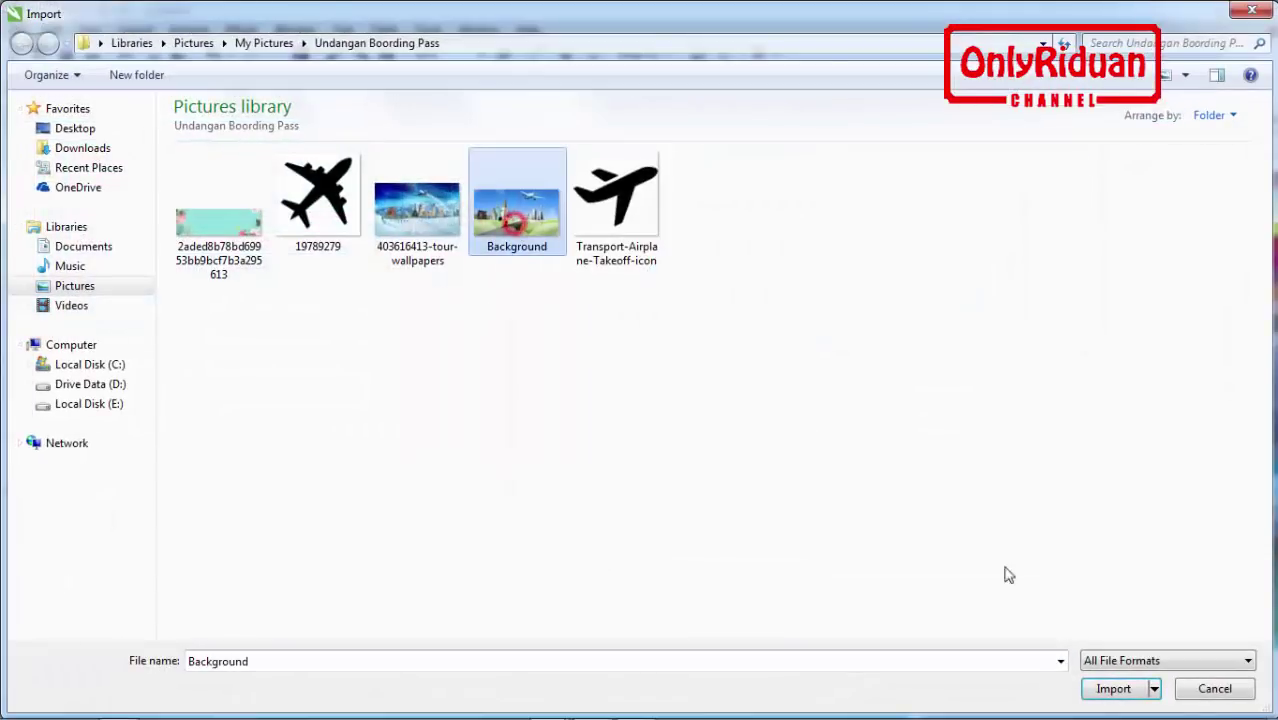
{"action": "left_click", "coordinate": [1116, 689]}
{"action": "left_click_drag", "start_coordinate": [578, 336], "coordinate": [1118, 612]}
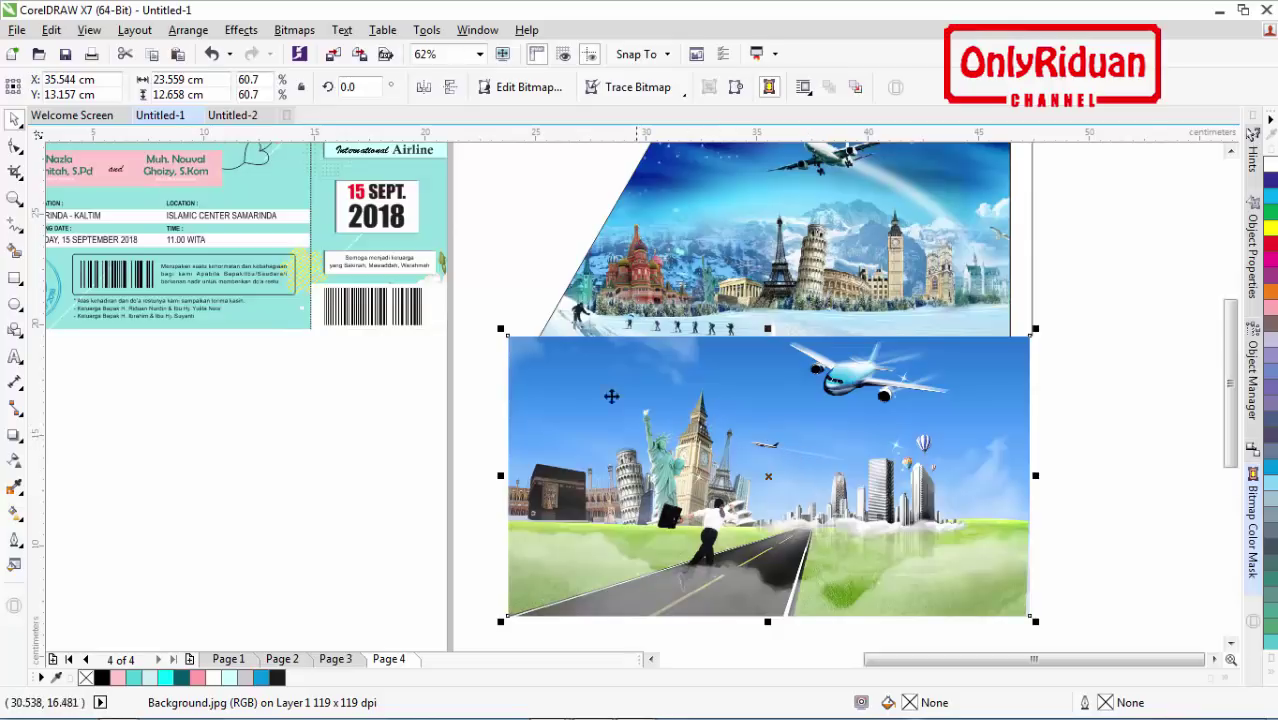
Step: Move the Background picture to the right of the envelope and mirror it both vertically and horizontally
{"action": "left_click_drag", "start_coordinate": [536, 363], "coordinate": [1076, 363]}
{"action": "left_click", "coordinate": [1213, 660]}
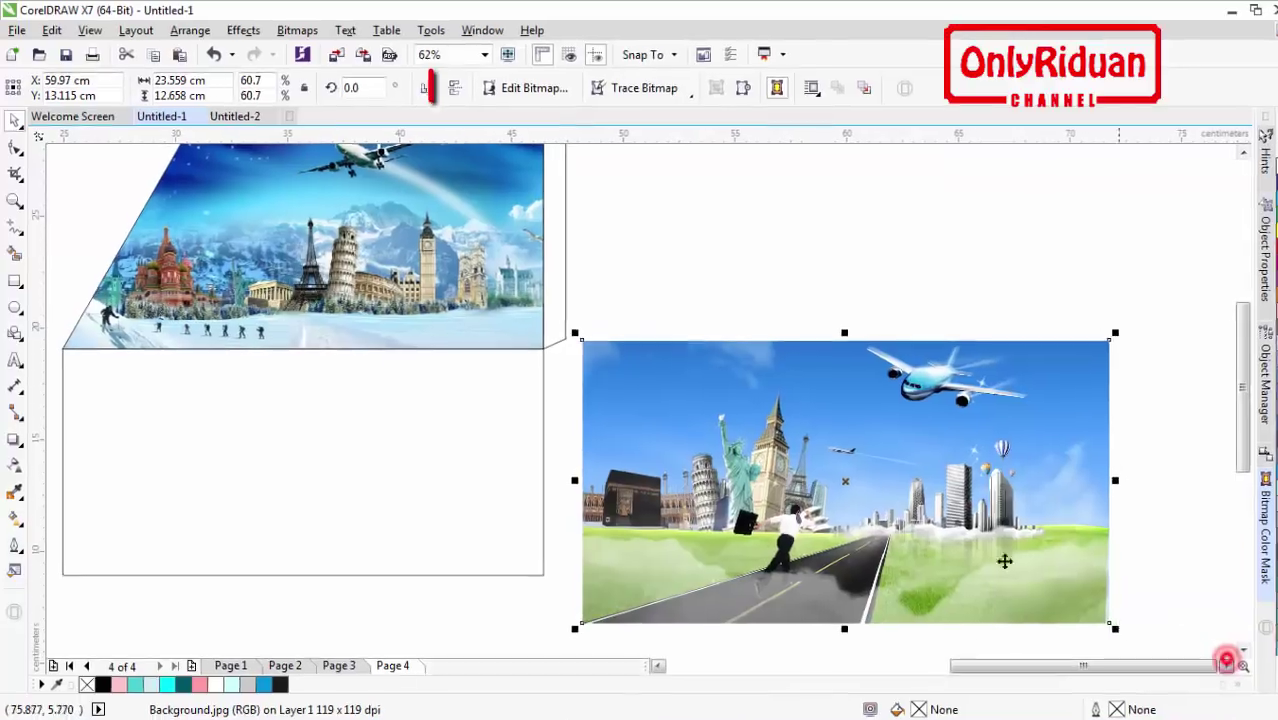
{"action": "left_click", "coordinate": [496, 99]}
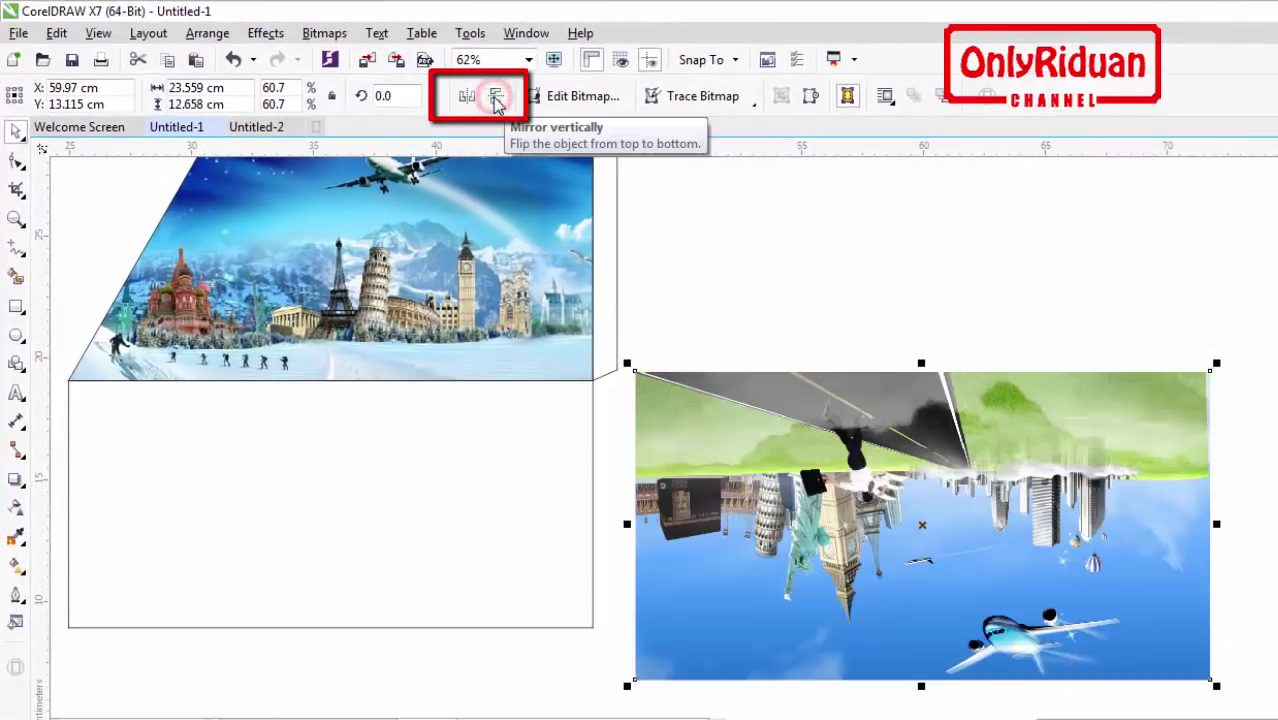
{"action": "left_click", "coordinate": [467, 98]}
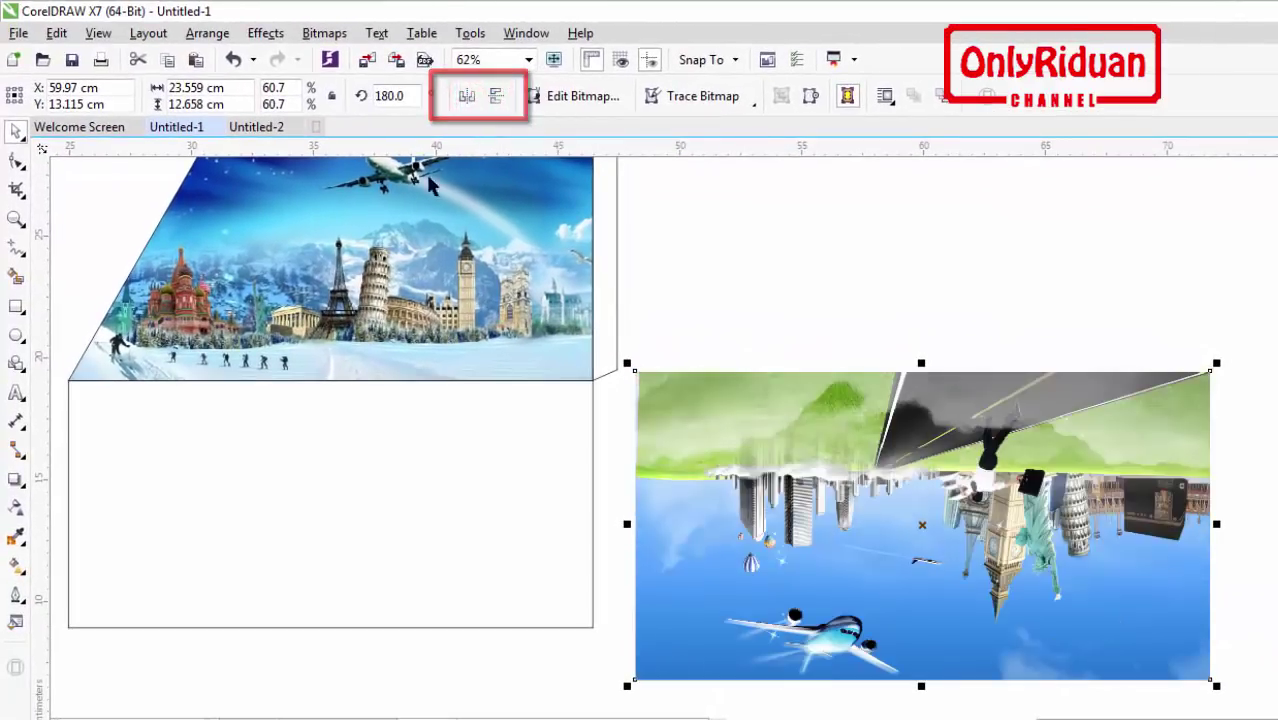
Step: PowerClip the flipped Background picture inside the lower rectangular panel
{"action": "right_click", "coordinate": [871, 454]}
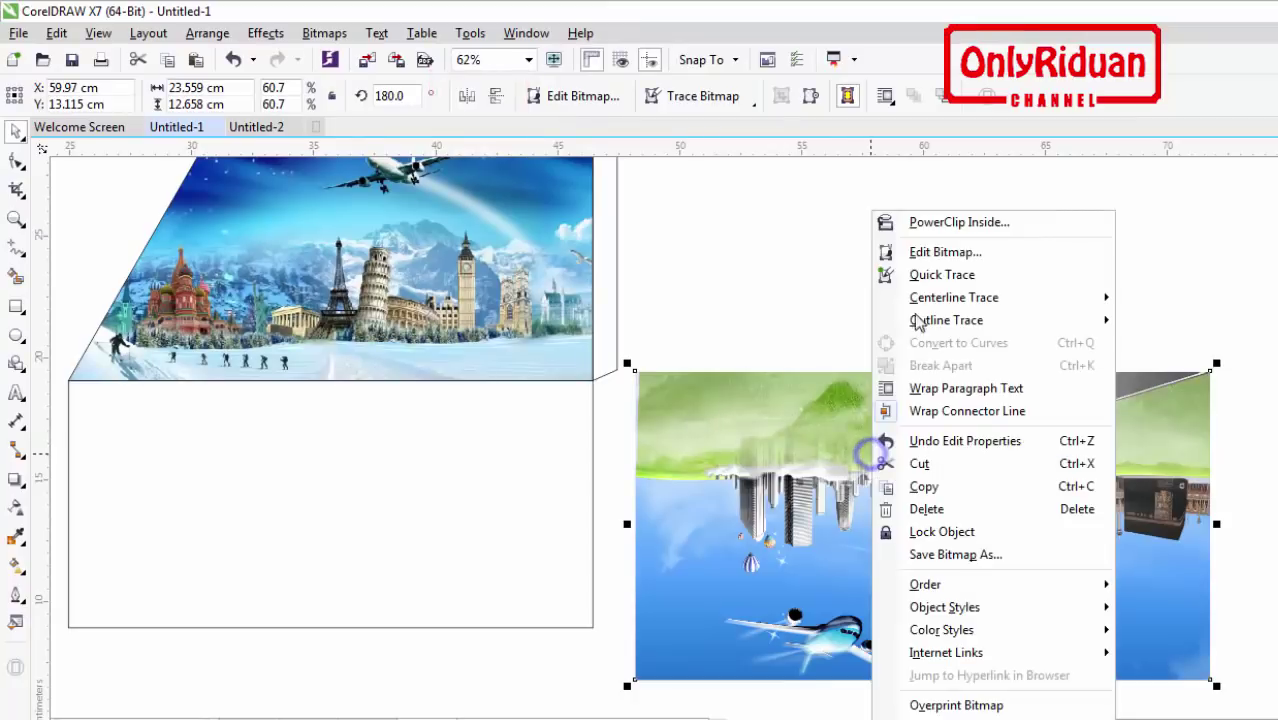
{"action": "left_click", "coordinate": [913, 220]}
{"action": "left_click", "coordinate": [488, 434]}
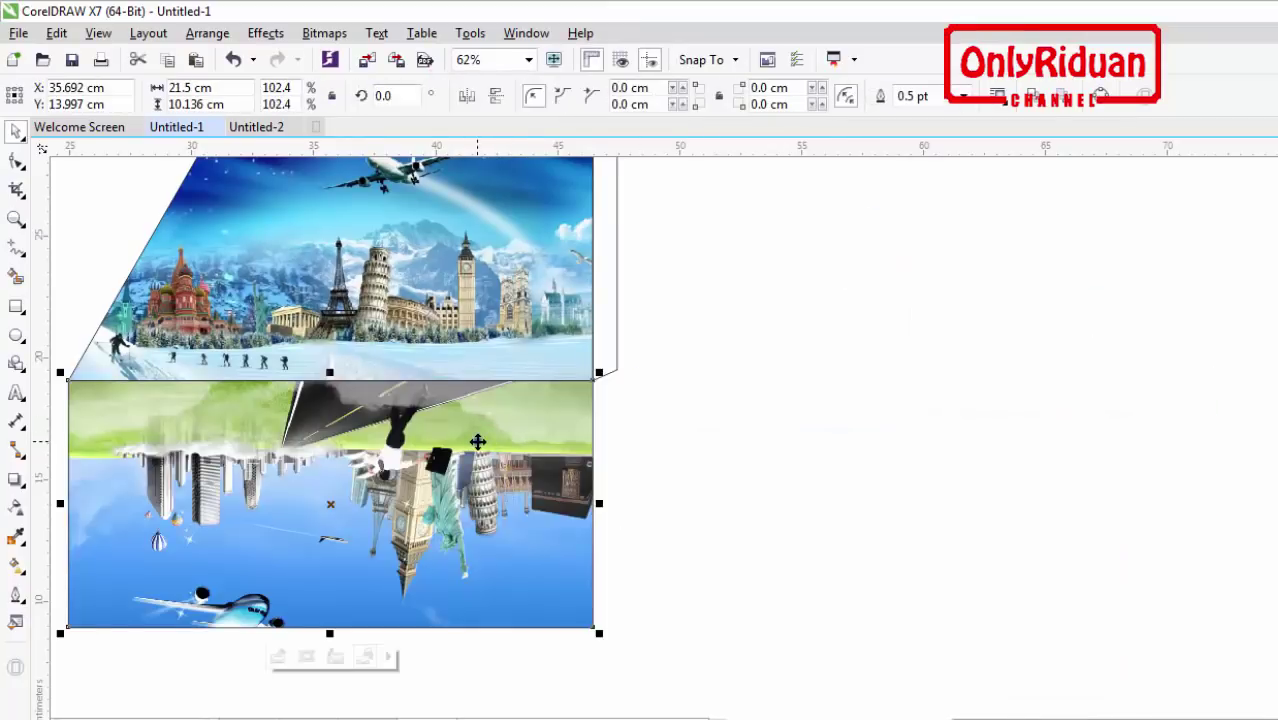
Step: Open the lower panel's PowerClip for editing and shrink its picture proportionally around its centre to about 21.95 cm wide
{"action": "right_click", "coordinate": [478, 441]}
{"action": "left_click", "coordinate": [562, 251]}
{"action": "left_click", "coordinate": [510, 470]}
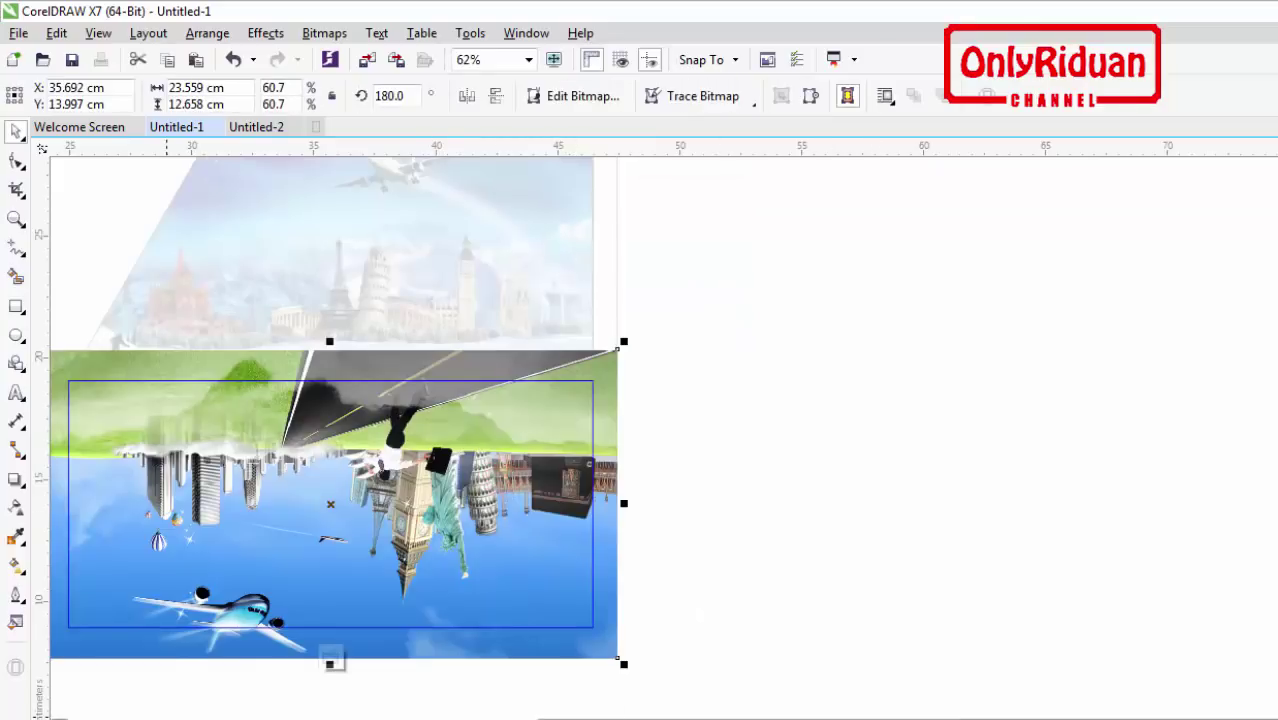
{"action": "scroll", "coordinate": [590, 663], "scroll_direction": "left", "scroll_amount": 3}
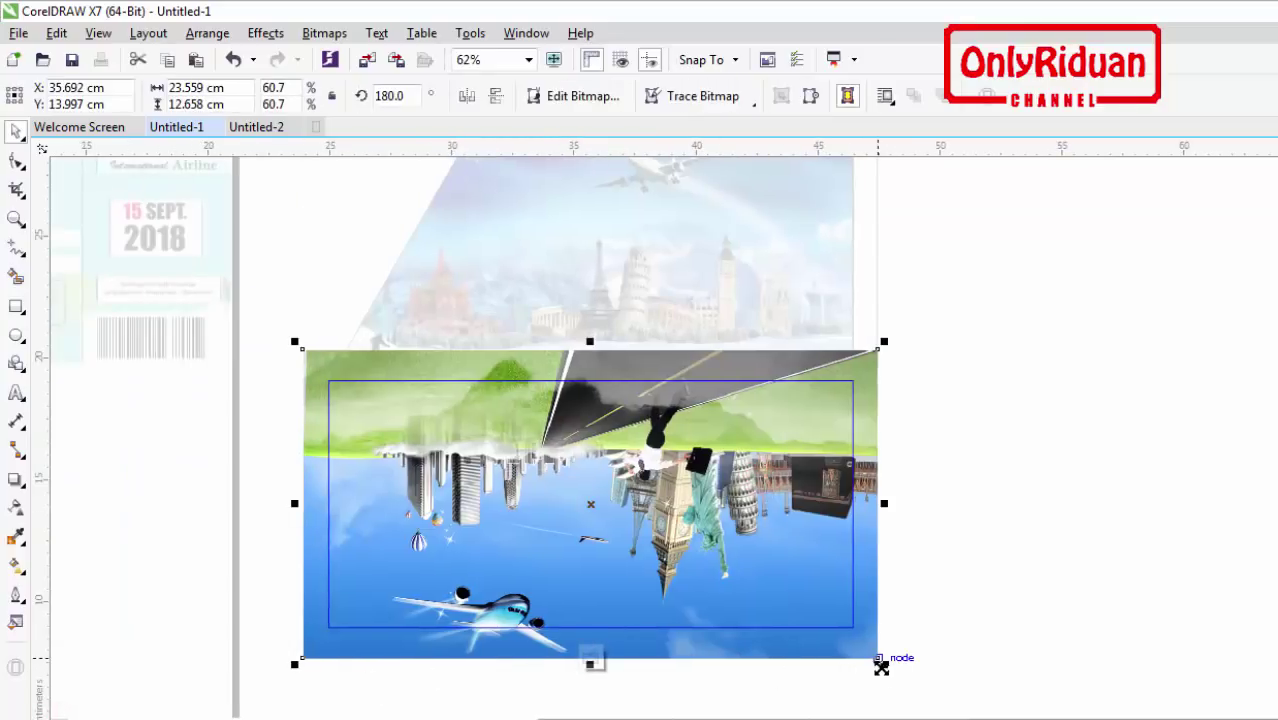
{"action": "left_click_drag", "start_coordinate": [884, 665], "coordinate": [867, 678]}
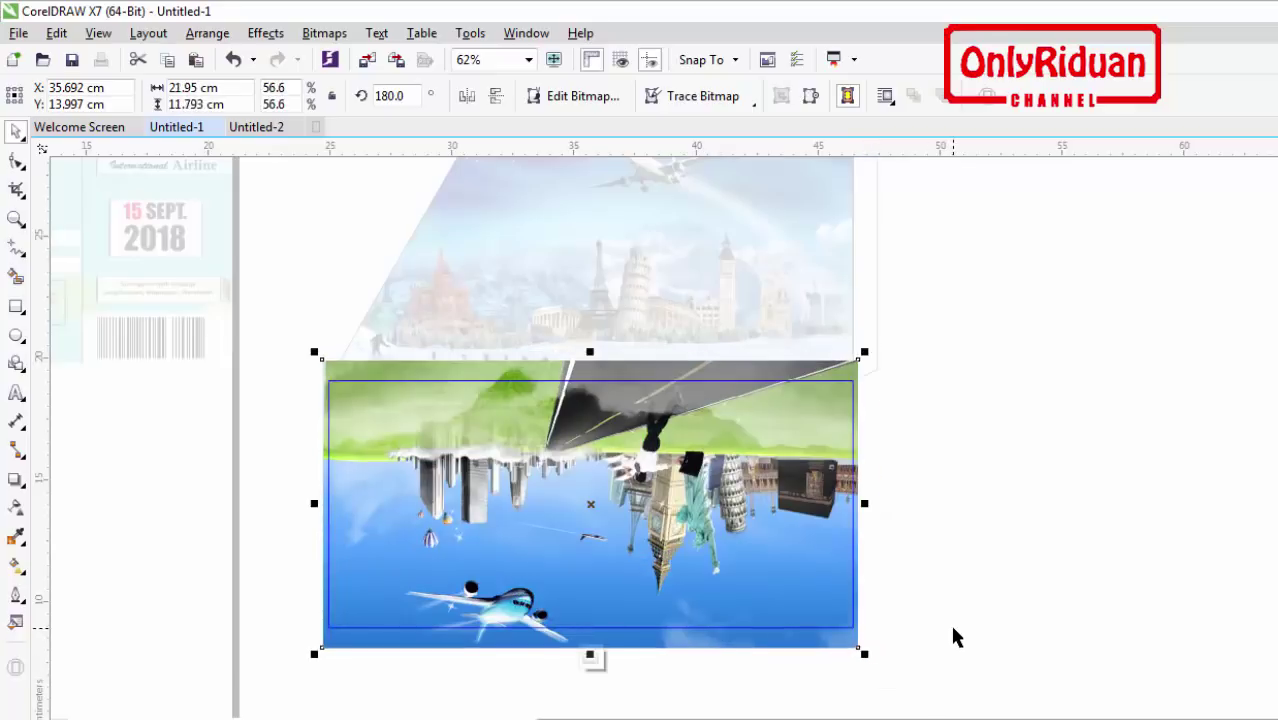
Step: Nudge the Background picture up inside the lower panel's PowerClip to about Y 14.43 cm and finish editing the PowerClip
{"action": "key", "text": "Up"}
{"action": "key", "text": "Up"}
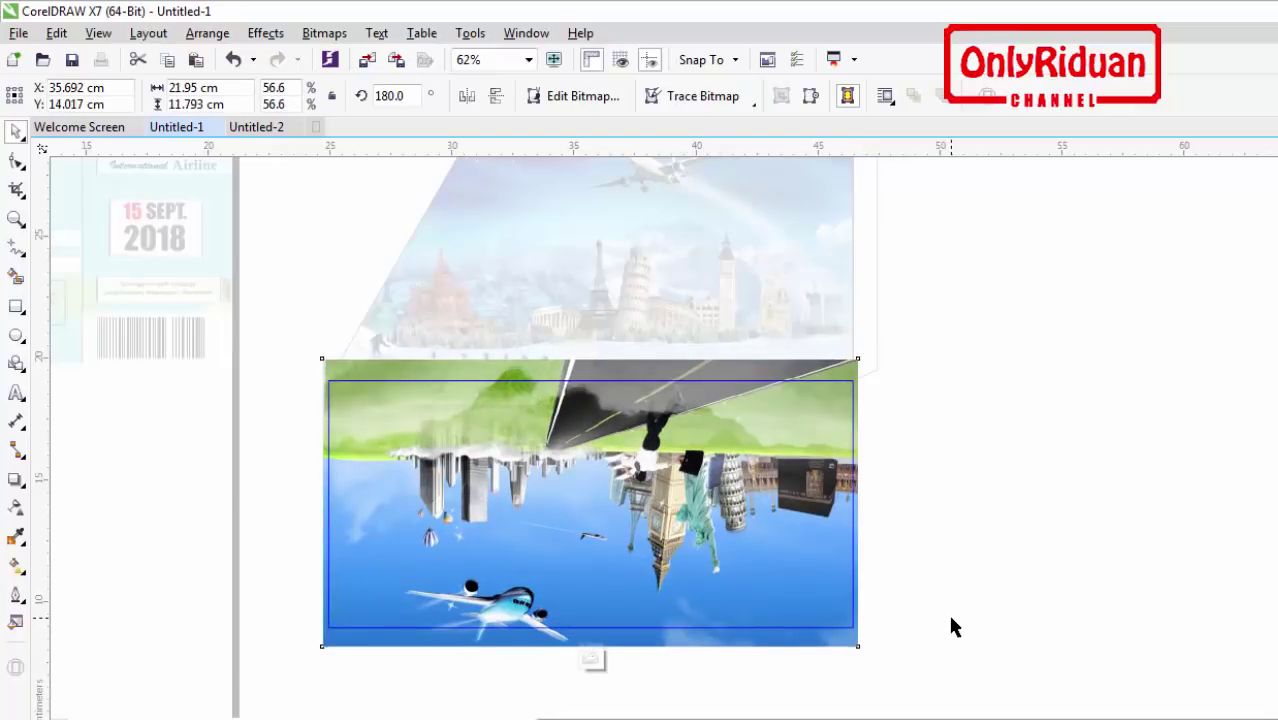
{"action": "key", "text": "Up"}
{"action": "key", "text": "Up"}
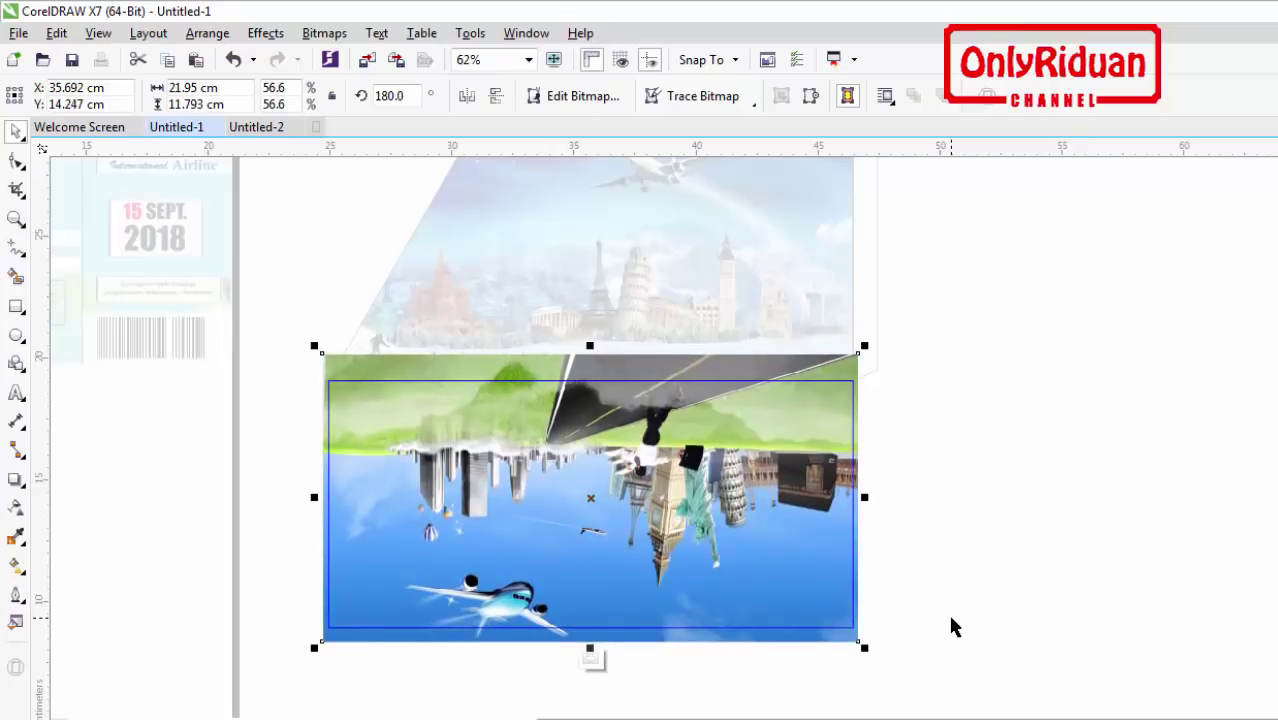
{"action": "key", "text": "Up"}
{"action": "key", "text": "Up"}
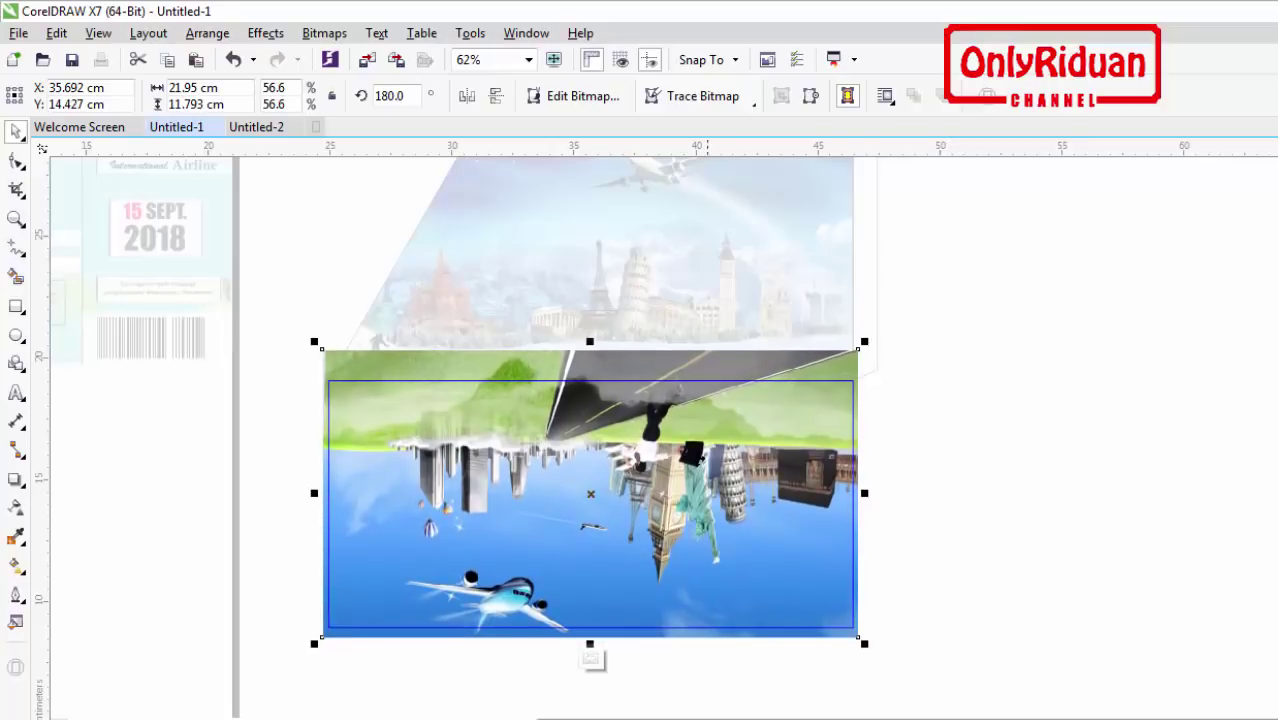
{"action": "right_click", "coordinate": [686, 447]}
{"action": "left_click", "coordinate": [767, 321]}
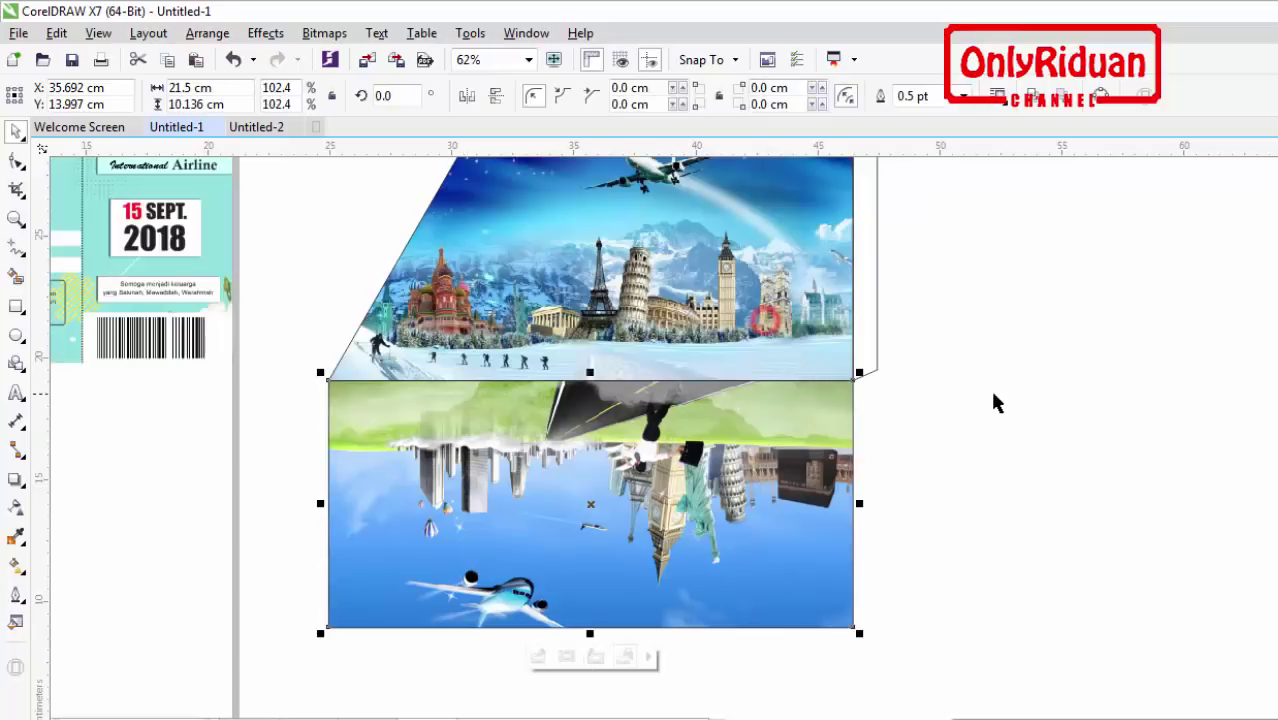
{"action": "left_click", "coordinate": [993, 392]}
Step: Fill the upper panel's side glue flap and its top glue flap with 10% black
{"action": "scroll", "coordinate": [926, 347], "scroll_direction": "up", "scroll_amount": 3}
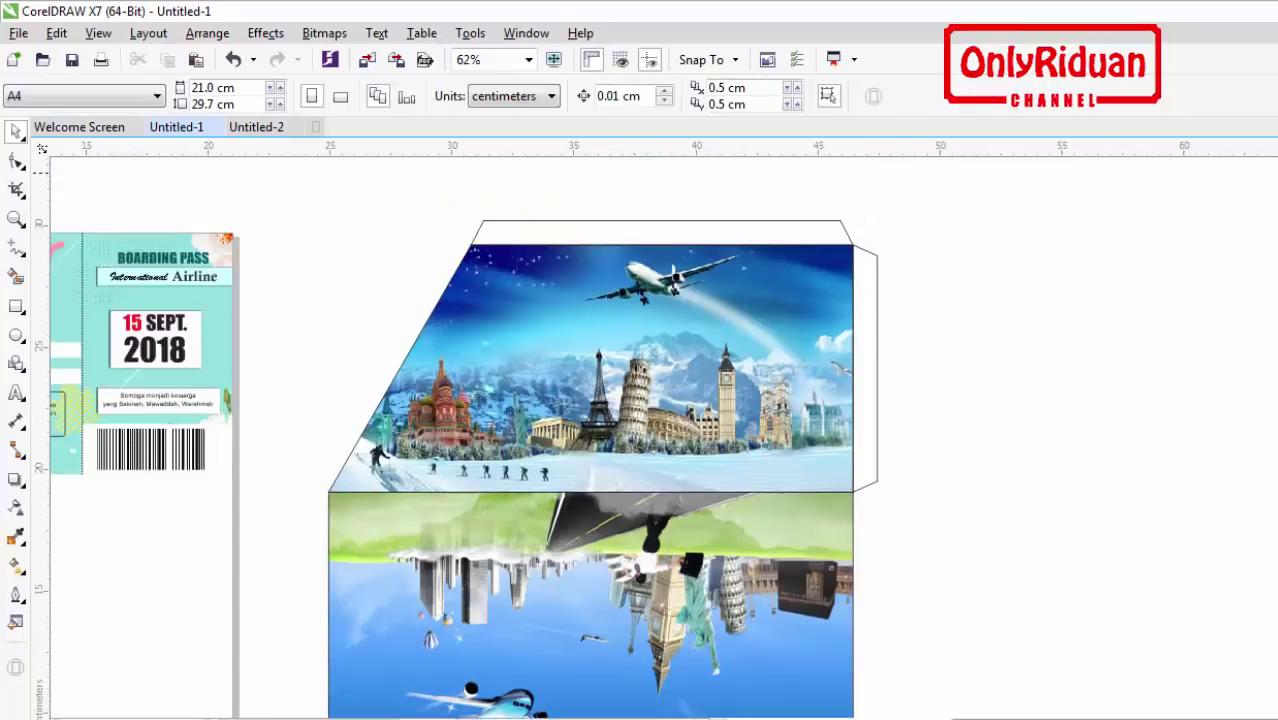
{"action": "left_click", "coordinate": [868, 366]}
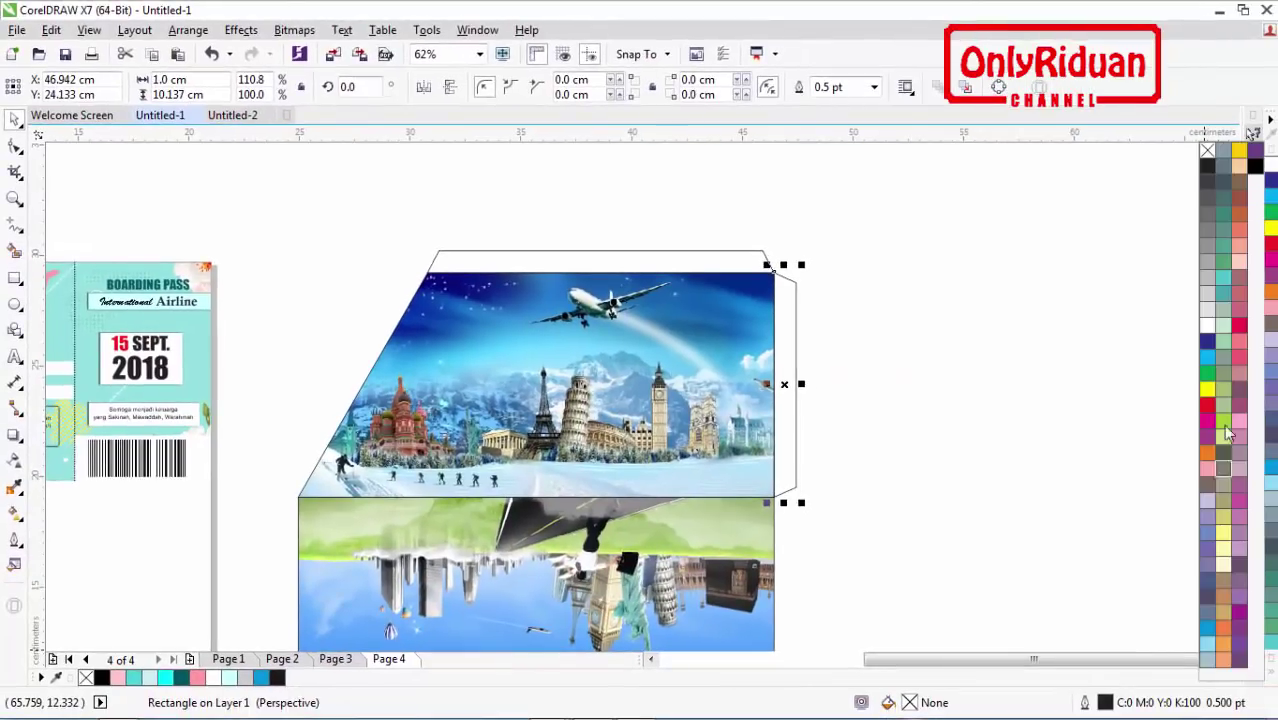
{"action": "left_click", "coordinate": [1208, 310]}
{"action": "left_click", "coordinate": [734, 266]}
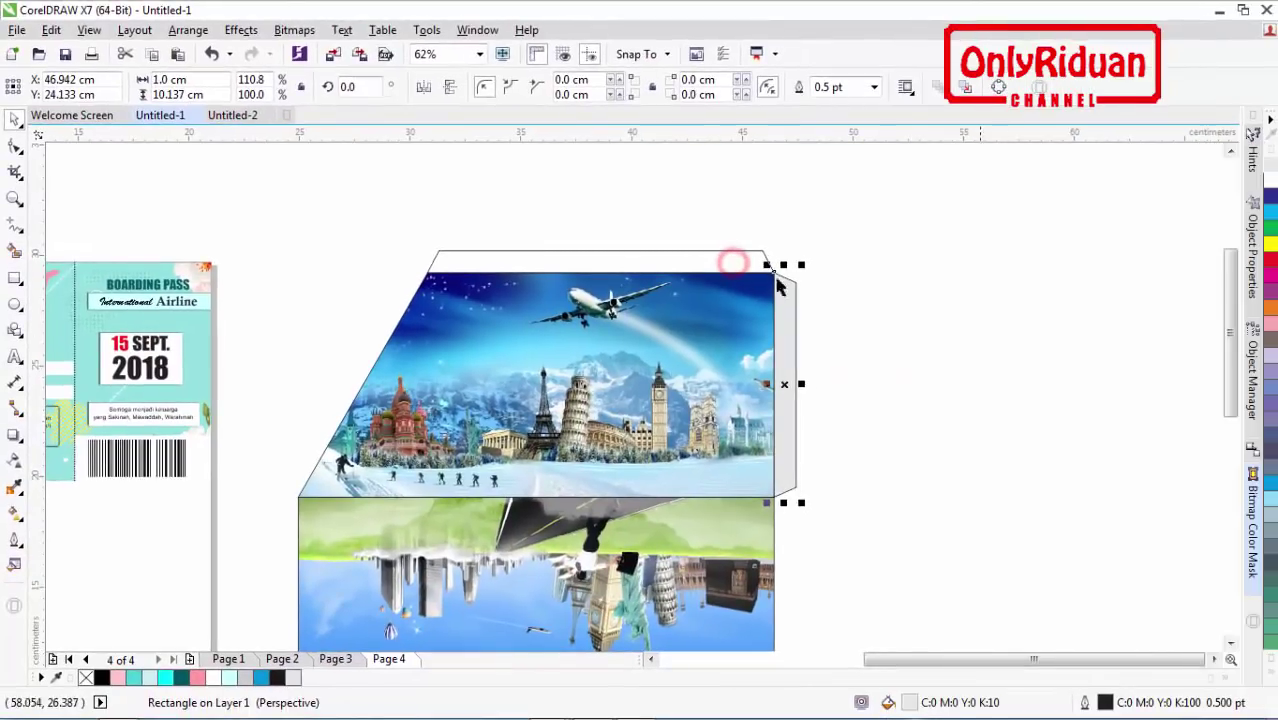
{"action": "left_click", "coordinate": [686, 256]}
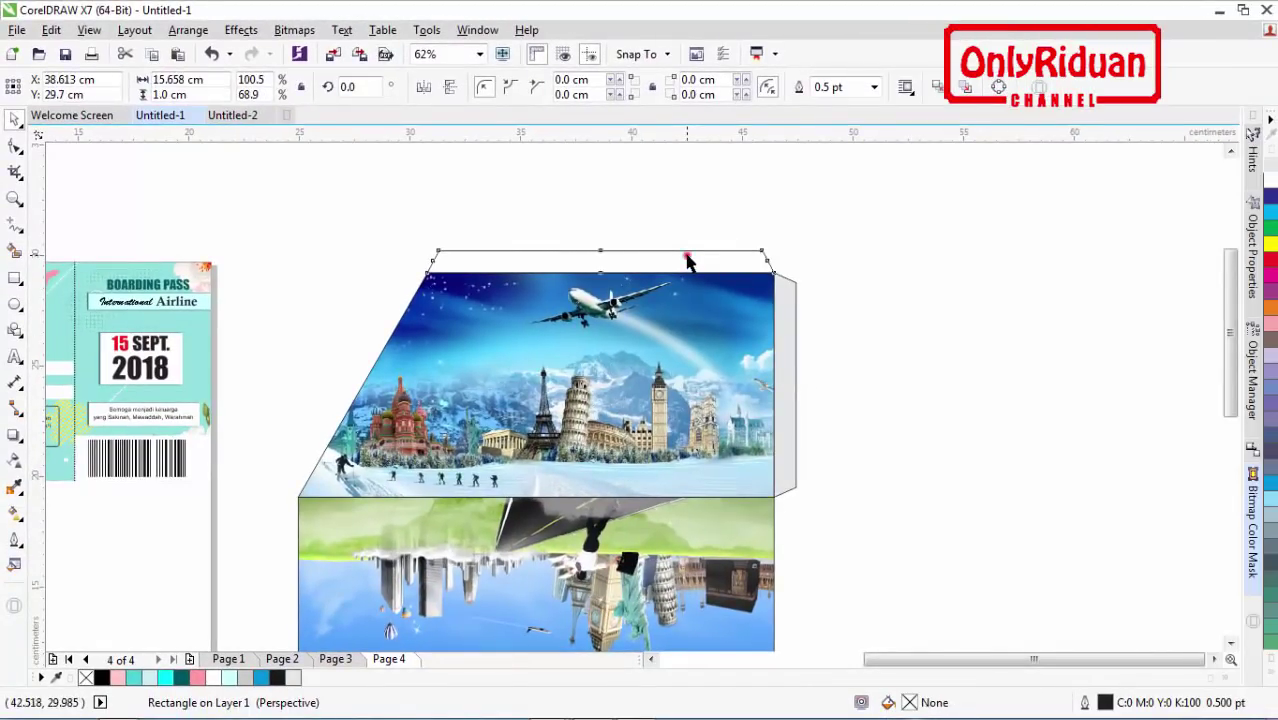
{"action": "left_click", "coordinate": [1268, 166]}
{"action": "left_click", "coordinate": [963, 293]}
Step: Select all four parts of the new envelope and remove their outlines
{"action": "scroll", "coordinate": [953, 408], "scroll_direction": "down", "scroll_amount": 2}
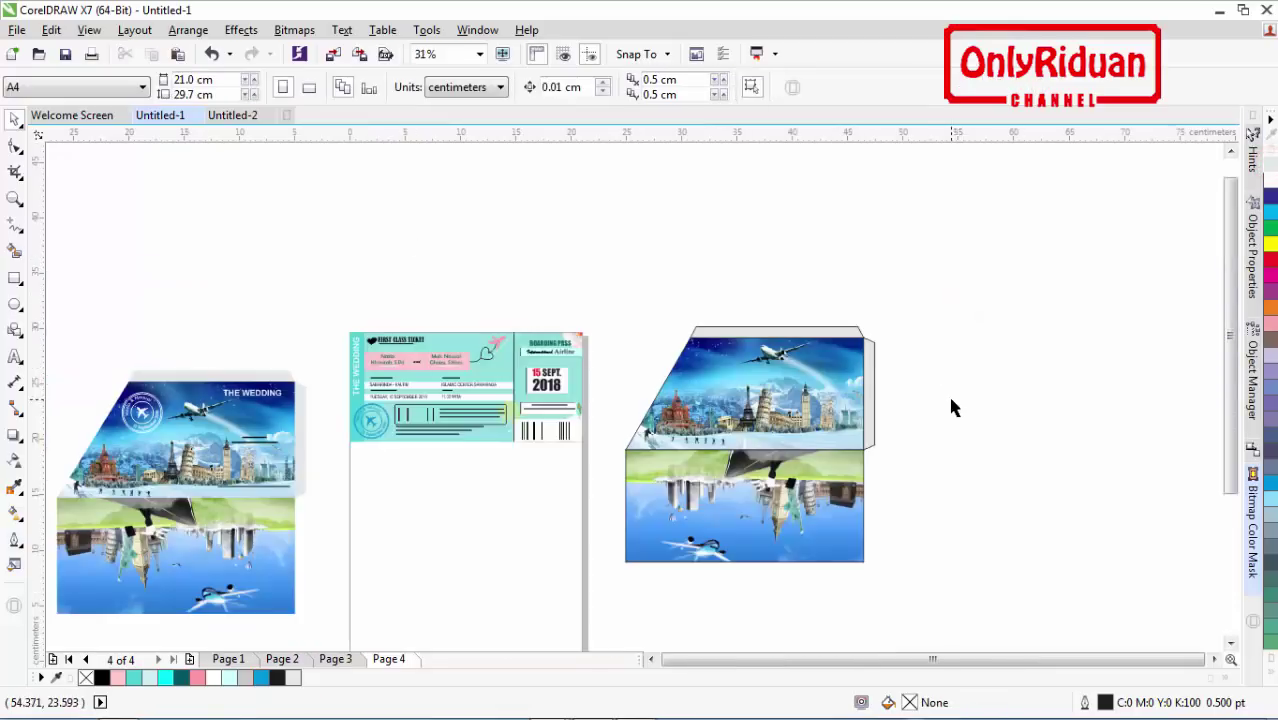
{"action": "left_click_drag", "start_coordinate": [928, 612], "coordinate": [582, 273]}
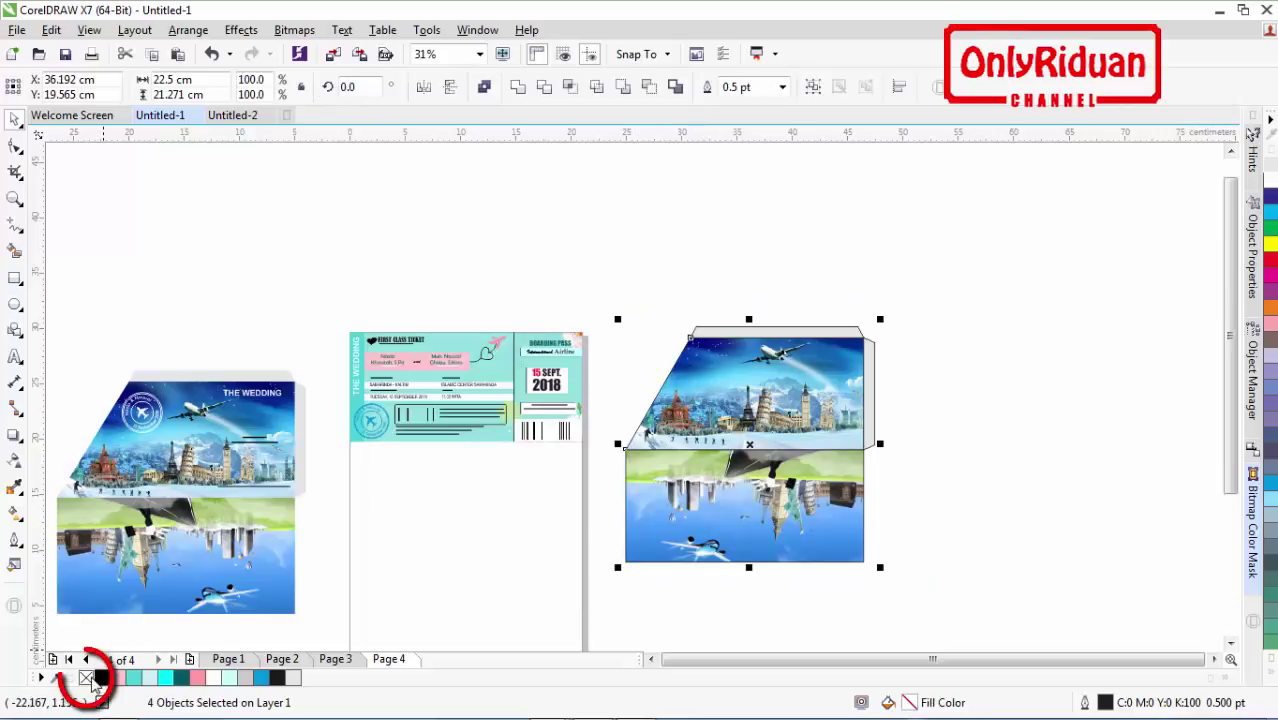
{"action": "right_click", "coordinate": [87, 679]}
{"action": "left_click", "coordinate": [970, 375]}
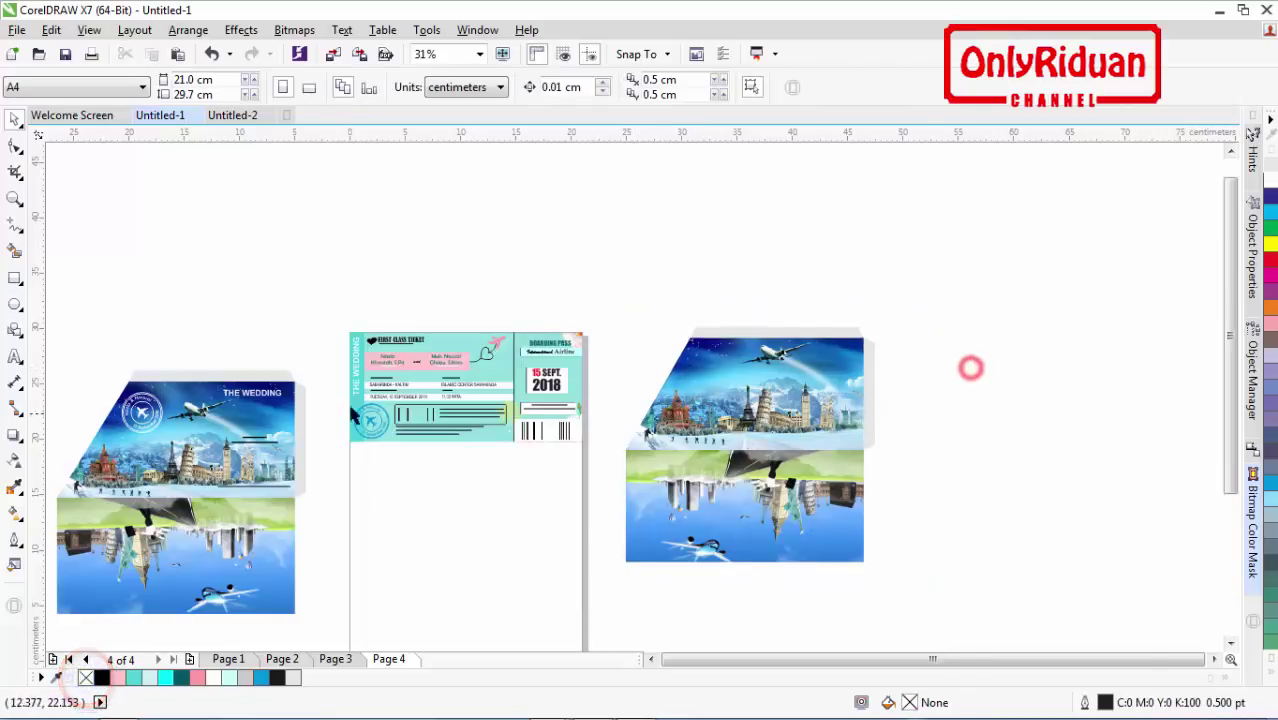
Step: Ungroup the finished sample envelope beside the boarding-pass page
{"action": "left_click", "coordinate": [108, 330]}
{"action": "mouse_move", "coordinate": [194, 345]}
{"action": "left_mouse_down"}
{"action": "mouse_move", "coordinate": [314, 495]}
{"action": "mouse_move", "coordinate": [268, 462]}
{"action": "left_mouse_up"}
{"action": "left_click", "coordinate": [268, 462]}
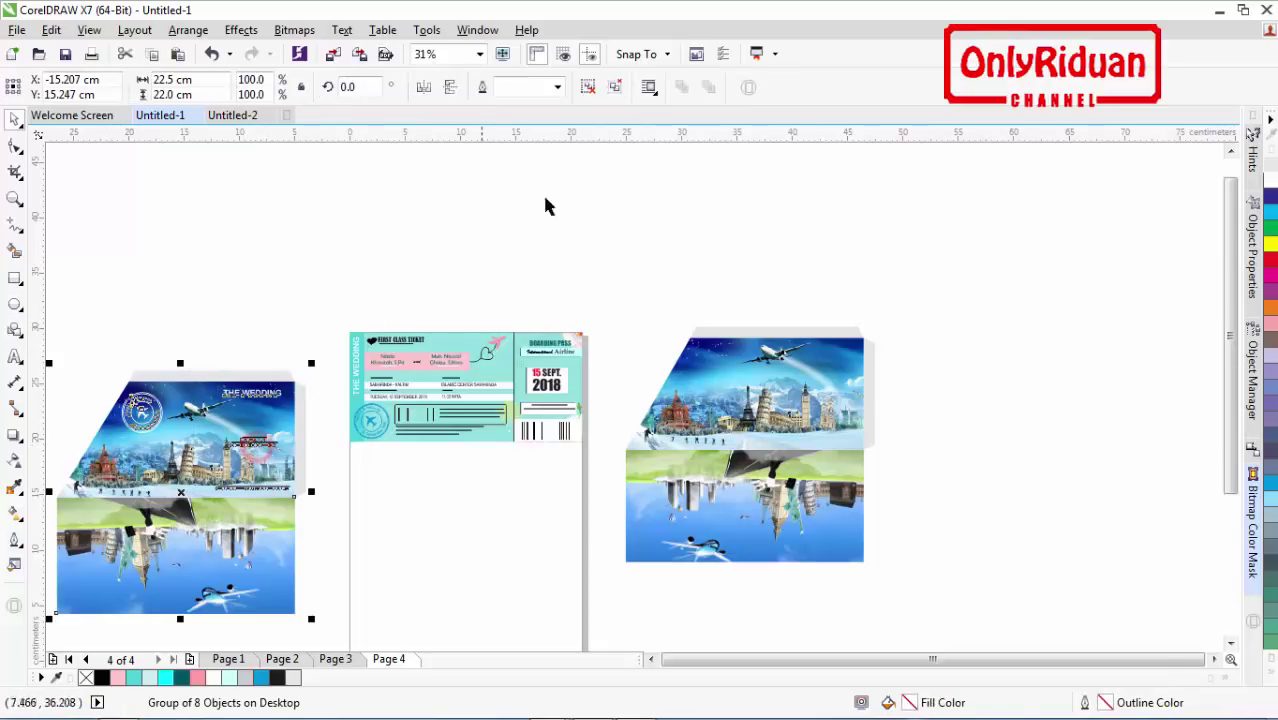
{"action": "left_click", "coordinate": [592, 87]}
{"action": "left_click", "coordinate": [364, 256]}
Step: Copy the sample's "THE WEDDING", recipient and apology texts onto the new envelope's slanted panel and delete the flap copied with them
{"action": "left_click_drag", "start_coordinate": [200, 340], "coordinate": [312, 492]}
{"action": "left_click_drag", "start_coordinate": [258, 440], "coordinate": [830, 396]}
{"action": "left_click", "coordinate": [964, 366]}
{"action": "left_click", "coordinate": [862, 366]}
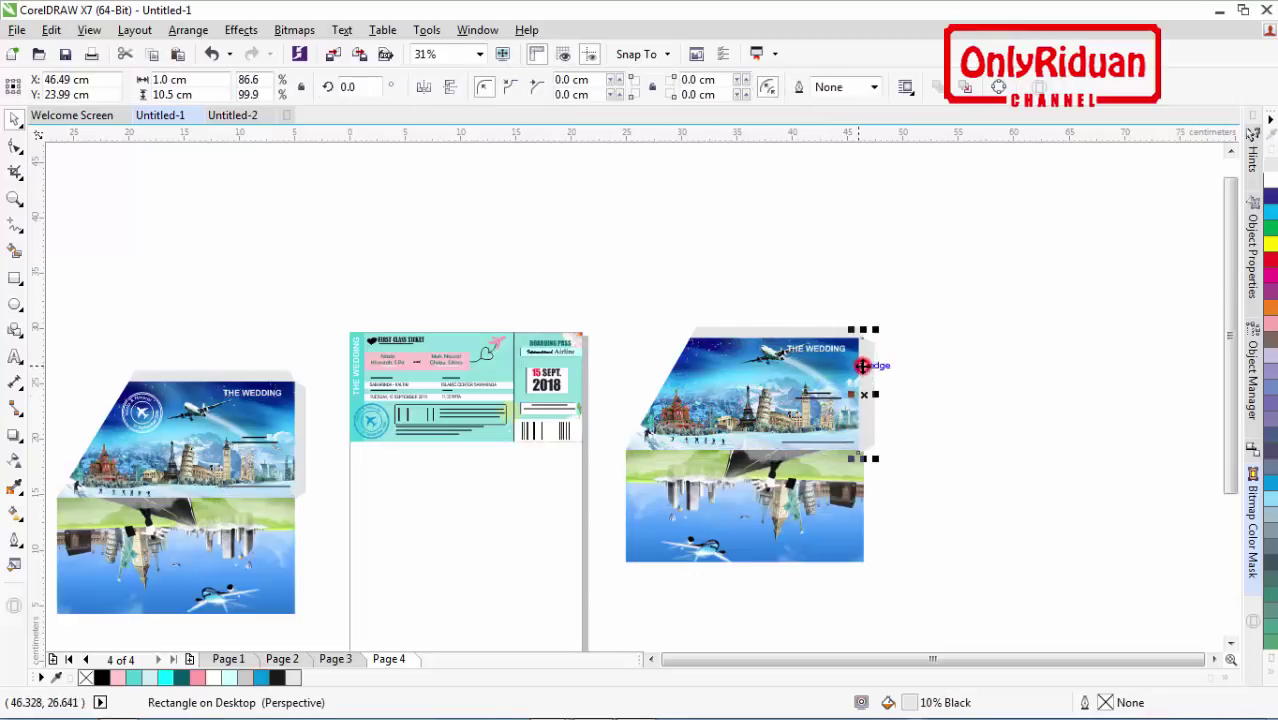
{"action": "left_click", "coordinate": [900, 379]}
Step: Nudge the recipient and apology texts together up and to the right, centring them at about X 42.92, Y 22.62 cm
{"action": "scroll", "coordinate": [840, 376], "scroll_direction": "up", "scroll_amount": 2}
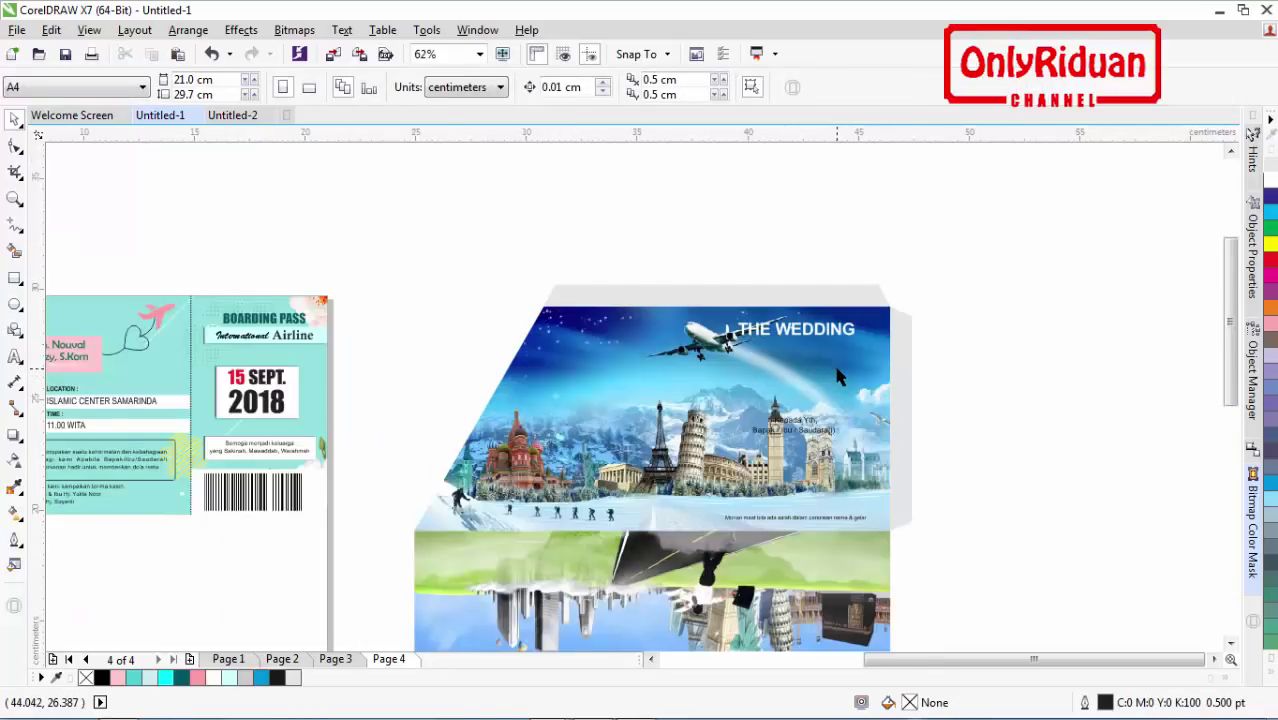
{"action": "left_click_drag", "start_coordinate": [964, 559], "coordinate": [700, 400]}
{"action": "key", "text": "Up"}
{"action": "key", "text": "Up"}
{"action": "key", "text": "Up"}
{"action": "key", "text": "Up"}
{"action": "key", "text": "Up"}
{"action": "key", "text": "Up"}
{"action": "key", "text": "Up"}
{"action": "key", "text": "Right"}
{"action": "key", "text": "Right"}
{"action": "key", "text": "Right"}
{"action": "key", "text": "Right"}
{"action": "key", "text": "Right"}
{"action": "key", "text": "Right"}
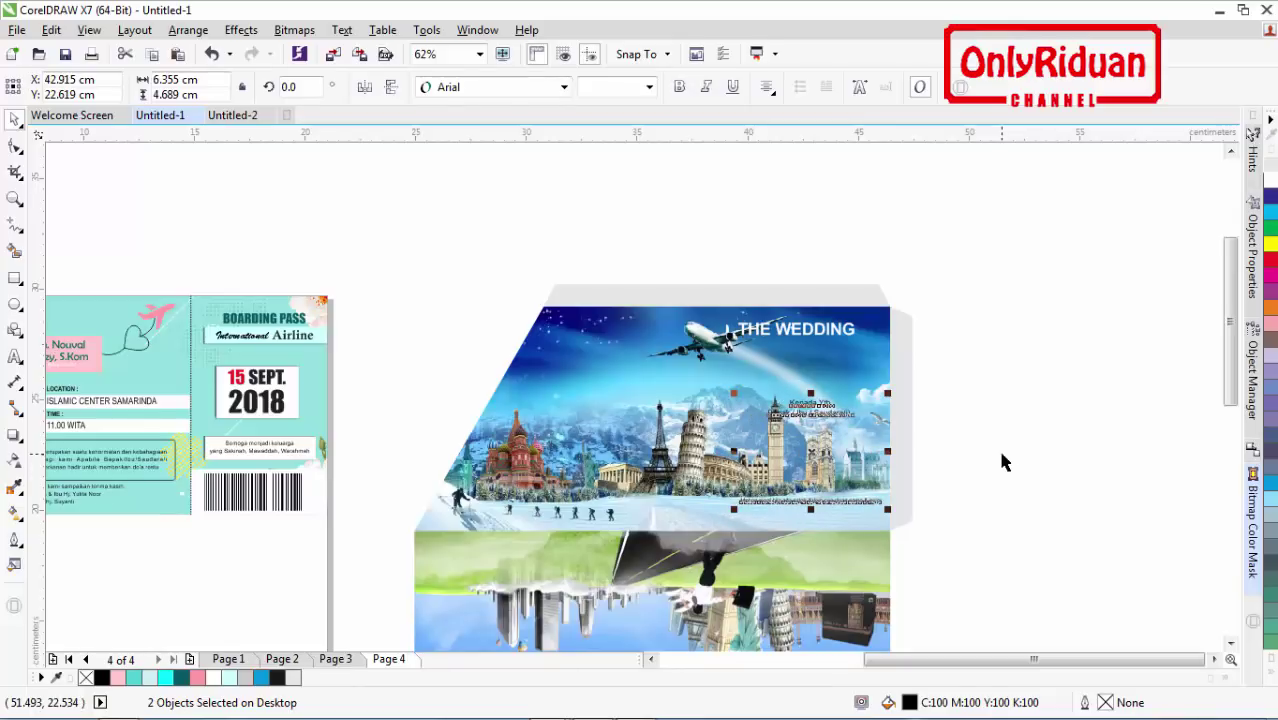
{"action": "left_click", "coordinate": [991, 436]}
Step: Move the text "Kepada Yth, Bapak / Ibu / Saudara(i) :" further up so it sits above the clock tower
{"action": "scroll", "coordinate": [808, 414], "scroll_direction": "up", "scroll_amount": 2}
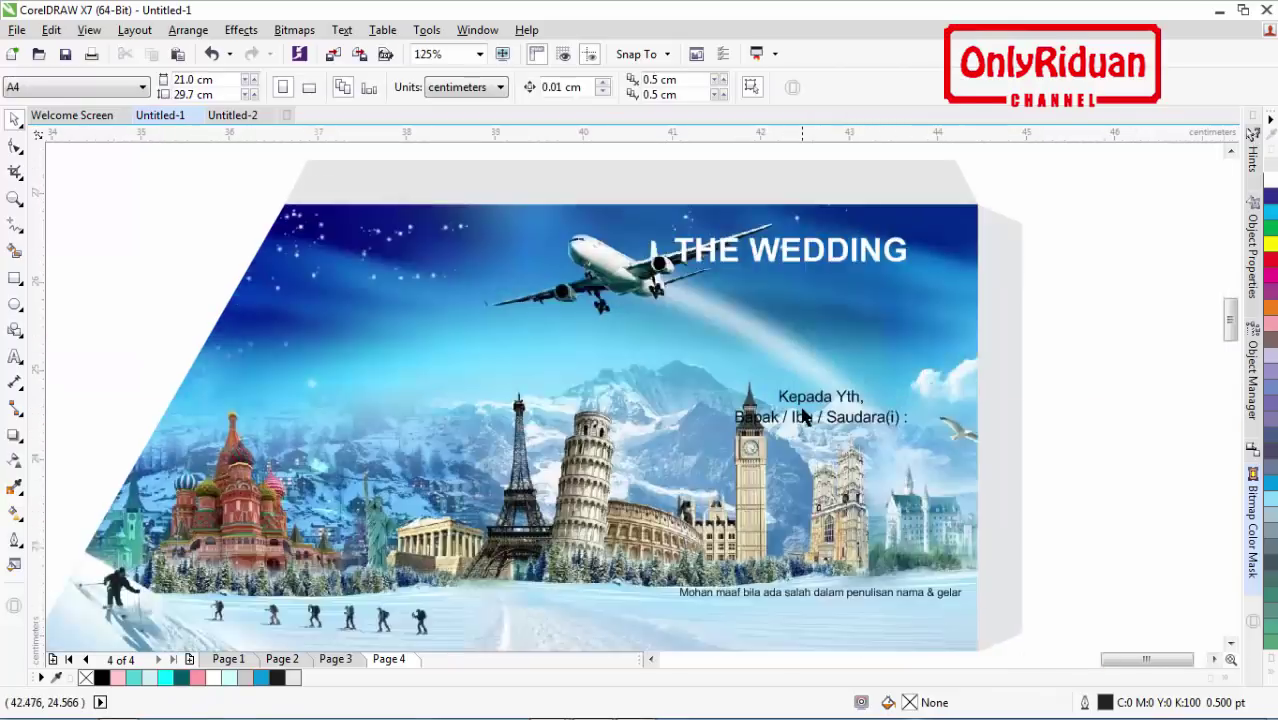
{"action": "scroll", "coordinate": [804, 416], "scroll_direction": "up", "scroll_amount": 1}
{"action": "scroll", "coordinate": [804, 416], "scroll_direction": "down", "scroll_amount": 1}
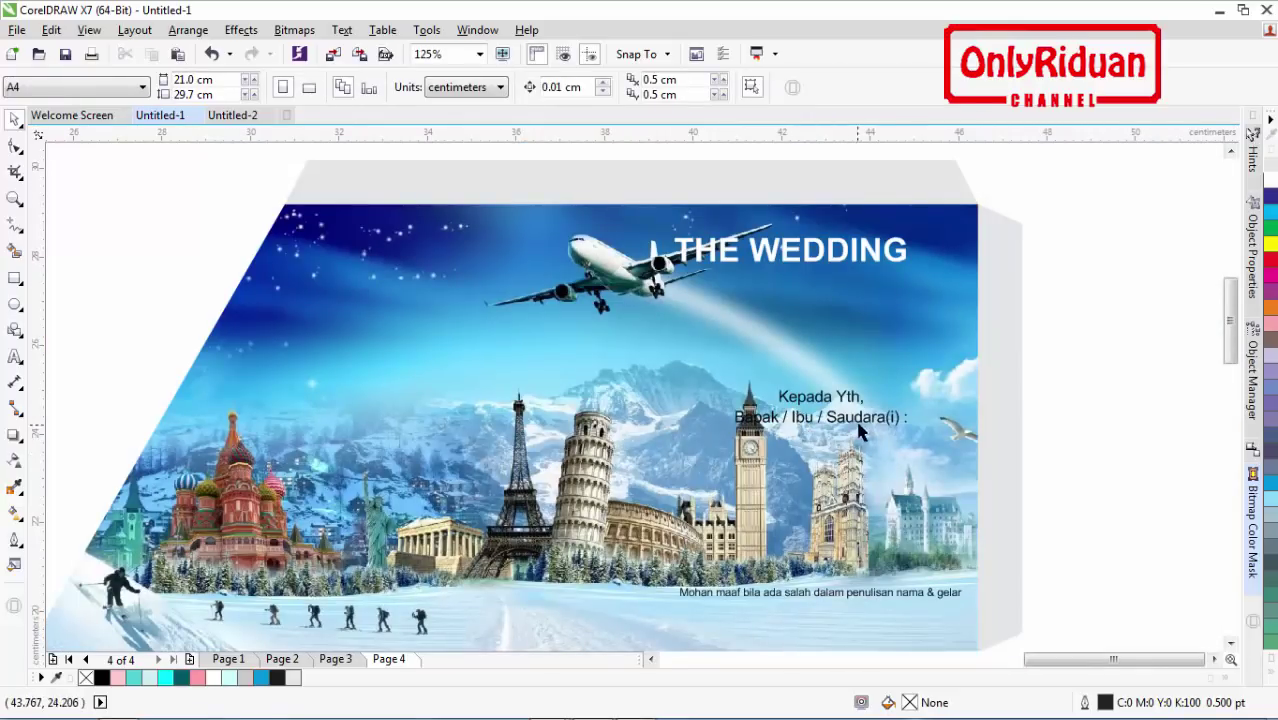
{"action": "left_click_drag", "start_coordinate": [845, 427], "coordinate": [840, 415]}
{"action": "key", "text": "Up"}
{"action": "key", "text": "Up"}
{"action": "key", "text": "Up"}
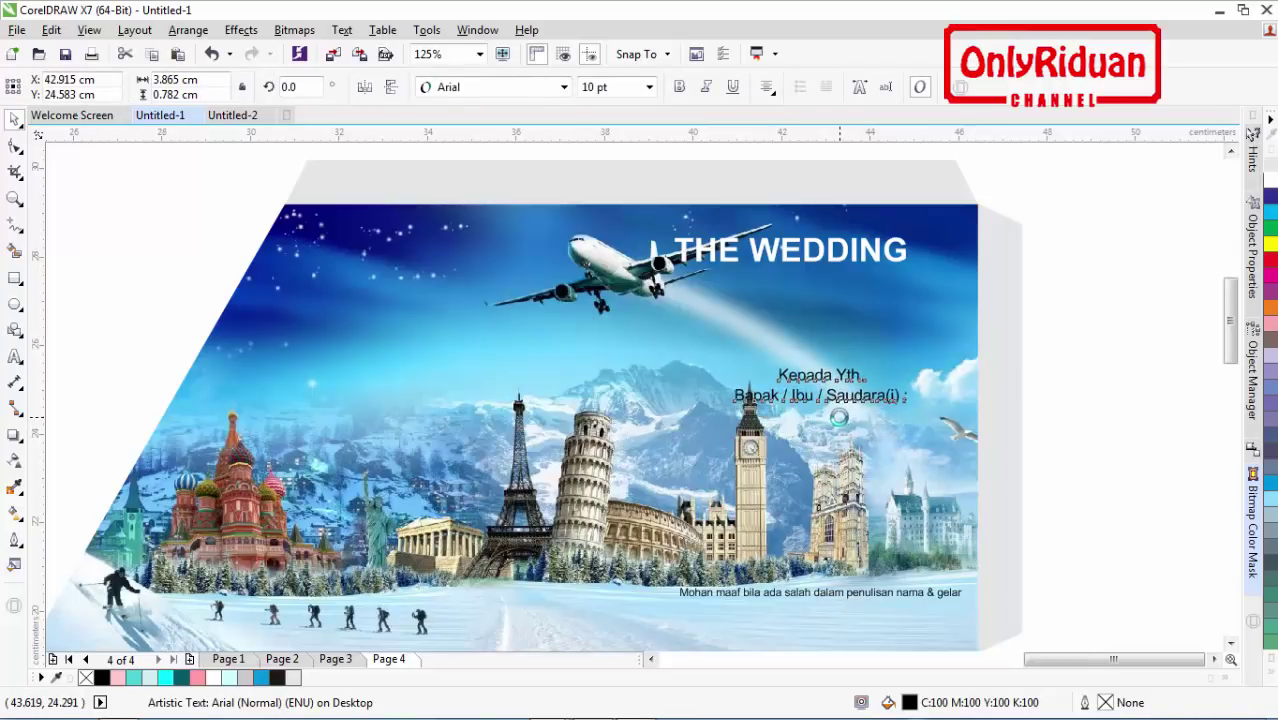
{"action": "left_click", "coordinate": [1121, 424]}
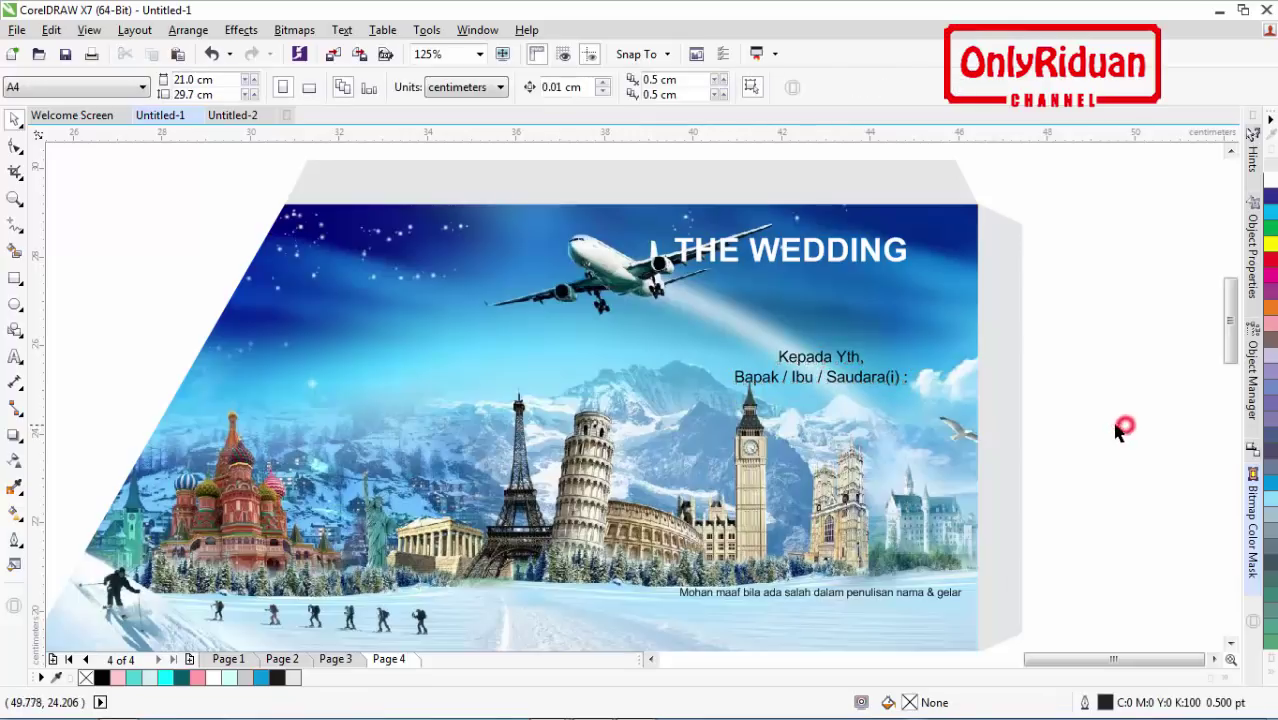
Step: Copy the round airplane stamp from the boarding pass to the envelope's upper slanted corner and enlarge it to about 3.73 cm
{"action": "scroll", "coordinate": [662, 663], "scroll_direction": "left", "scroll_amount": 2}
{"action": "scroll", "coordinate": [650, 470], "scroll_direction": "down", "scroll_amount": 1}
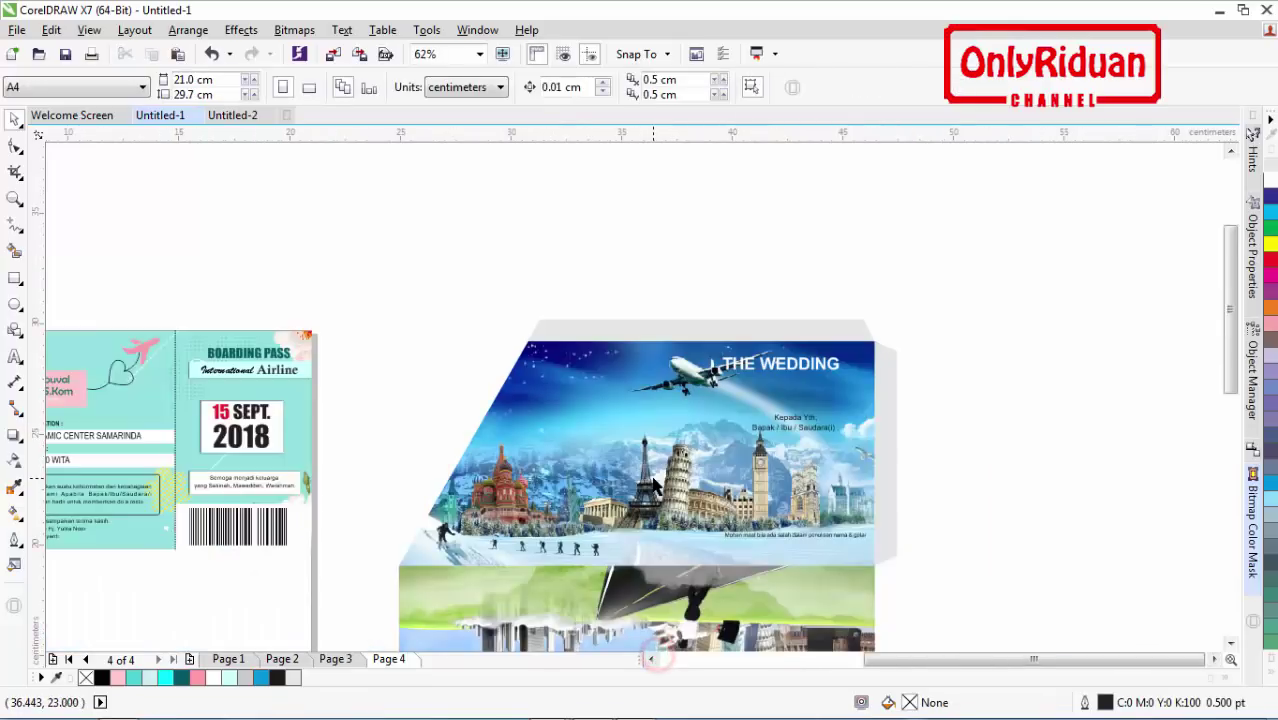
{"action": "left_click", "coordinate": [651, 659]}
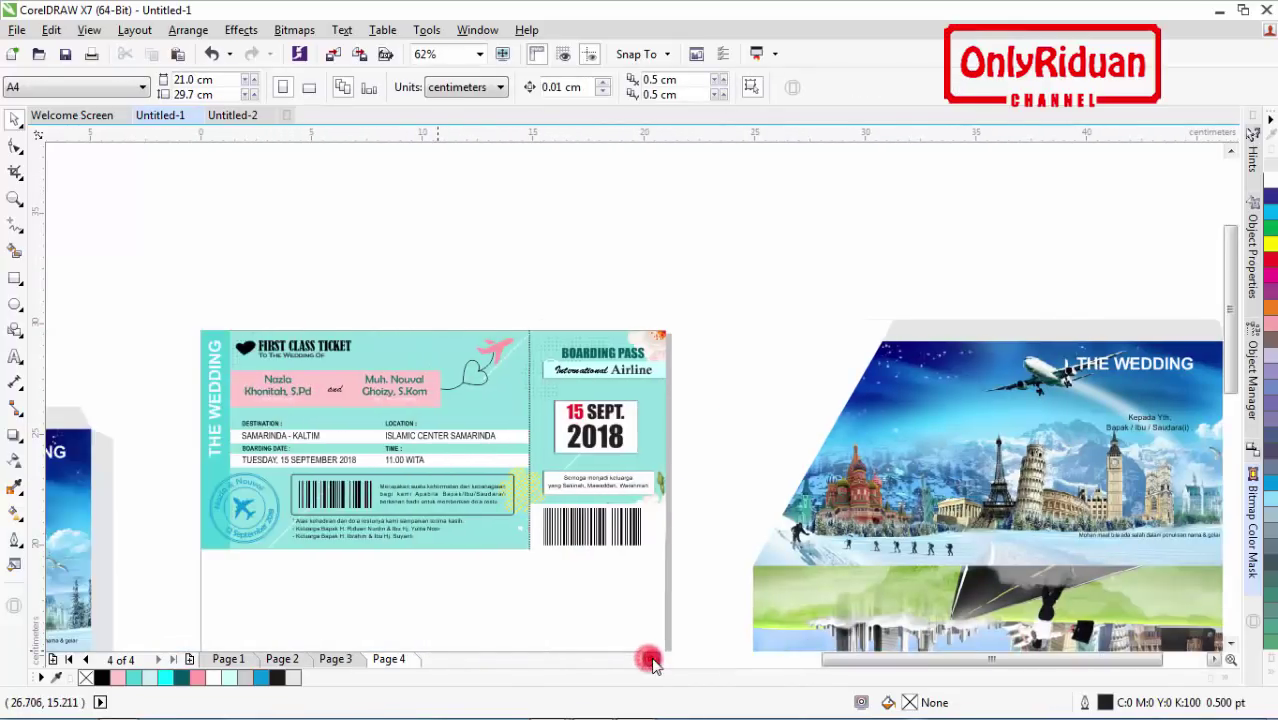
{"action": "left_click_drag", "start_coordinate": [318, 602], "coordinate": [182, 466]}
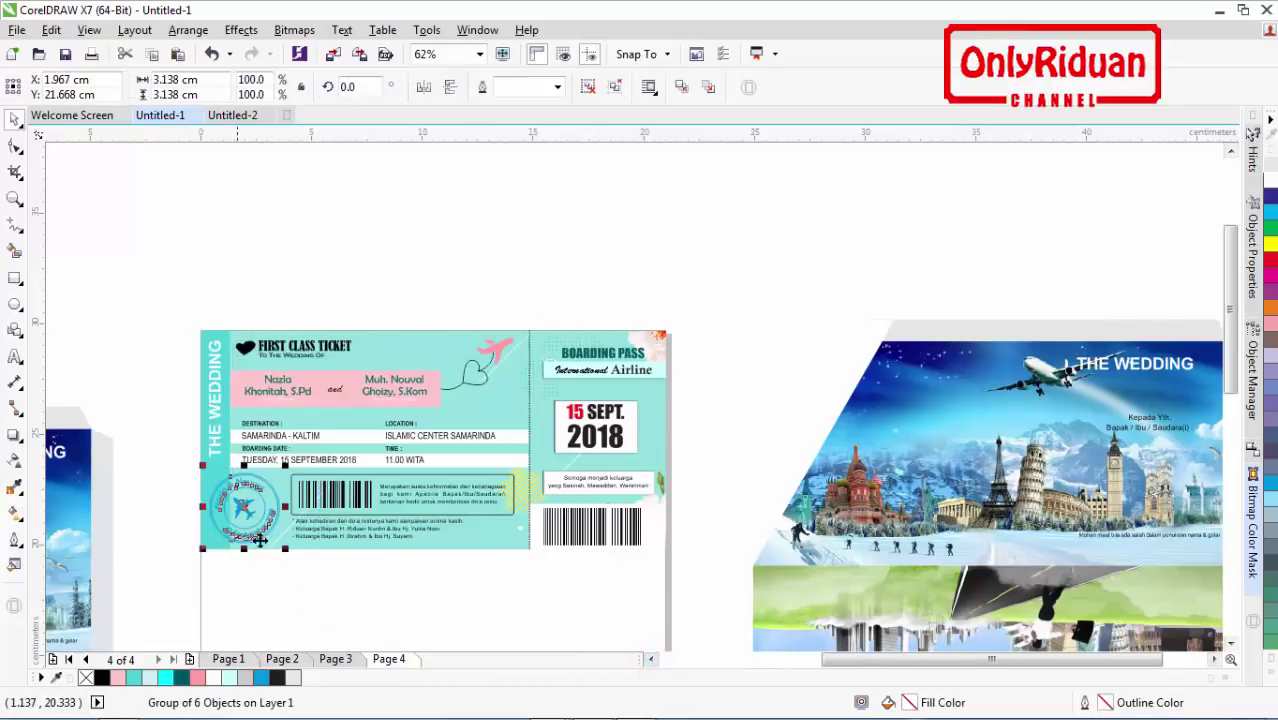
{"action": "left_click_drag", "start_coordinate": [245, 508], "coordinate": [910, 394]}
{"action": "left_click_drag", "start_coordinate": [949, 436], "coordinate": [967, 454]}
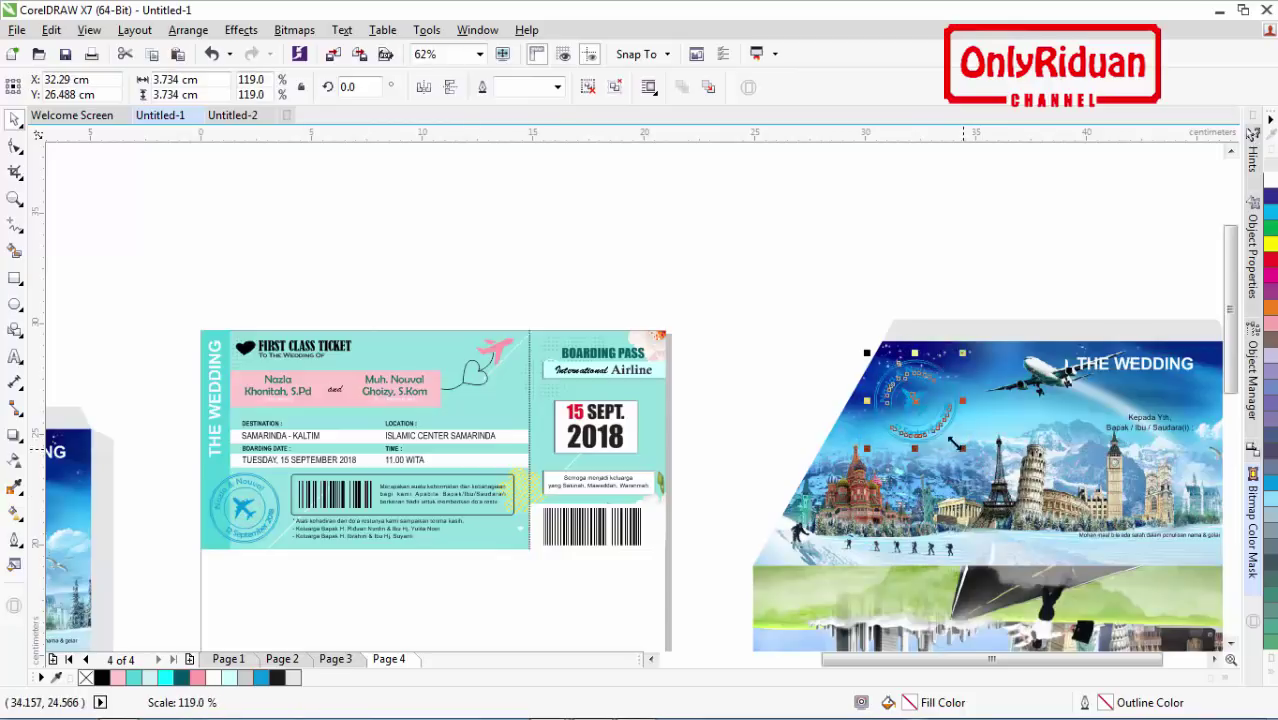
Step: Ungroup the copied stamp and fill its airplane with white
{"action": "scroll", "coordinate": [913, 421], "scroll_direction": "up", "scroll_amount": 2}
{"action": "left_click", "coordinate": [625, 327]}
{"action": "left_click", "coordinate": [882, 380]}
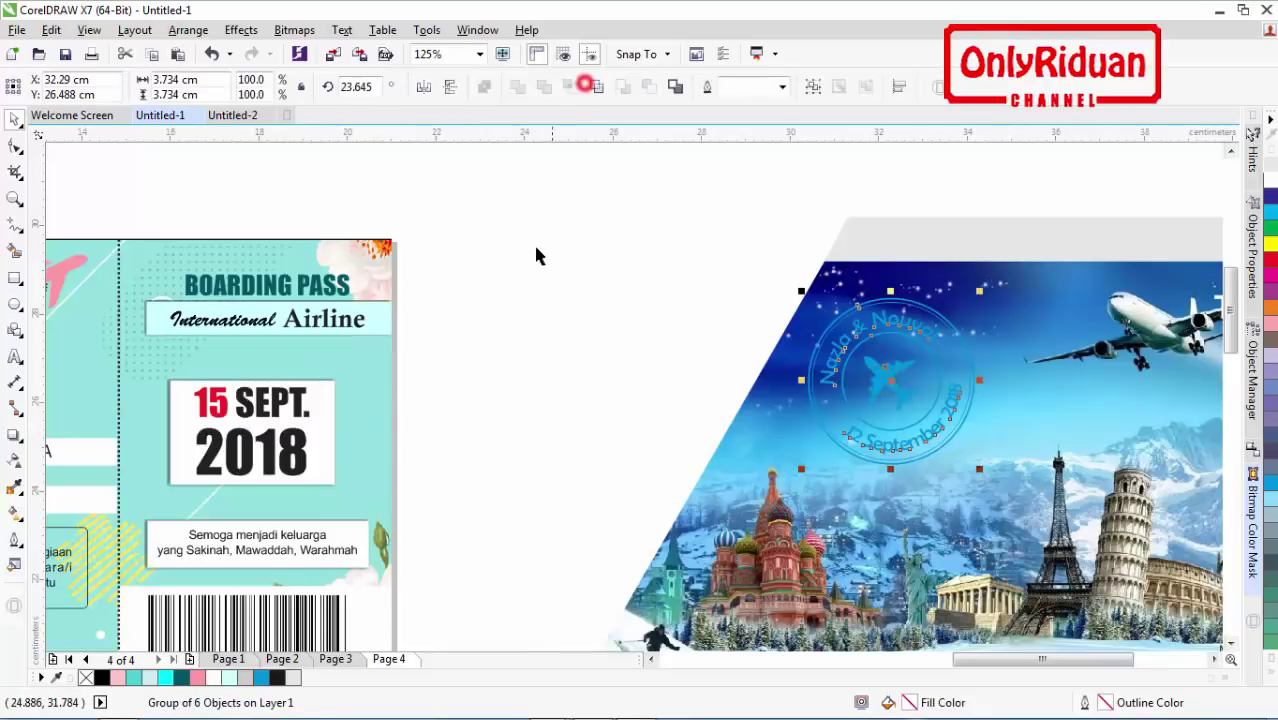
{"action": "left_click", "coordinate": [533, 255]}
{"action": "left_click", "coordinate": [883, 371]}
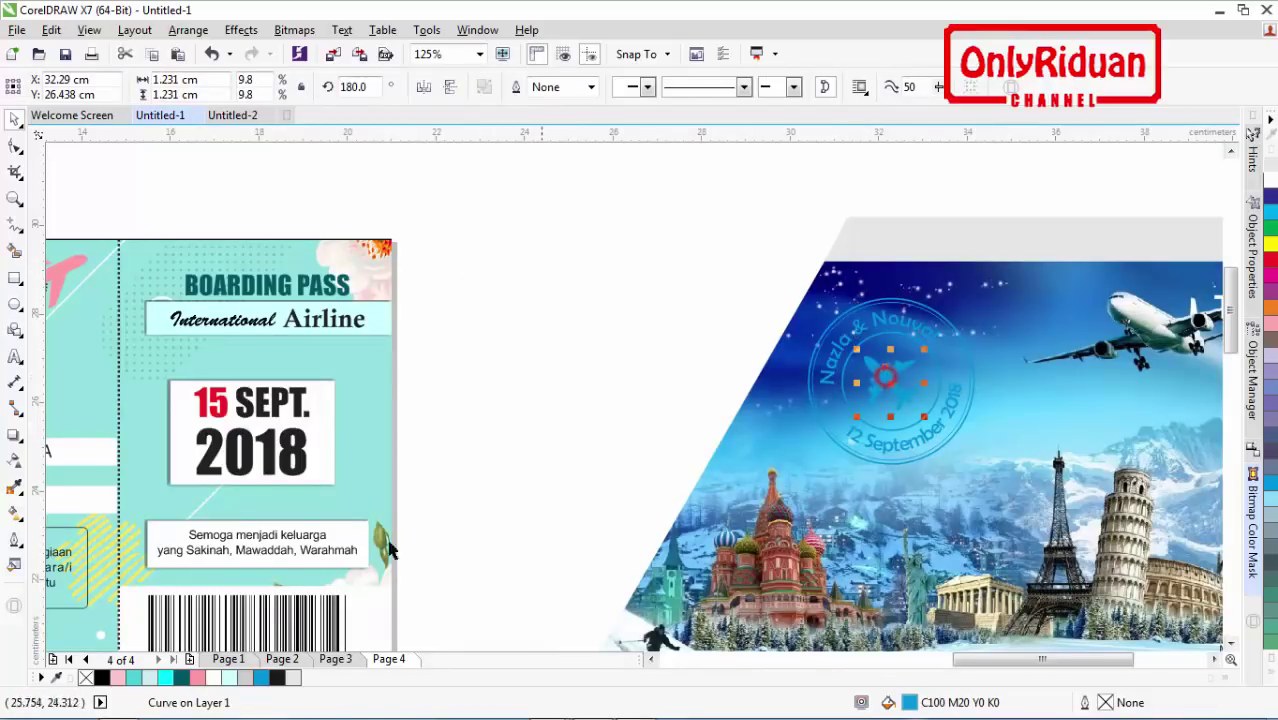
{"action": "left_click", "coordinate": [212, 677]}
{"action": "left_click", "coordinate": [602, 353]}
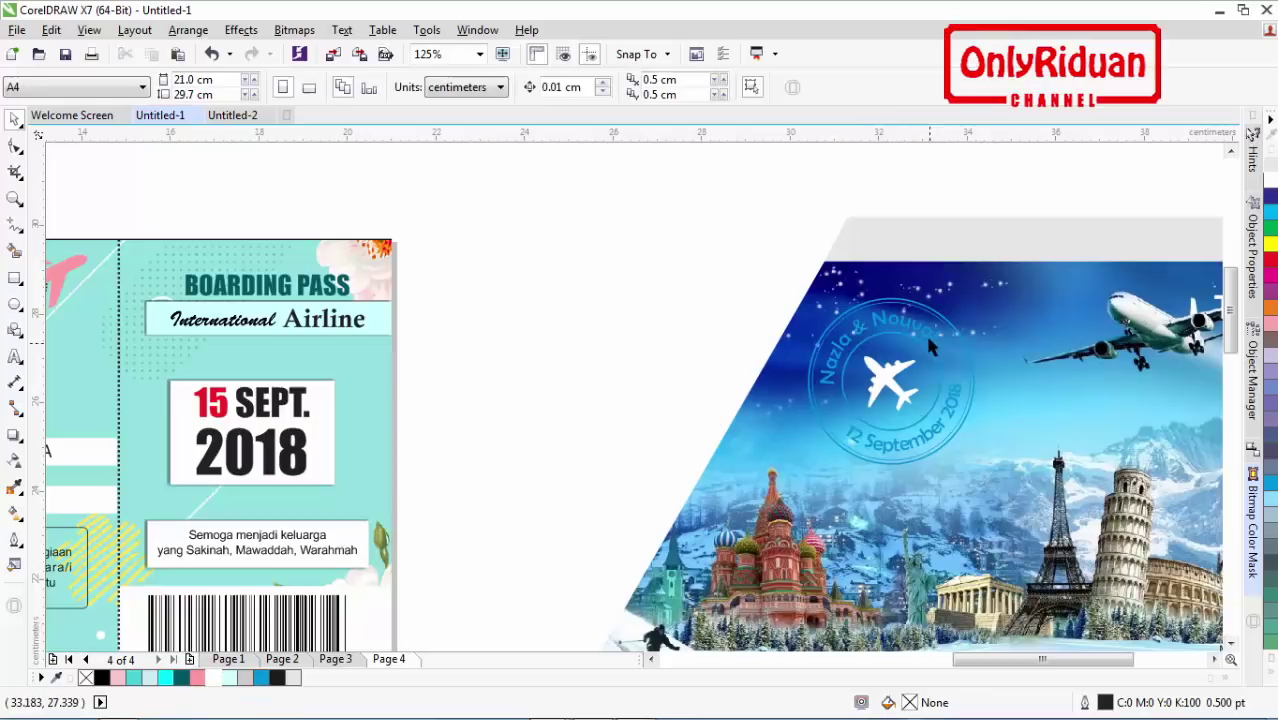
Step: Give the stamp's three circles white outlines and fill the couple's names curved along its upper part with white
{"action": "scroll", "coordinate": [925, 335], "scroll_direction": "up", "scroll_amount": 2}
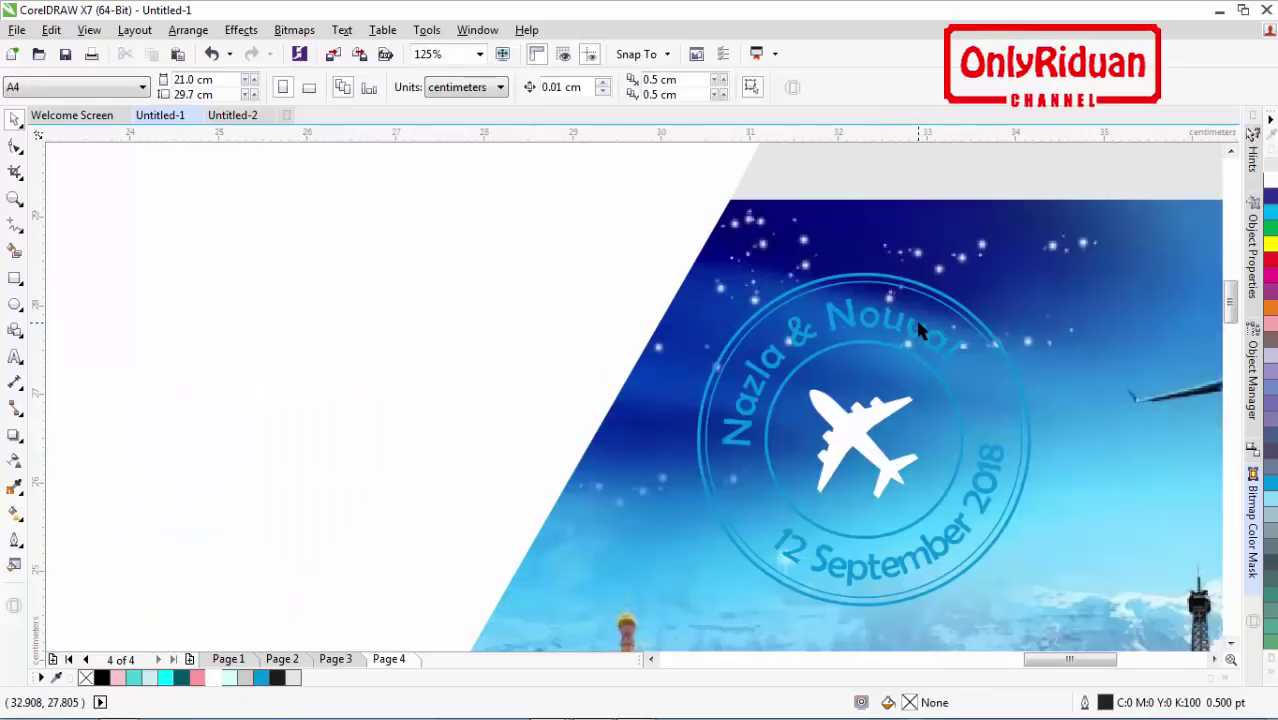
{"action": "left_click", "coordinate": [858, 284]}
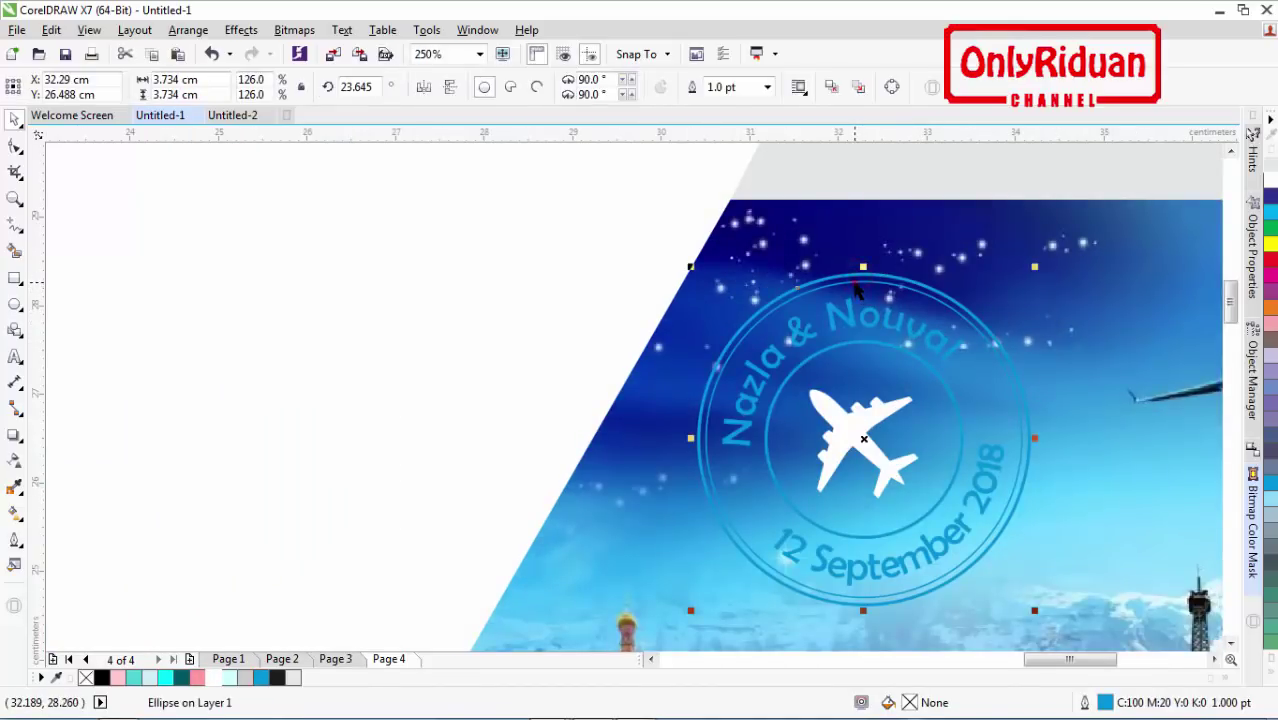
{"action": "left_click", "coordinate": [857, 287], "text": "shift"}
{"action": "left_click", "coordinate": [857, 345], "text": "shift"}
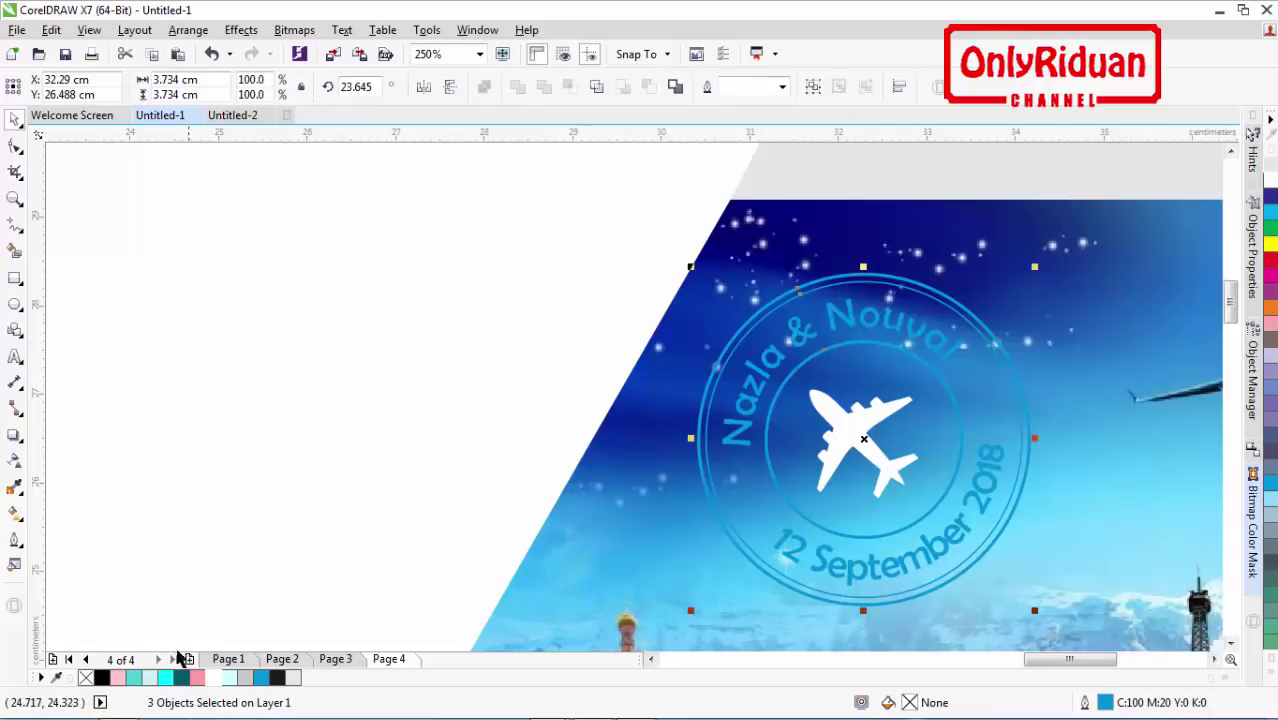
{"action": "right_click", "coordinate": [220, 680]}
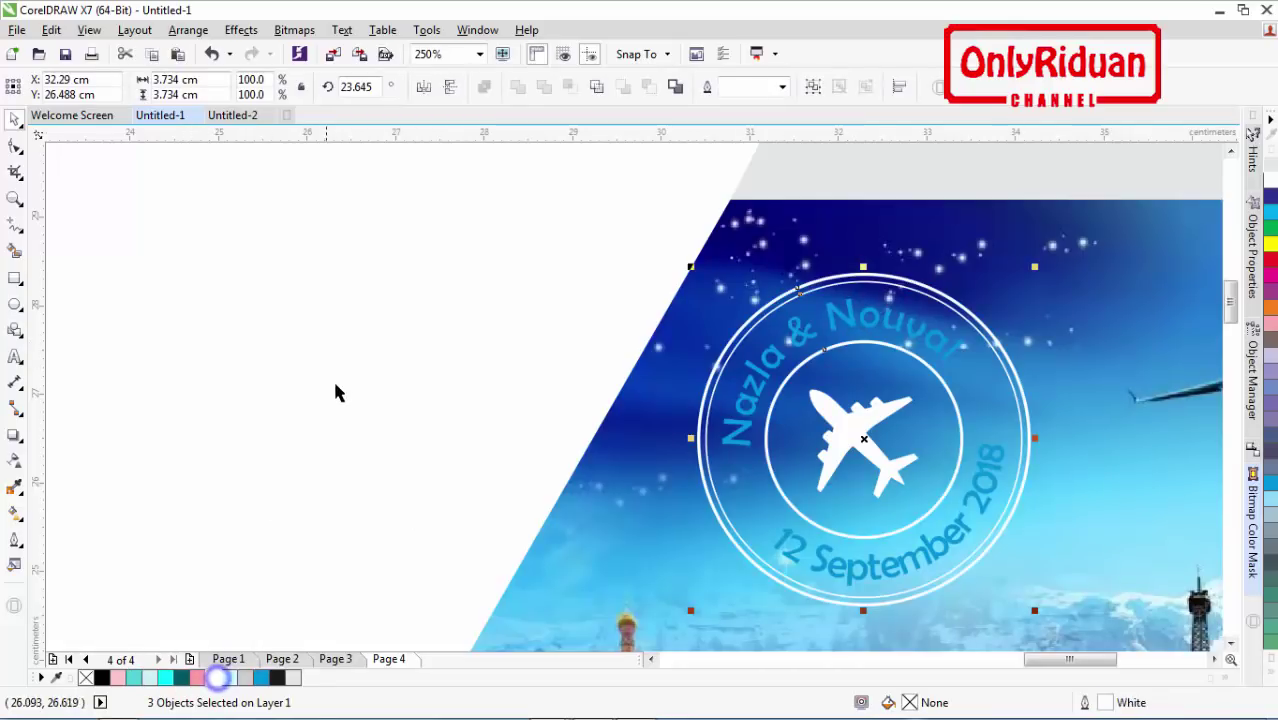
{"action": "left_click", "coordinate": [334, 380]}
{"action": "left_click", "coordinate": [810, 336]}
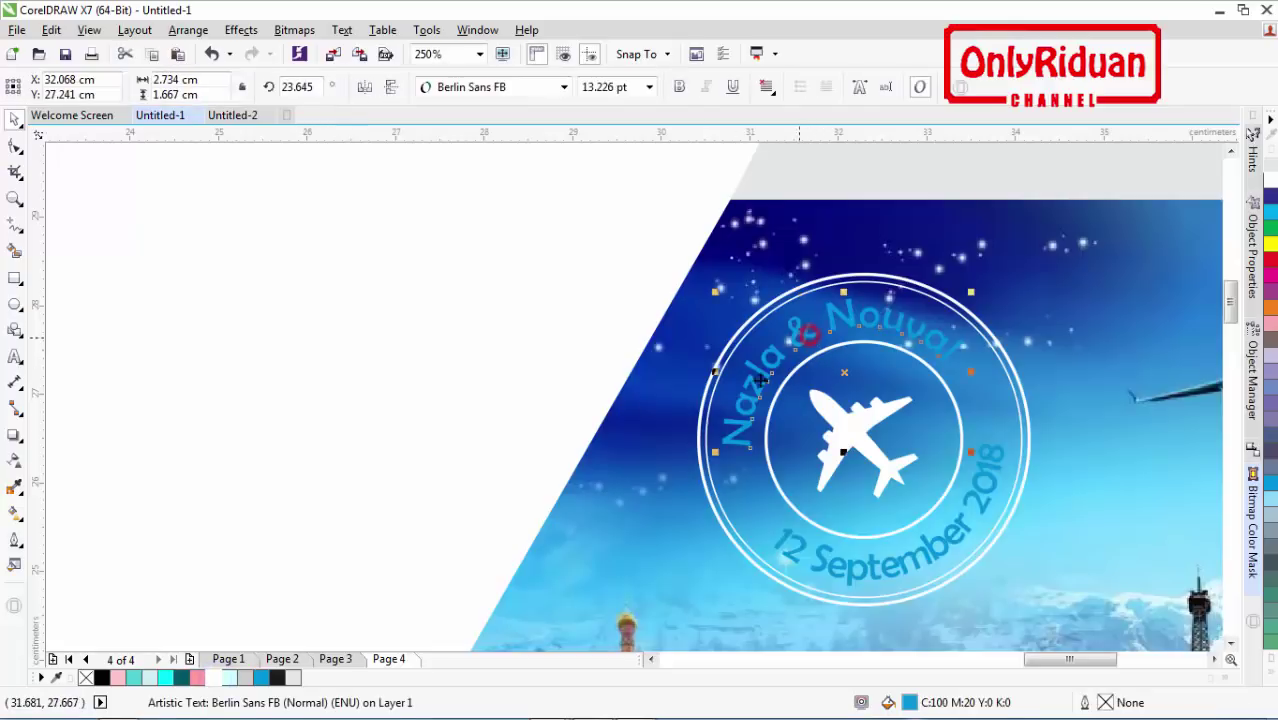
{"action": "left_click", "coordinate": [215, 677]}
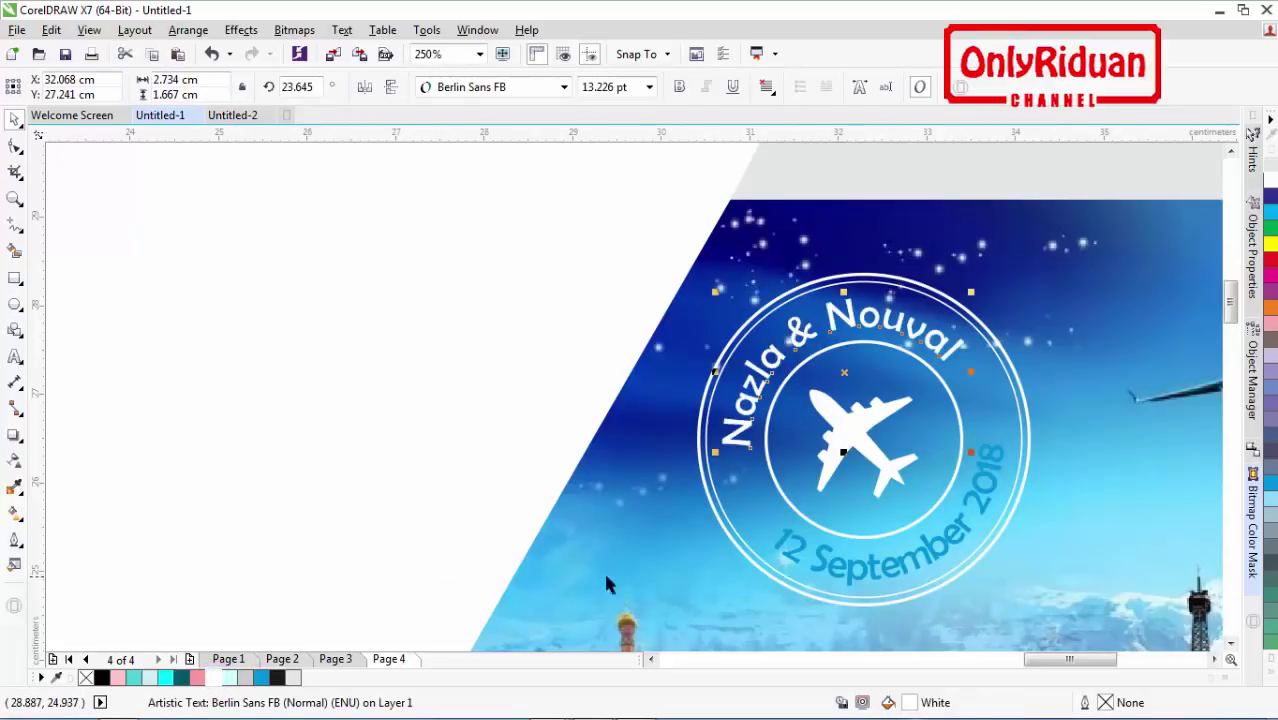
Step: Try to fill the stamp's curved date text together with its path with white, and undo the fill
{"action": "left_click", "coordinate": [850, 572]}
{"action": "left_click", "coordinate": [215, 677]}
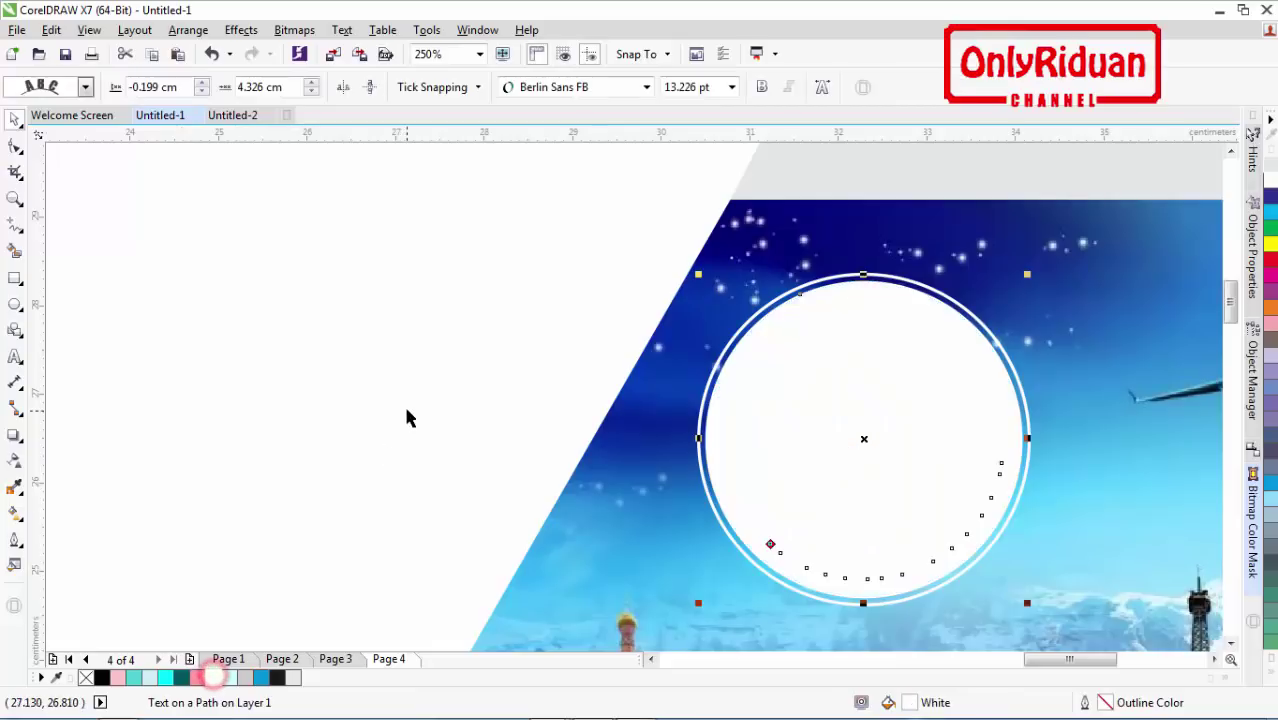
{"action": "key", "text": "ctrl+z"}
{"action": "left_click", "coordinate": [414, 347]}
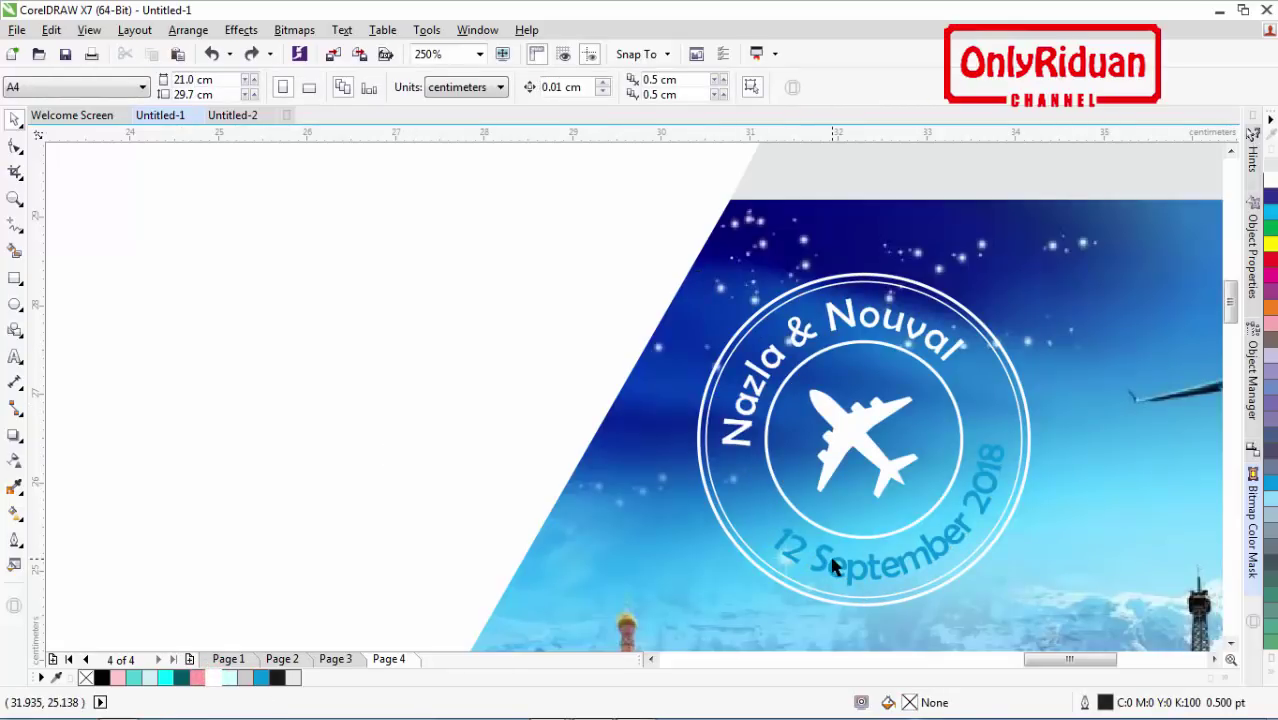
{"action": "left_click", "coordinate": [833, 565]}
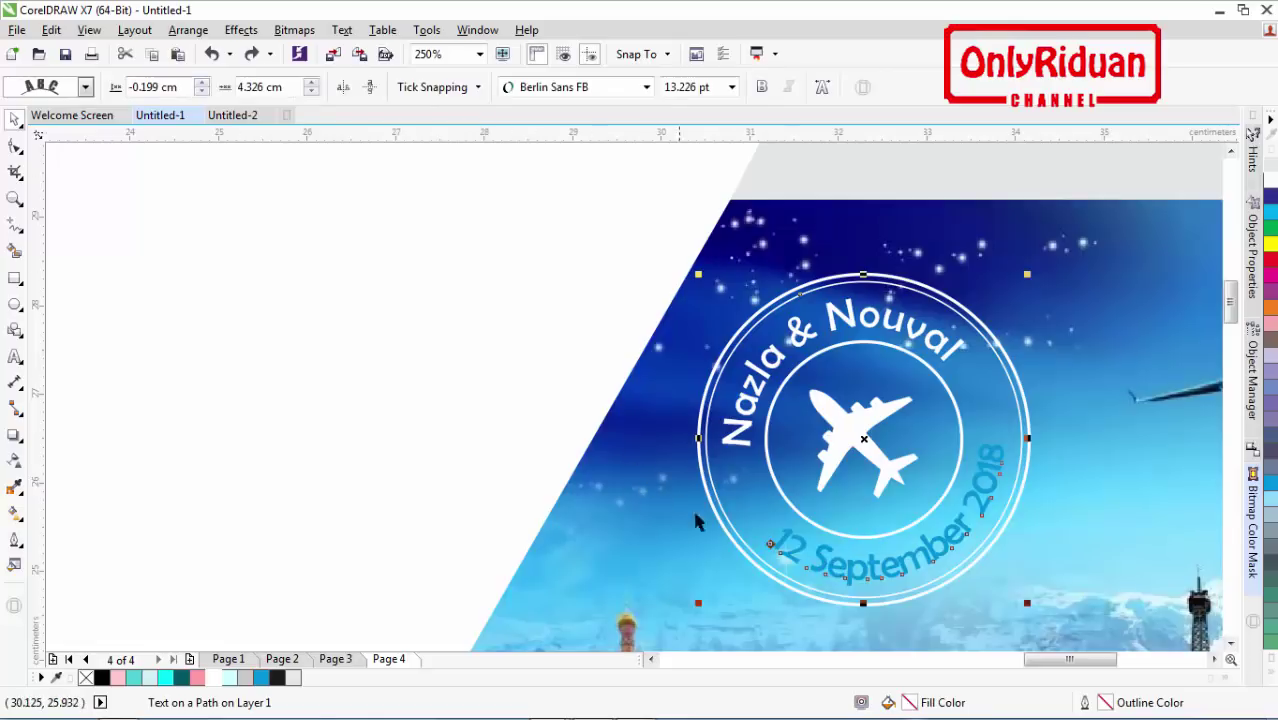
{"action": "left_click", "coordinate": [222, 678]}
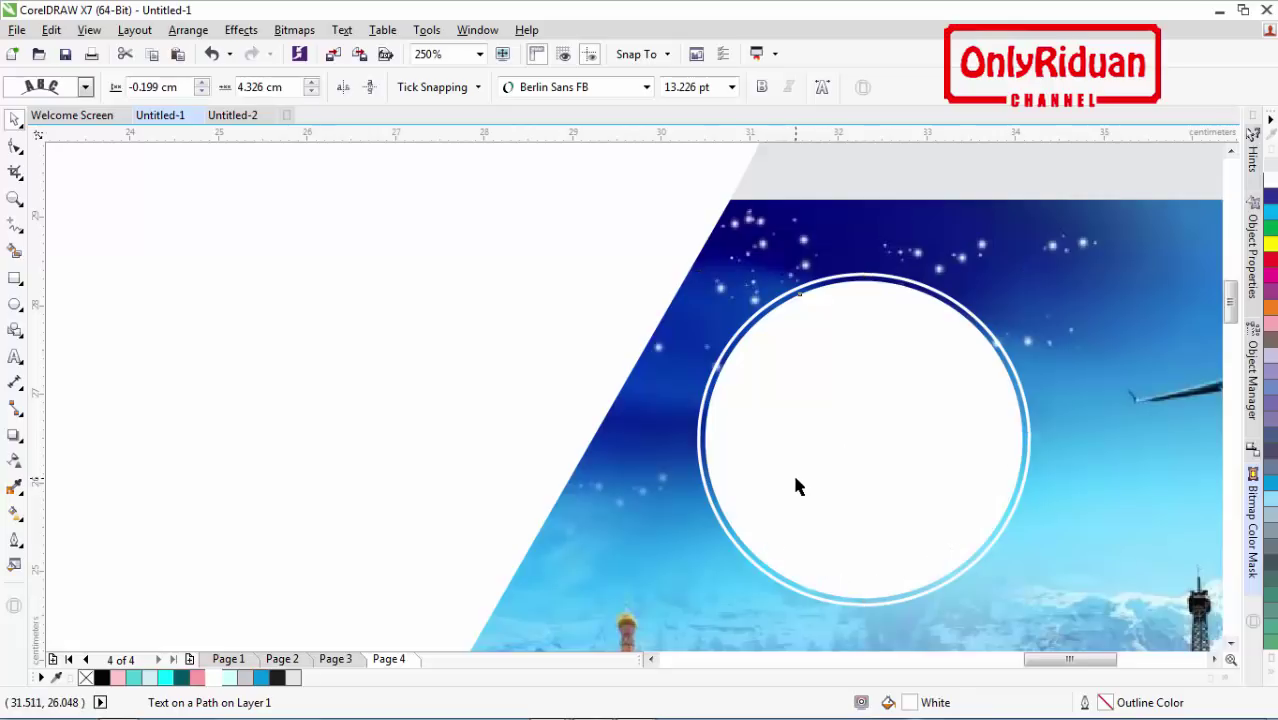
{"action": "key", "text": "ctrl+z"}
Step: Break the stamp's curved date text apart from its circular path and fill only the date text with white
{"action": "left_click", "coordinate": [178, 32]}
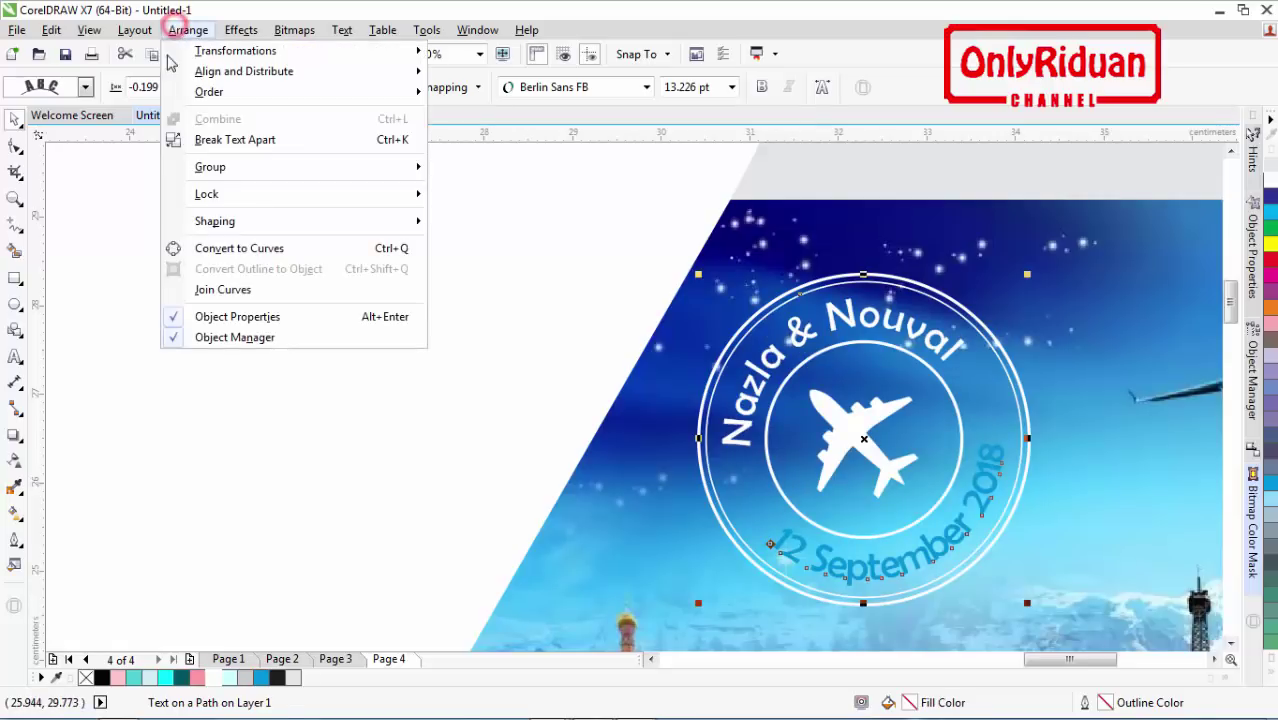
{"action": "left_click", "coordinate": [235, 140]}
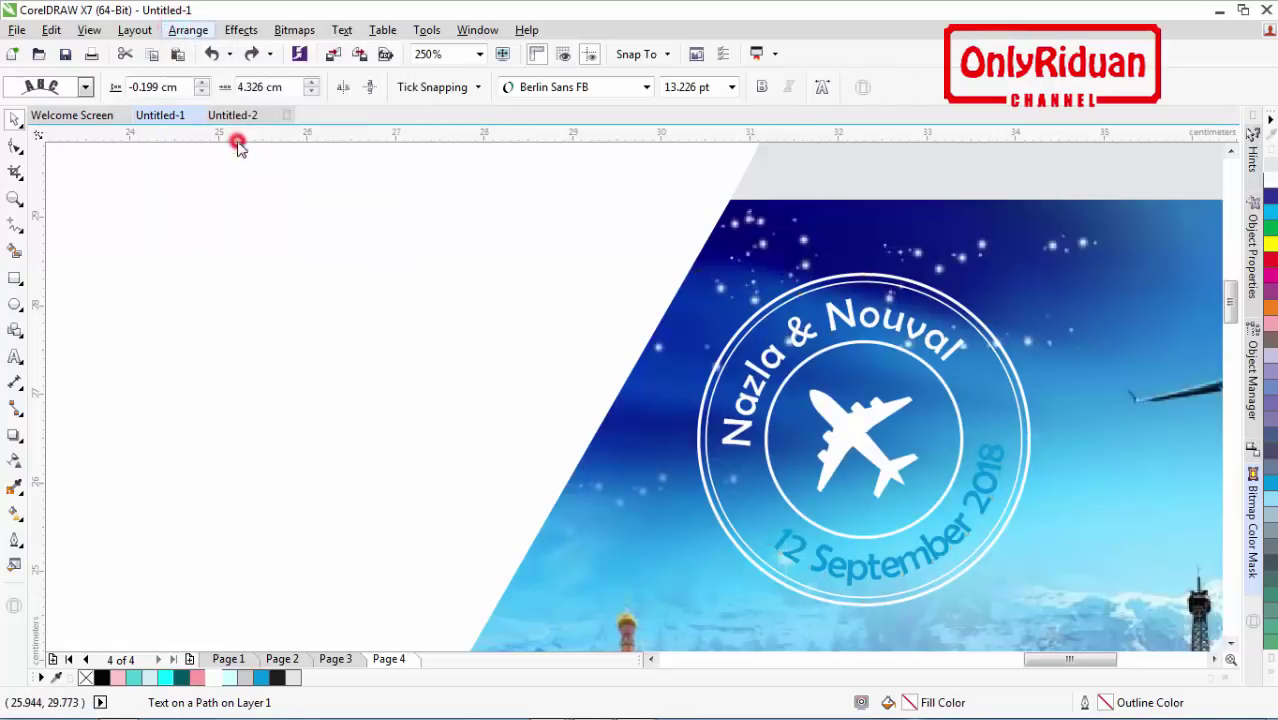
{"action": "left_click", "coordinate": [266, 320]}
{"action": "left_click", "coordinate": [851, 585]}
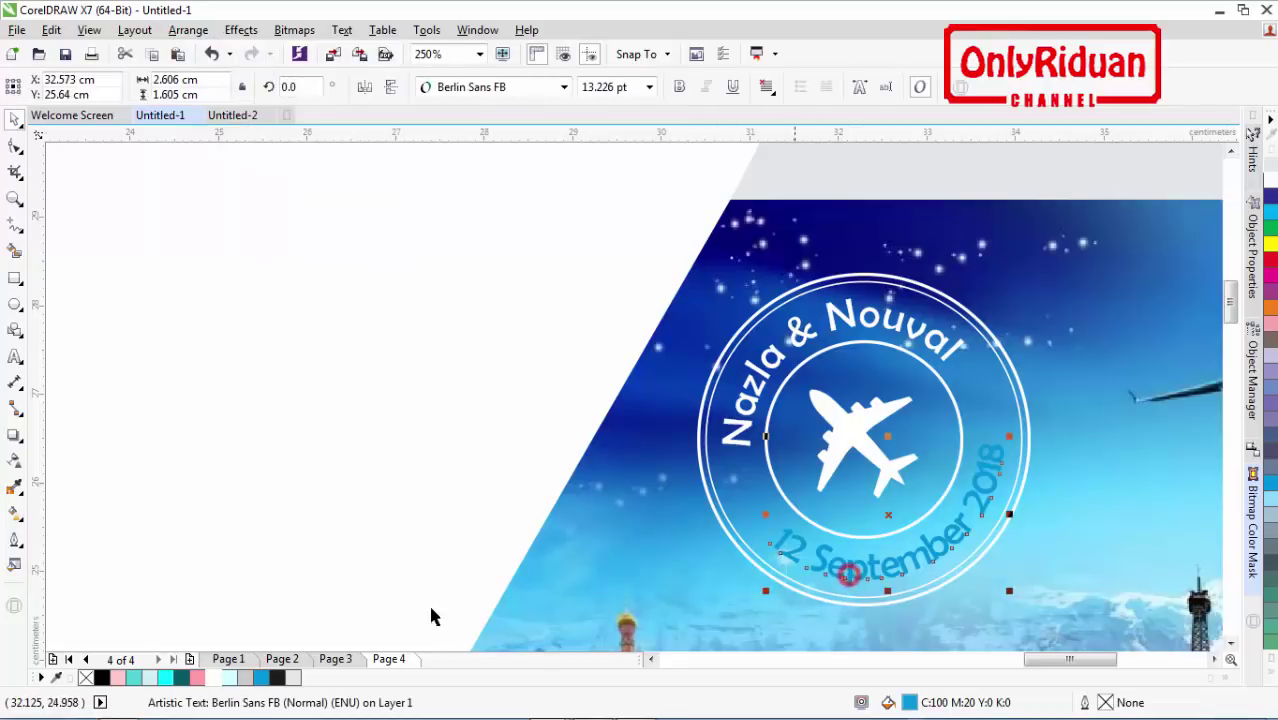
{"action": "left_click", "coordinate": [214, 677]}
{"action": "left_click", "coordinate": [435, 437]}
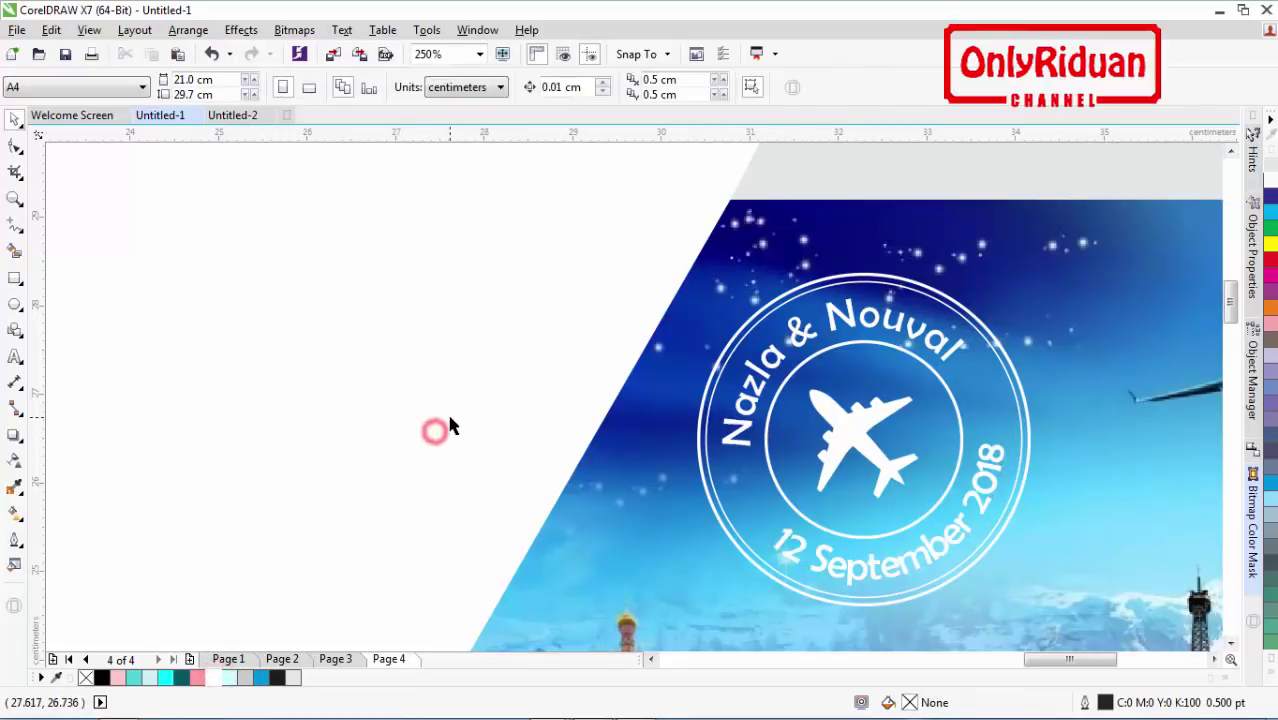
Step: Examine the complete envelope layout with its white stamp, pictures, texts and glue flaps
{"action": "scroll", "coordinate": [446, 418], "scroll_direction": "down", "scroll_amount": 2}
{"action": "left_click_drag", "start_coordinate": [1229, 235], "coordinate": [1228, 285]}
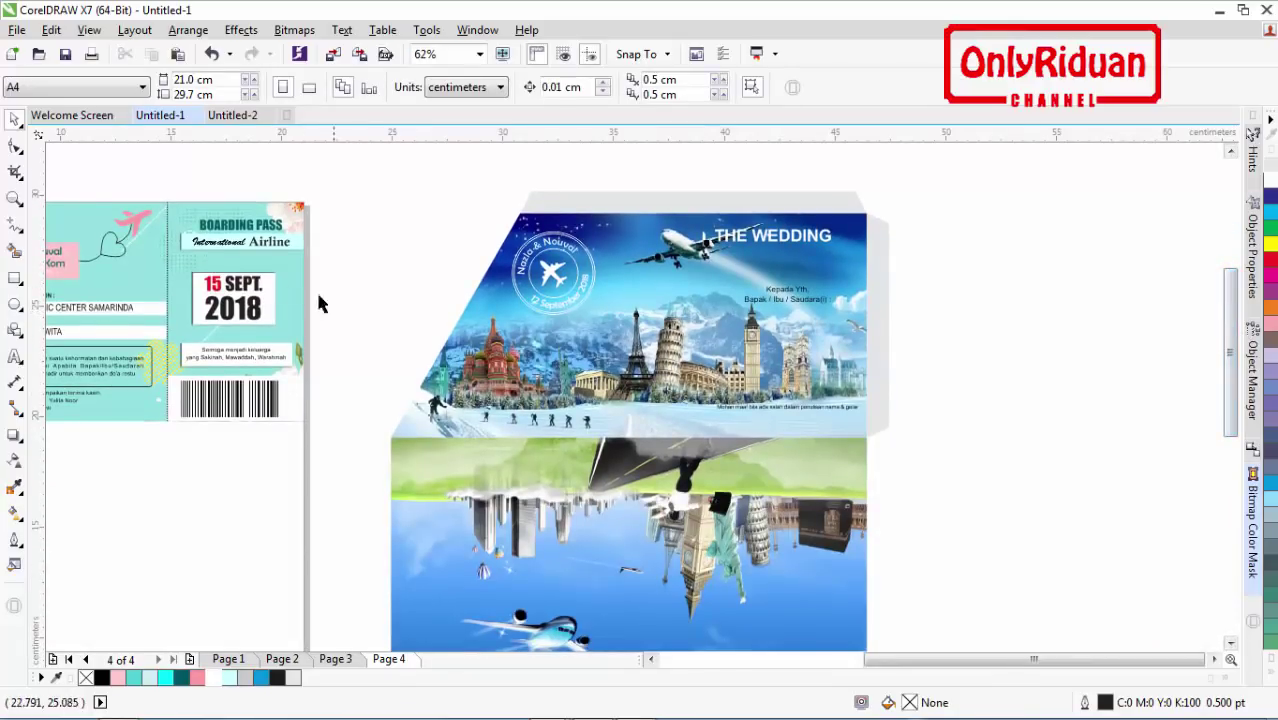
{"action": "left_click", "coordinate": [15, 199]}
{"action": "left_click_drag", "start_coordinate": [353, 177], "coordinate": [913, 630]}
{"action": "left_click_drag", "start_coordinate": [351, 143], "coordinate": [910, 622]}
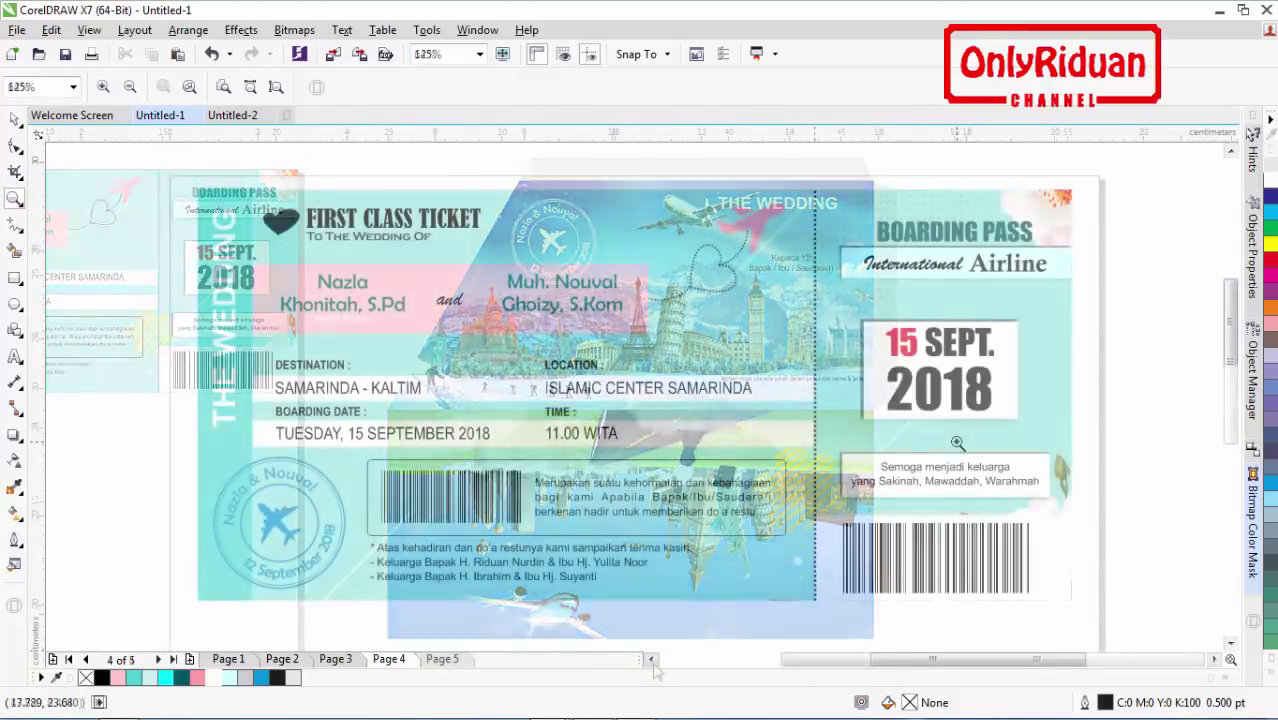